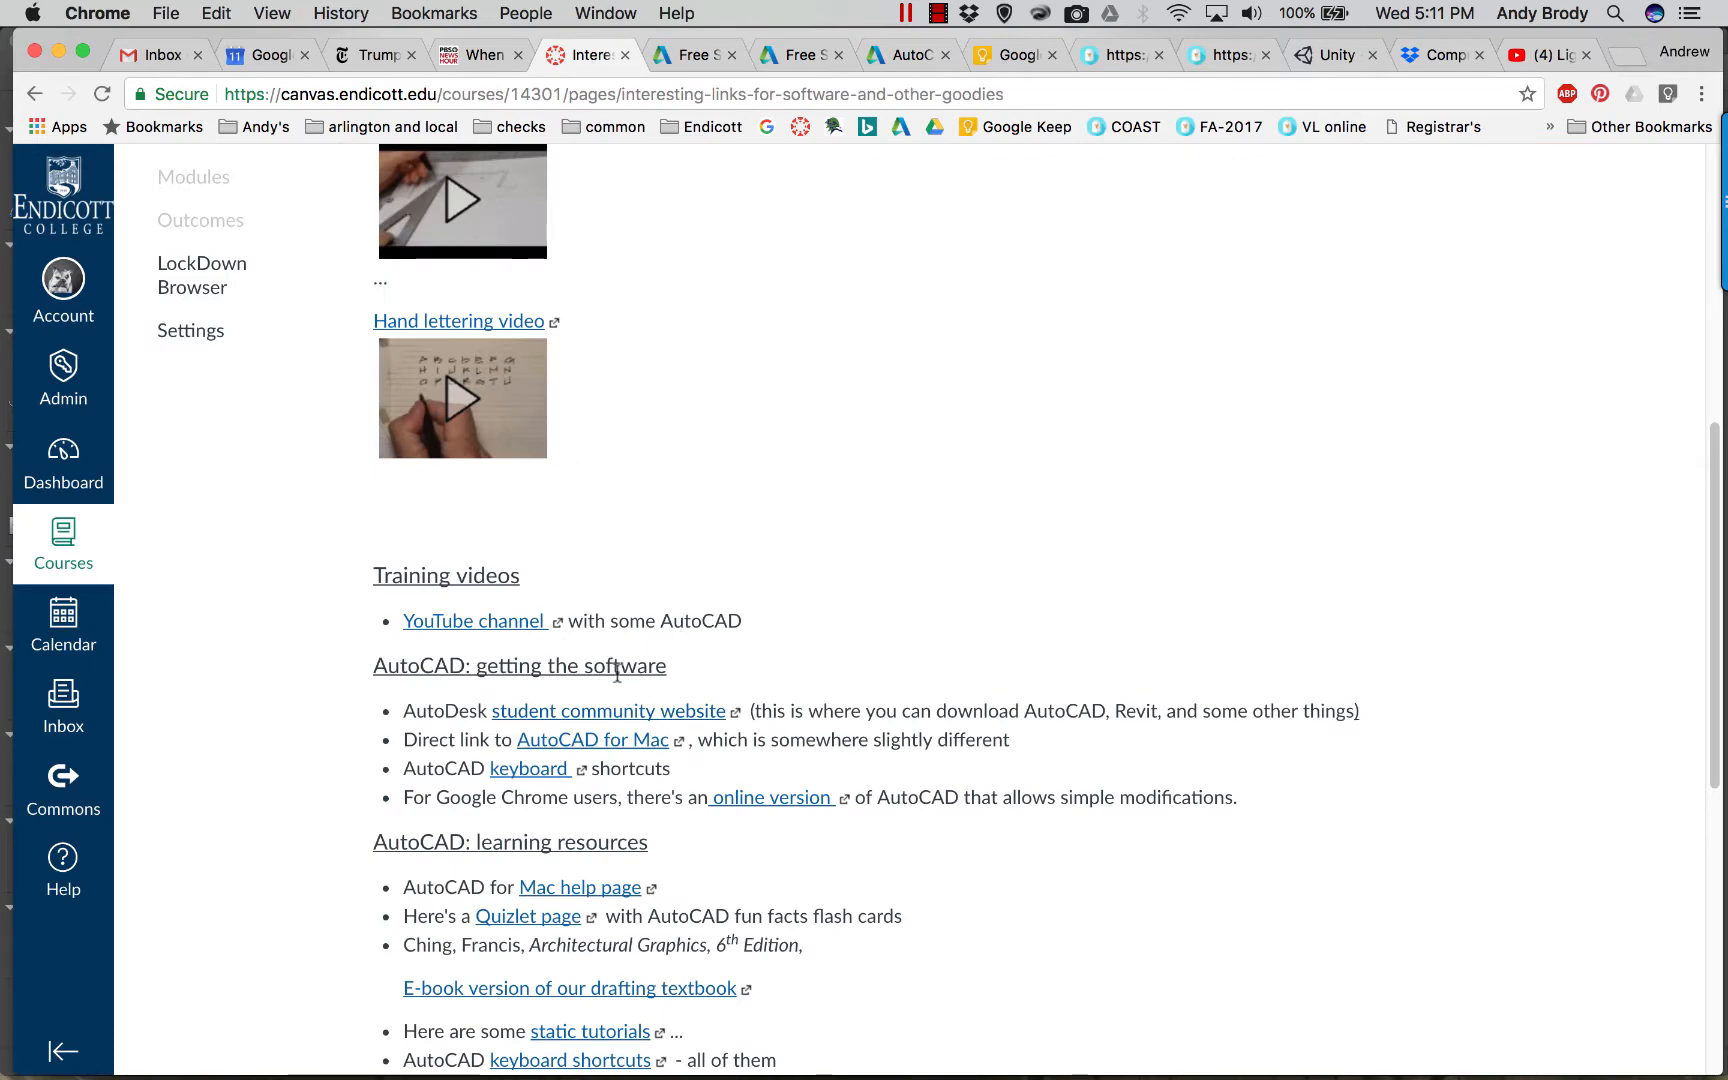
Go to the Autodesk AutoCAD free-software page and begin the download setup.
scroll(490, 604, up, 5)
scroll(490, 602, up, 3)
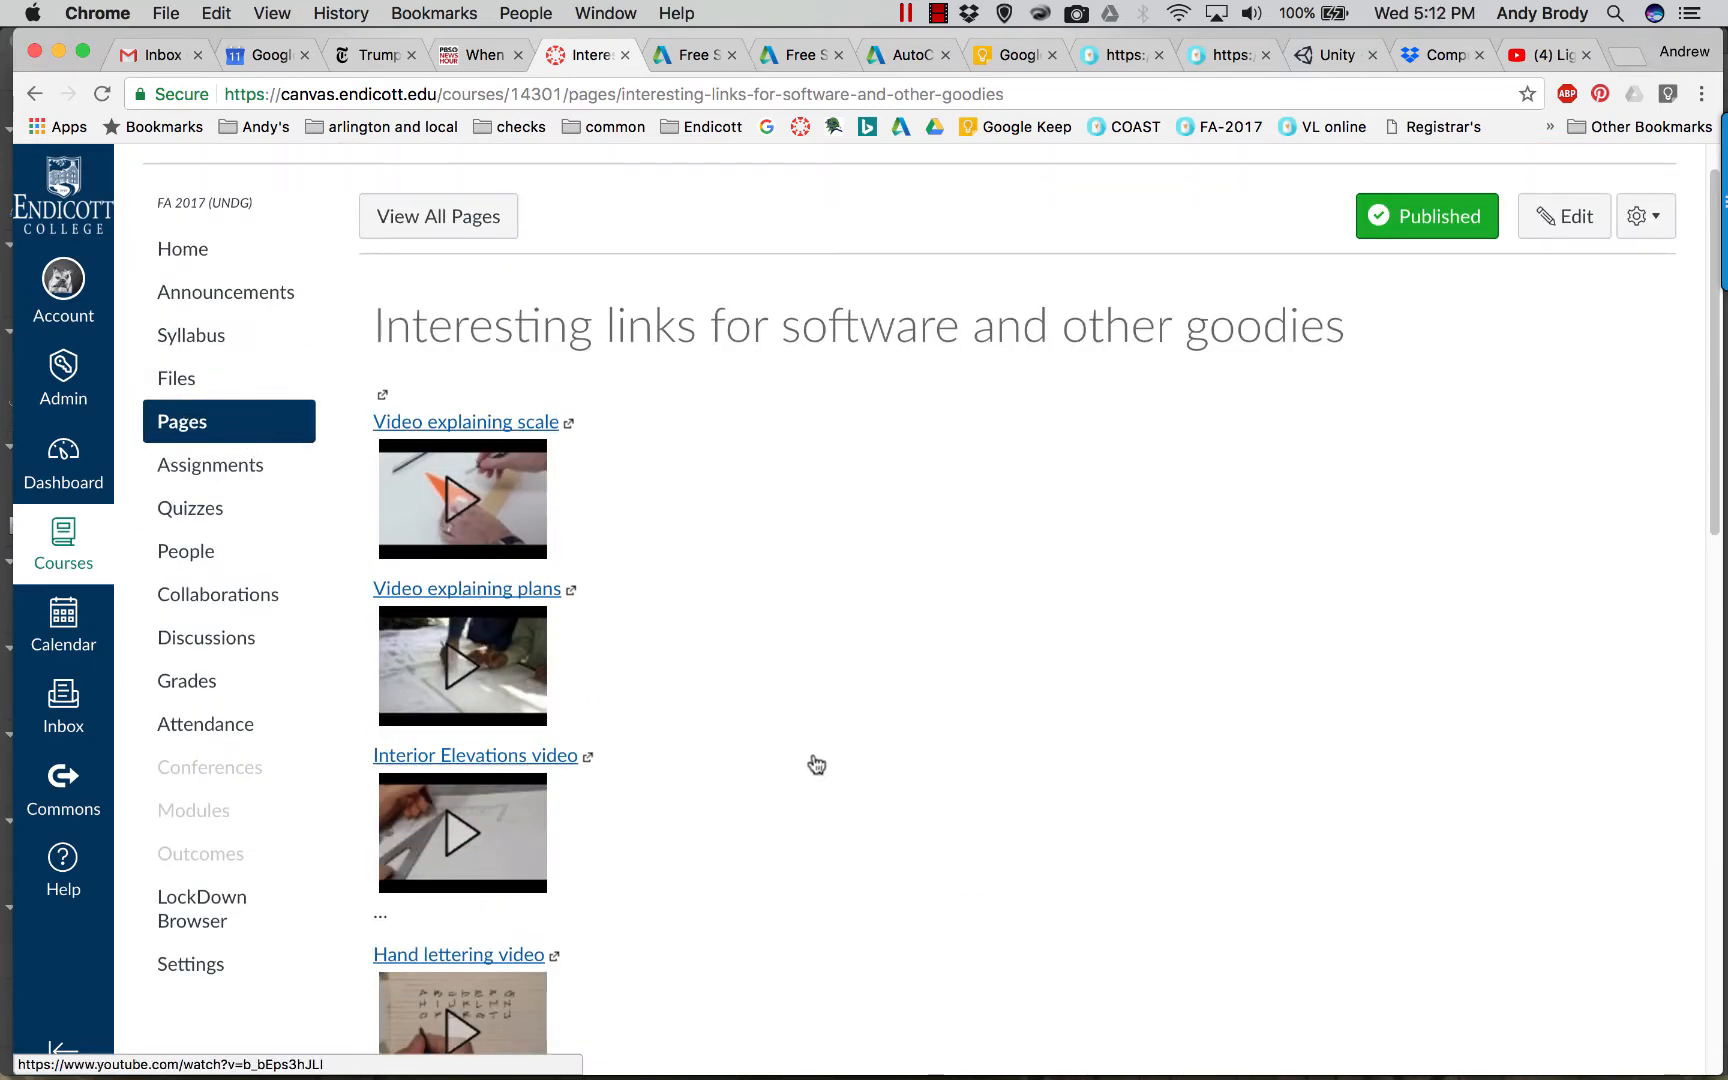
scroll(820, 765, down, 9)
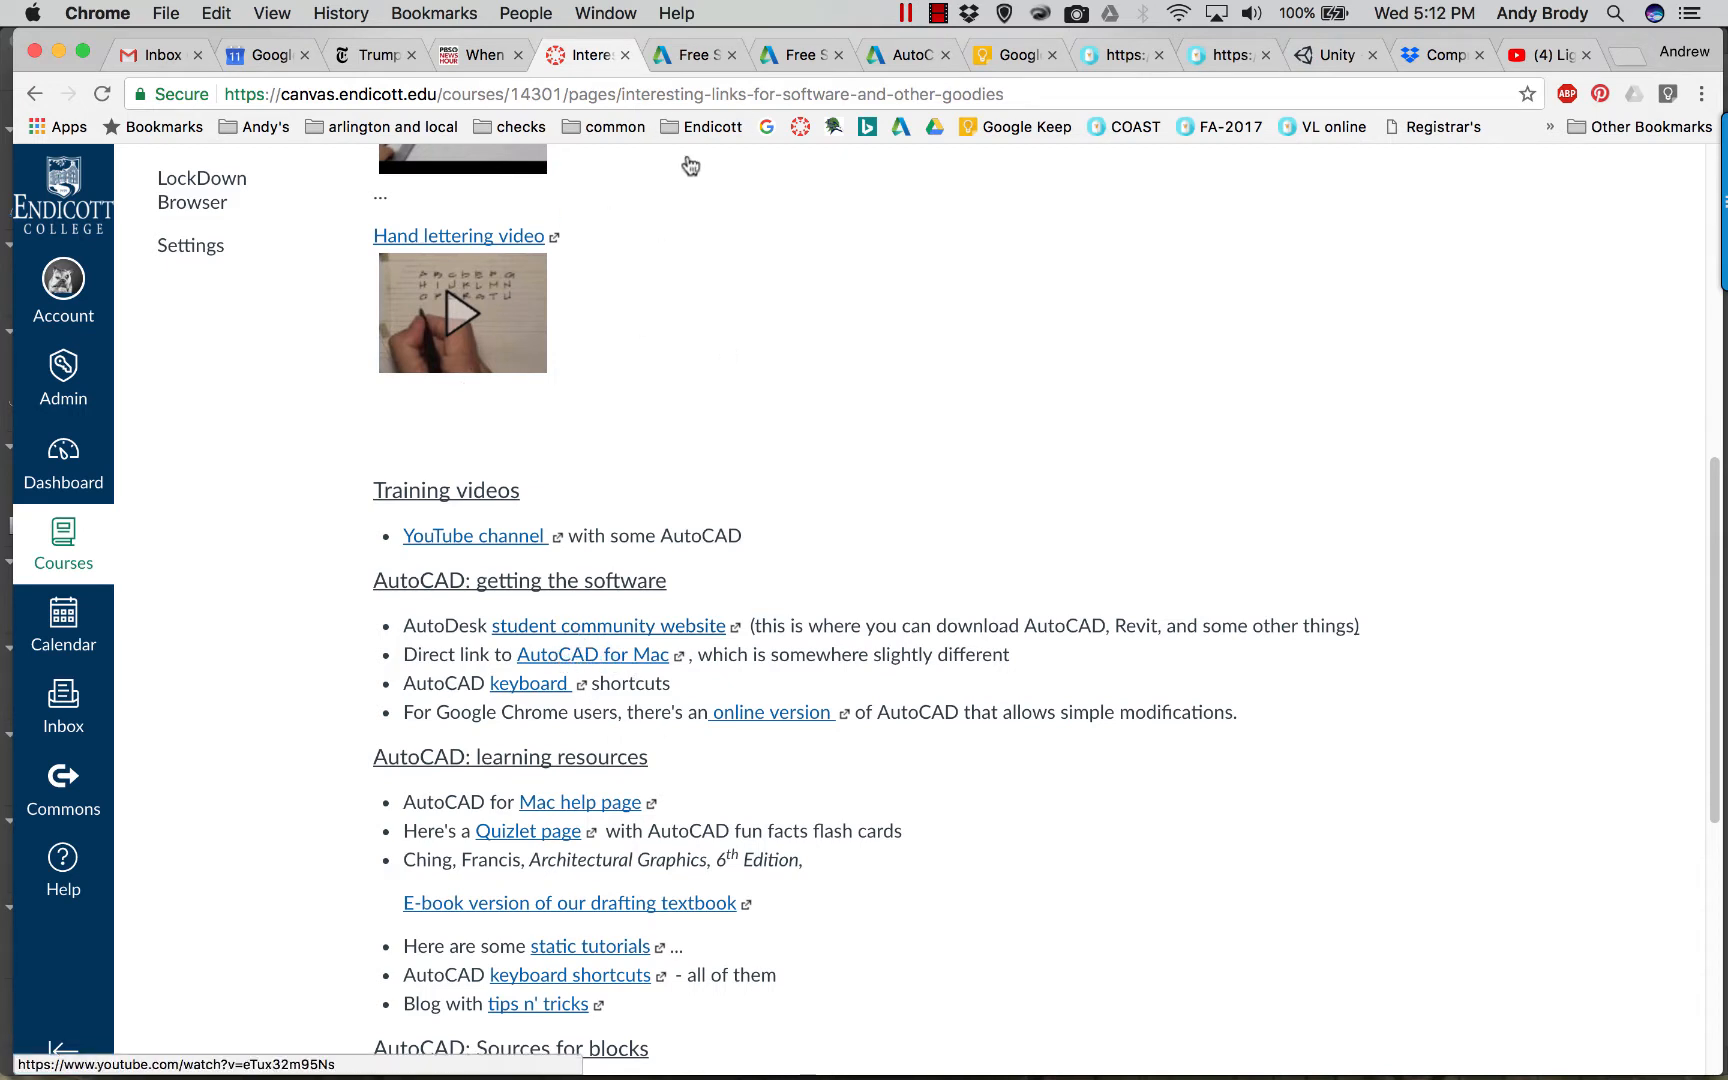
click(695, 55)
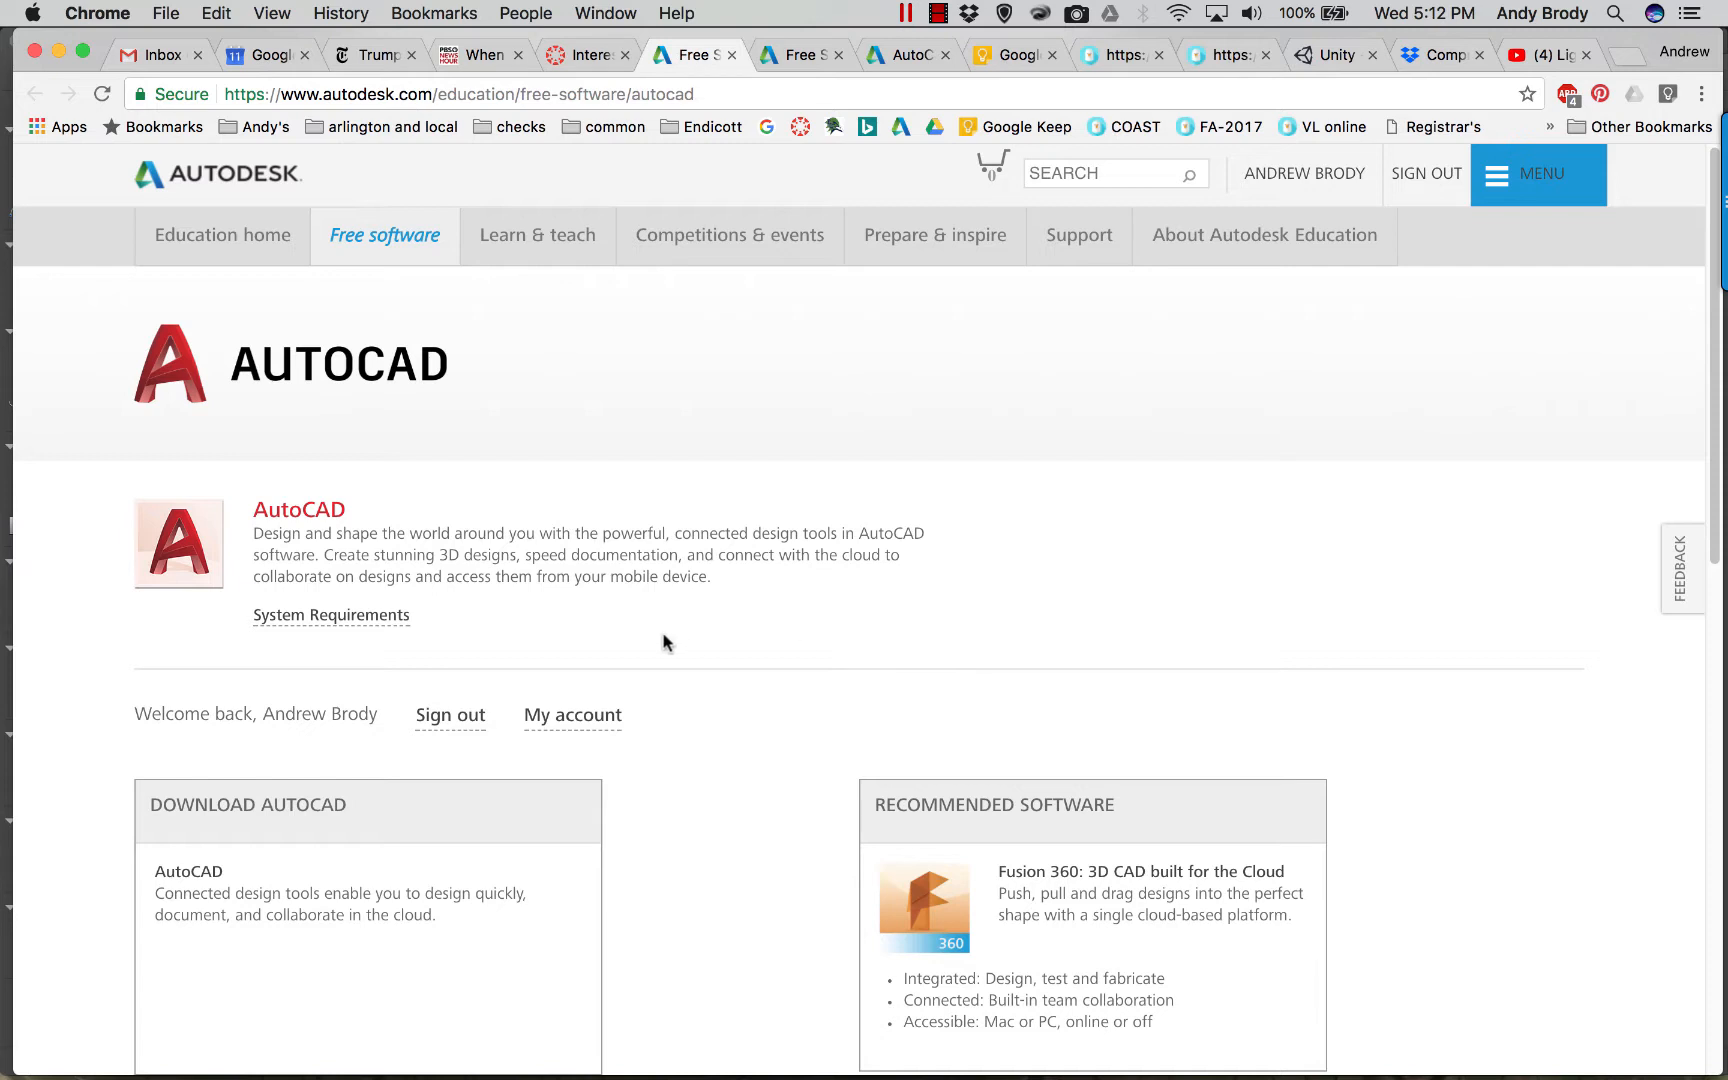
scroll(663, 642, down, 3)
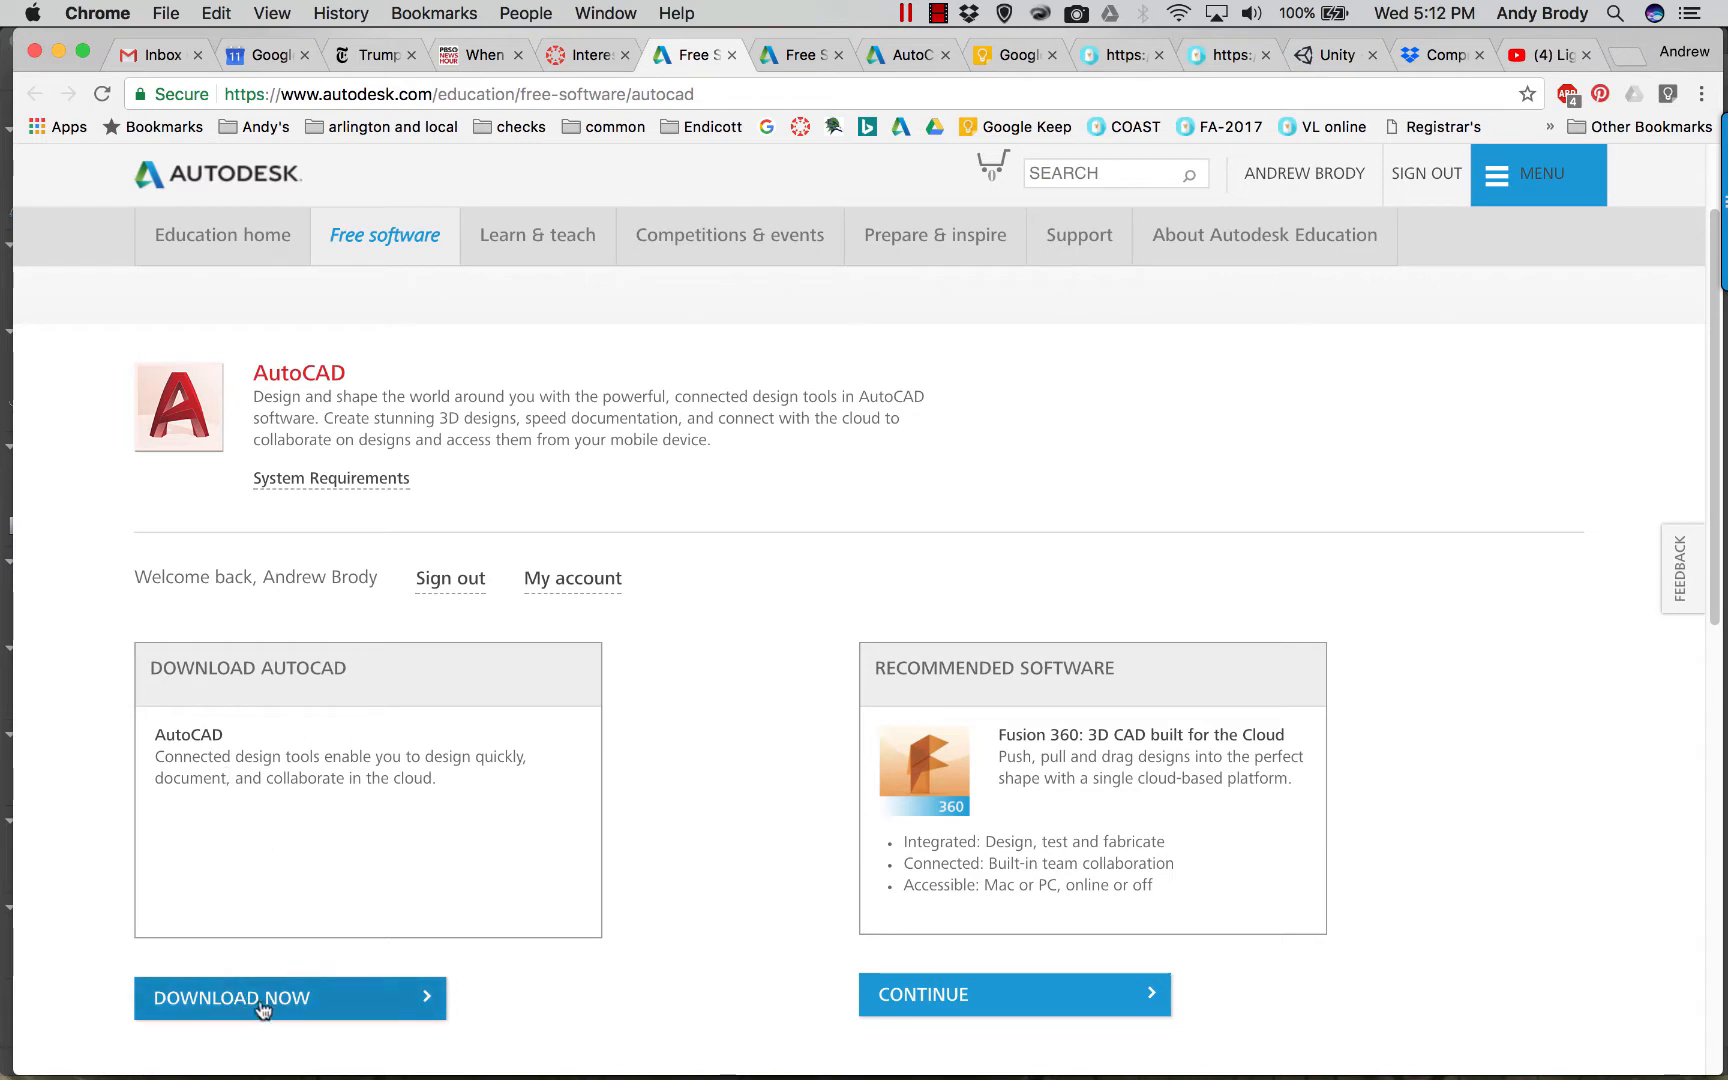
scroll(216, 810, down, 1)
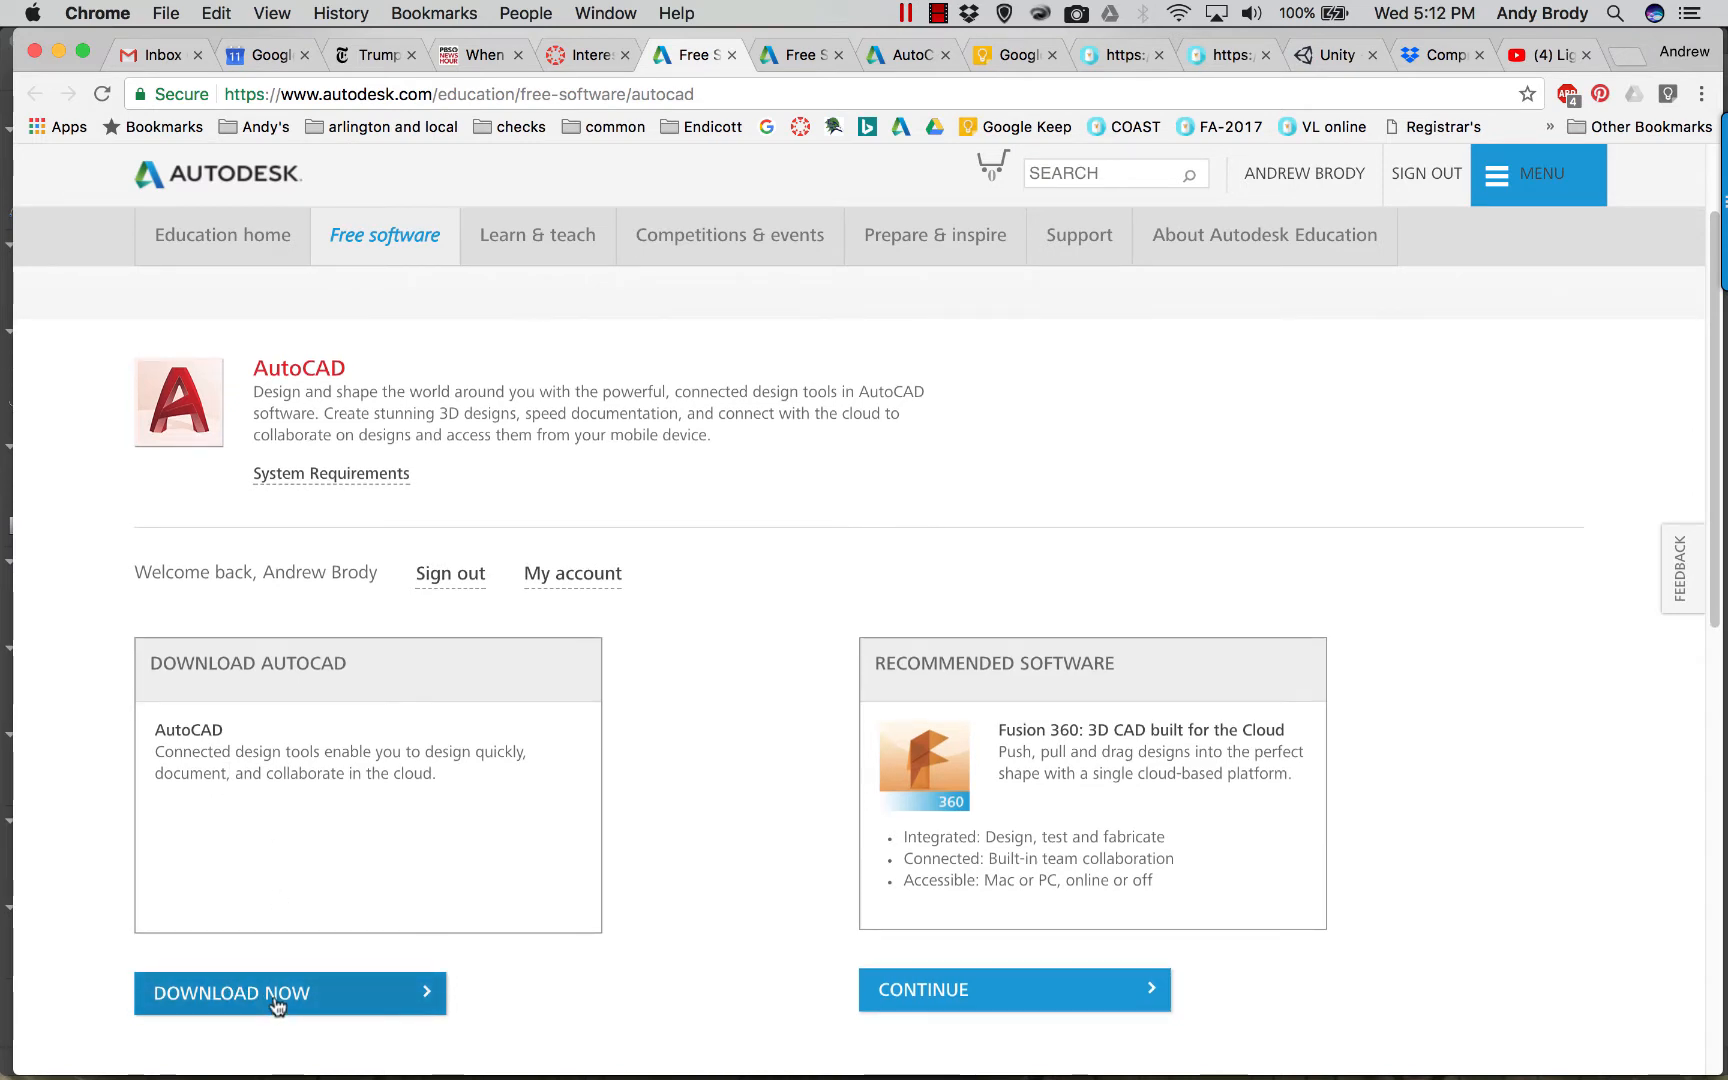
click(277, 1003)
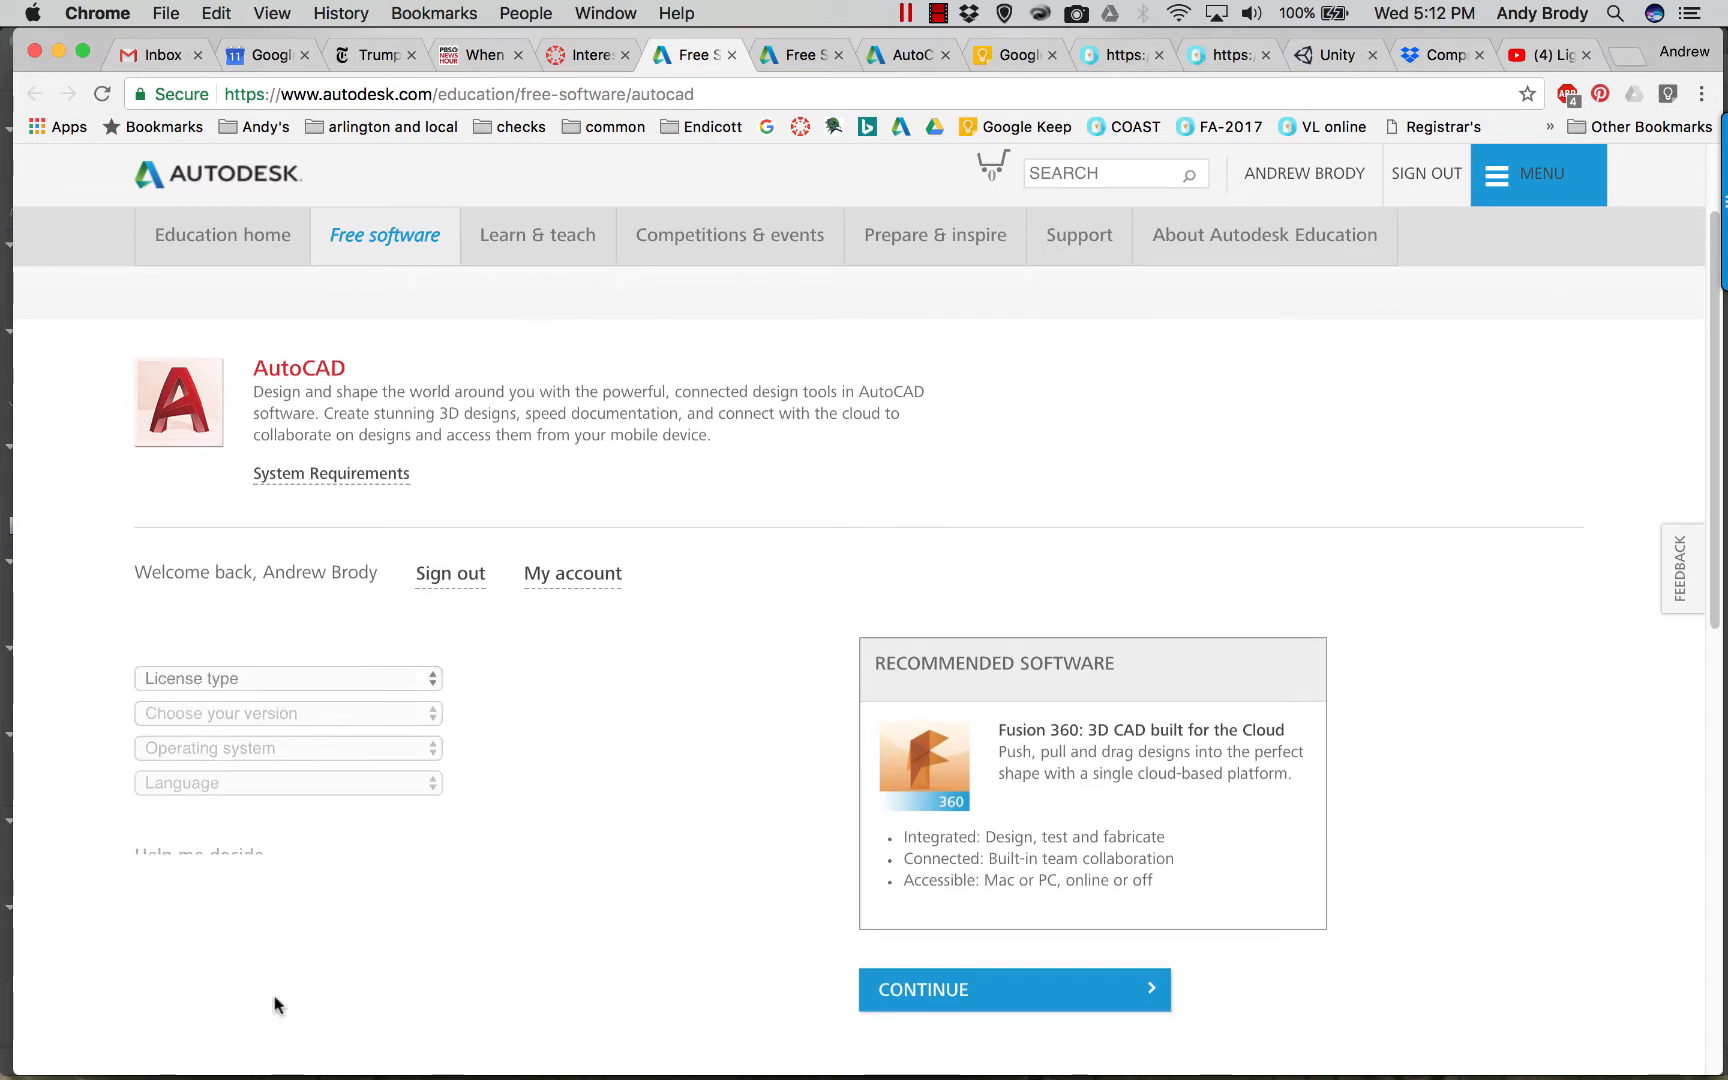
Choose School: Deploy without network server, AutoCAD 2018, Windows 64-bit and English.
click(233, 680)
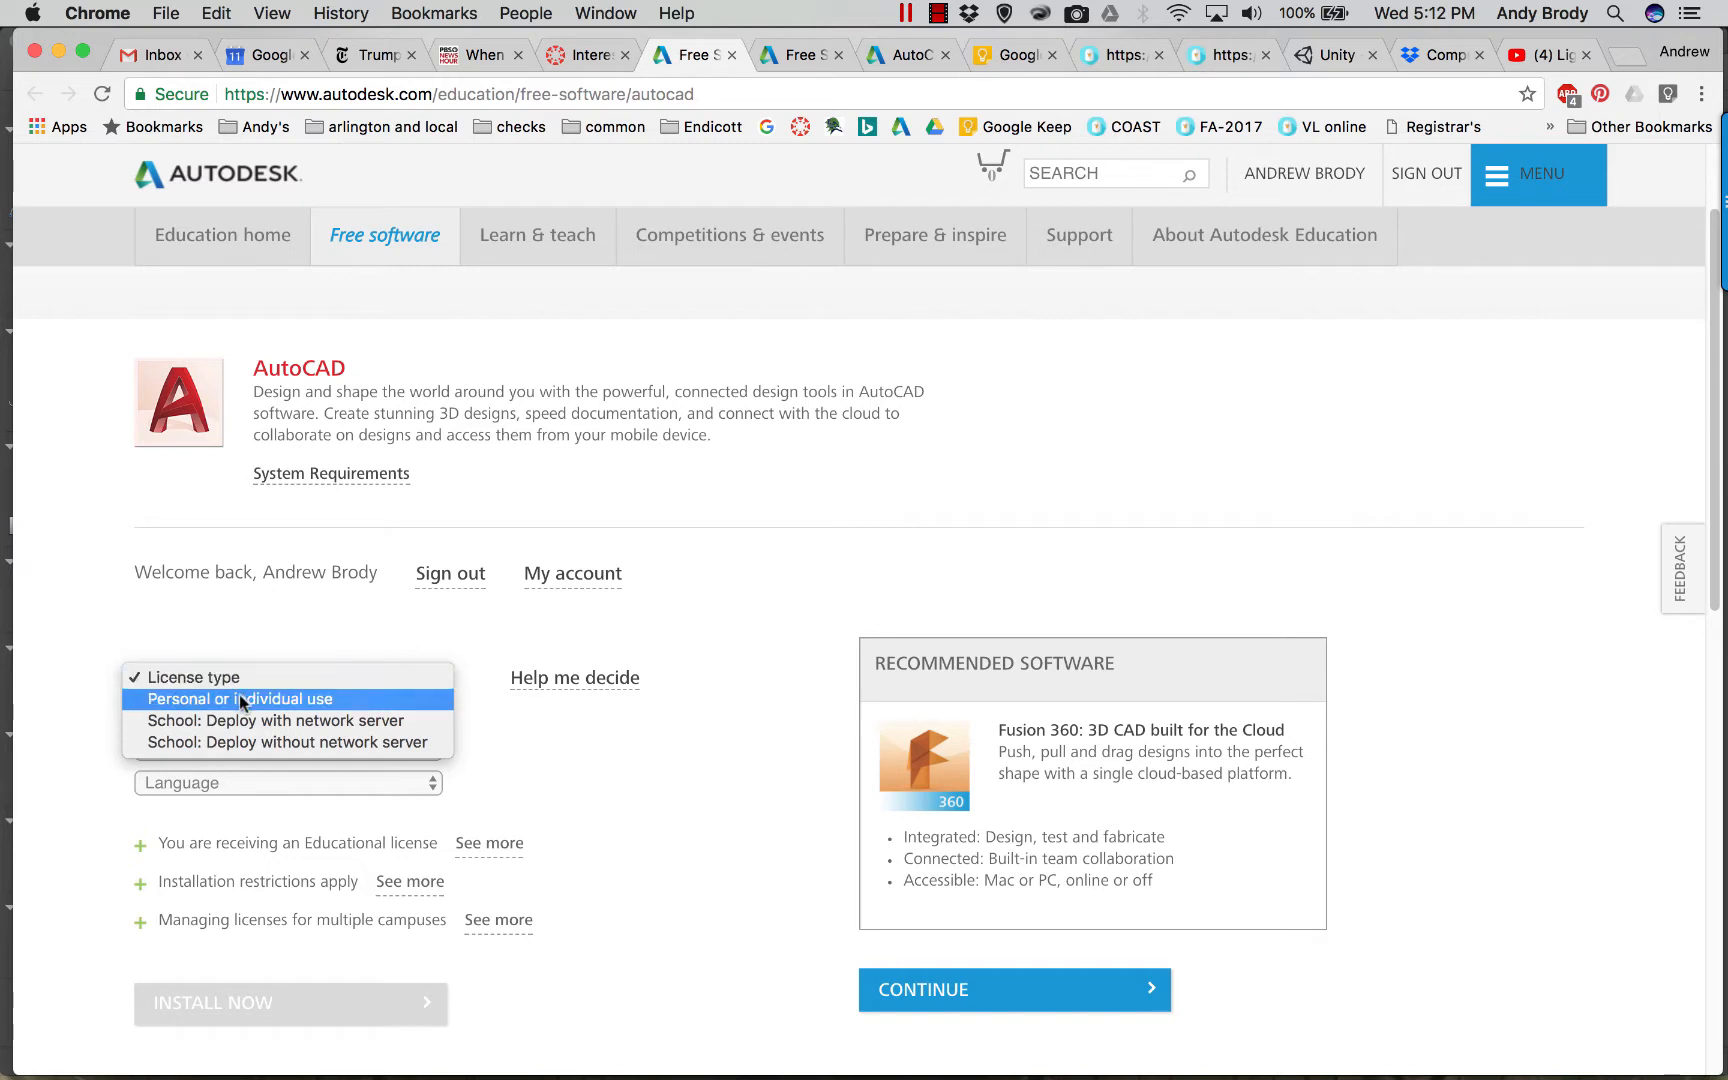
click(192, 677)
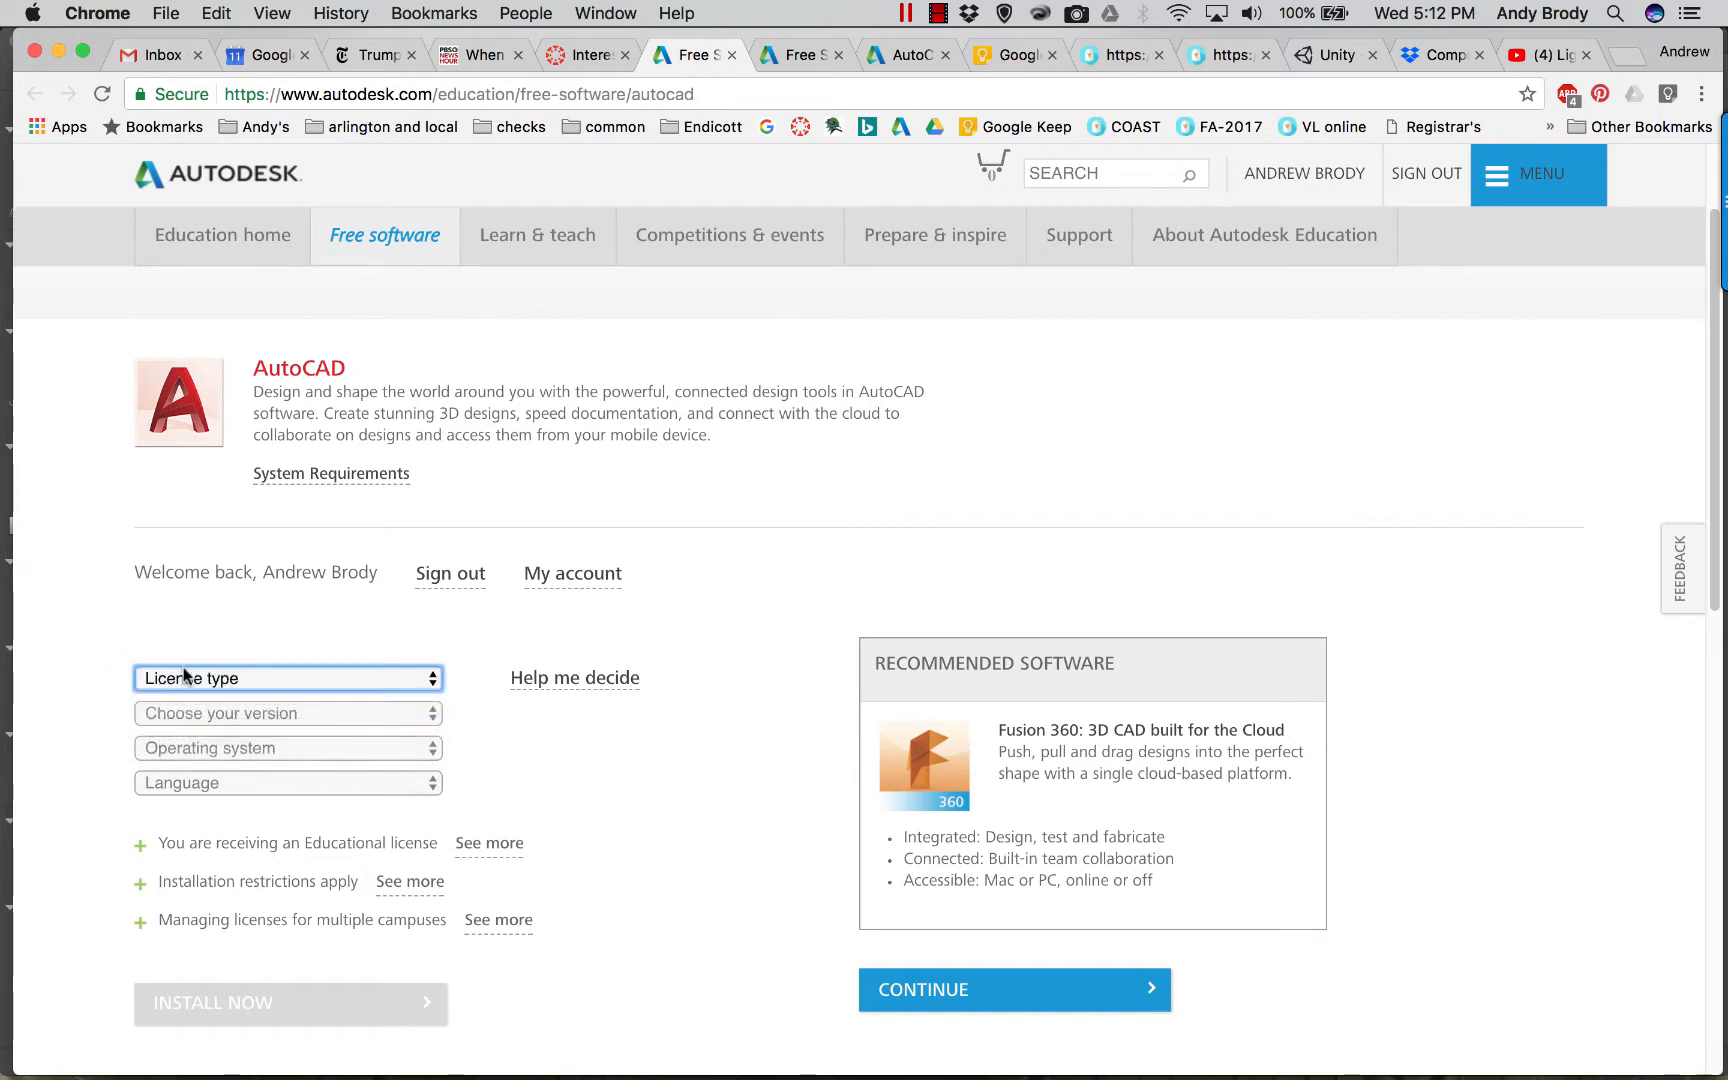
click(197, 677)
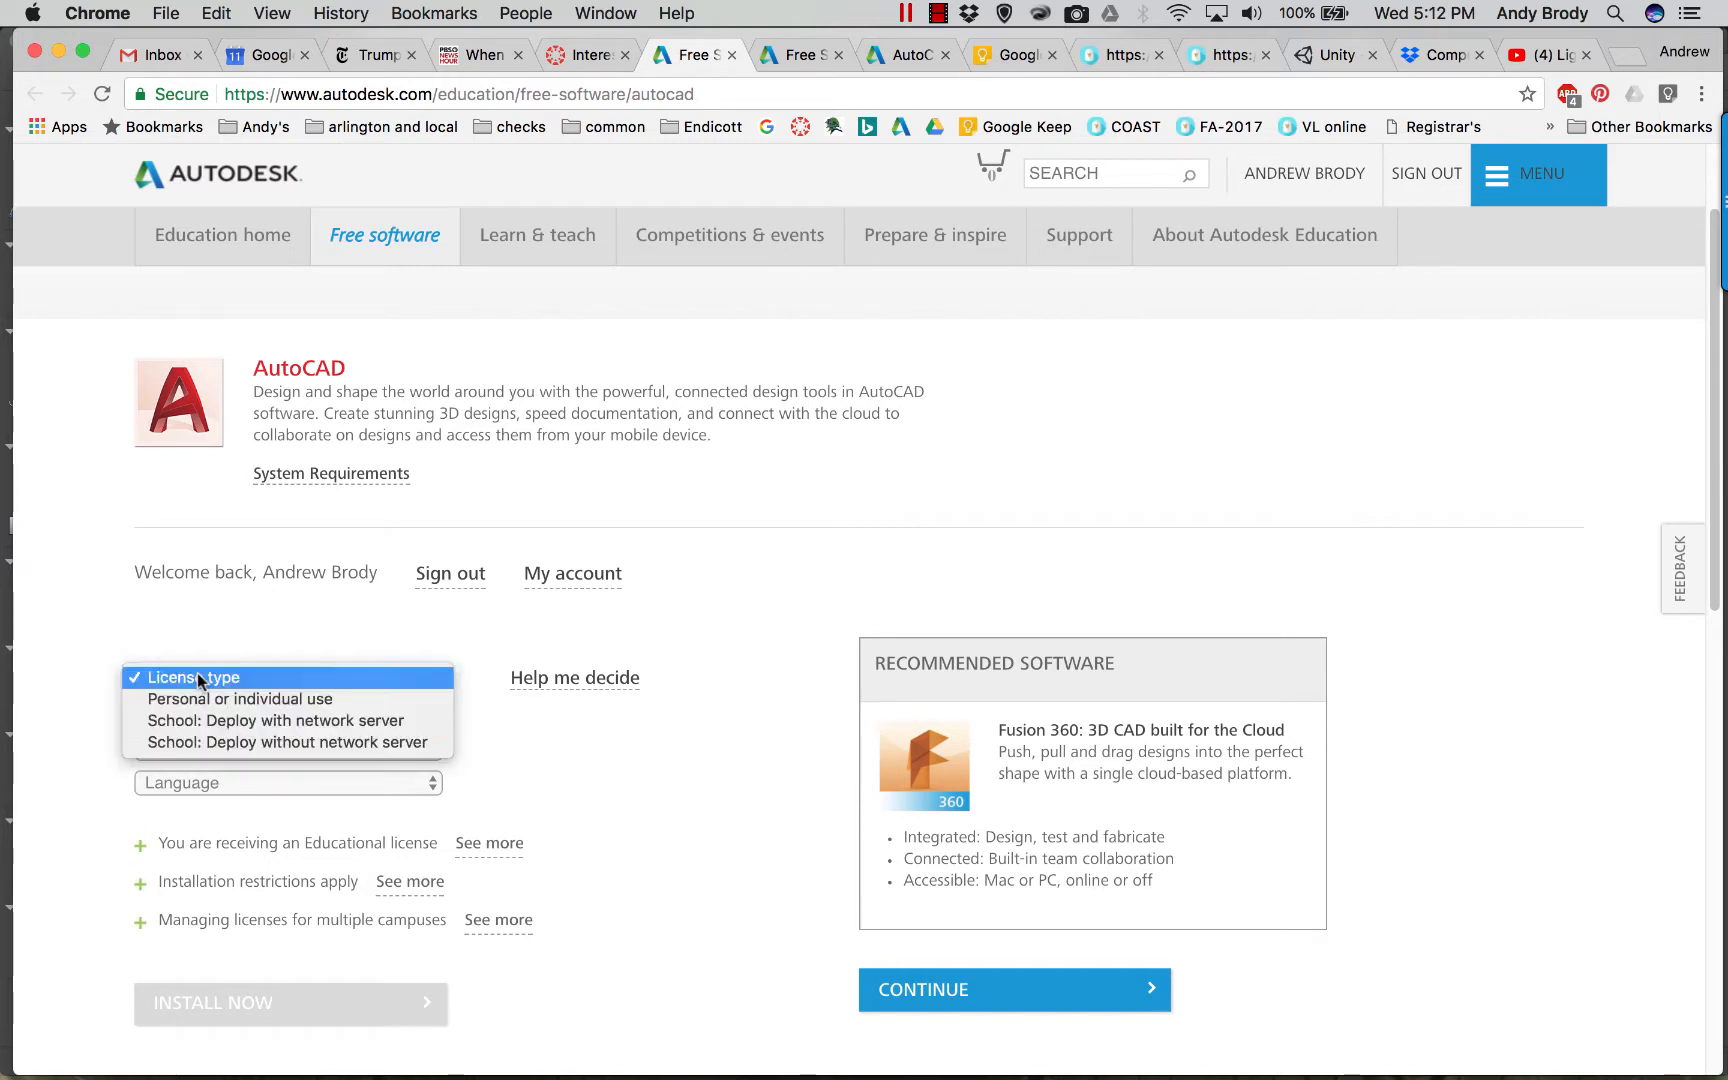
click(225, 746)
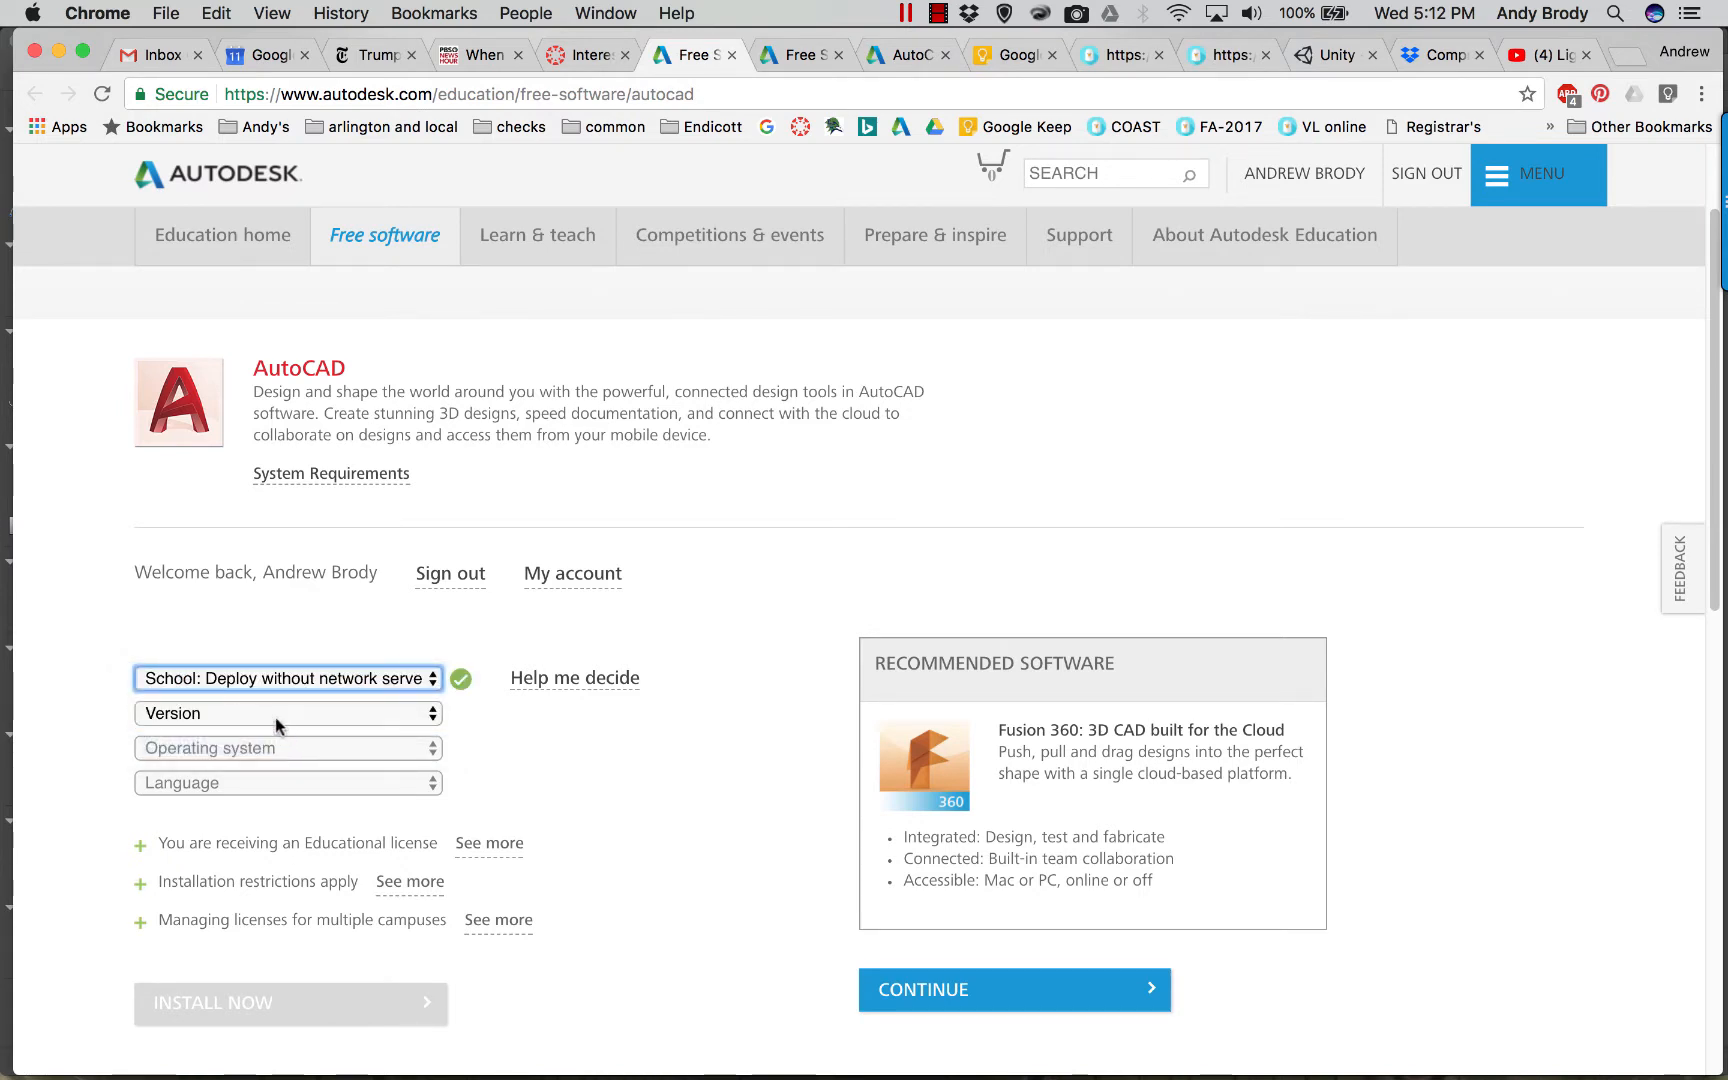
click(280, 716)
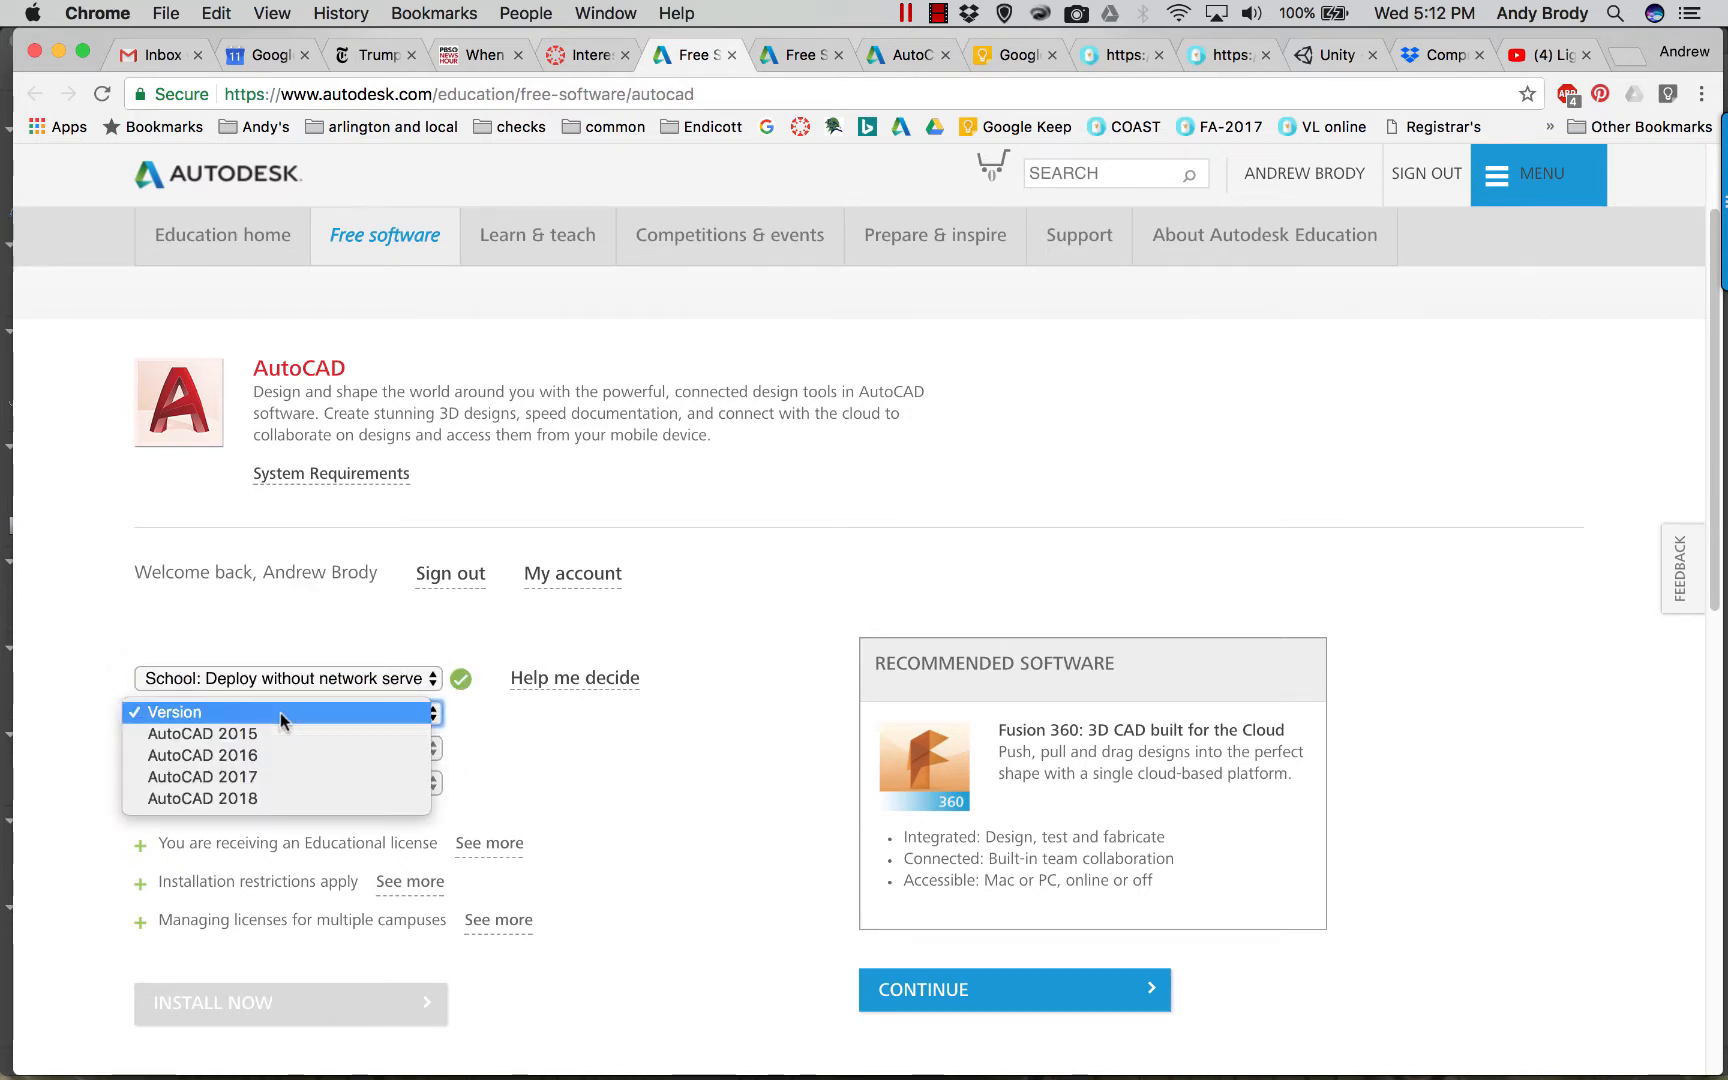
click(225, 797)
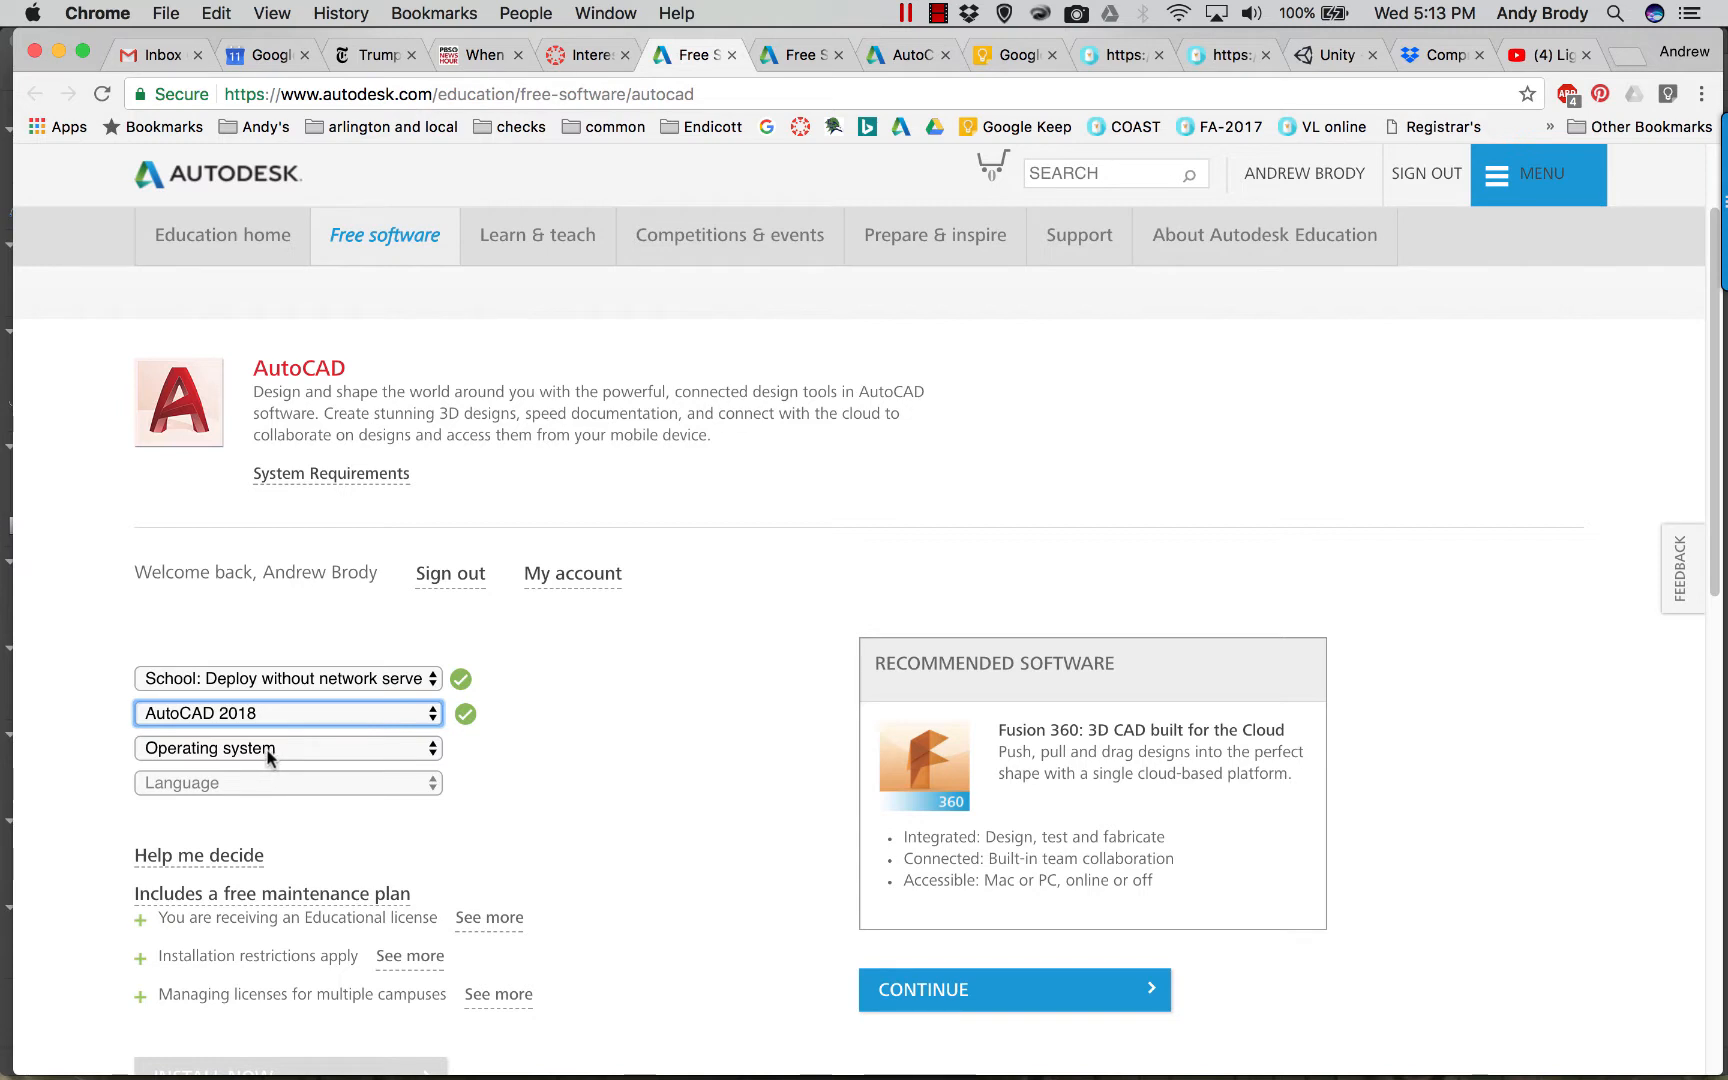
click(213, 752)
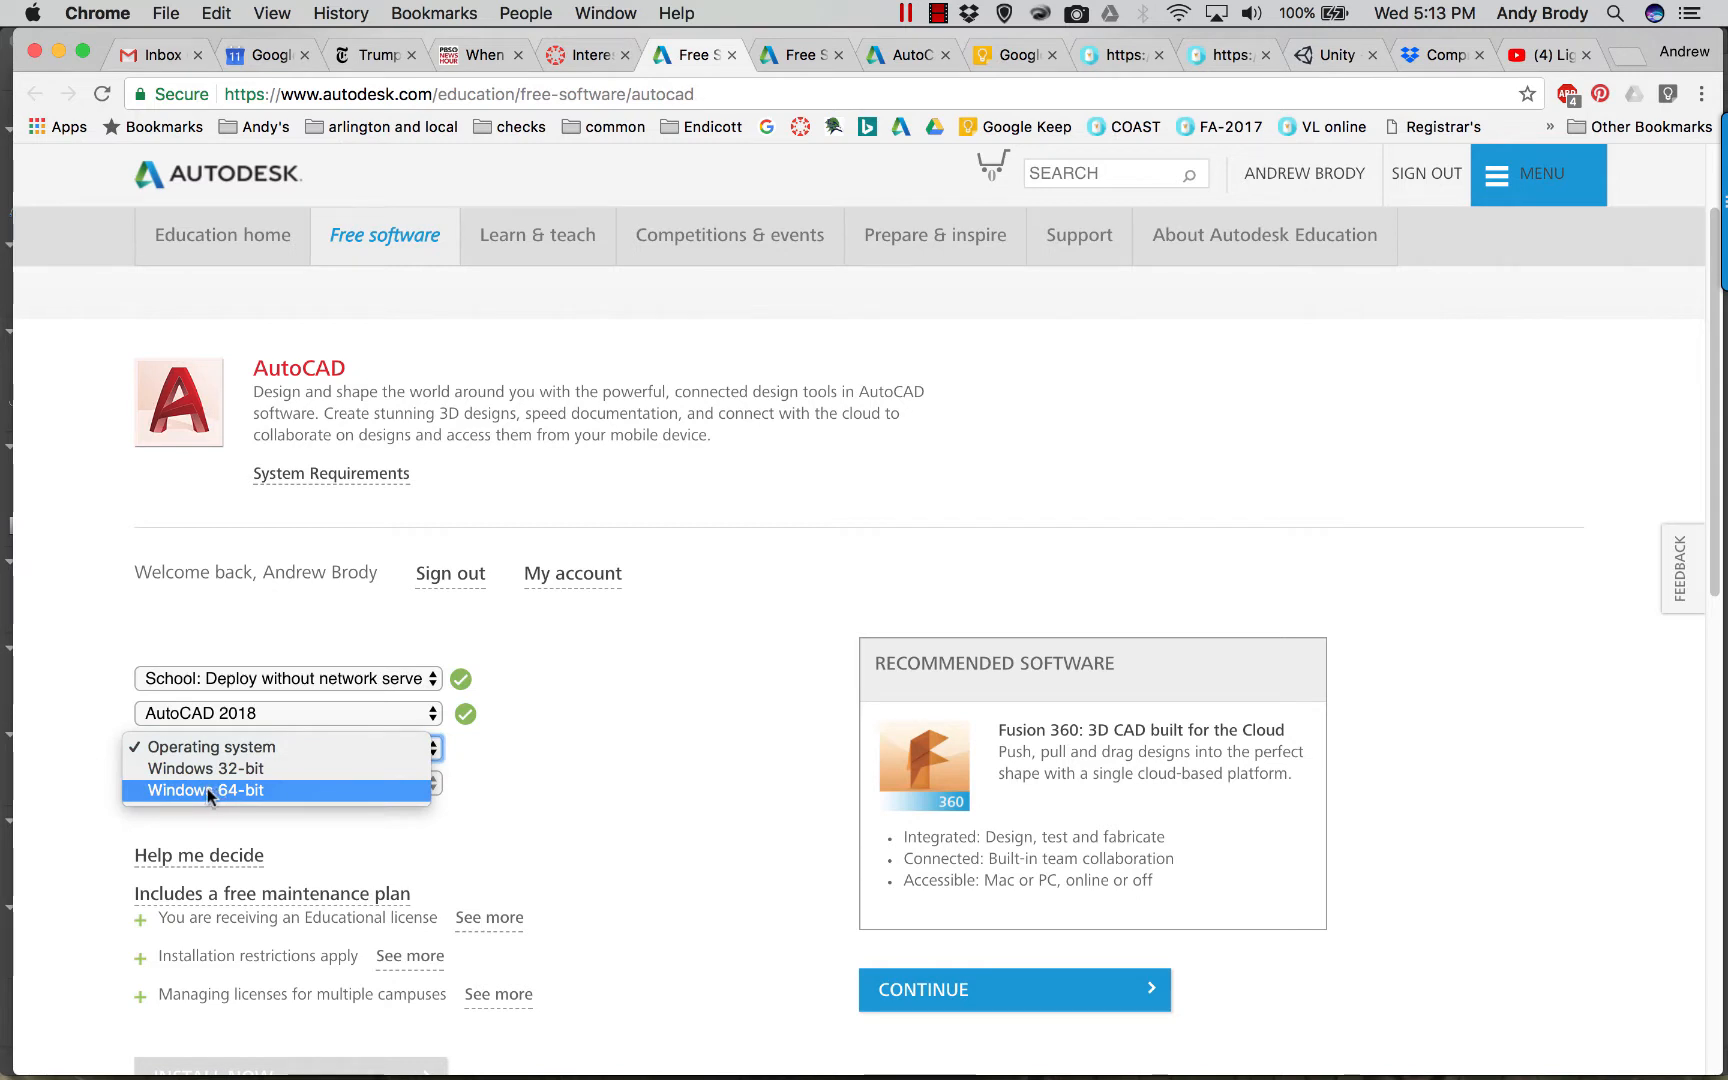
click(207, 792)
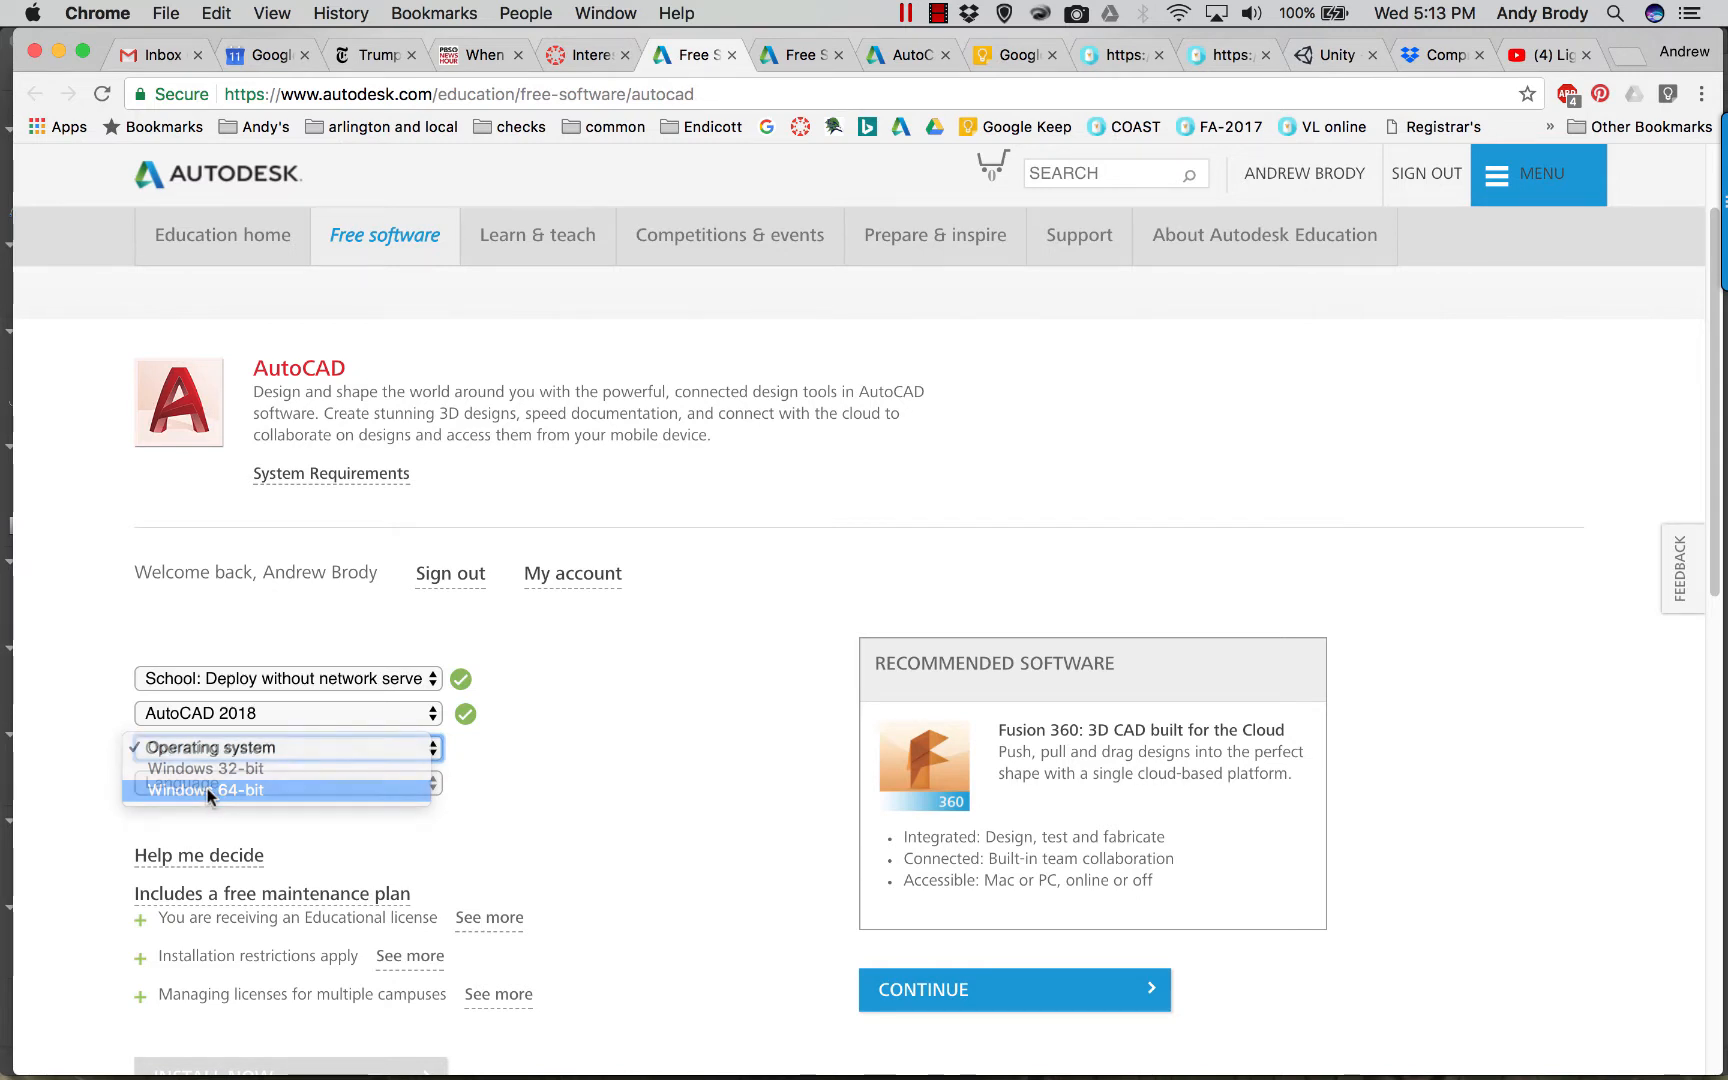
click(190, 781)
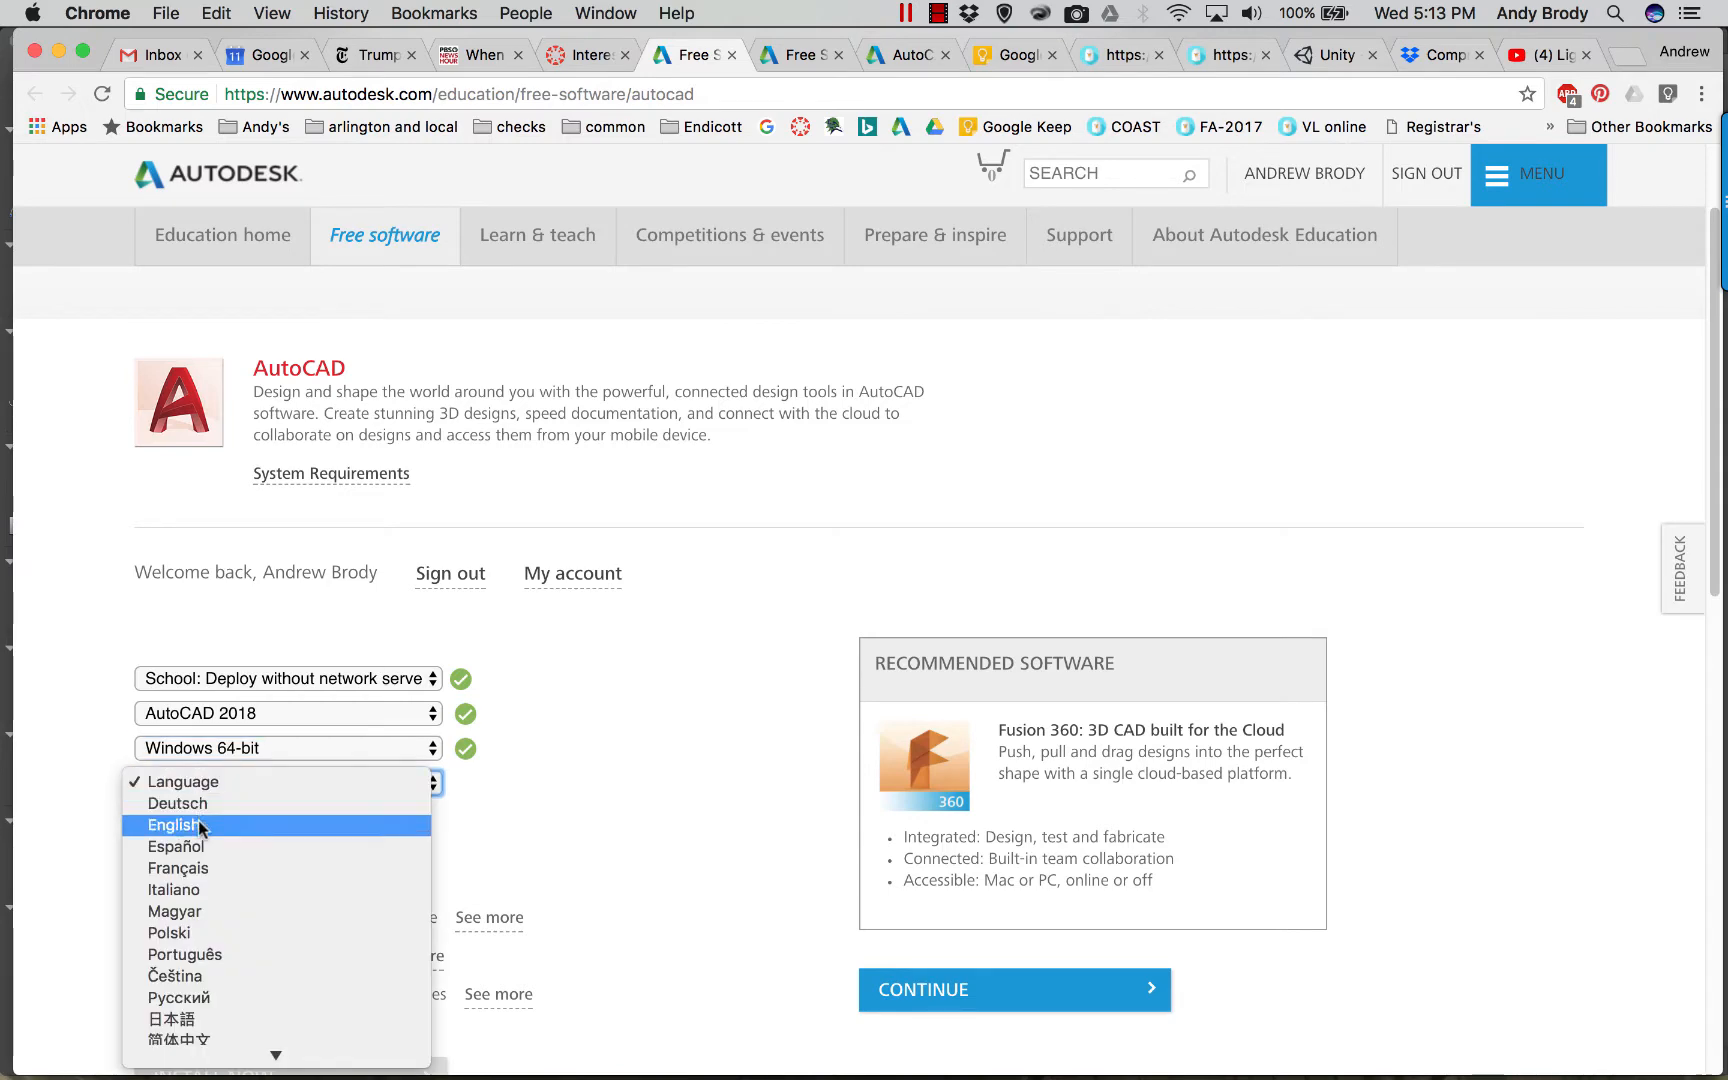
click(198, 824)
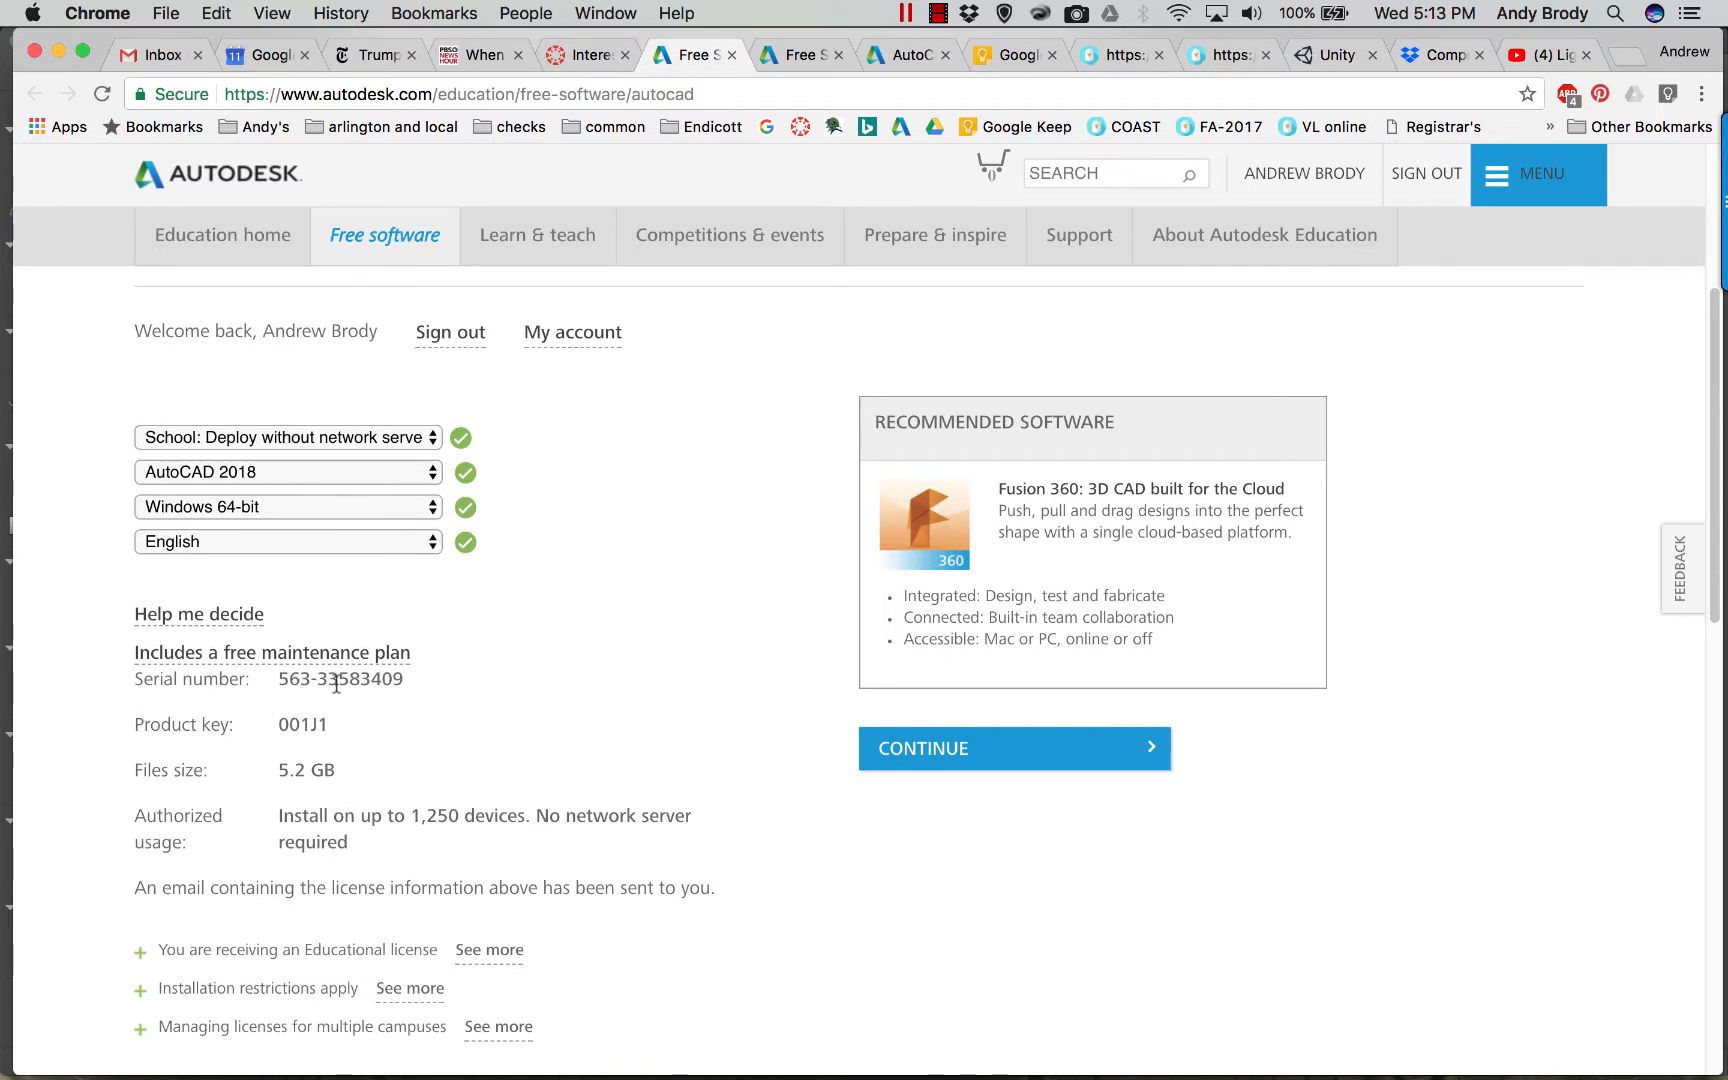
scroll(302, 722, down, 1)
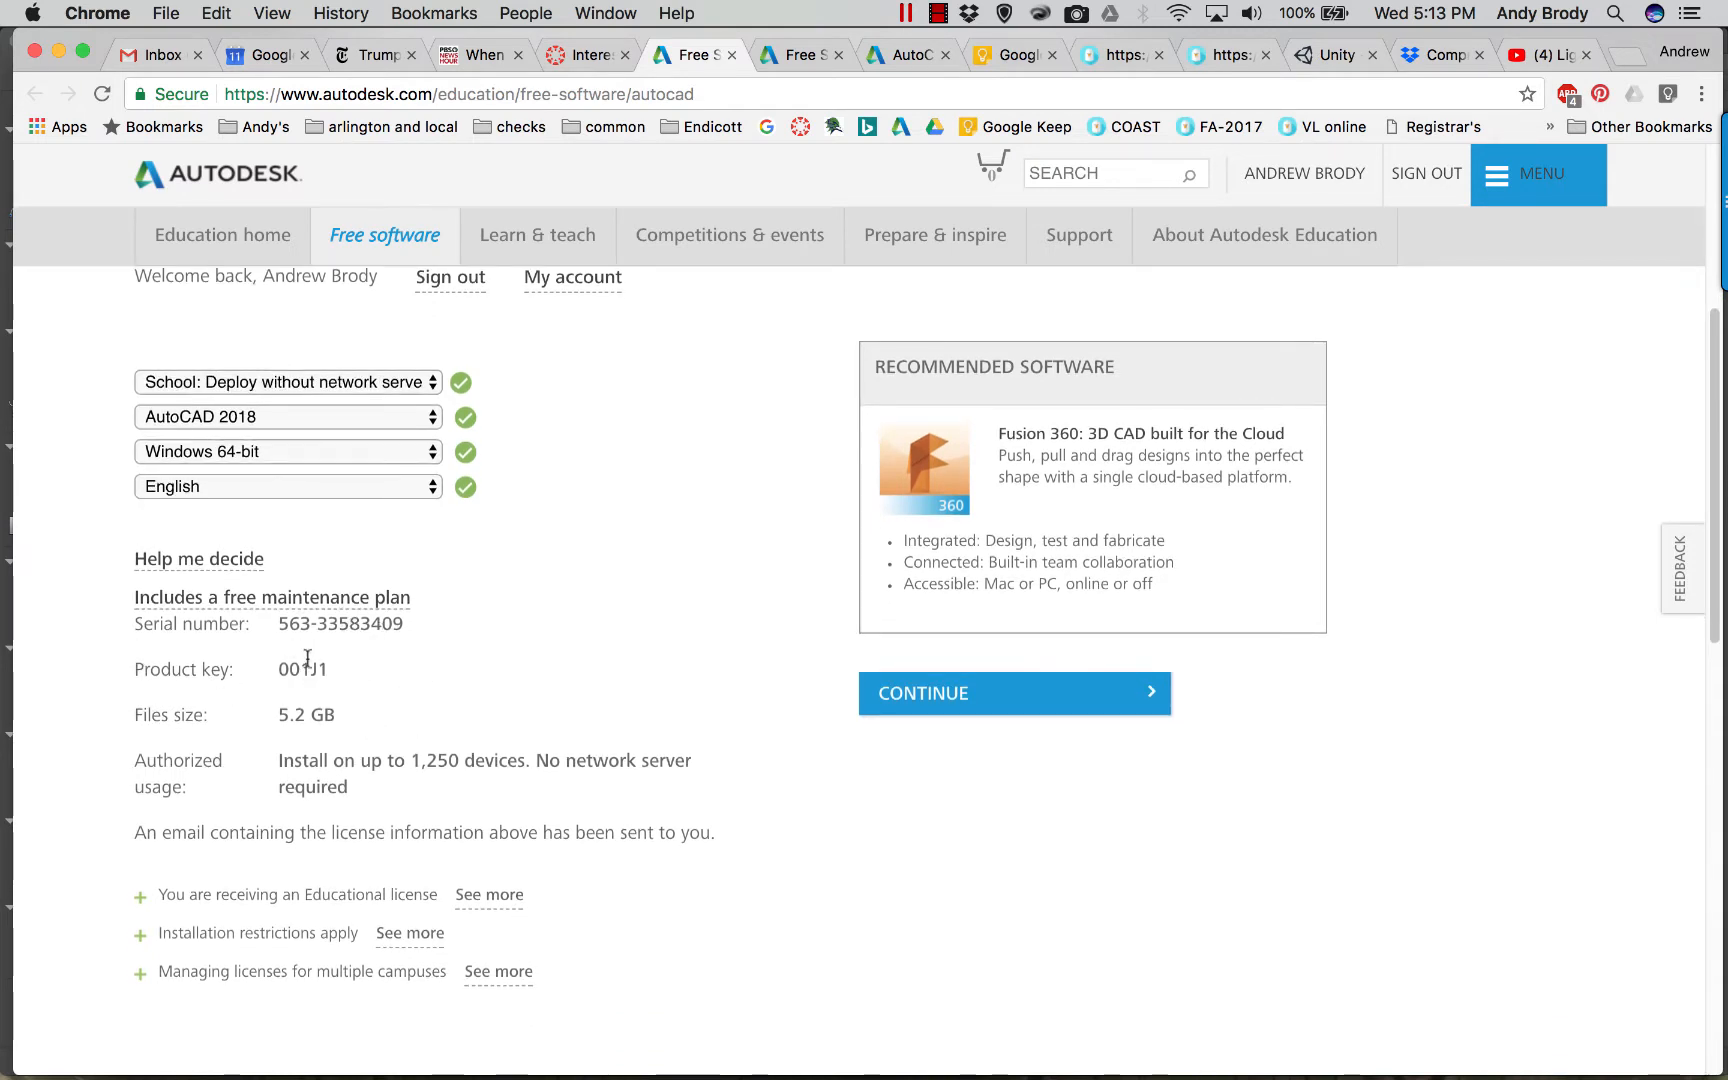
scroll(380, 753, down, 1)
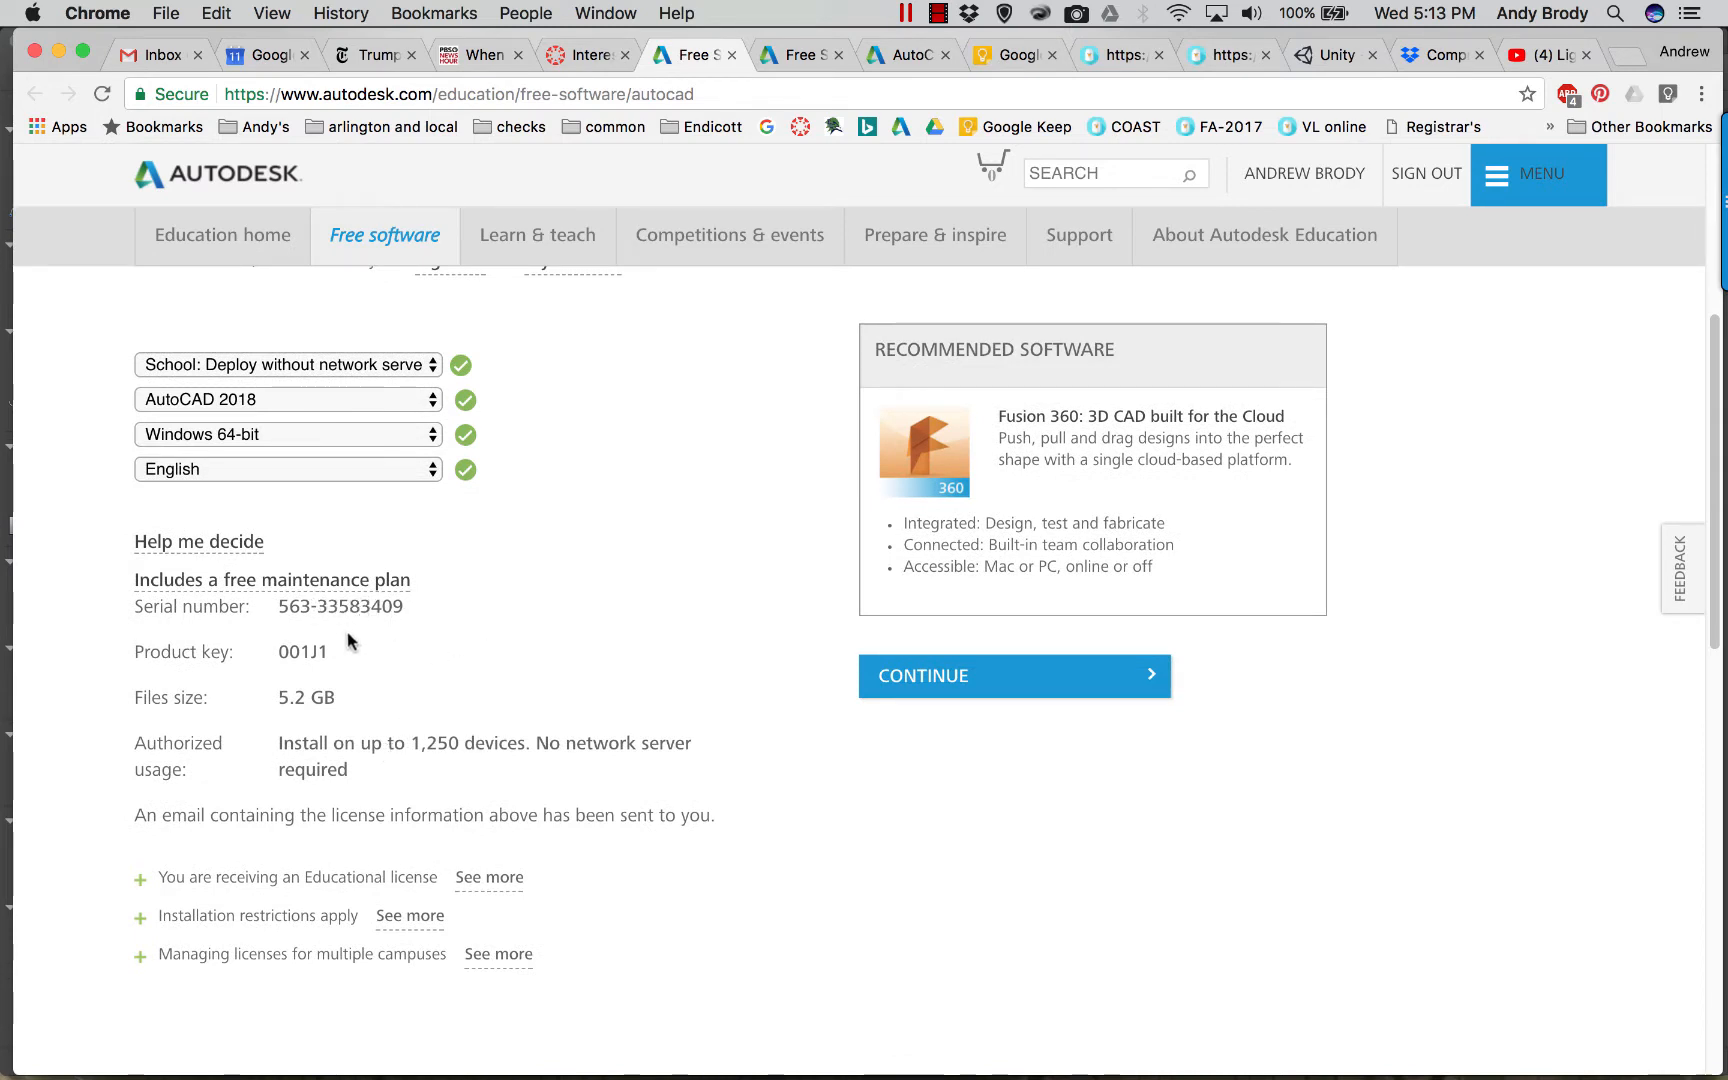
scroll(380, 694, down, 3)
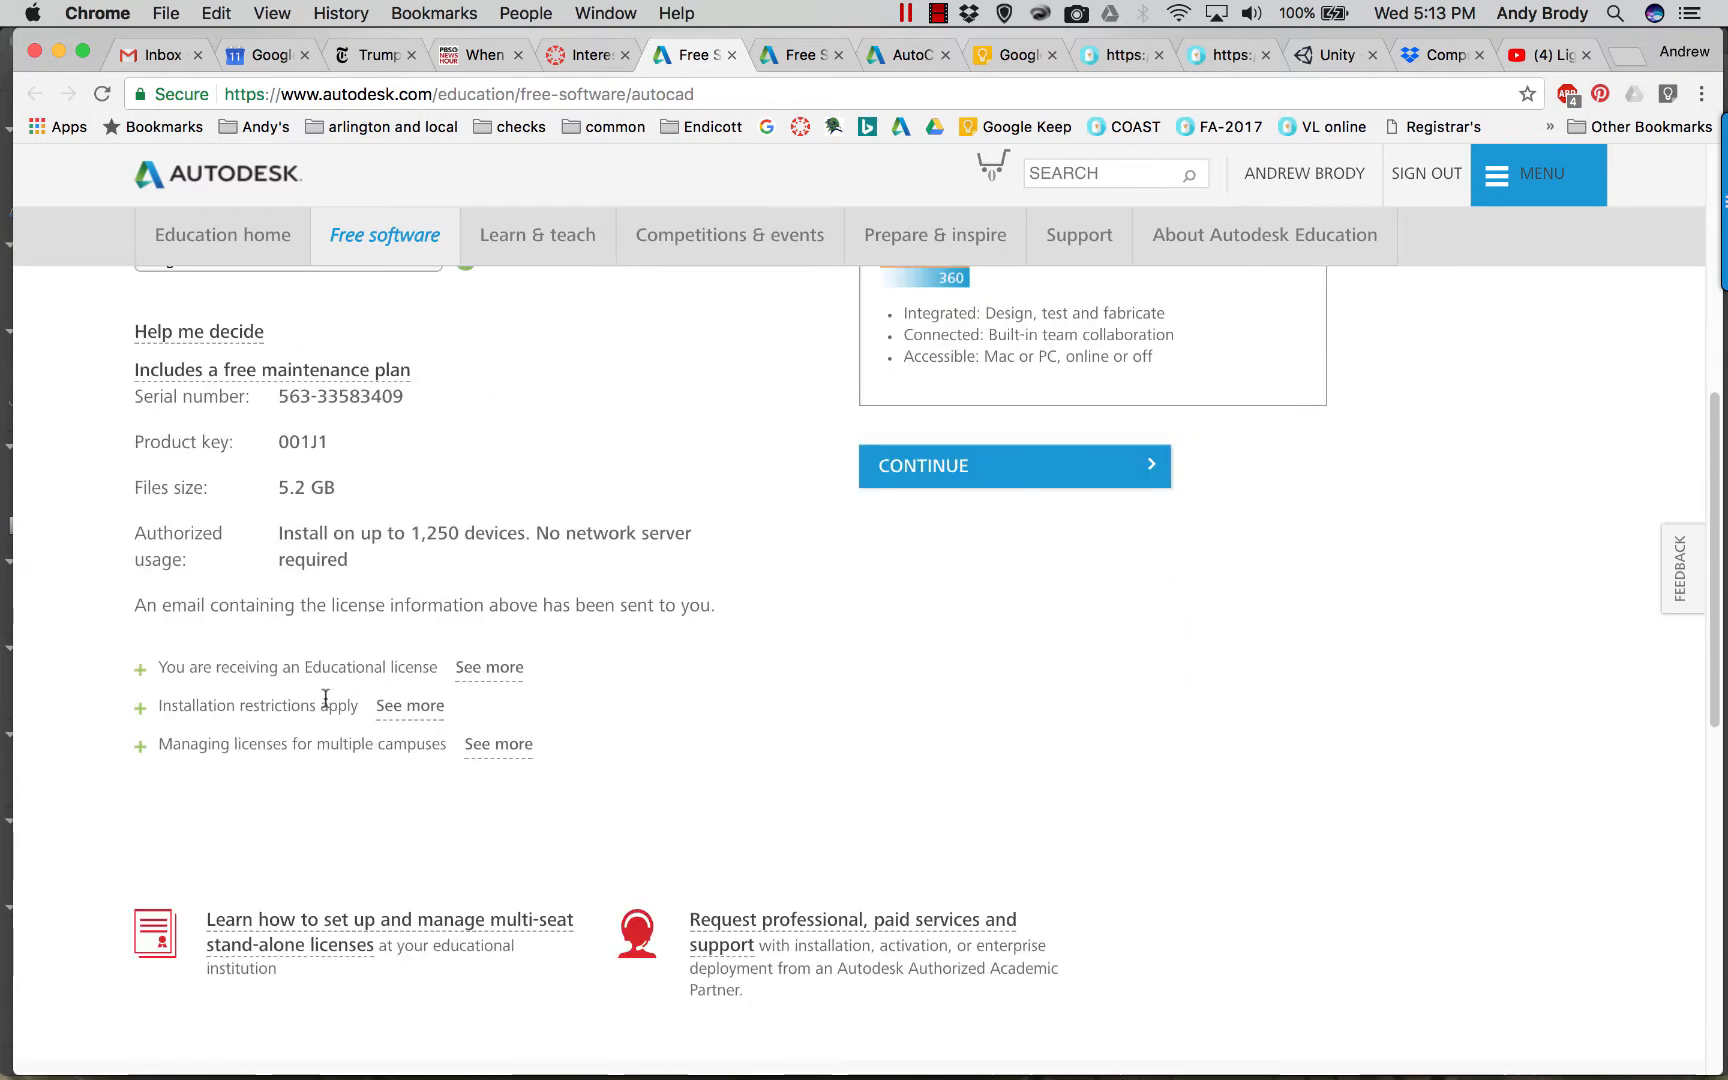
scroll(435, 690, up, 10)
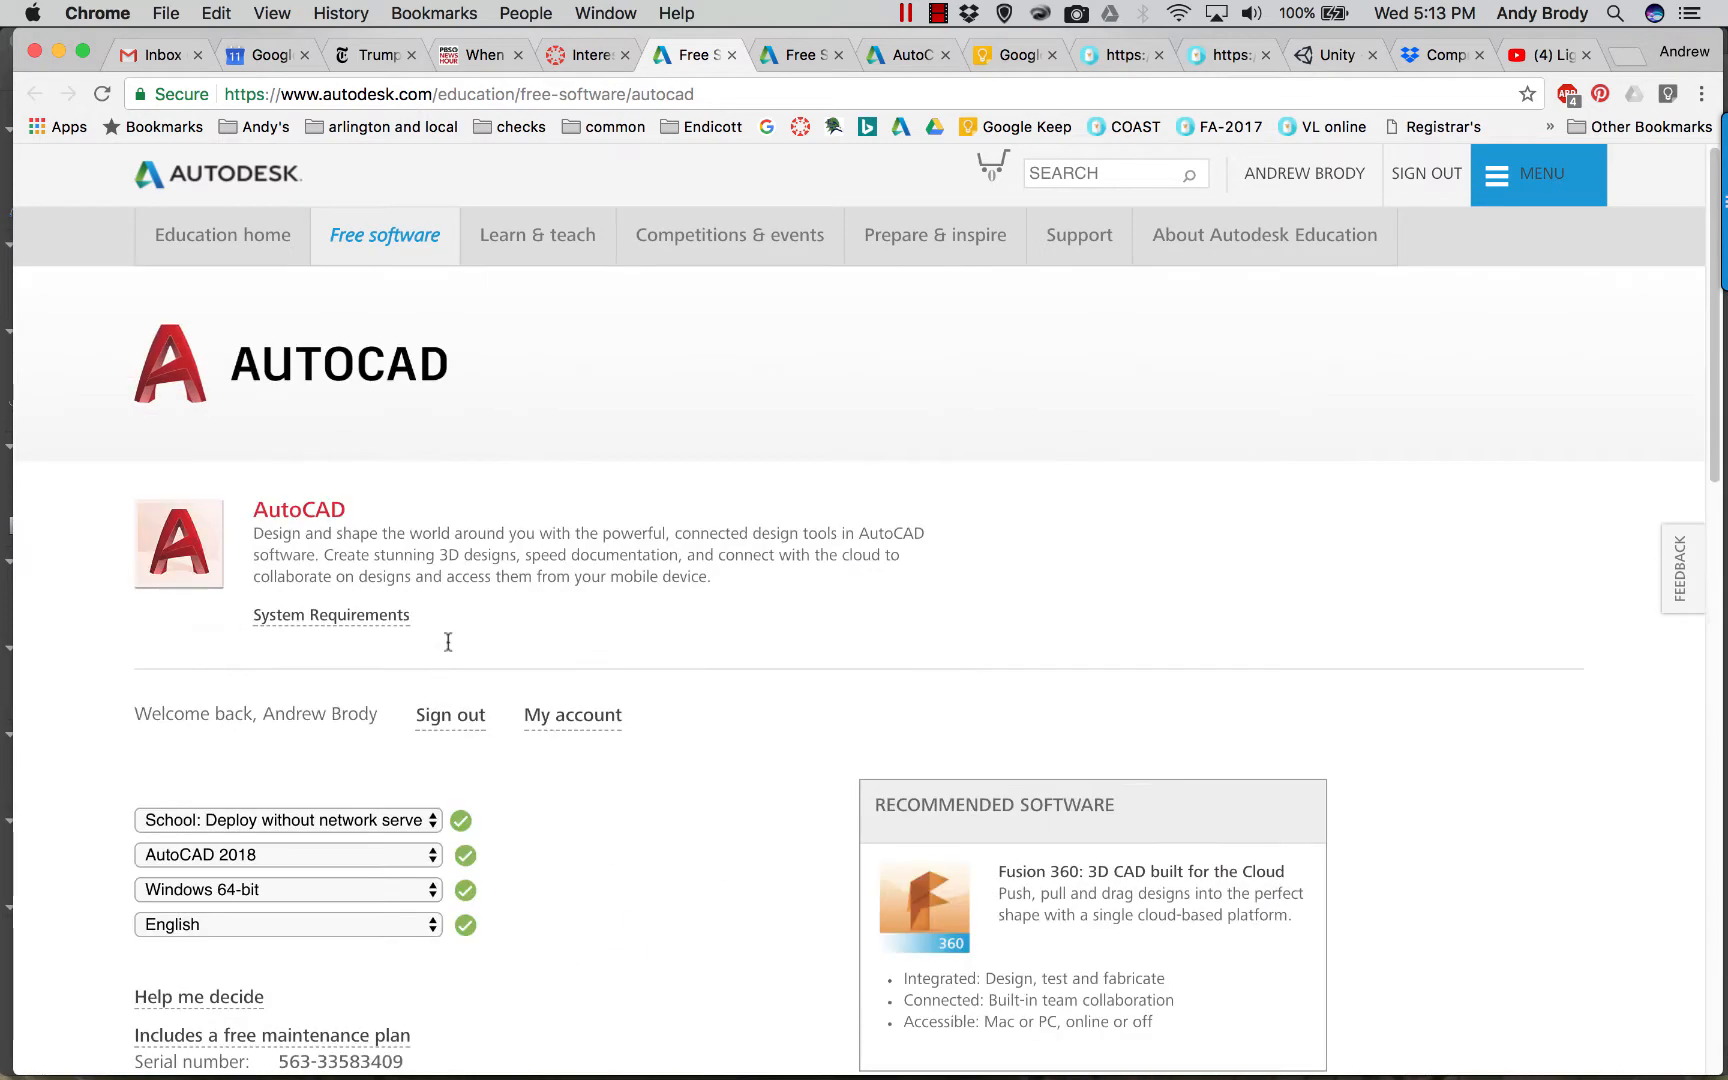
On the Mac page choose School: Deploy without network server, AutoCAD 2017 for Mac, Mac OS X, English.
click(805, 55)
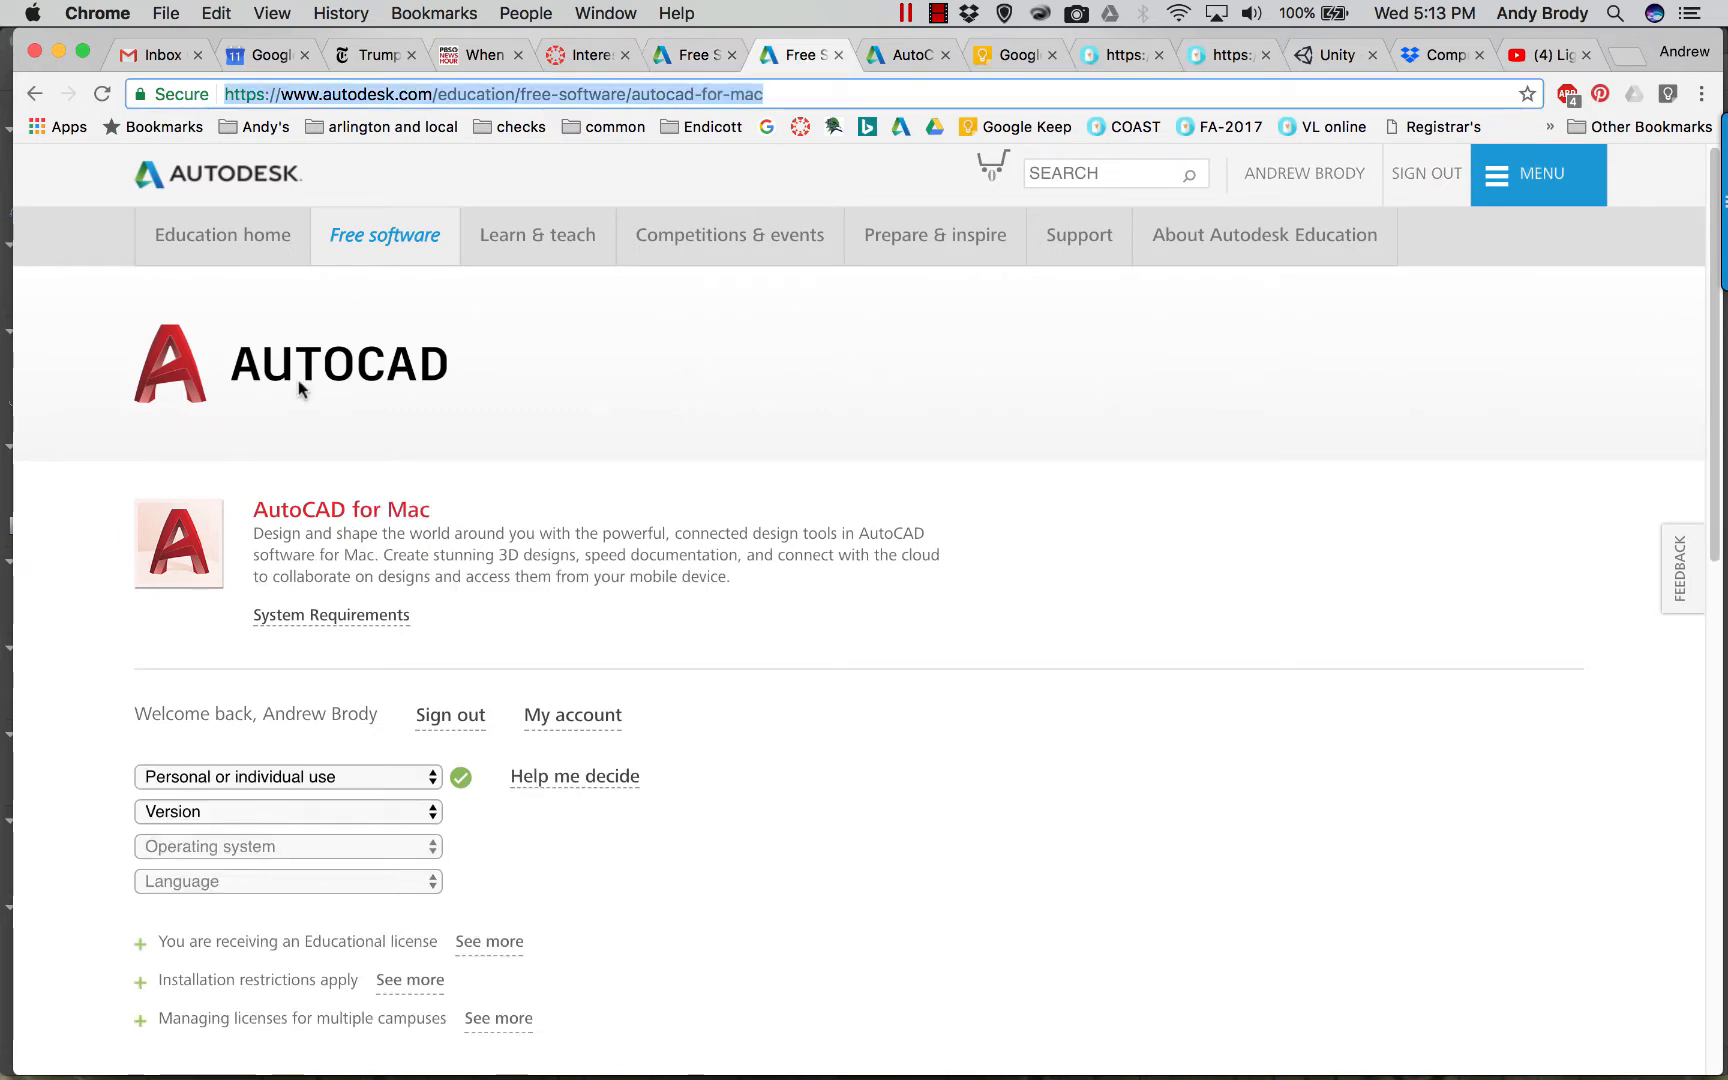
click(320, 777)
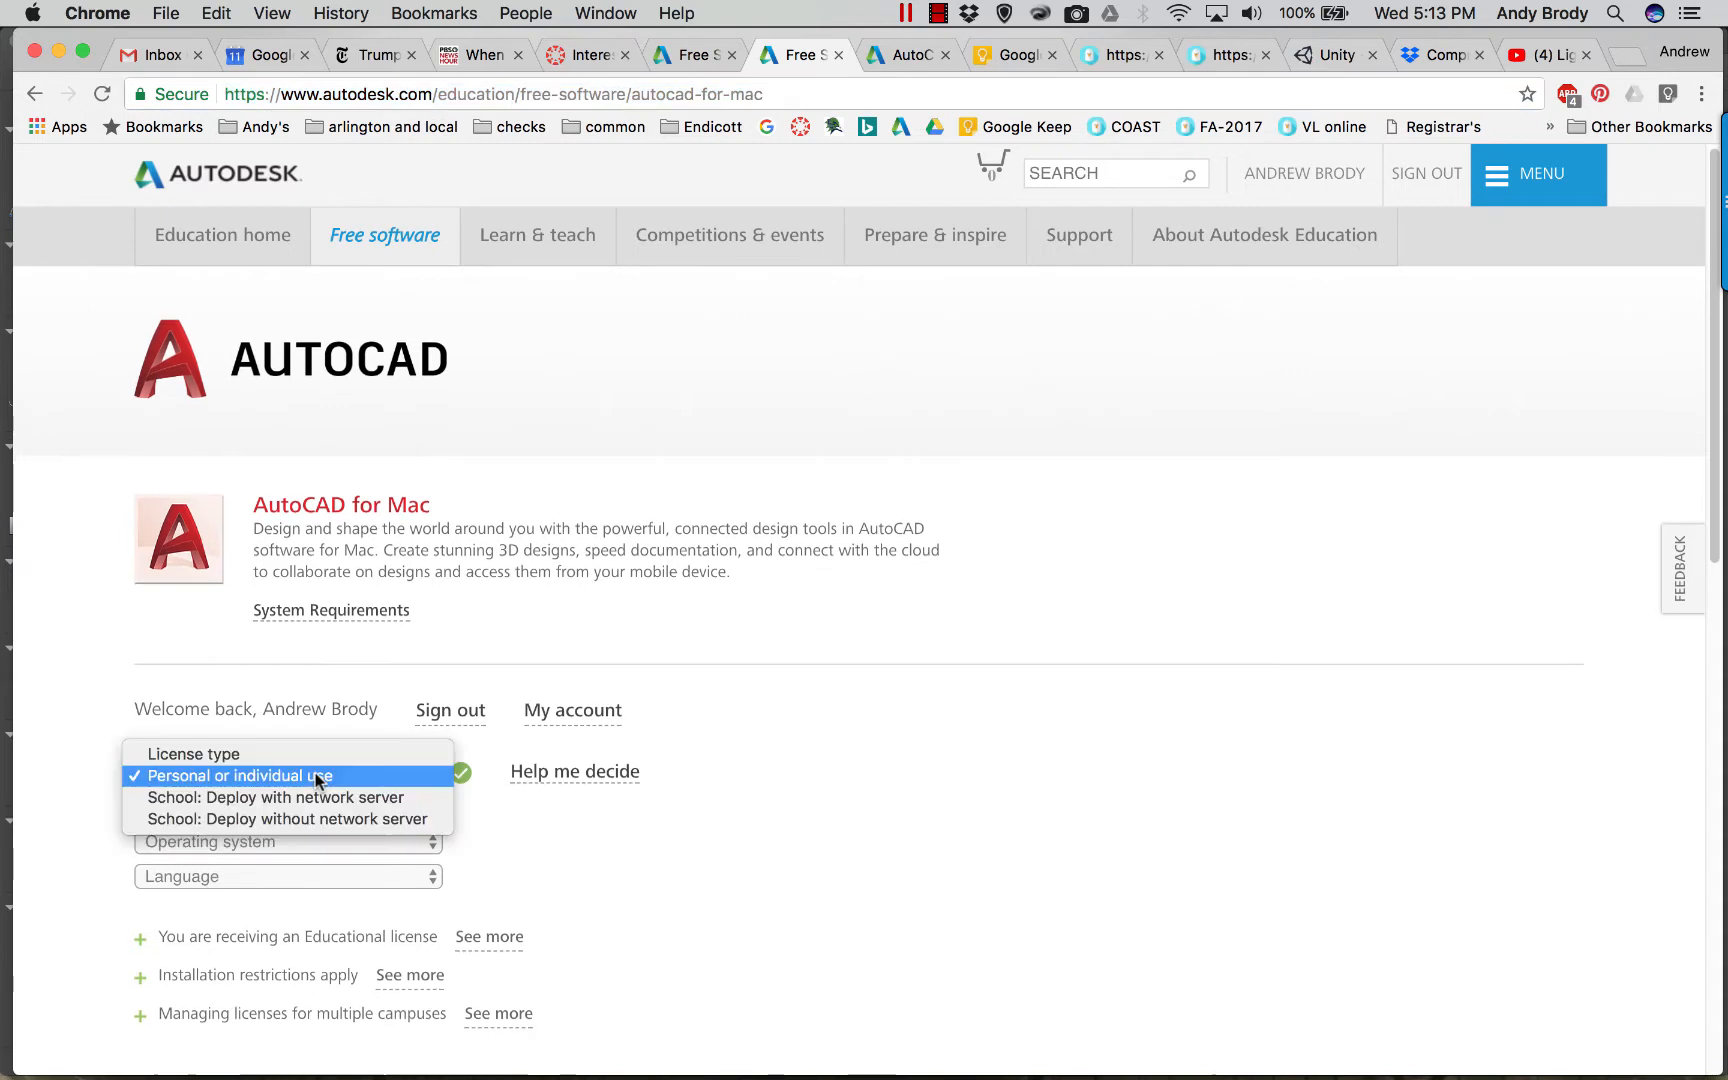
click(282, 817)
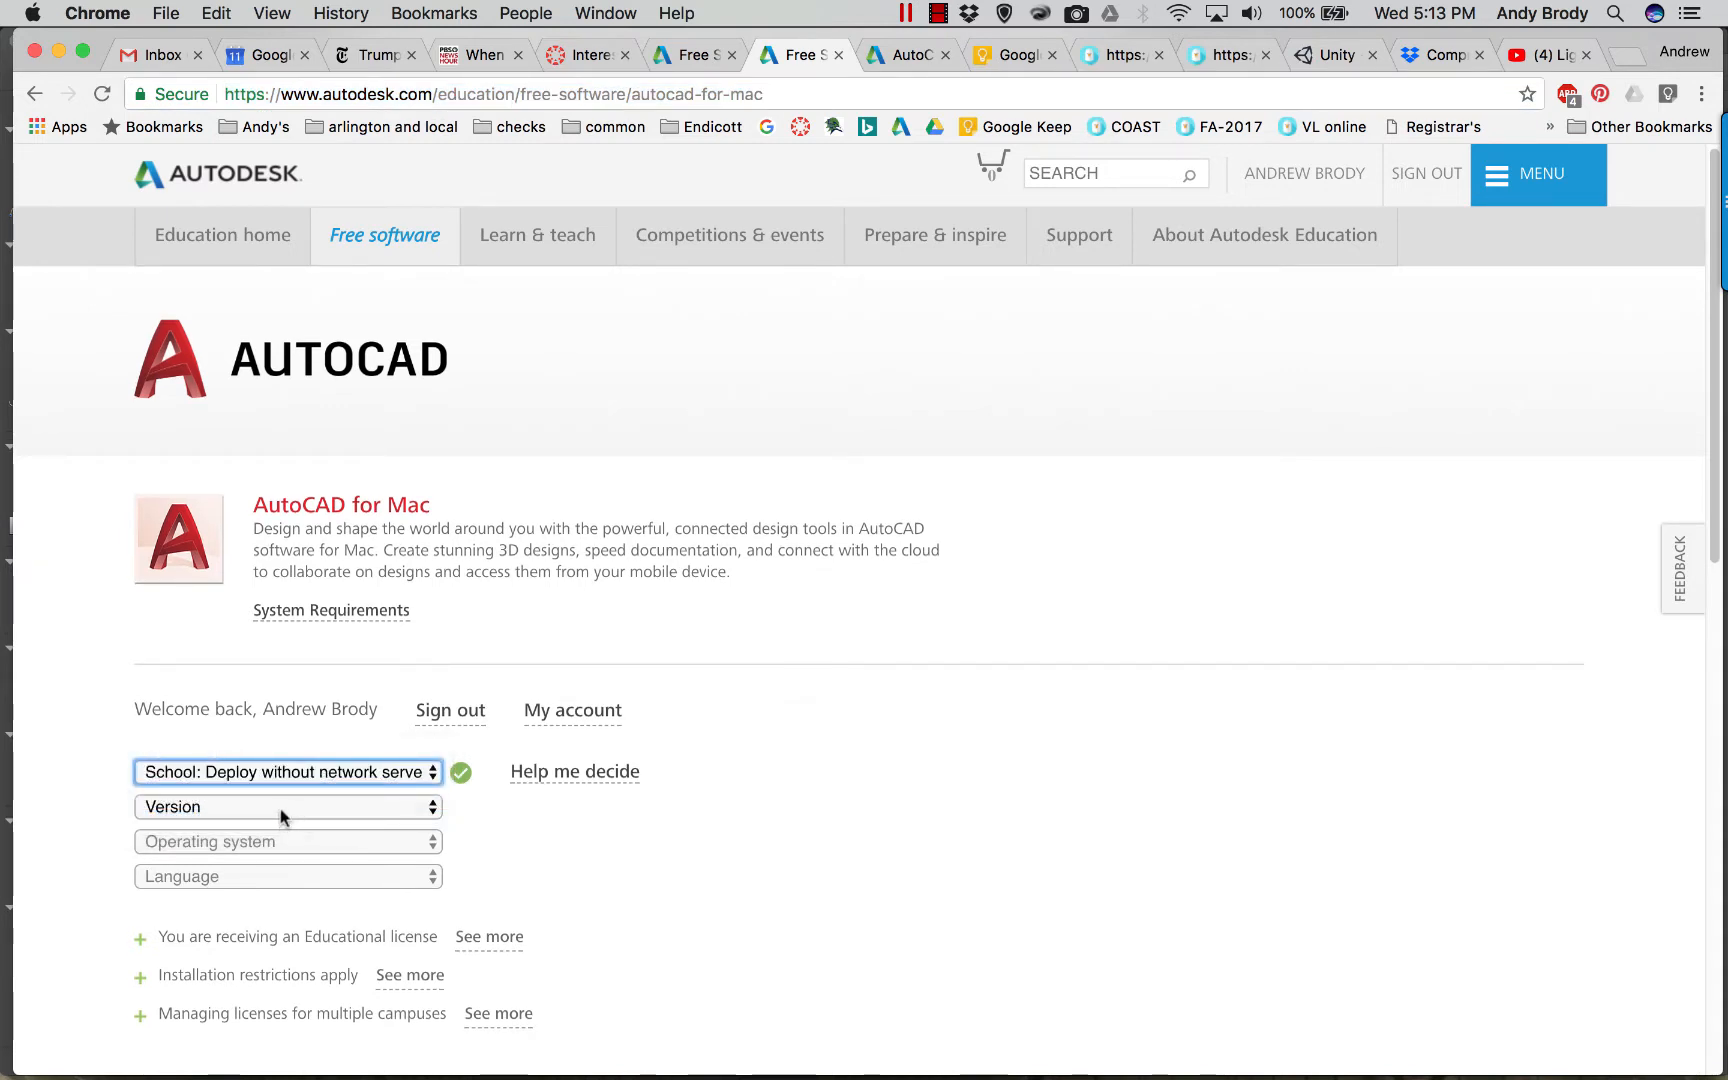
click(281, 815)
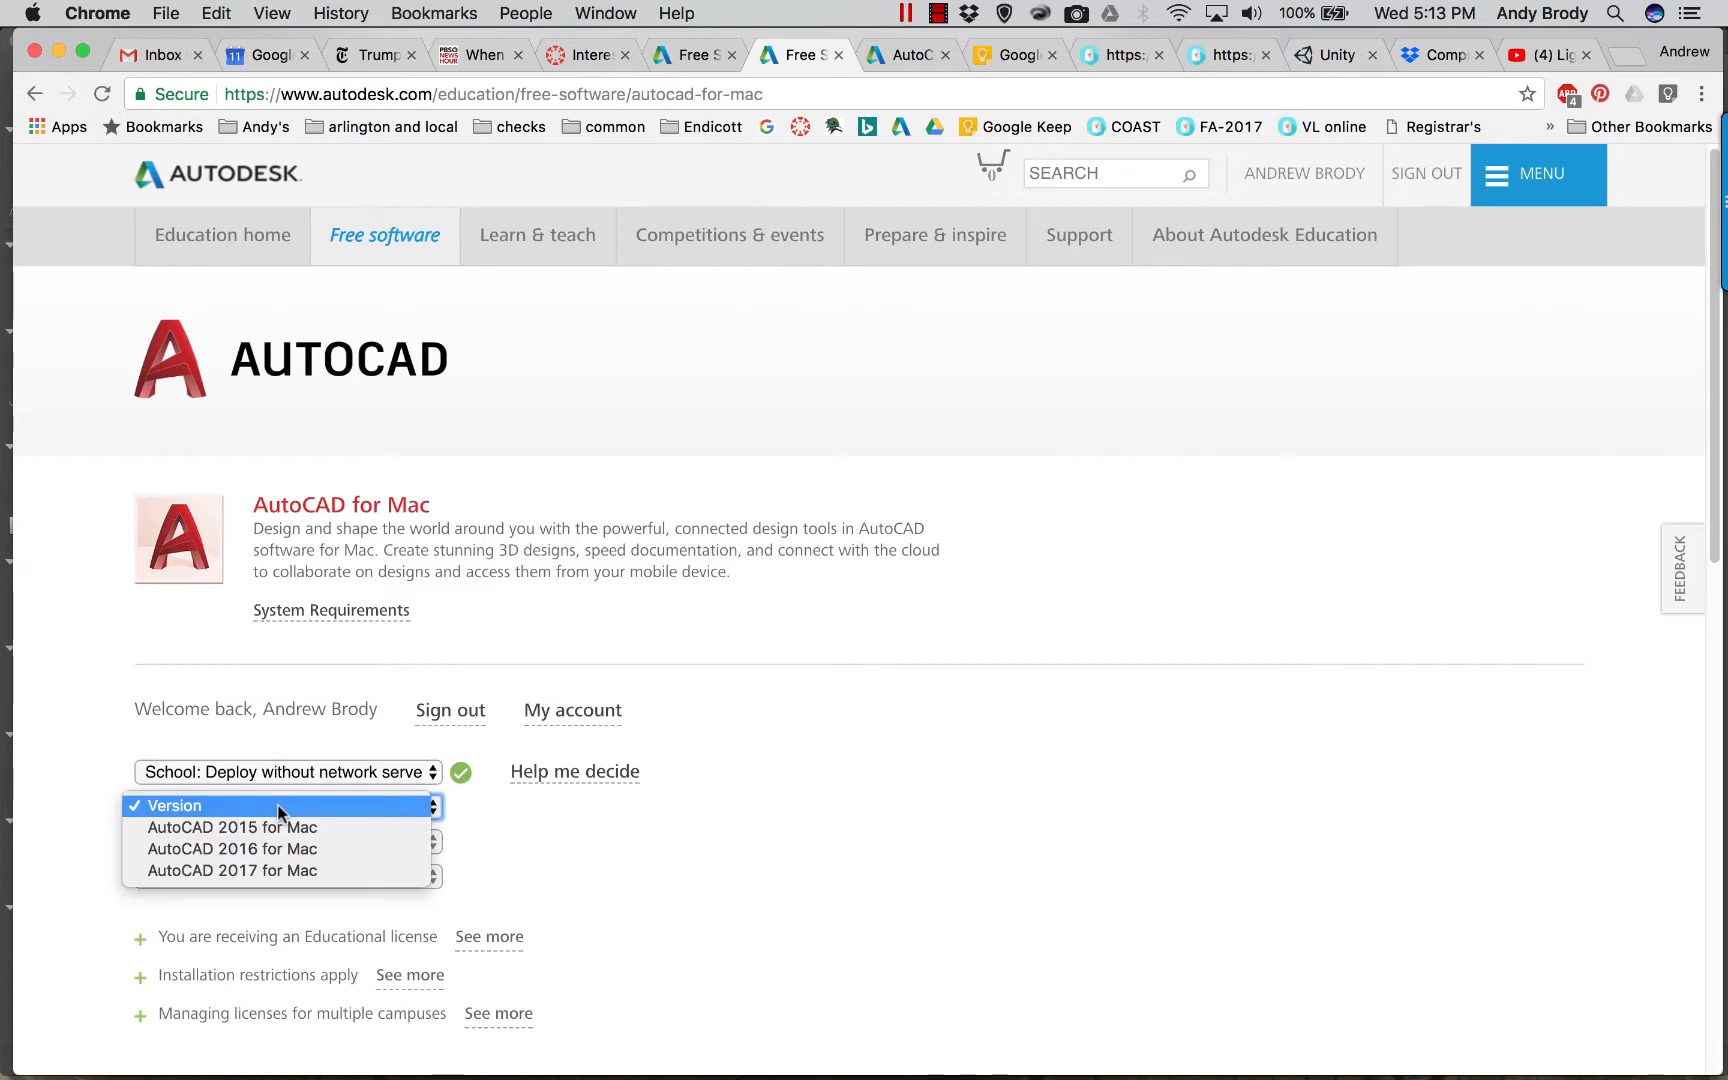
click(265, 869)
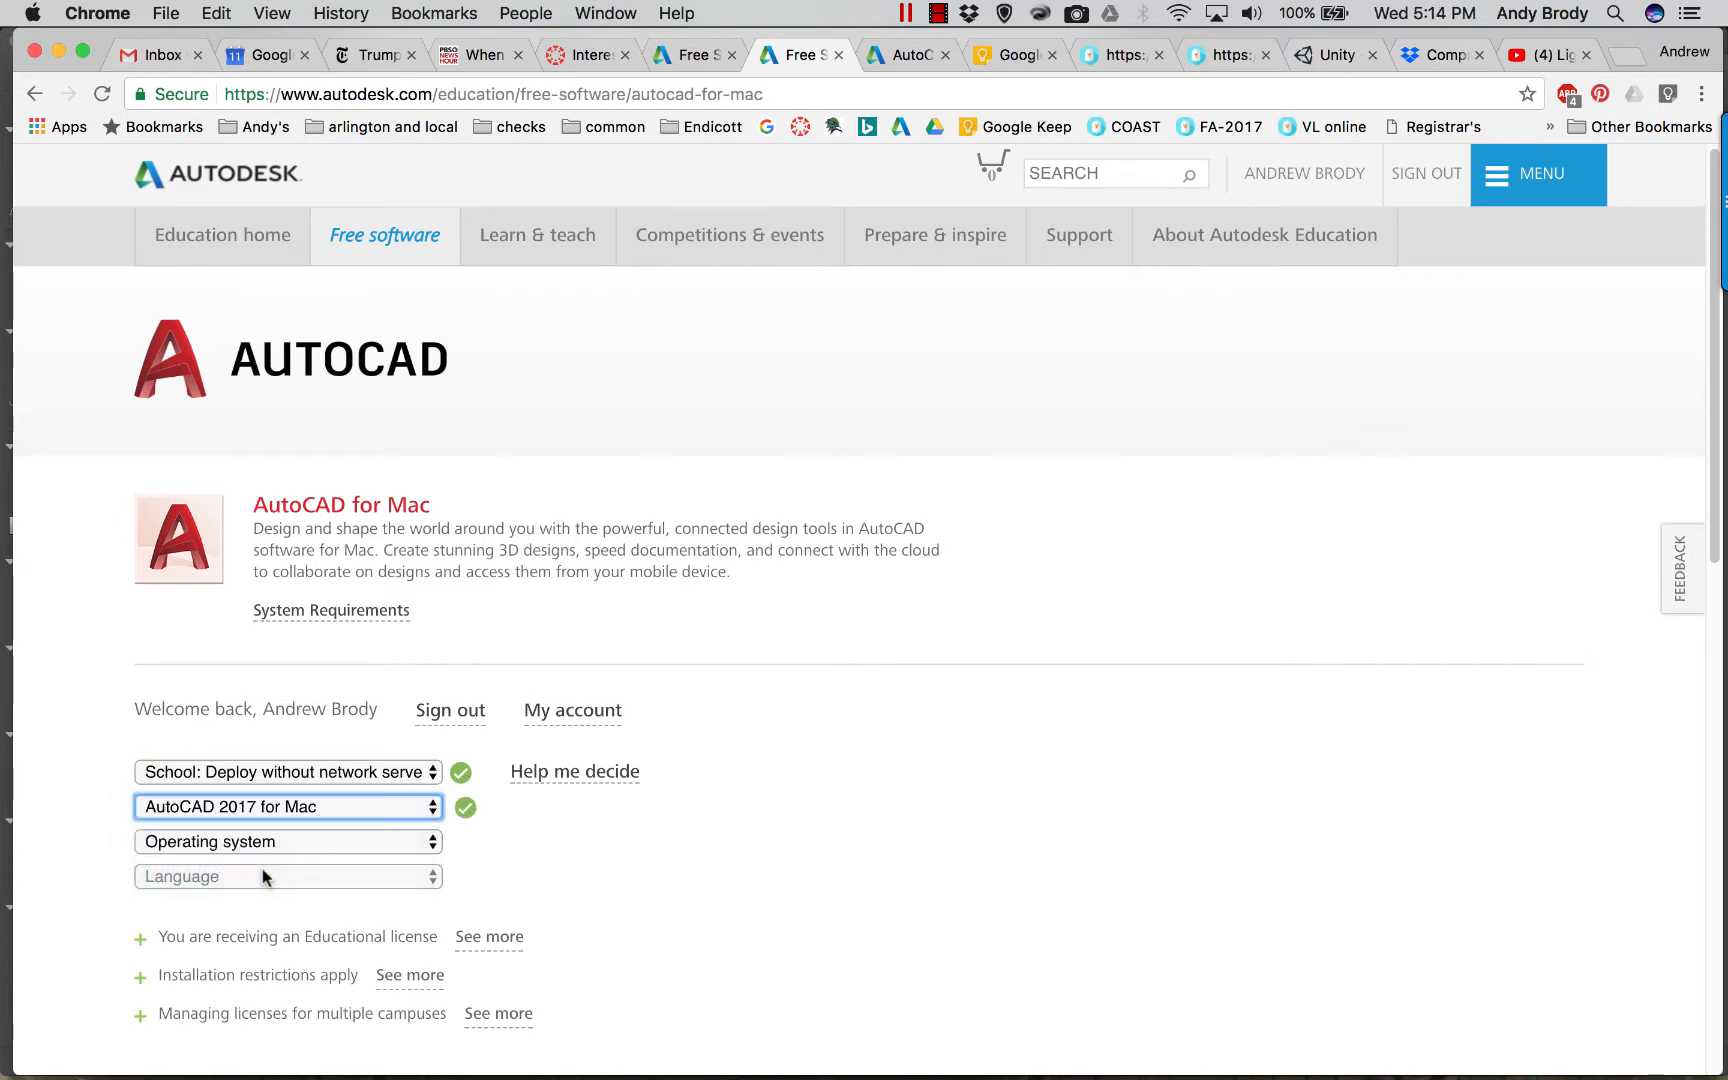
click(239, 838)
click(234, 856)
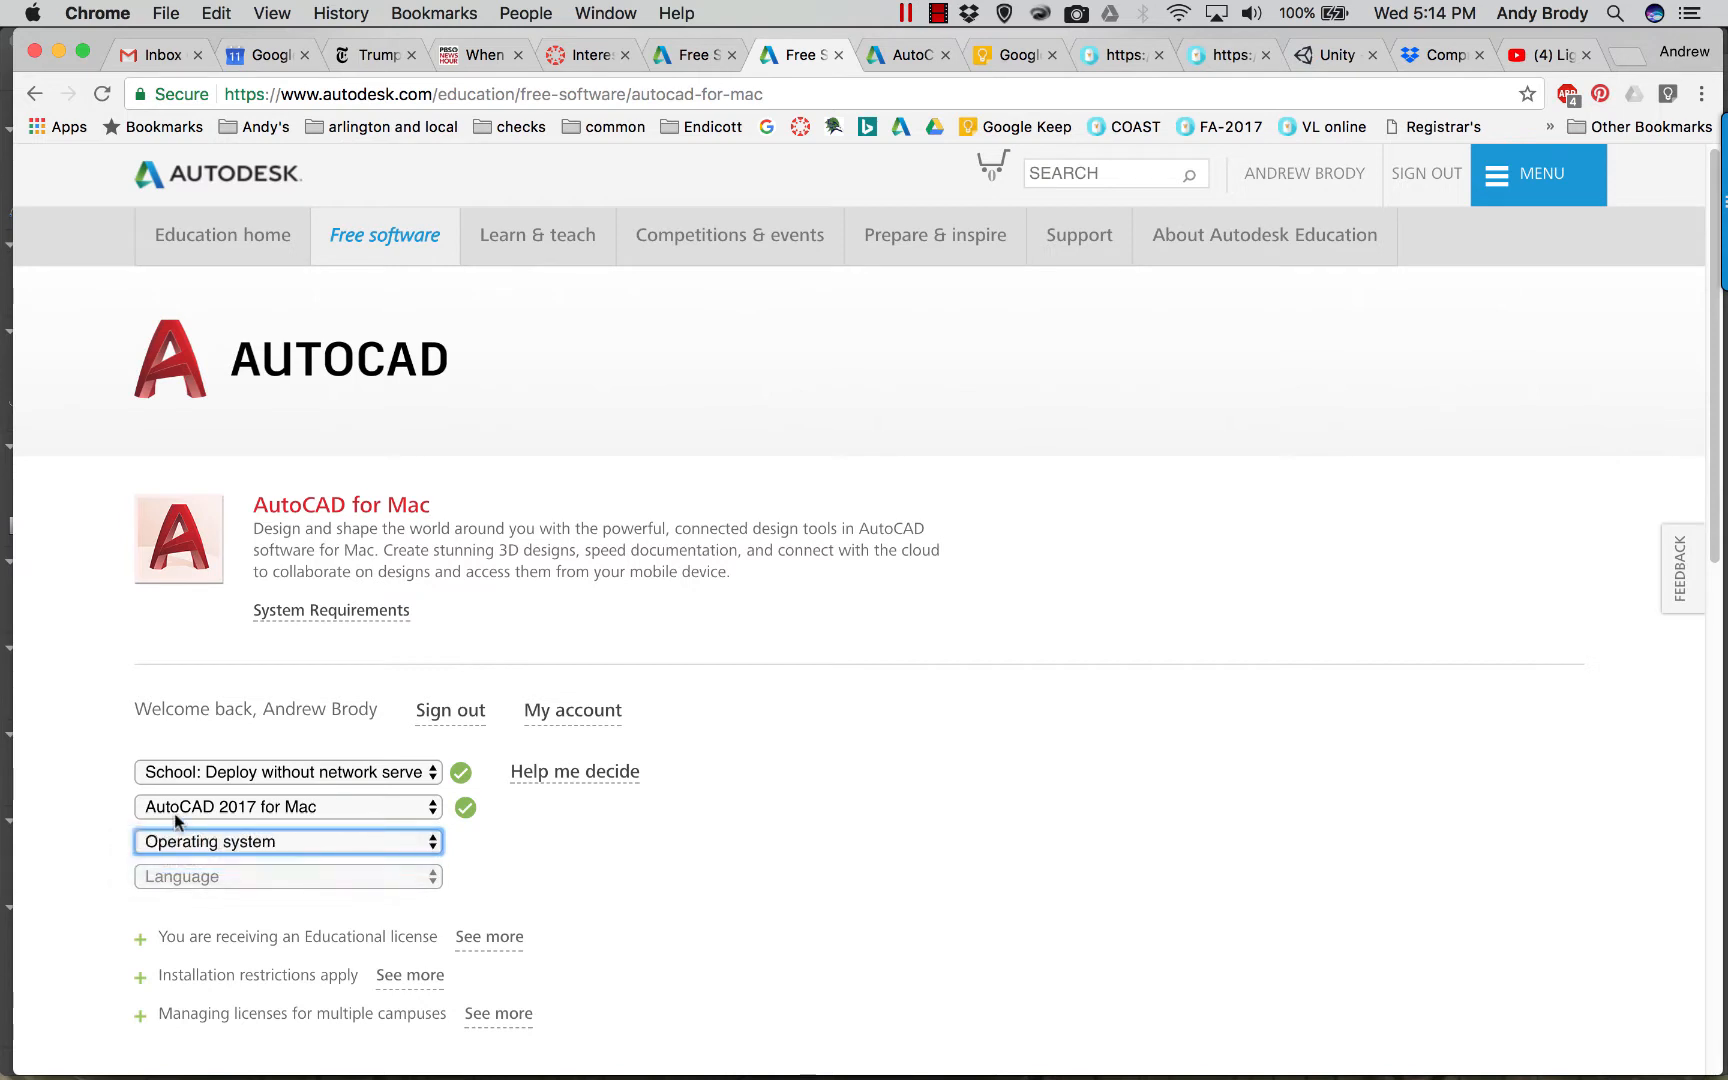
click(225, 874)
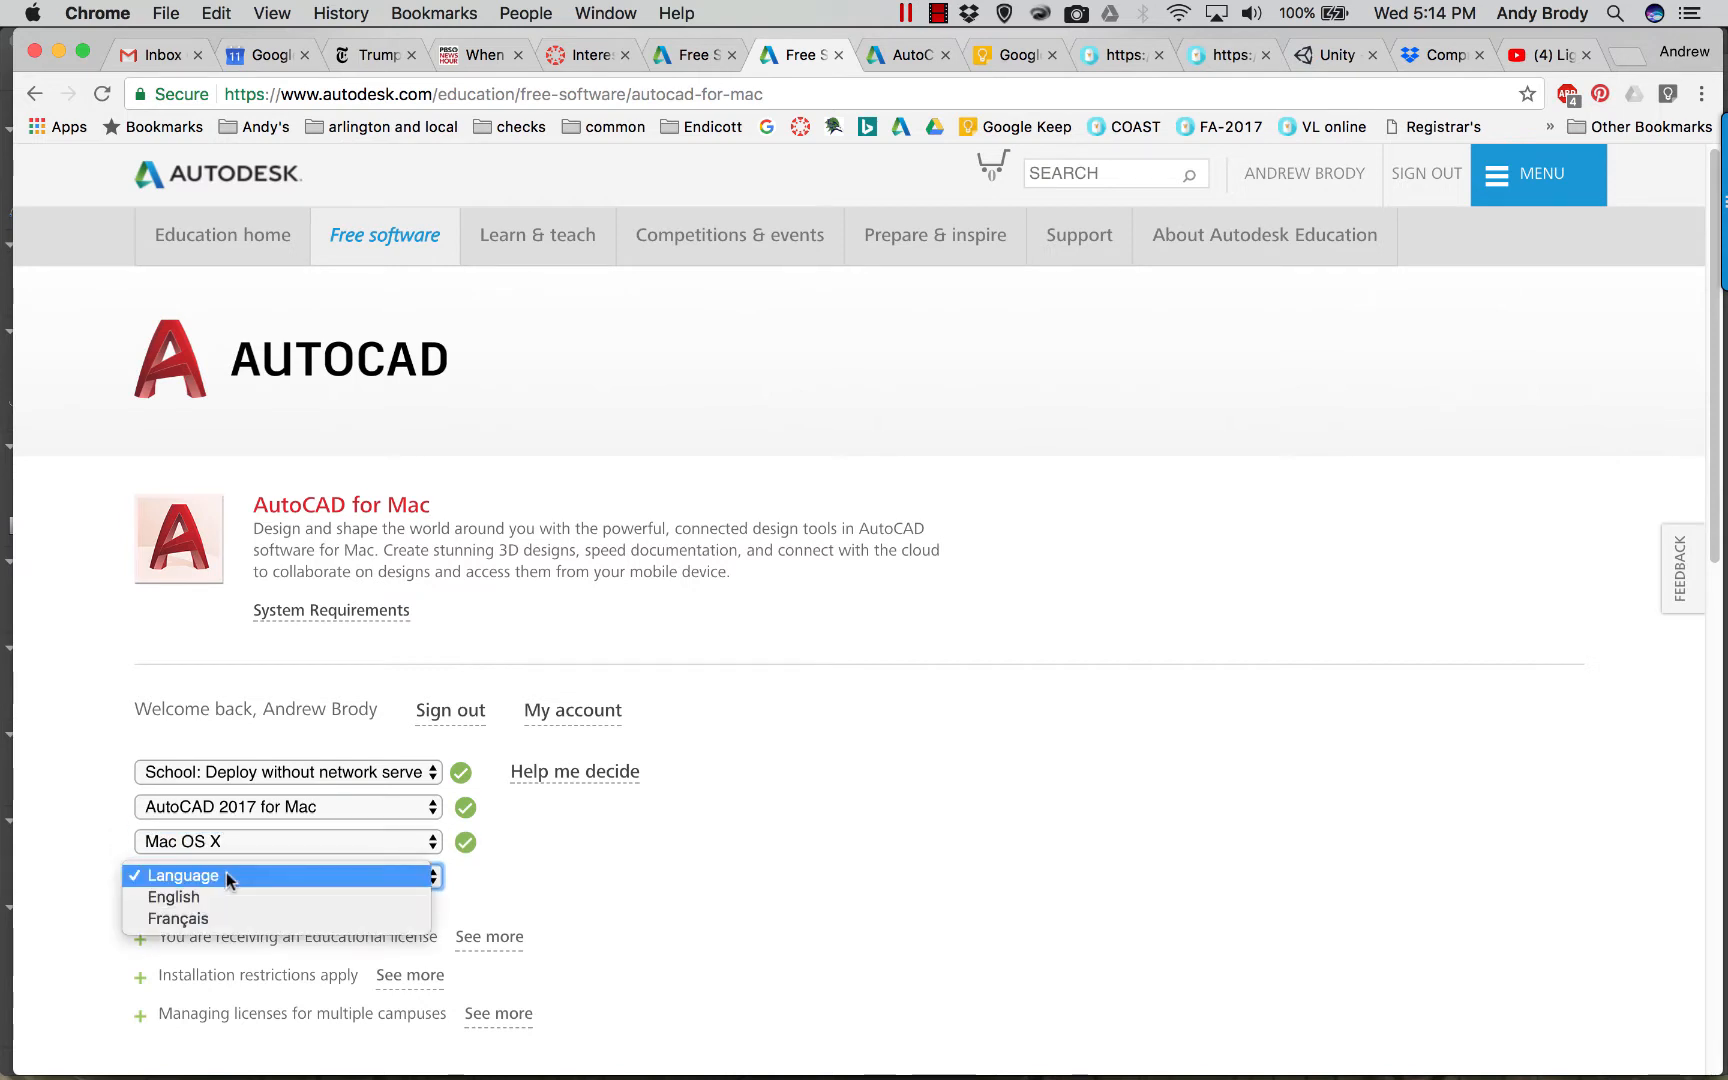
click(220, 898)
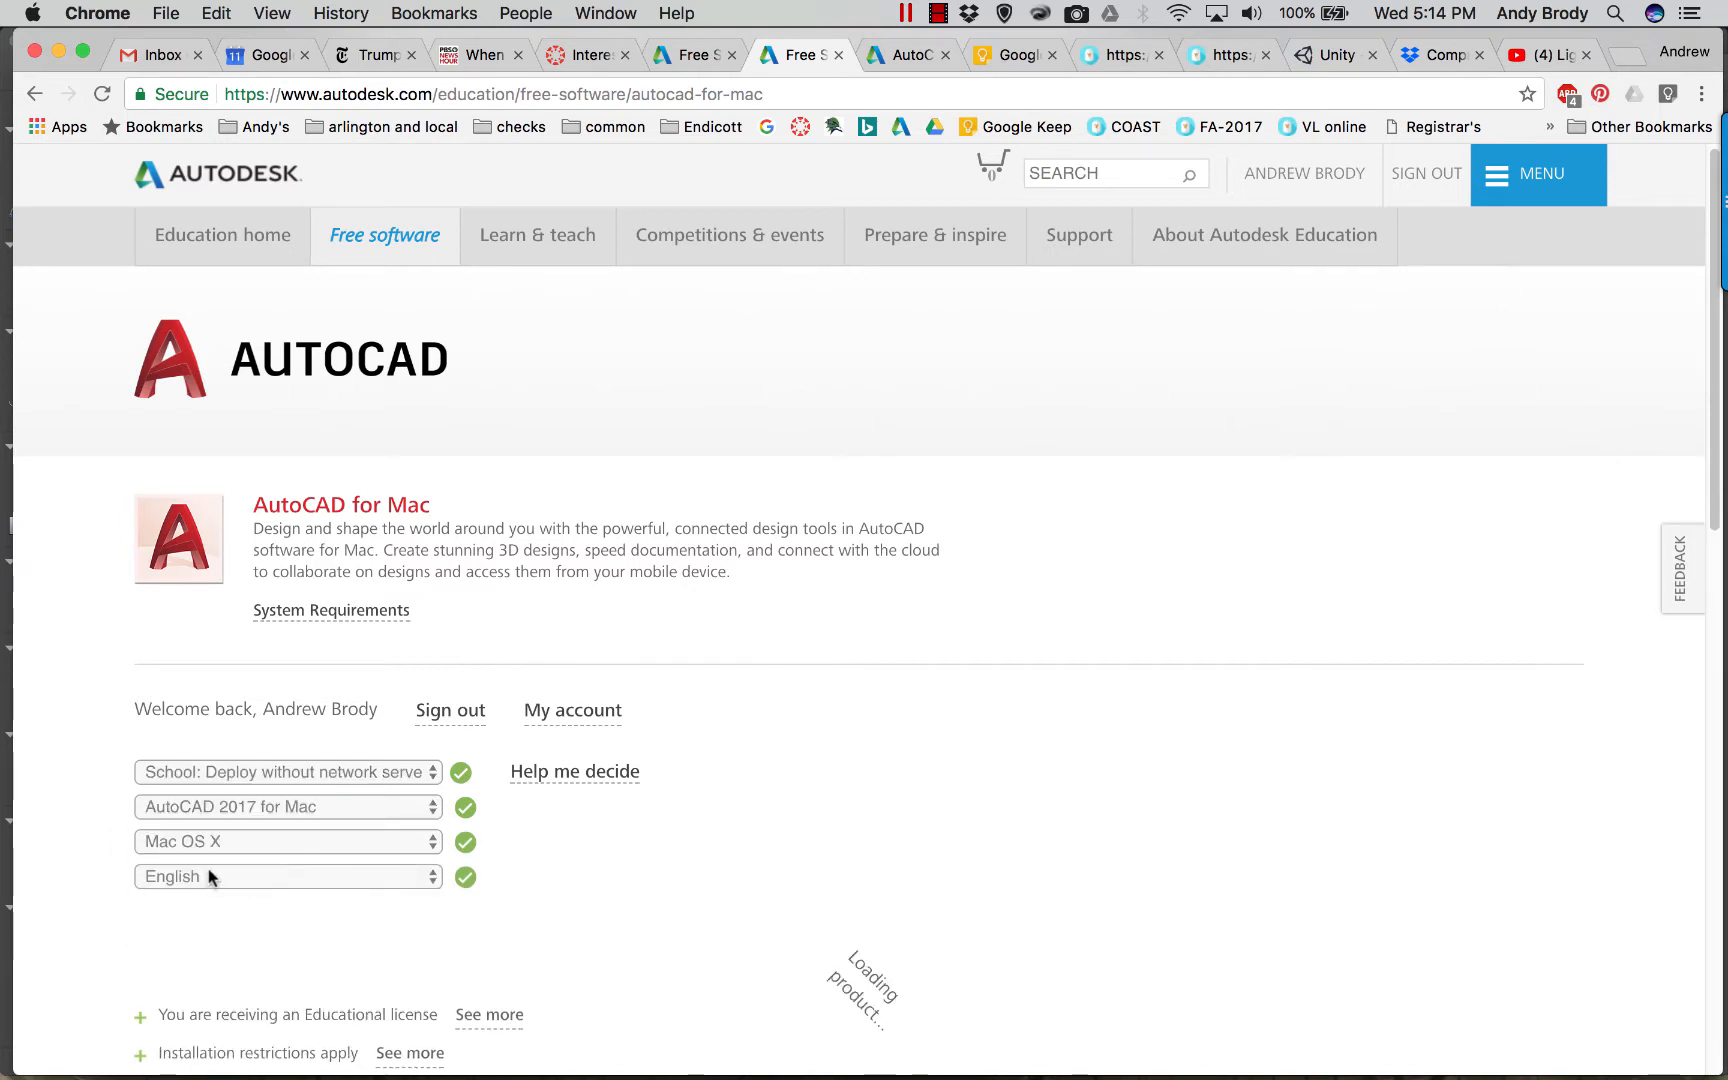
Start the browser download of AutoCAD 2017 for Mac.
scroll(410, 865, down, 5)
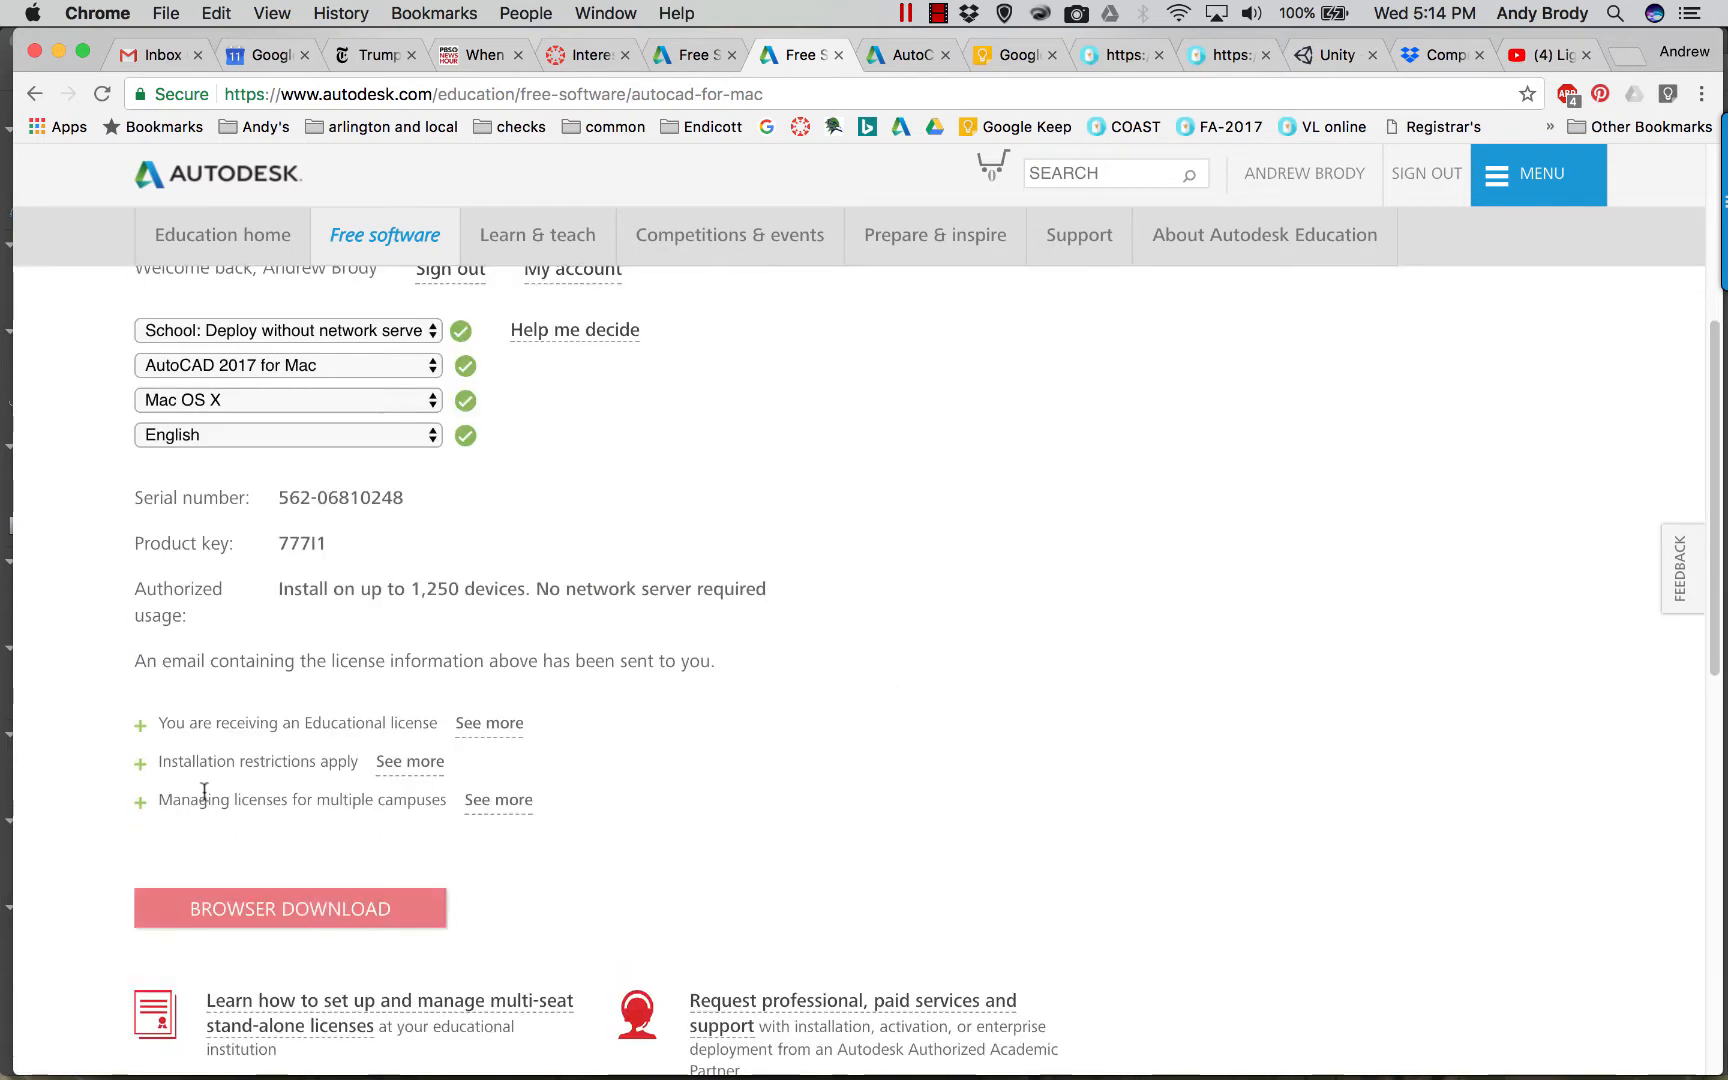
scroll(250, 820, down, 1)
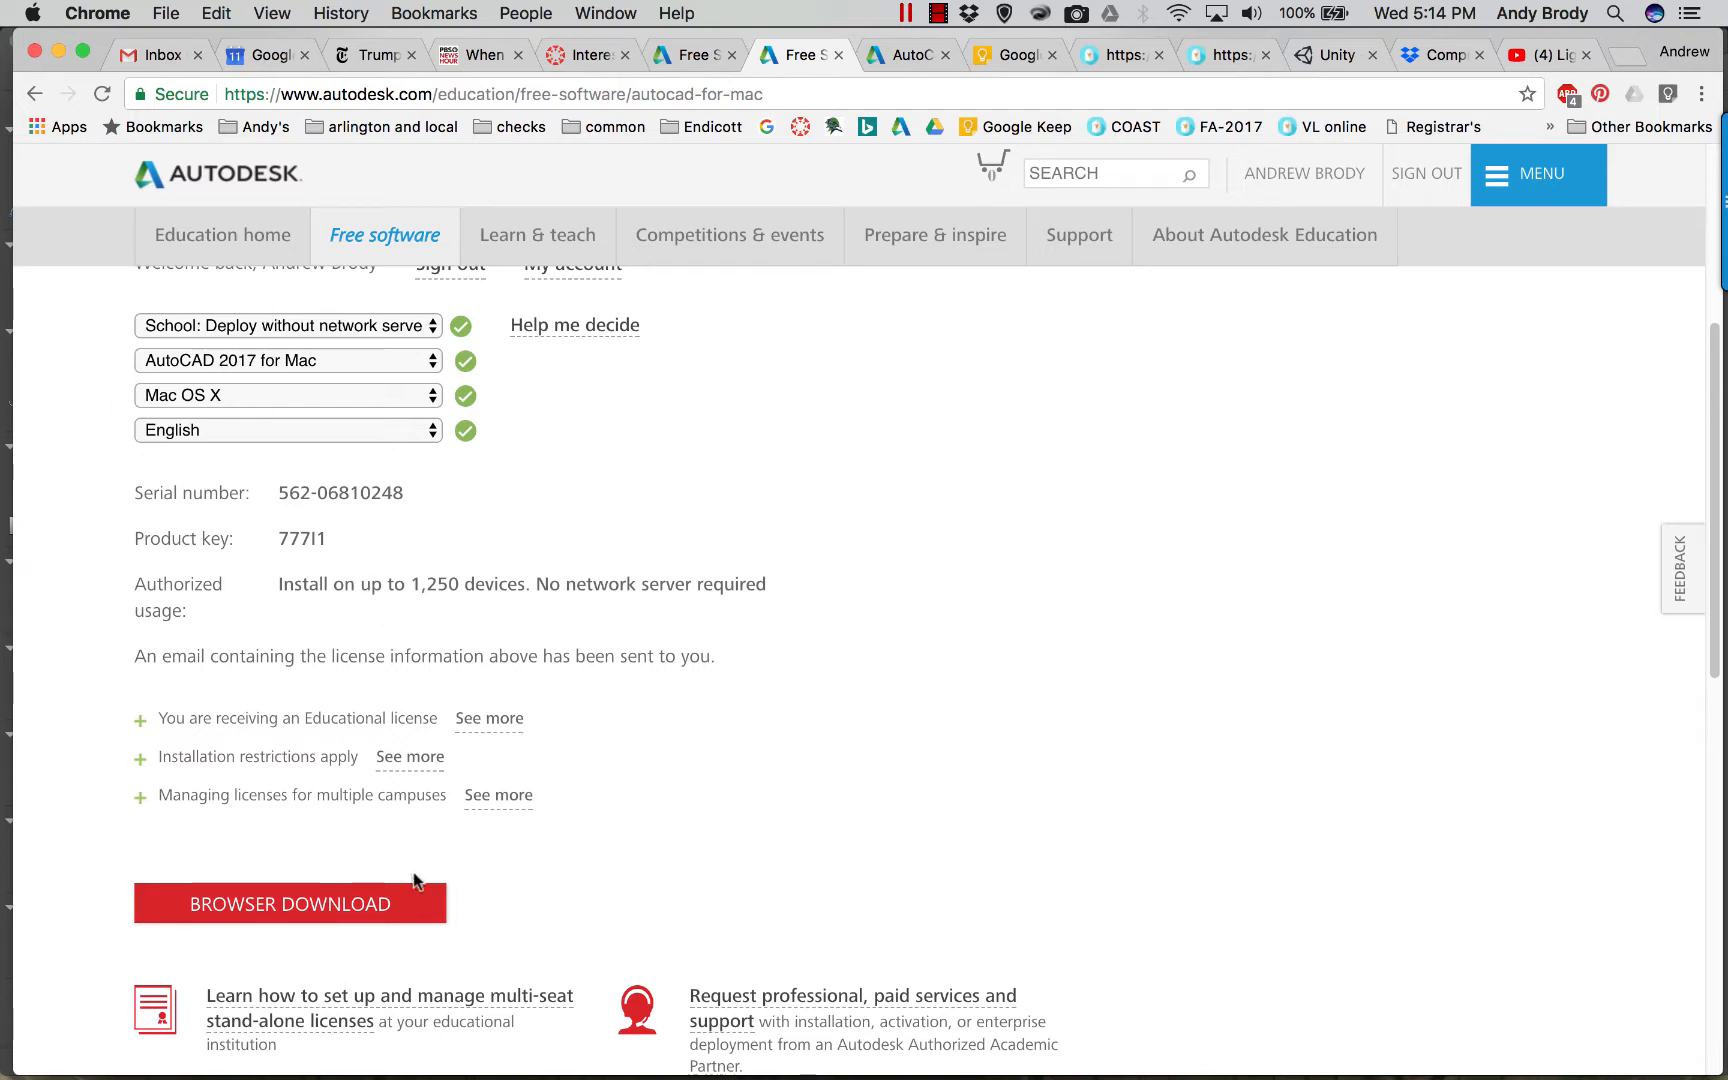
click(288, 884)
Look over the AutoCAD keyboard shortcuts chart, then bring the AutoCAD Drawing1 window forward.
click(905, 55)
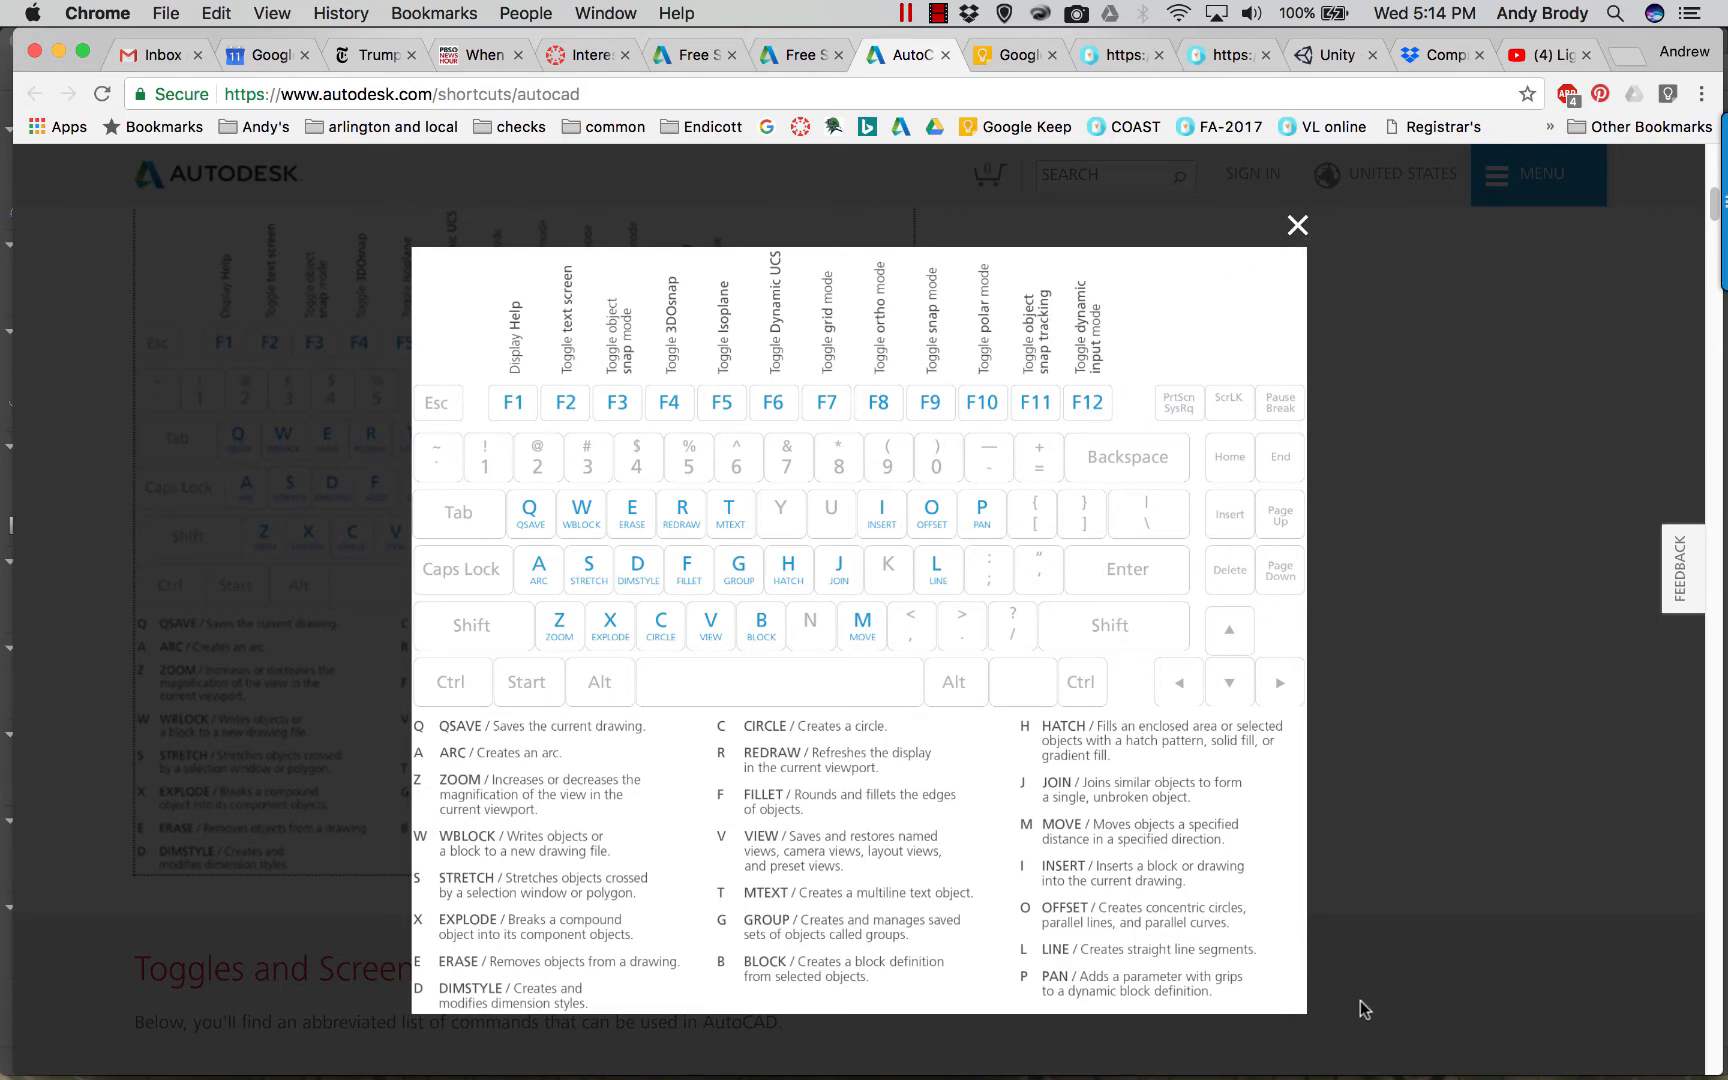
mouse_move(1350, 1075)
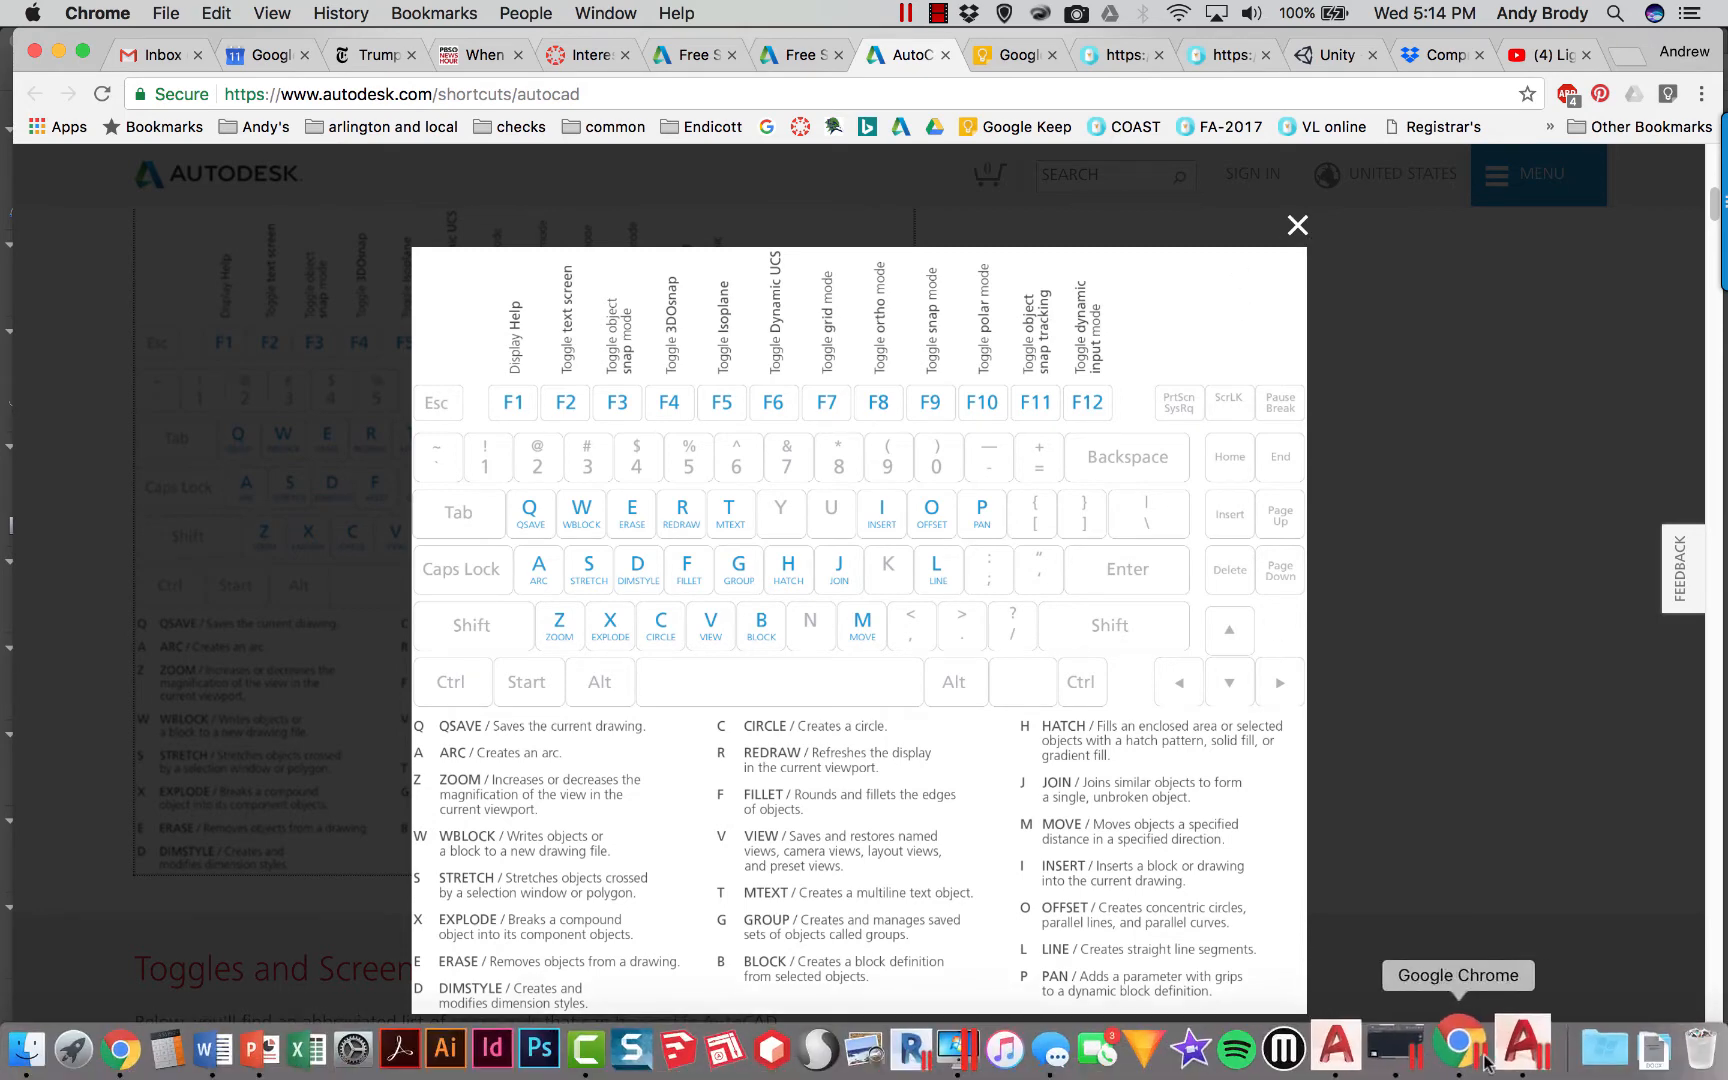
click(1505, 1052)
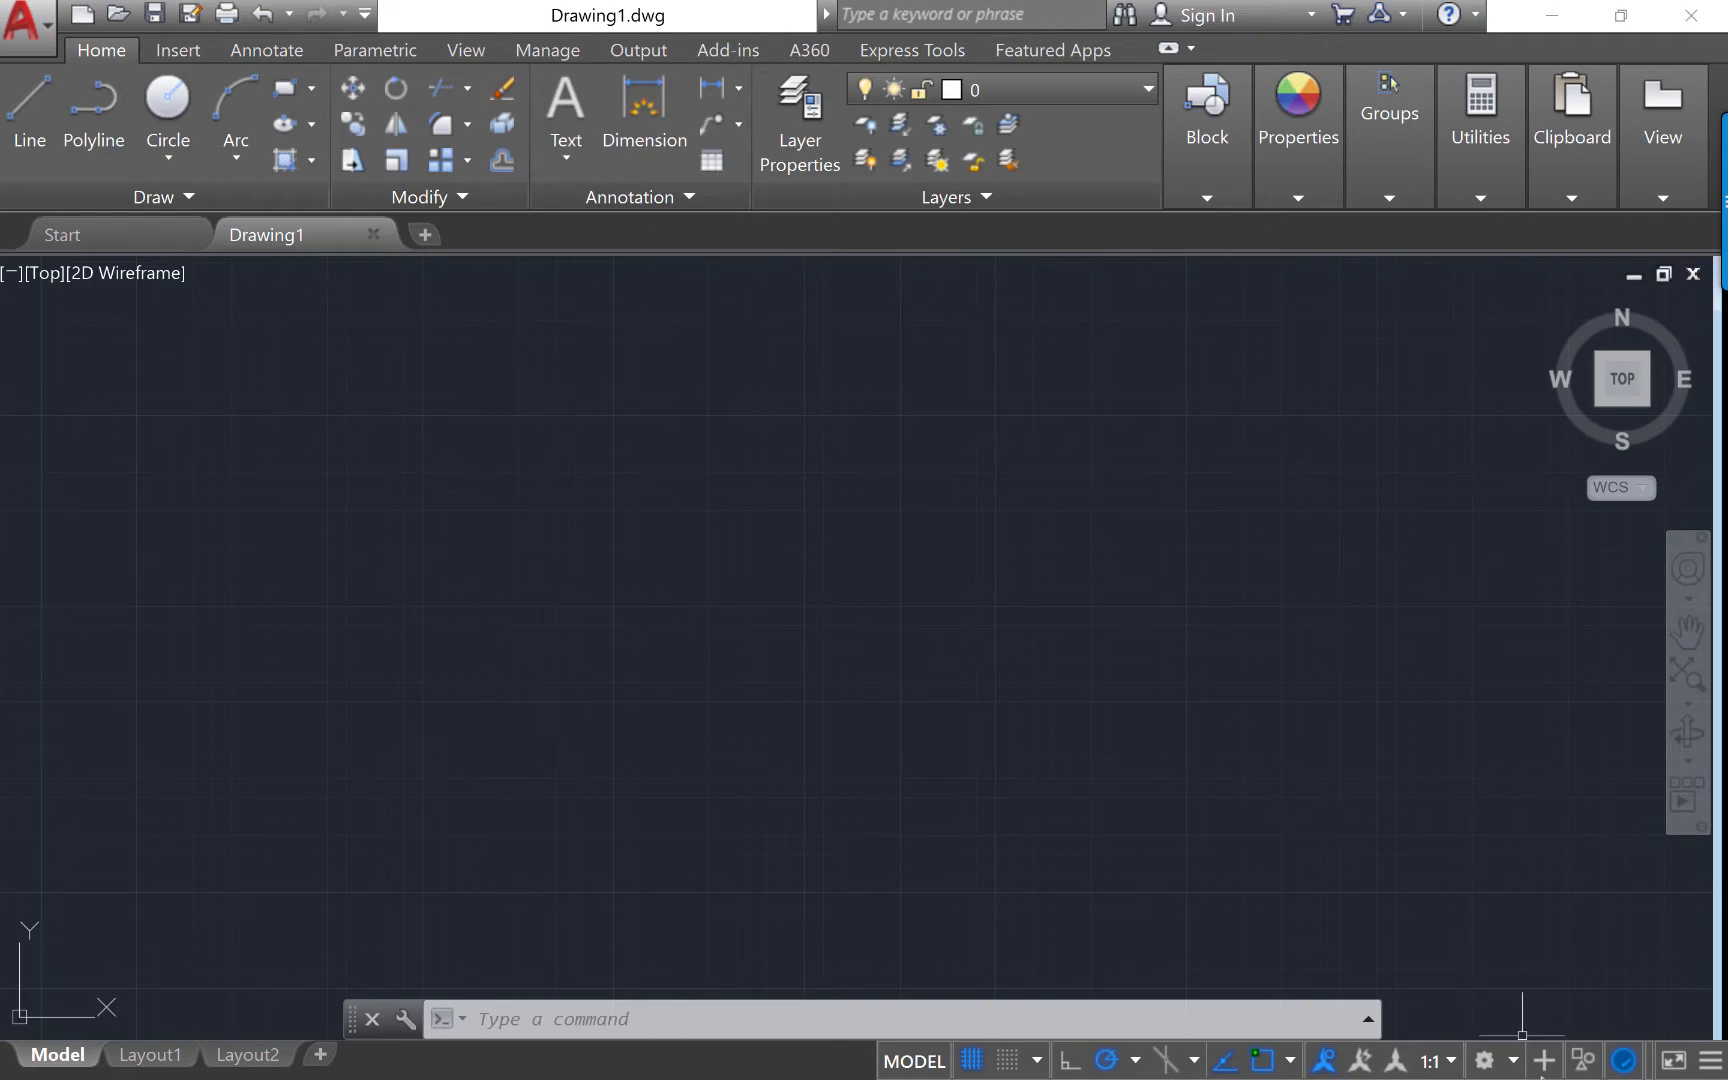
Bring the Mac AutoCAD 2017 window with blank Drawing1 to the front from the Dock.
mouse_move(1522, 1036)
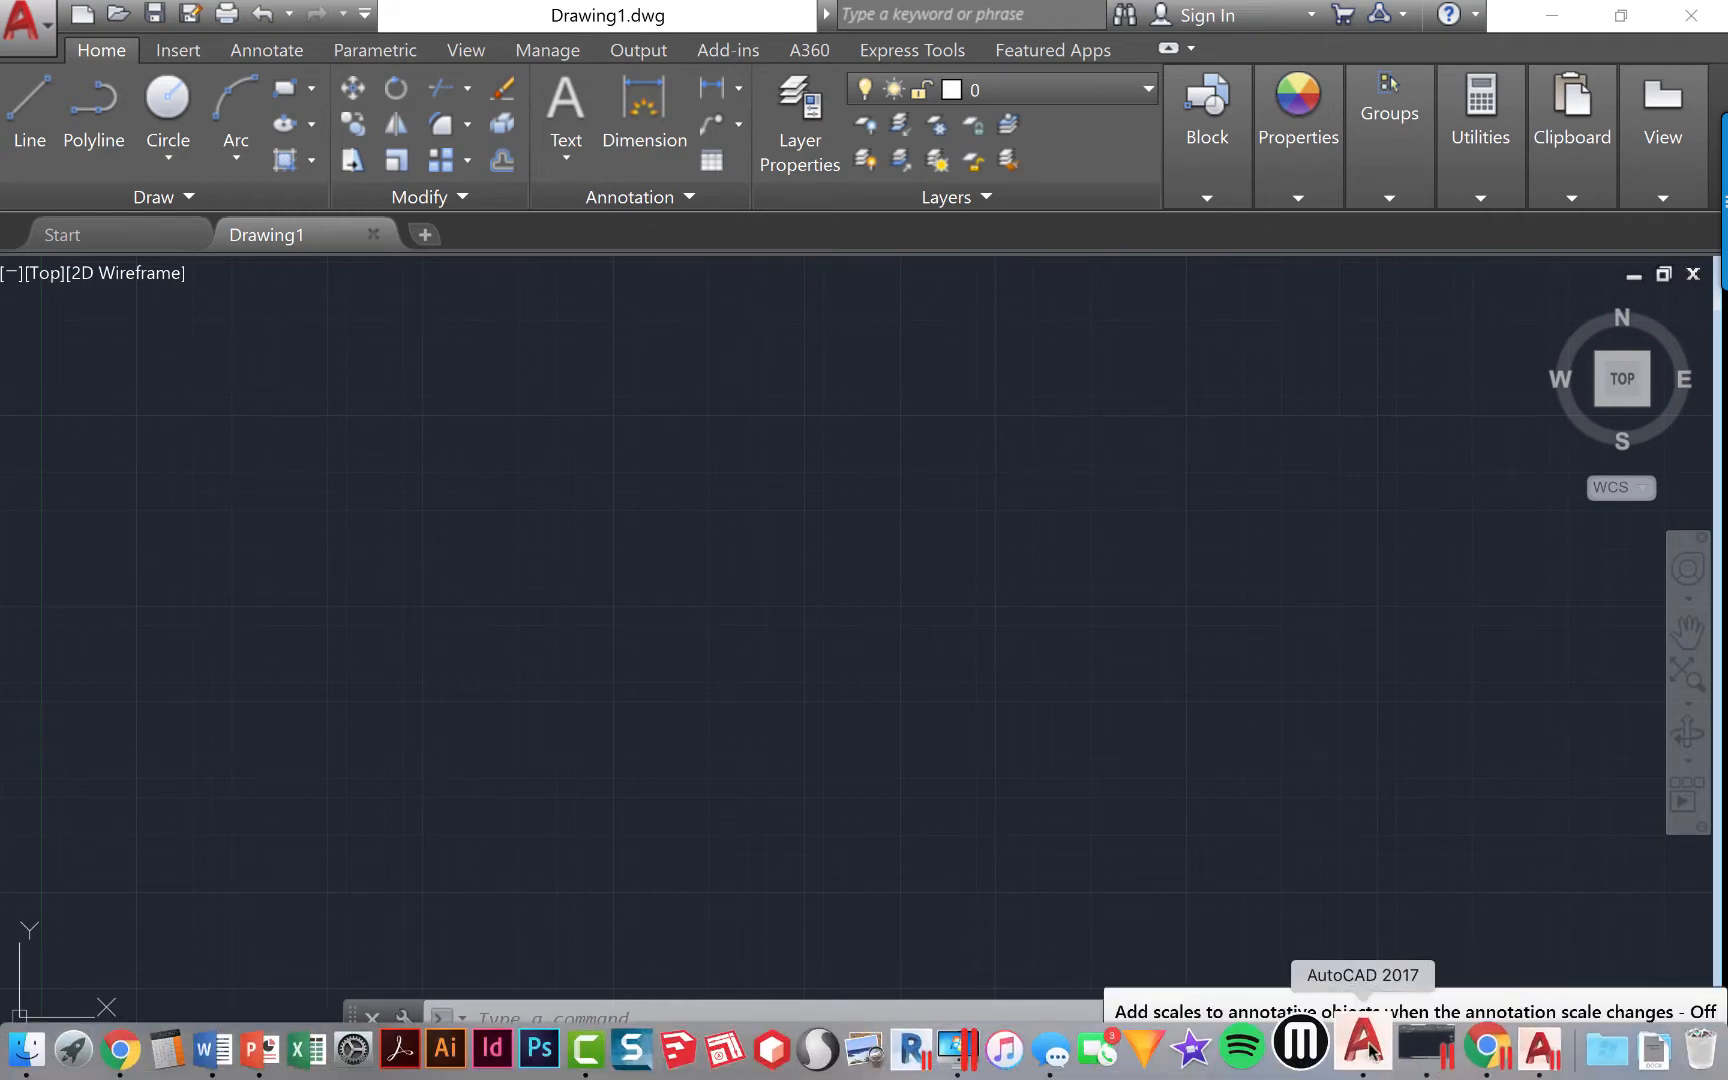
click(1336, 1058)
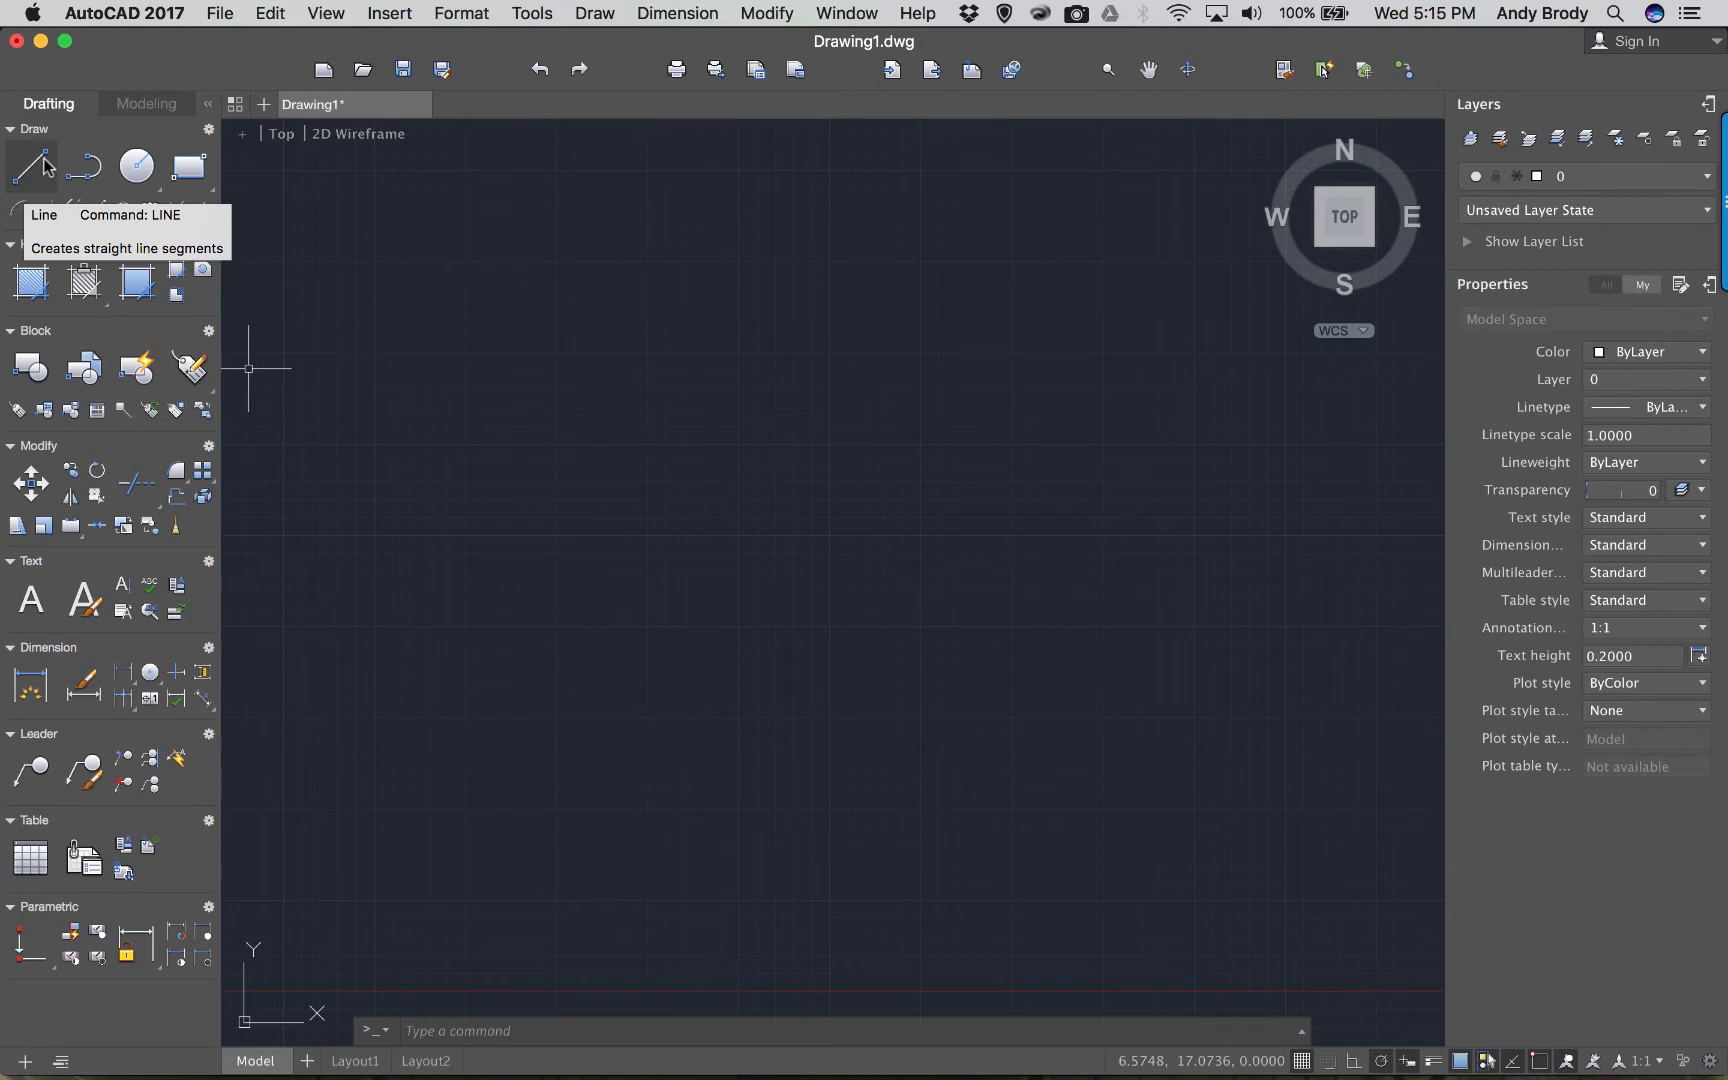
Draw a single short diagonal line segment.
click(29, 172)
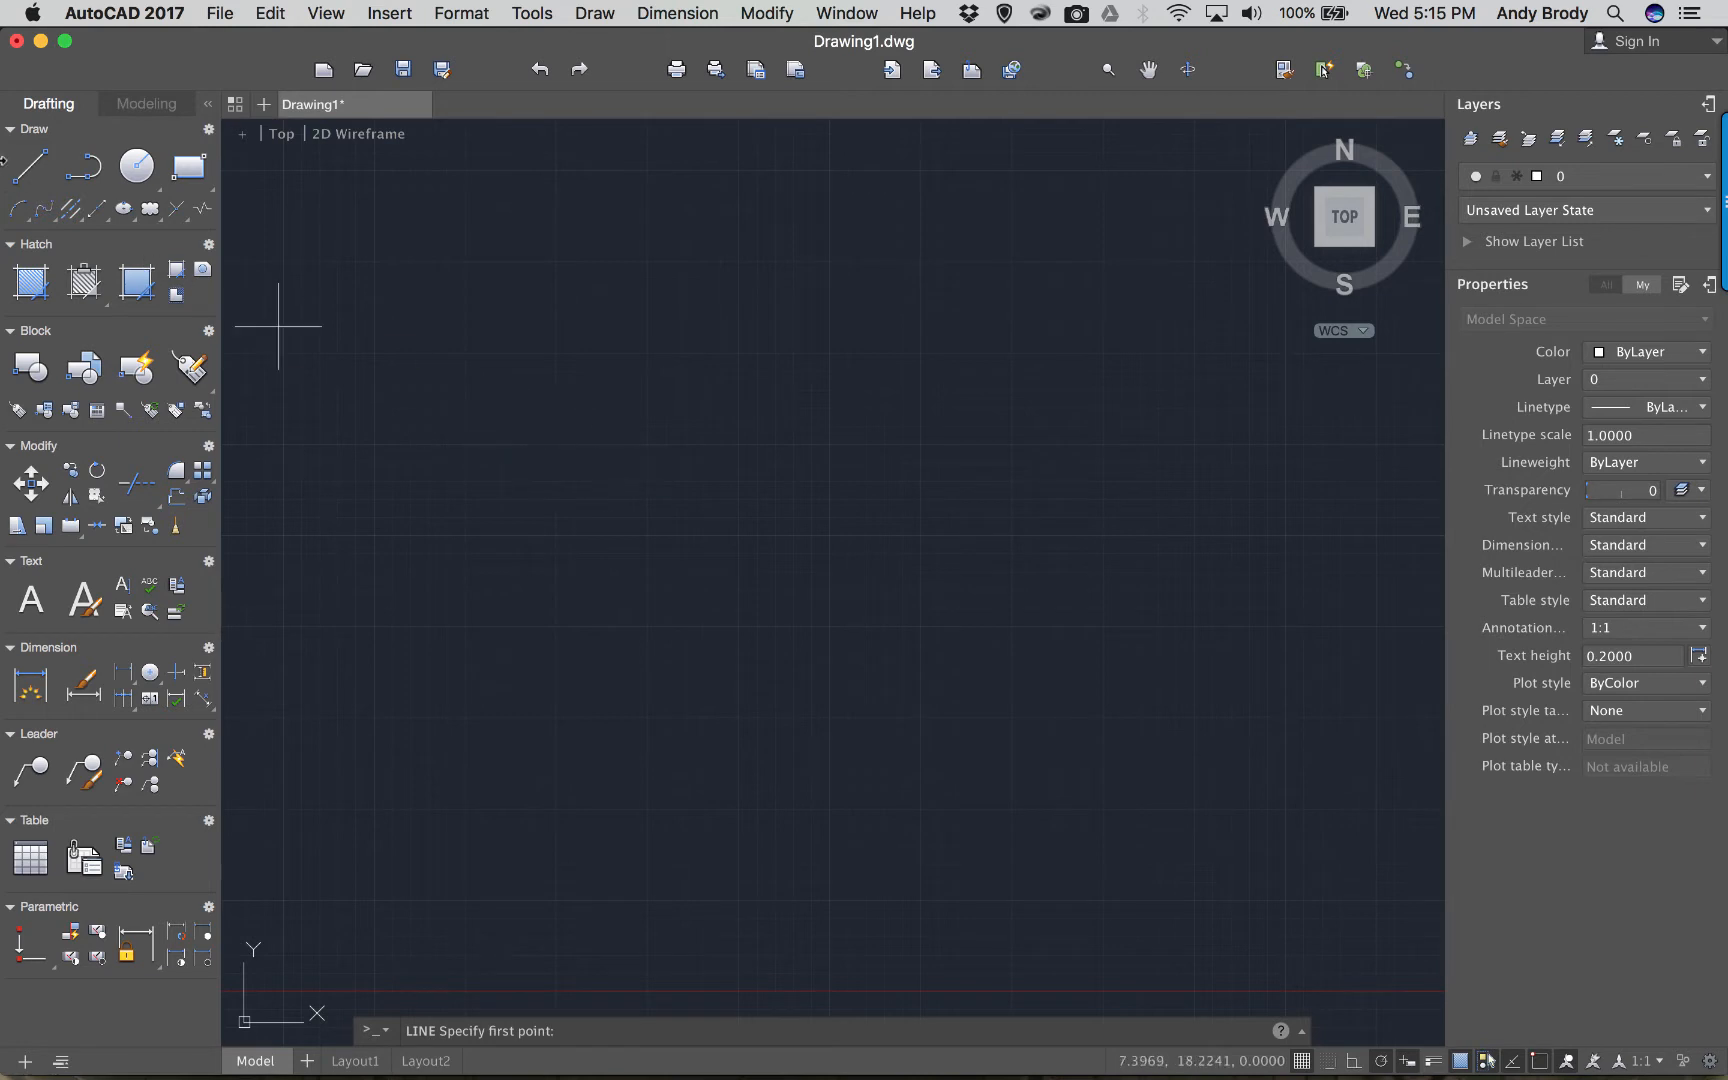
click(586, 524)
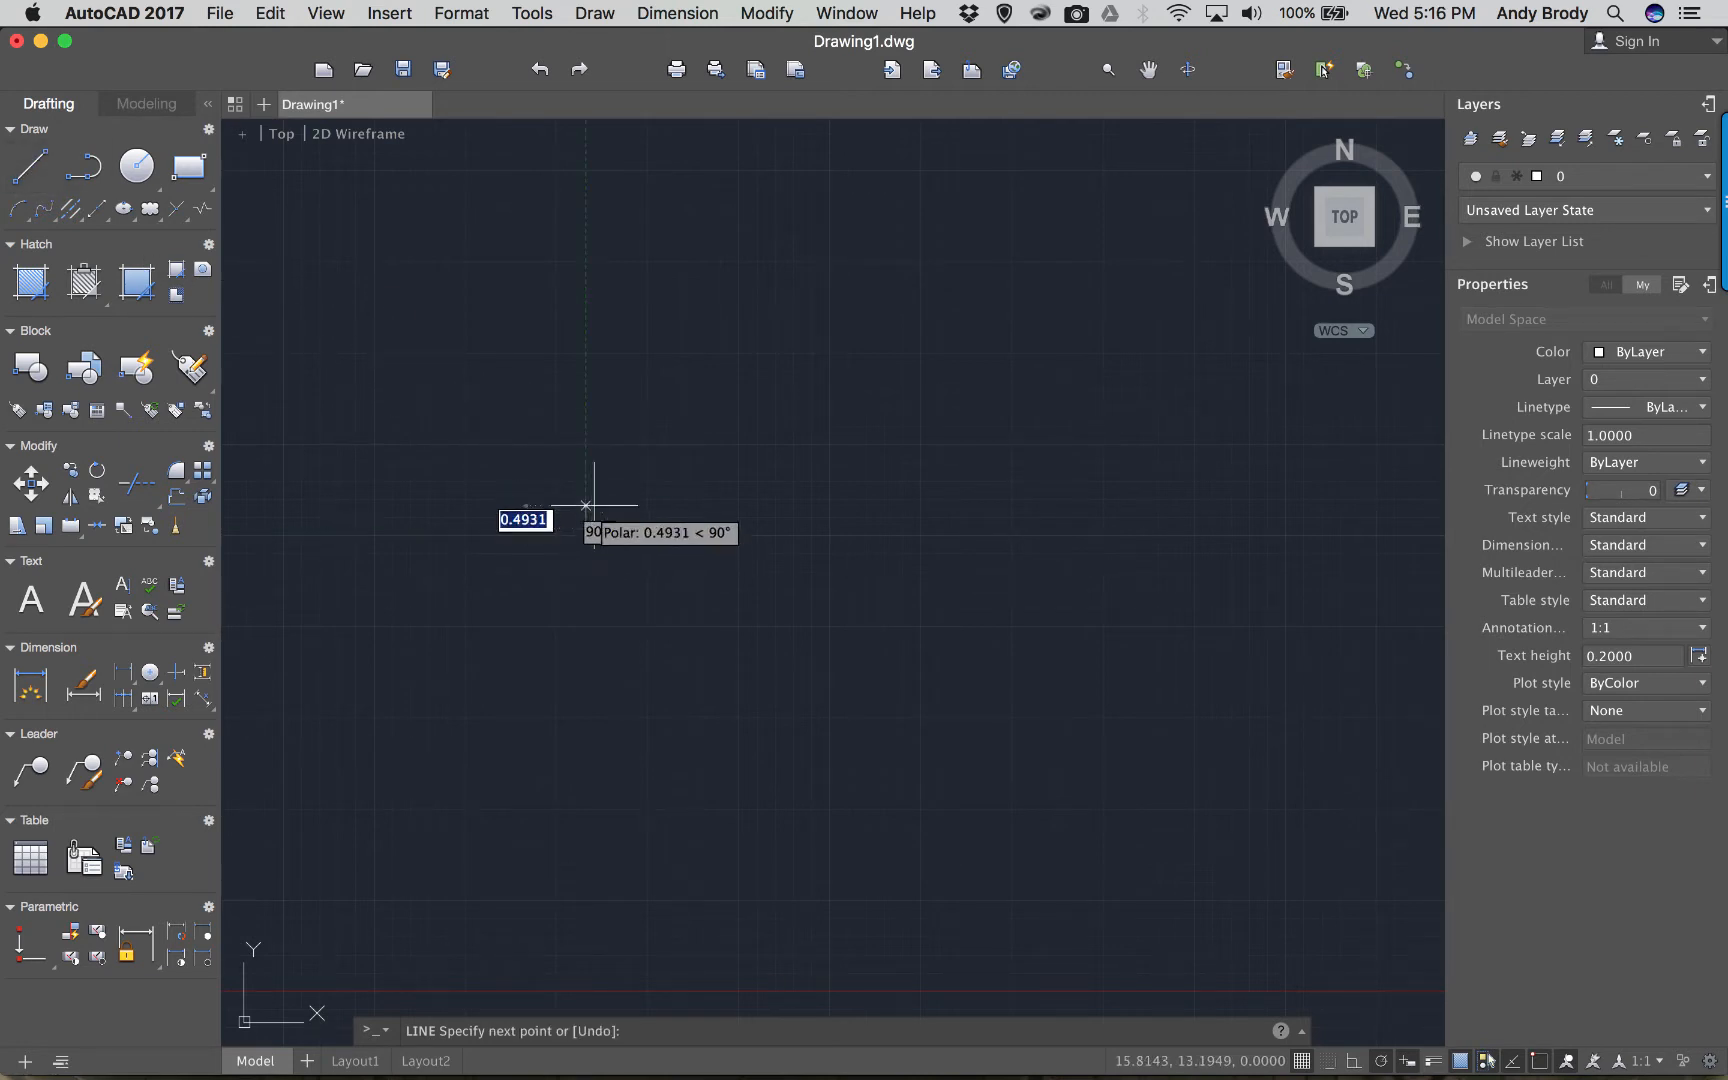
click(661, 466)
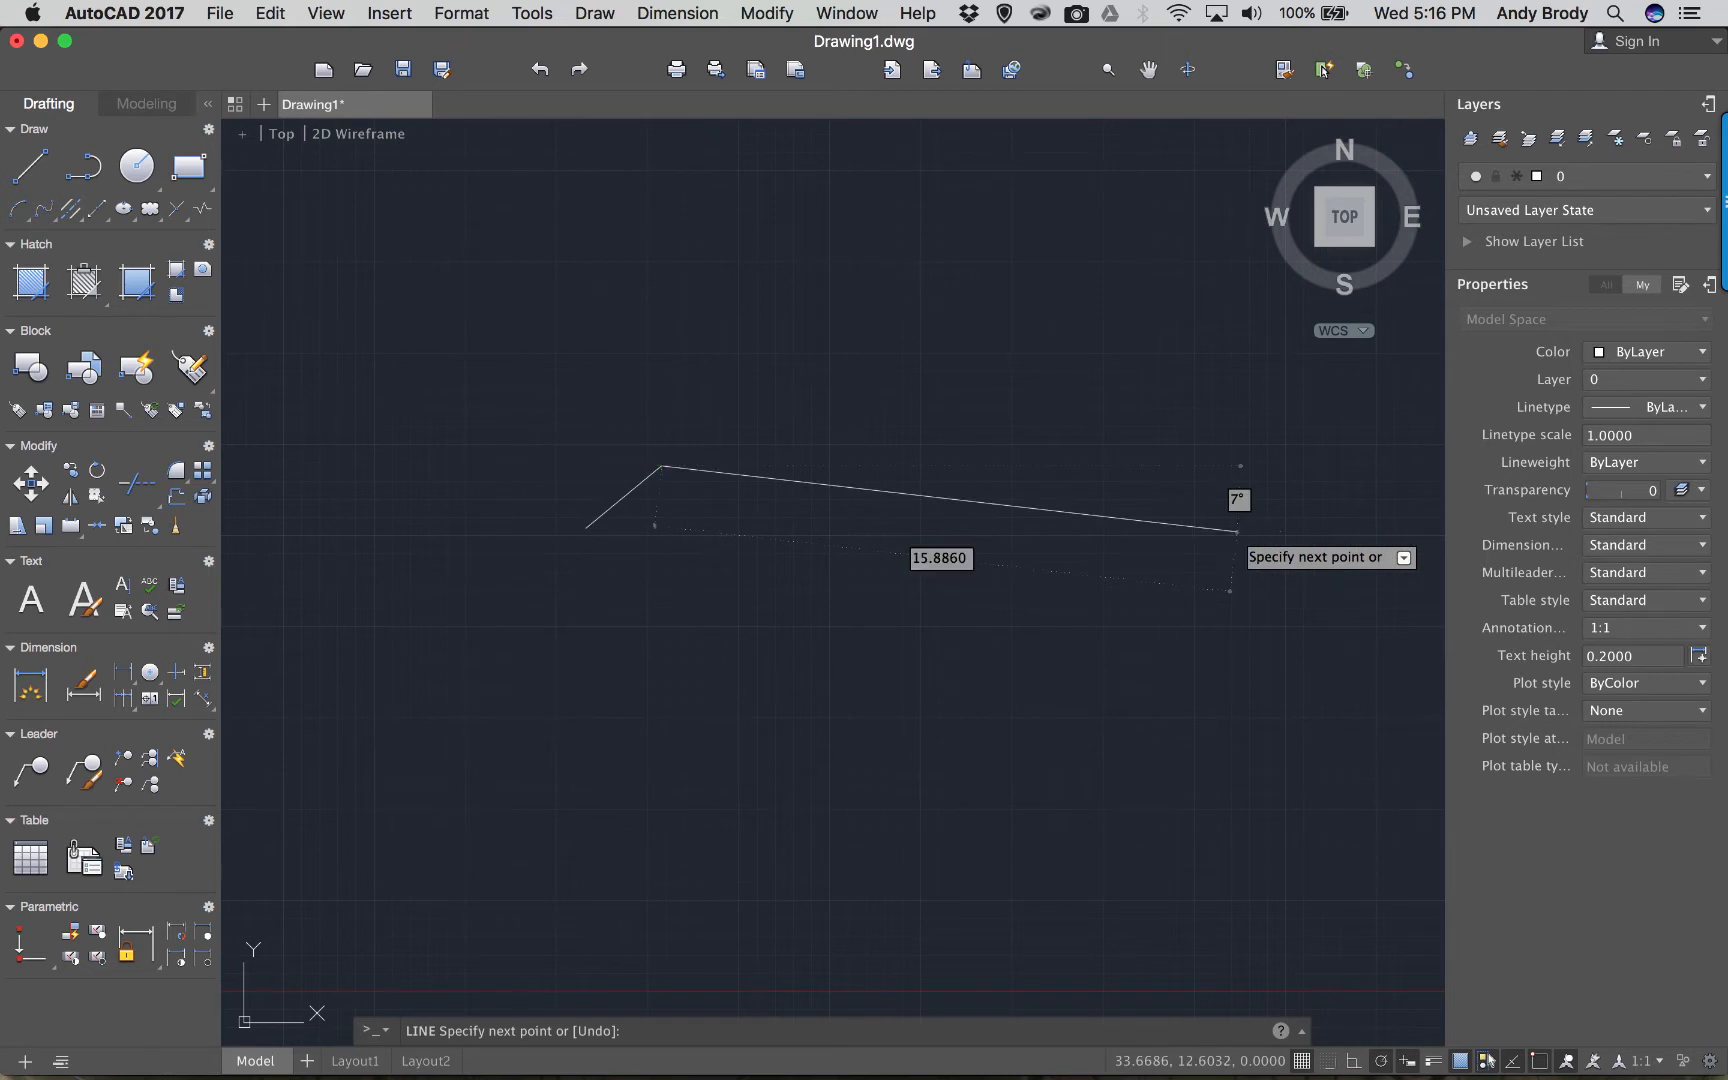
key(Escape)
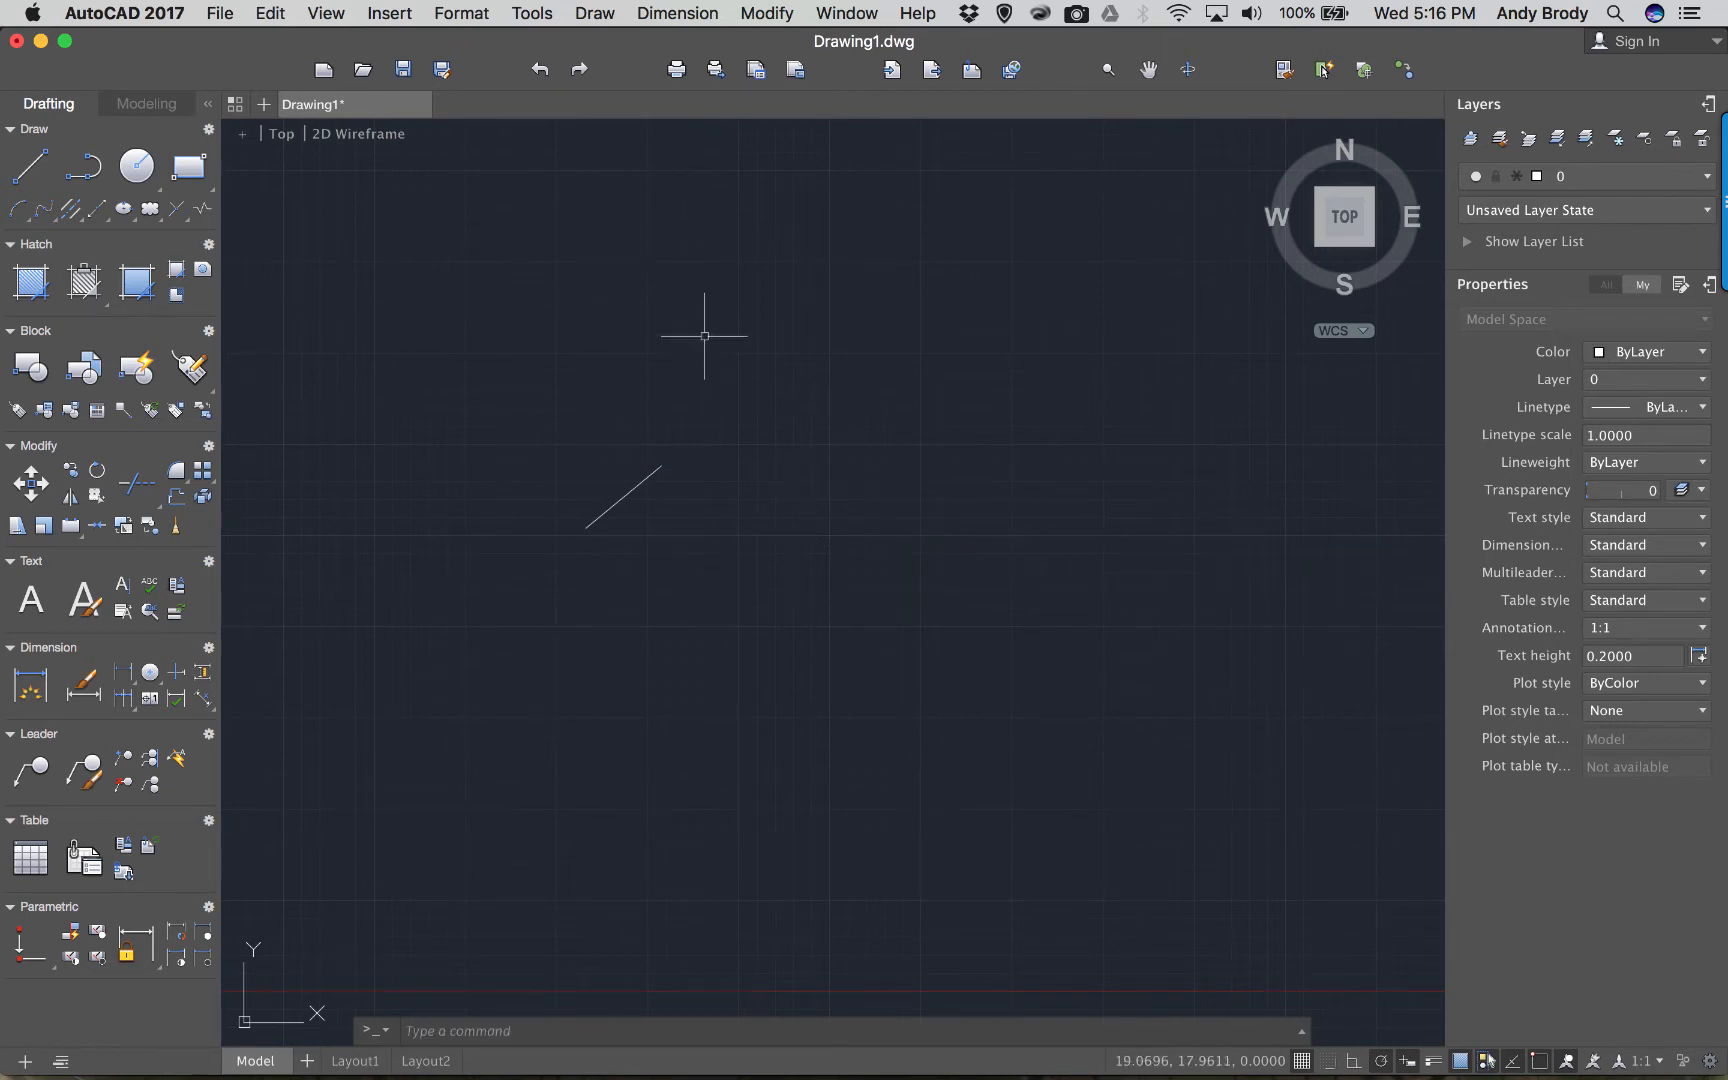
Draw a five-vertex zigzag polyline to the right of the line, then select and deselect both.
click(81, 174)
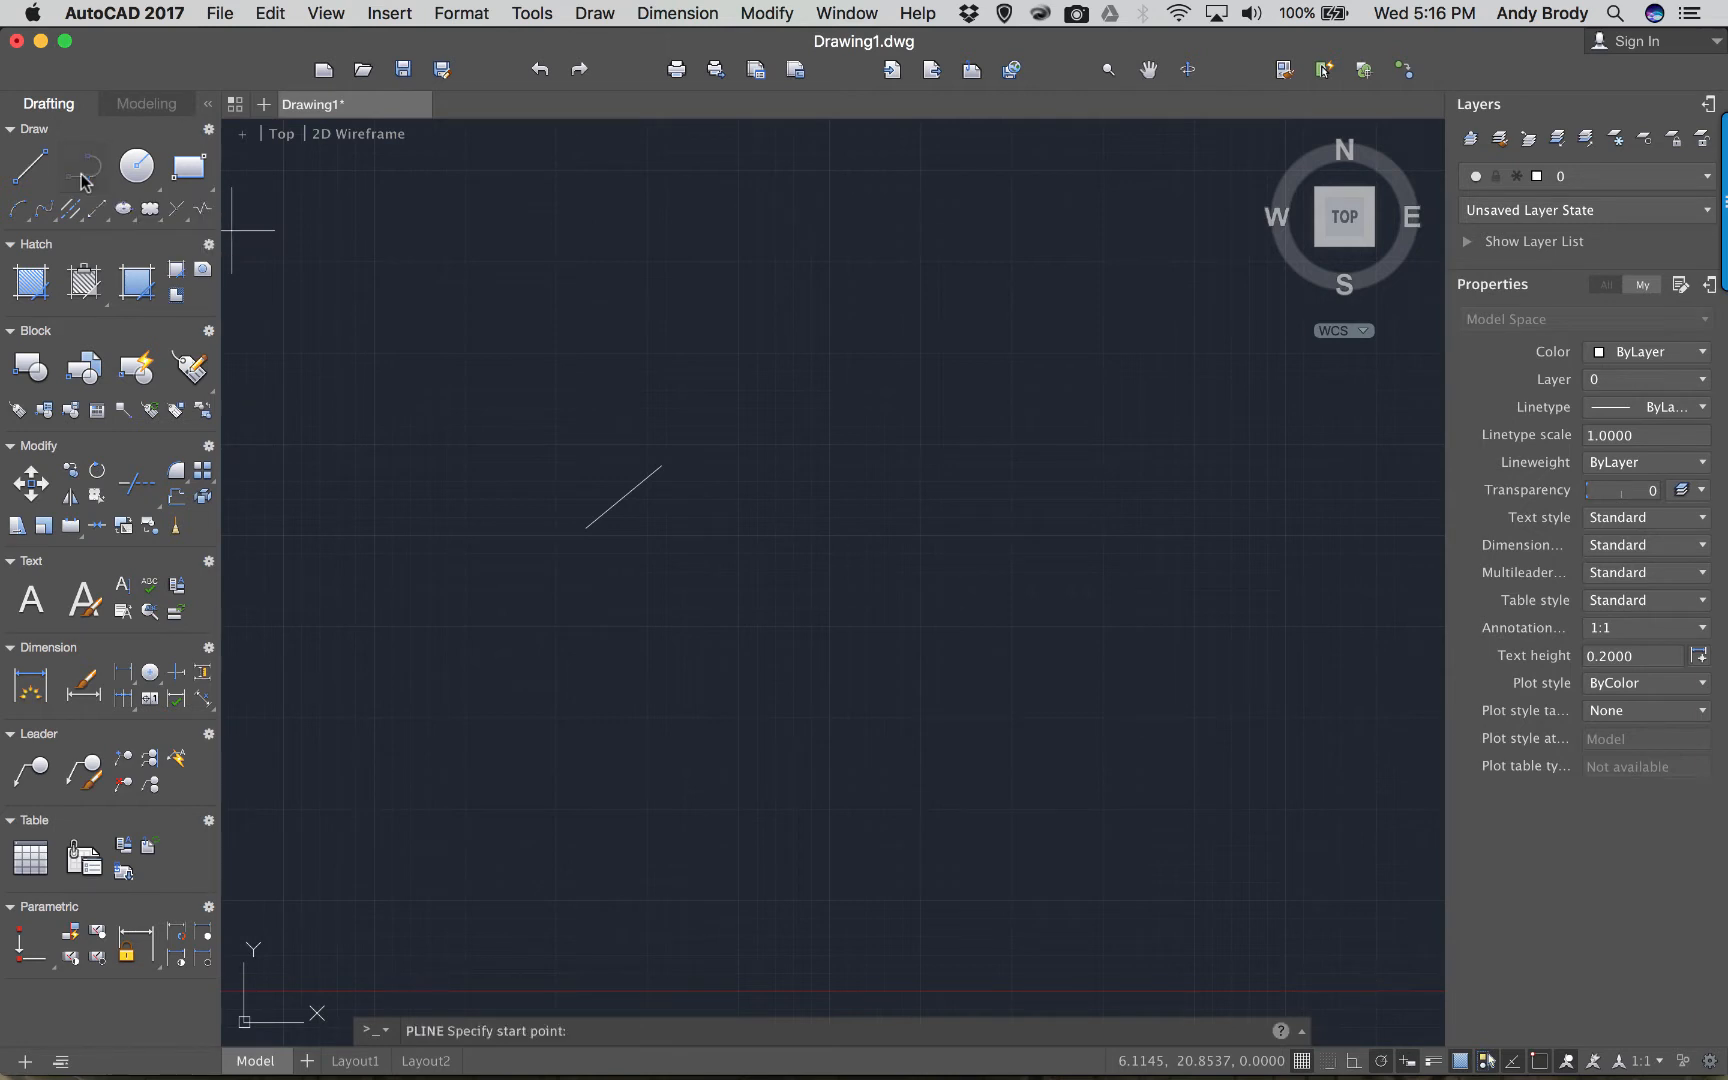
click(681, 566)
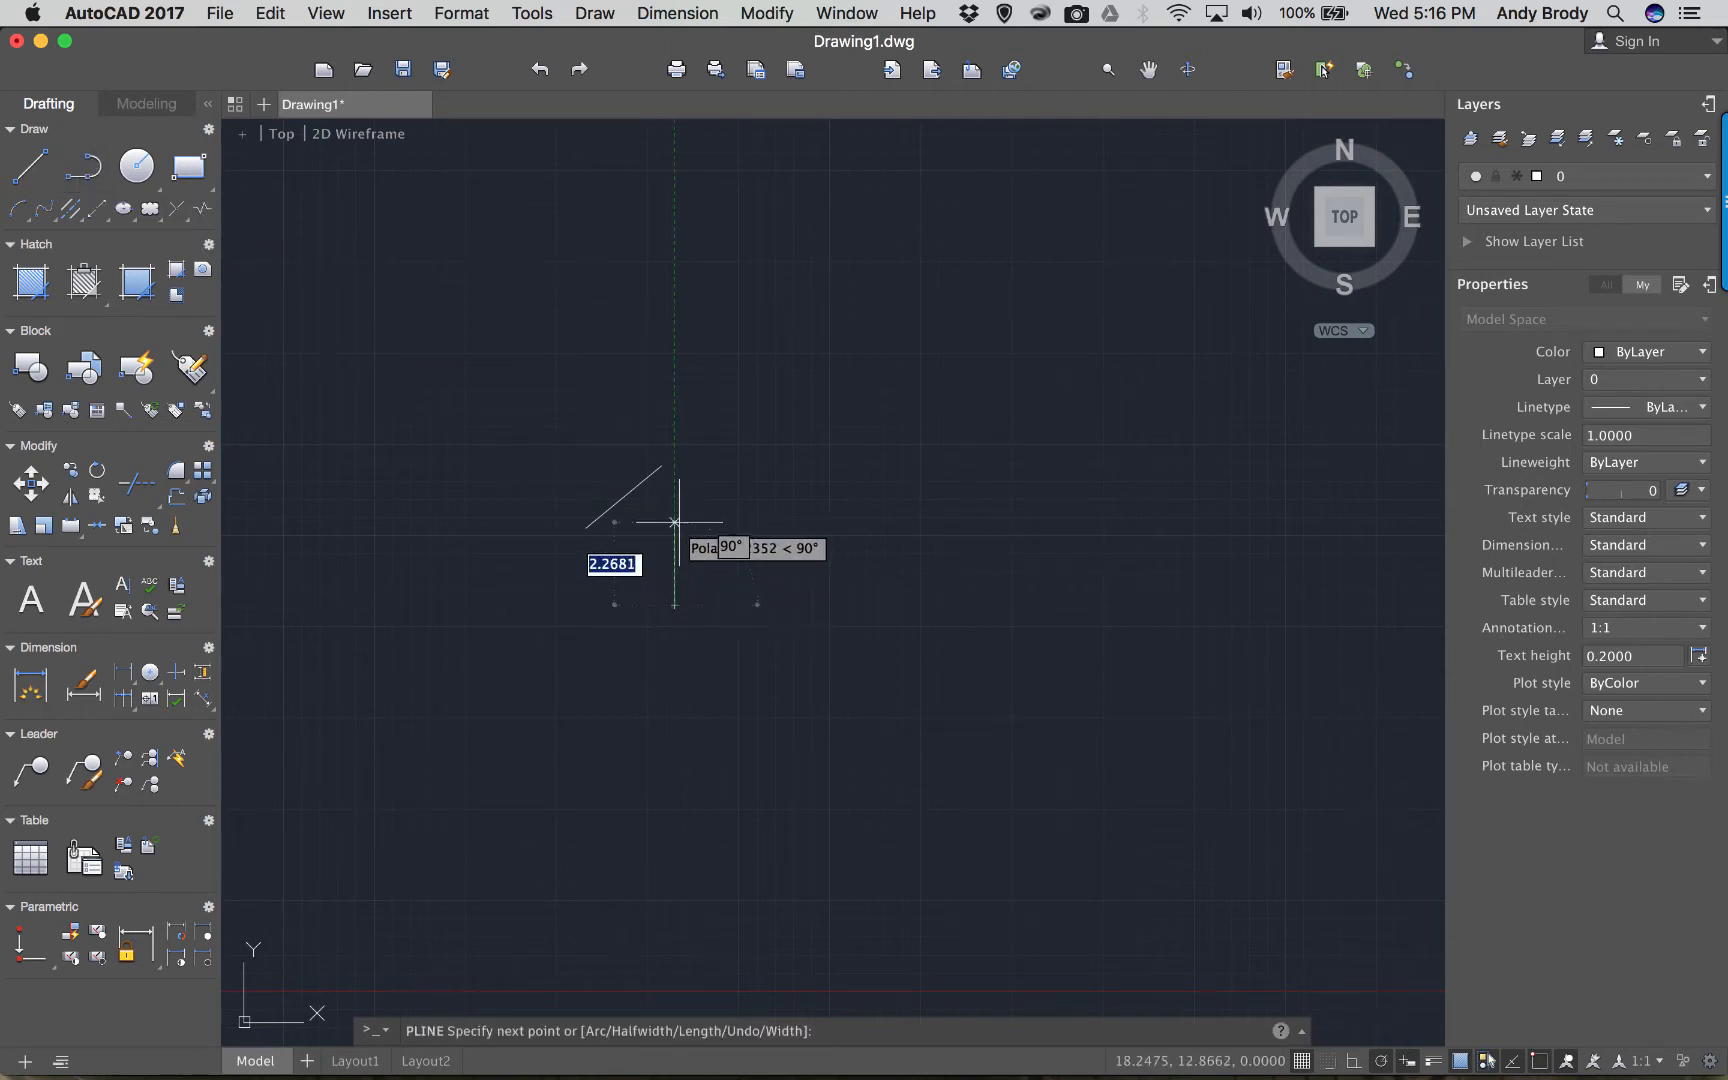
click(739, 547)
click(717, 440)
click(821, 471)
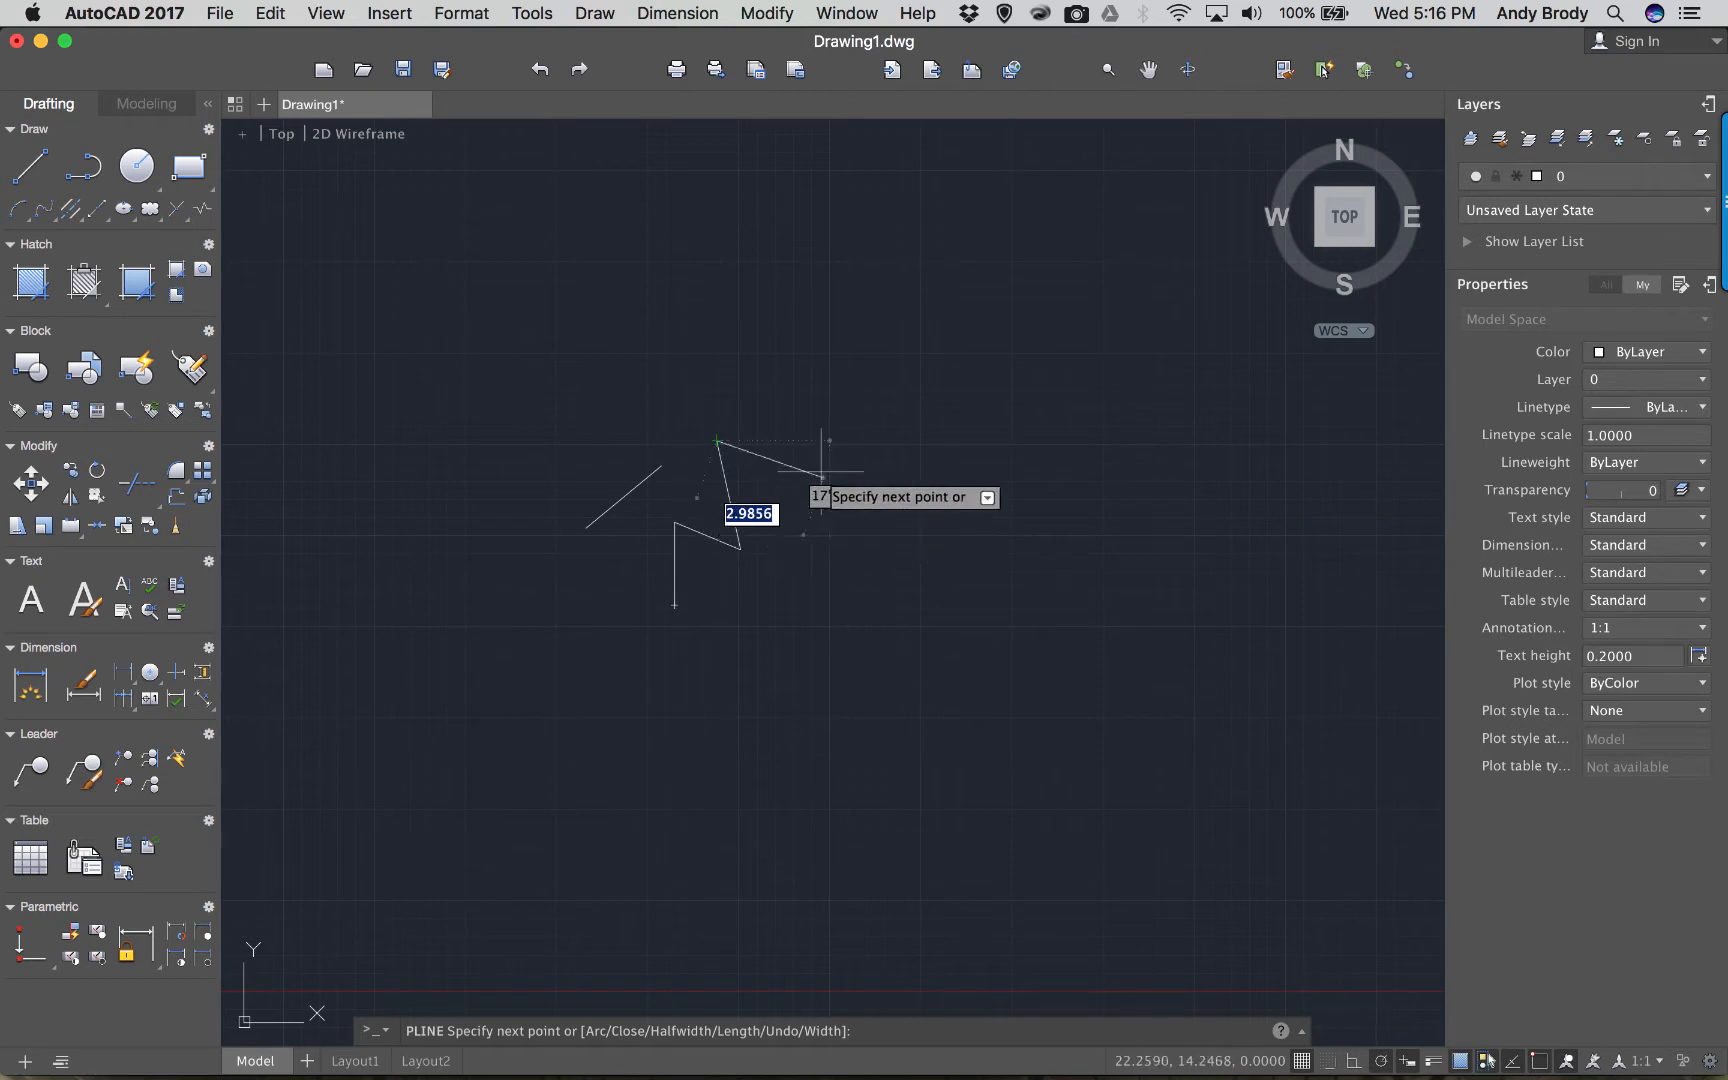
click(804, 410)
key(Return)
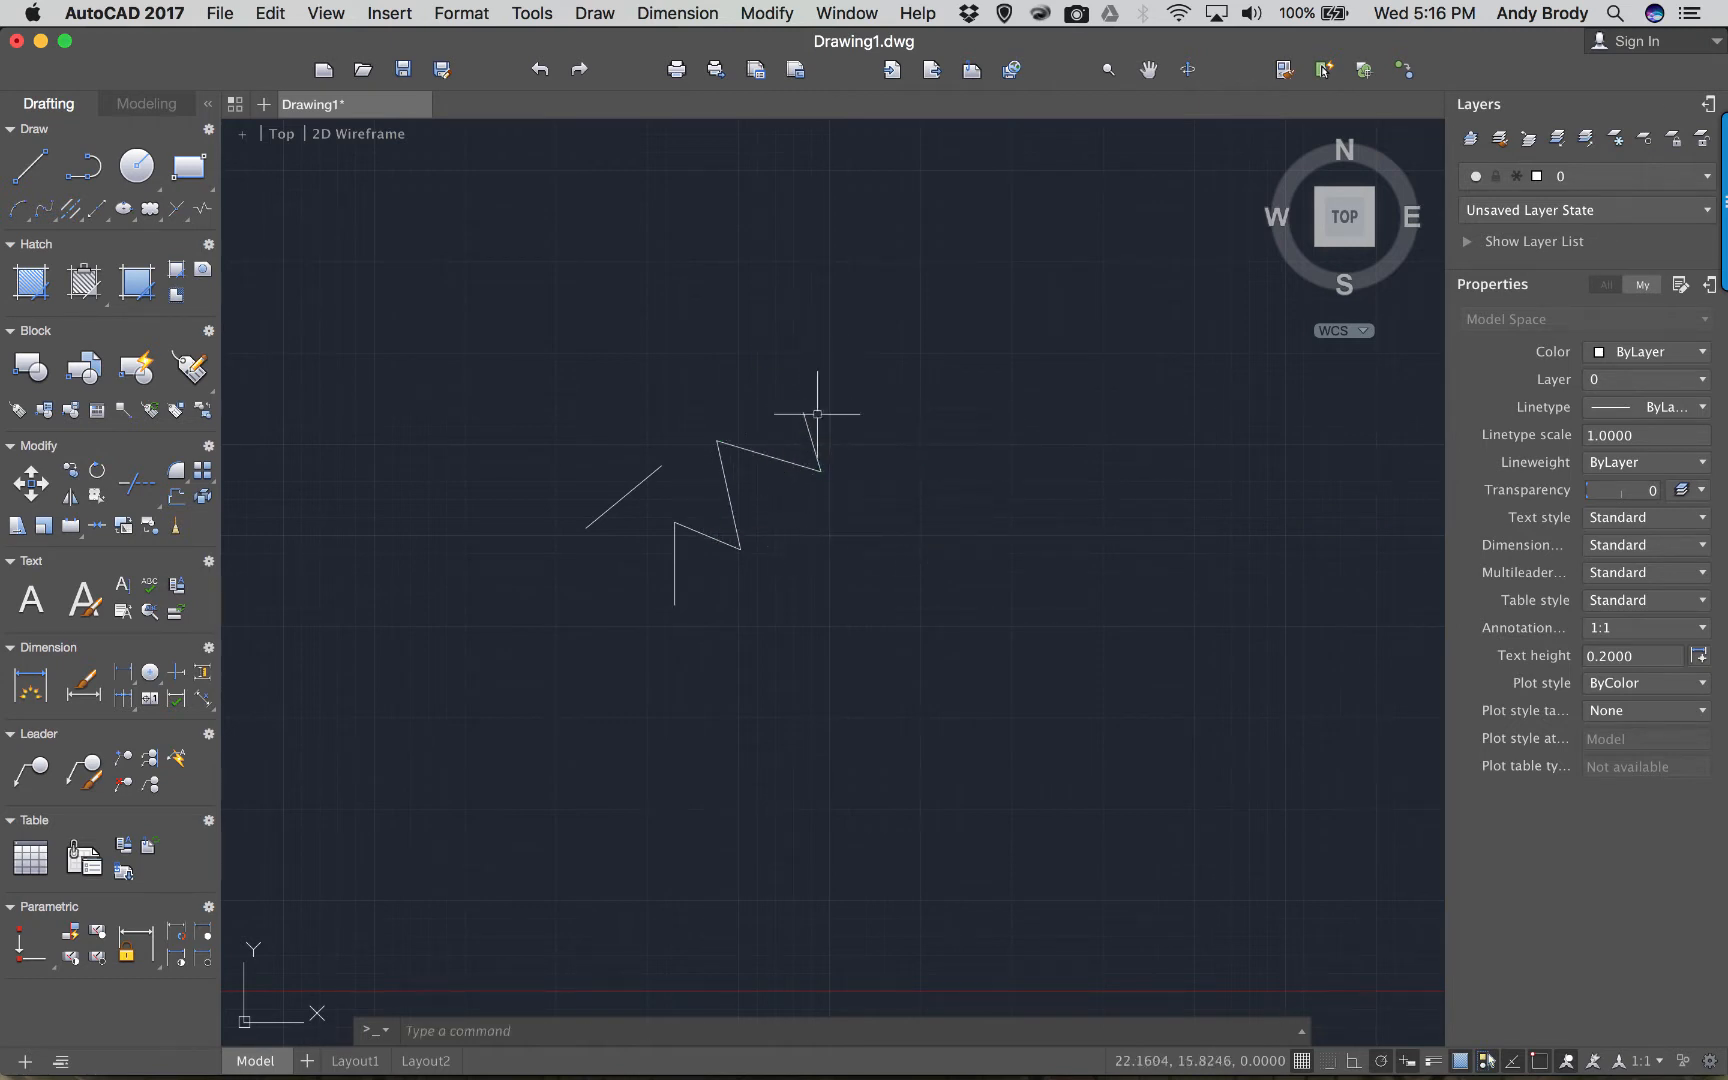
click(767, 455)
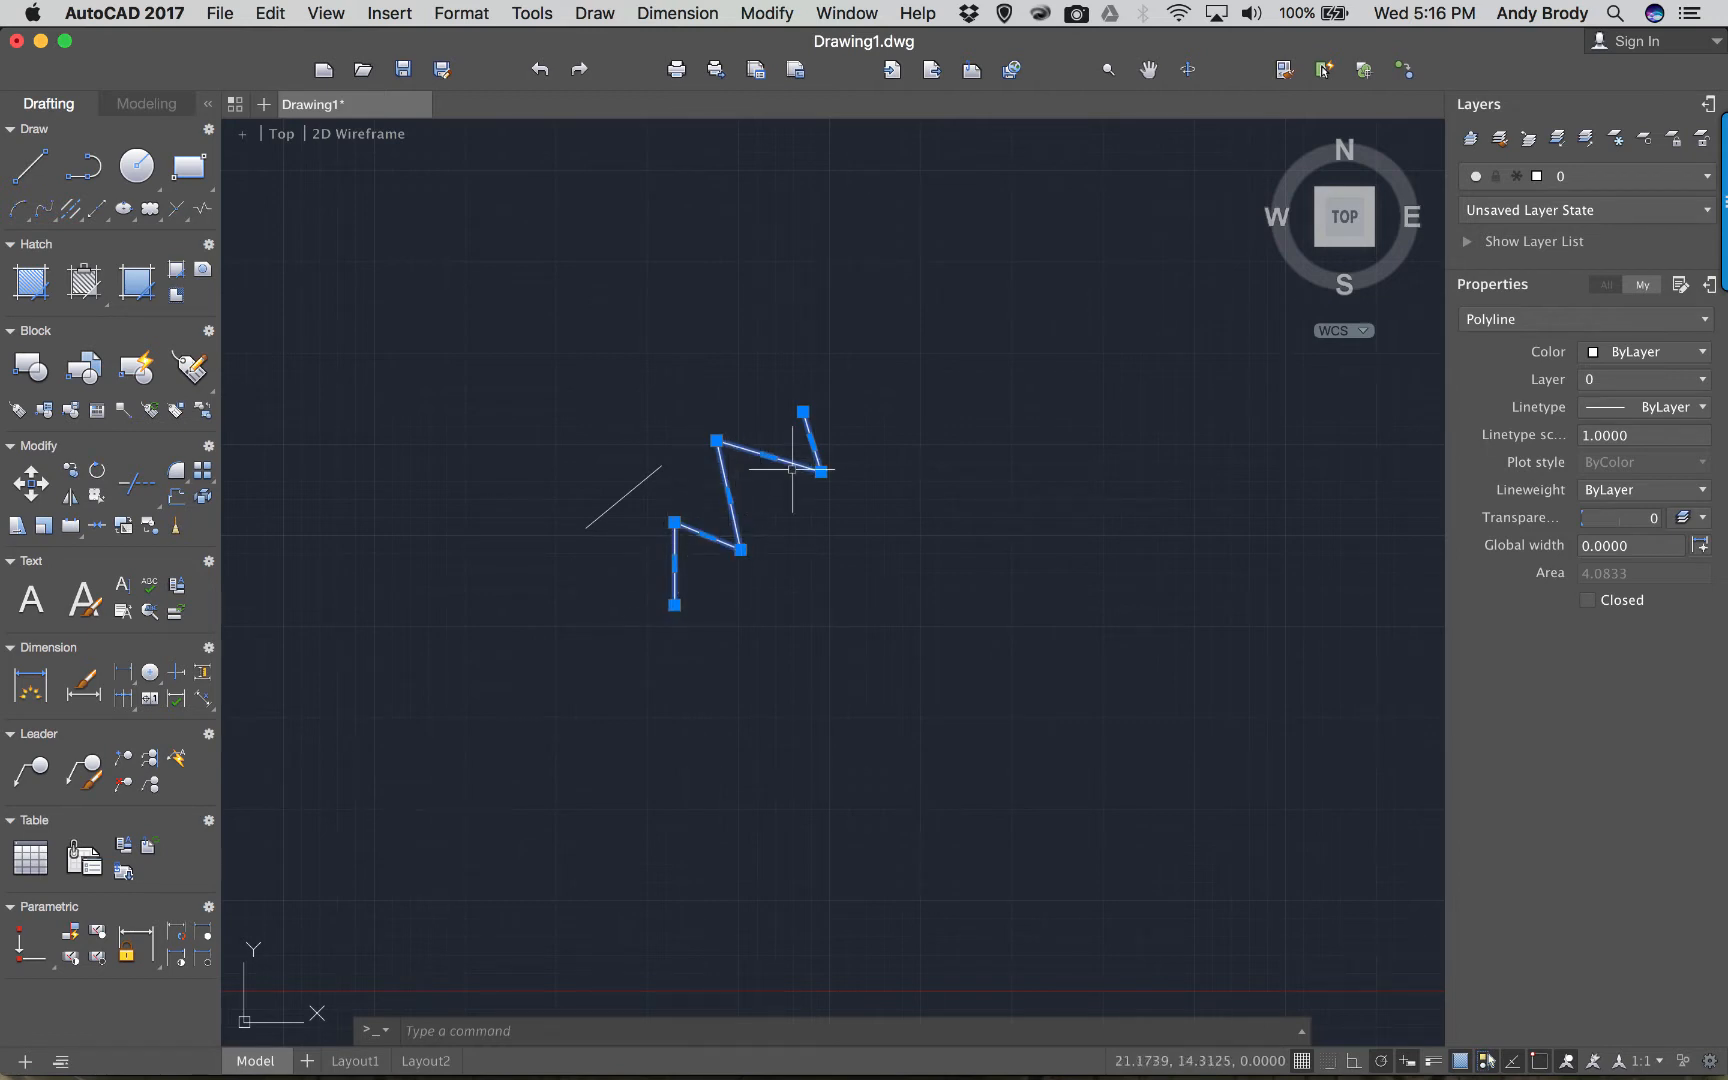
click(638, 488)
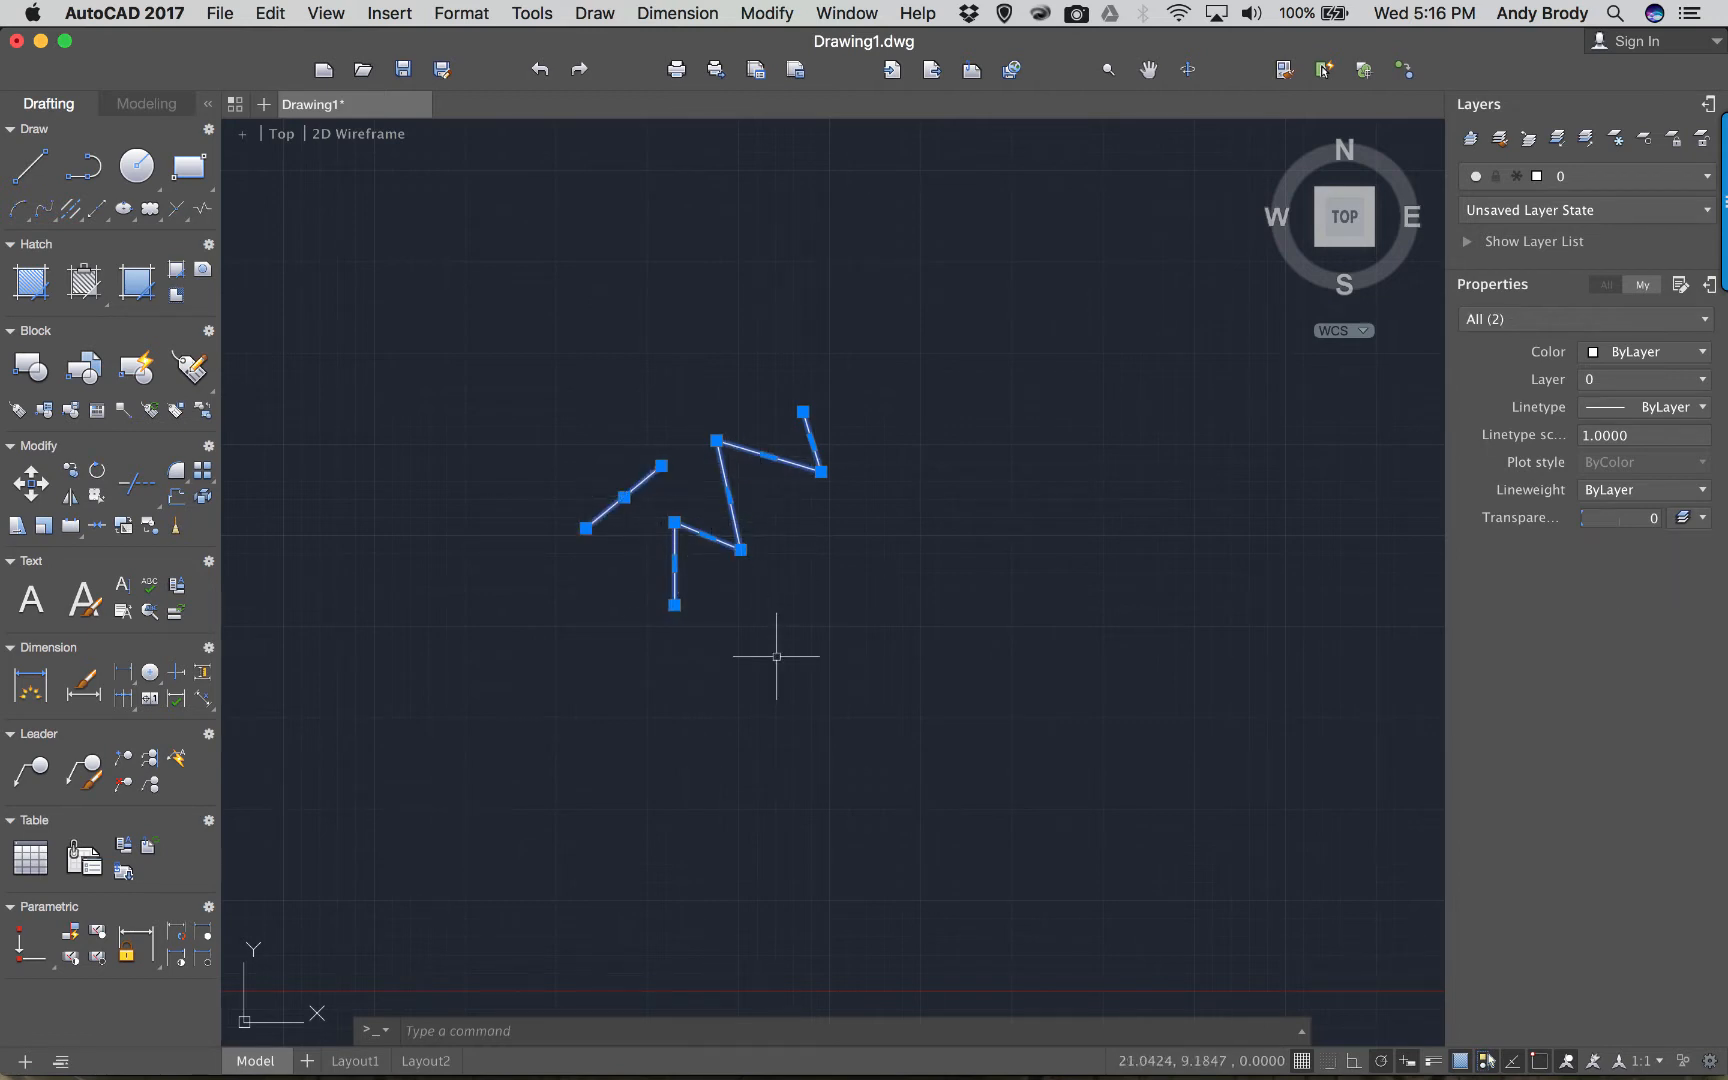
key(Escape)
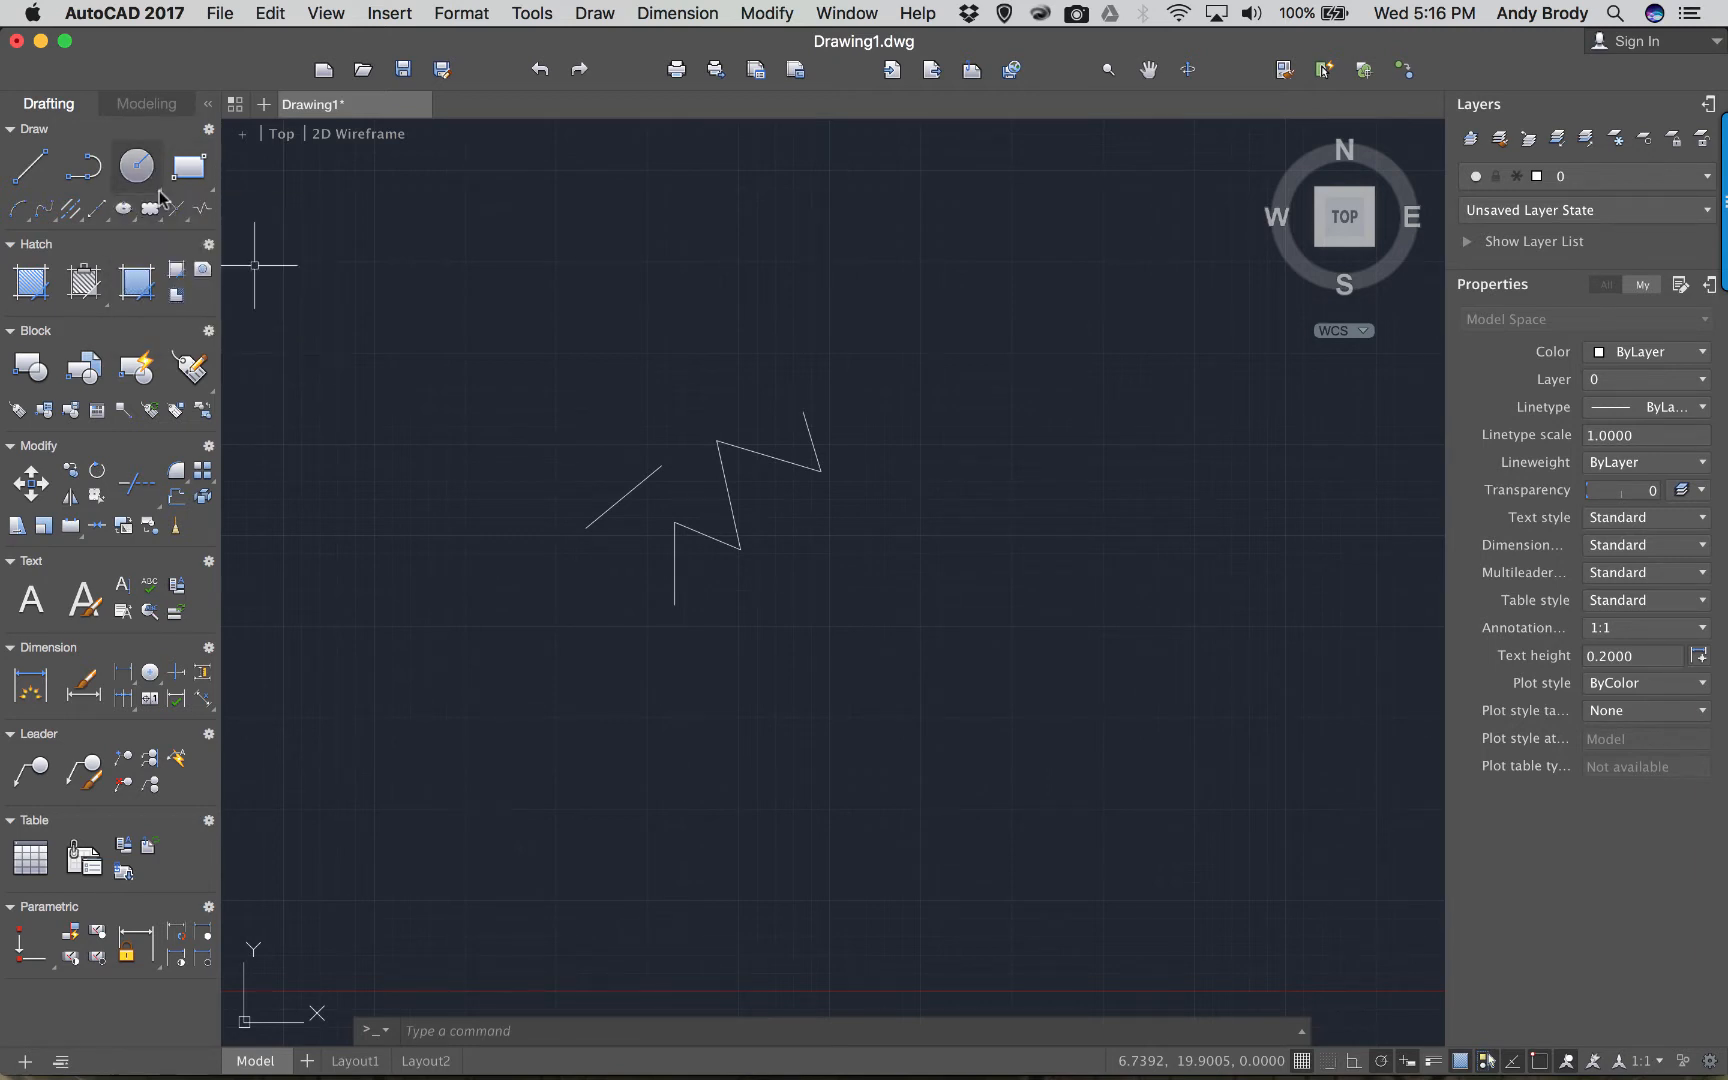
Draw a small rectangle above and left of the zigzag using the Draw panel's rectangle option.
click(158, 192)
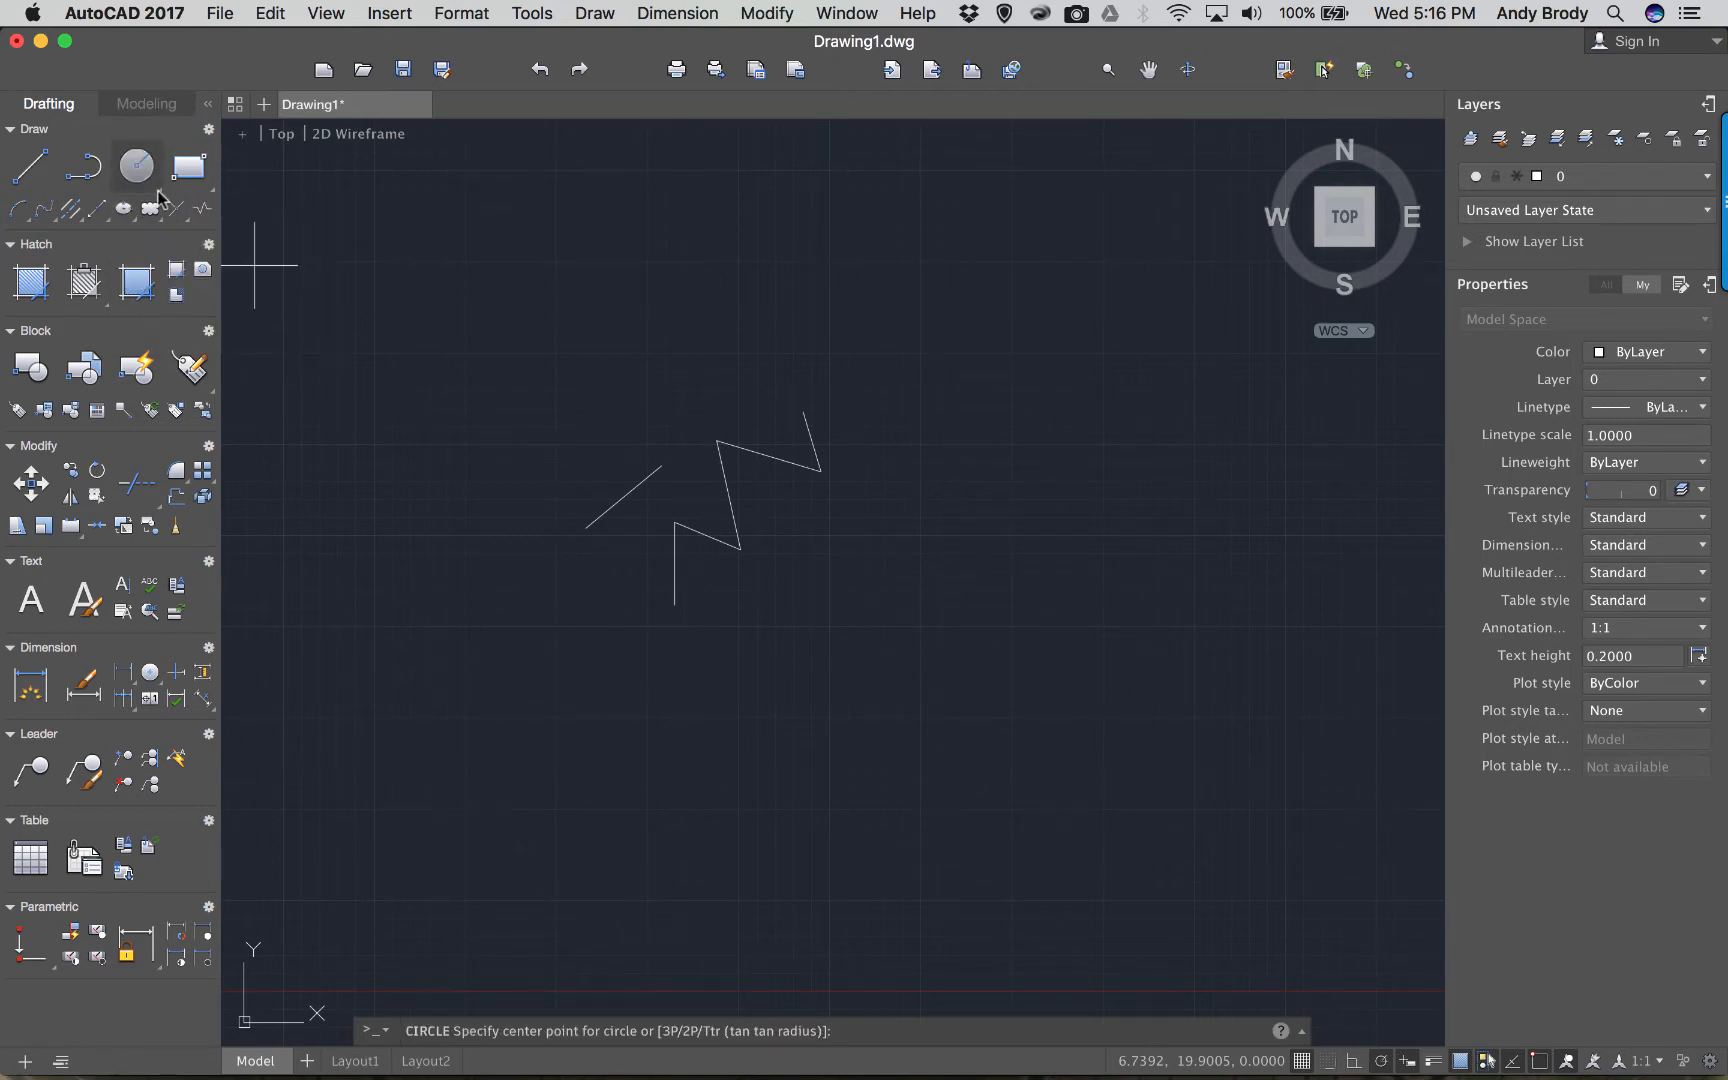
click(158, 192)
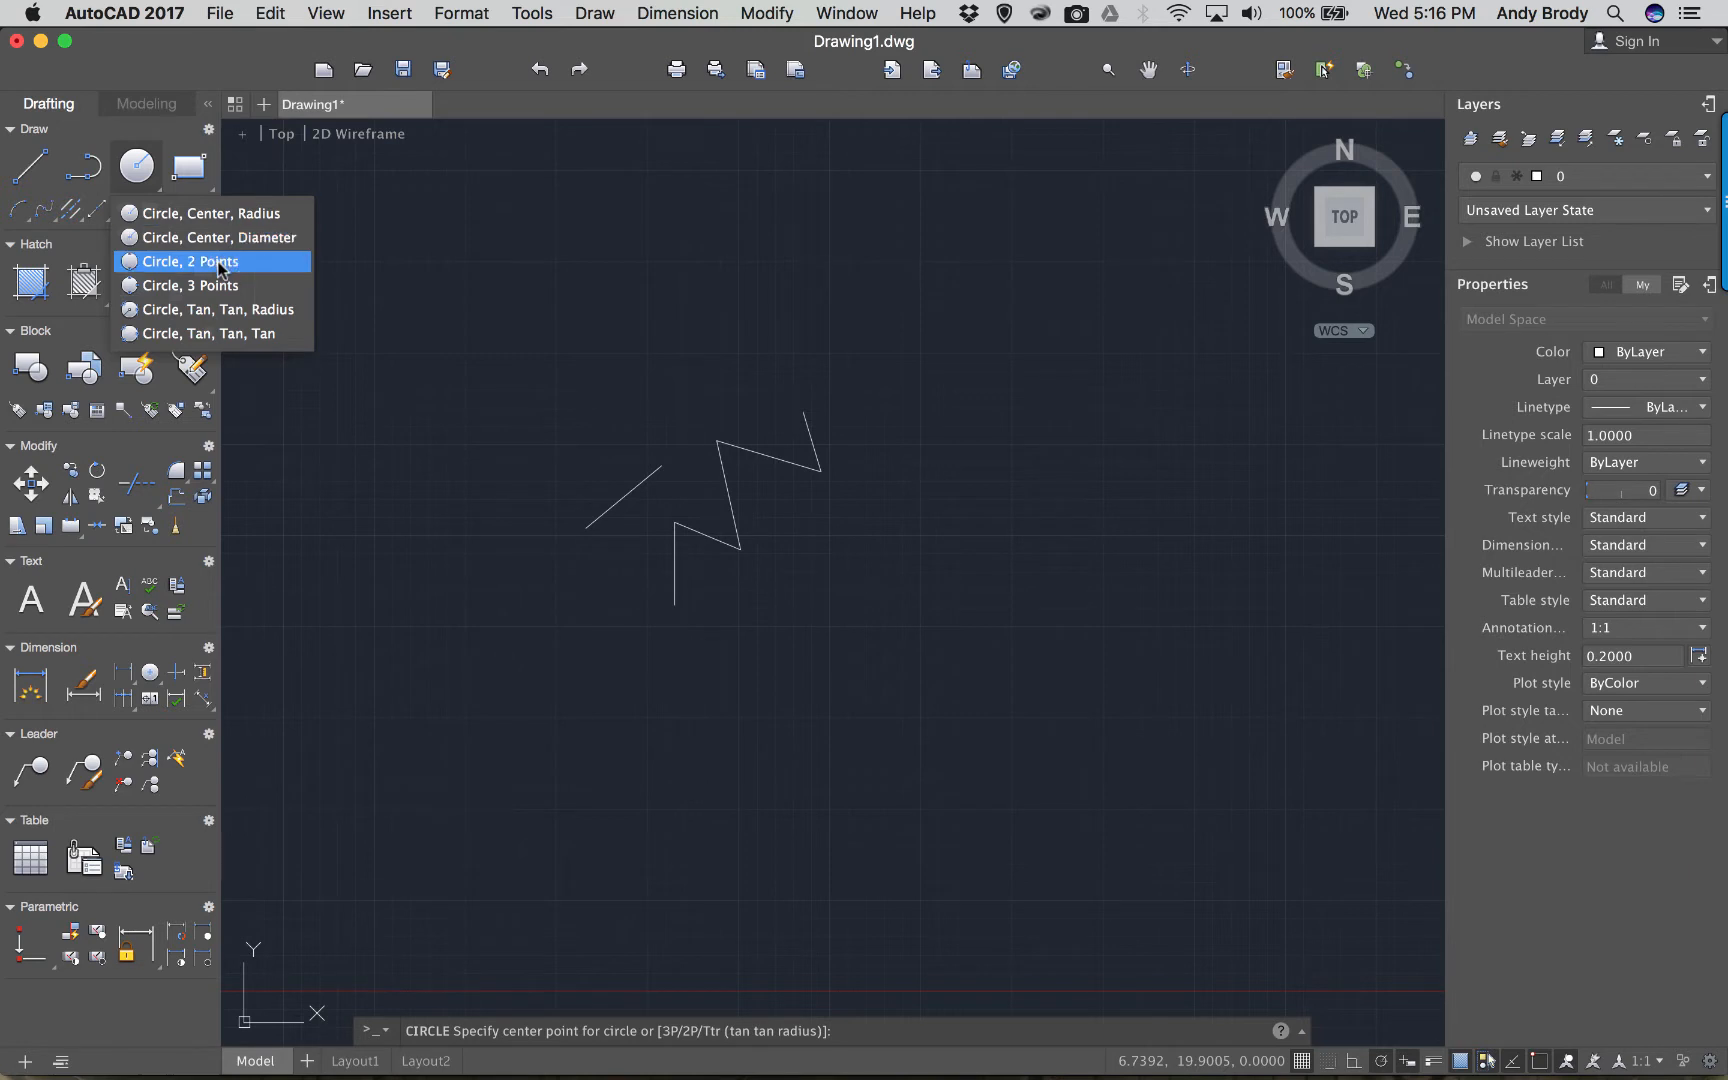
click(206, 189)
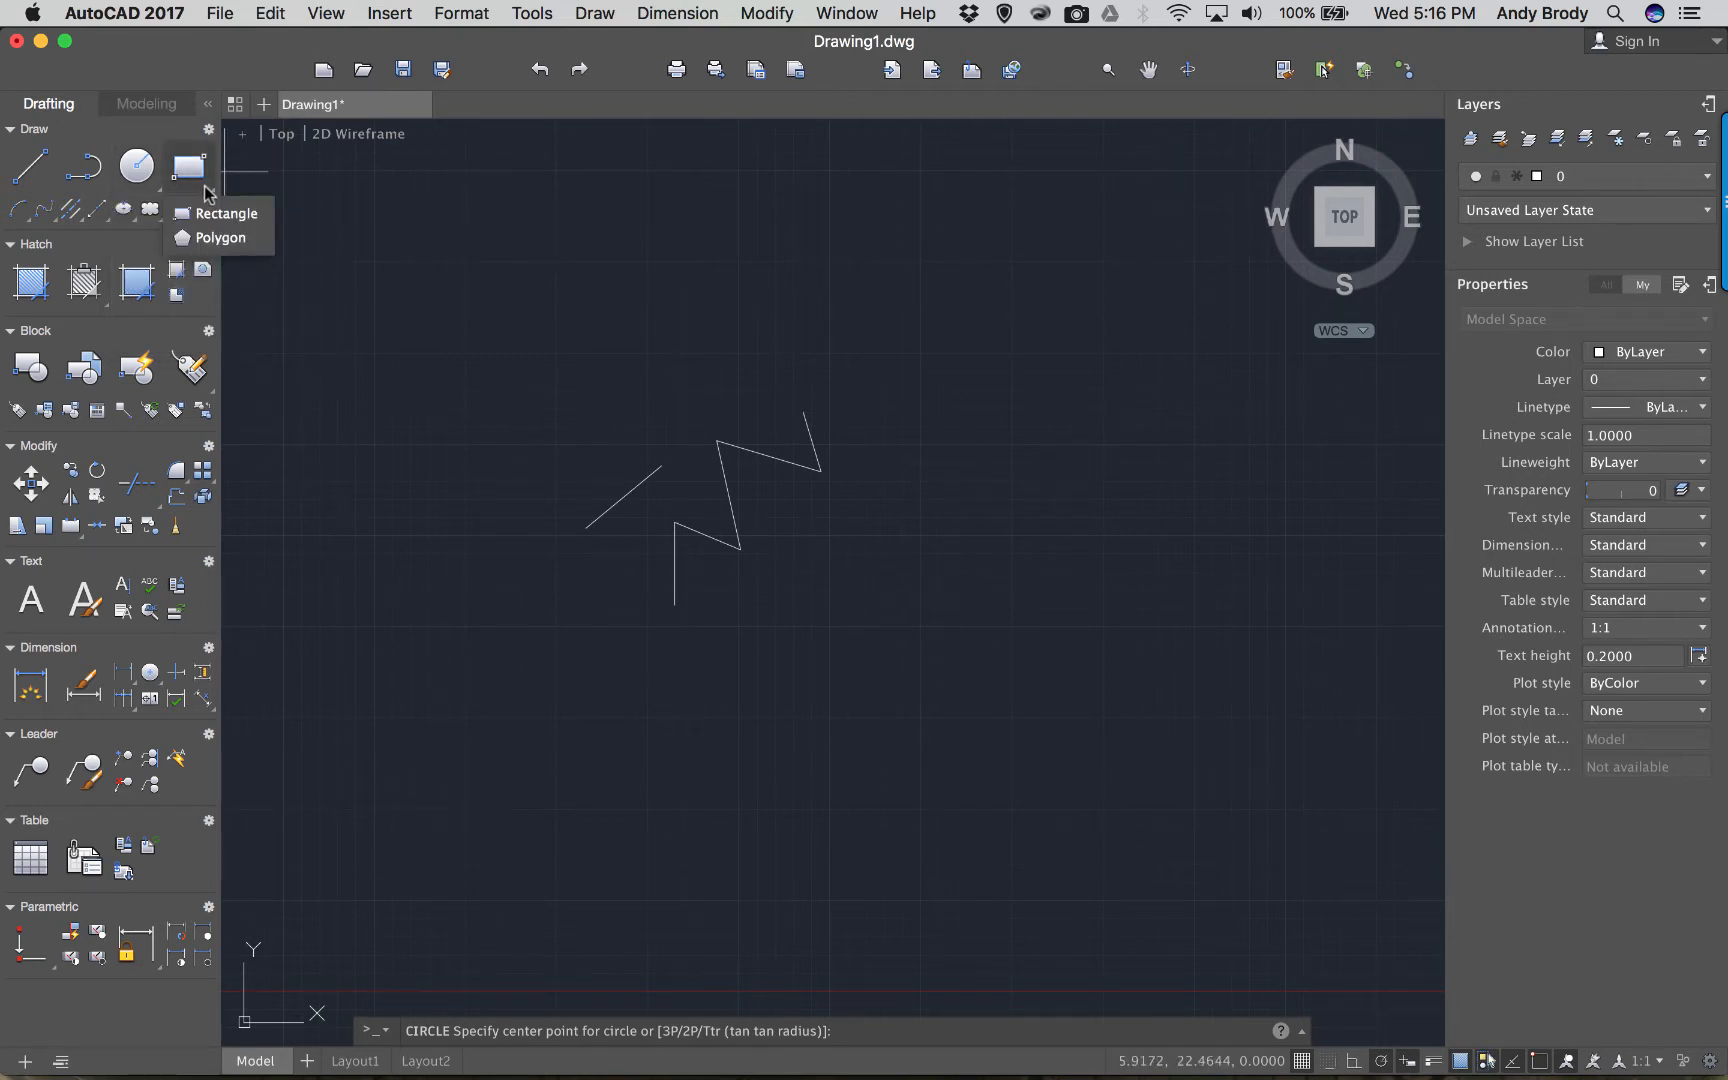
click(224, 213)
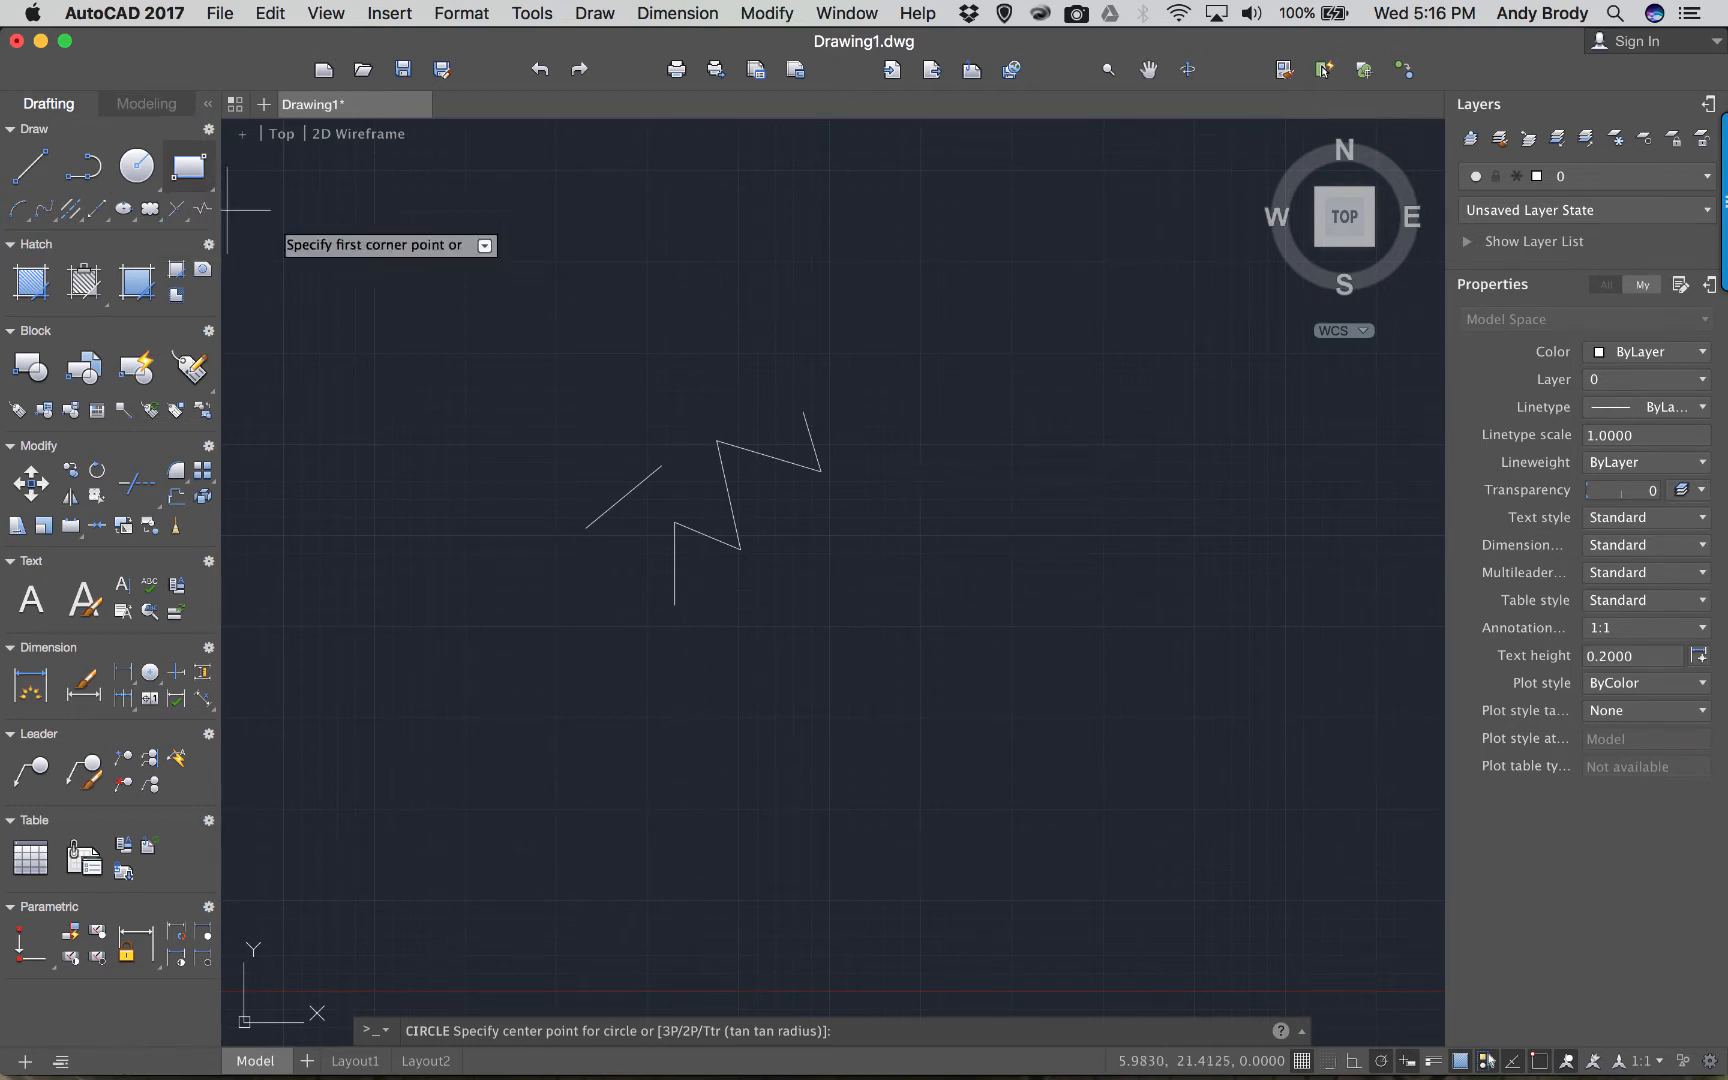
click(428, 278)
click(513, 332)
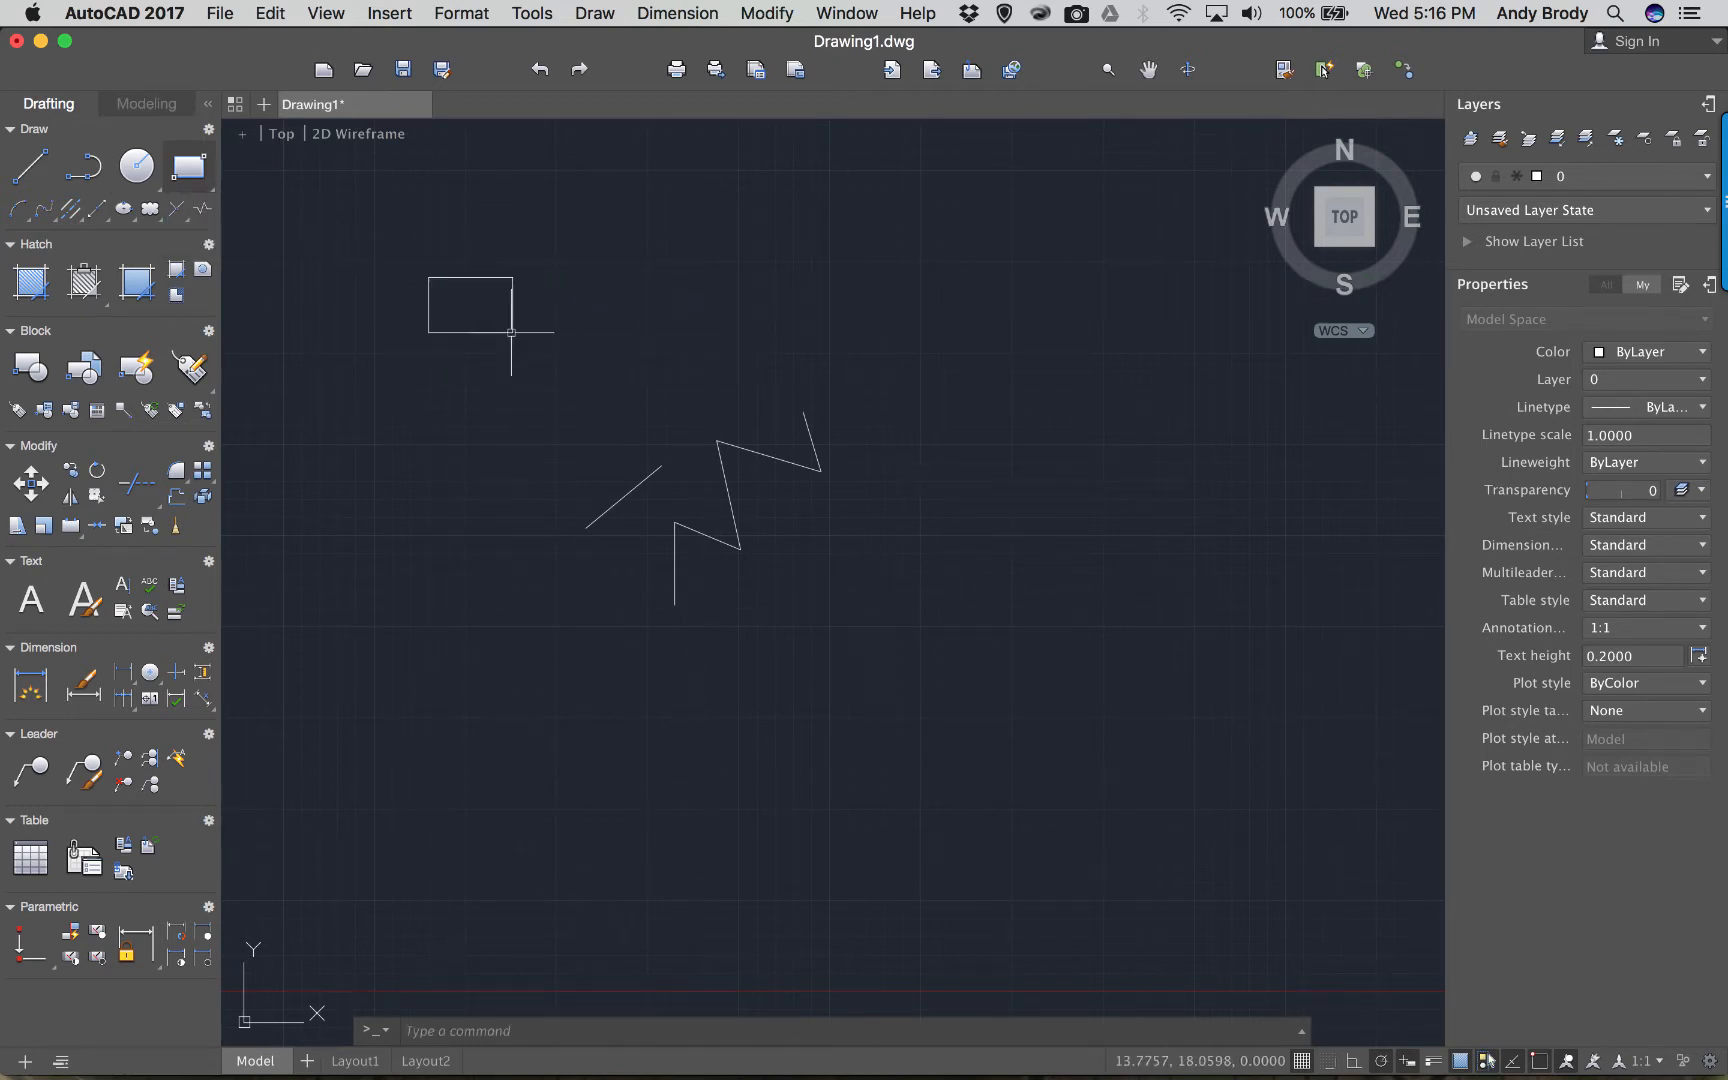
click(209, 187)
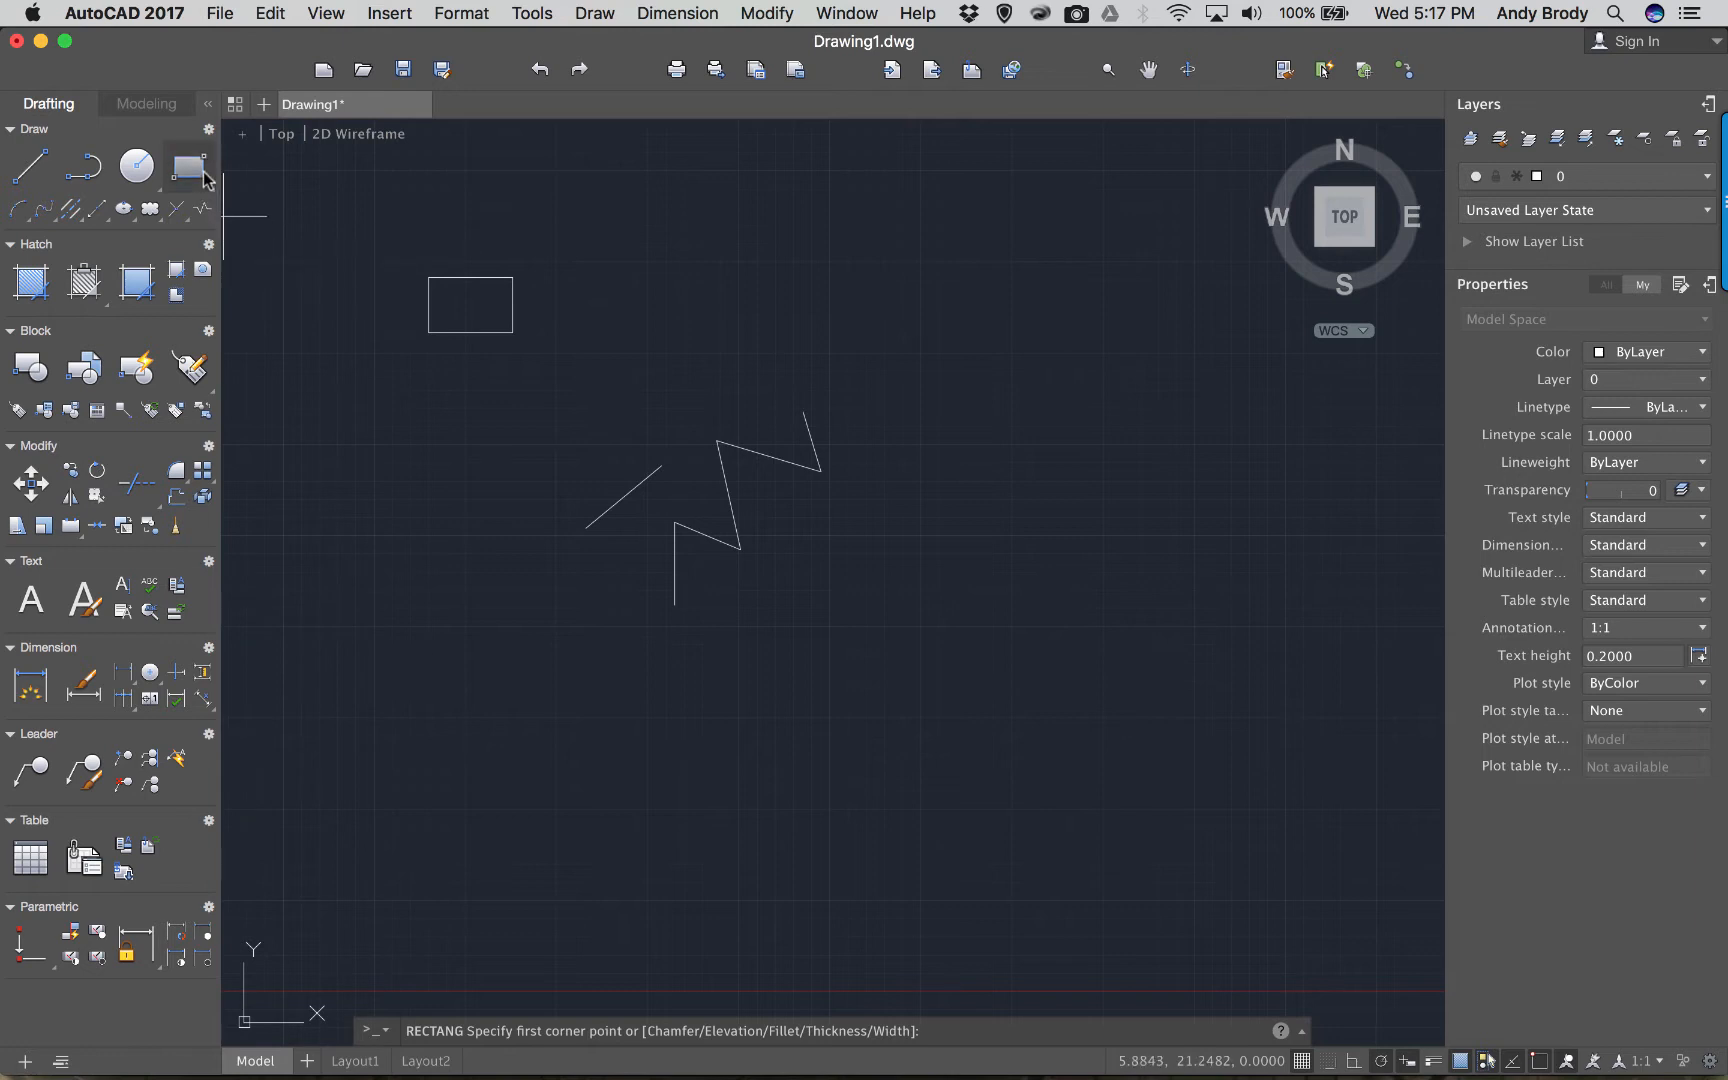
Draw a wide, flat ellipse below the rectangle from its centre and two axis points.
key(Escape)
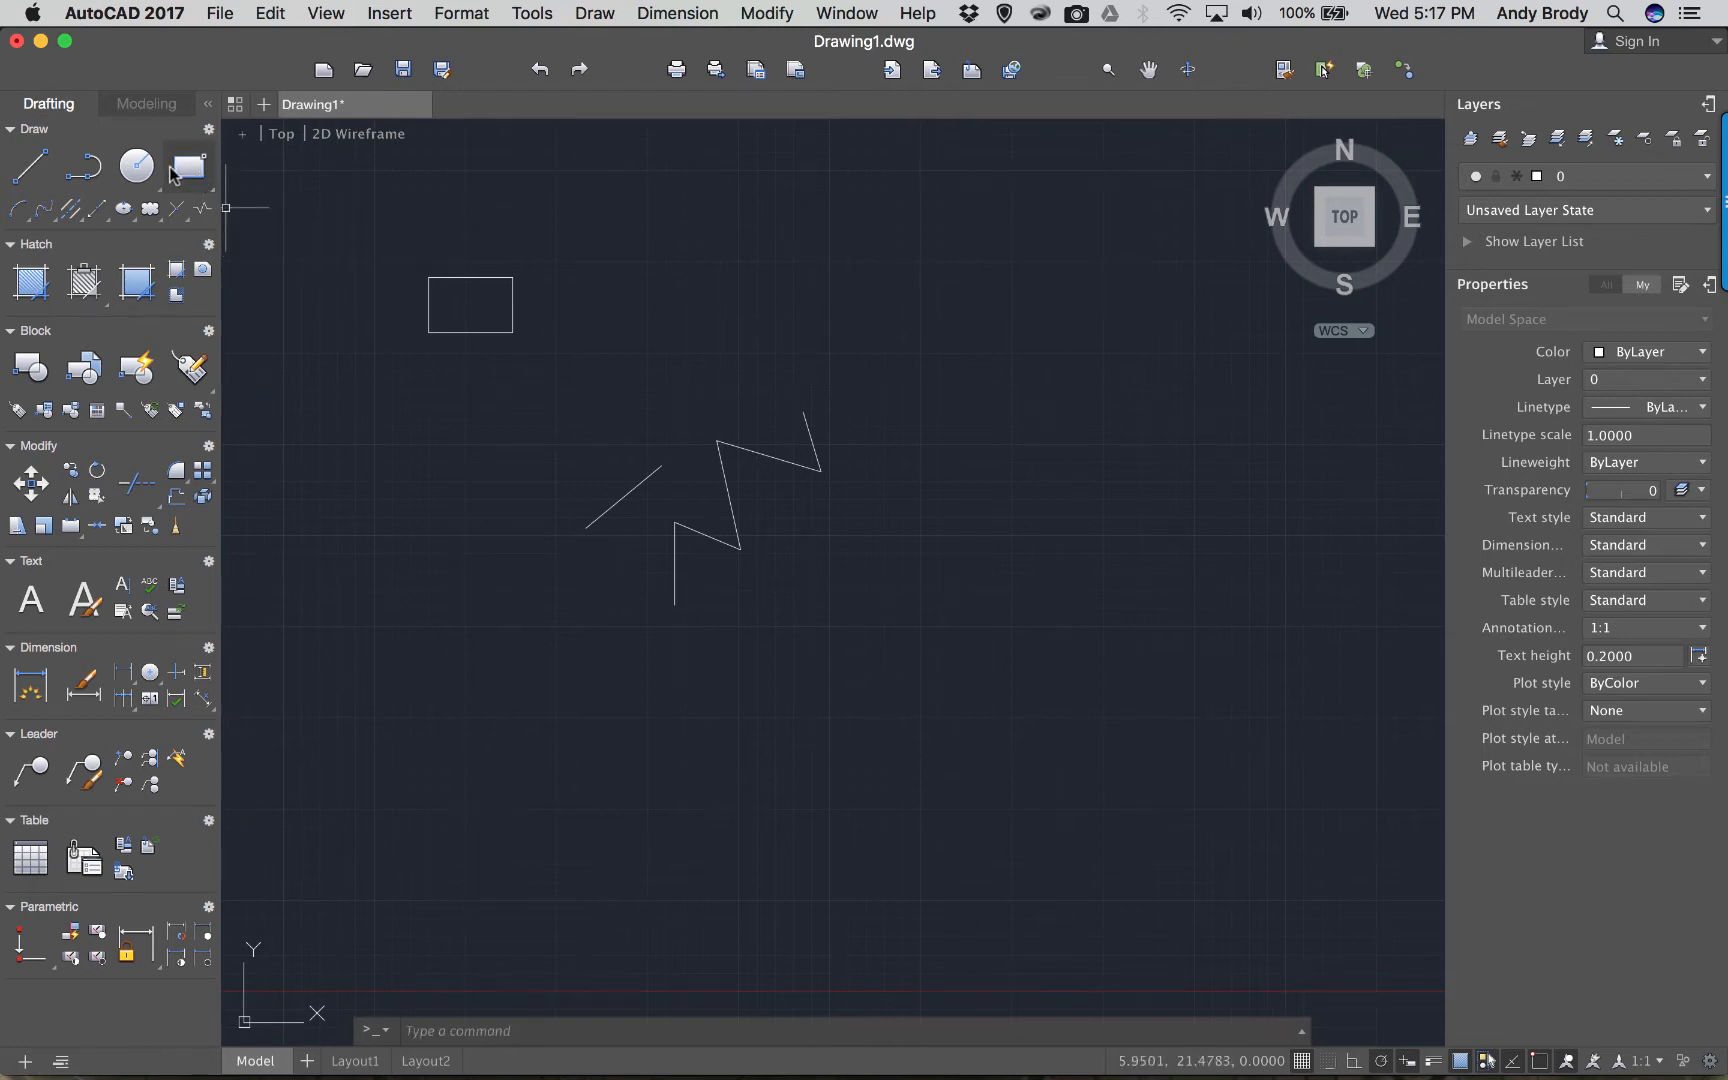
click(129, 213)
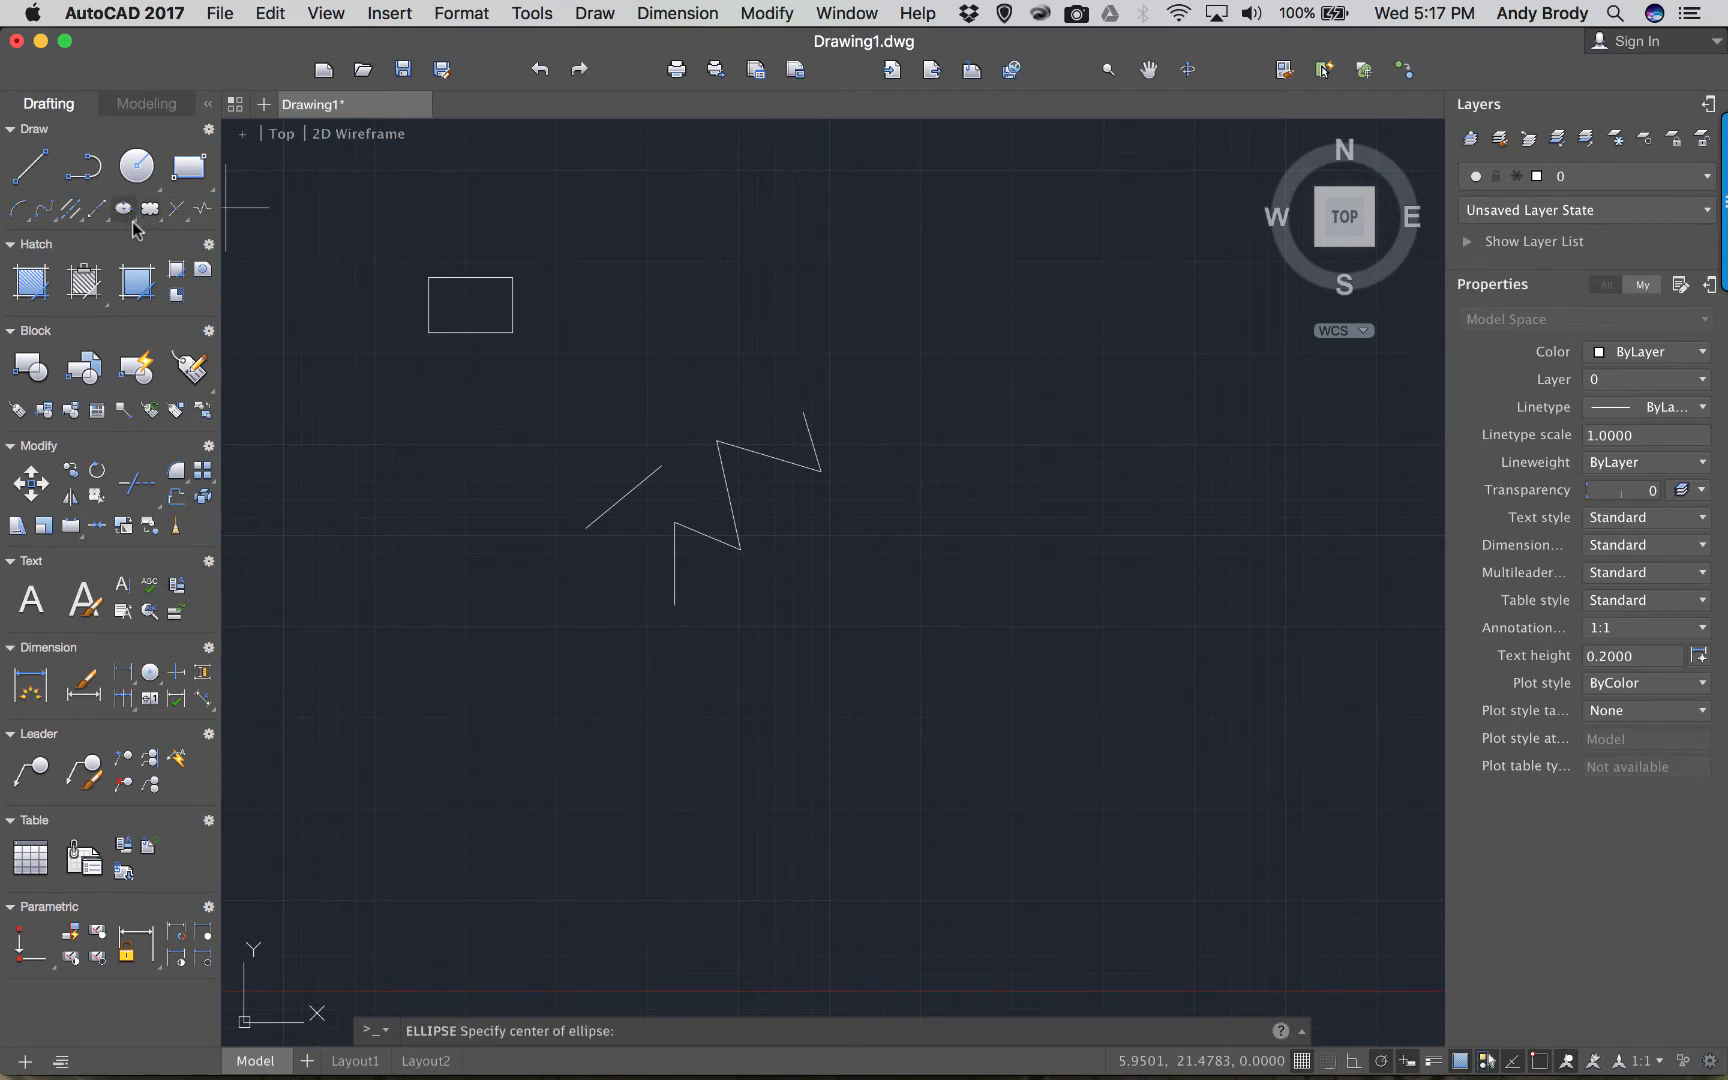
click(415, 412)
click(415, 497)
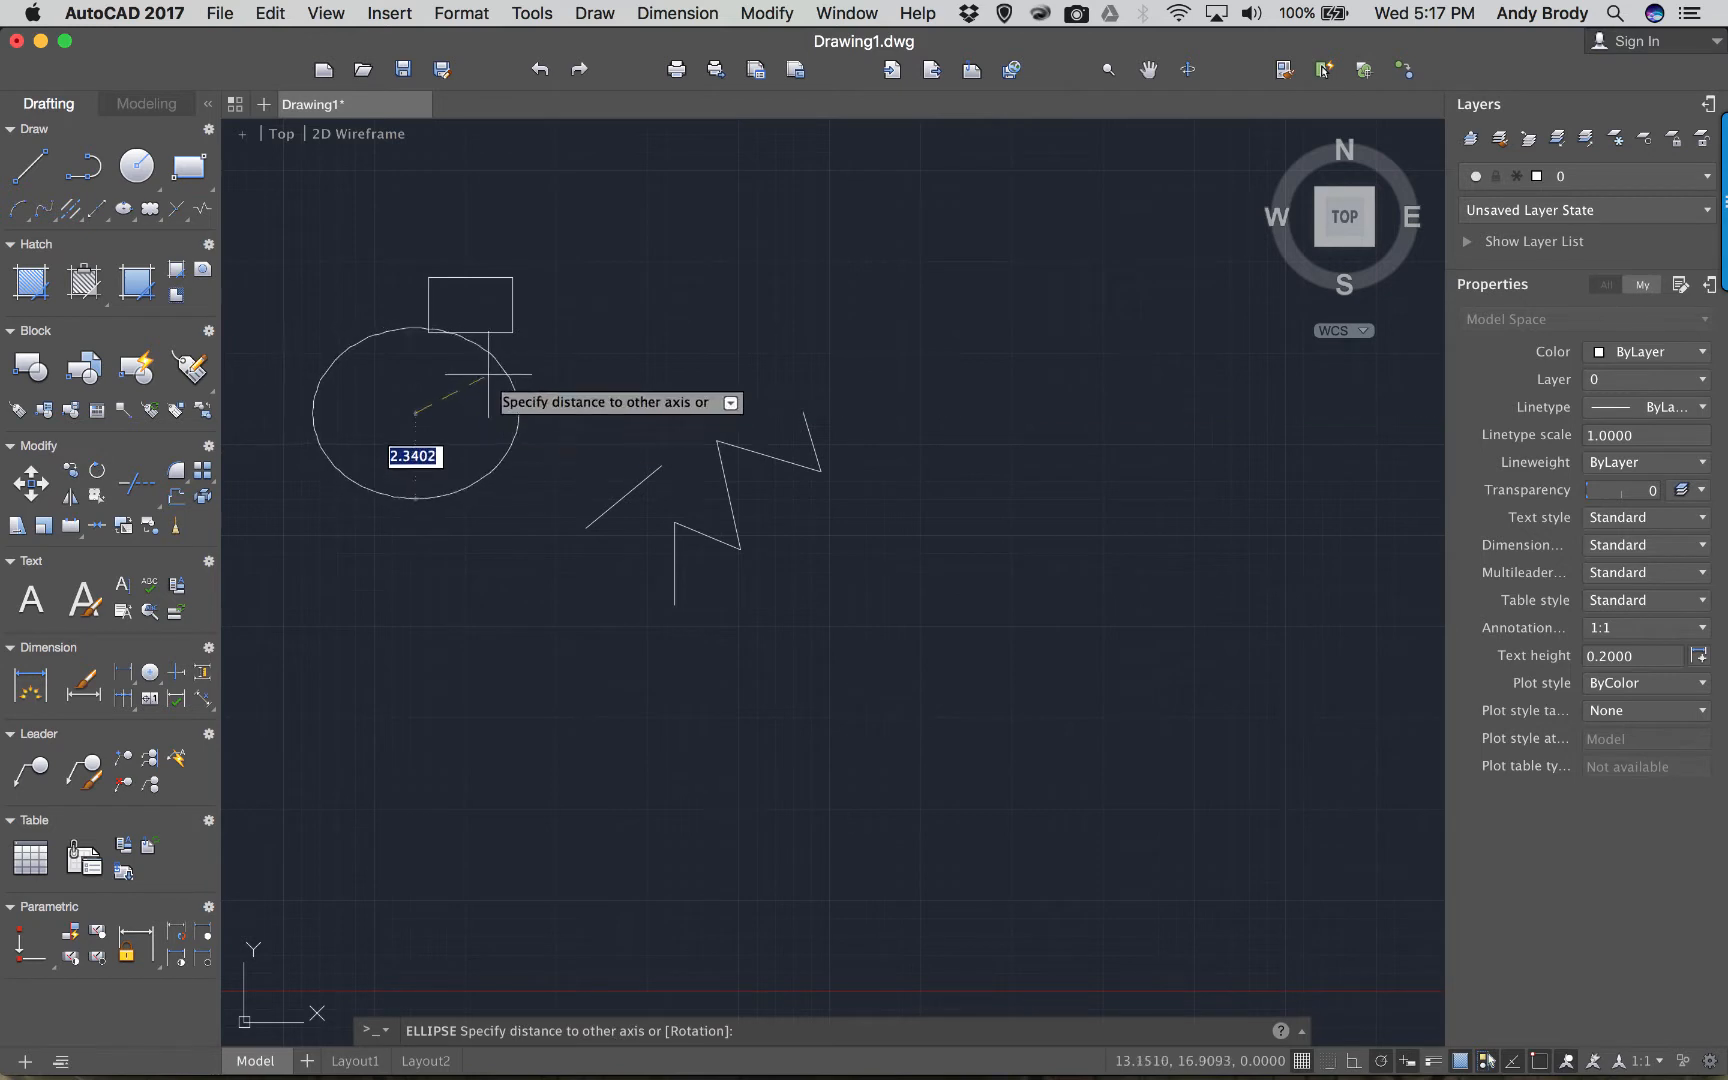
click(430, 385)
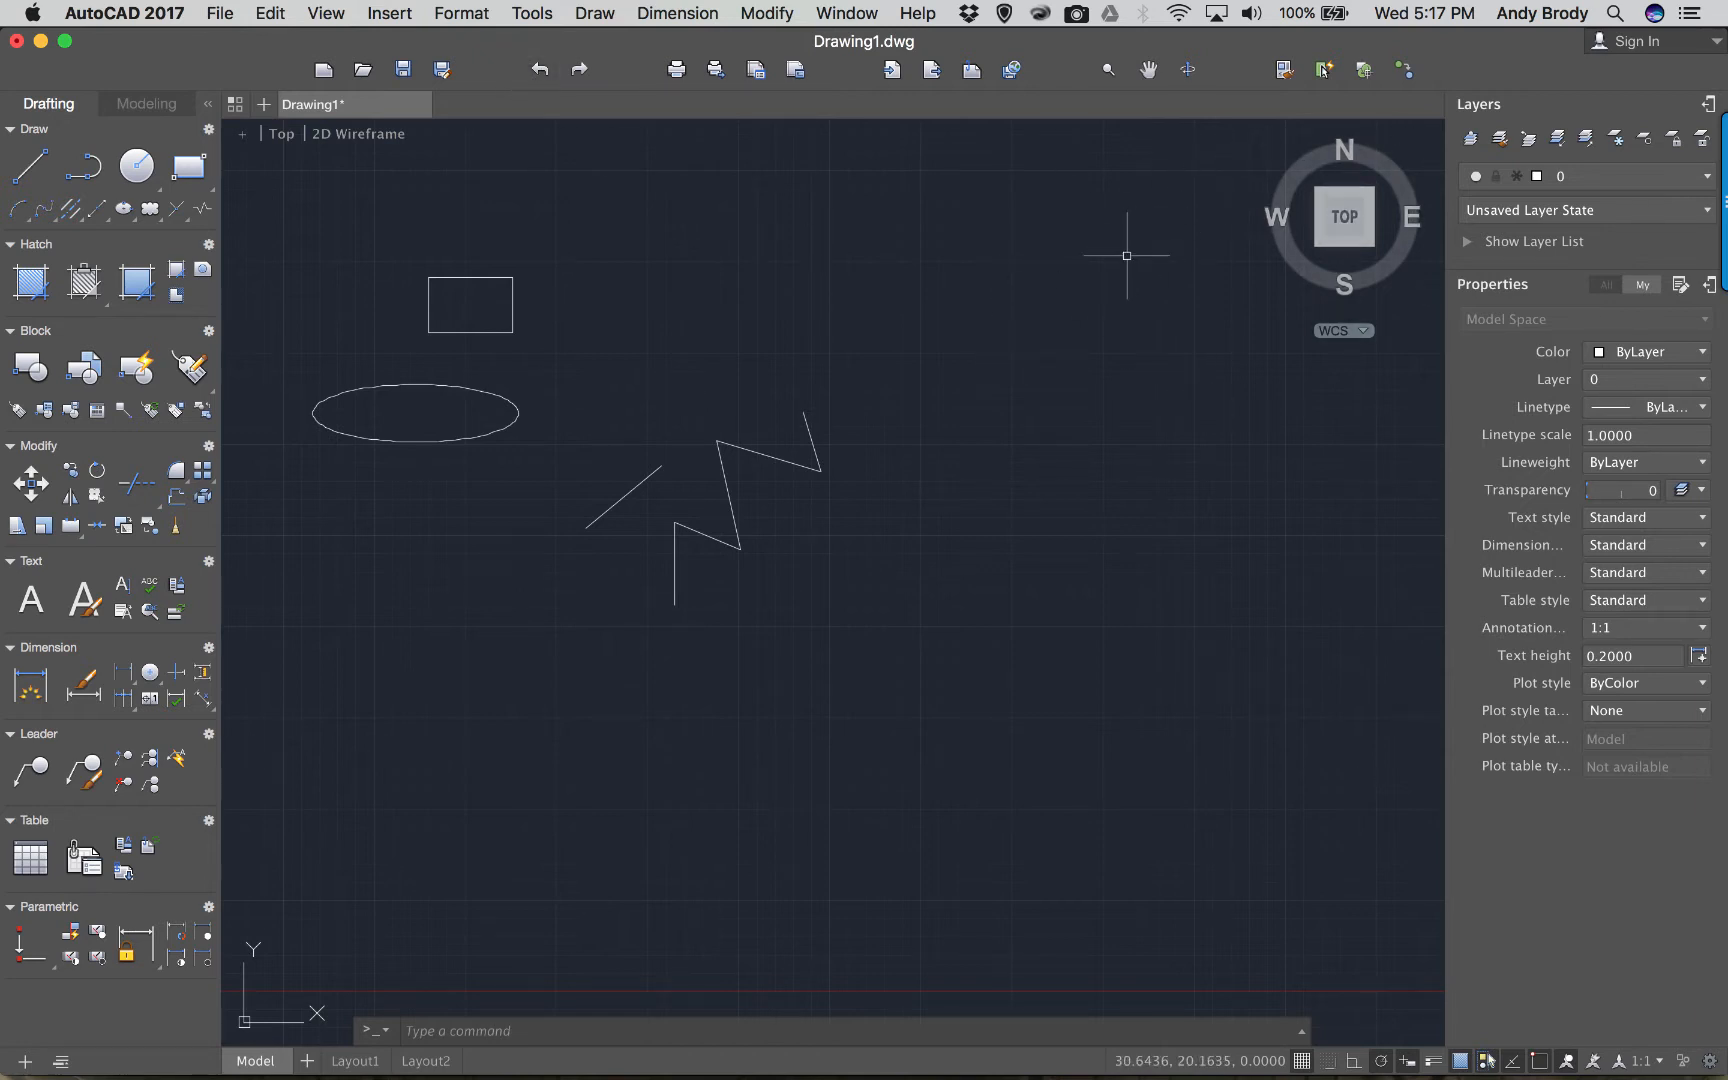
Shift the view slightly and turn off the grid display in the drawing area.
mouse_move(552, 498)
middle_down()
mouse_move(610, 524)
mouse_move(603, 507)
middle_up()
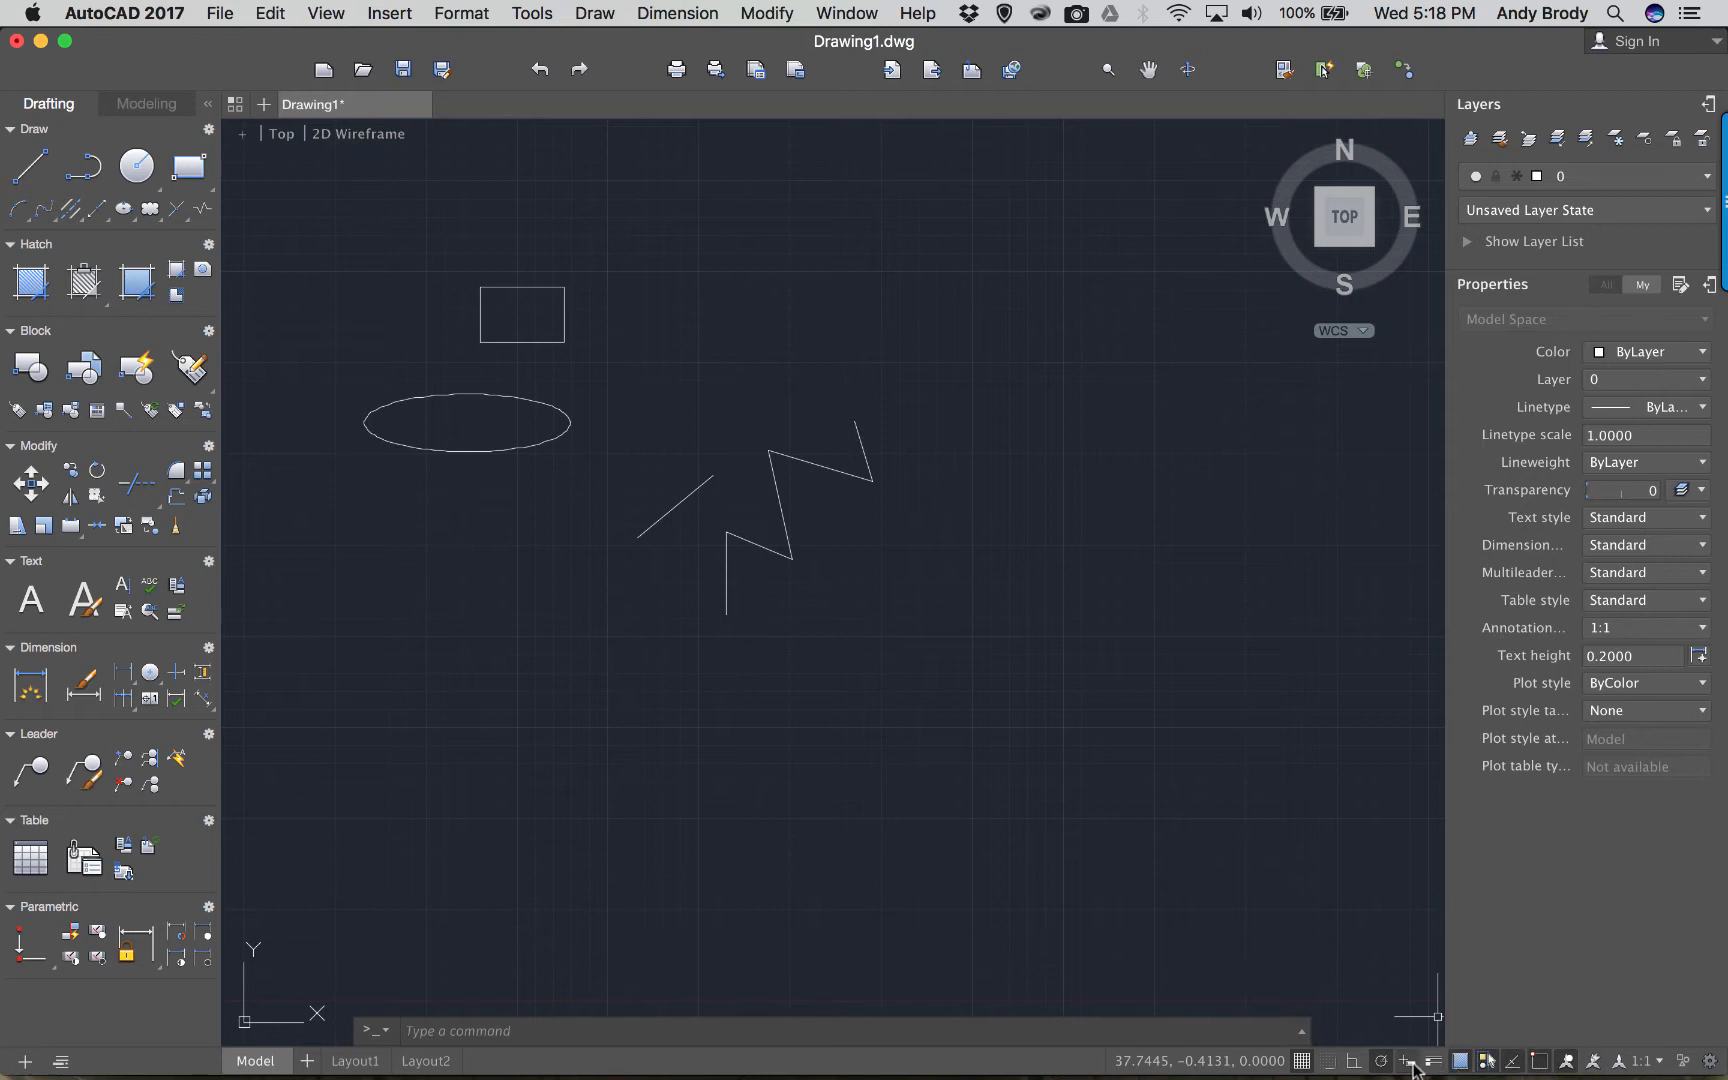
click(1303, 1062)
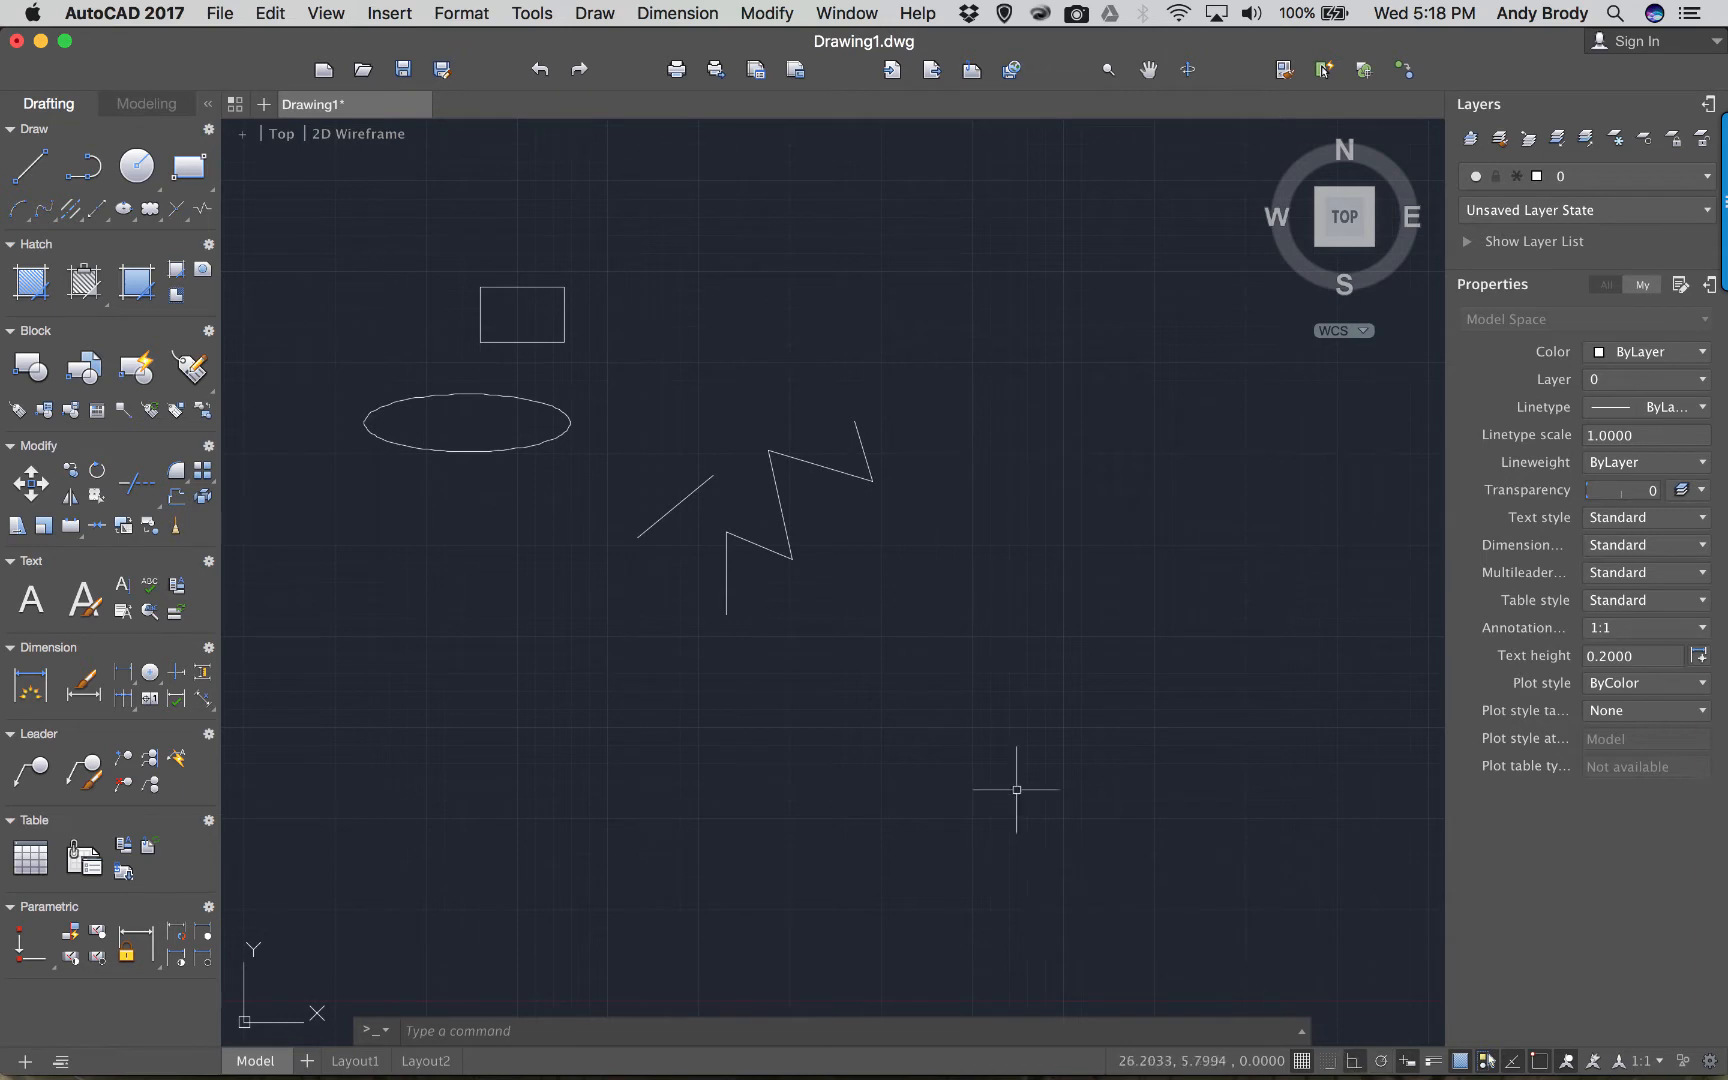
click(964, 687)
With the L command, draw a stepped chain of right-angled line segments beside the zigzag.
click(1137, 753)
text(l)
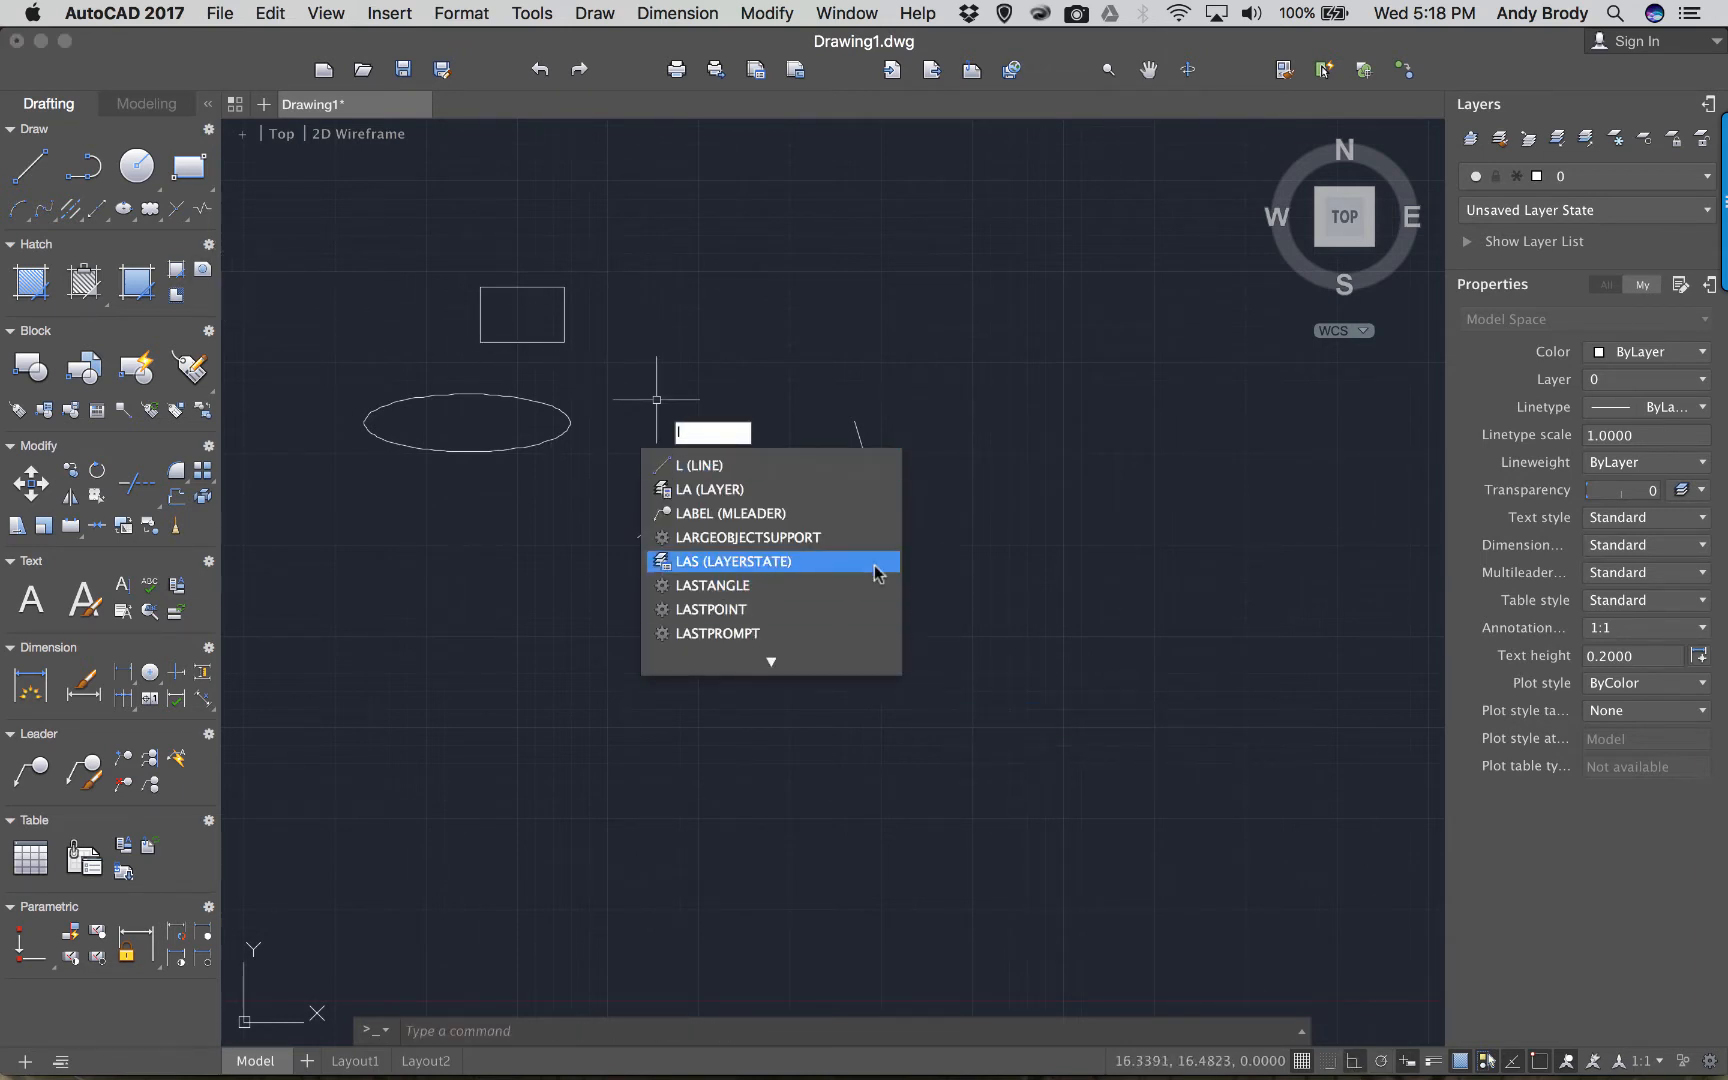
click(787, 465)
click(964, 647)
click(1087, 647)
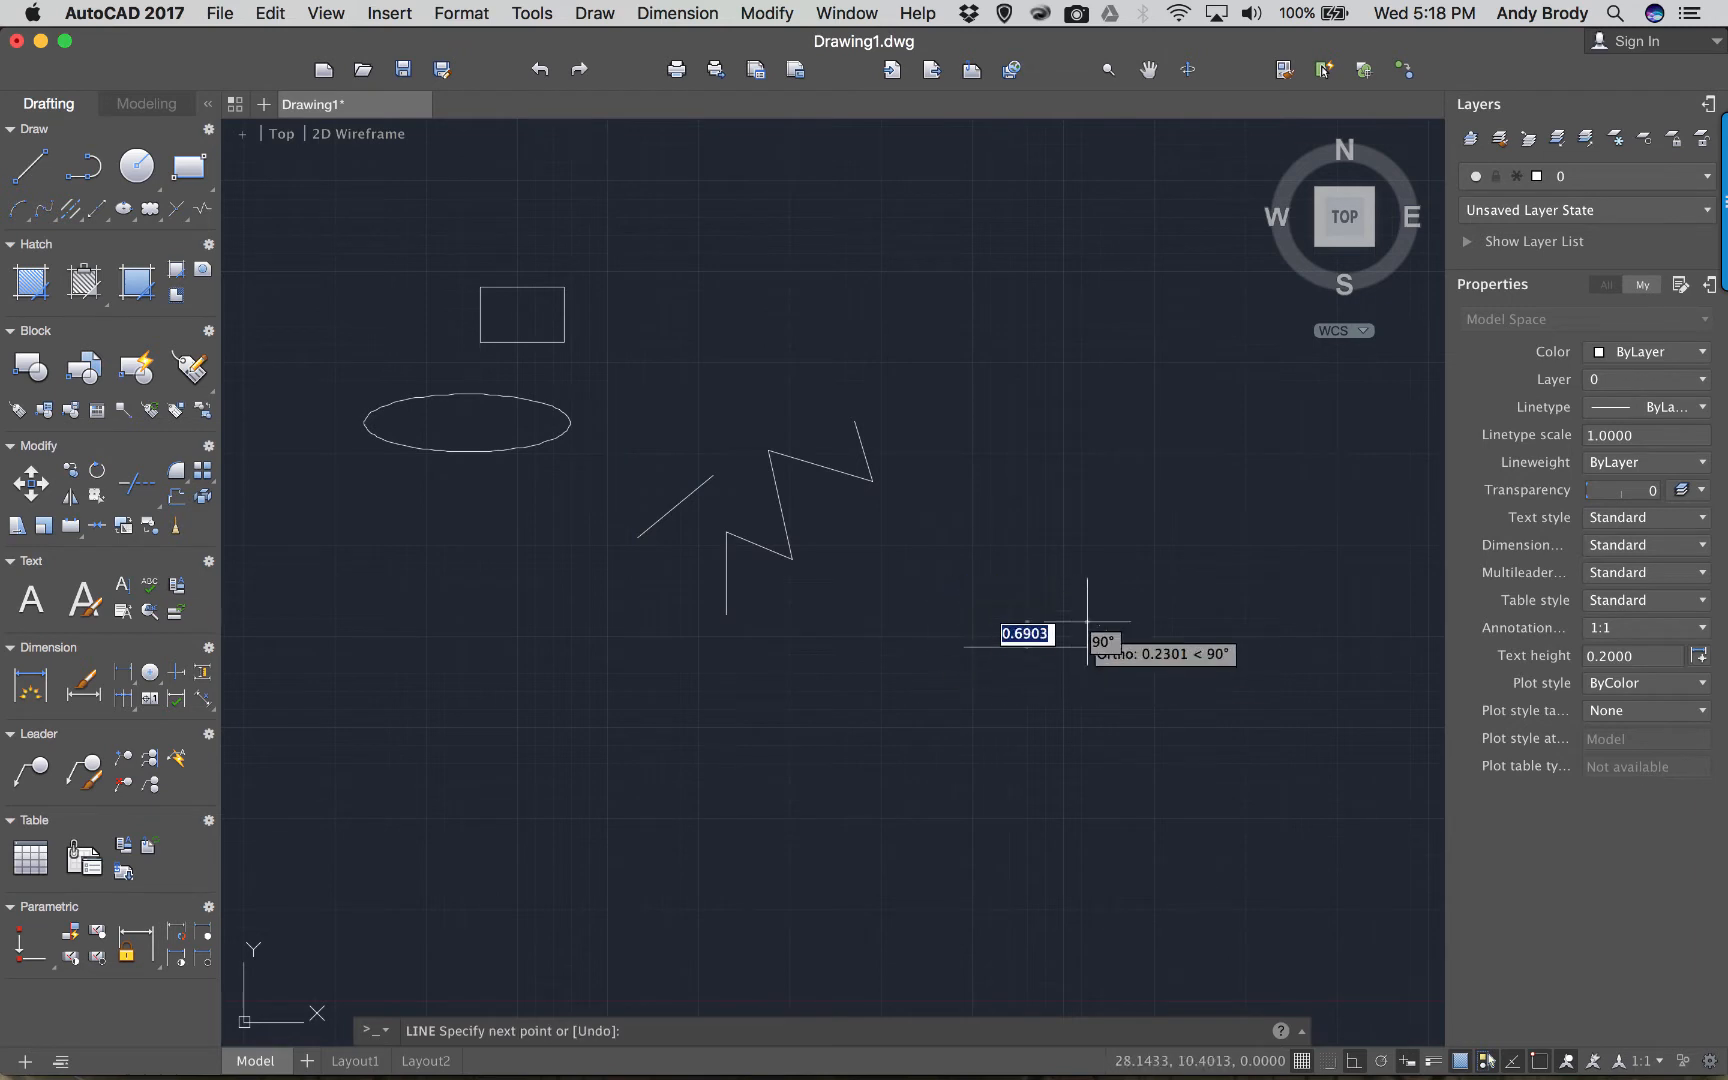
click(1087, 541)
click(1012, 541)
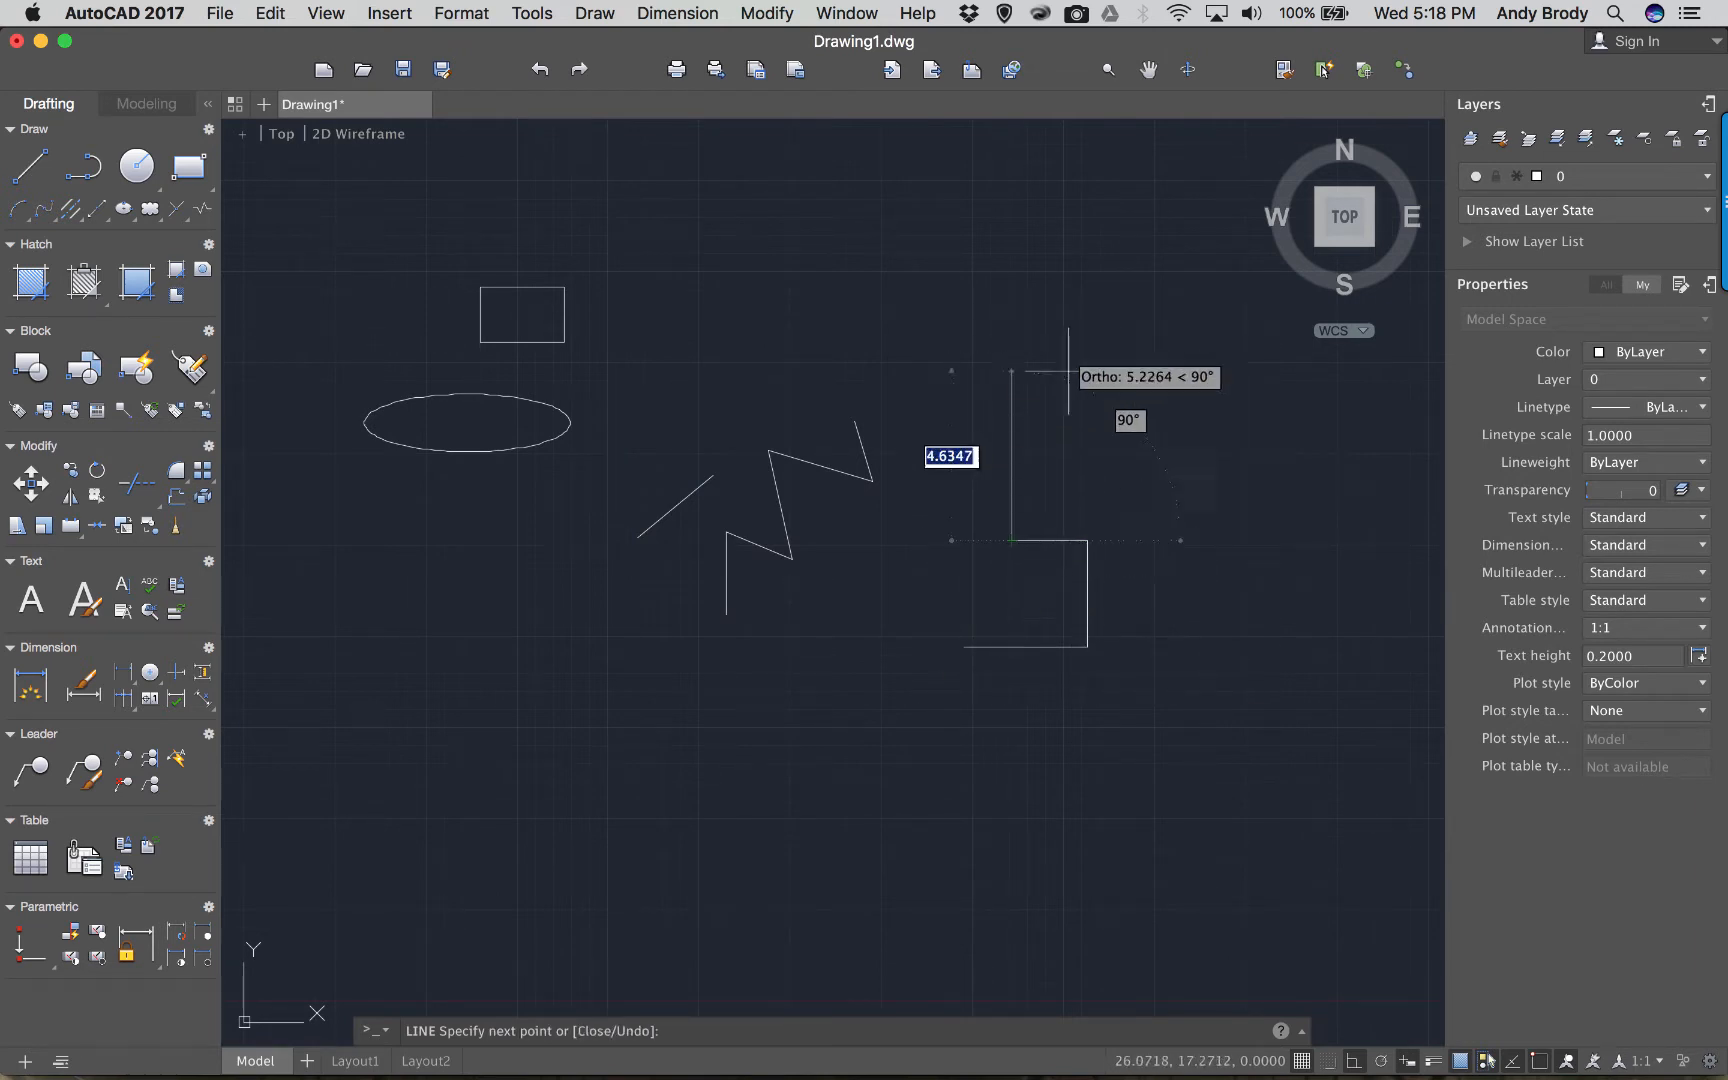
click(1165, 349)
click(1155, 352)
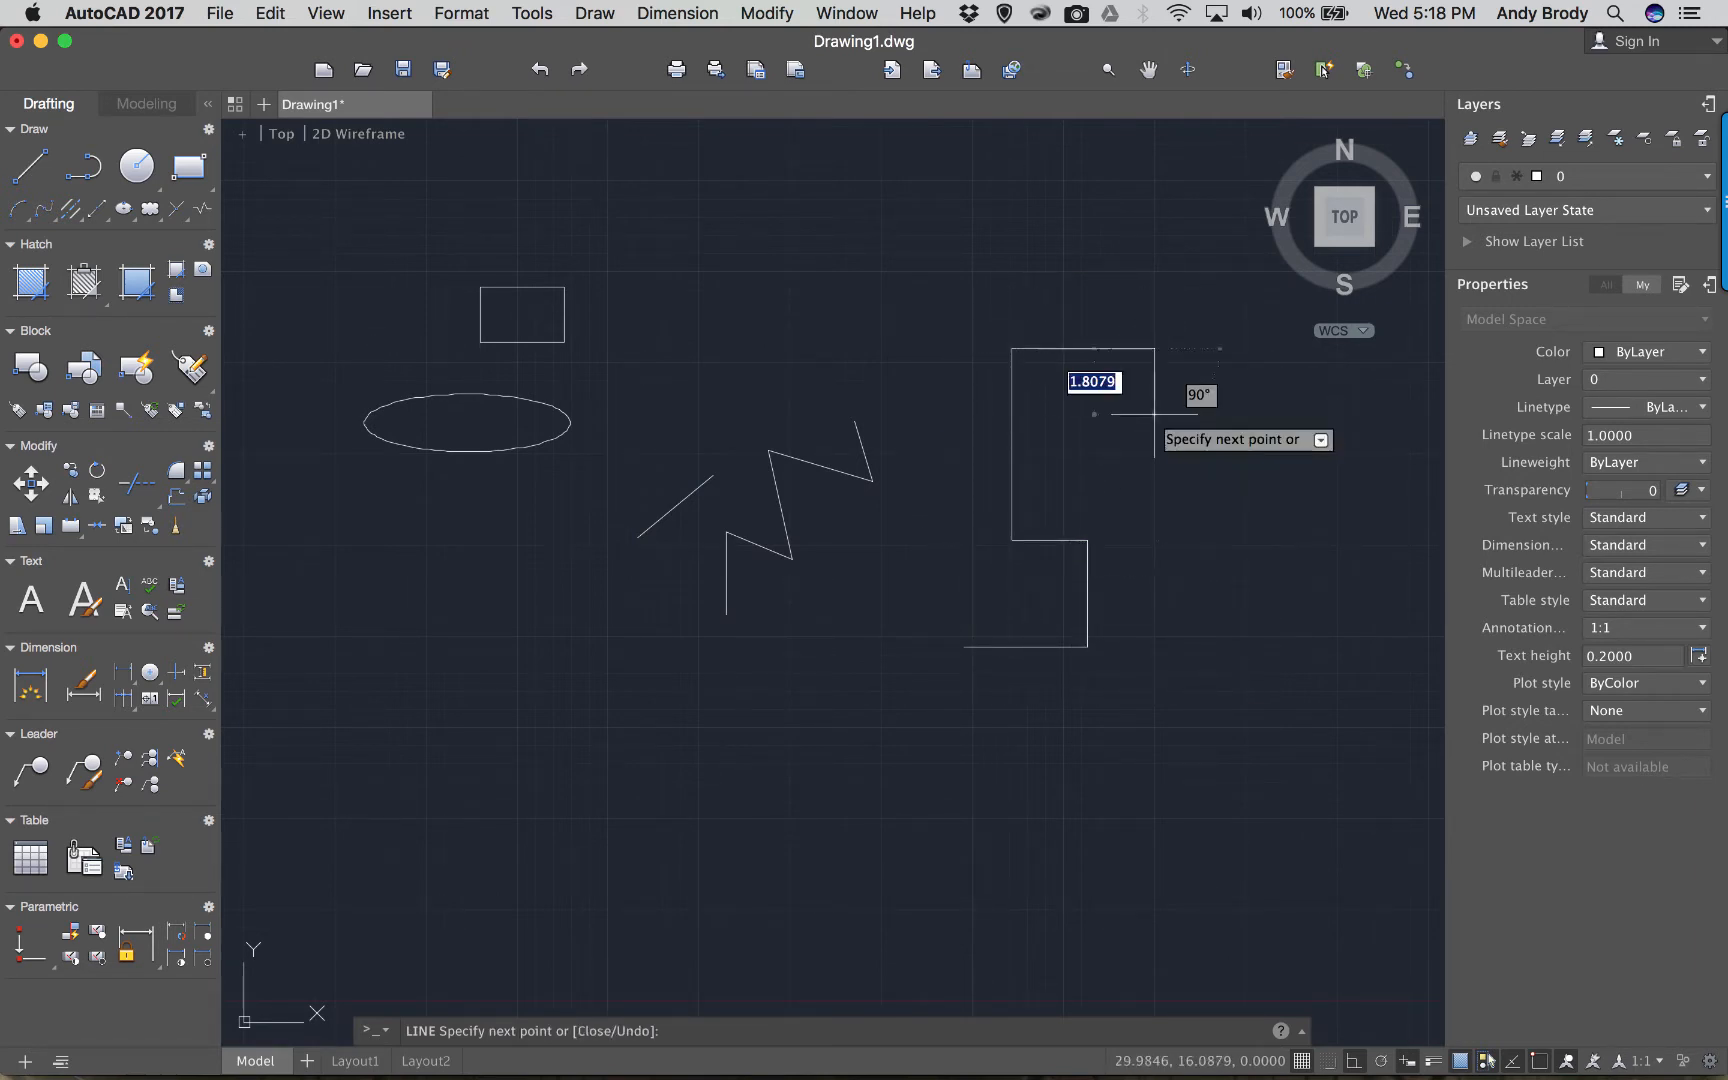
key(Escape)
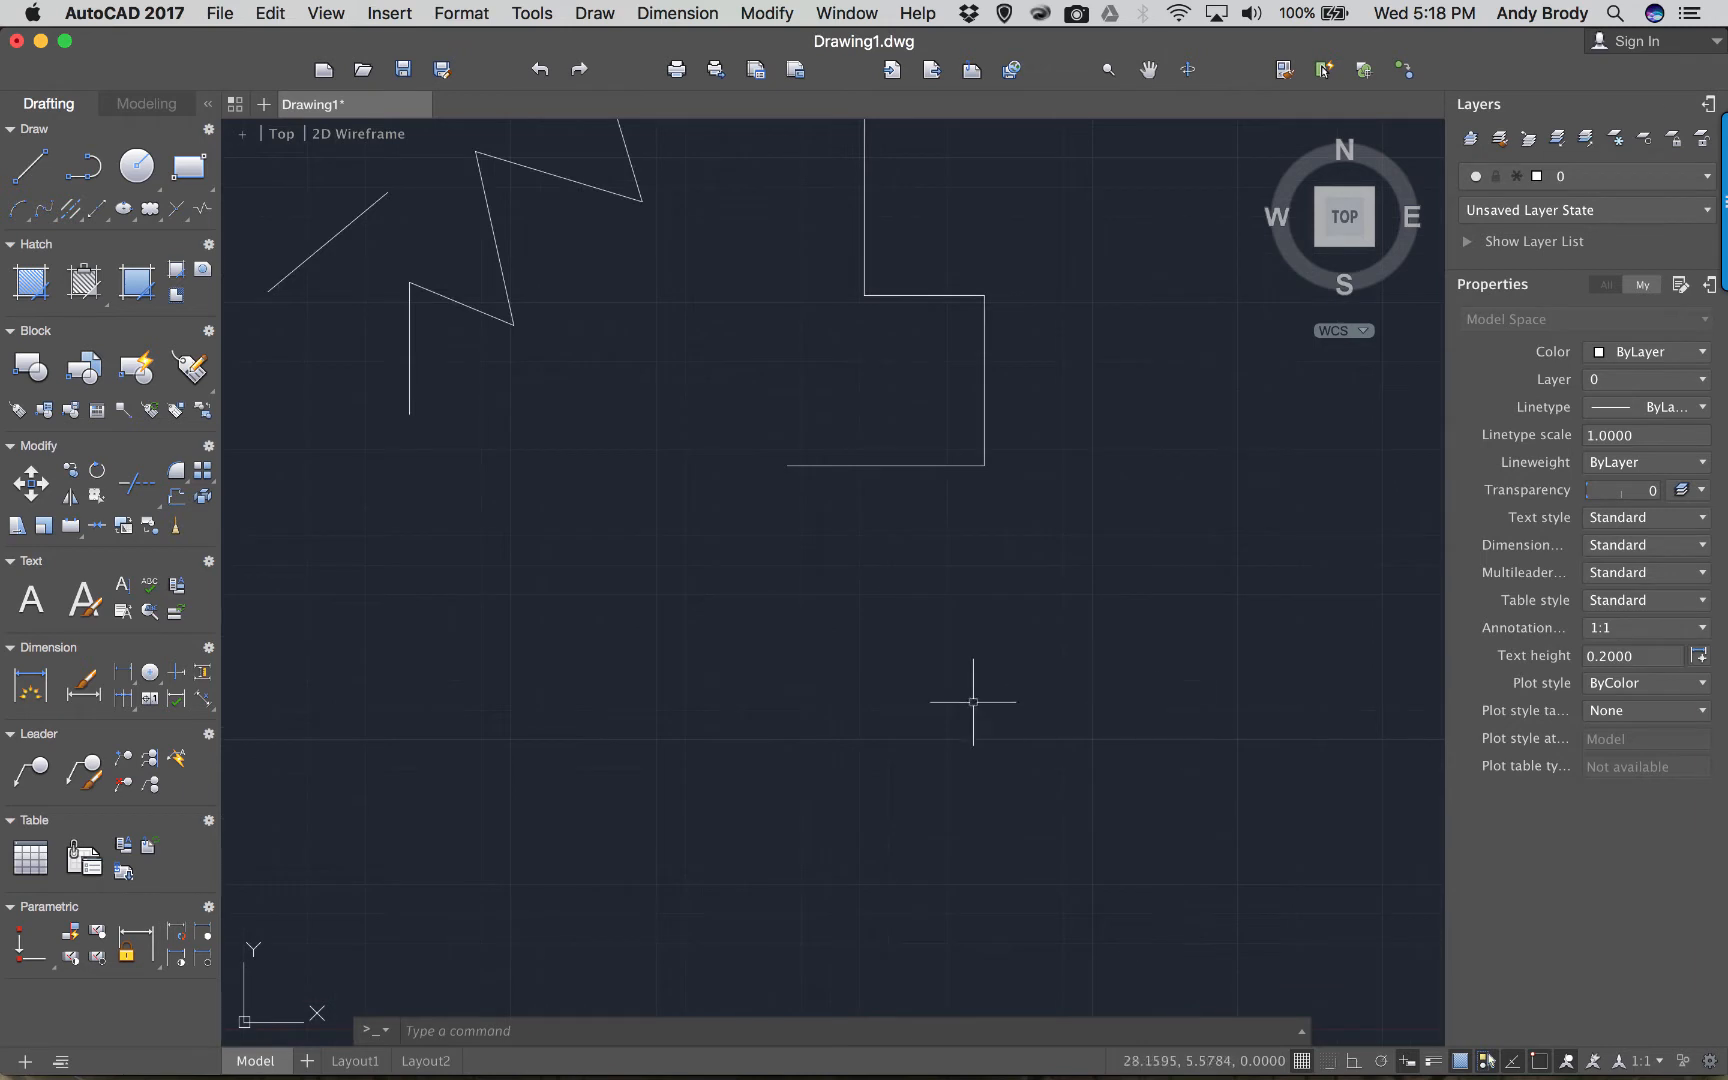
scroll(796, 660, down, 3)
middle_drag(795, 656, 945, 690)
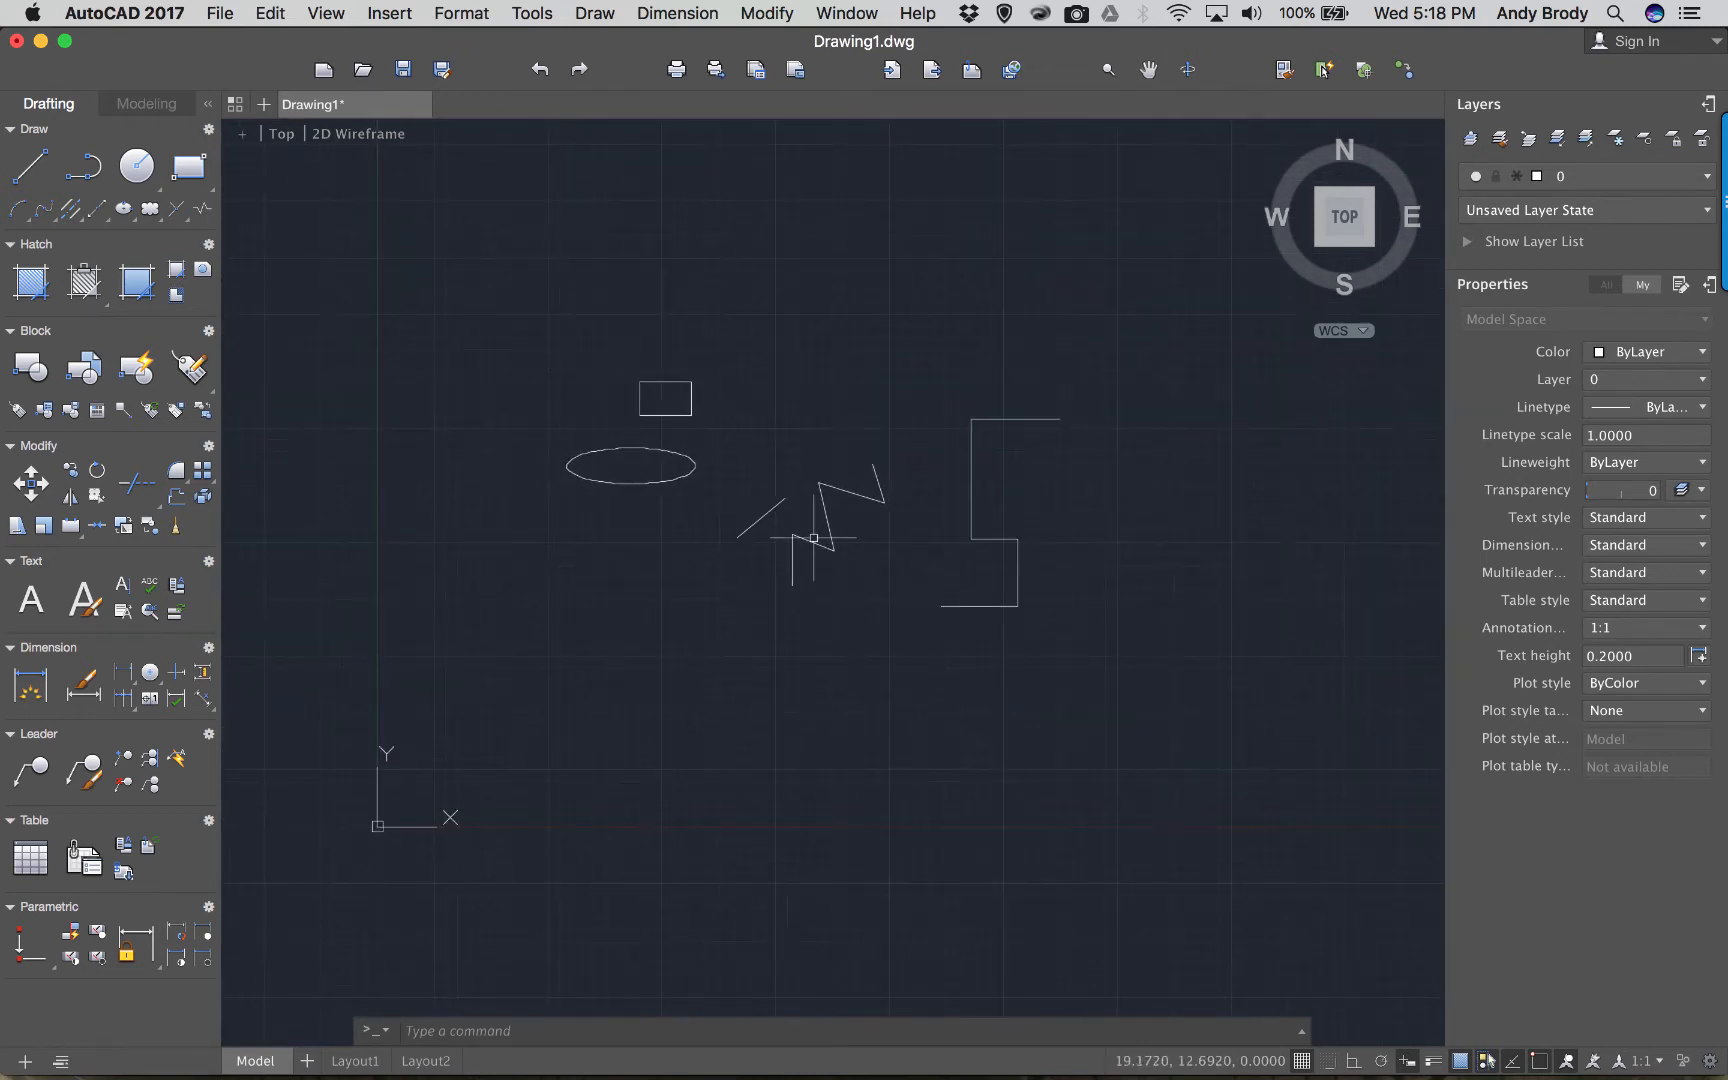
scroll(781, 492, up, 2)
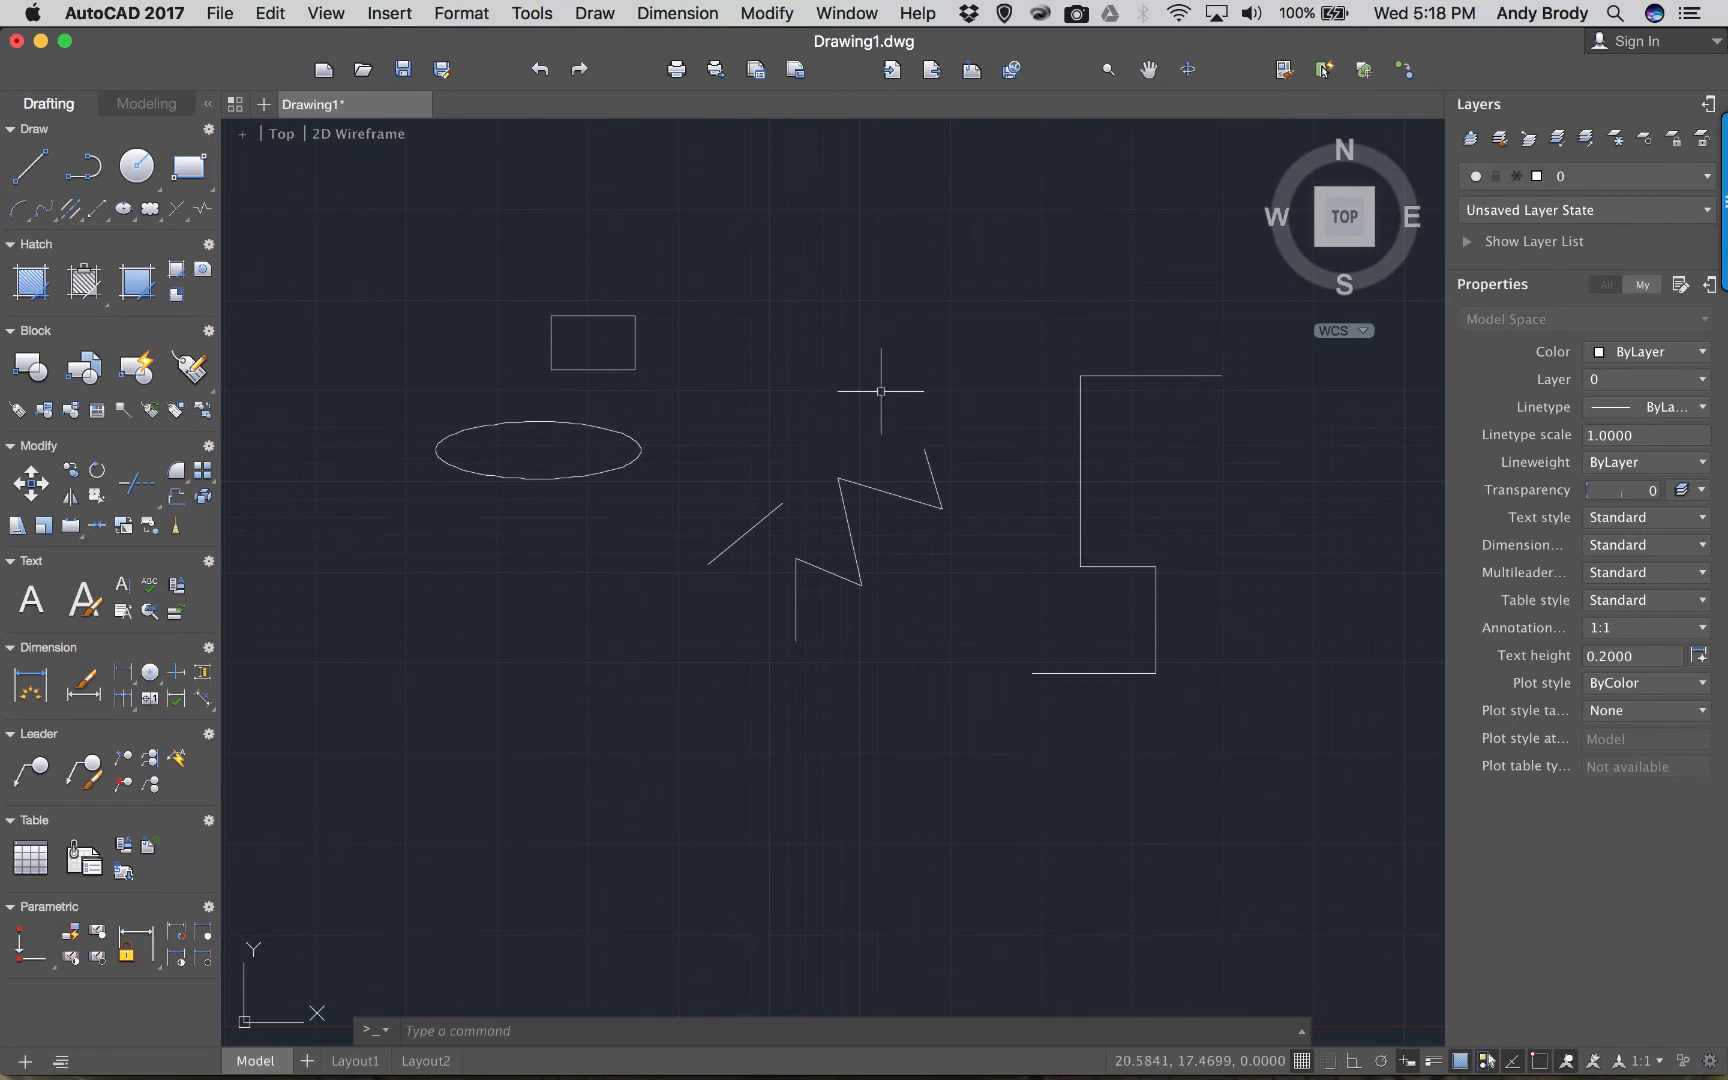
scroll(881, 391, up, 4)
scroll(881, 391, down, 6)
scroll(881, 391, up, 2)
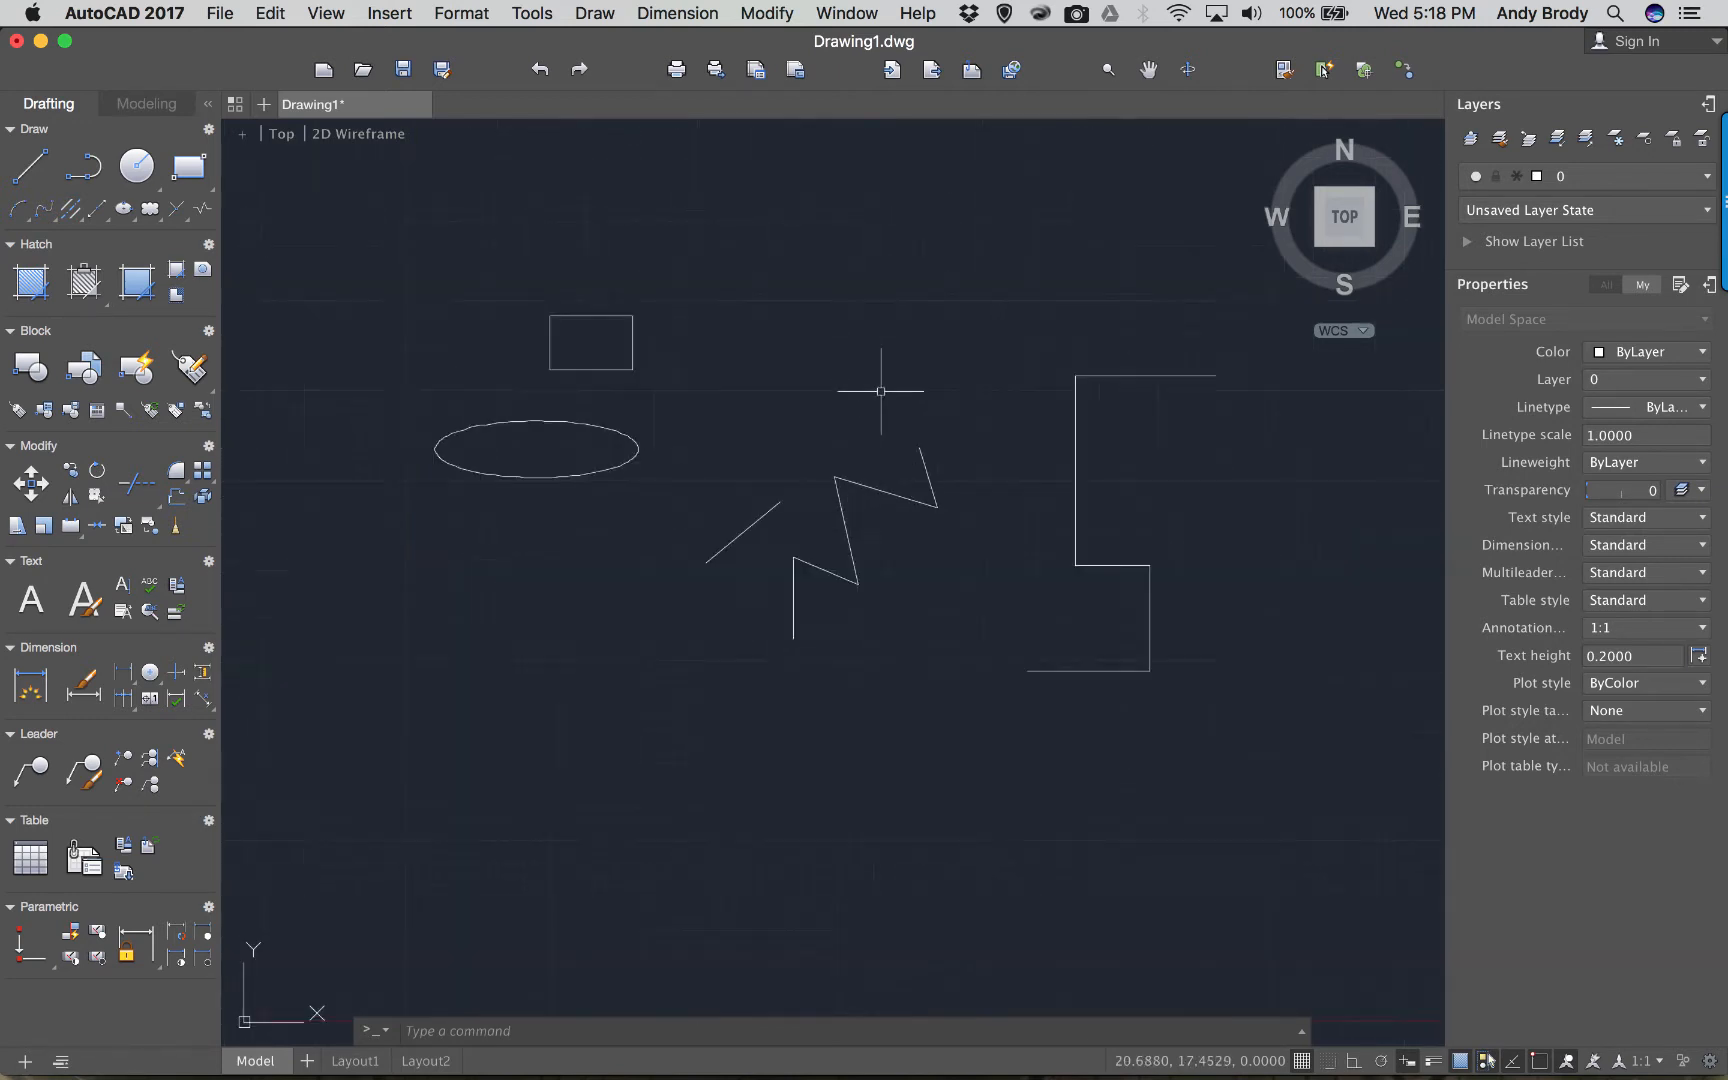
scroll(881, 391, up, 4)
scroll(881, 391, down, 2)
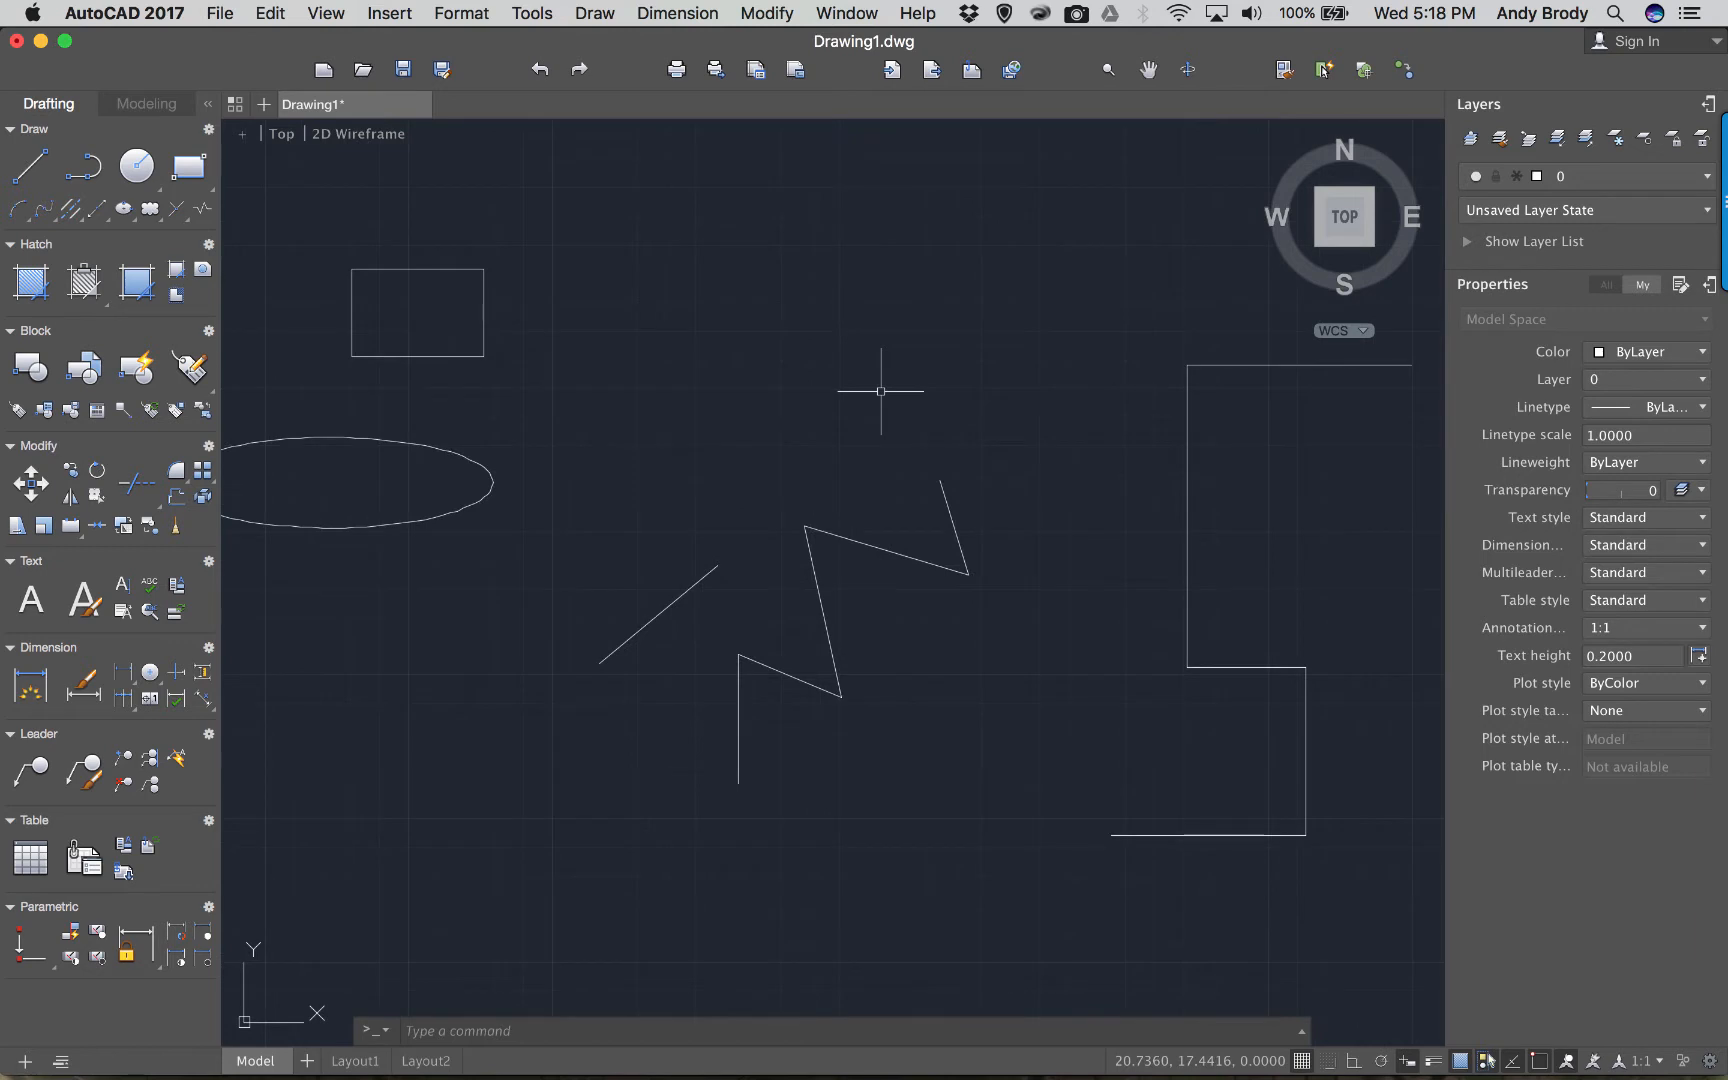
scroll(881, 391, down, 2)
scroll(850, 484, up, 6)
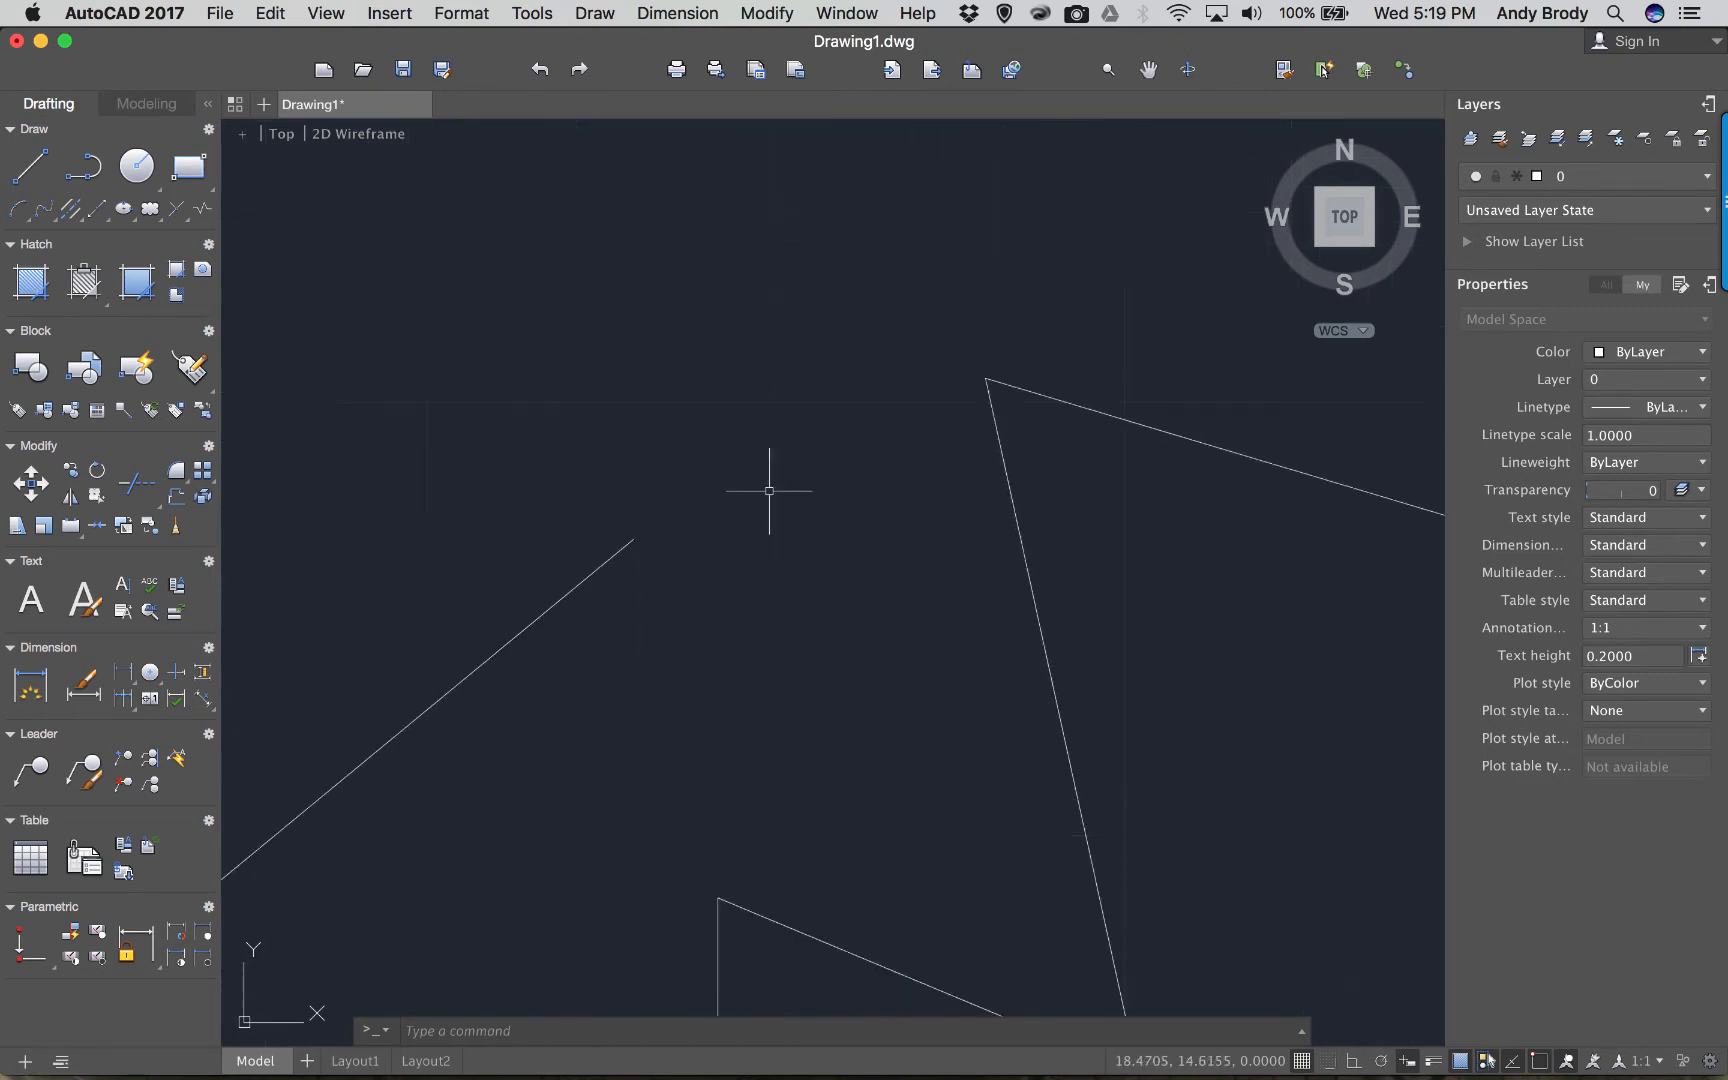
Snap the diagonal line's upper end onto the zigzag's peak.
click(632, 542)
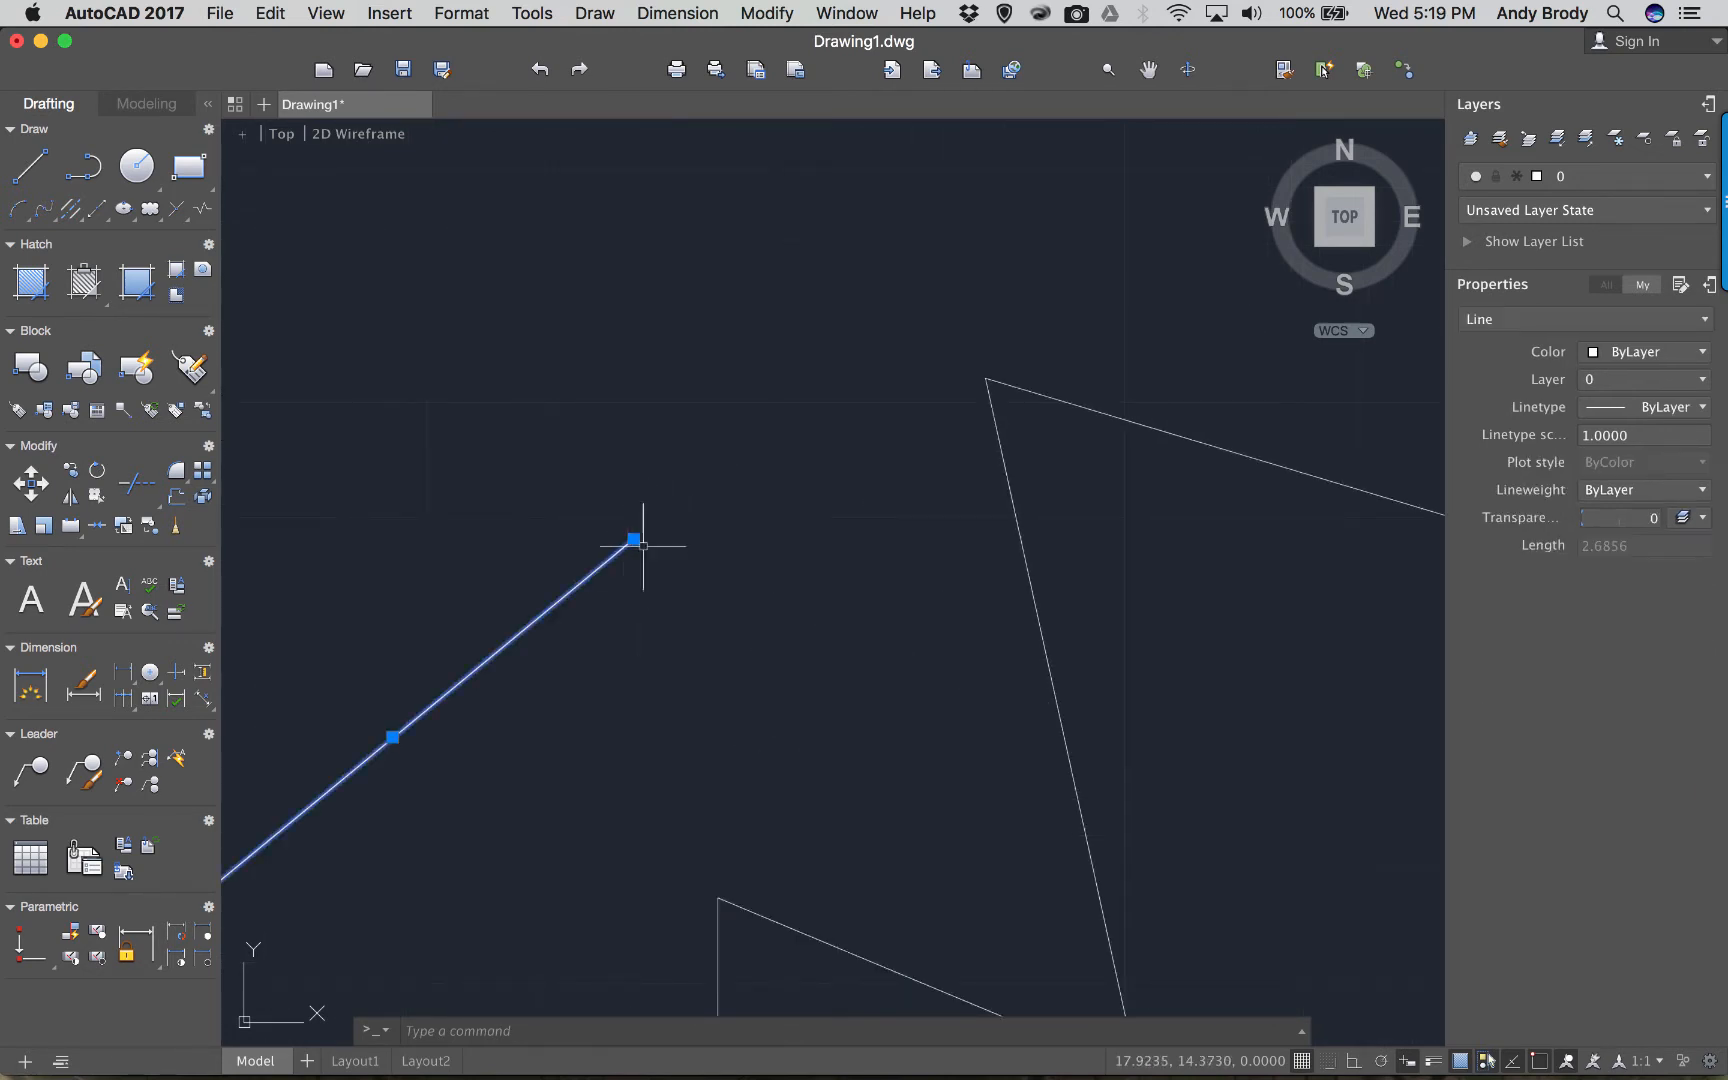
click(634, 539)
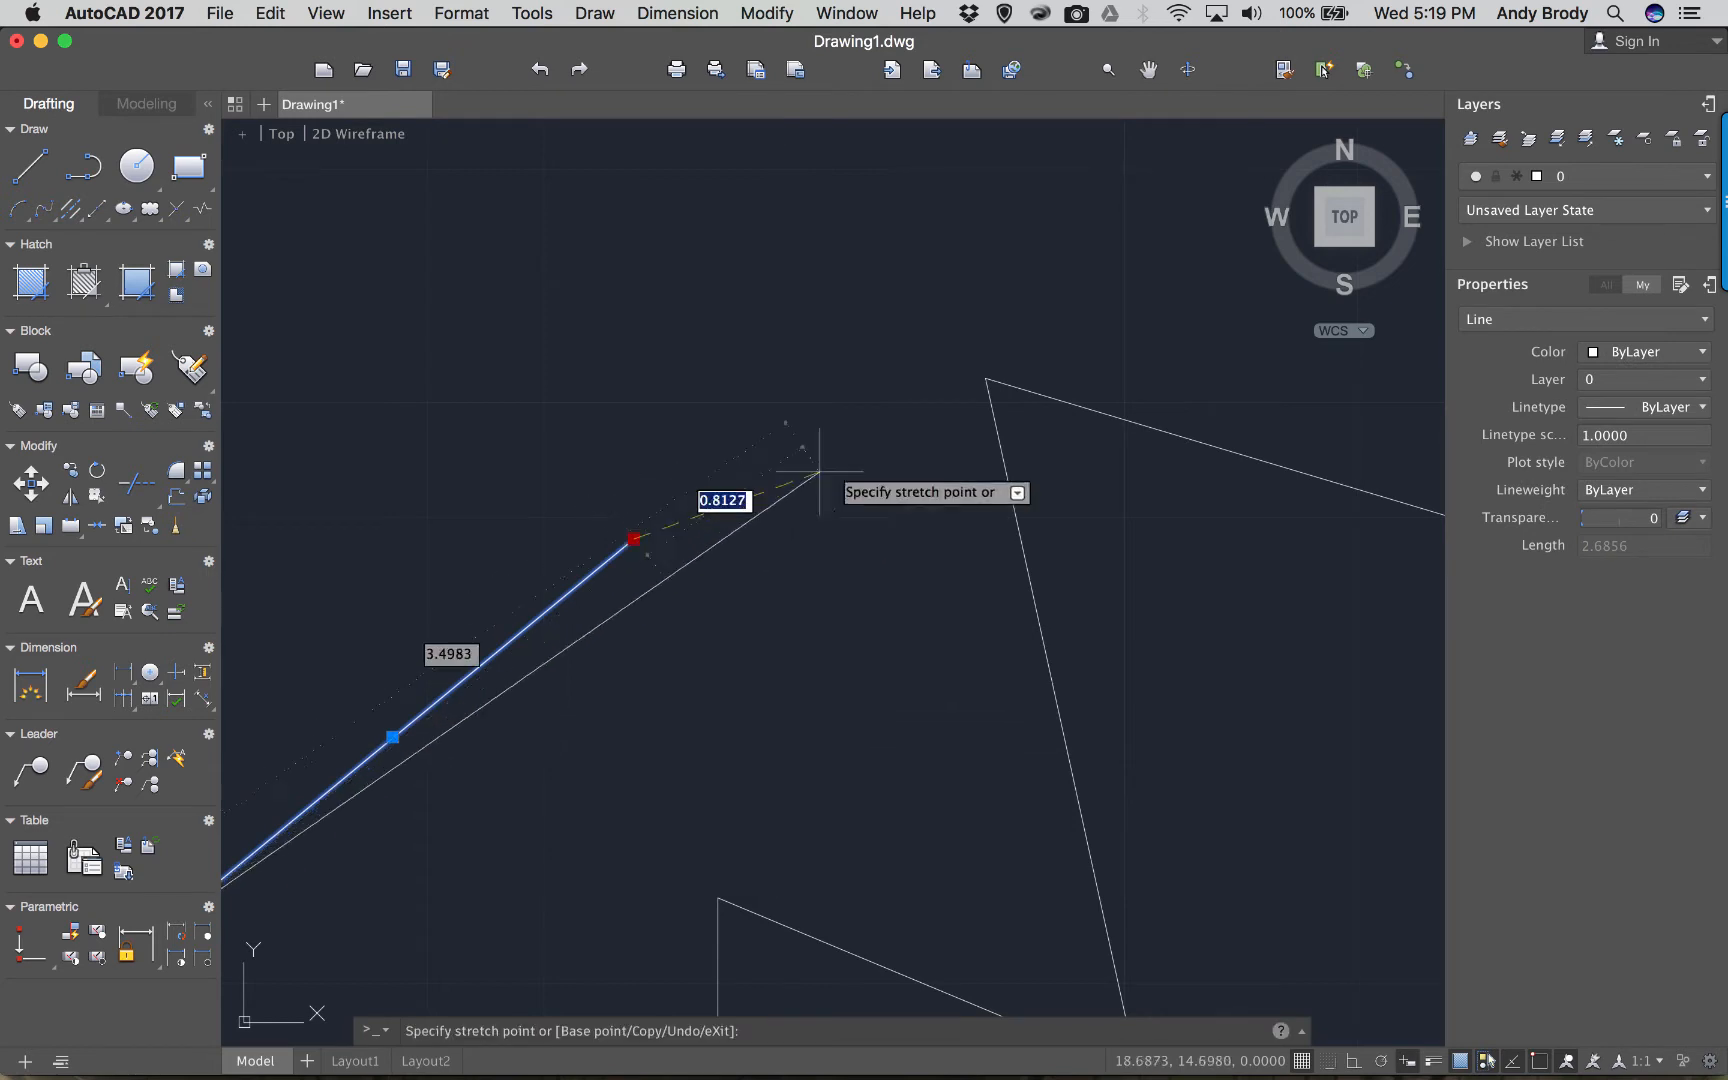
click(986, 379)
scroll(868, 529, down, 4)
scroll(902, 482, down, 3)
scroll(869, 537, up, 3)
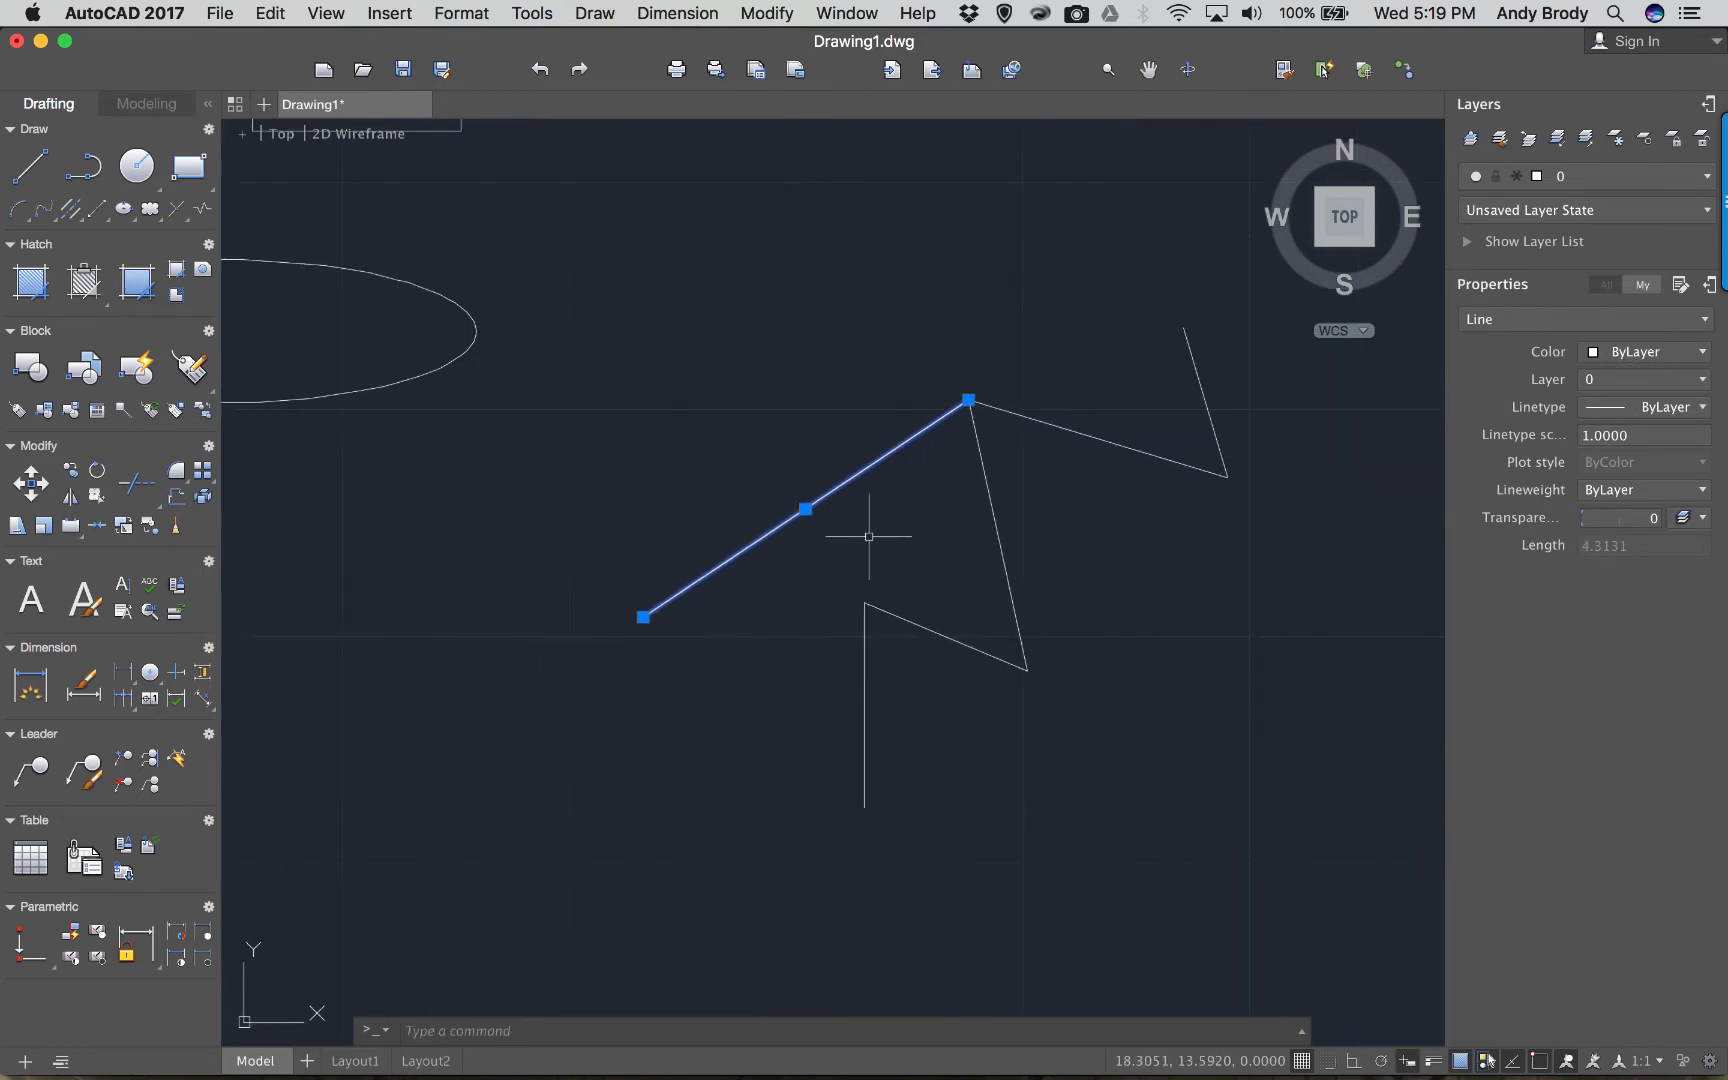
Snap the line's lower end onto the zigzag's corner, closing the triangle, and recentre the view.
click(643, 617)
scroll(798, 540, up, 5)
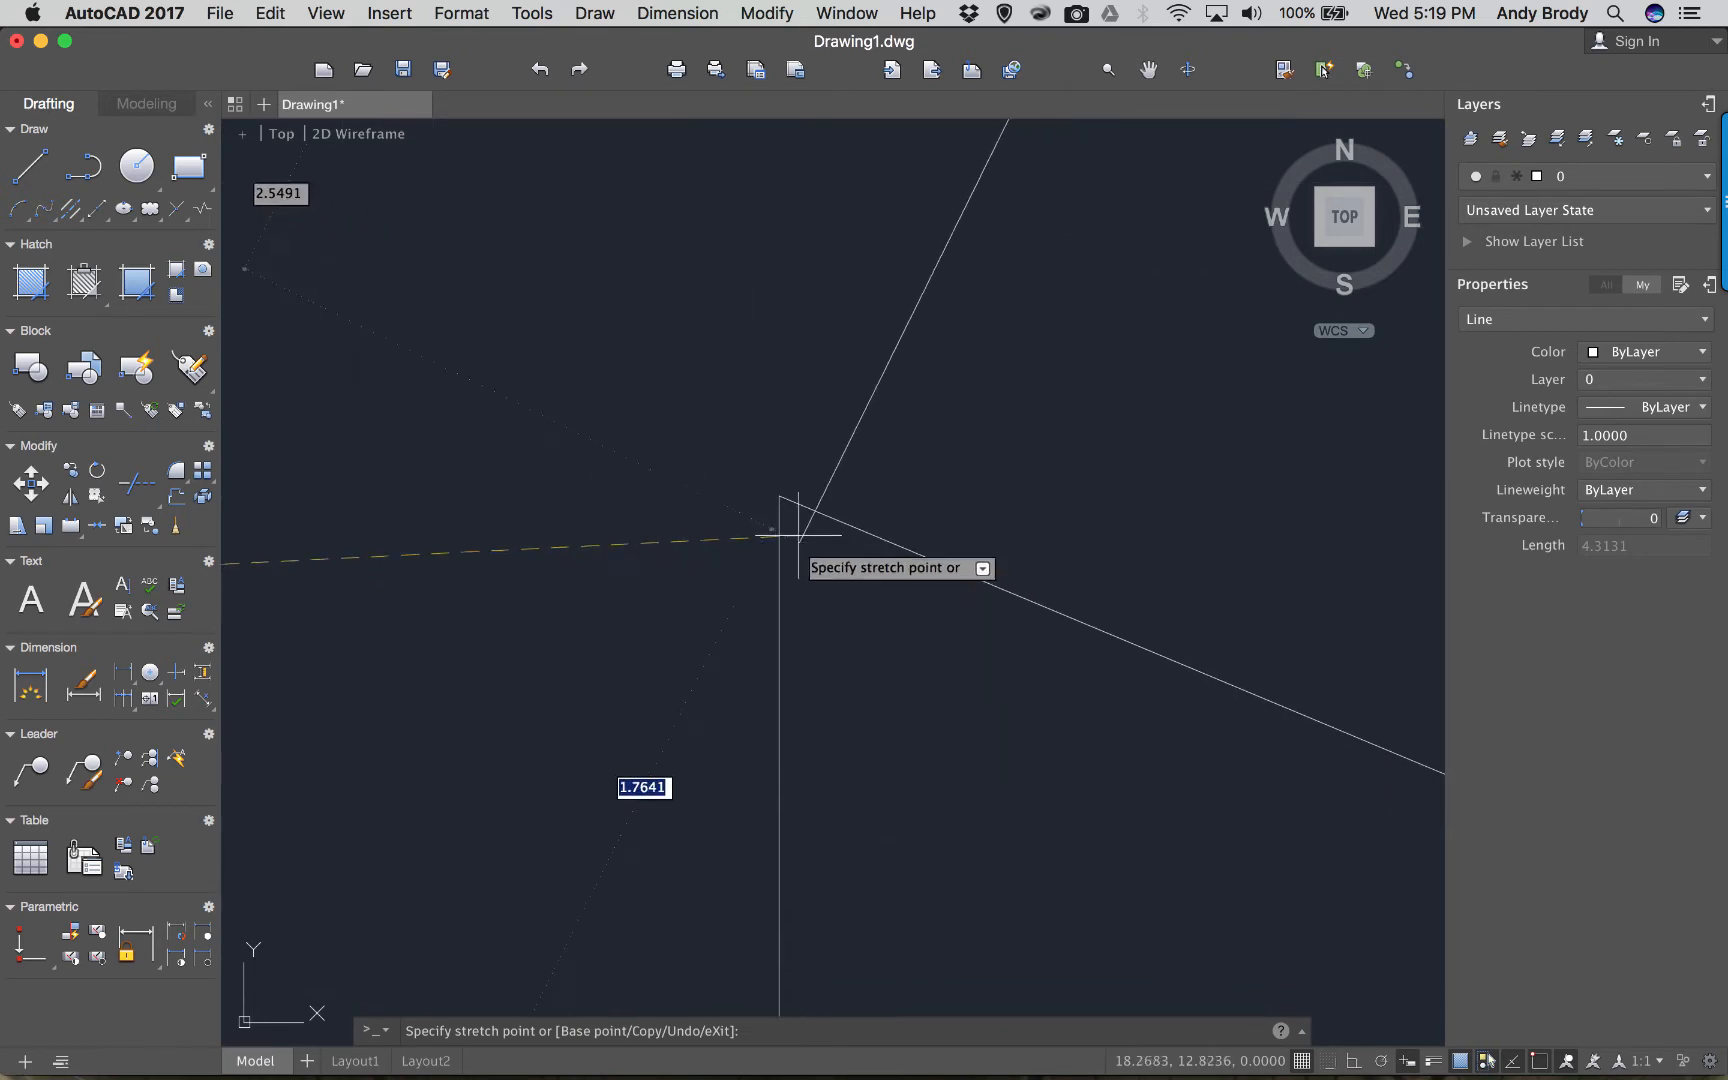
click(789, 497)
scroll(898, 597, down, 3)
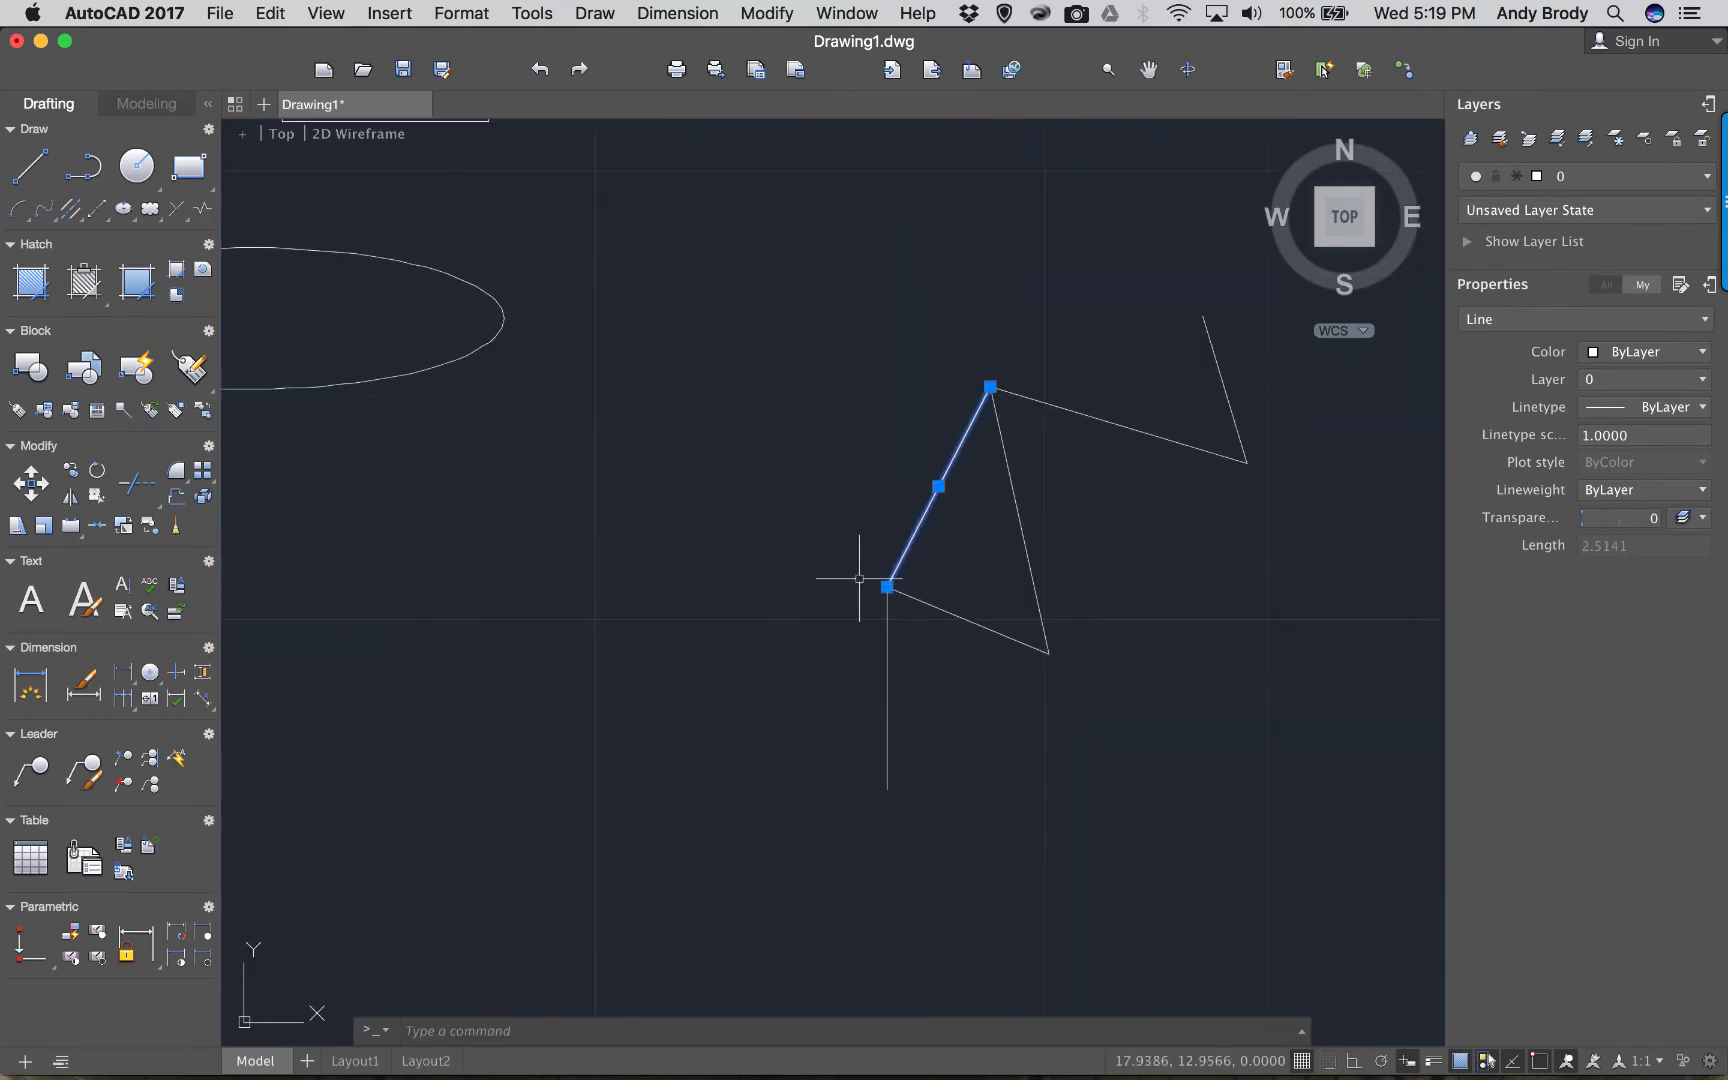
key(Escape)
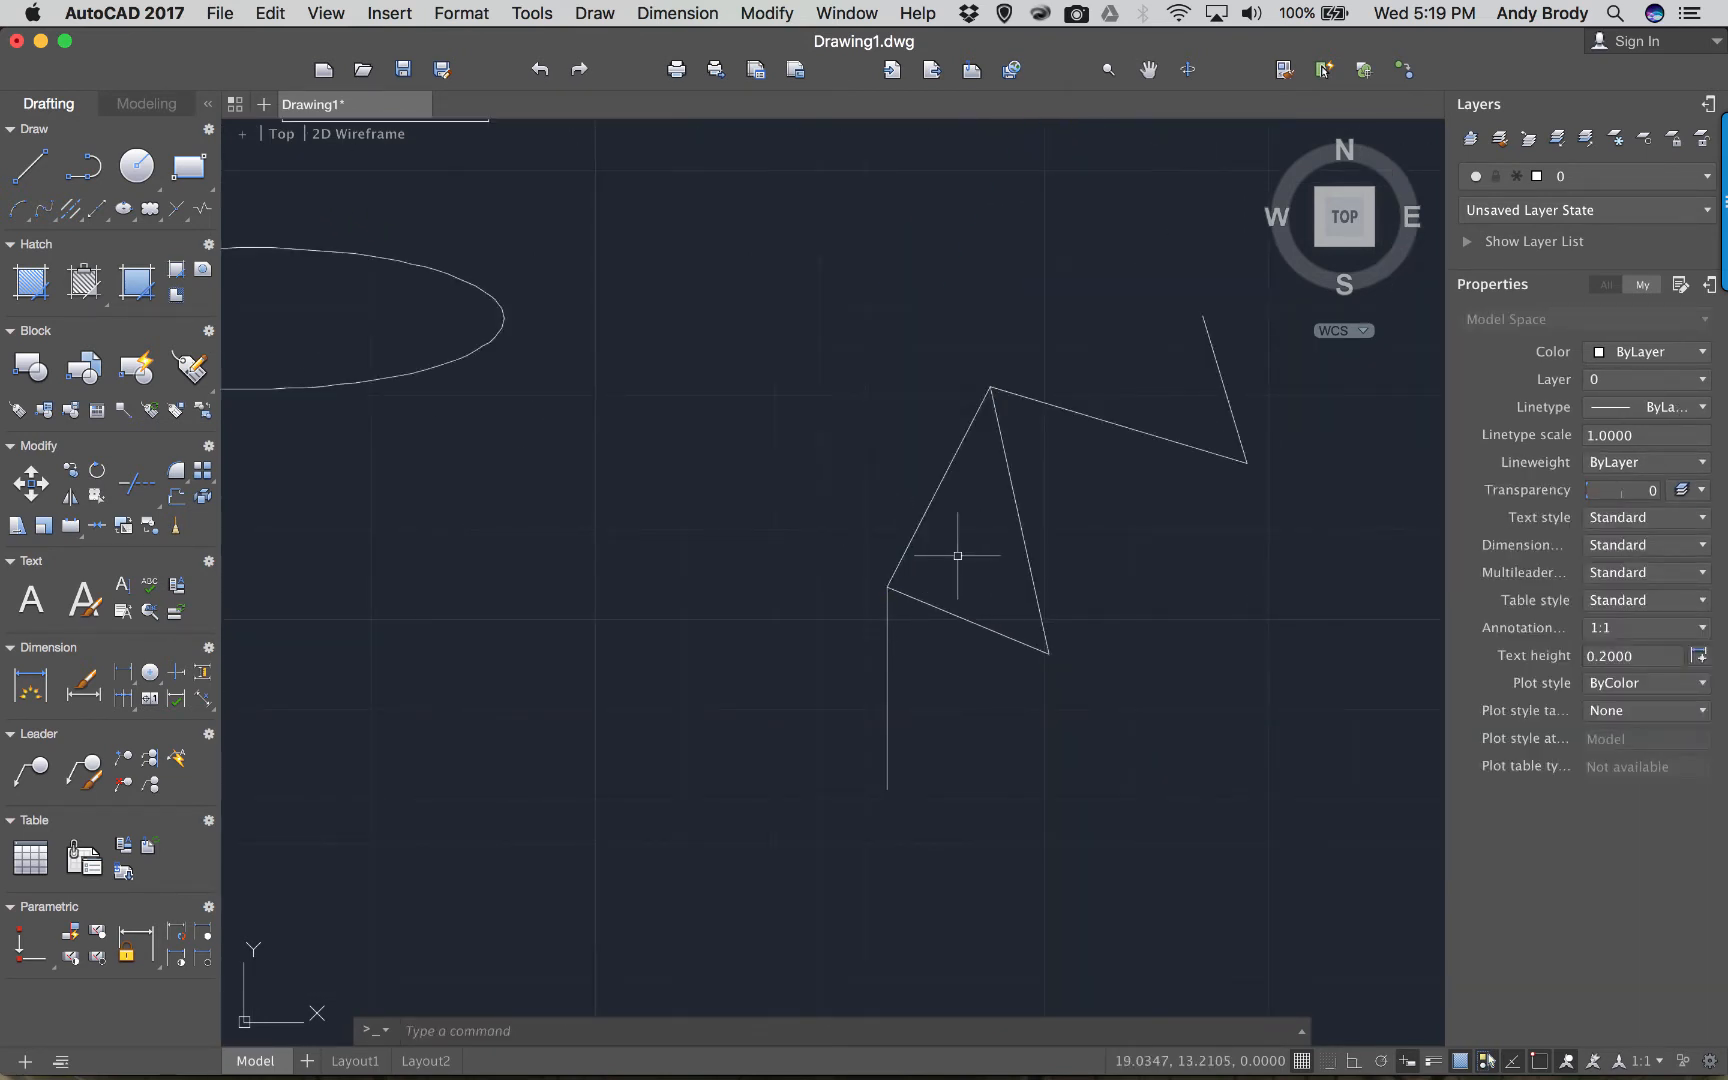
scroll(955, 555, up, 3)
mouse_move(953, 555)
middle_down()
mouse_move(671, 521)
mouse_move(990, 601)
mouse_move(771, 594)
mouse_move(841, 598)
mouse_move(945, 536)
mouse_move(784, 530)
mouse_move(933, 594)
mouse_move(968, 505)
mouse_move(808, 591)
mouse_move(829, 598)
mouse_move(762, 578)
middle_up()
scroll(802, 532, up, 4)
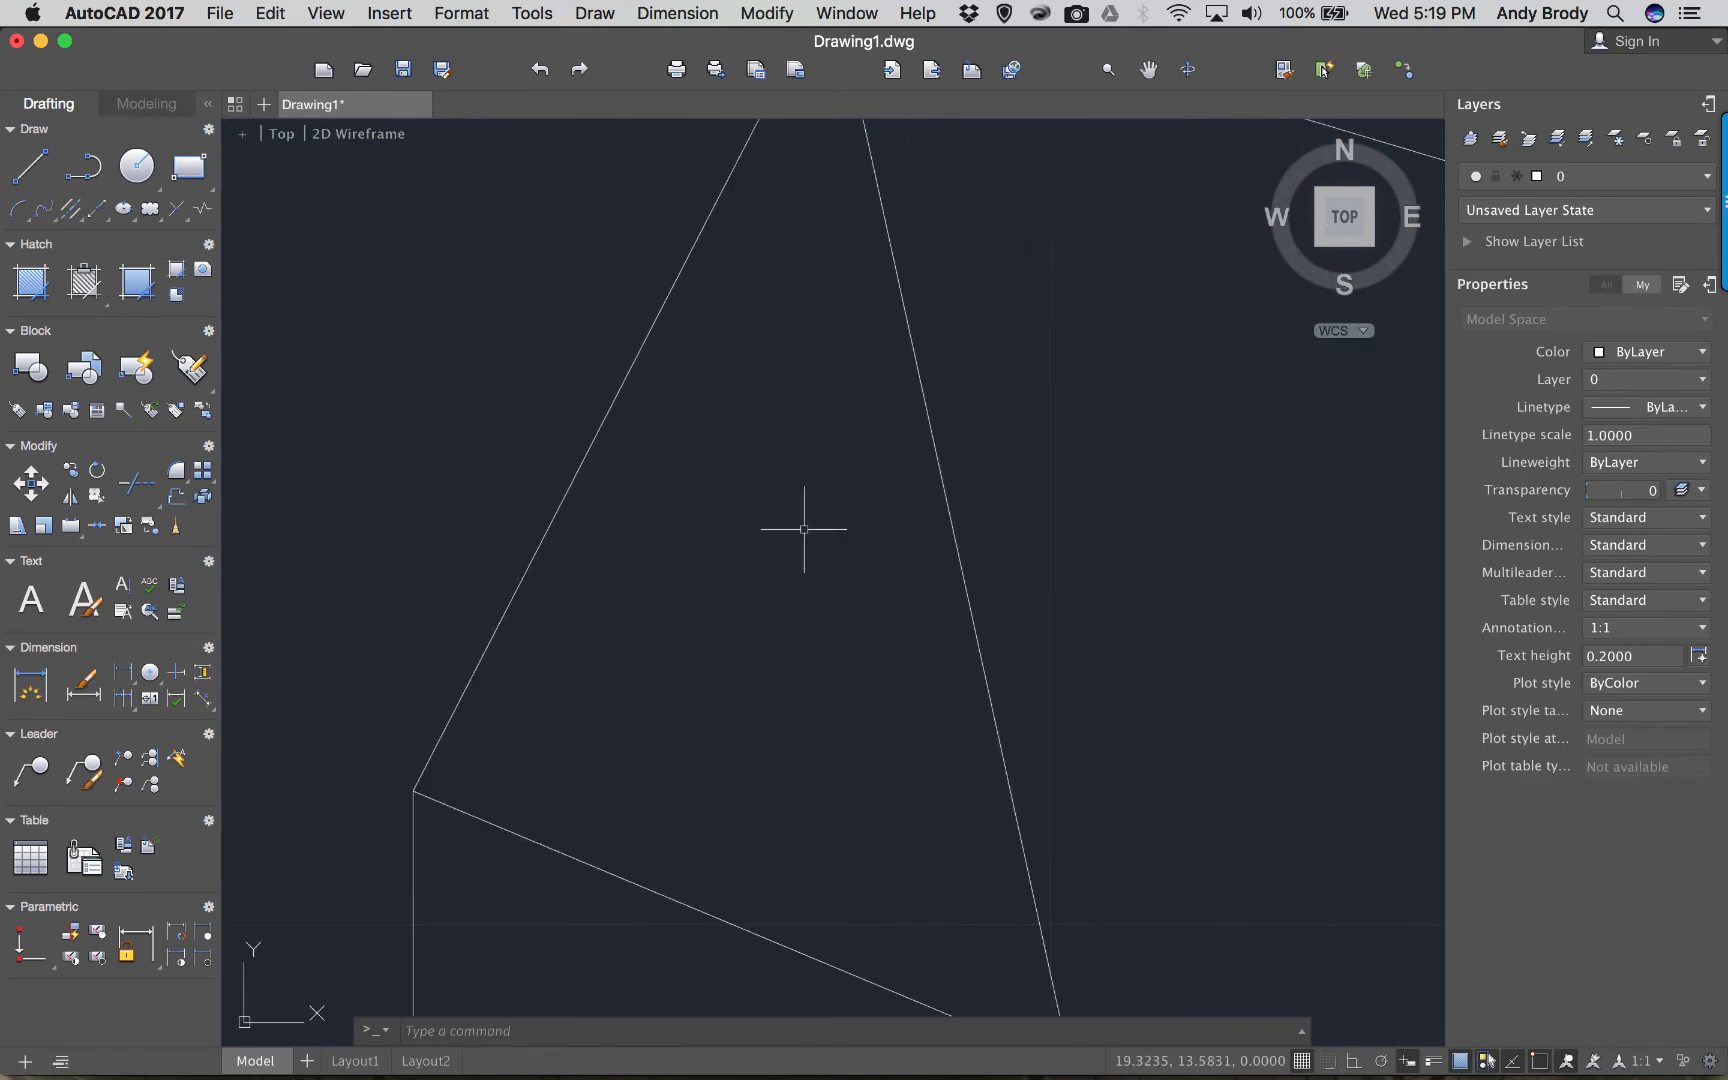
scroll(802, 532, down, 4)
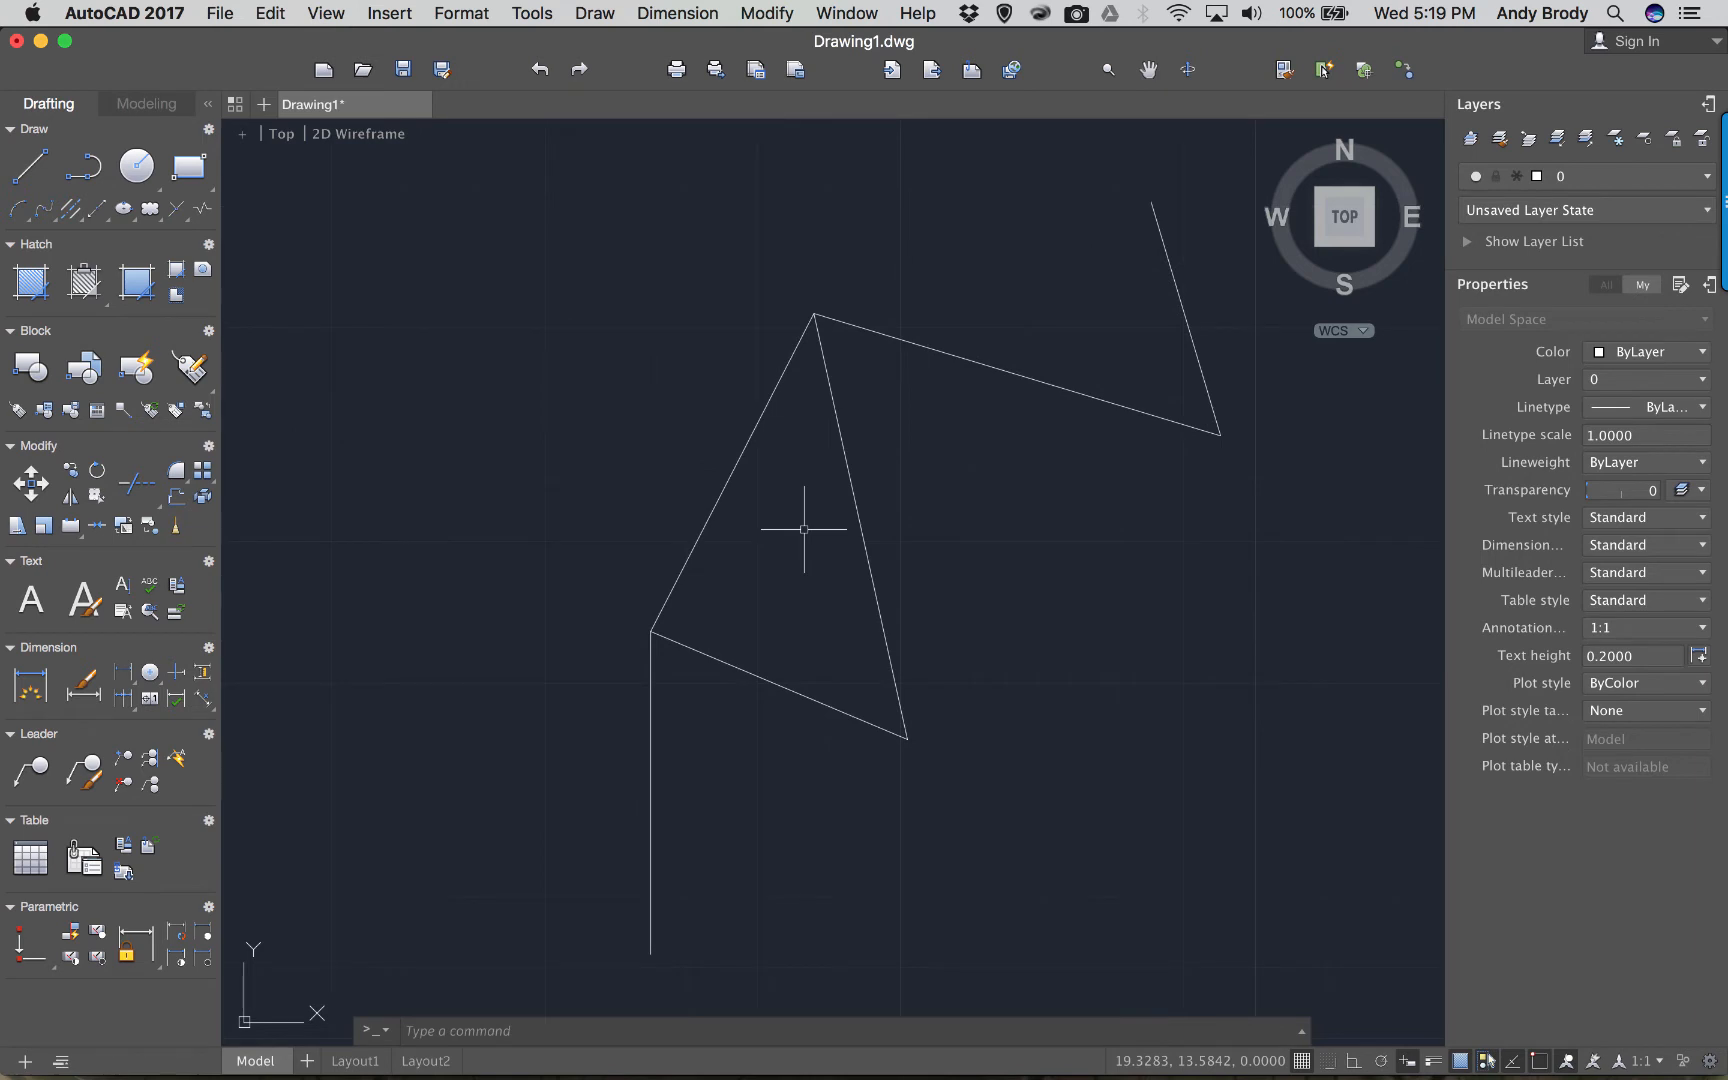
mouse_move(803, 530)
middle_down()
mouse_move(864, 559)
mouse_move(763, 515)
middle_up()
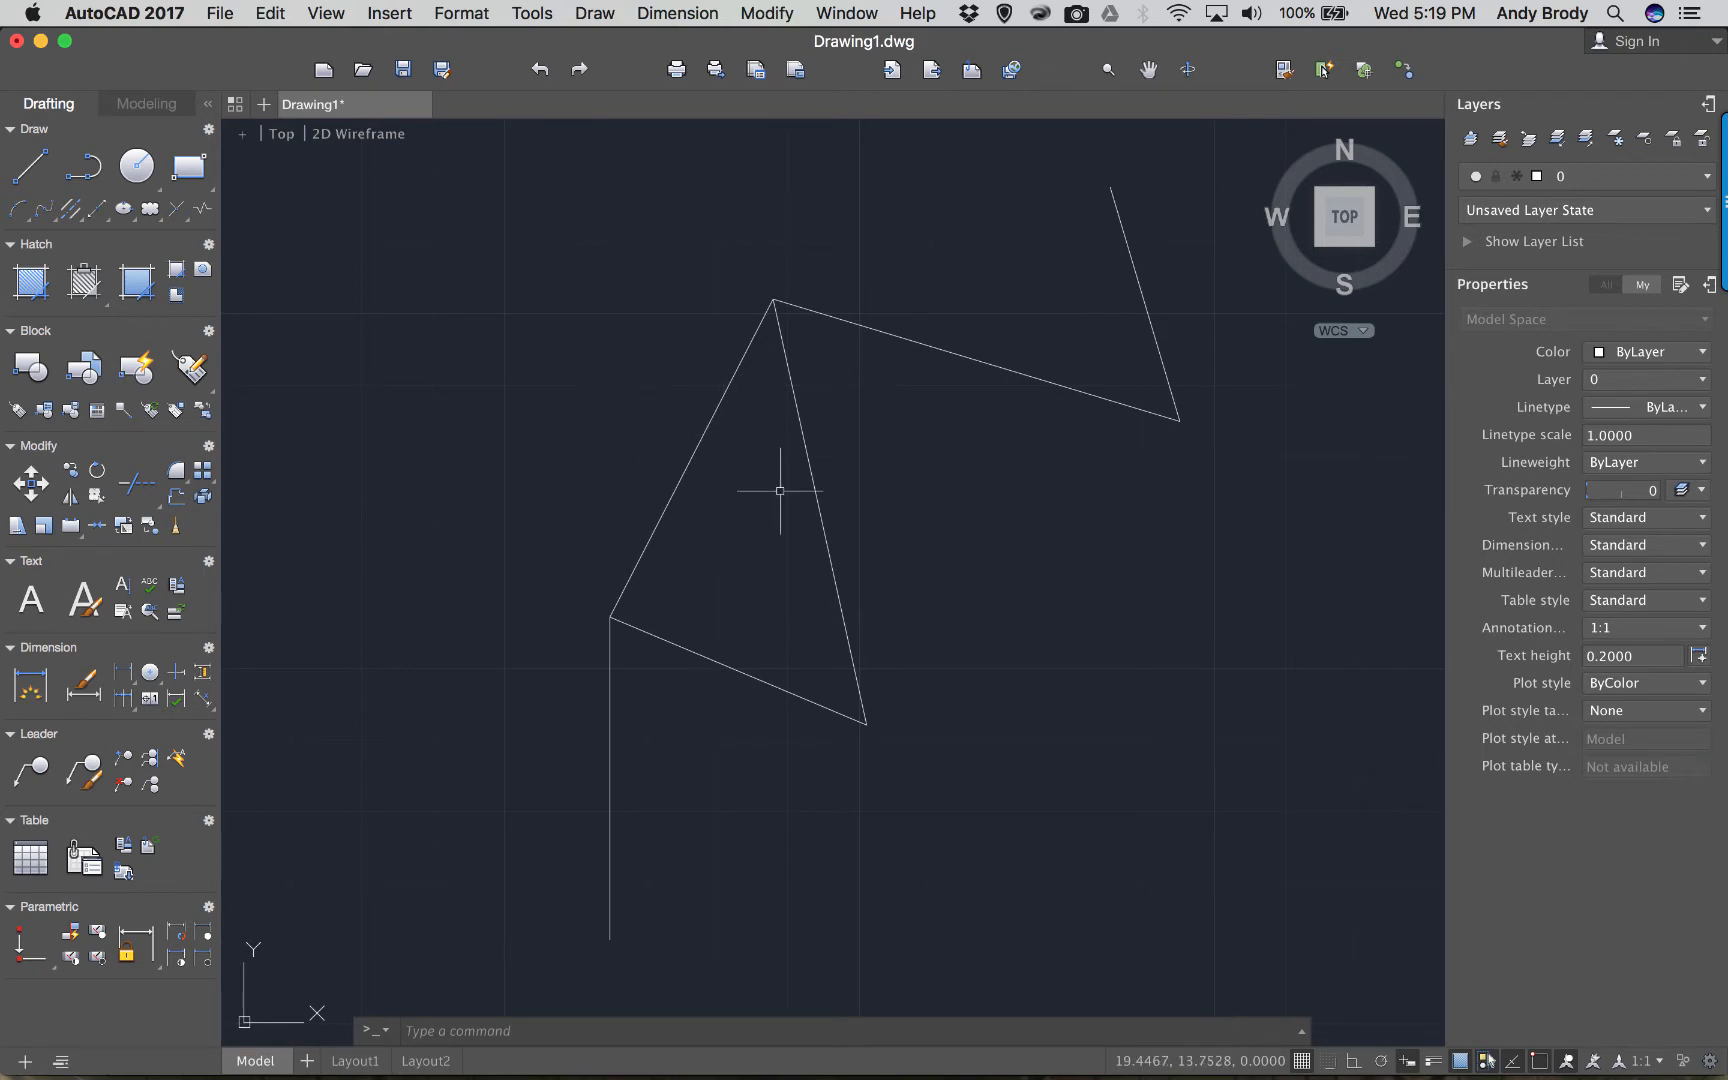
scroll(890, 585, down, 5)
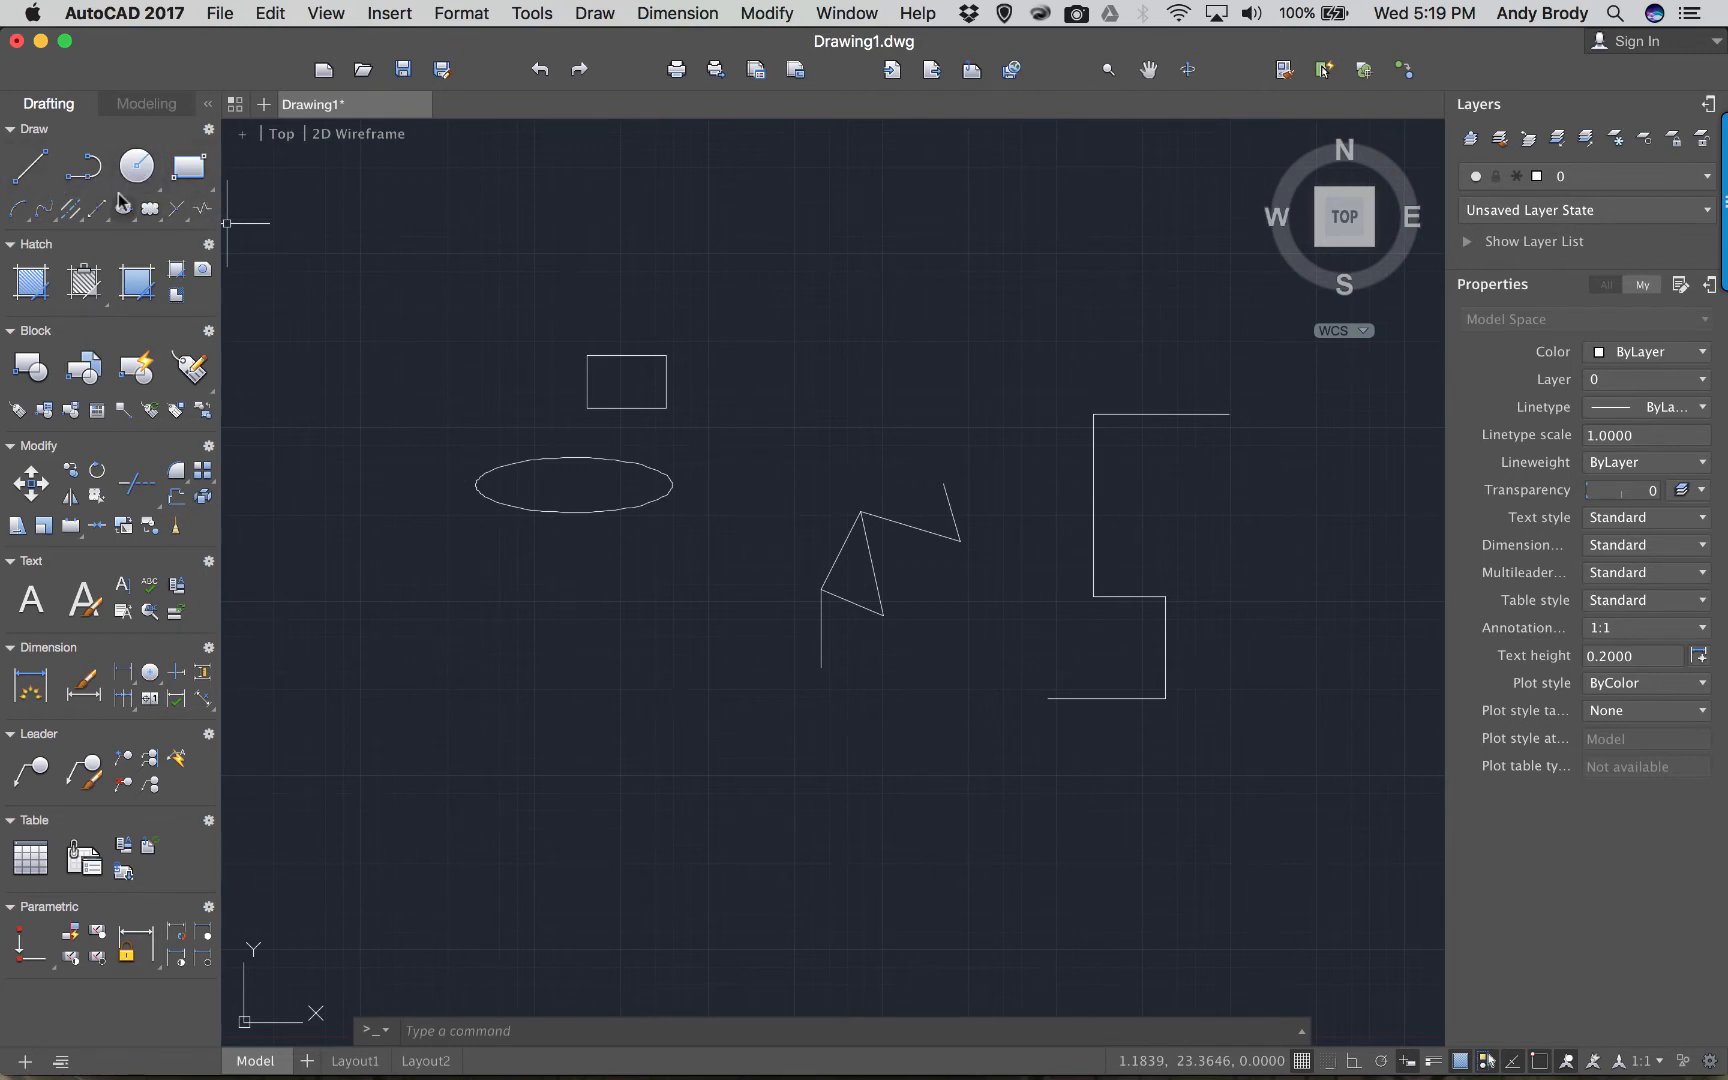
Draw a four-segment peaked line chain above the rectangle.
click(31, 172)
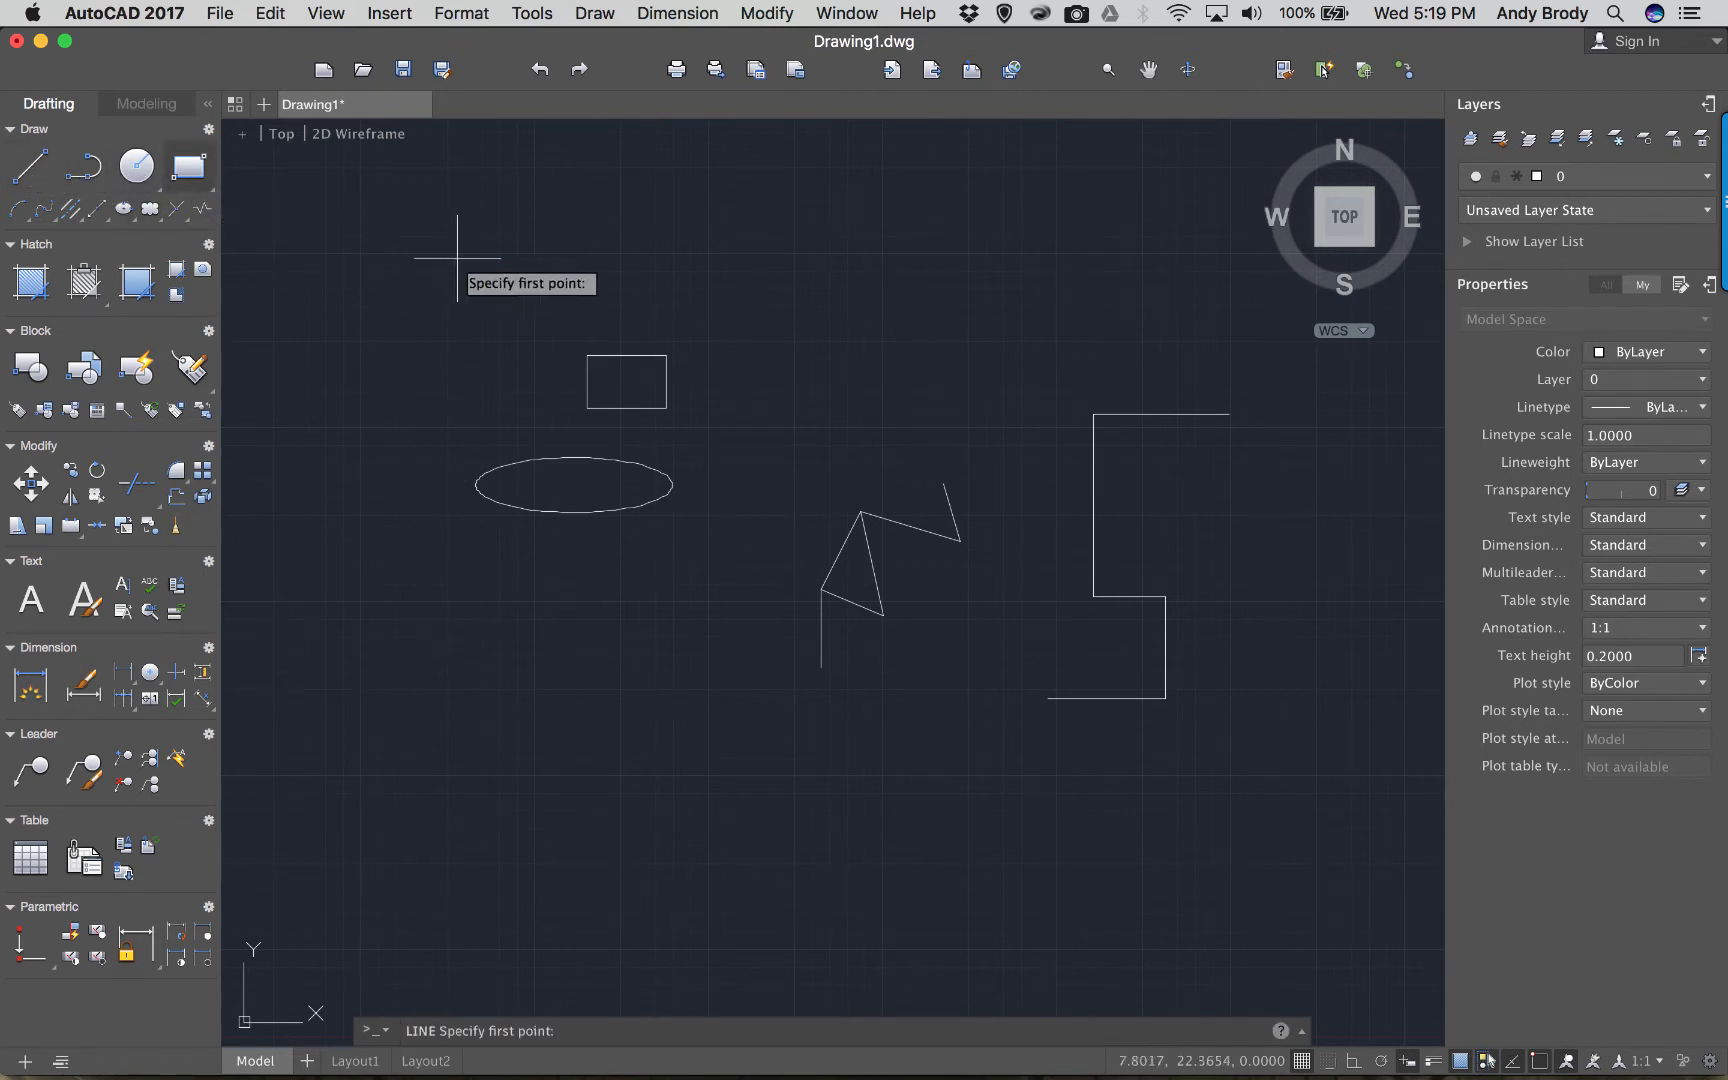
click(502, 301)
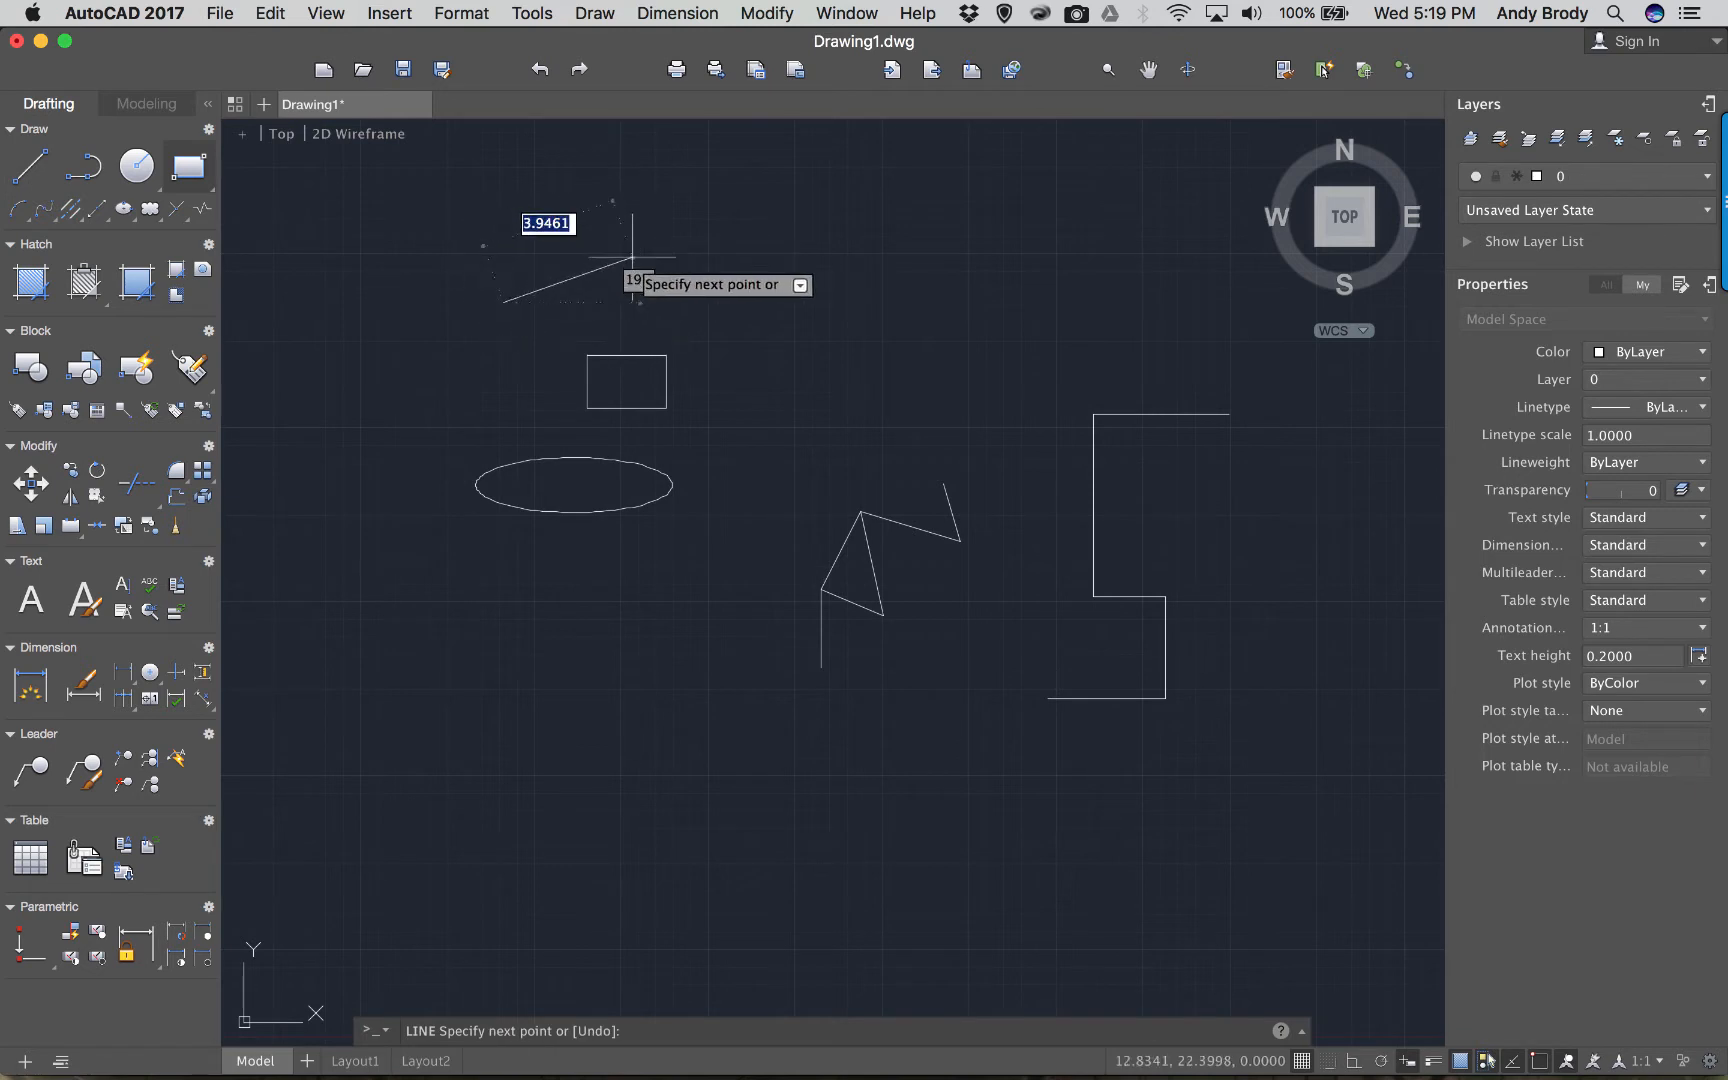
click(608, 235)
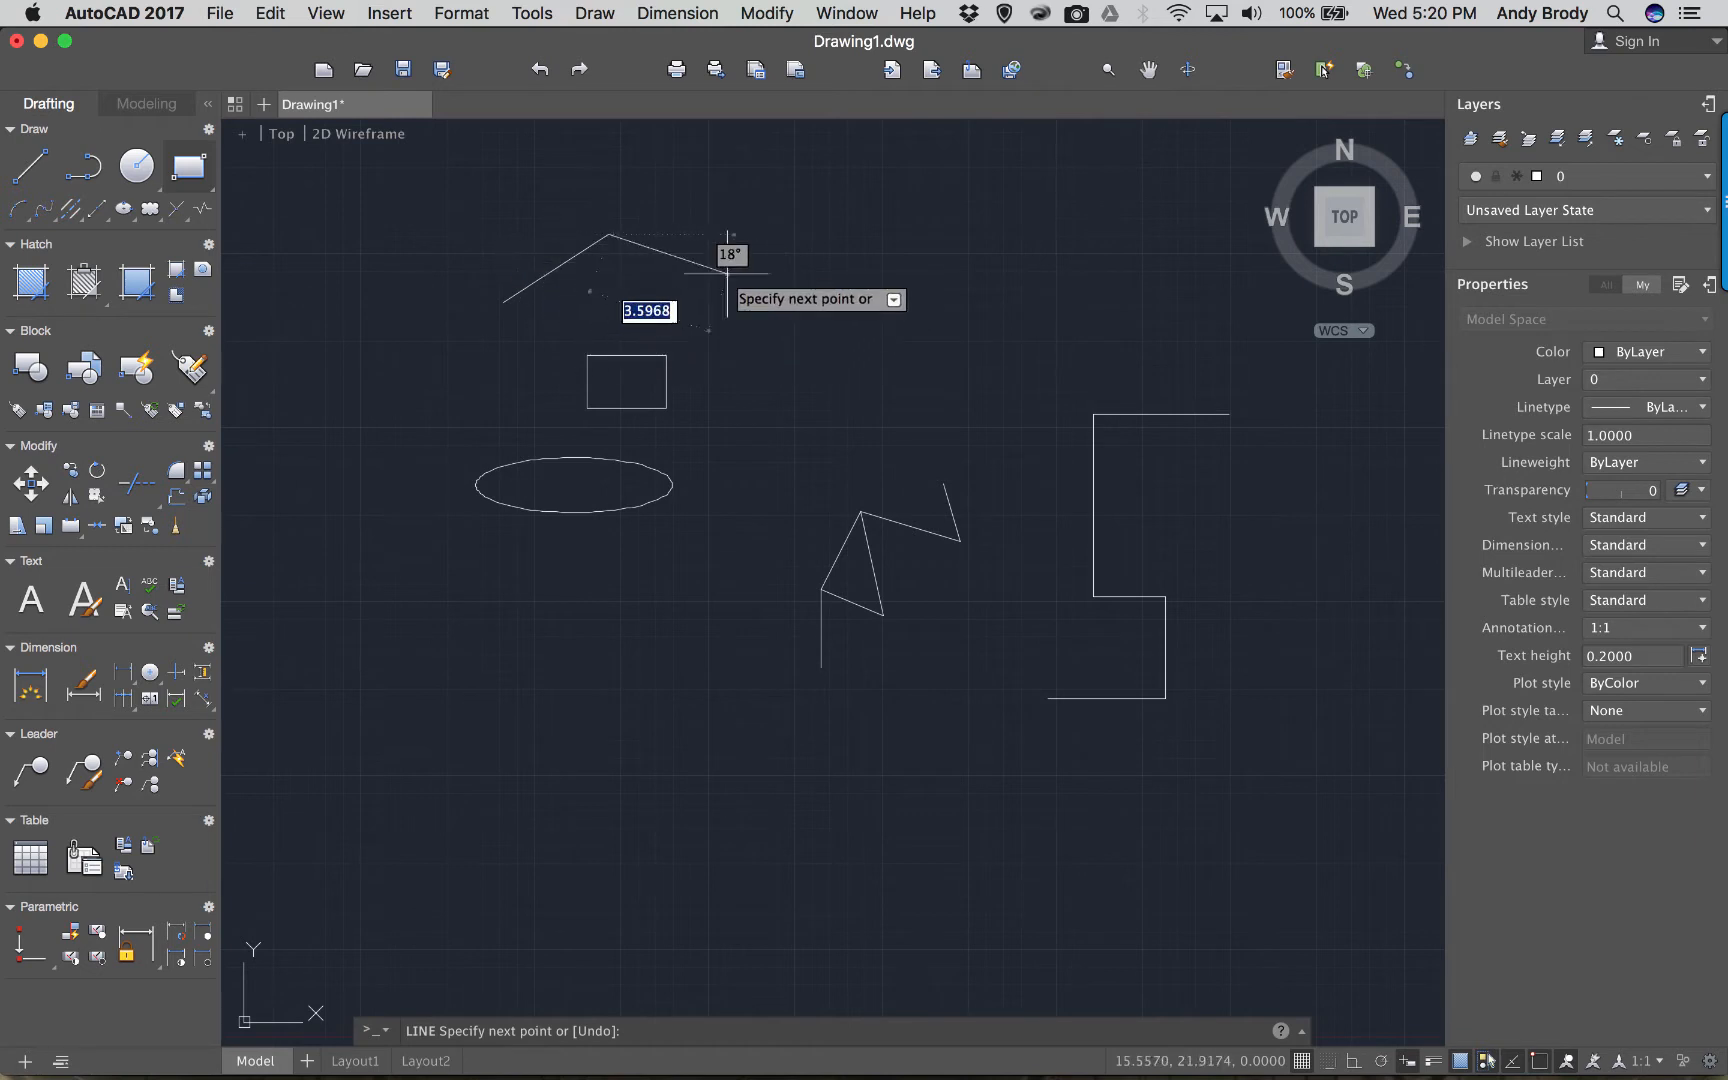
click(782, 277)
click(841, 187)
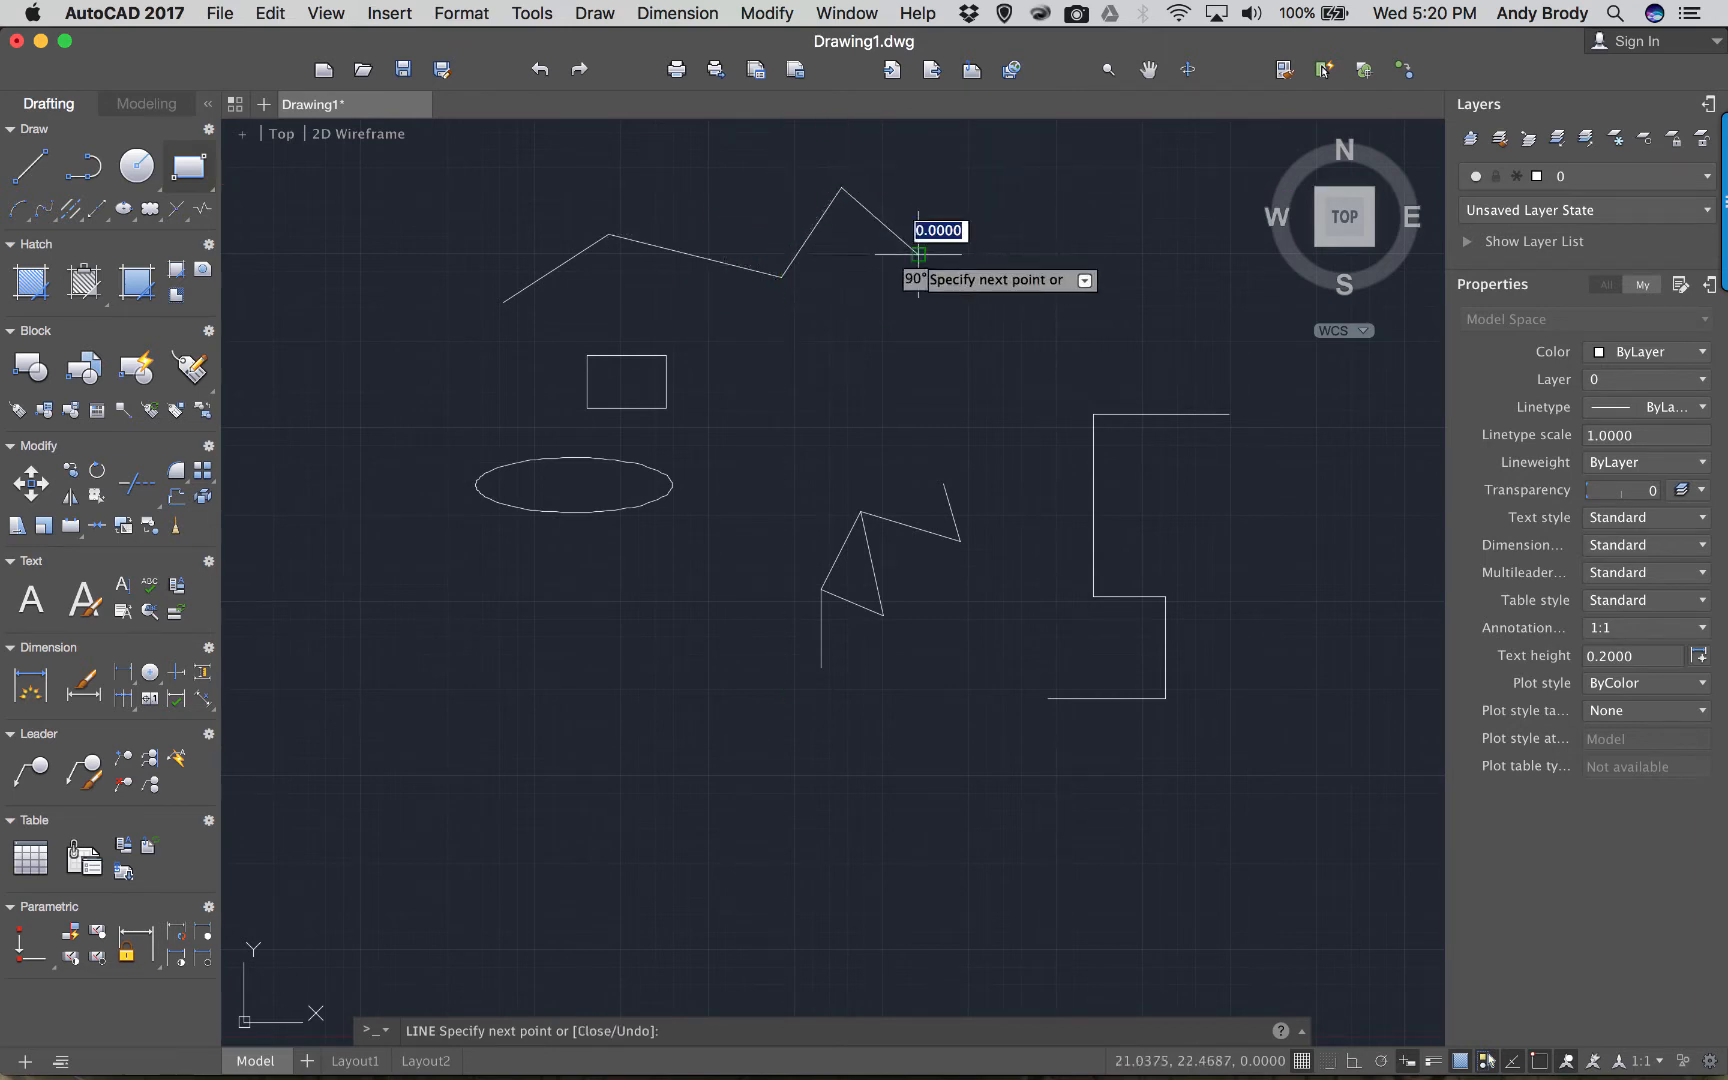
click(917, 254)
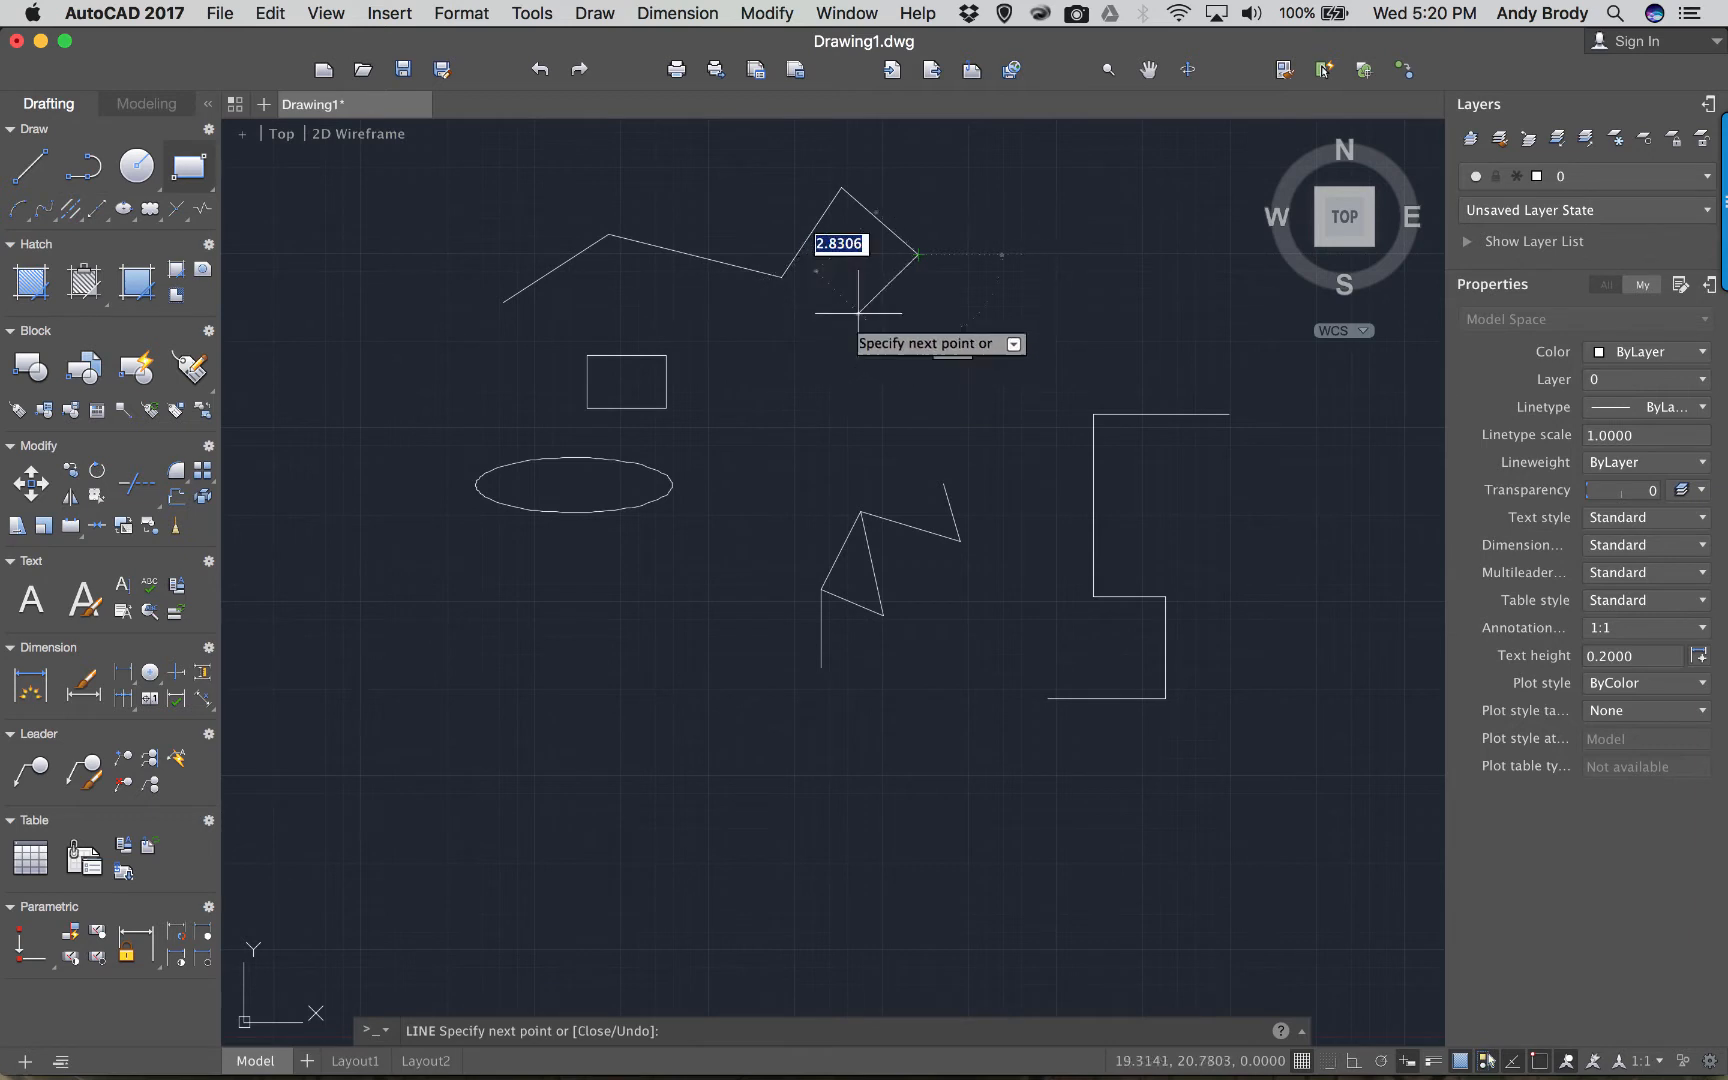
key(Return)
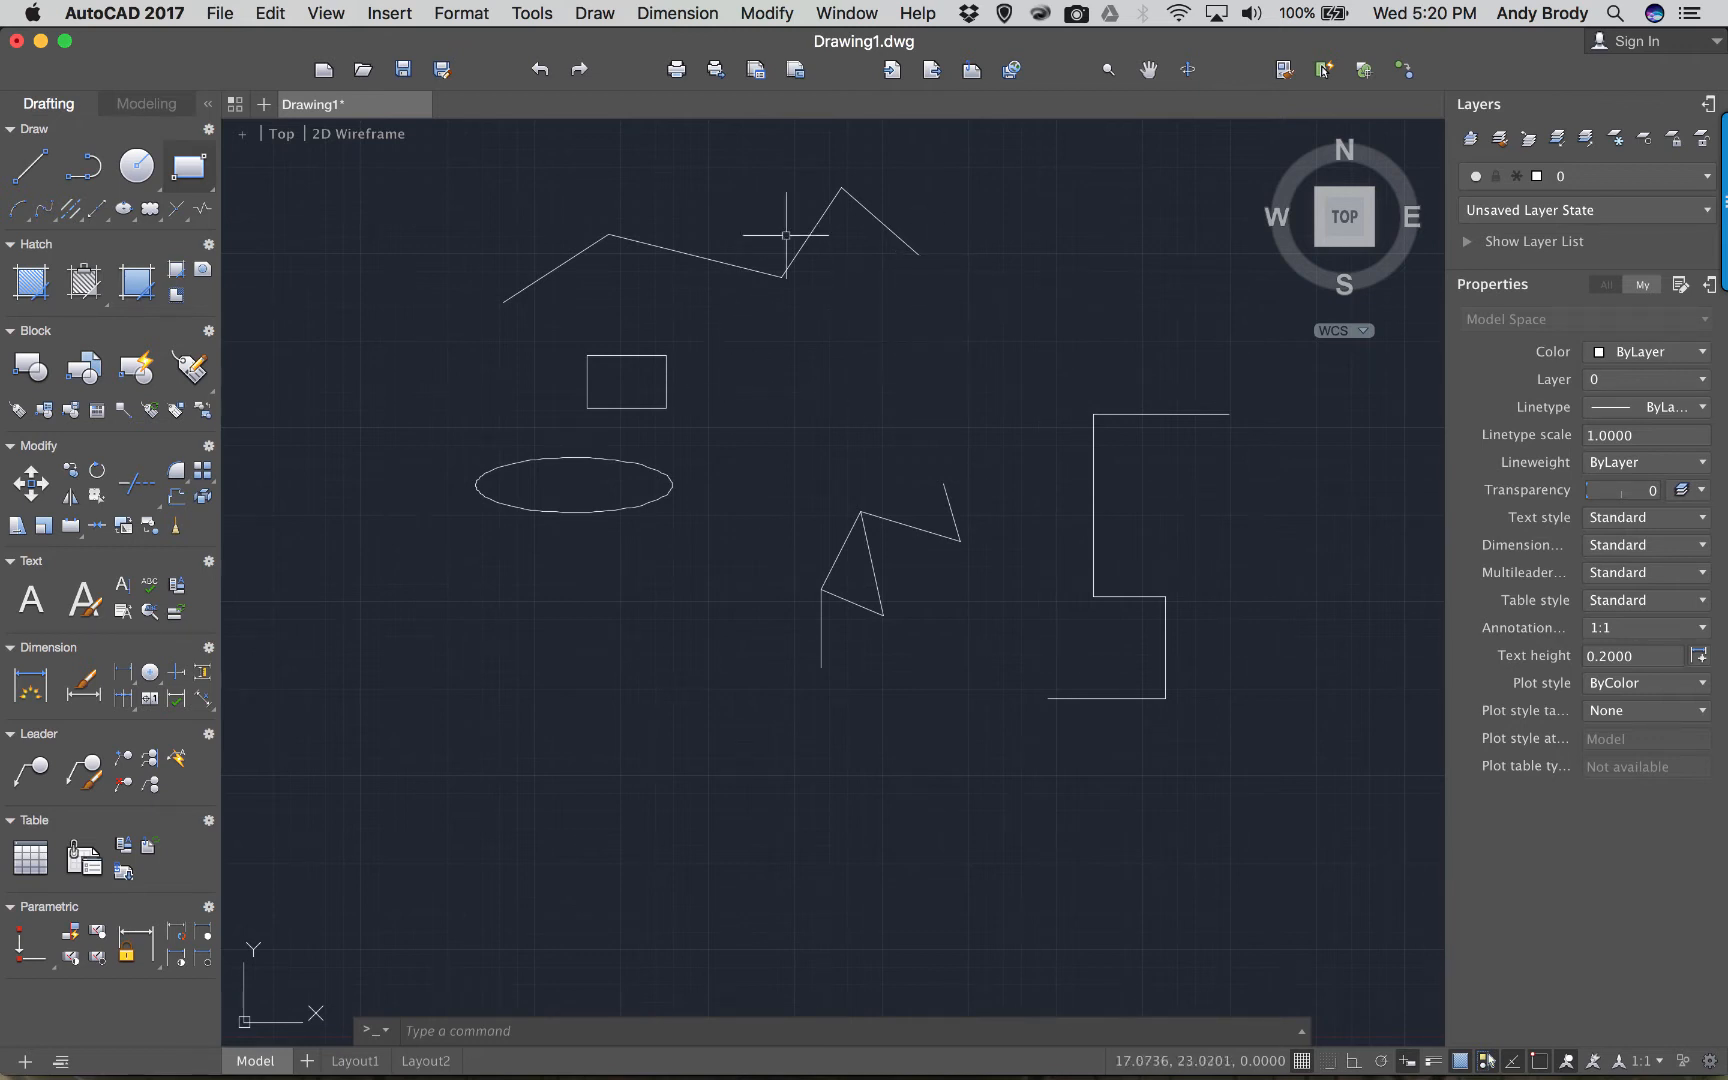
Pan and zoom so the zigzag, rectangle and ellipse appear larger in view.
middle_drag(687, 277, 700, 303)
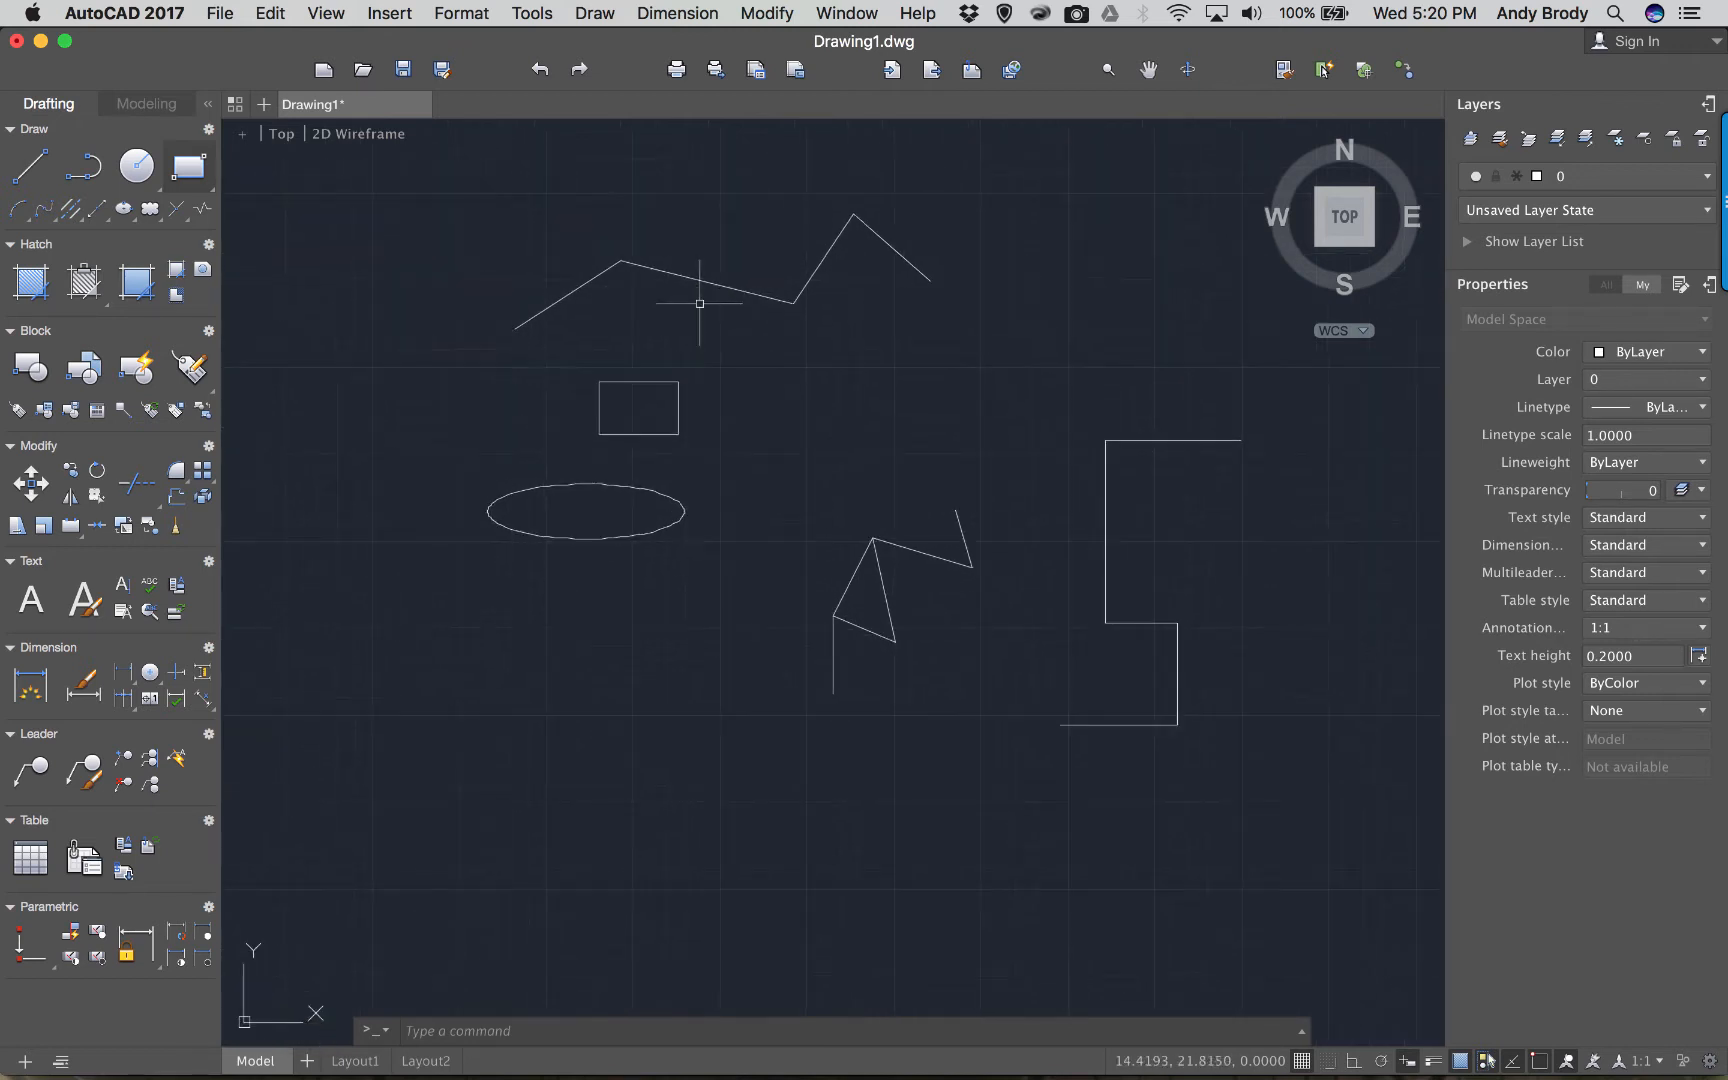
scroll(712, 280, up, 5)
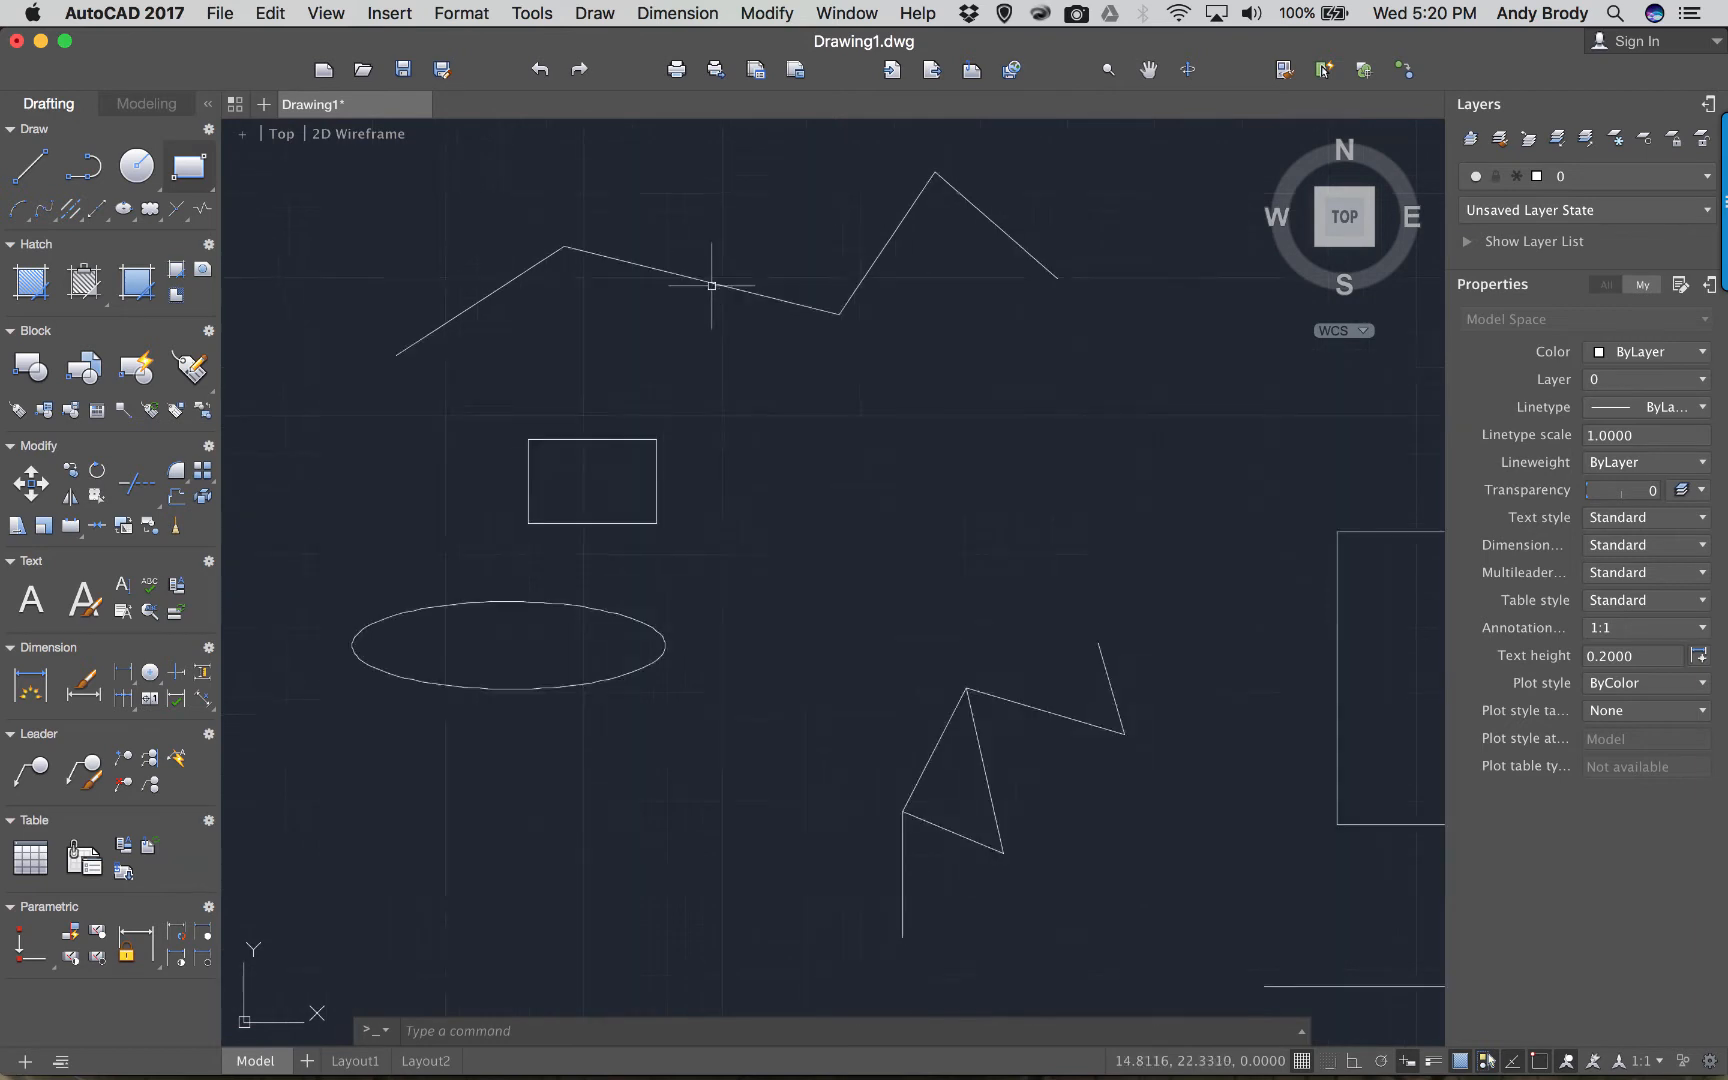
scroll(720, 282, down, 2)
middle_drag(725, 282, 765, 325)
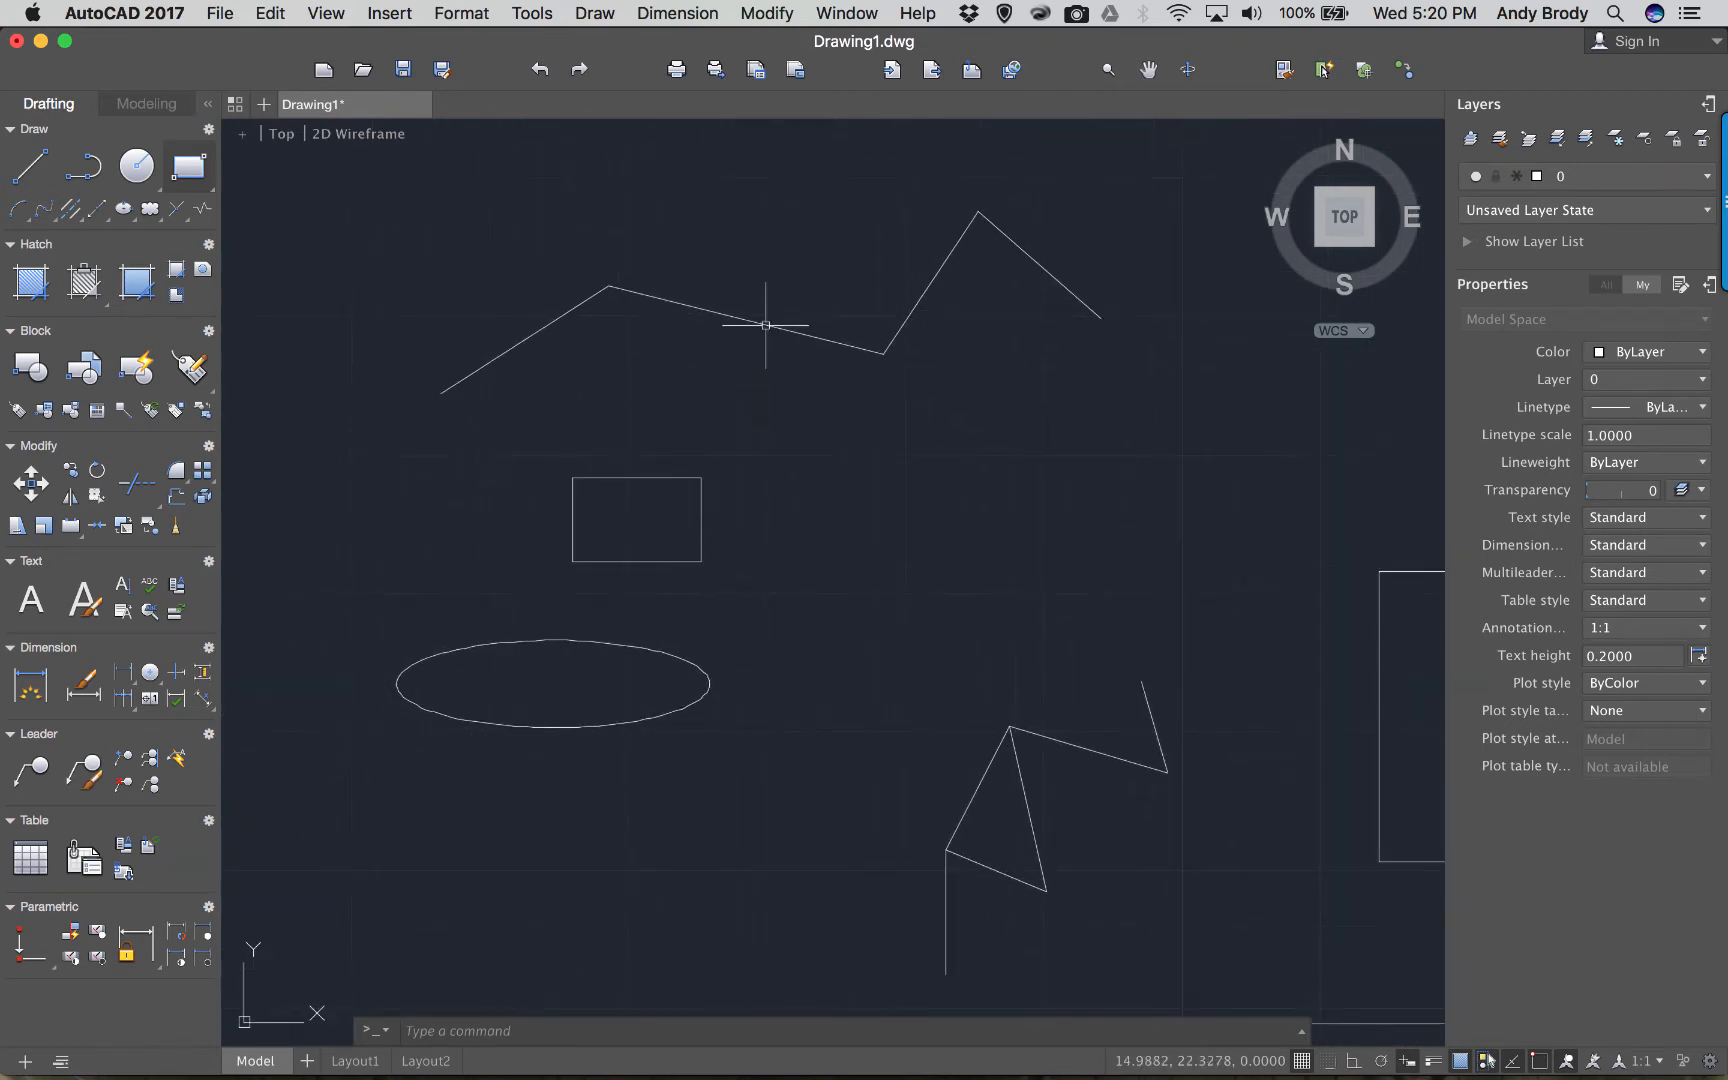
Move the upper zigzag's middle segment up and to the left by its midpoint grip.
click(703, 316)
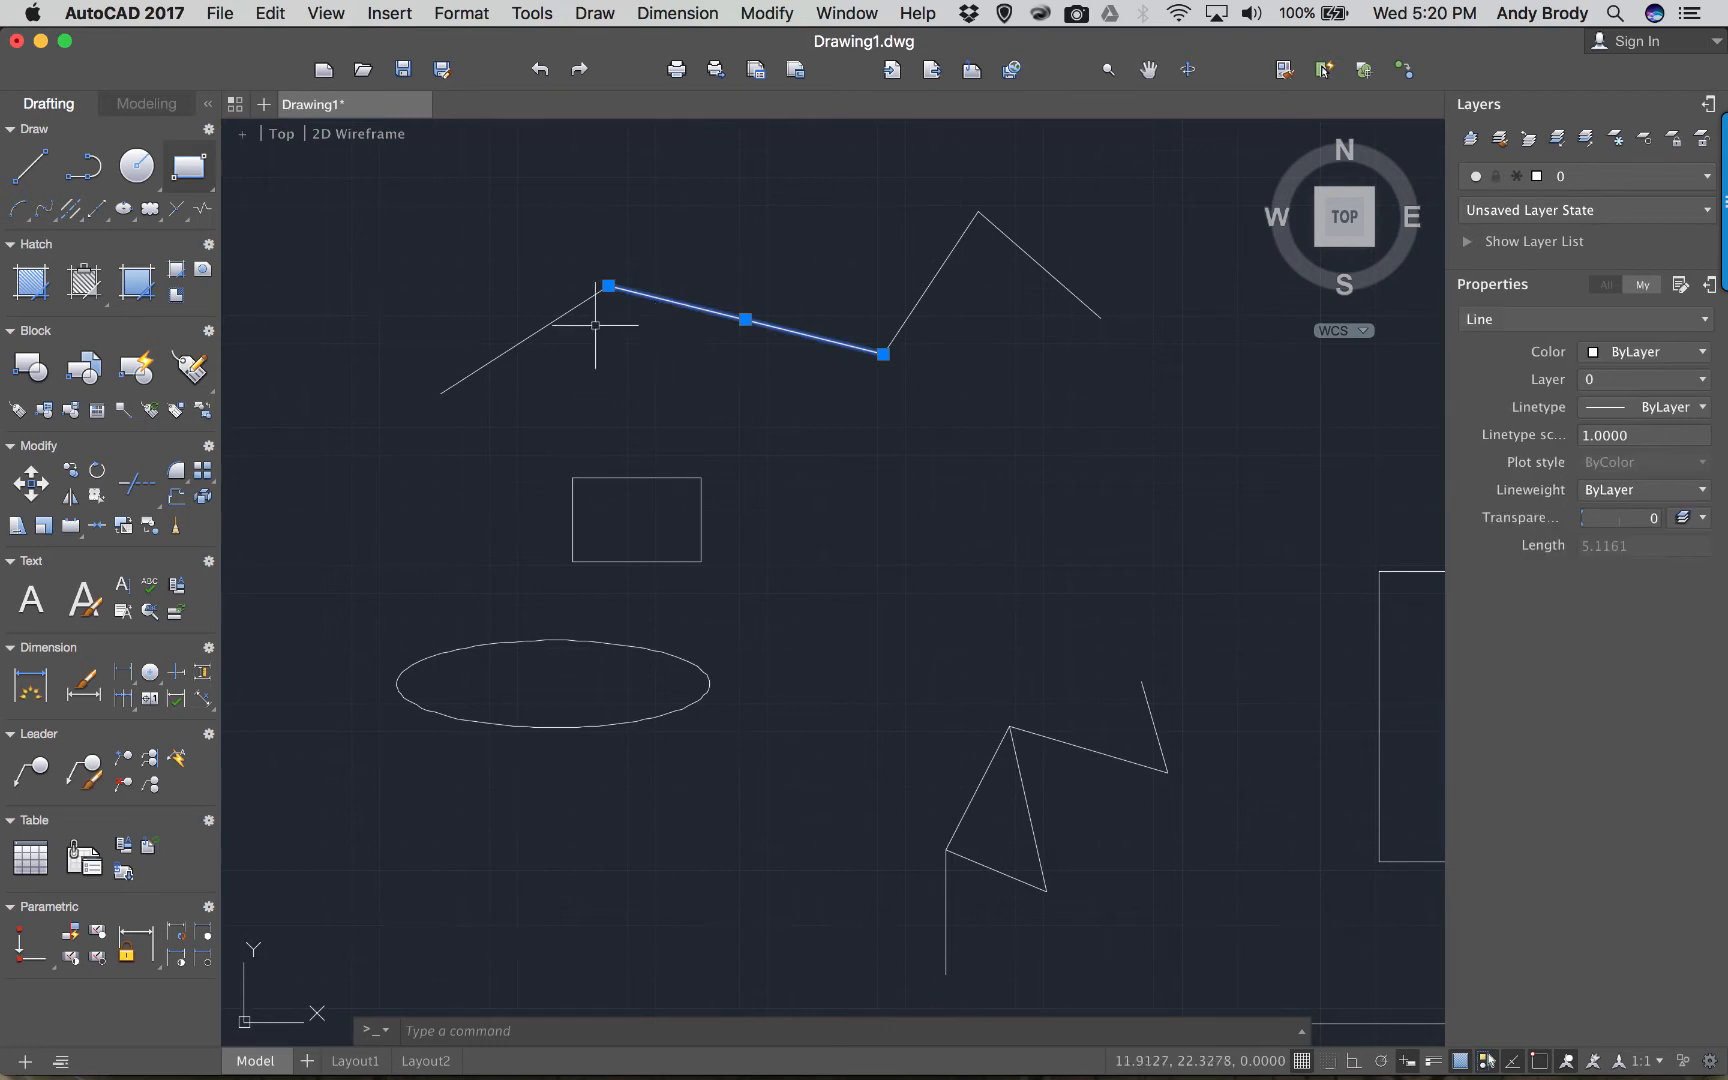
click(745, 319)
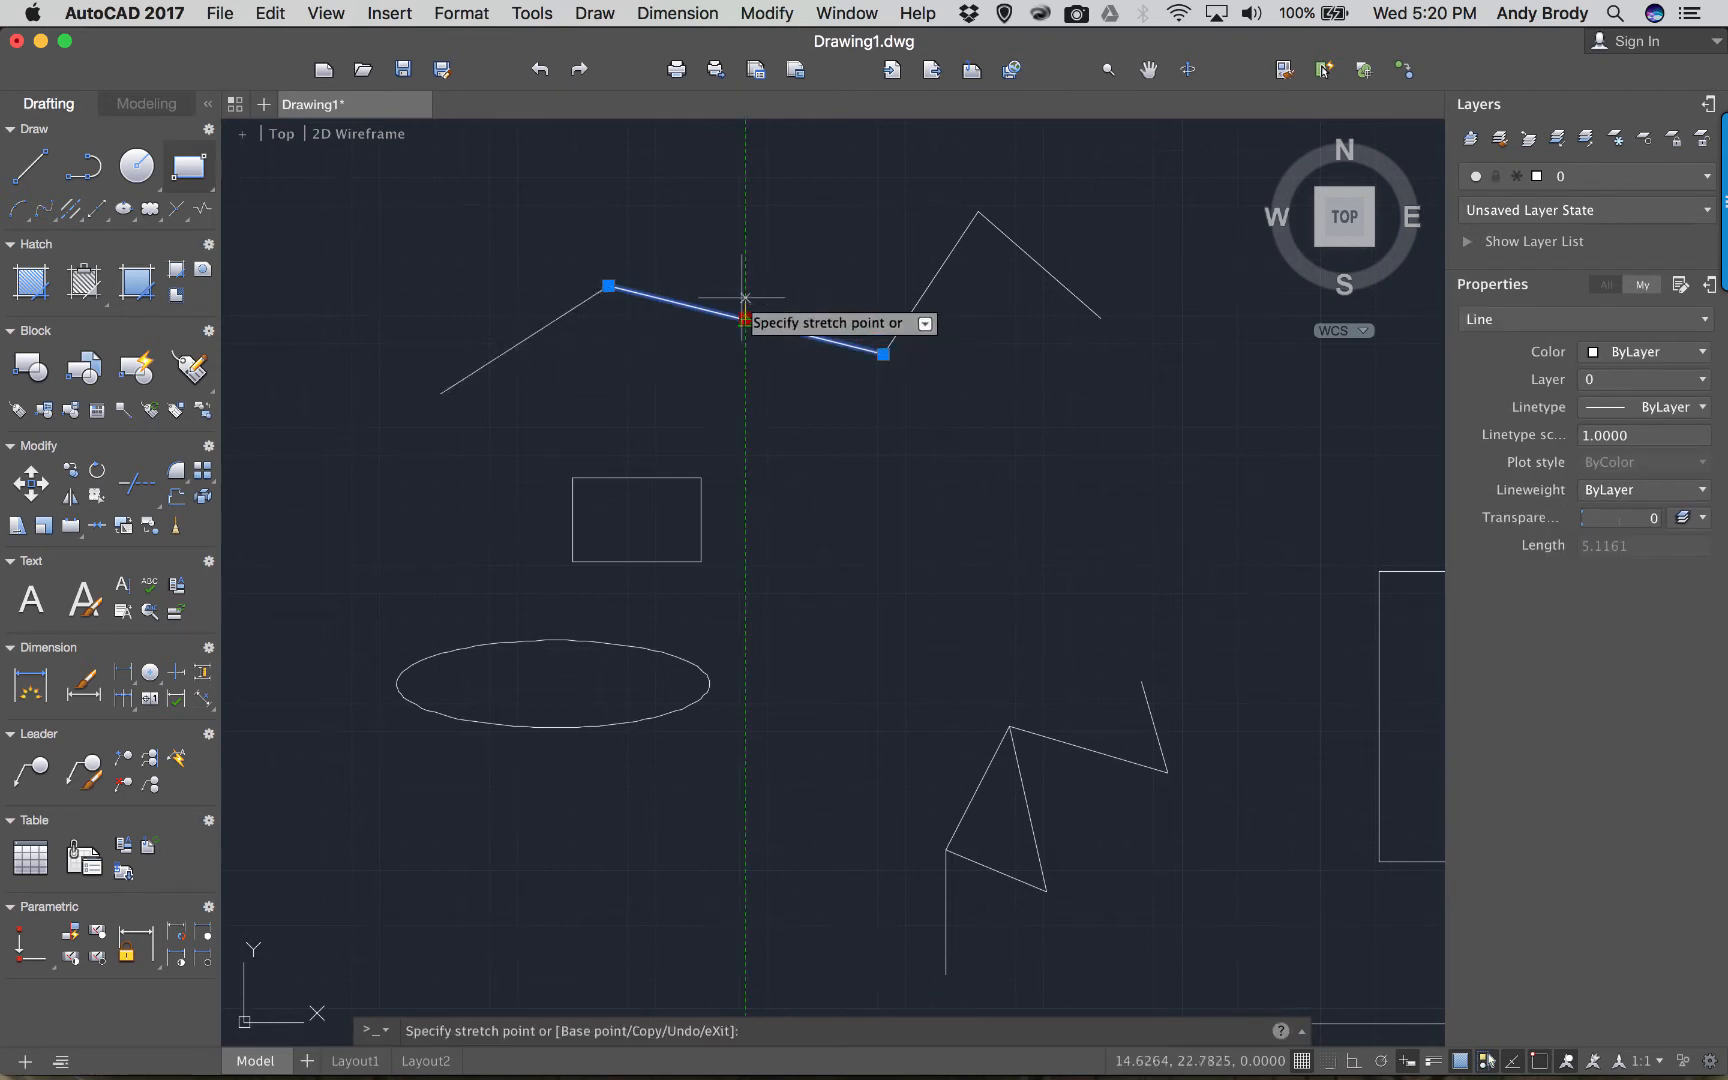
click(717, 264)
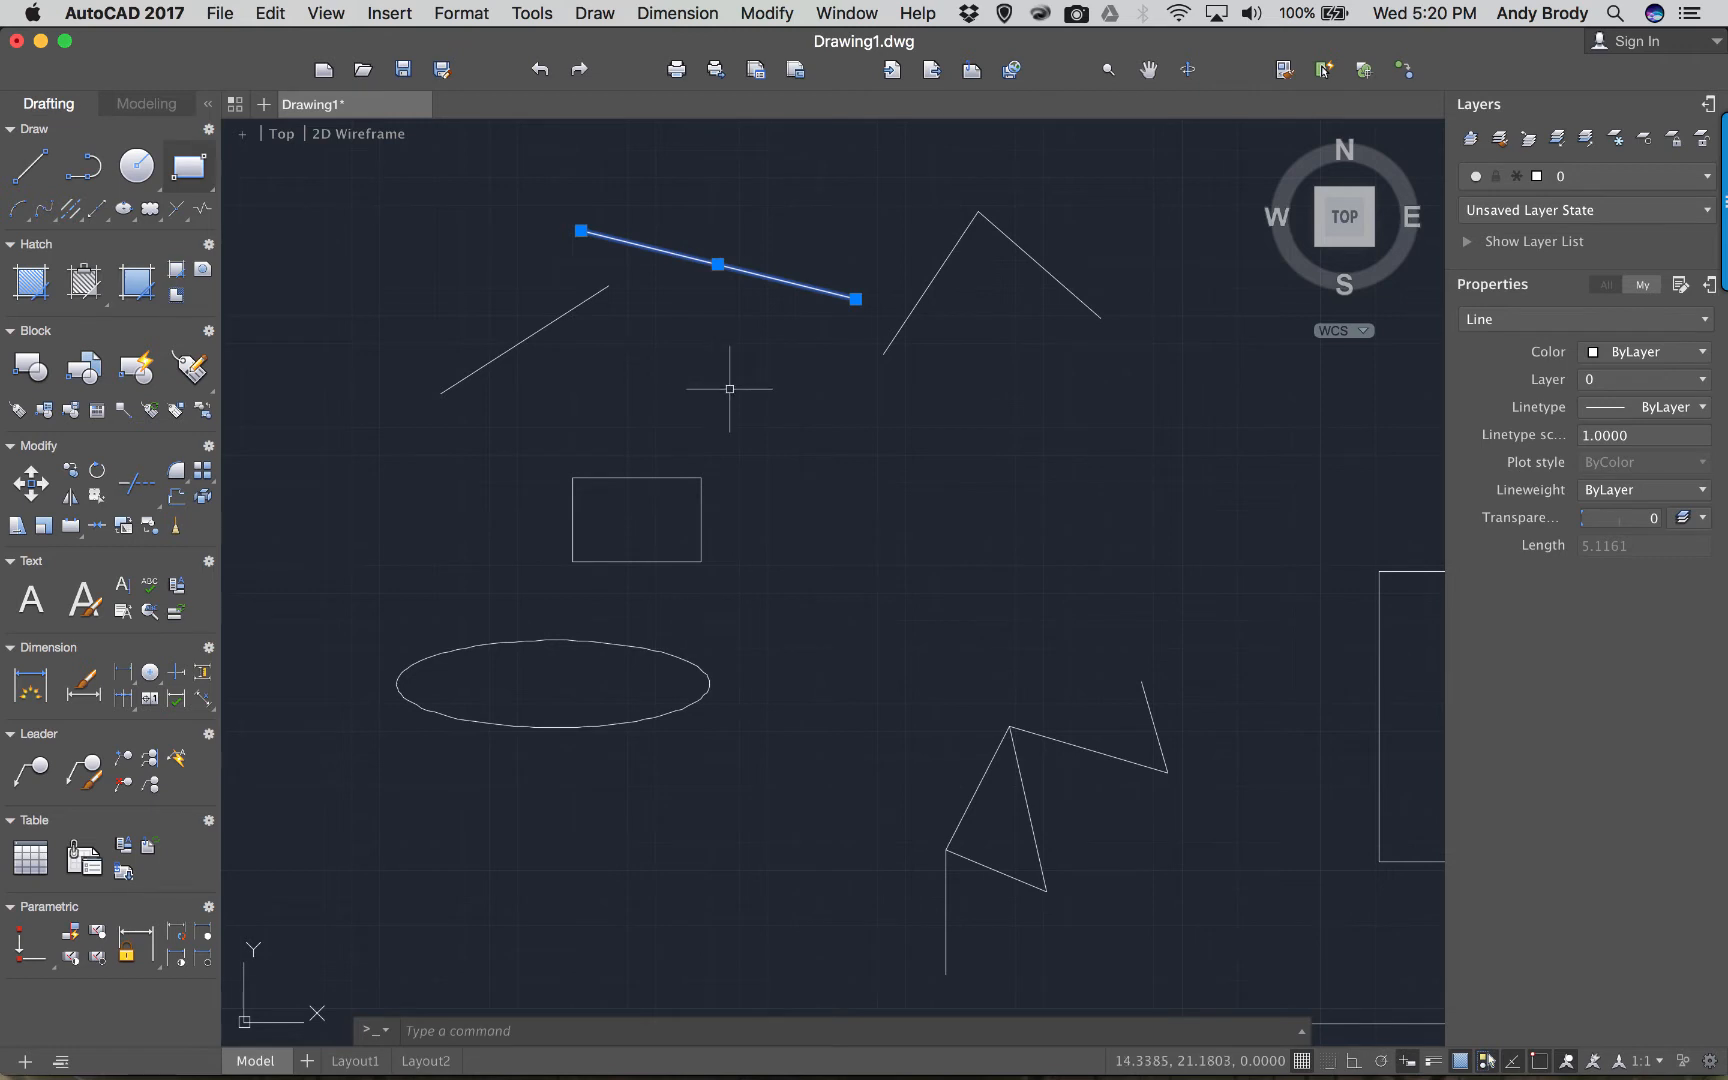
key(Escape)
Start a polyline with alternating peak and valley vertices below the zigzag.
click(83, 167)
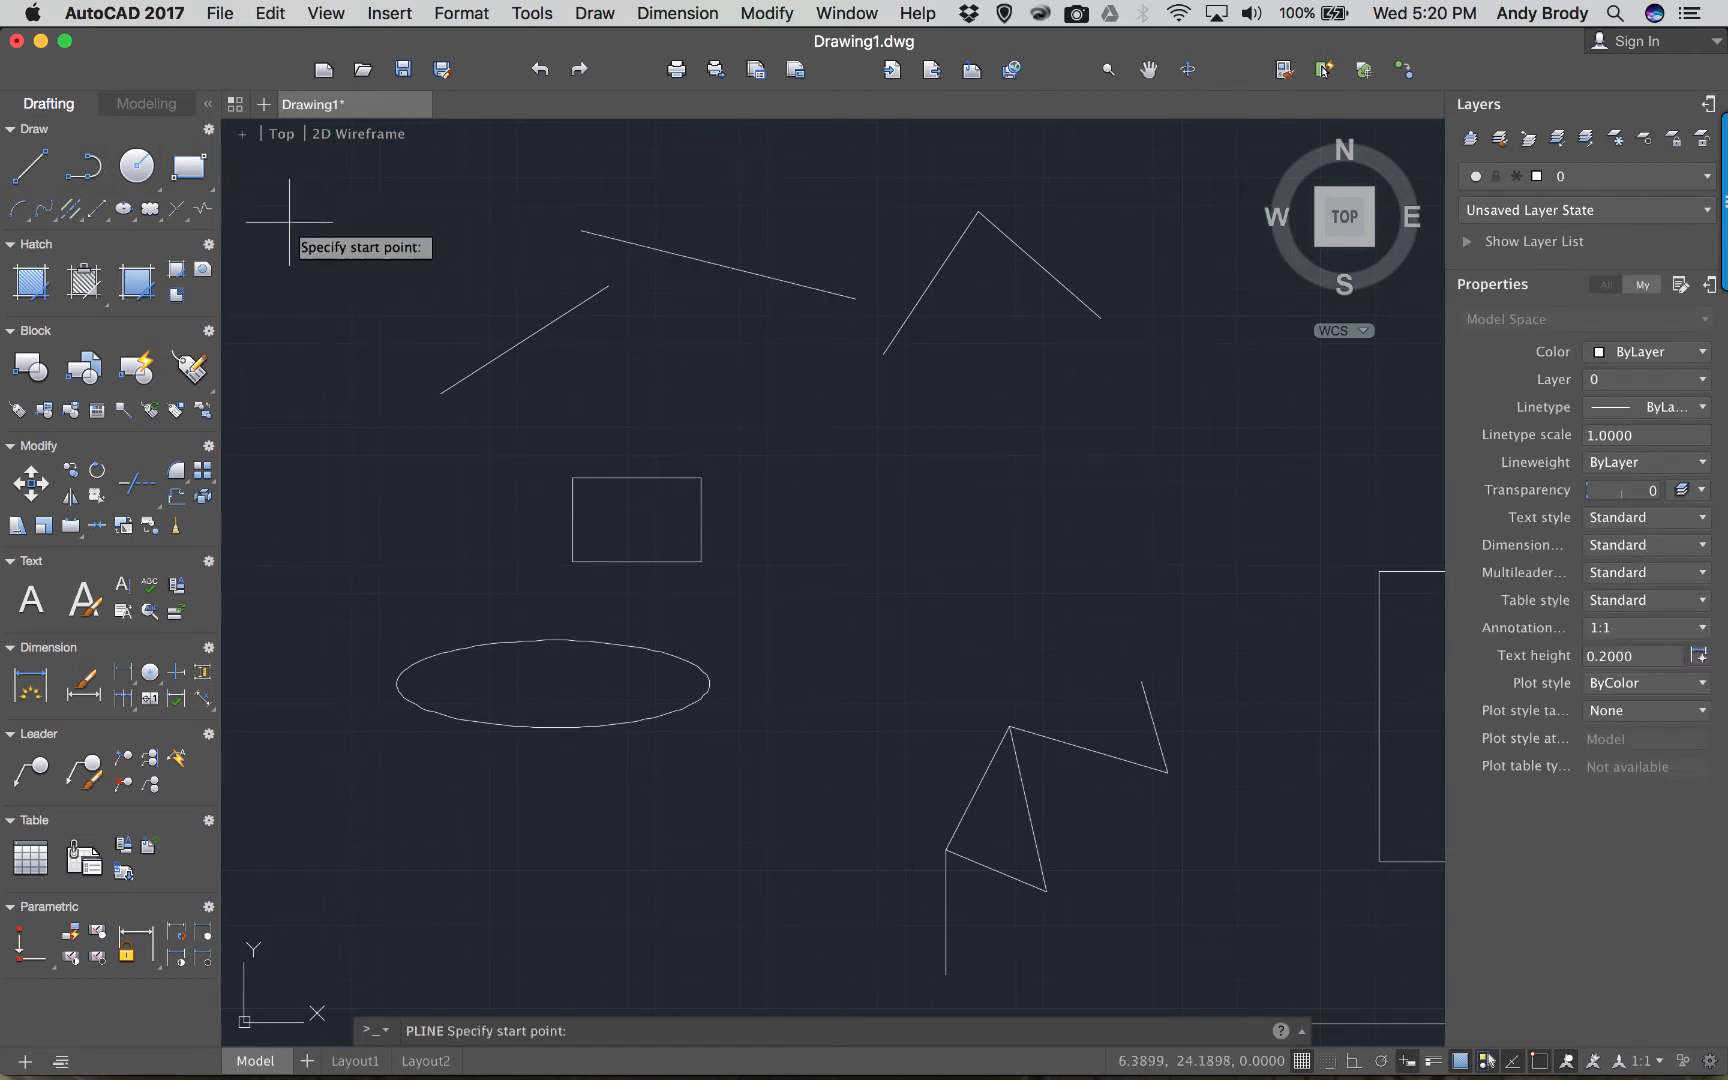
click(729, 429)
click(814, 379)
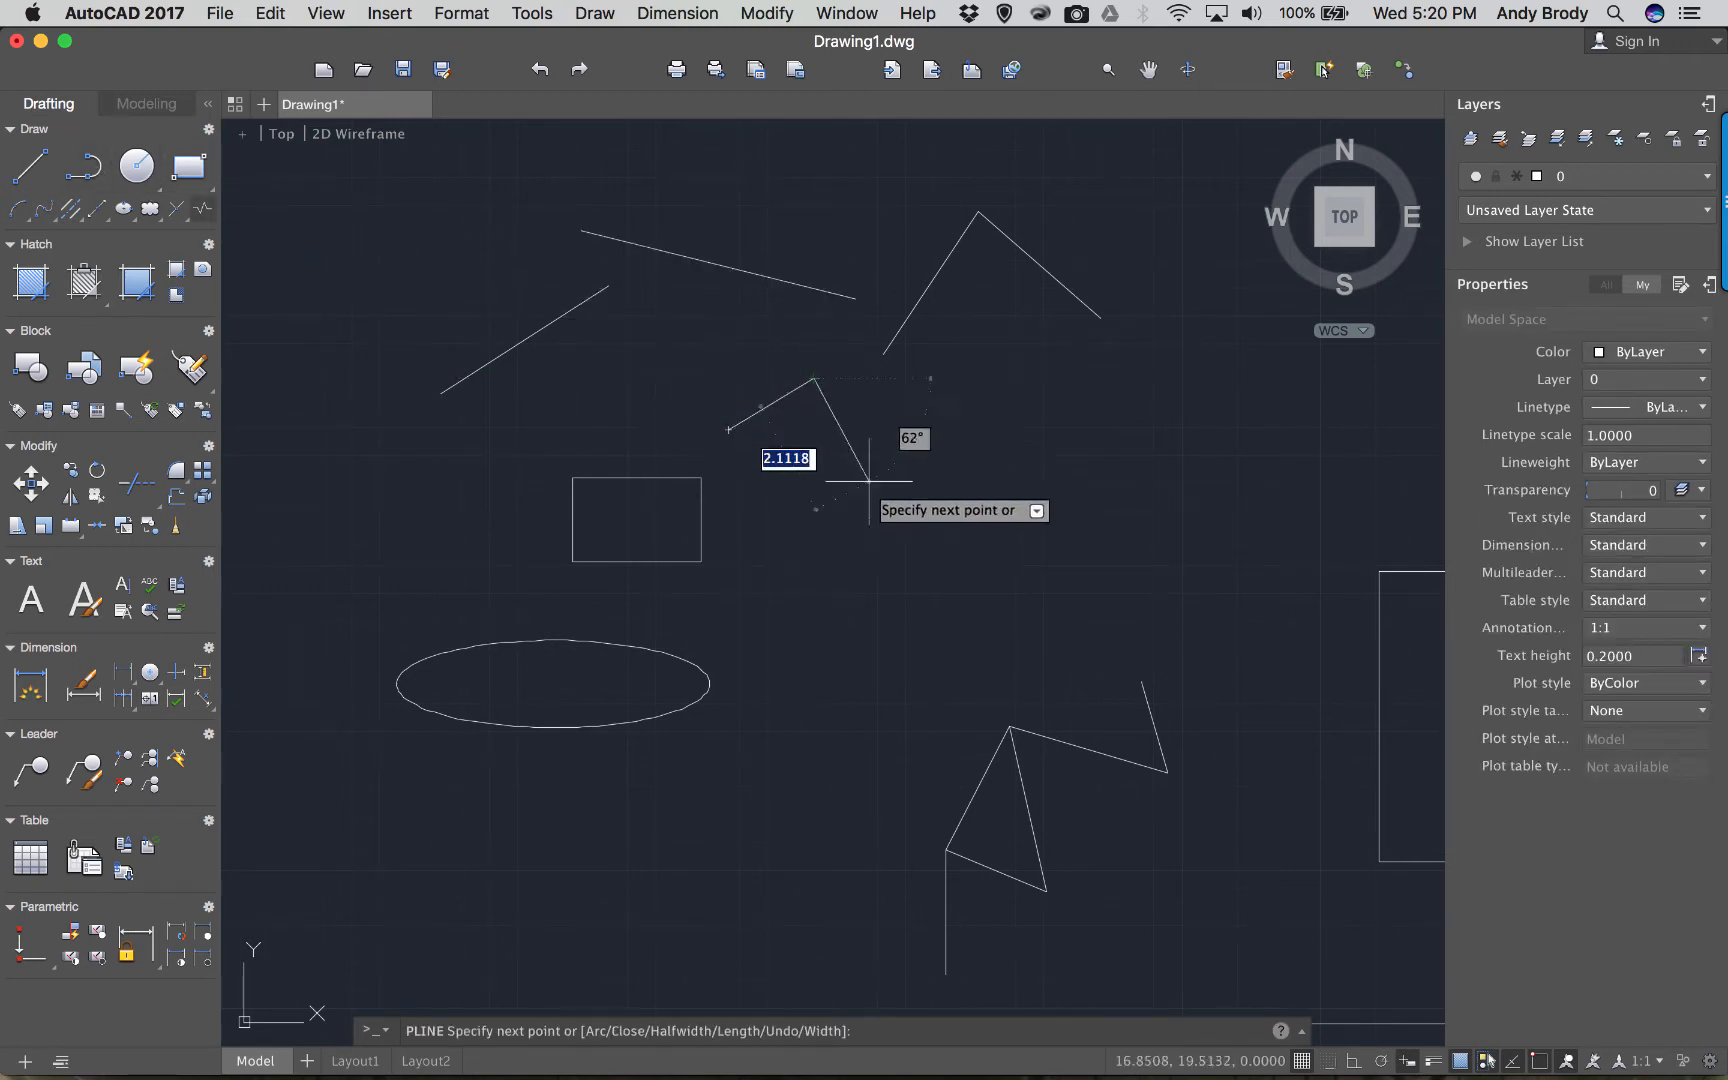
click(888, 521)
click(943, 409)
click(1072, 551)
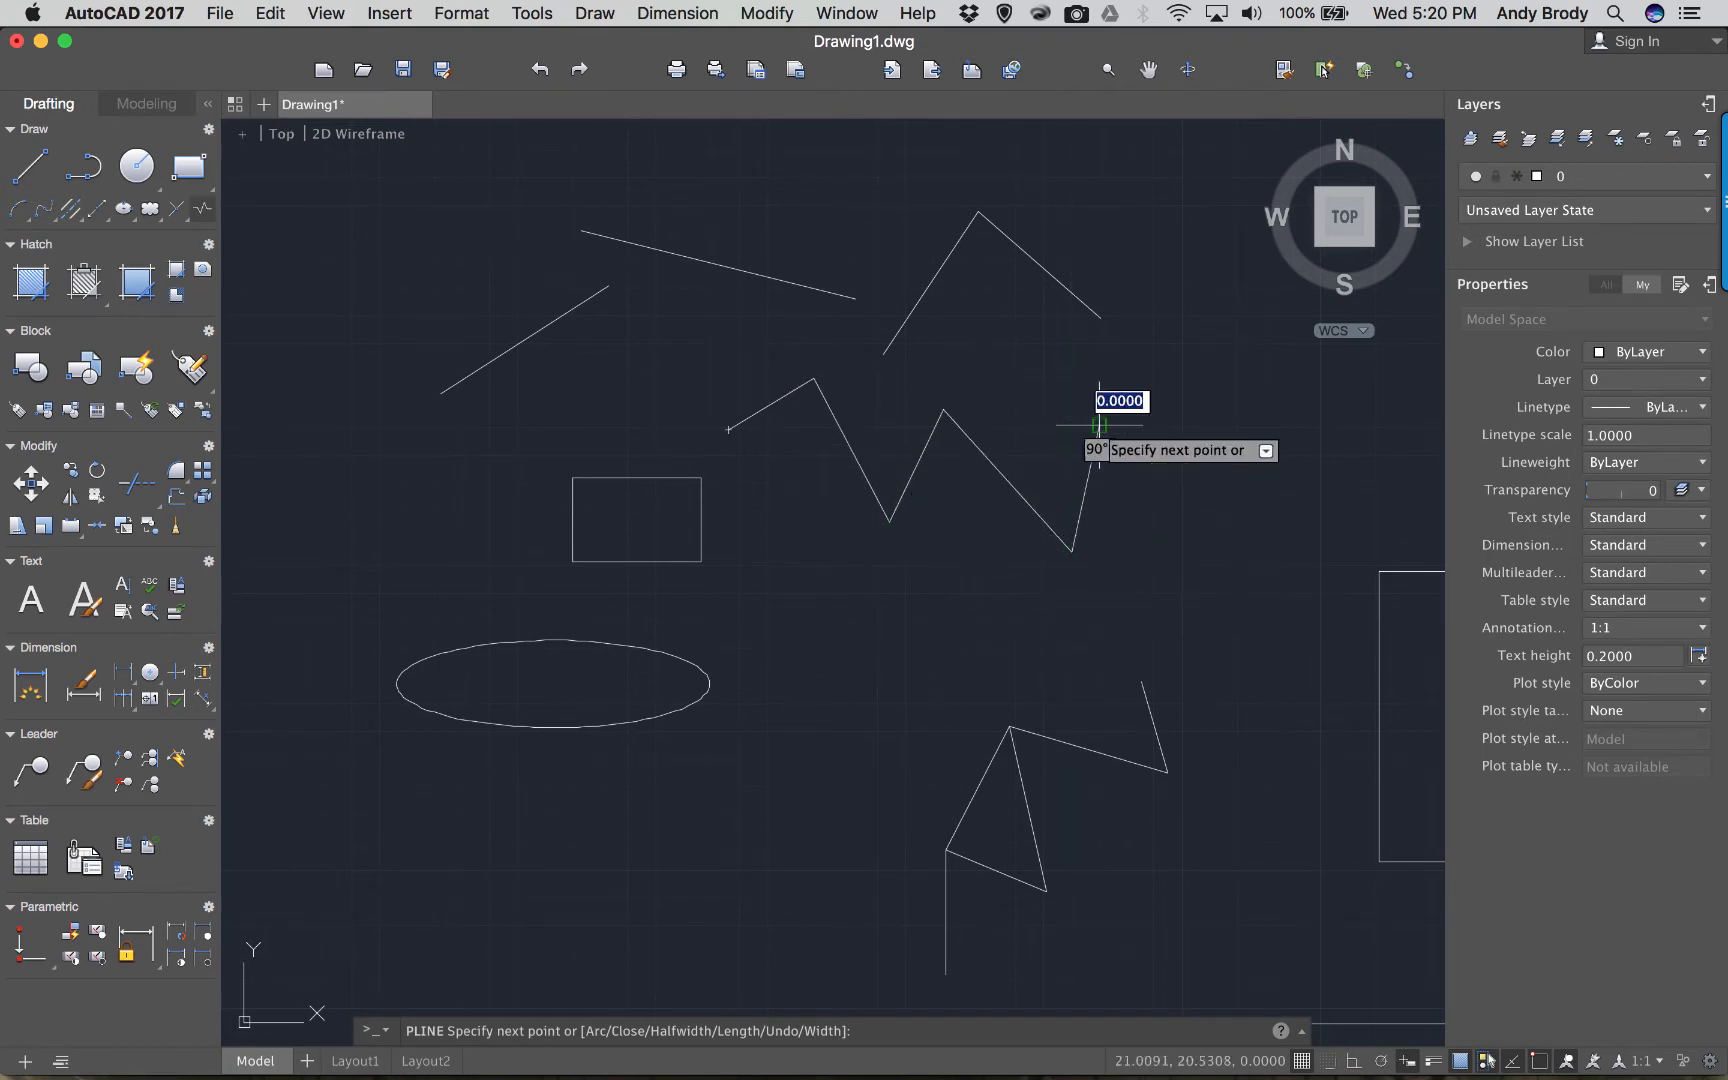
click(1099, 425)
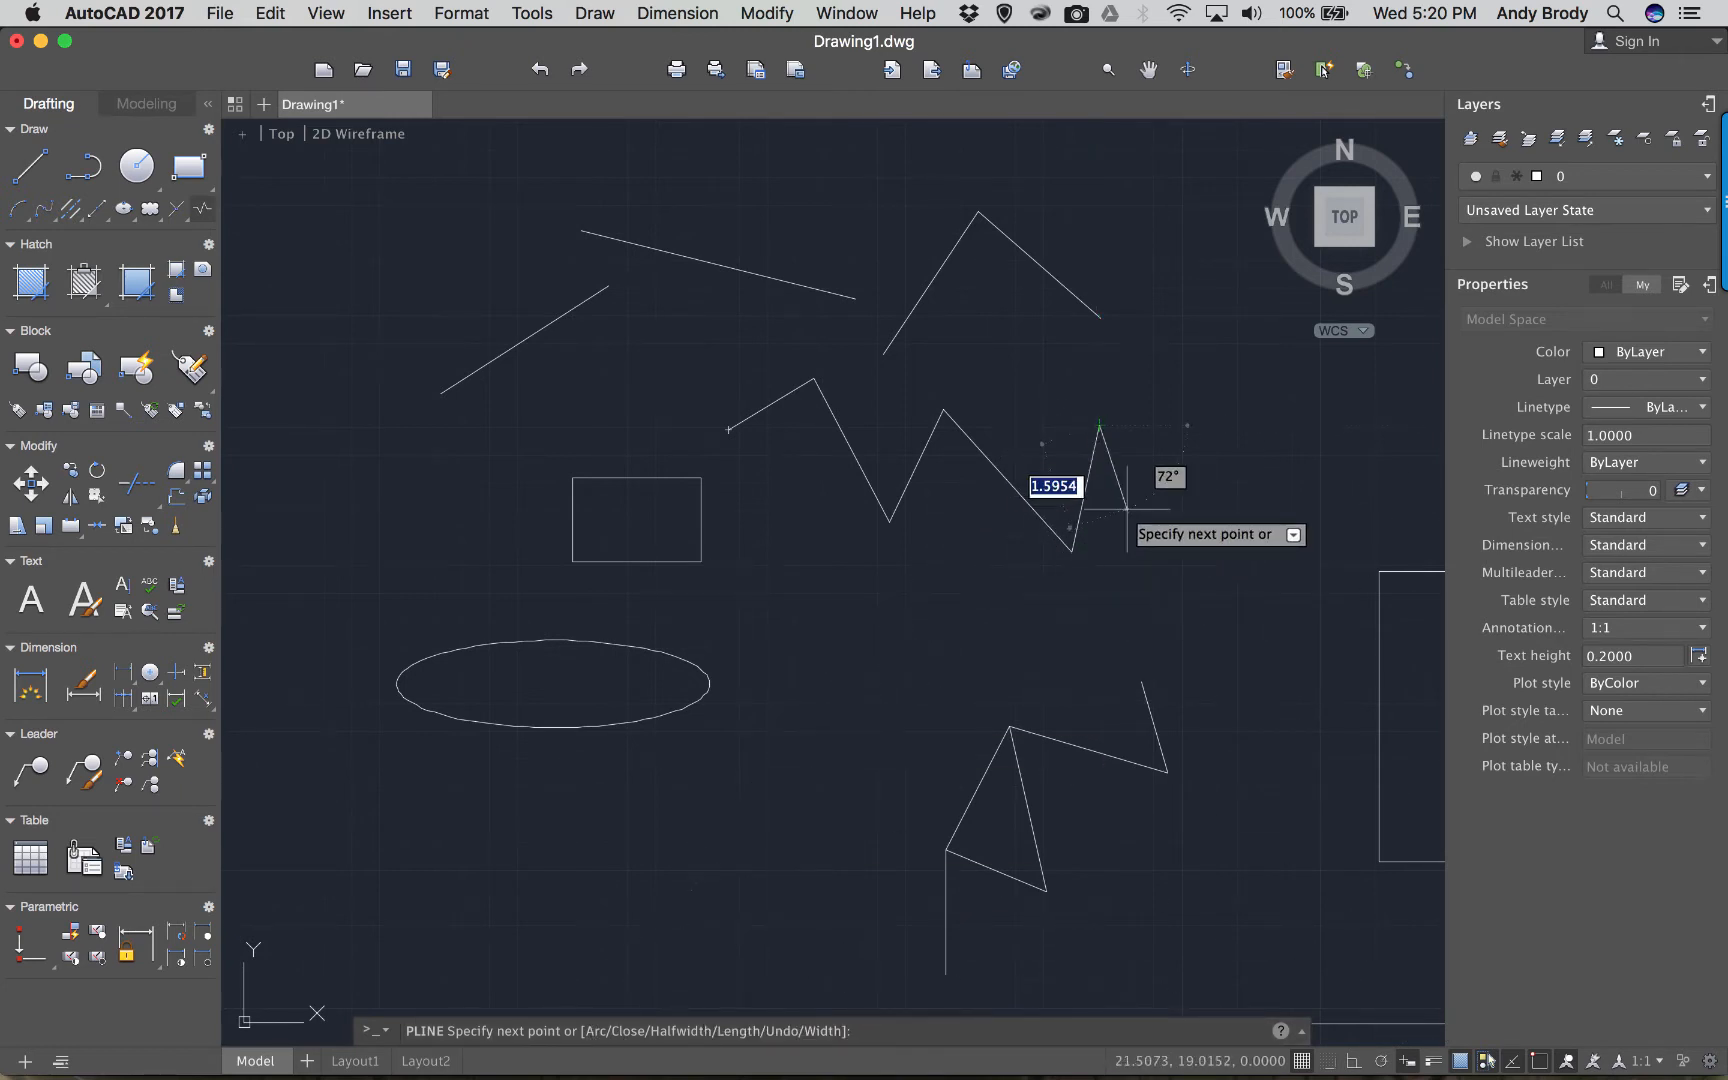
Add rounded arc lobes to the polyline, then return to lines and close it.
text(a)
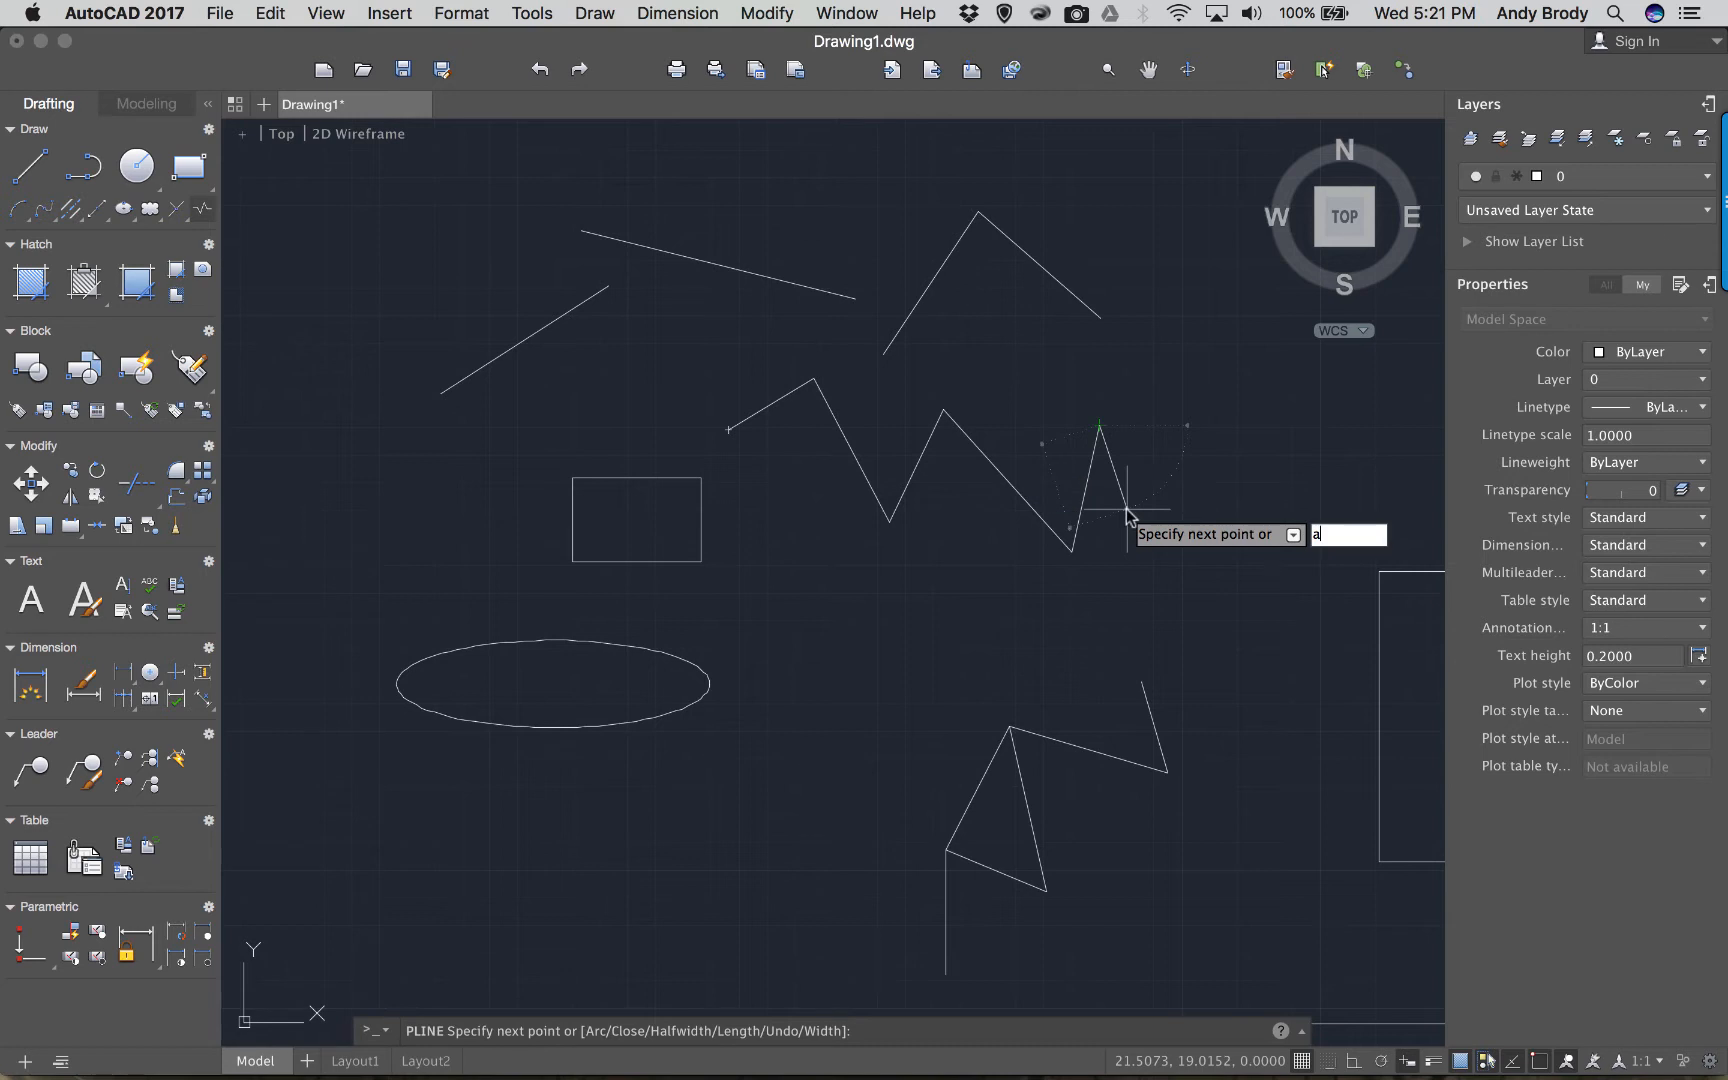
key(Return)
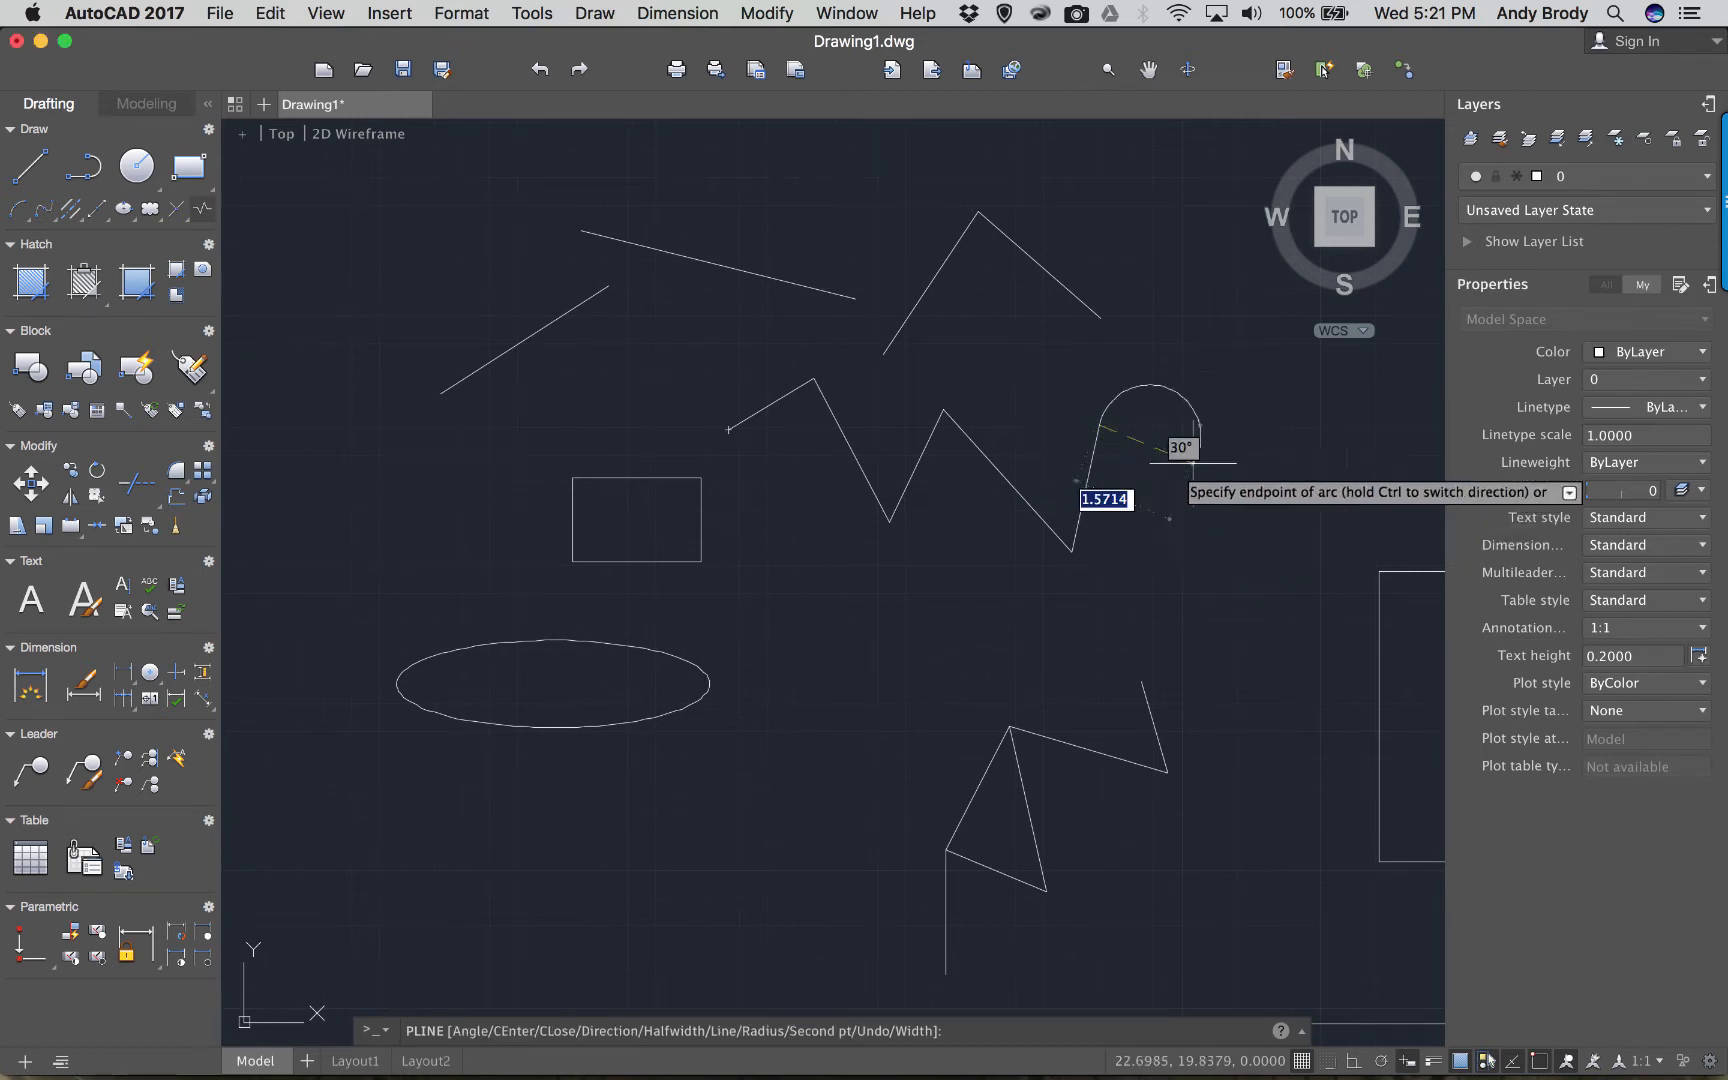
click(1108, 651)
click(948, 740)
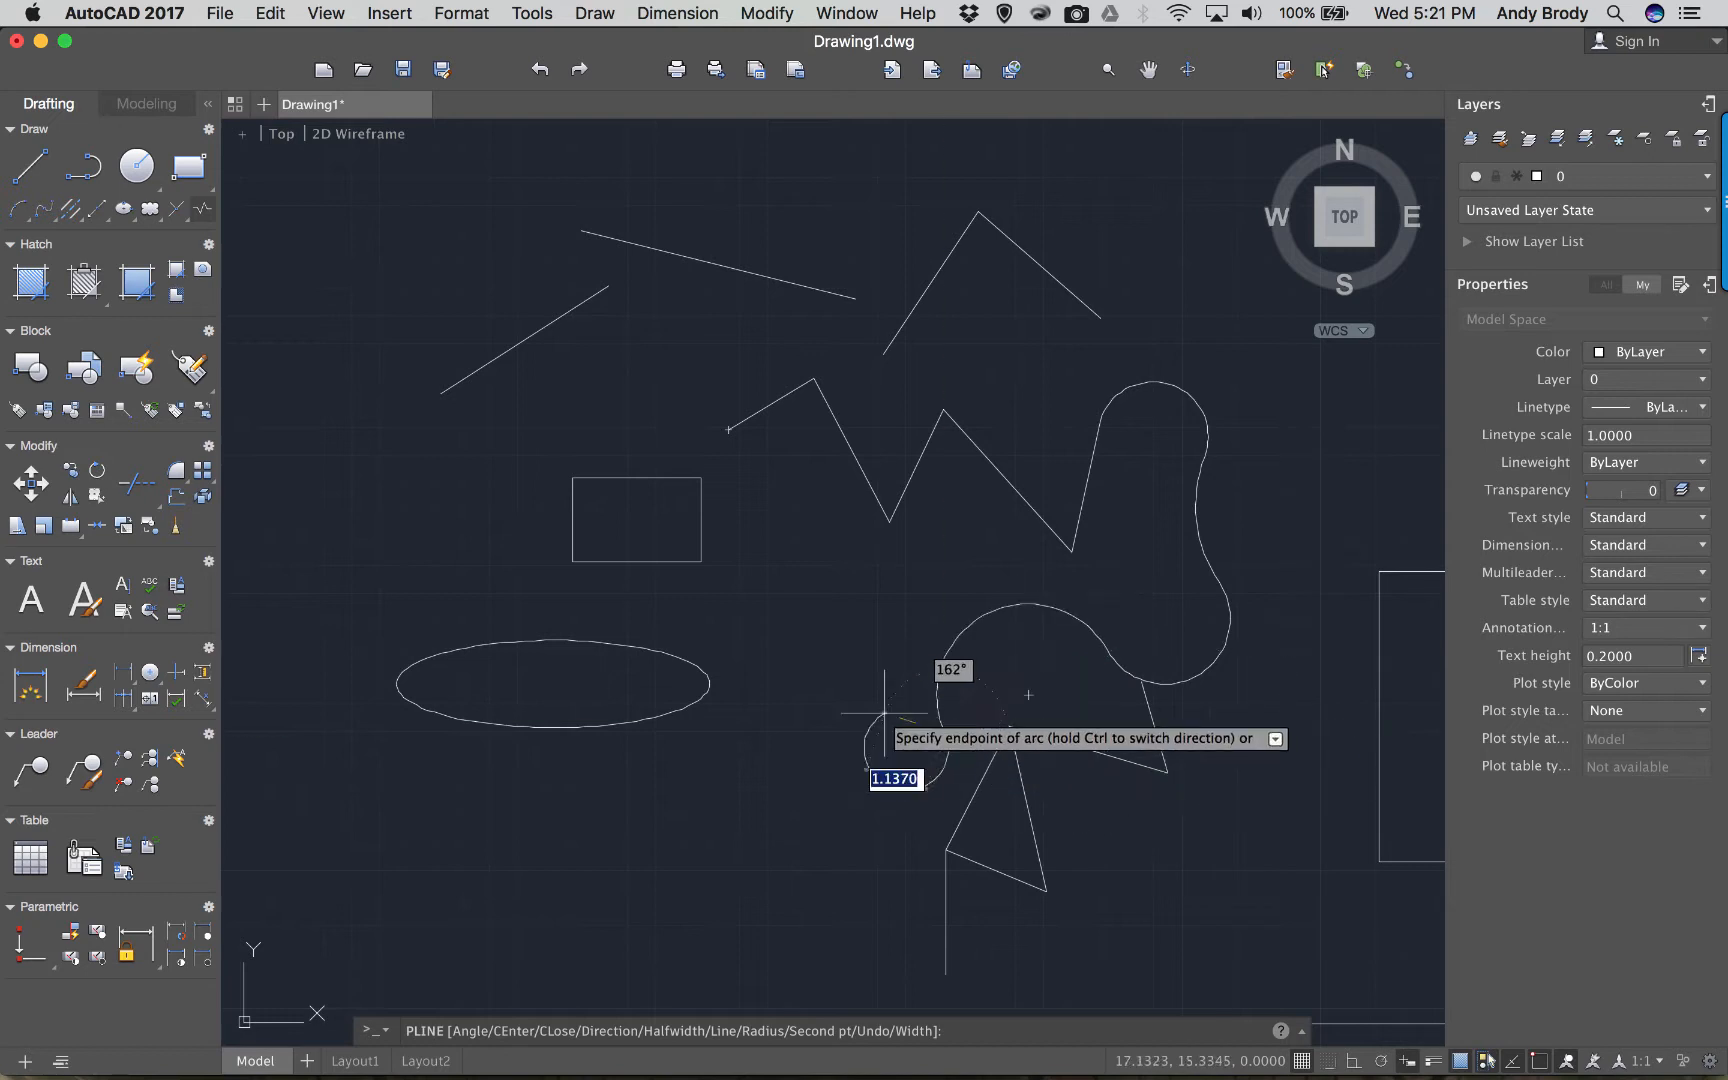
click(828, 663)
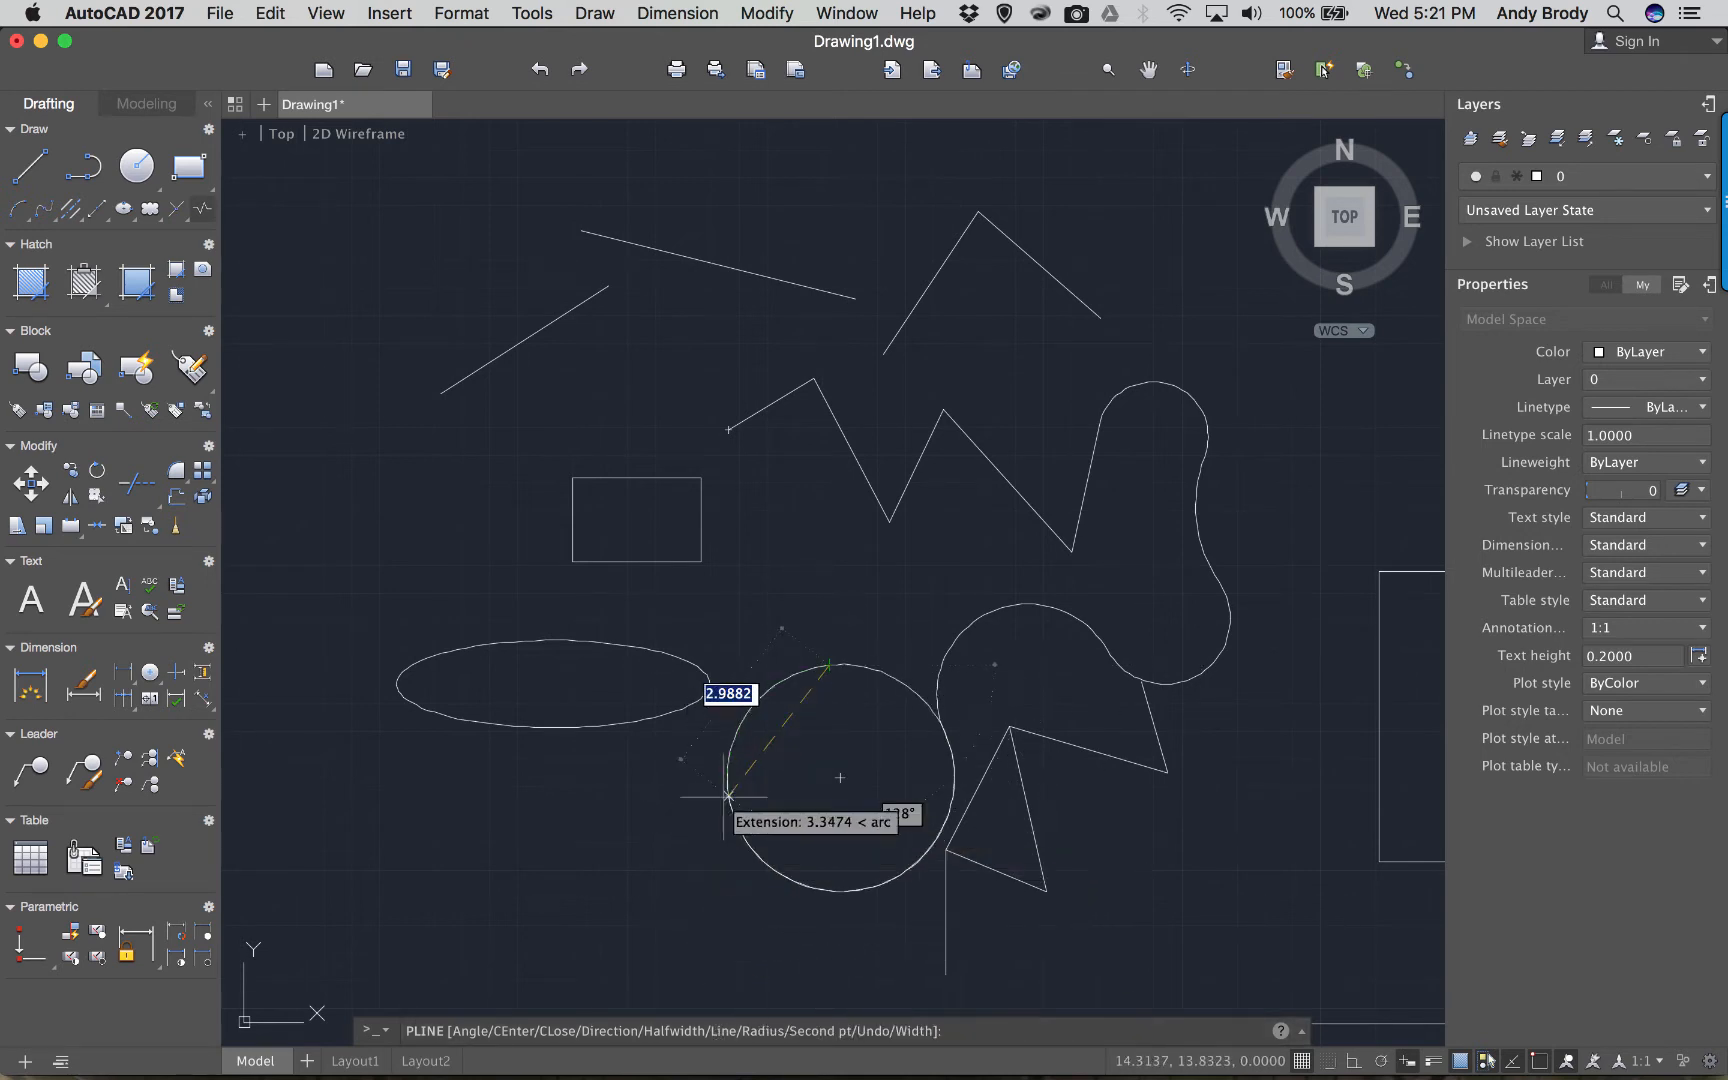
text(l)
key(Return)
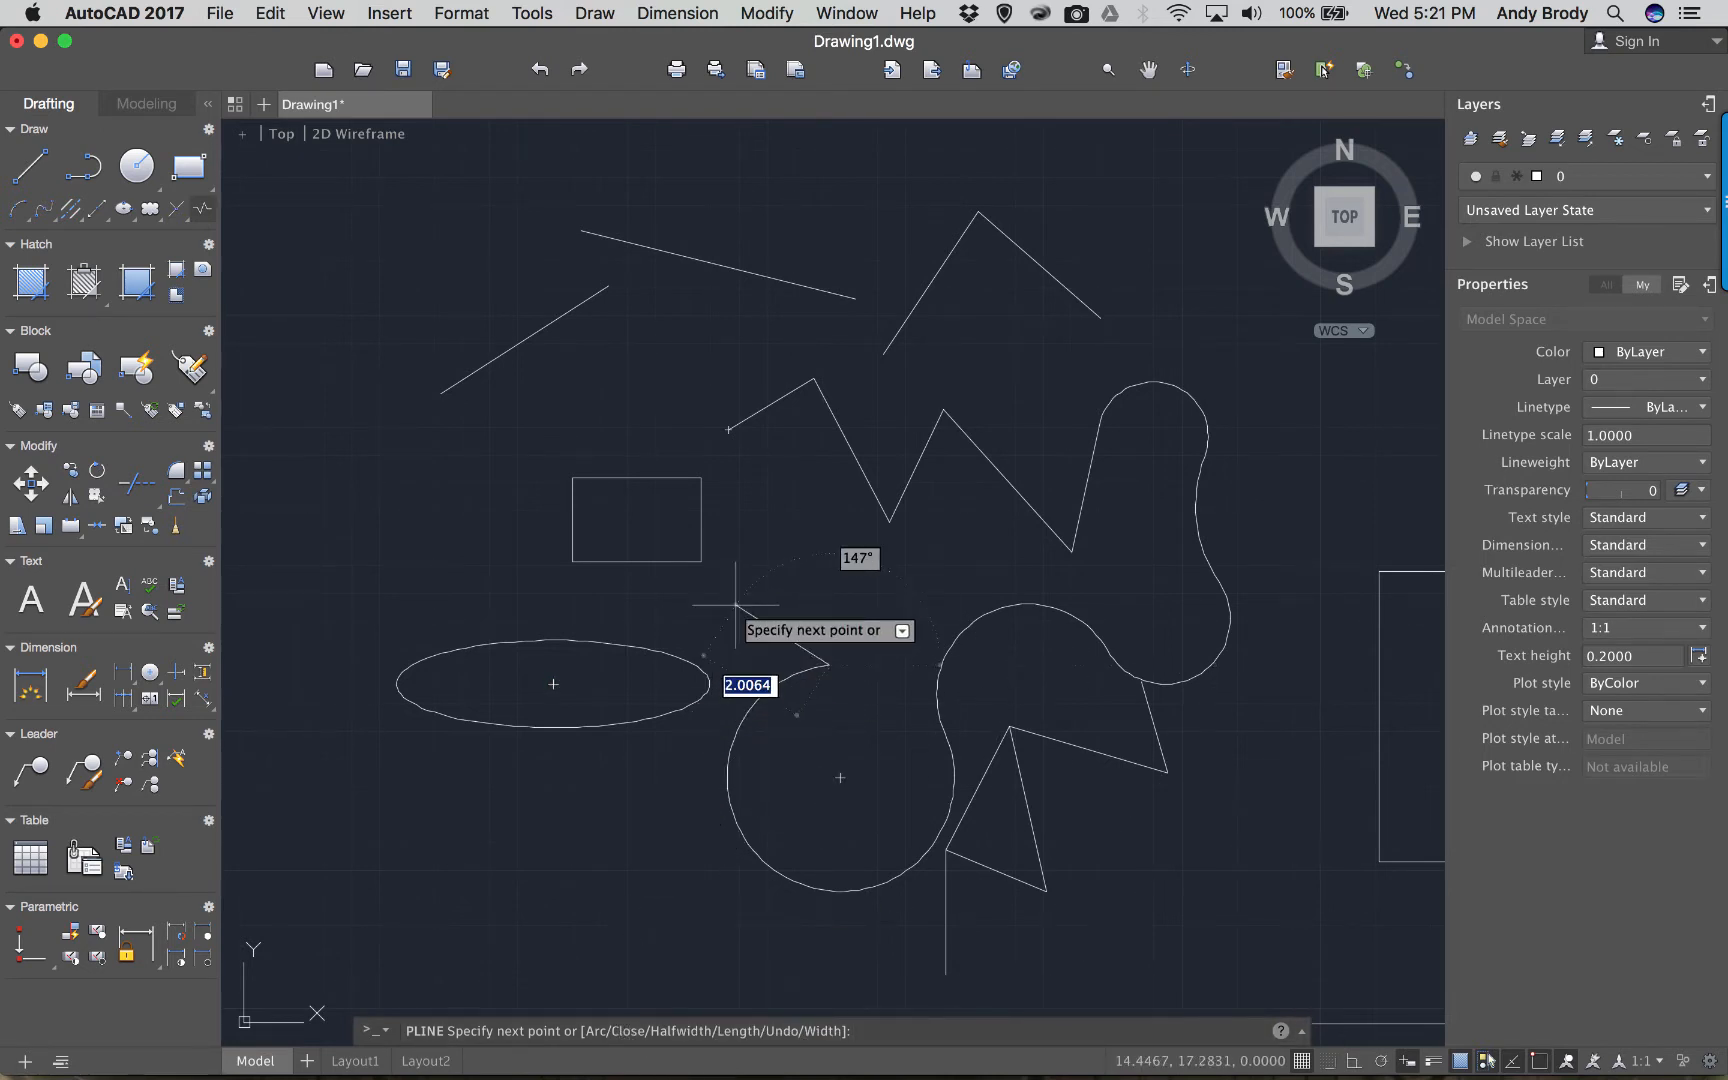
text(c)
key(Return)
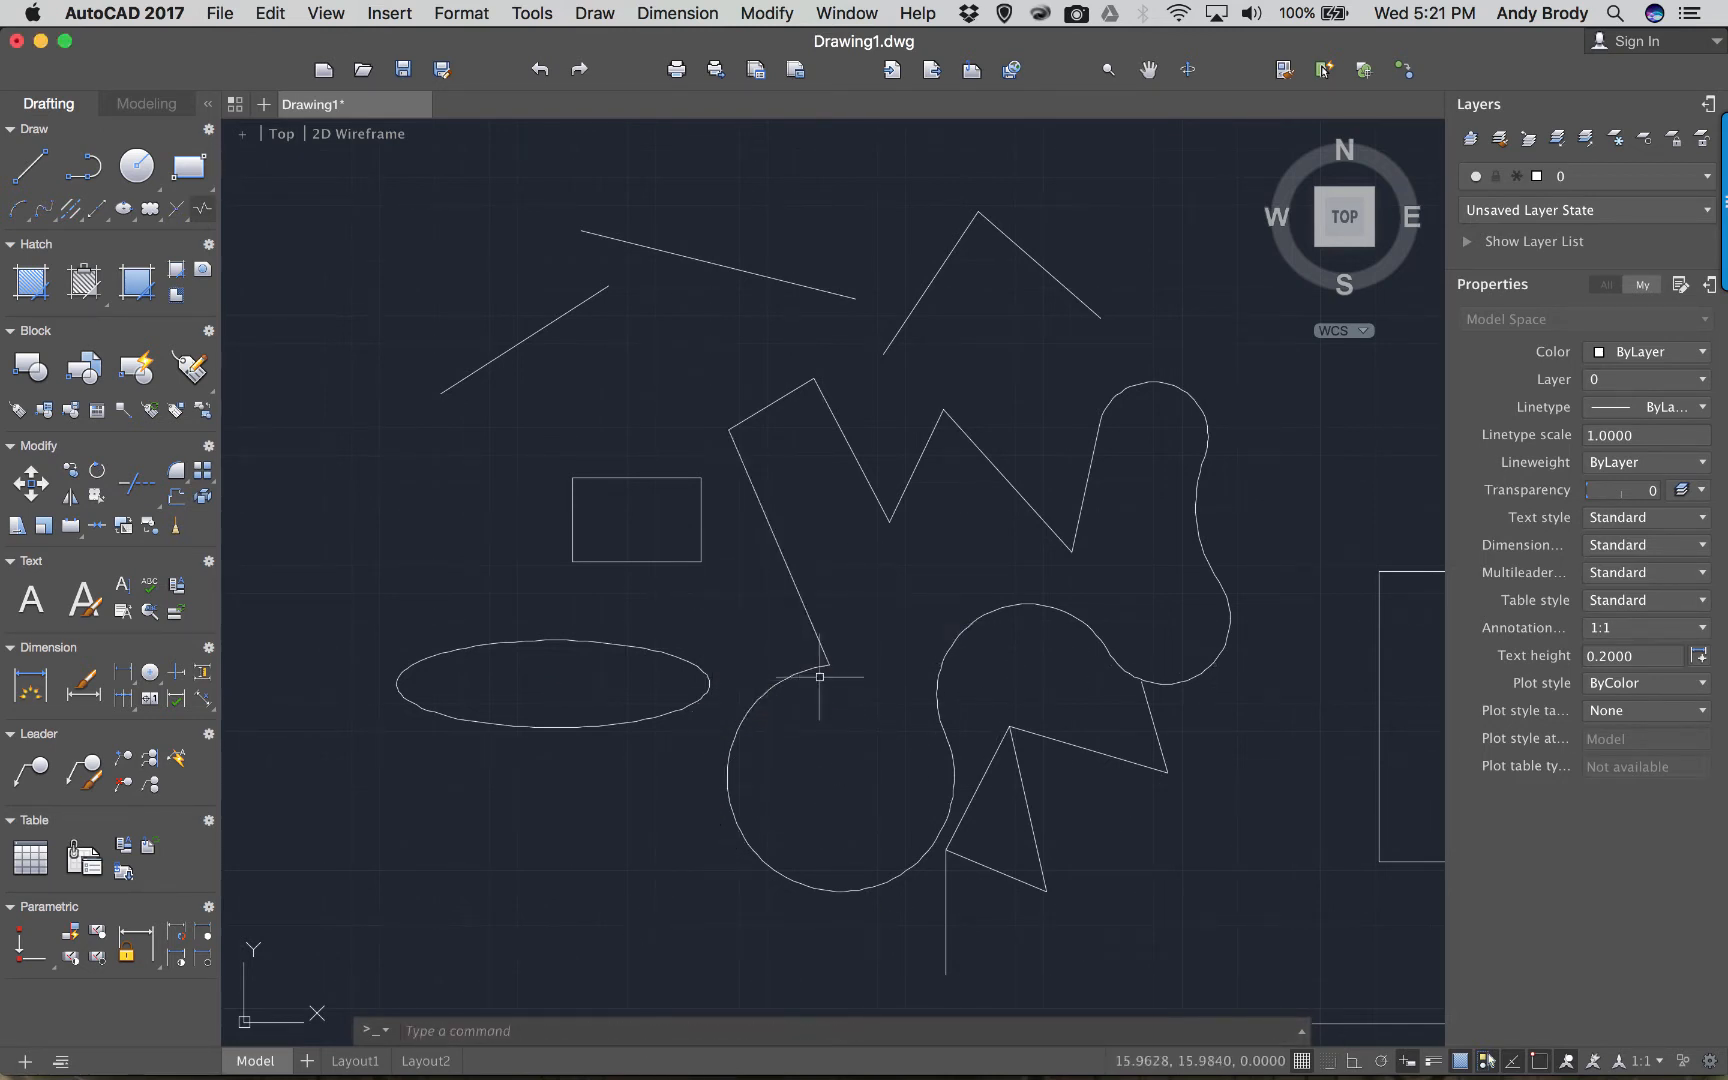
Bulge the outline's inner arc up-left and pull its top-left corner further out.
click(937, 692)
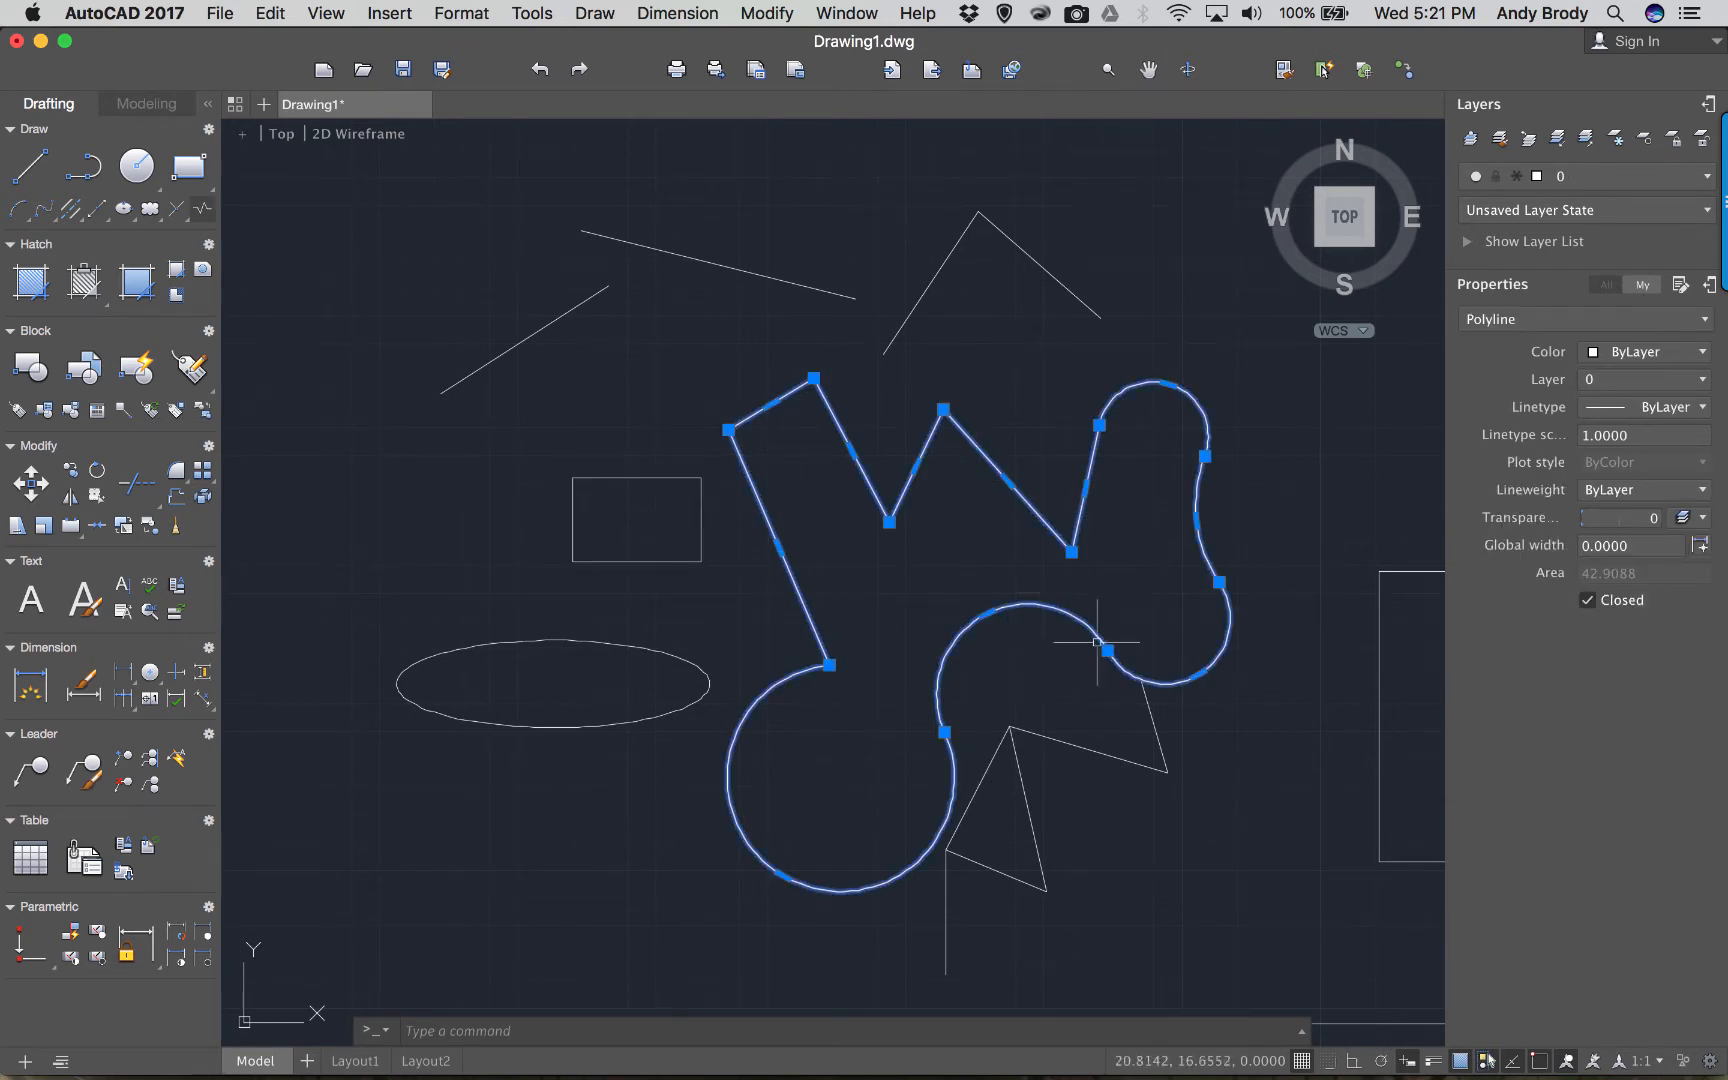
click(980, 610)
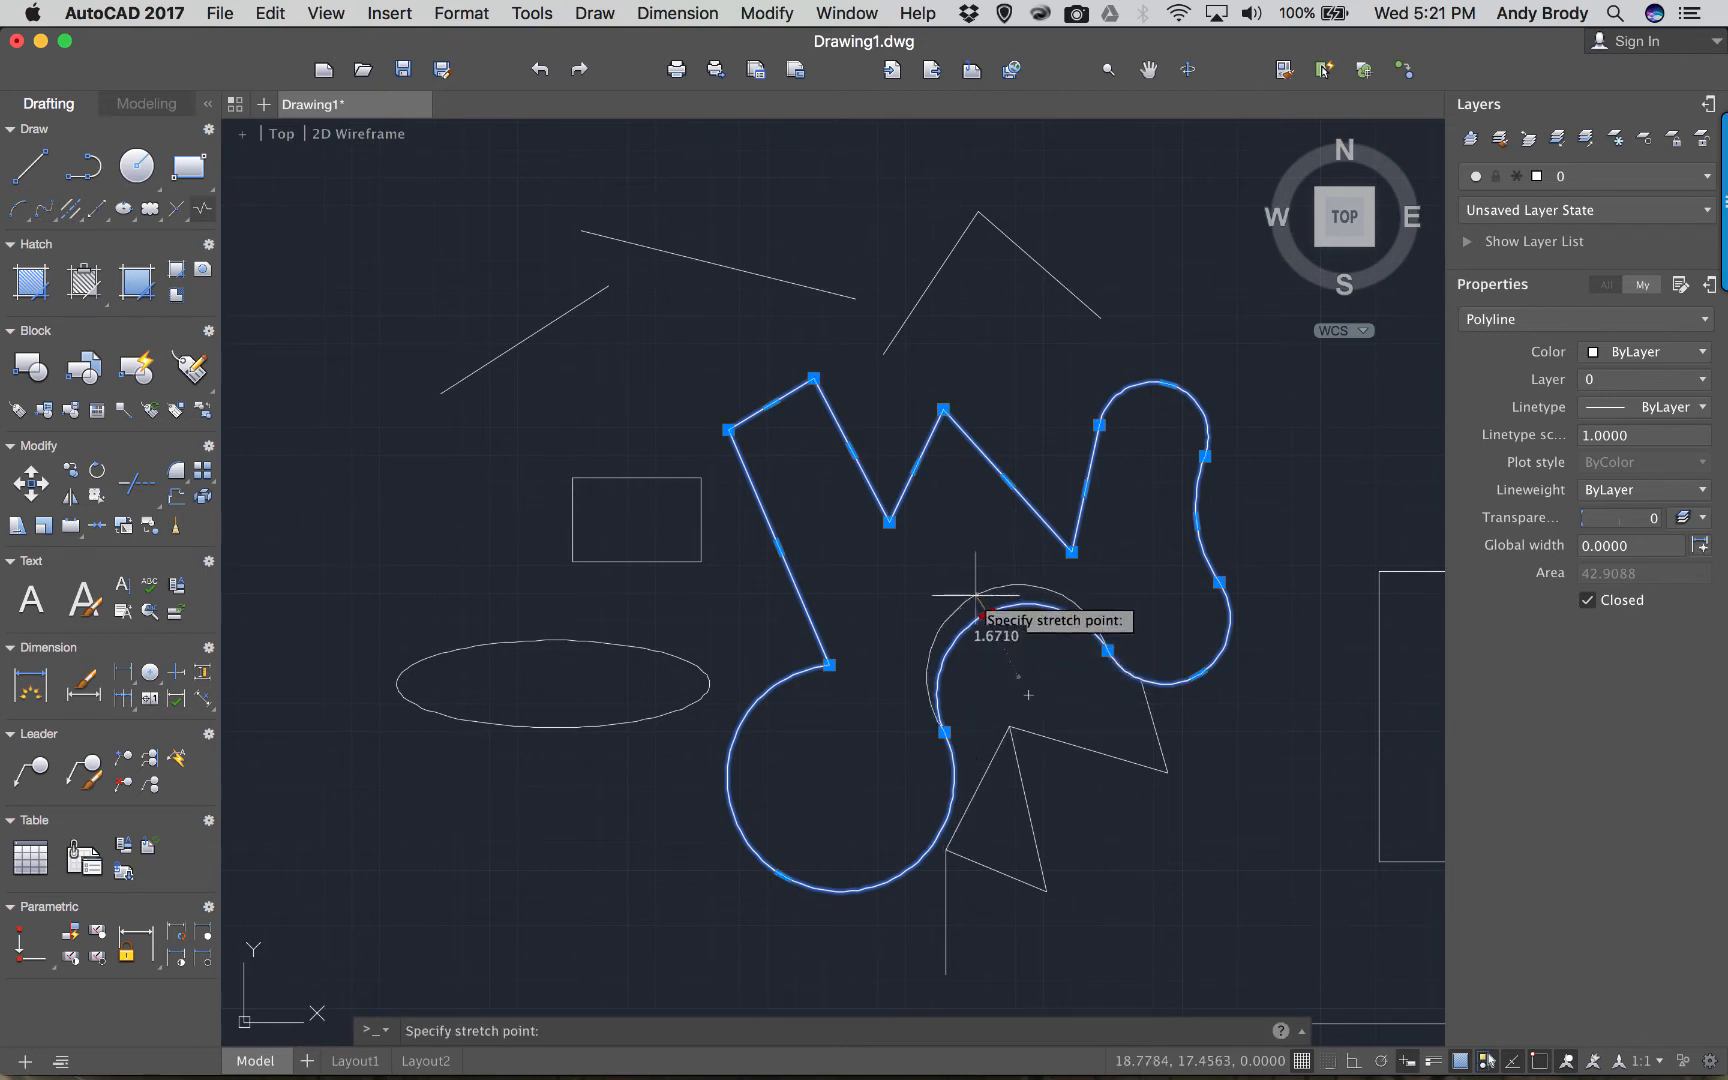
click(974, 593)
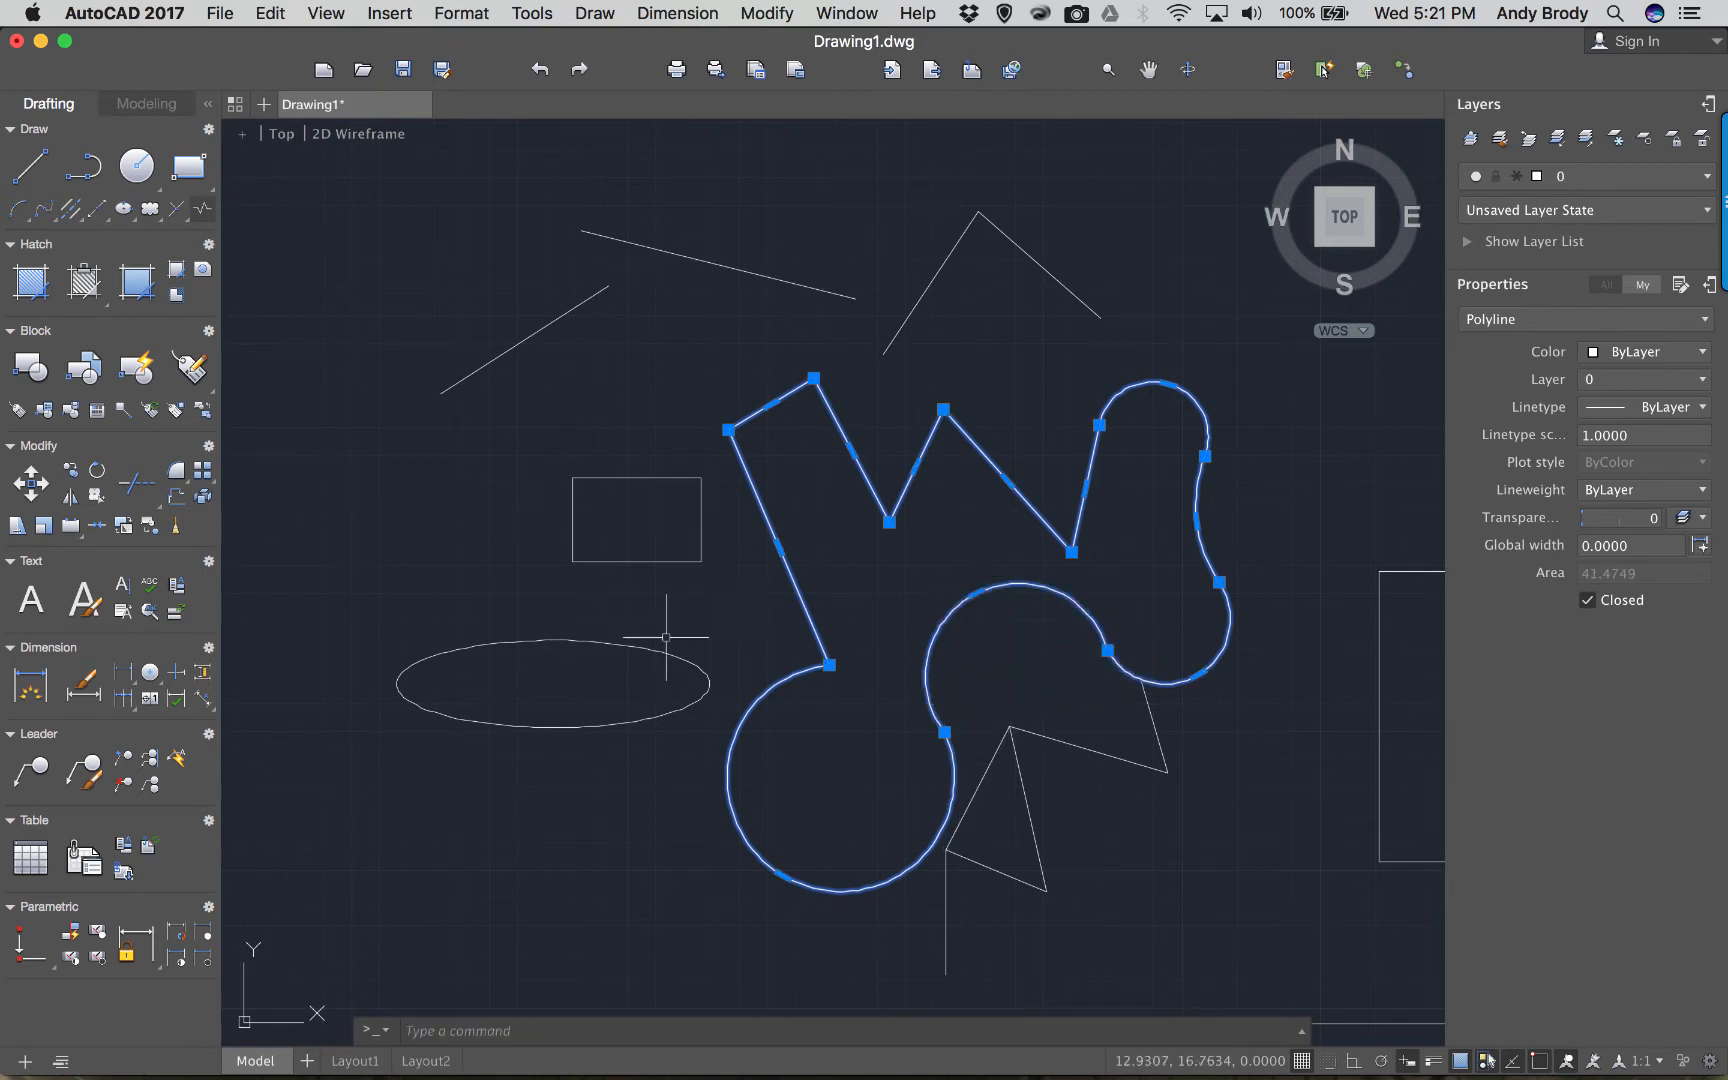
click(728, 431)
click(695, 420)
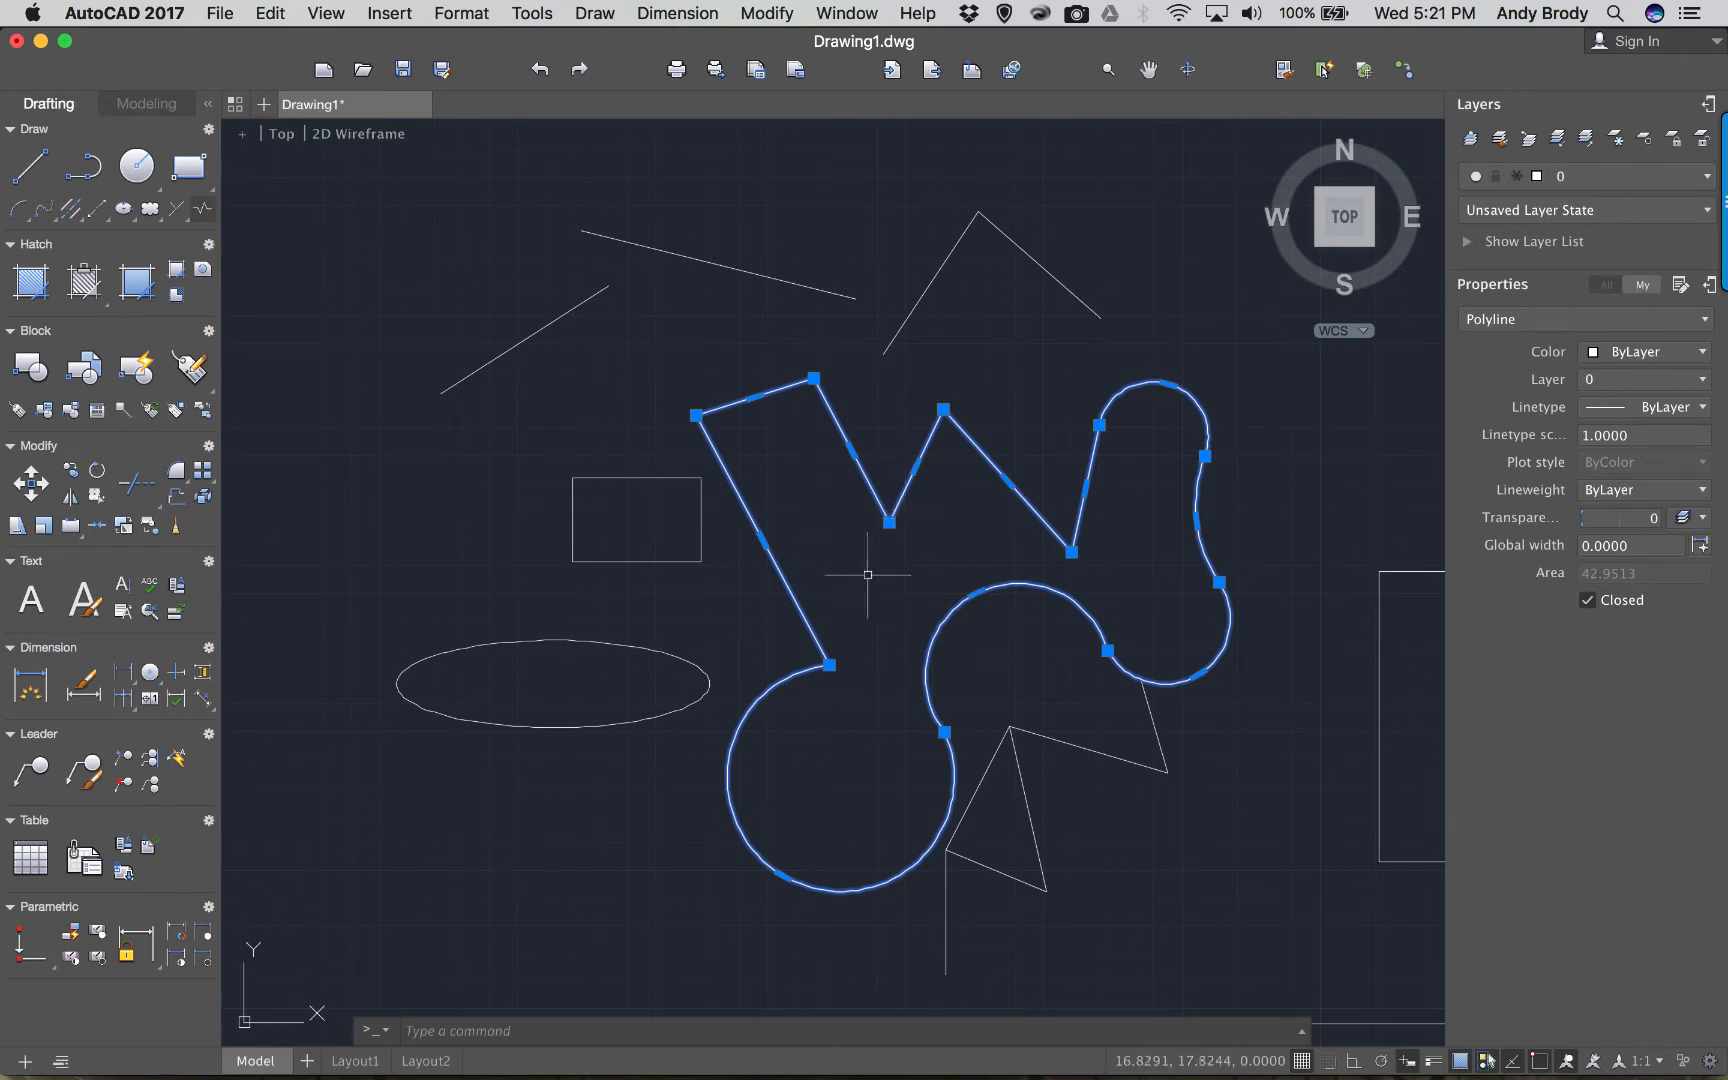
key(Escape)
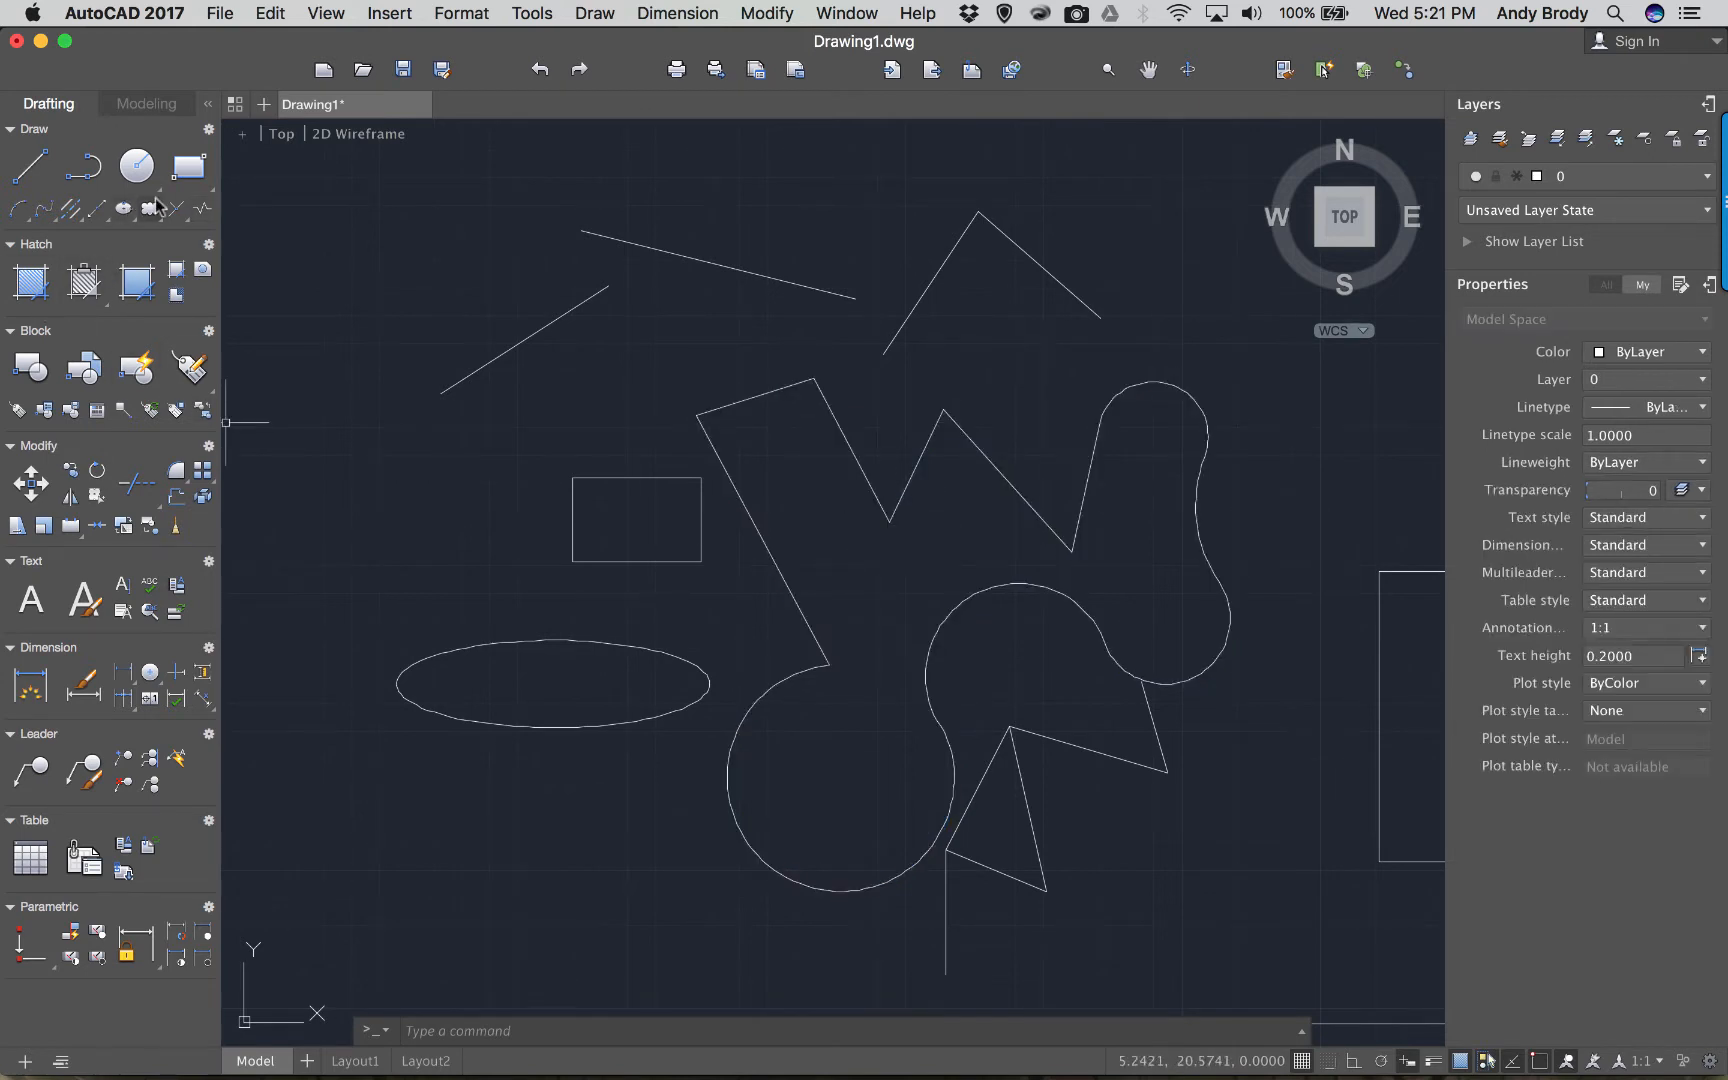
click(155, 185)
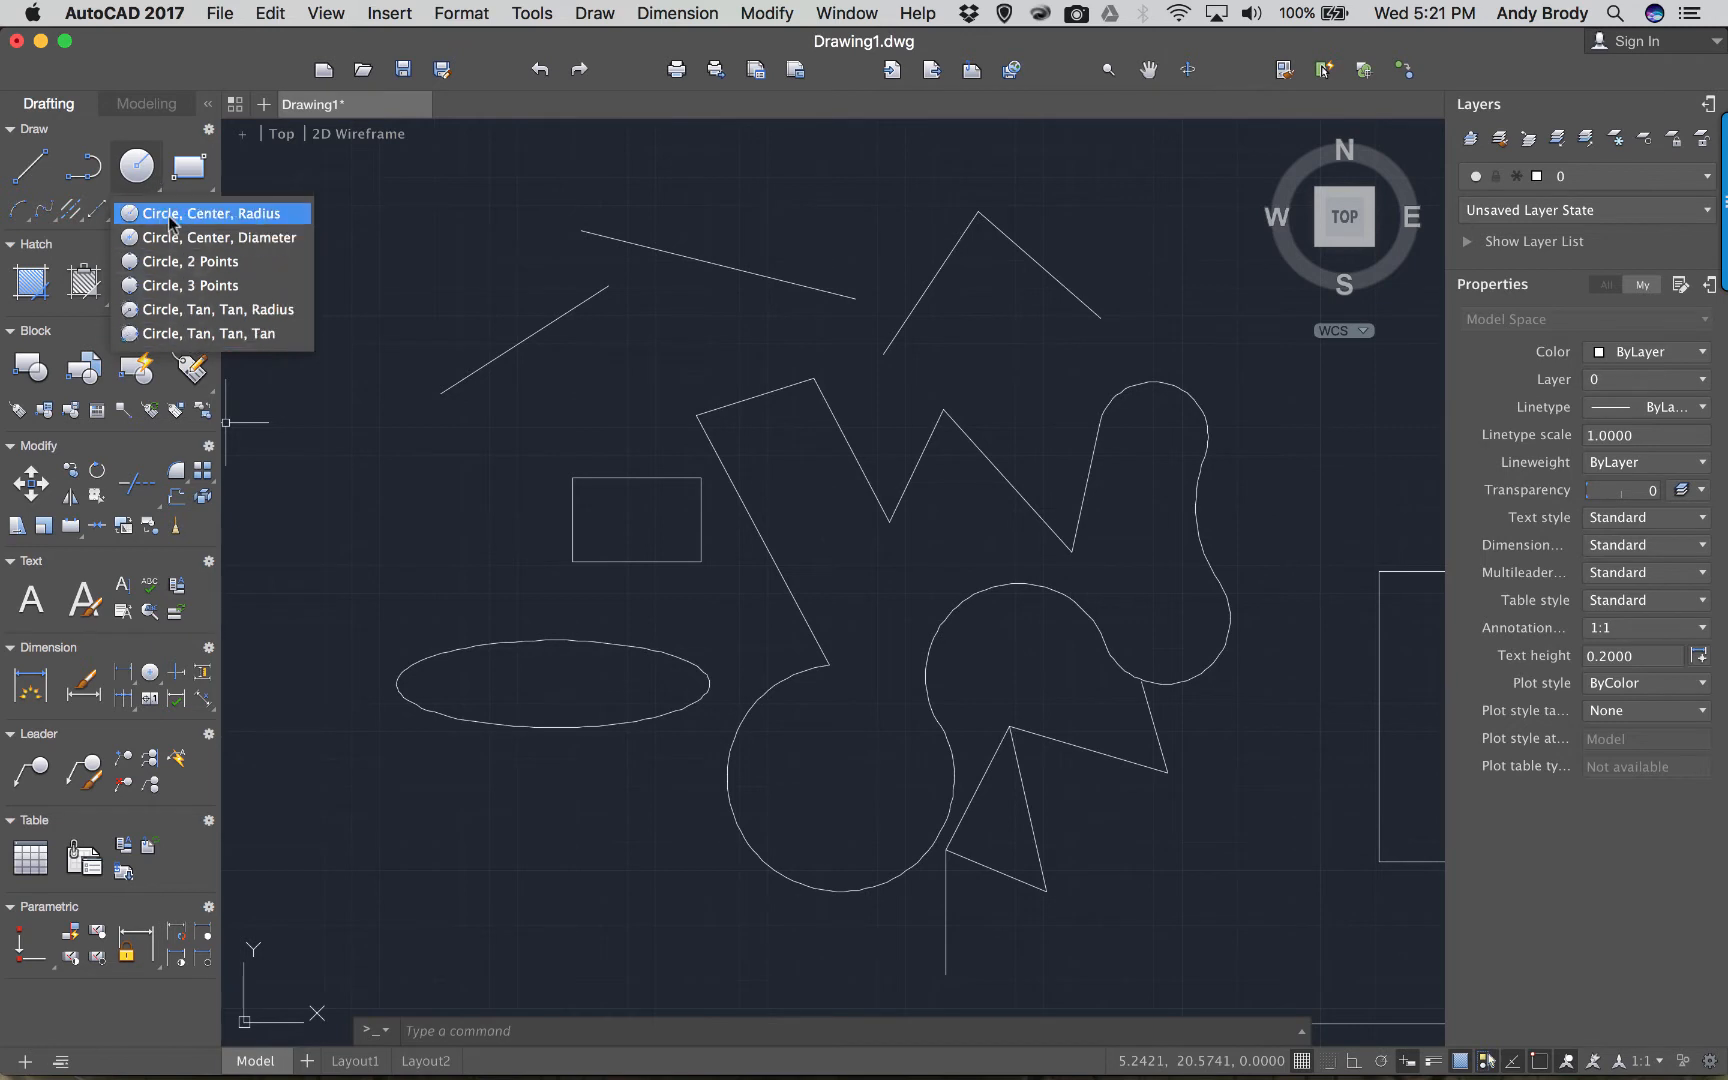
Draw a small center-radius circle near the top left.
click(170, 214)
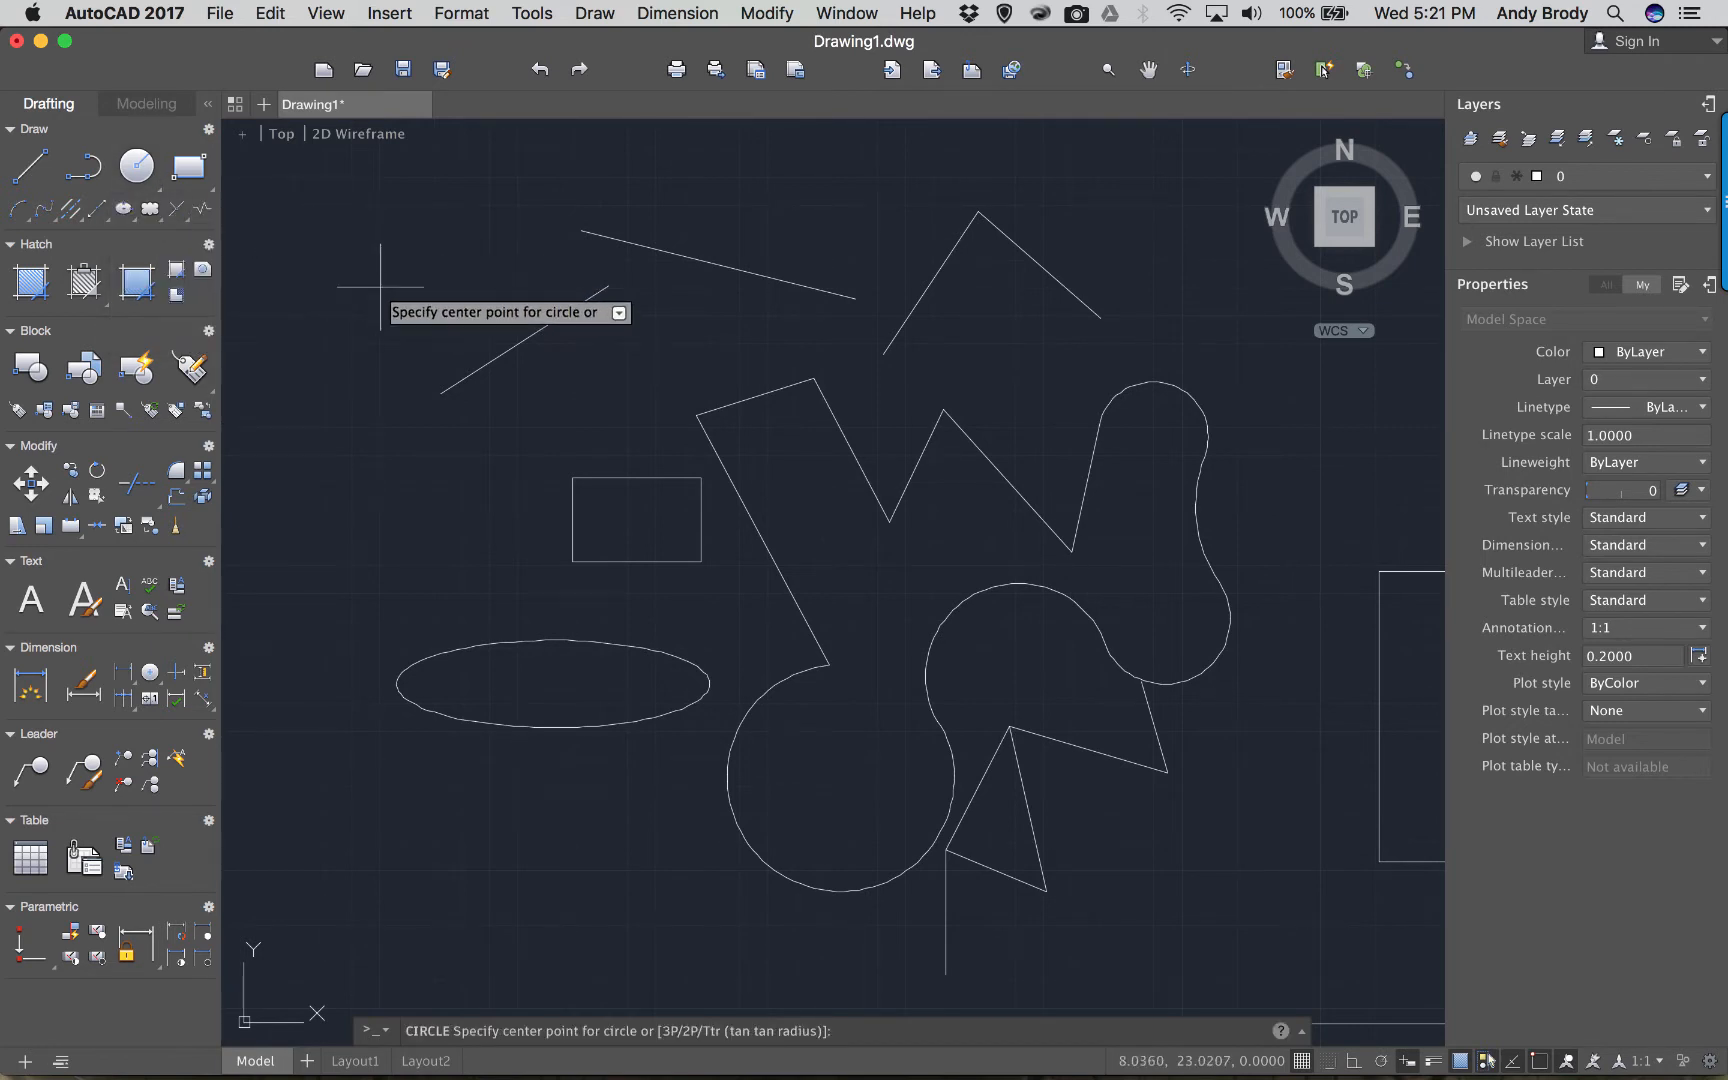
click(381, 288)
click(406, 290)
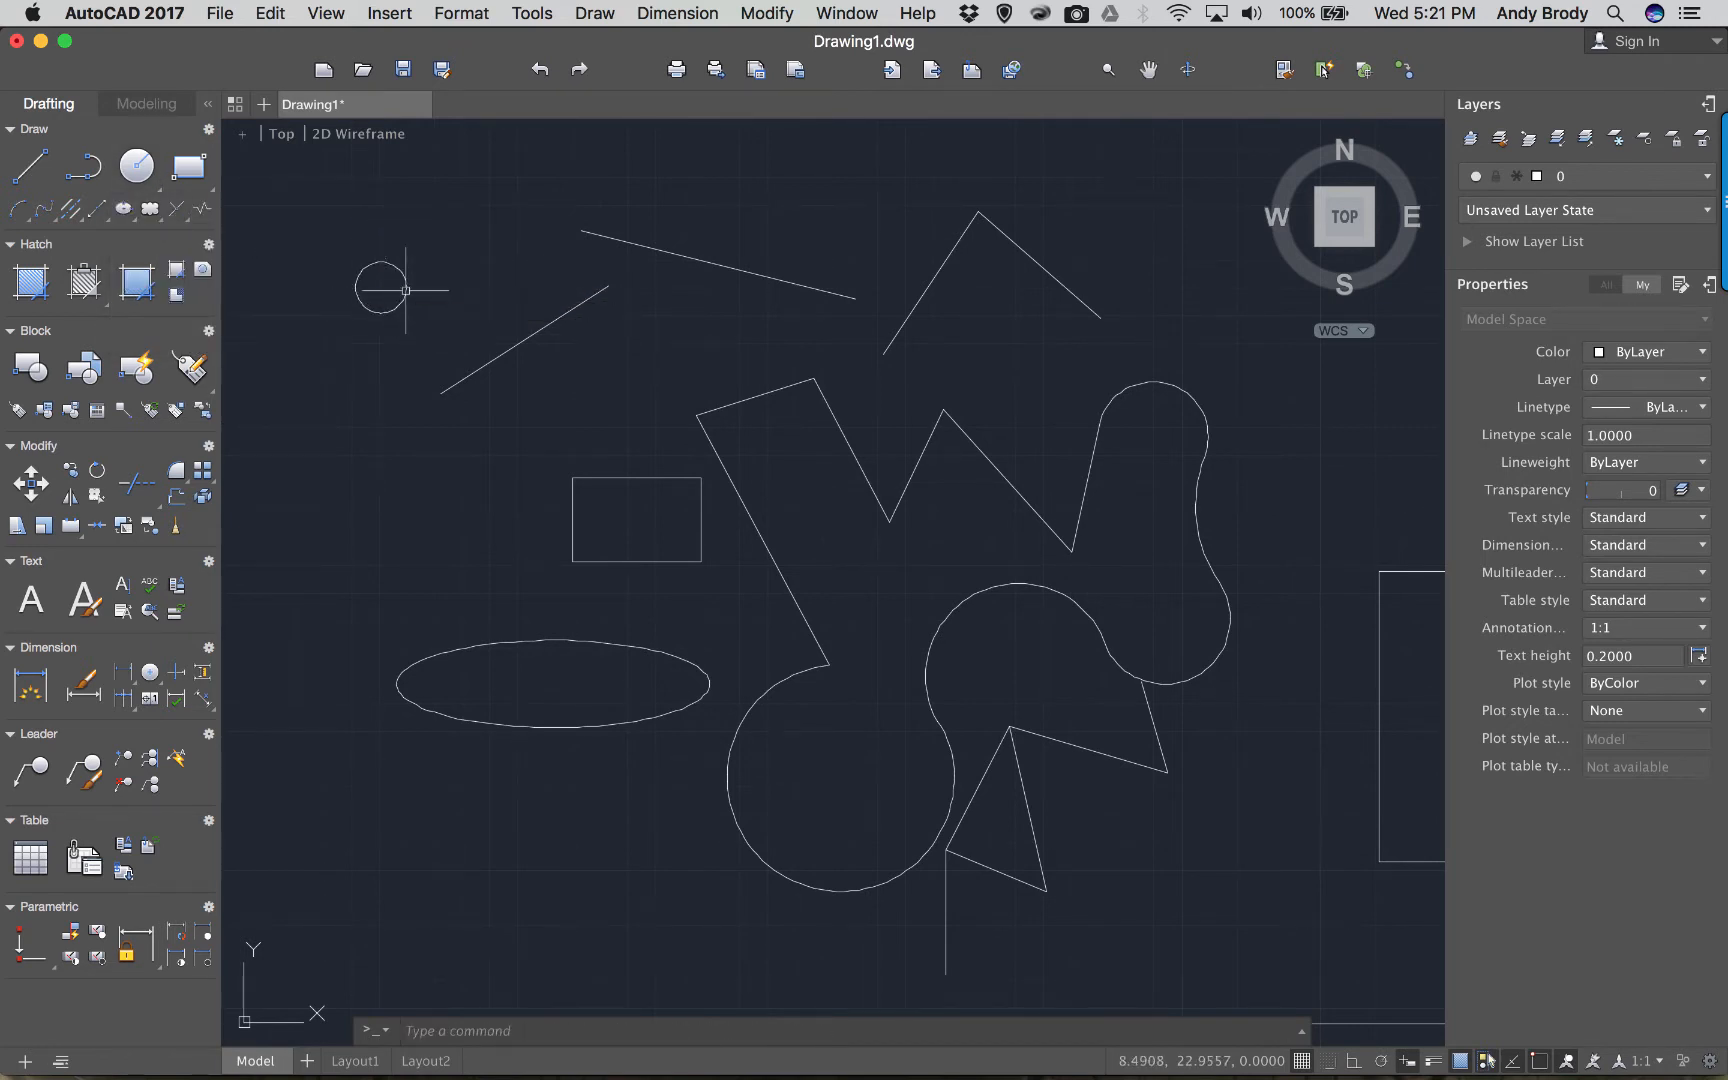
scroll(320, 297, up, 3)
scroll(328, 316, down, 1)
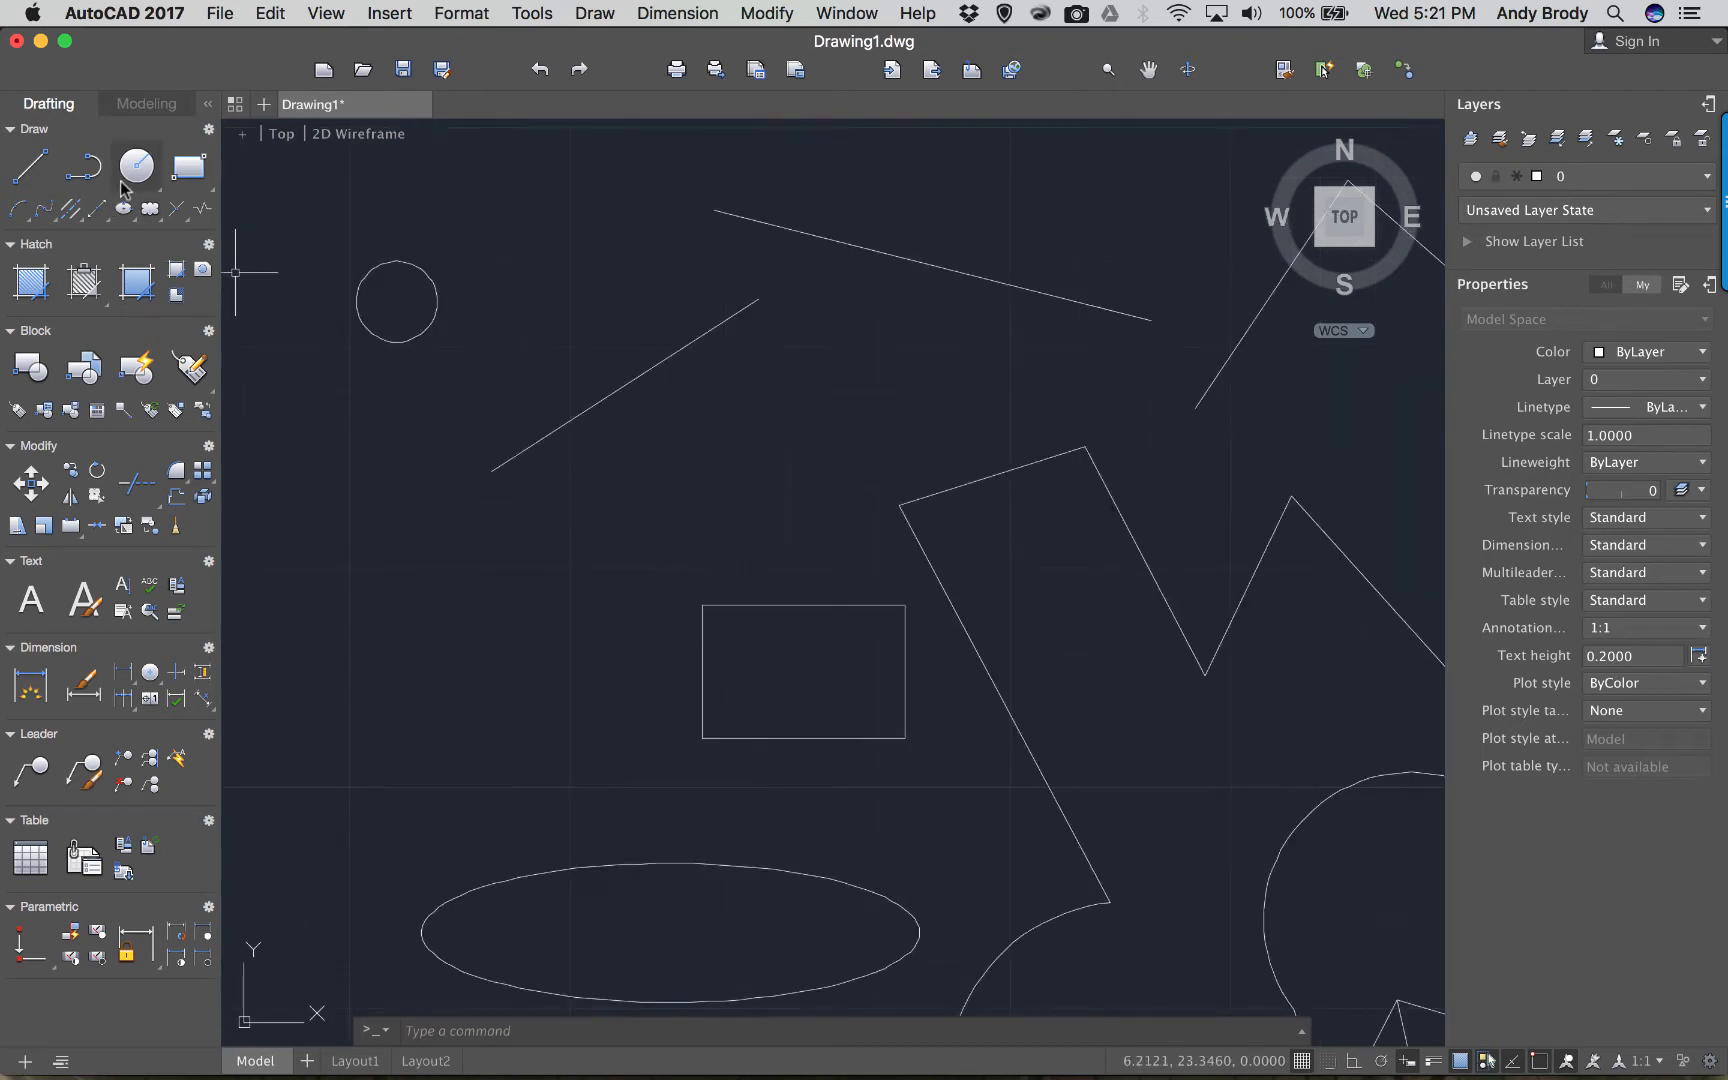
Draw a small rectangle to the right of the new circle.
click(152, 190)
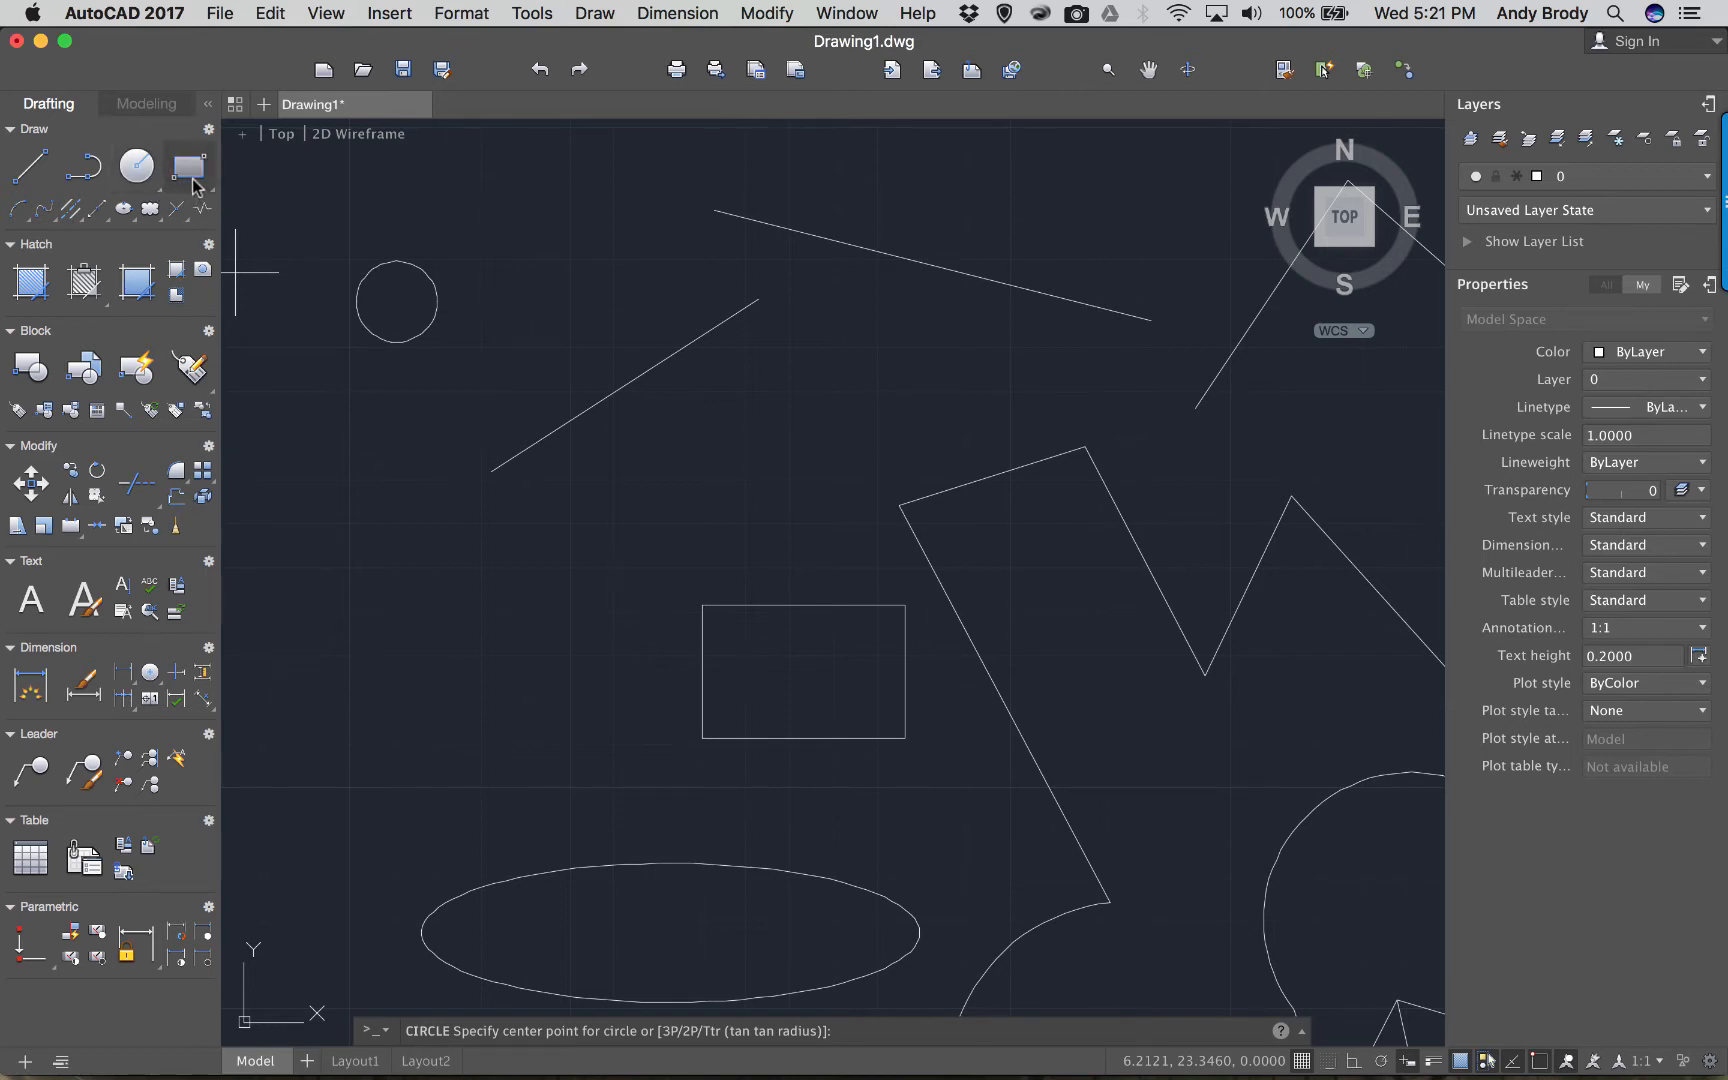
click(188, 167)
click(505, 223)
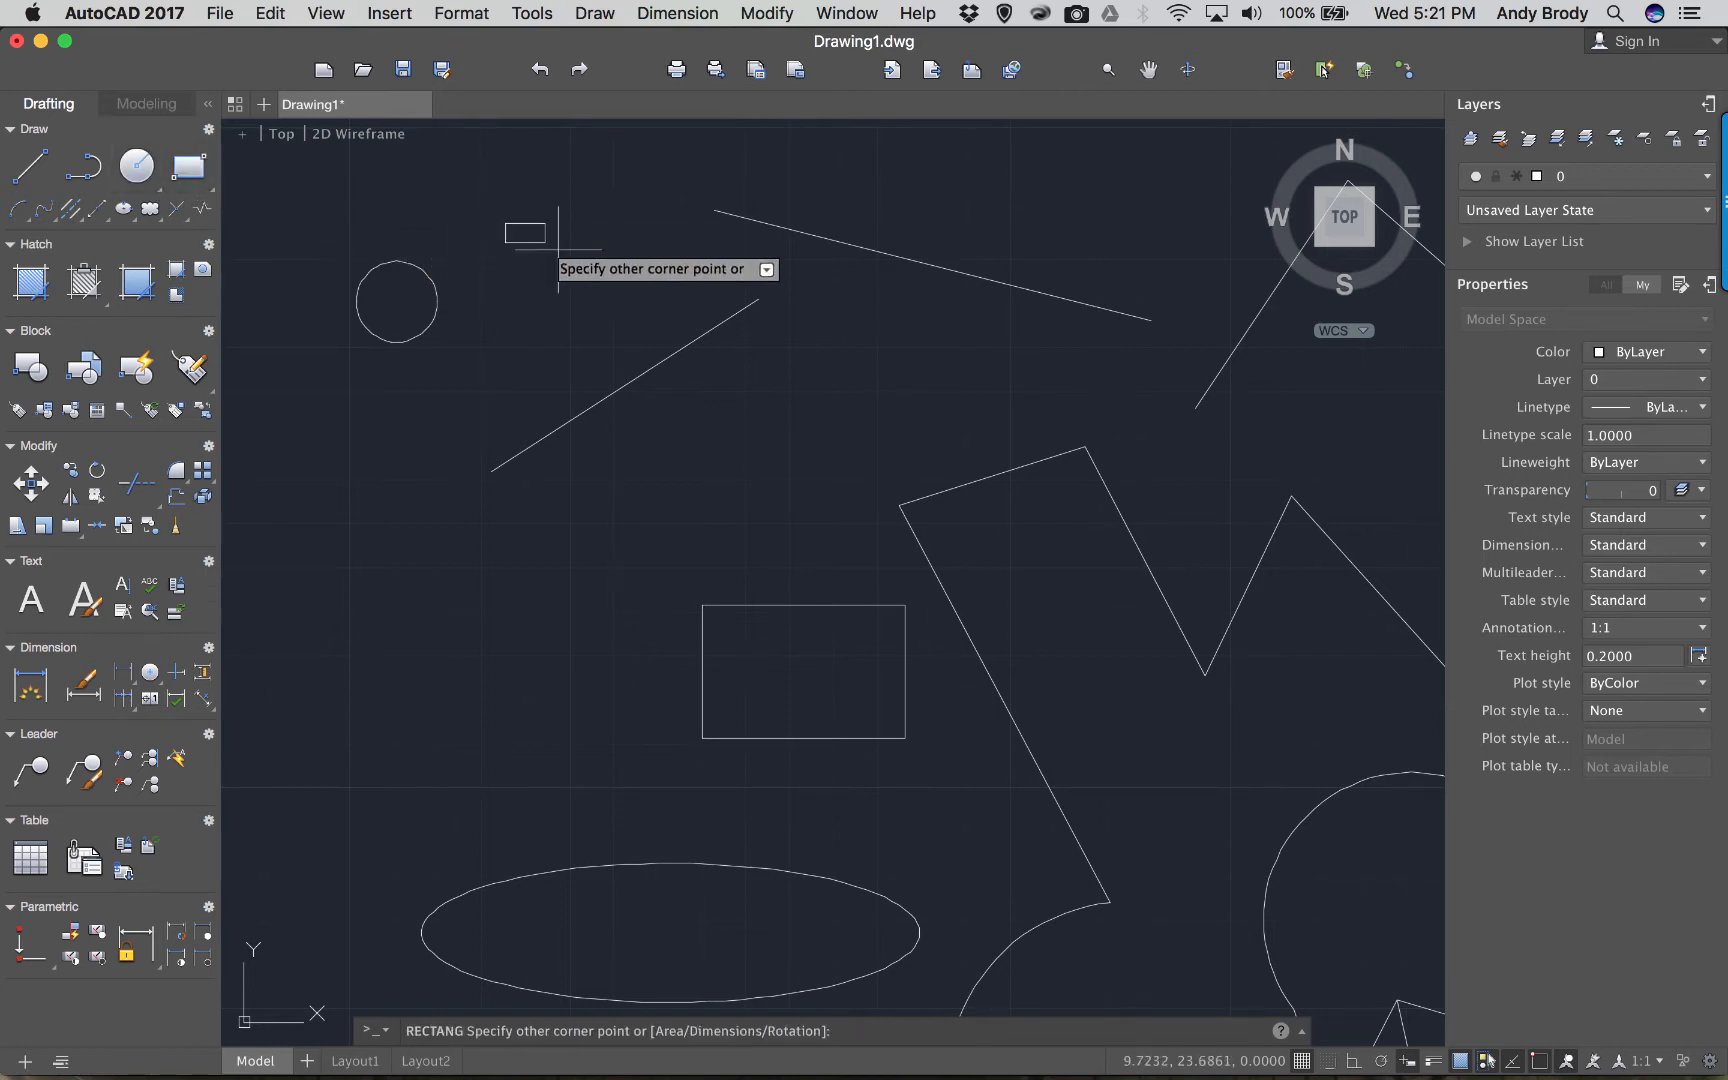
click(620, 277)
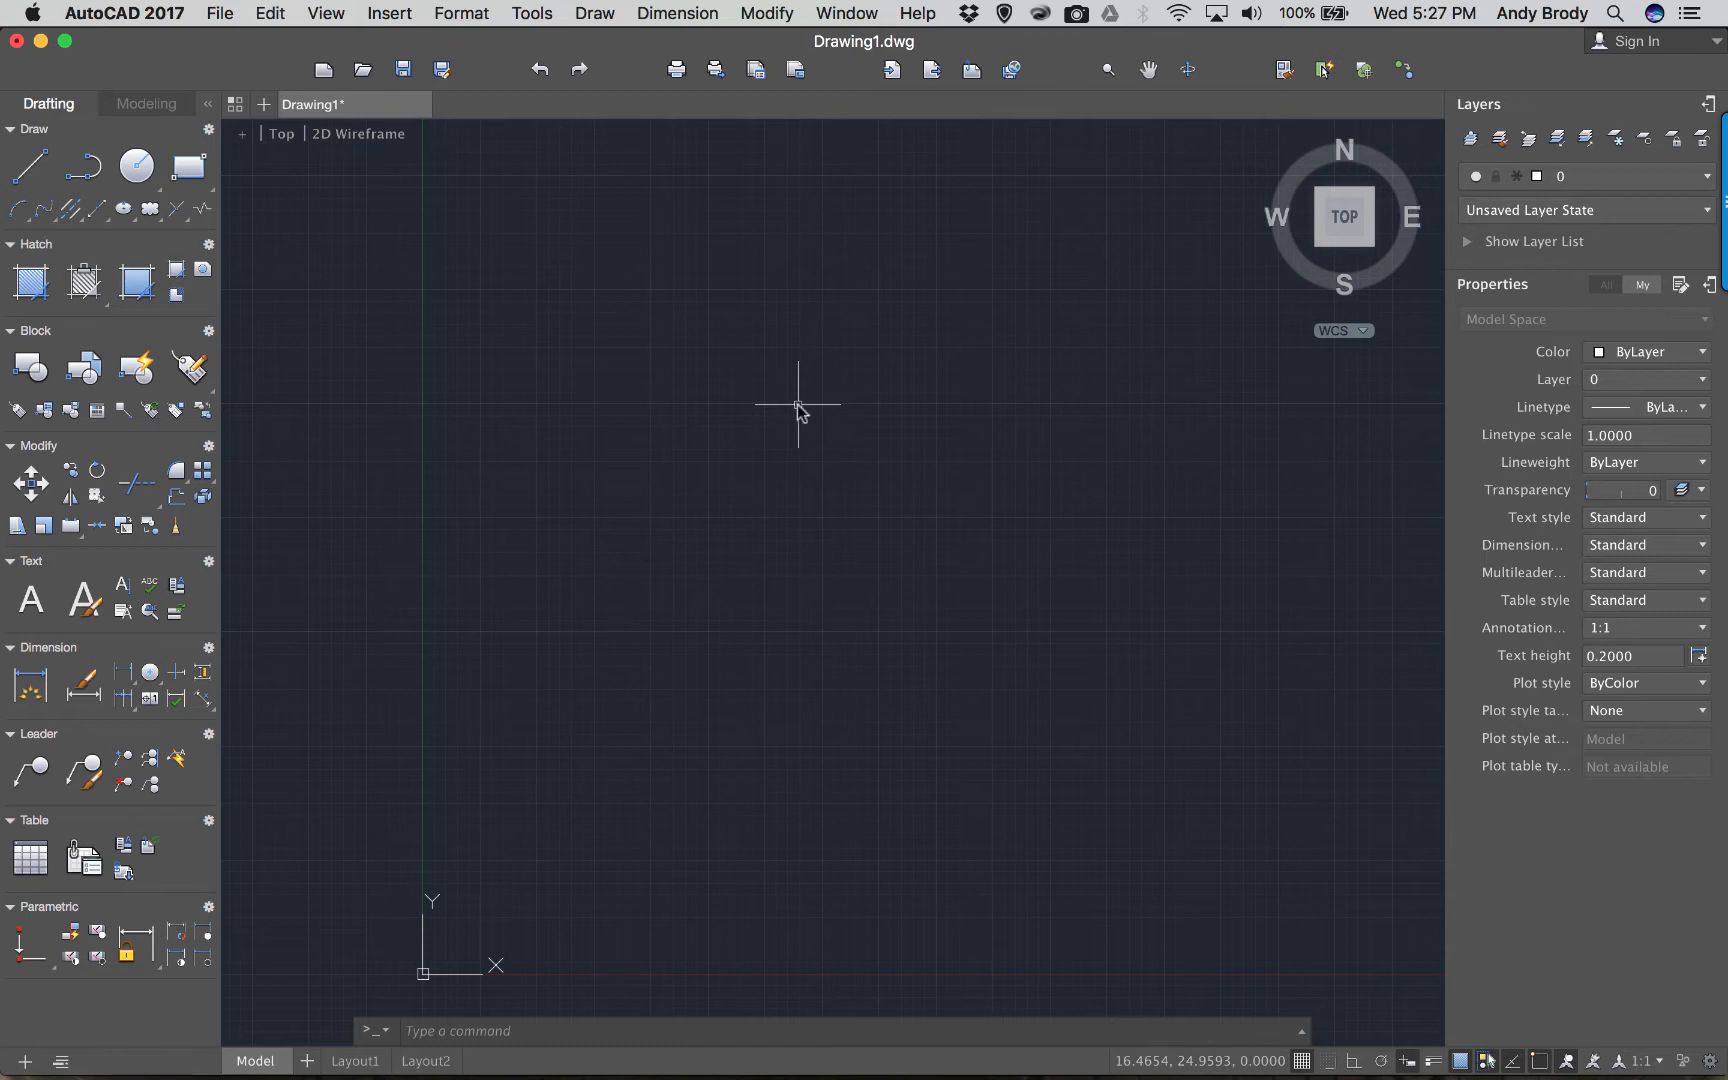
Draw a four-point, three-segment LINE zigzag near the top middle.
text(li)
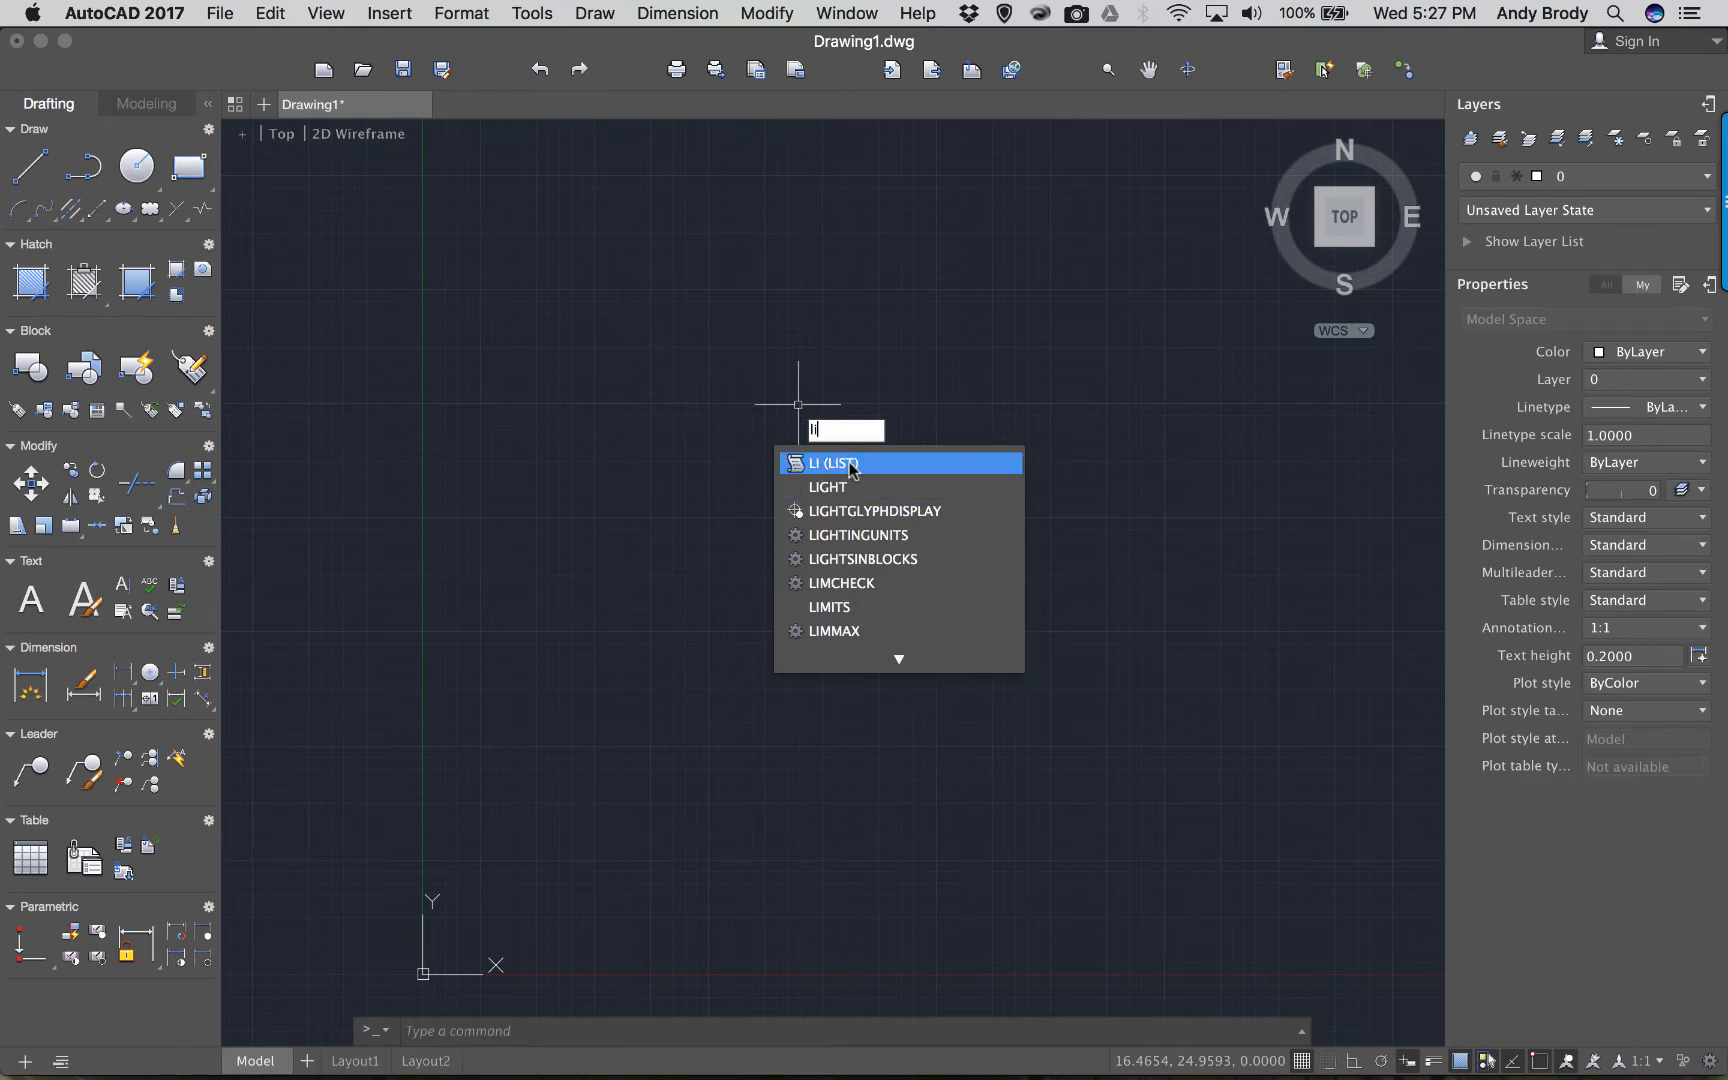
text(n)
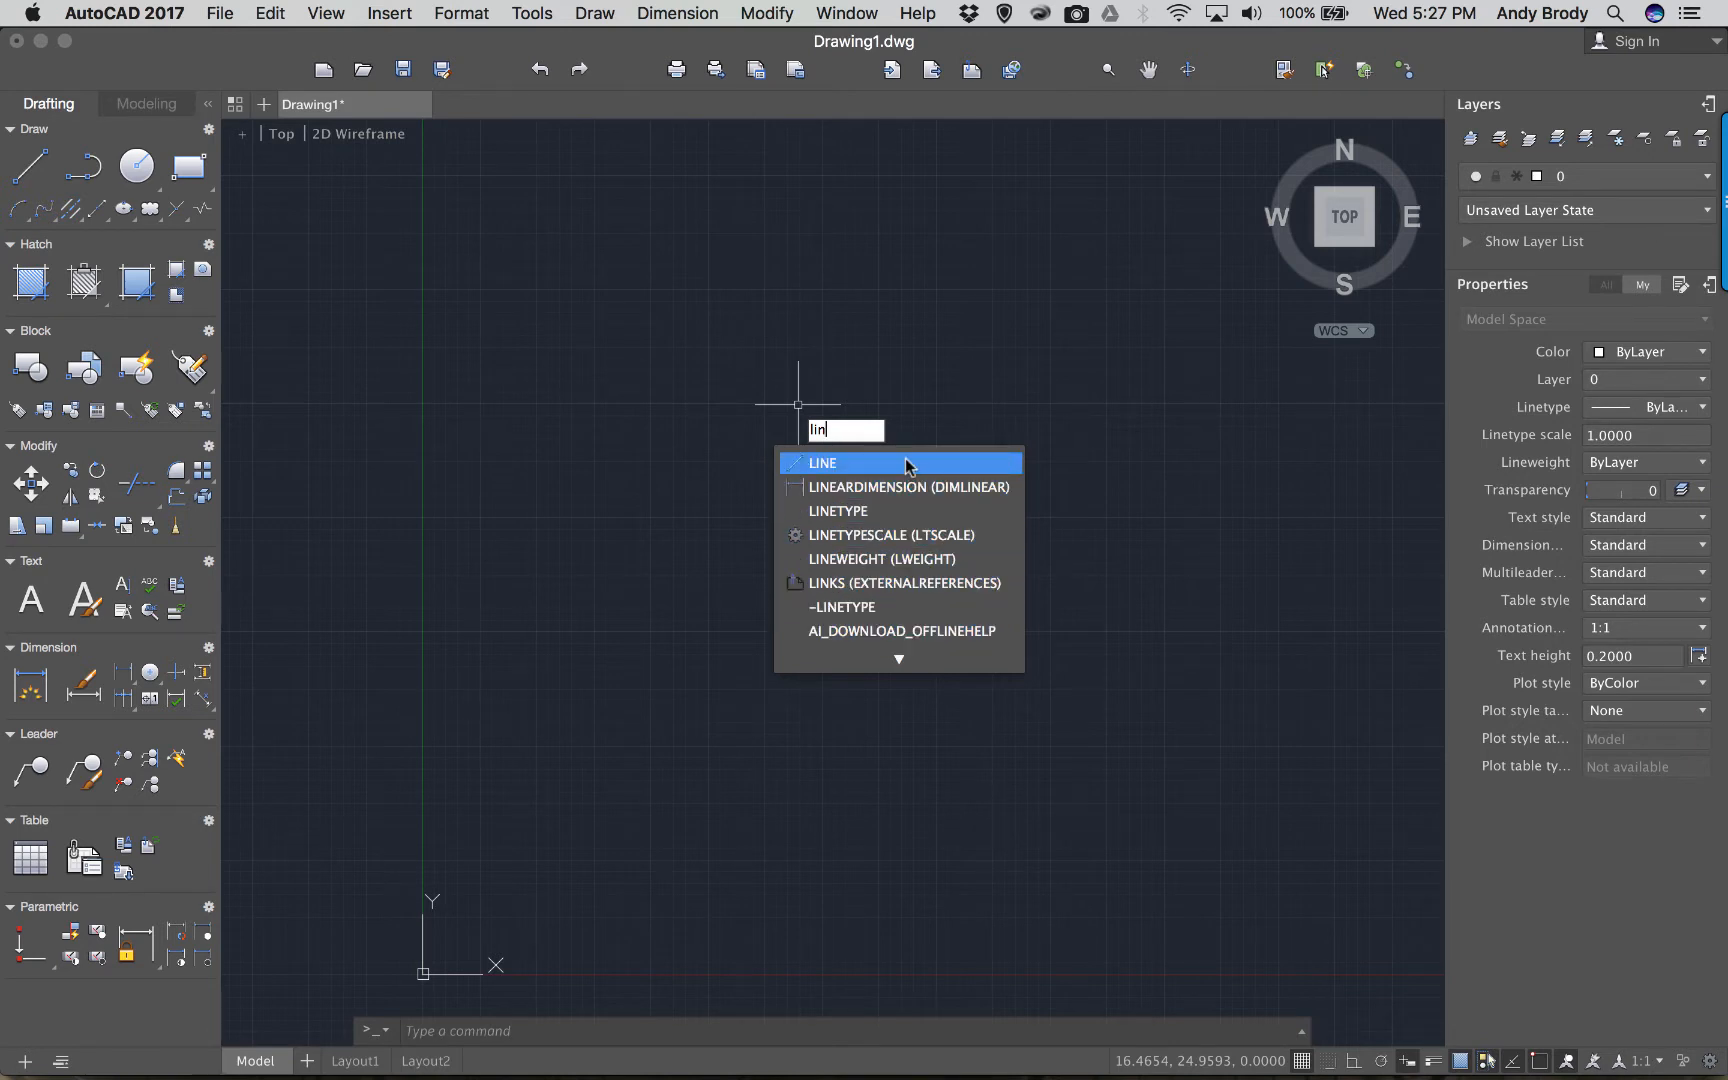
click(855, 465)
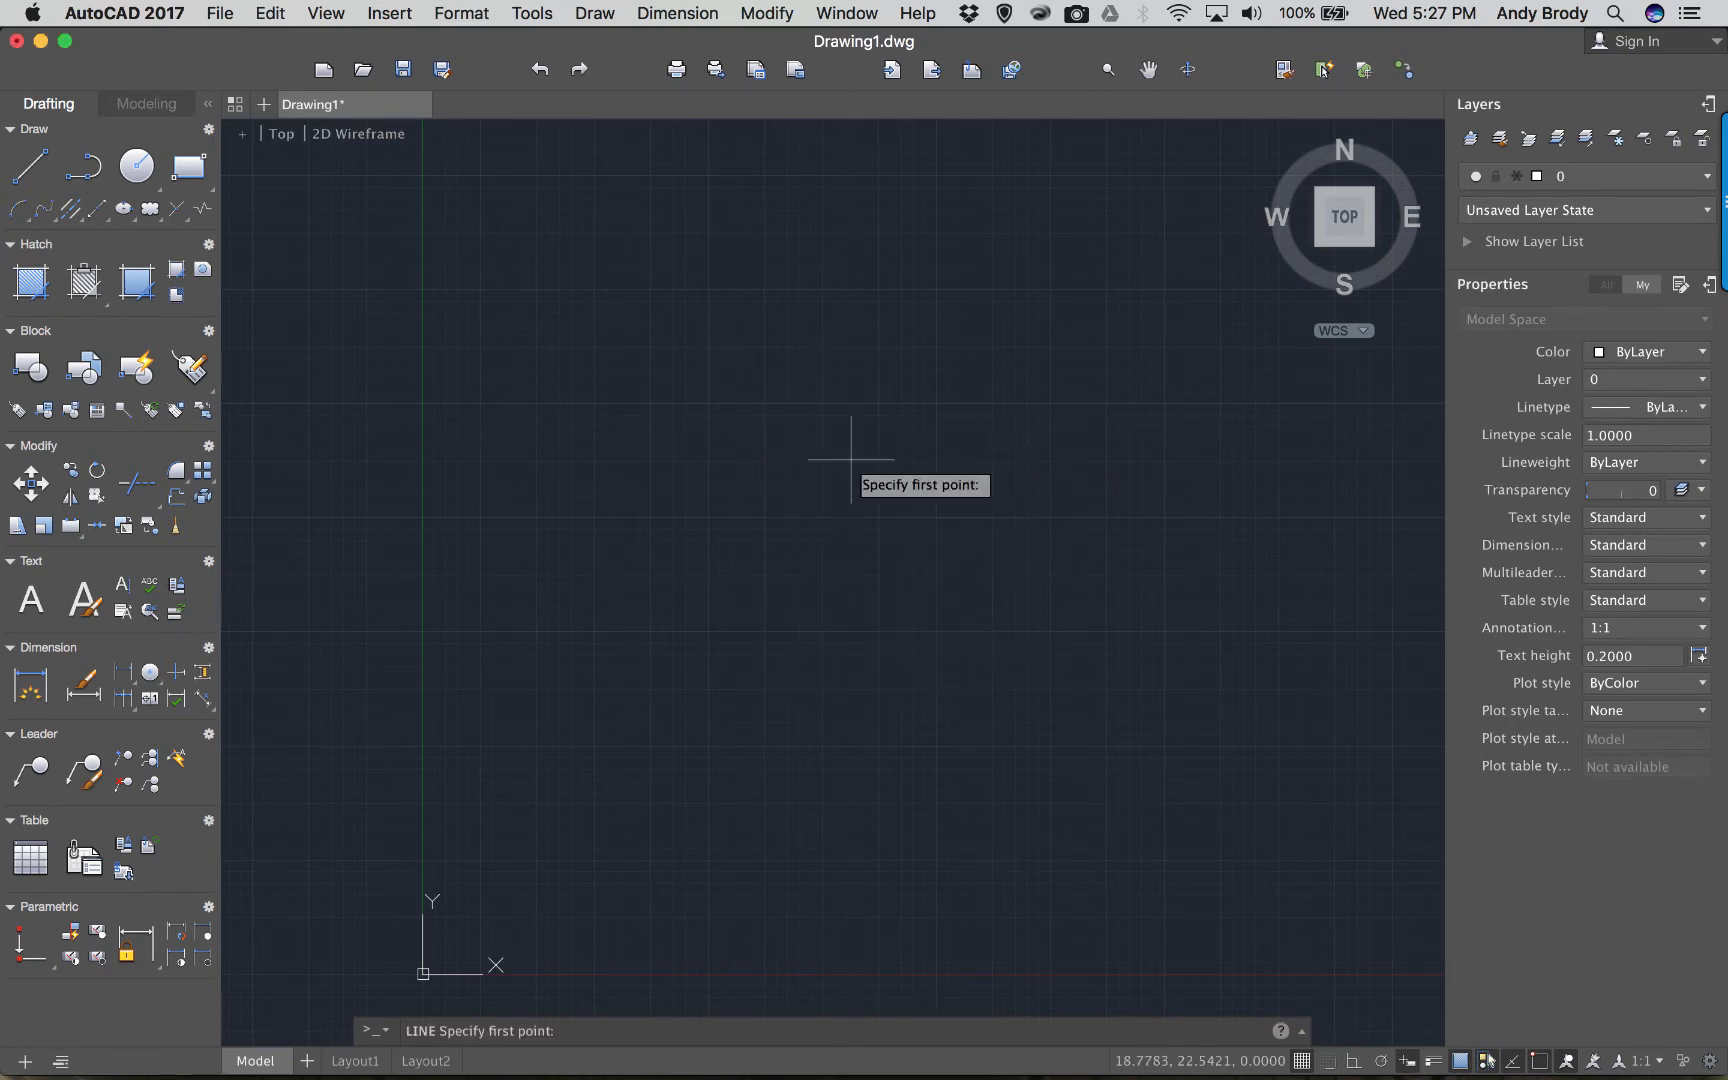
click(712, 453)
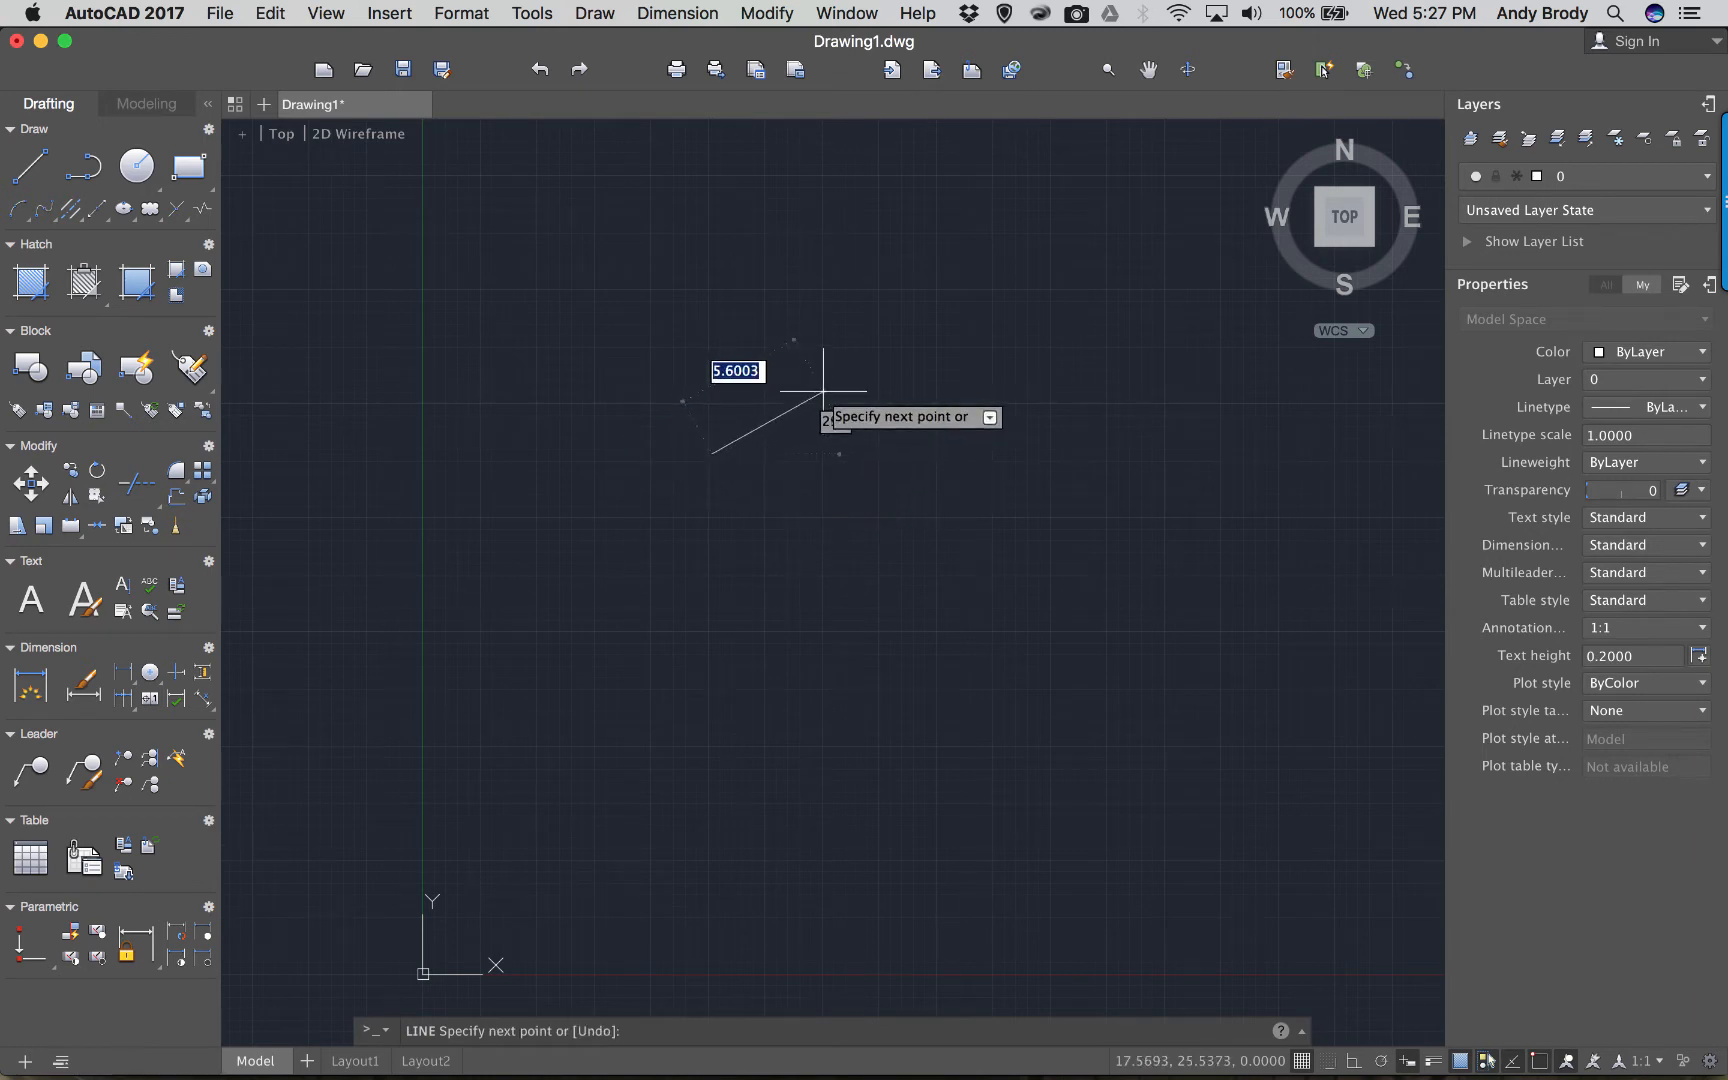
click(822, 392)
click(858, 448)
click(918, 375)
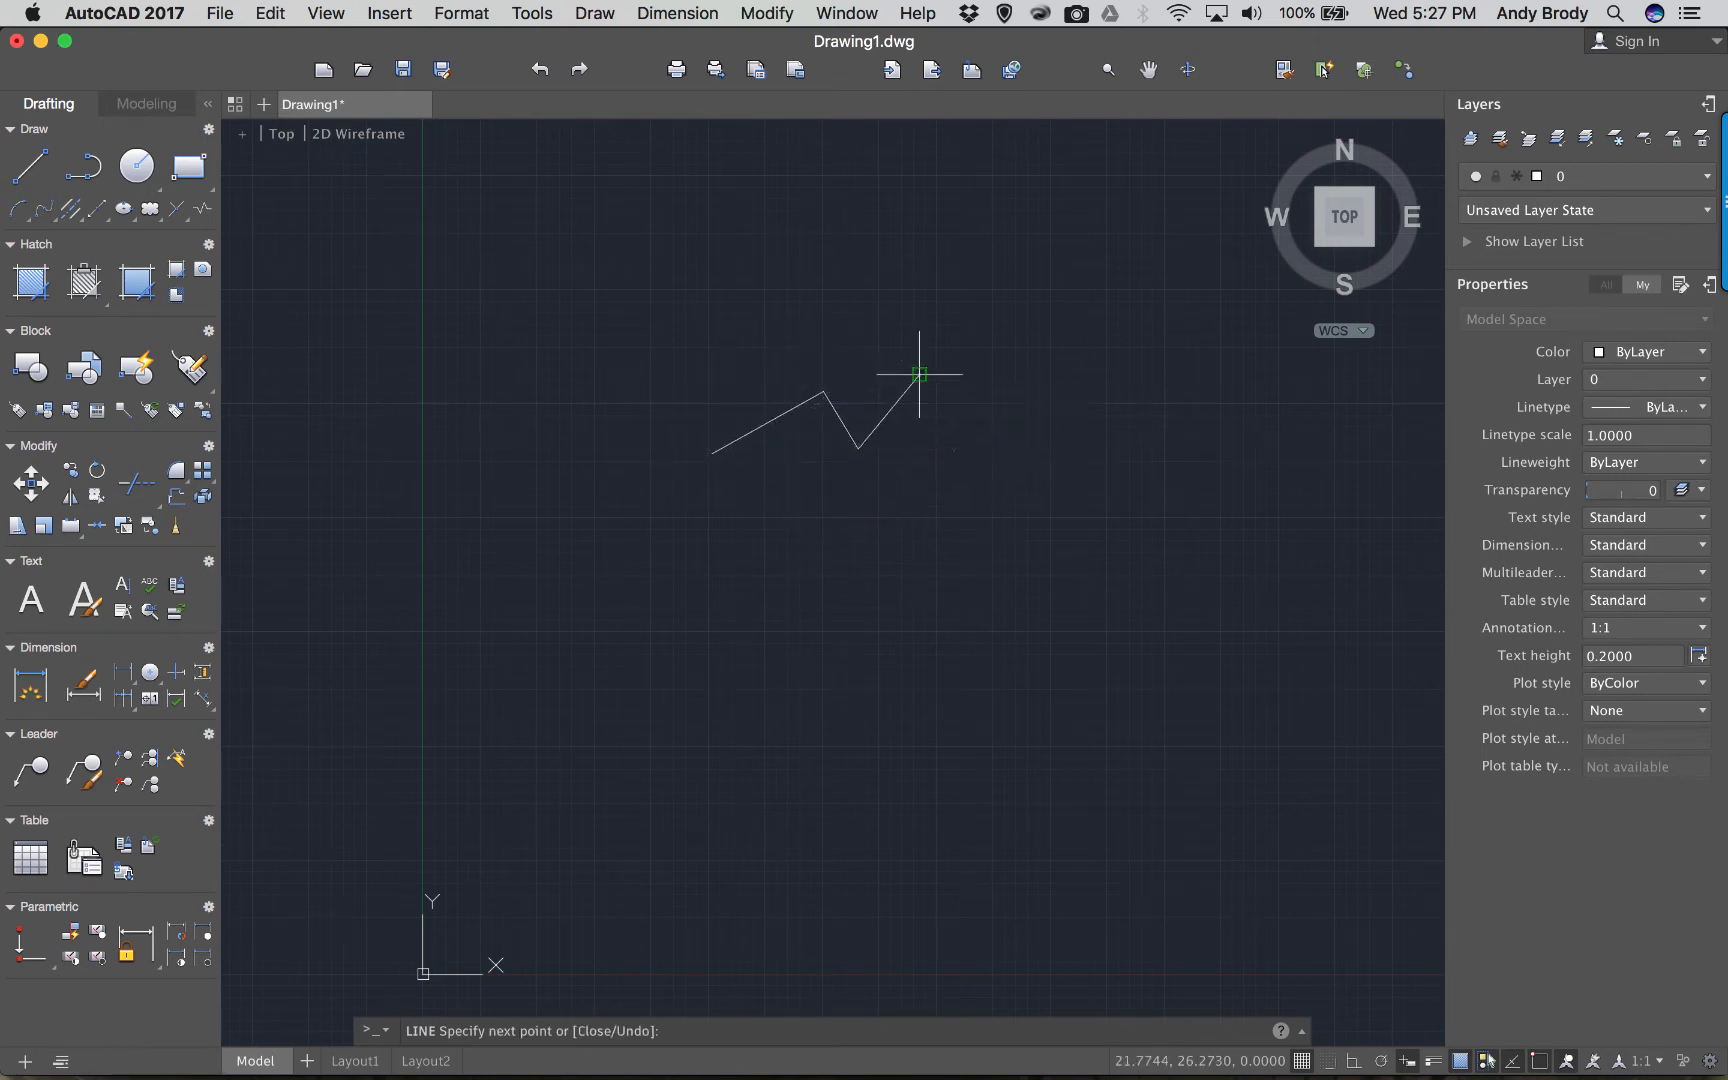
key(Return)
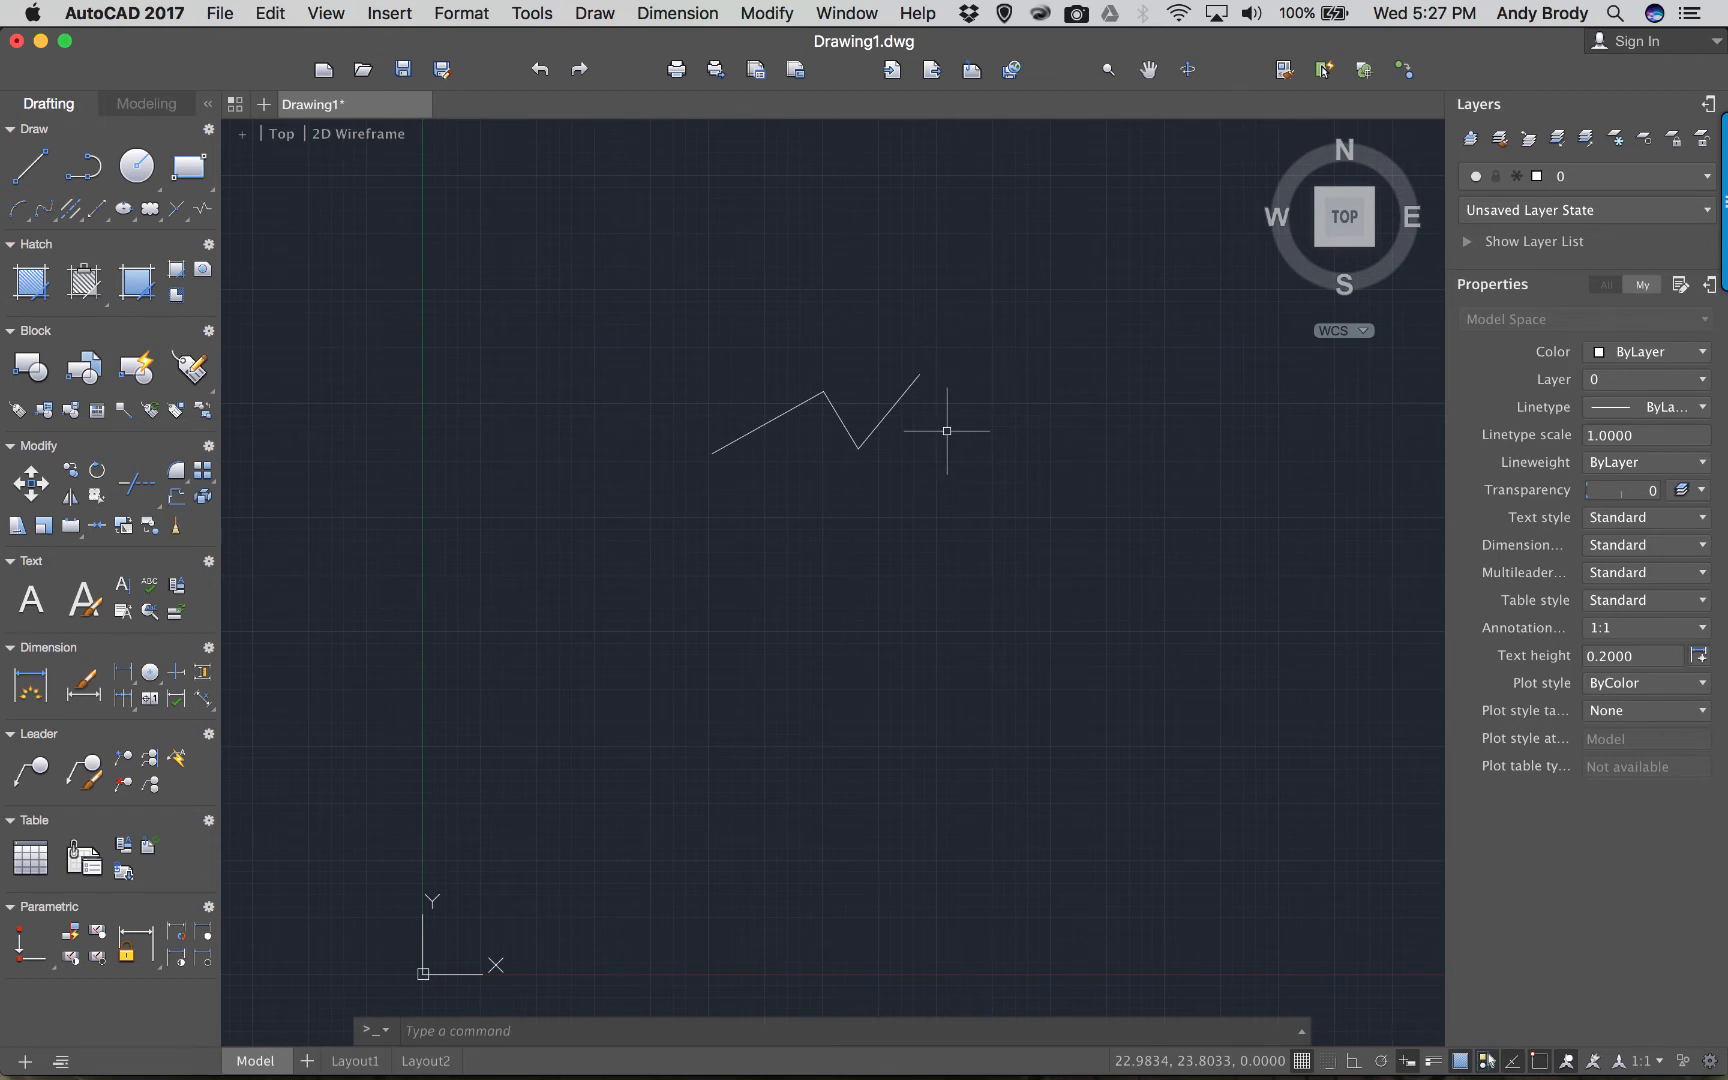
text(c)
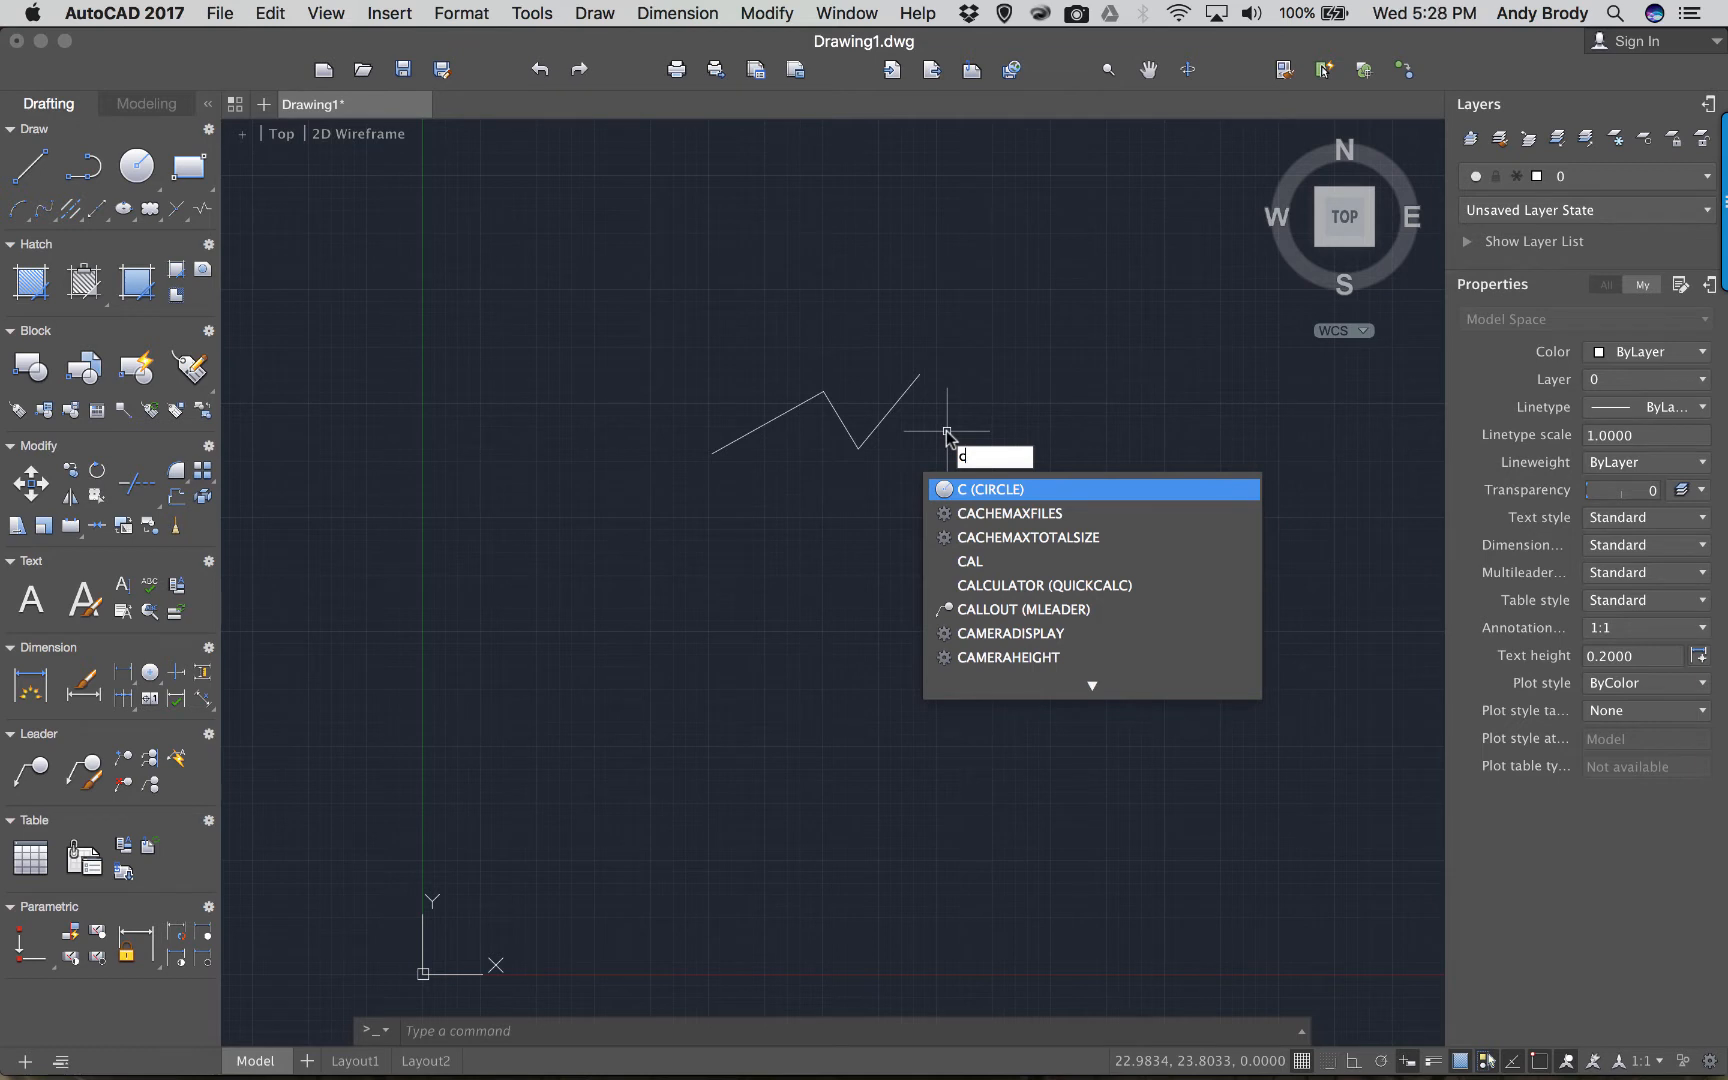
Draw a small circle of radius about 2 below the zigzag.
key(Return)
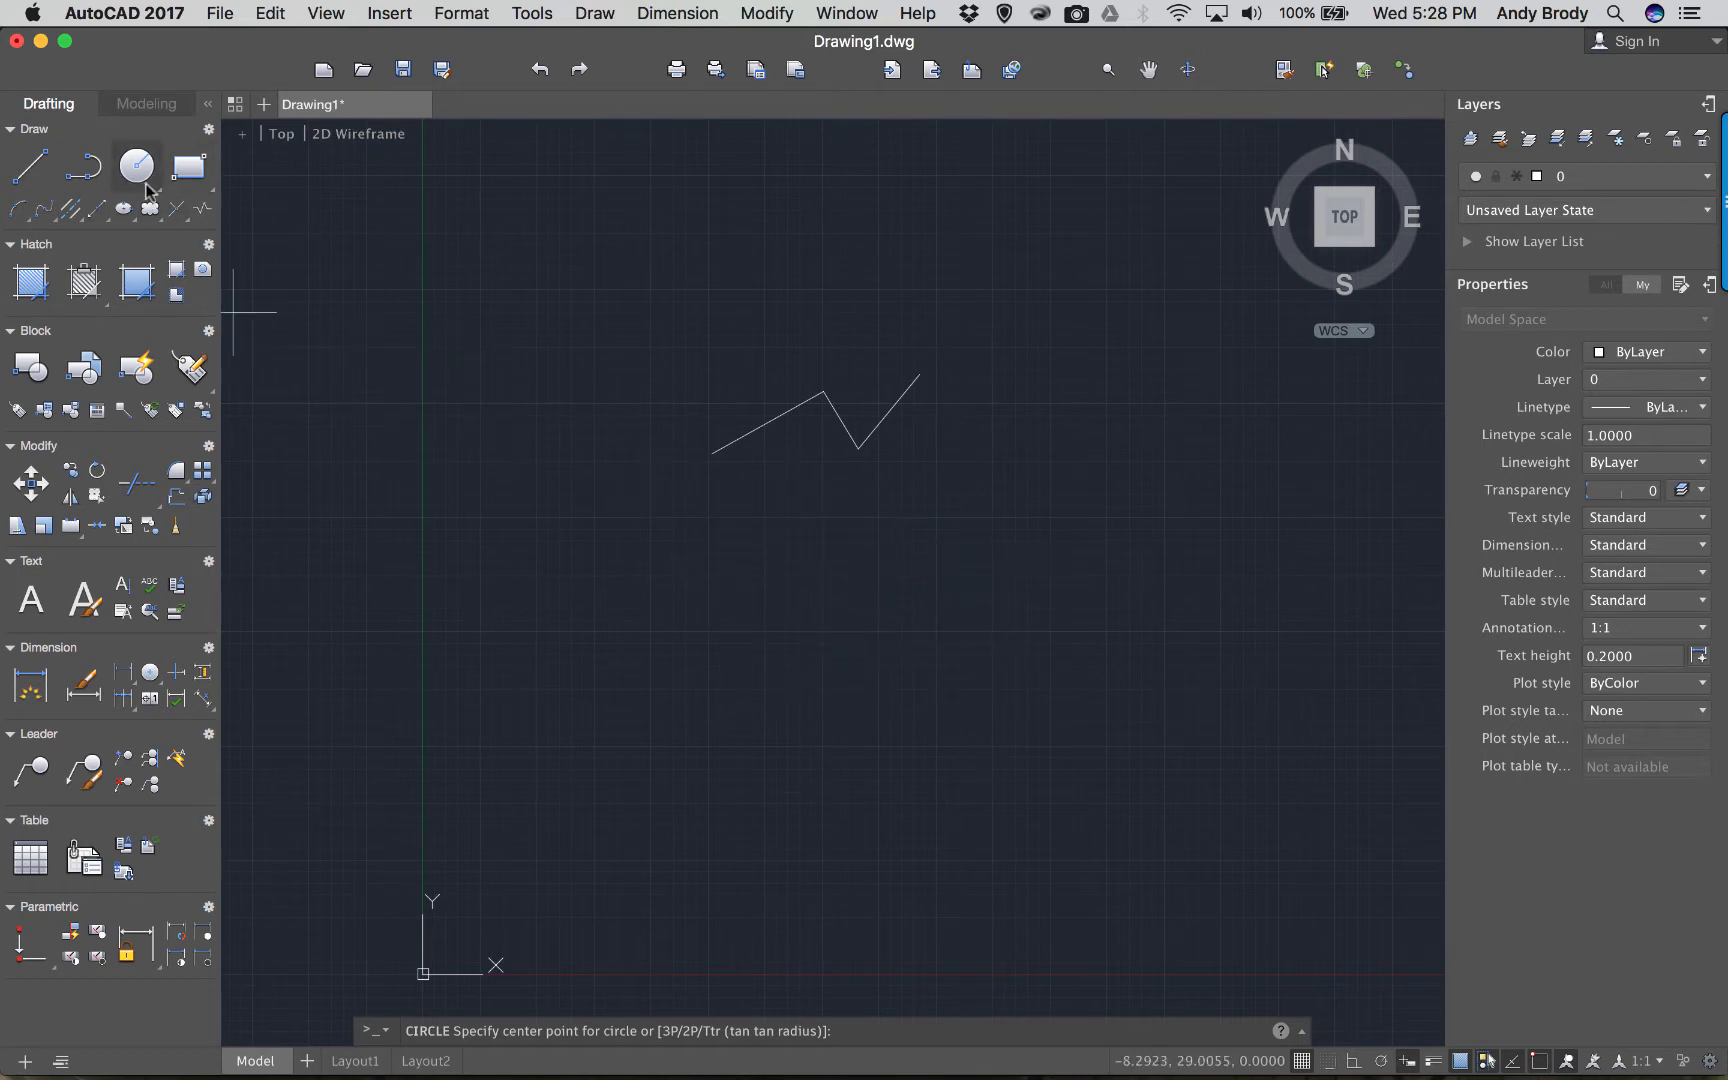
click(804, 538)
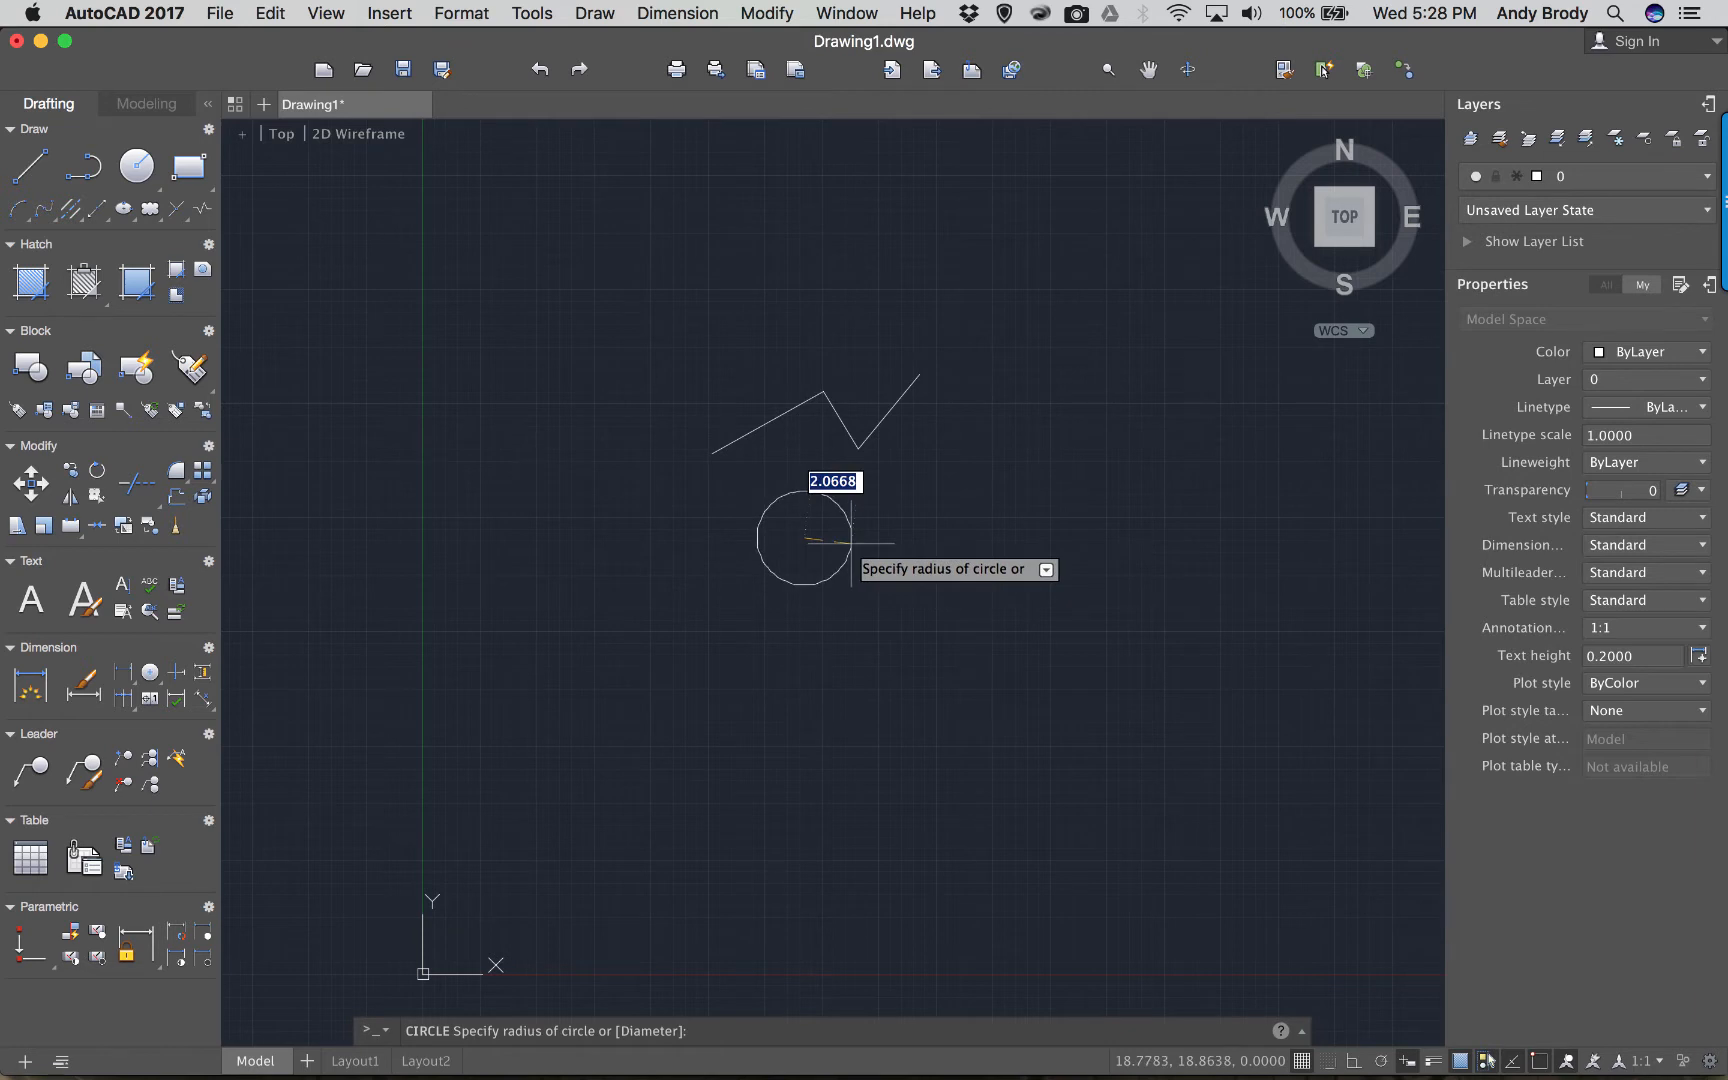
click(849, 546)
Draw a larger overlapping circle on the left through three picked points (3P).
text(c)
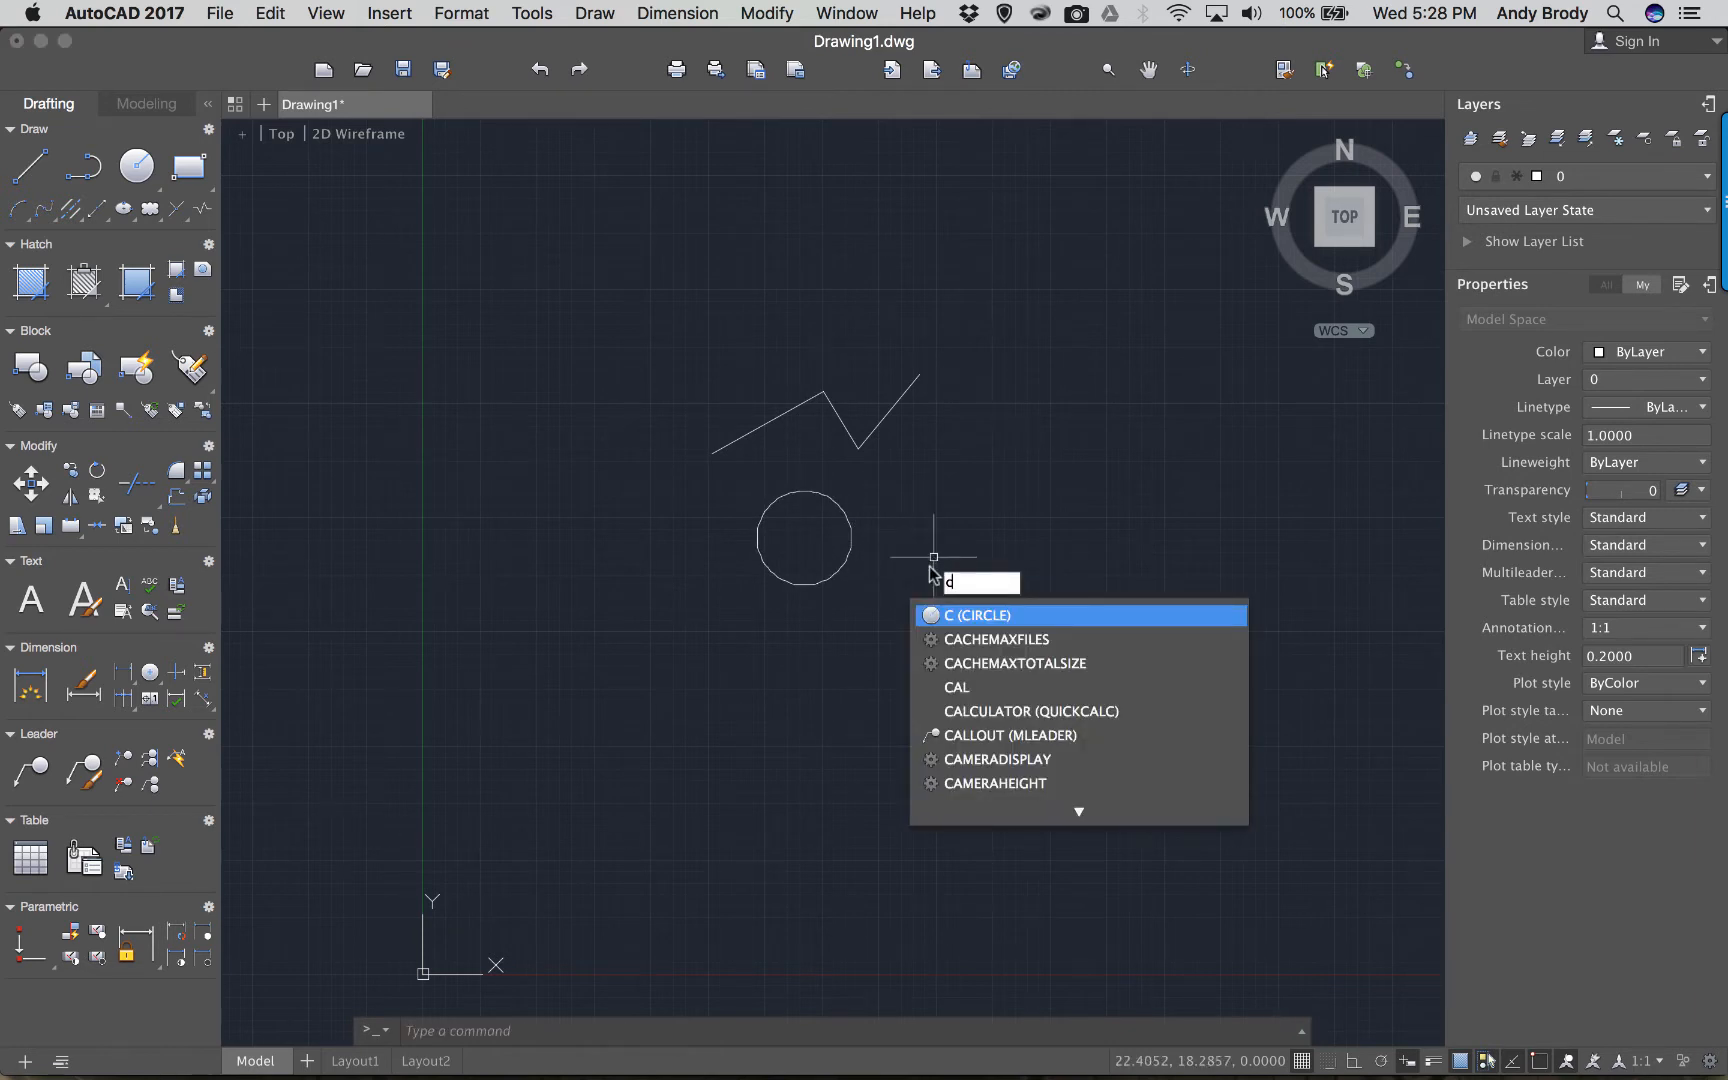
key(Return)
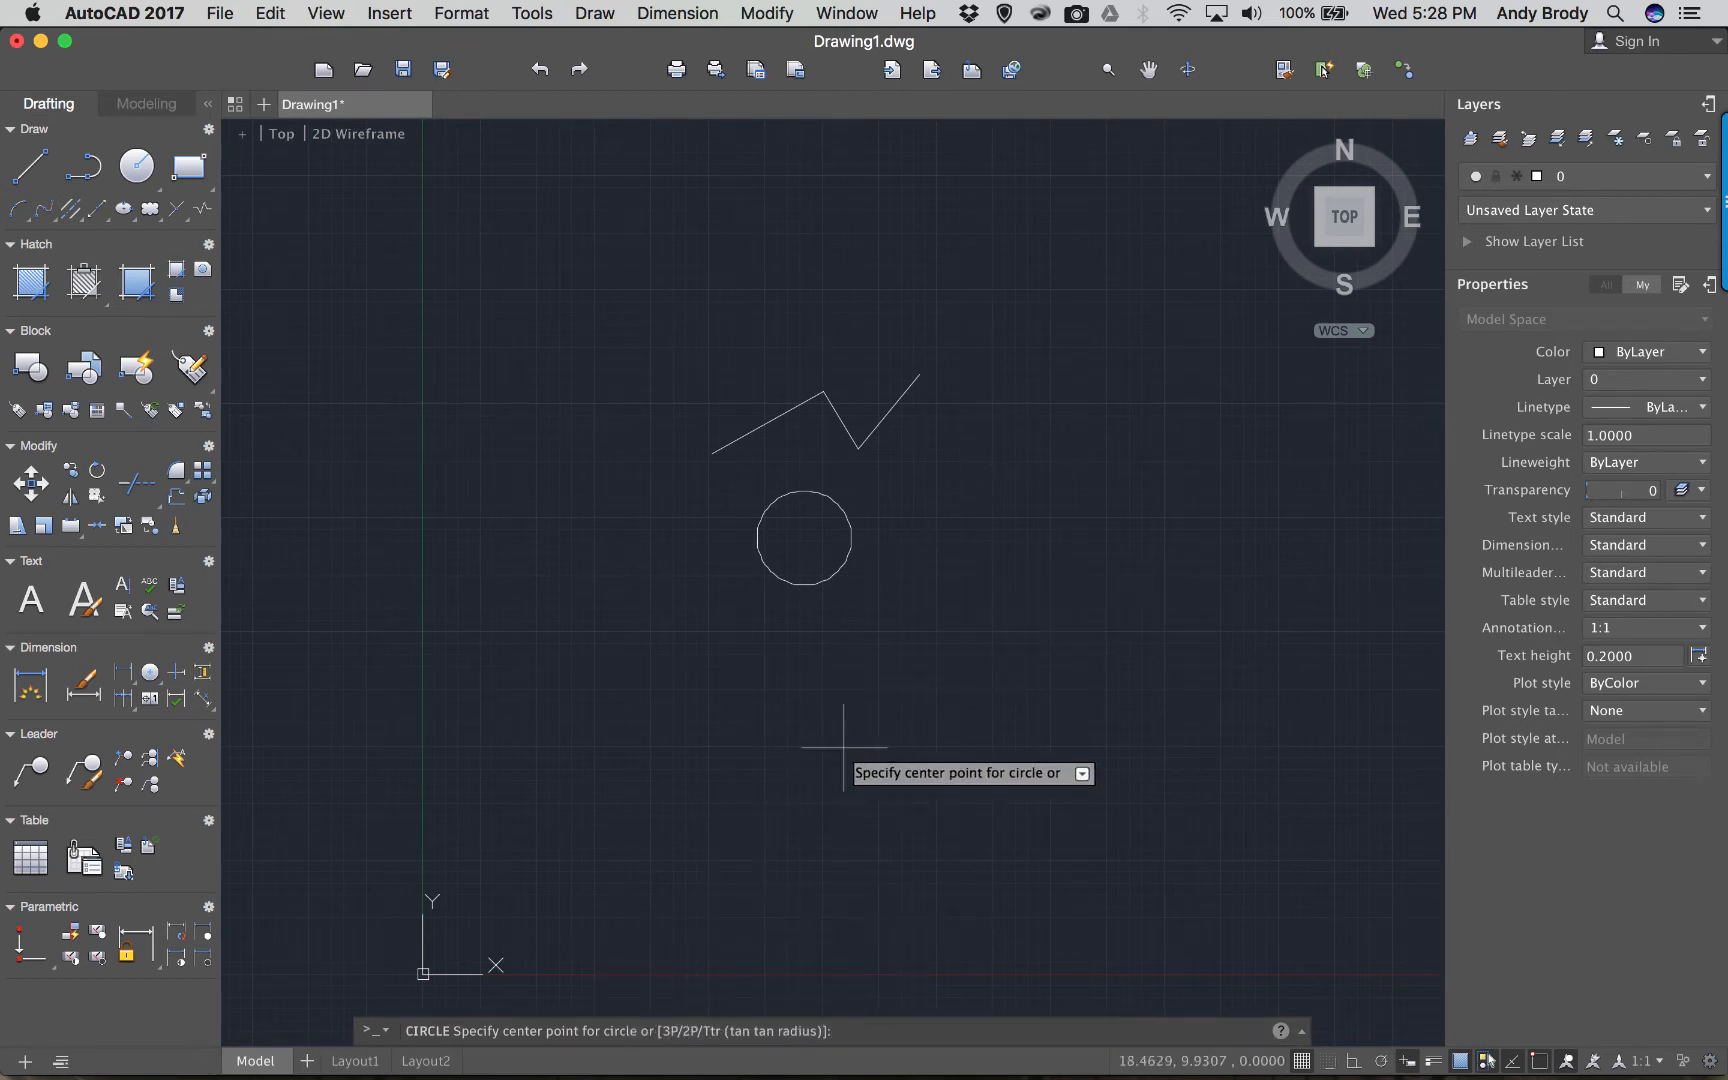
text(3p)
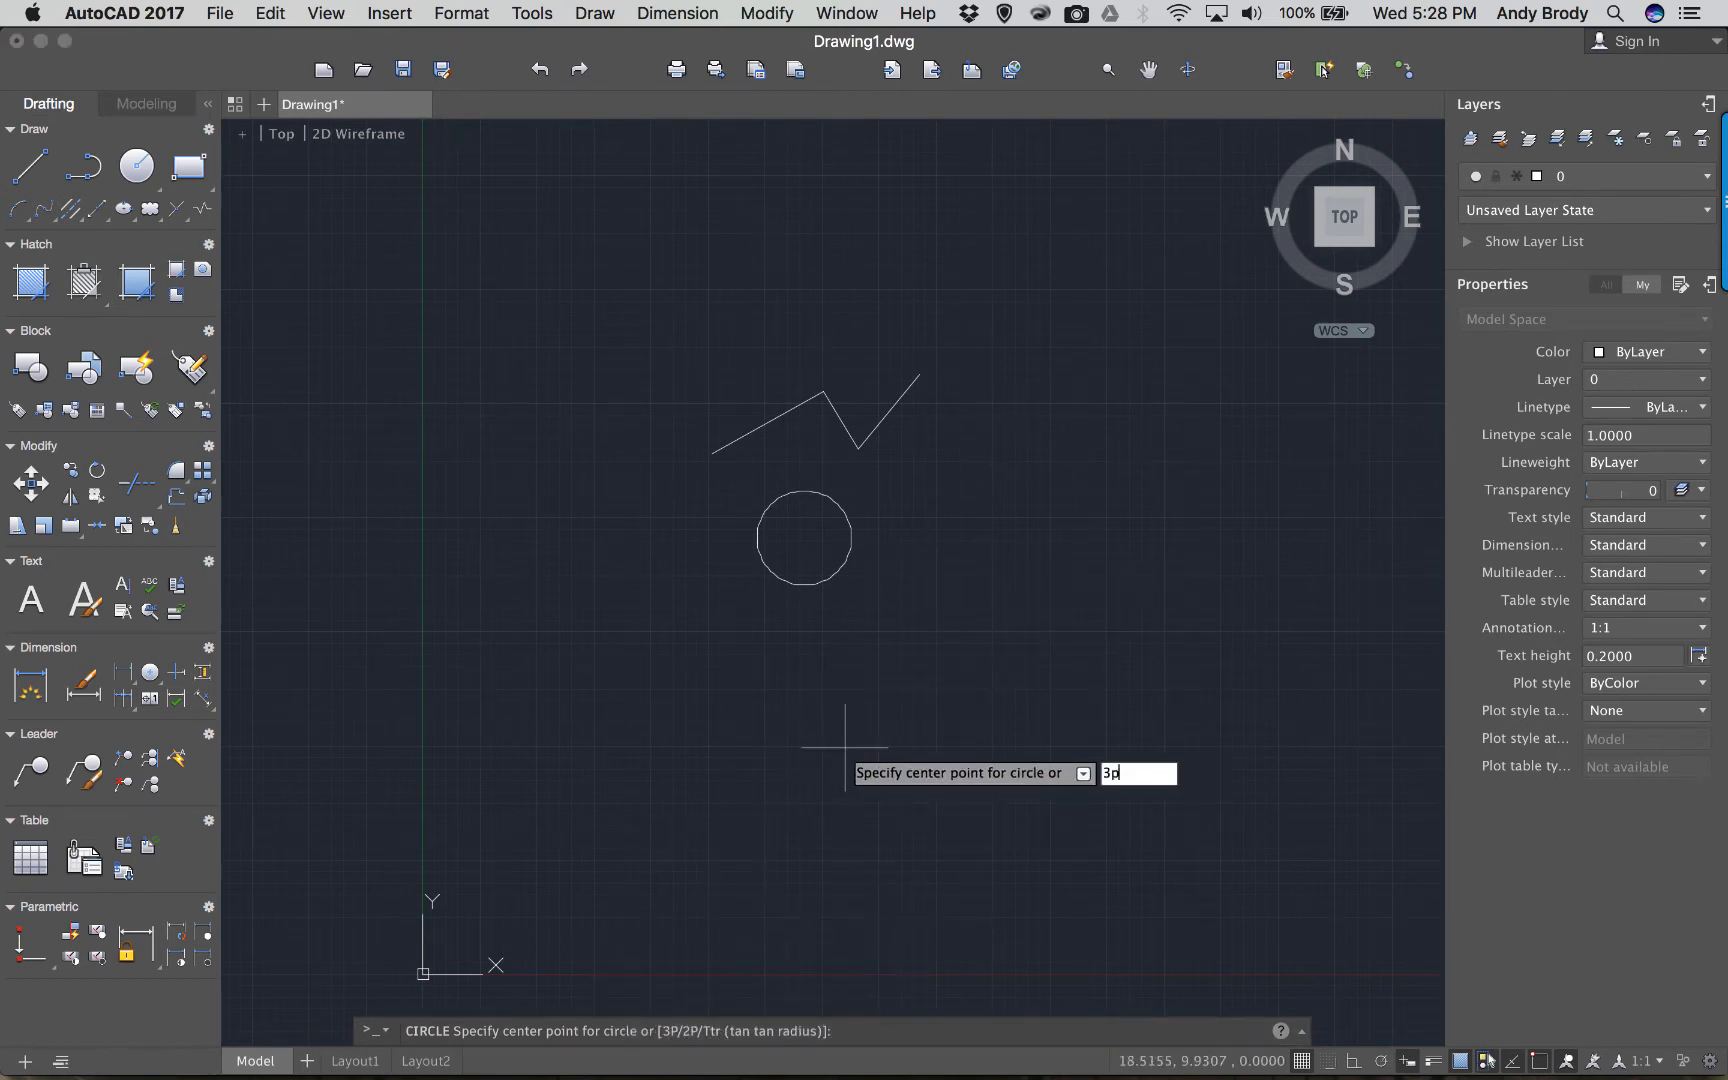
key(Return)
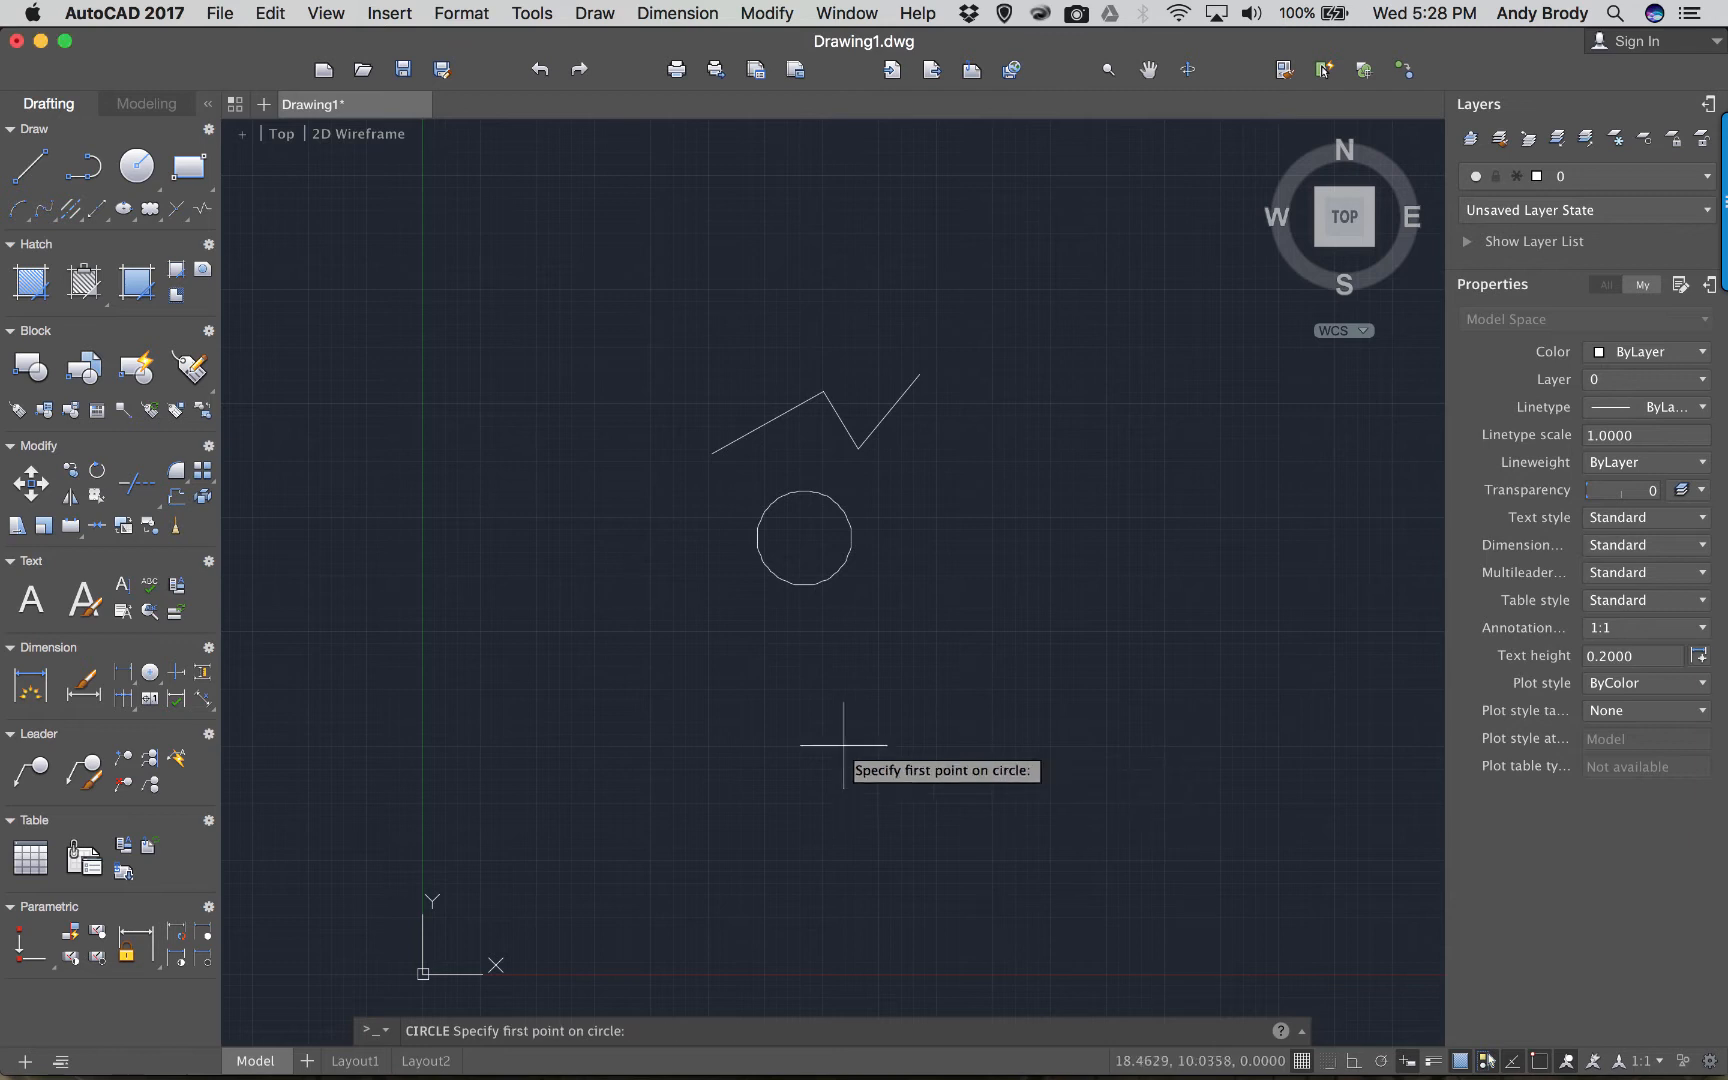
click(625, 624)
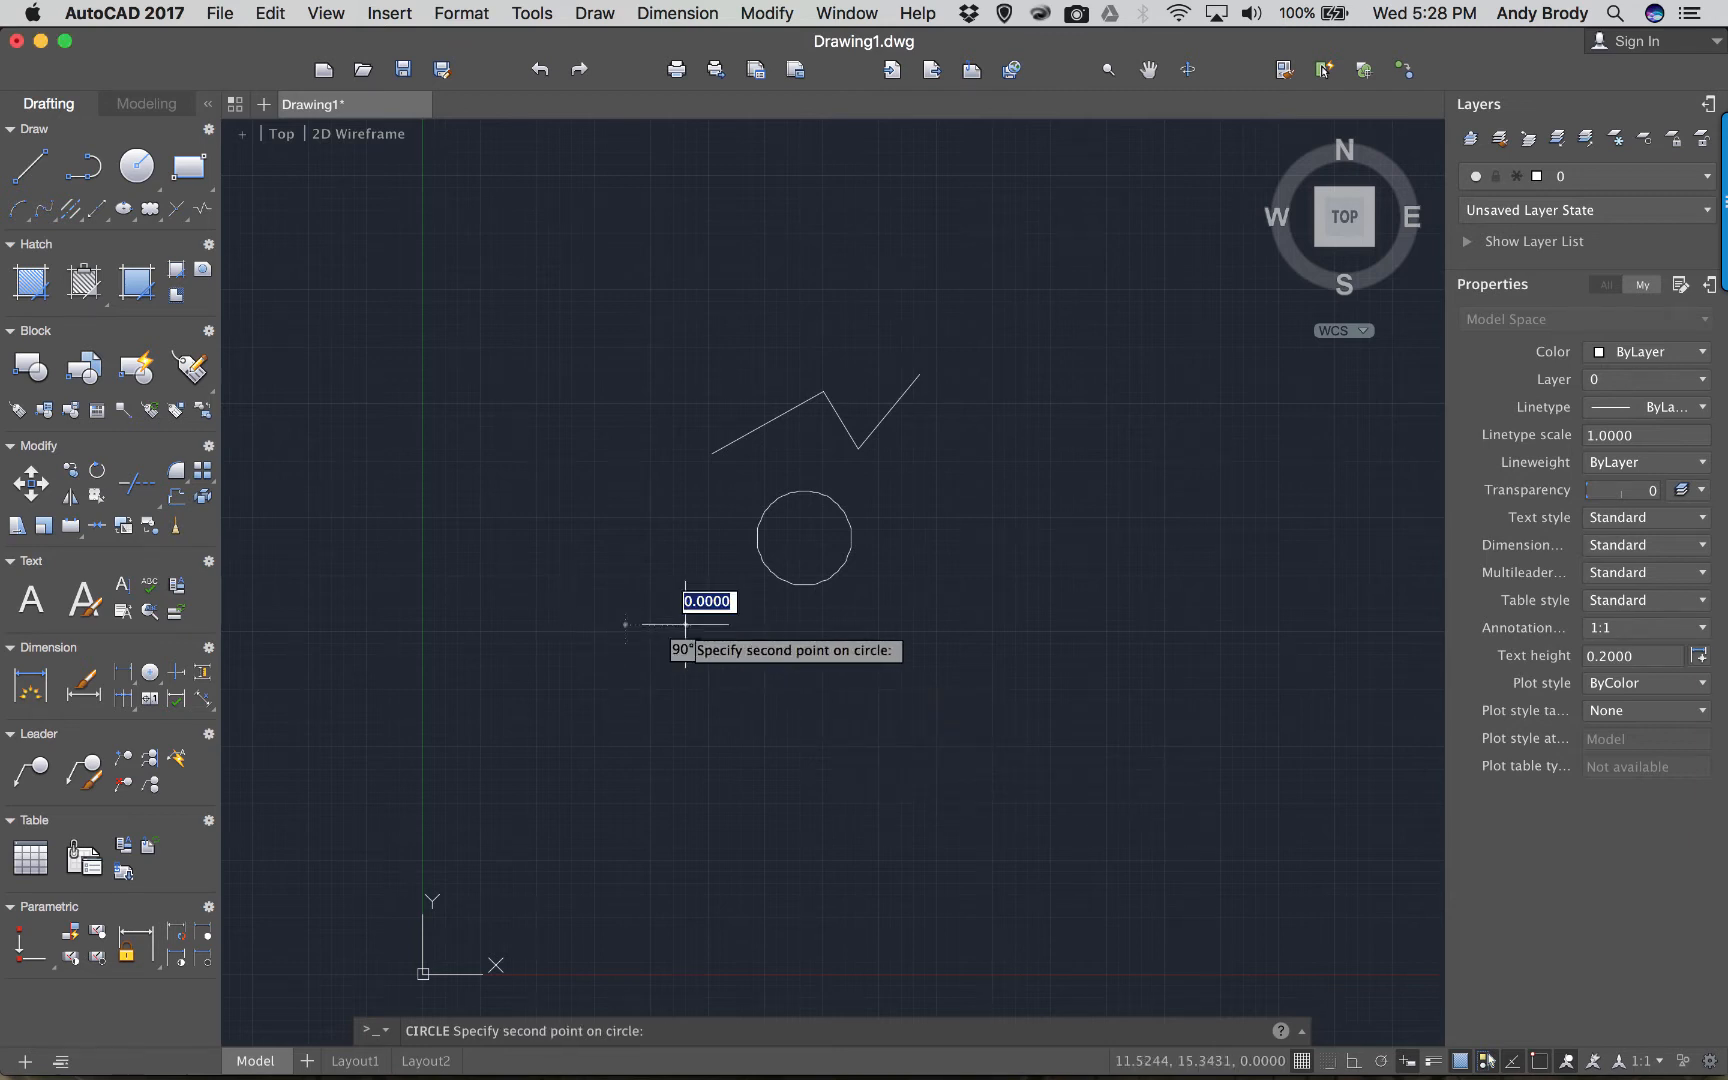
click(732, 505)
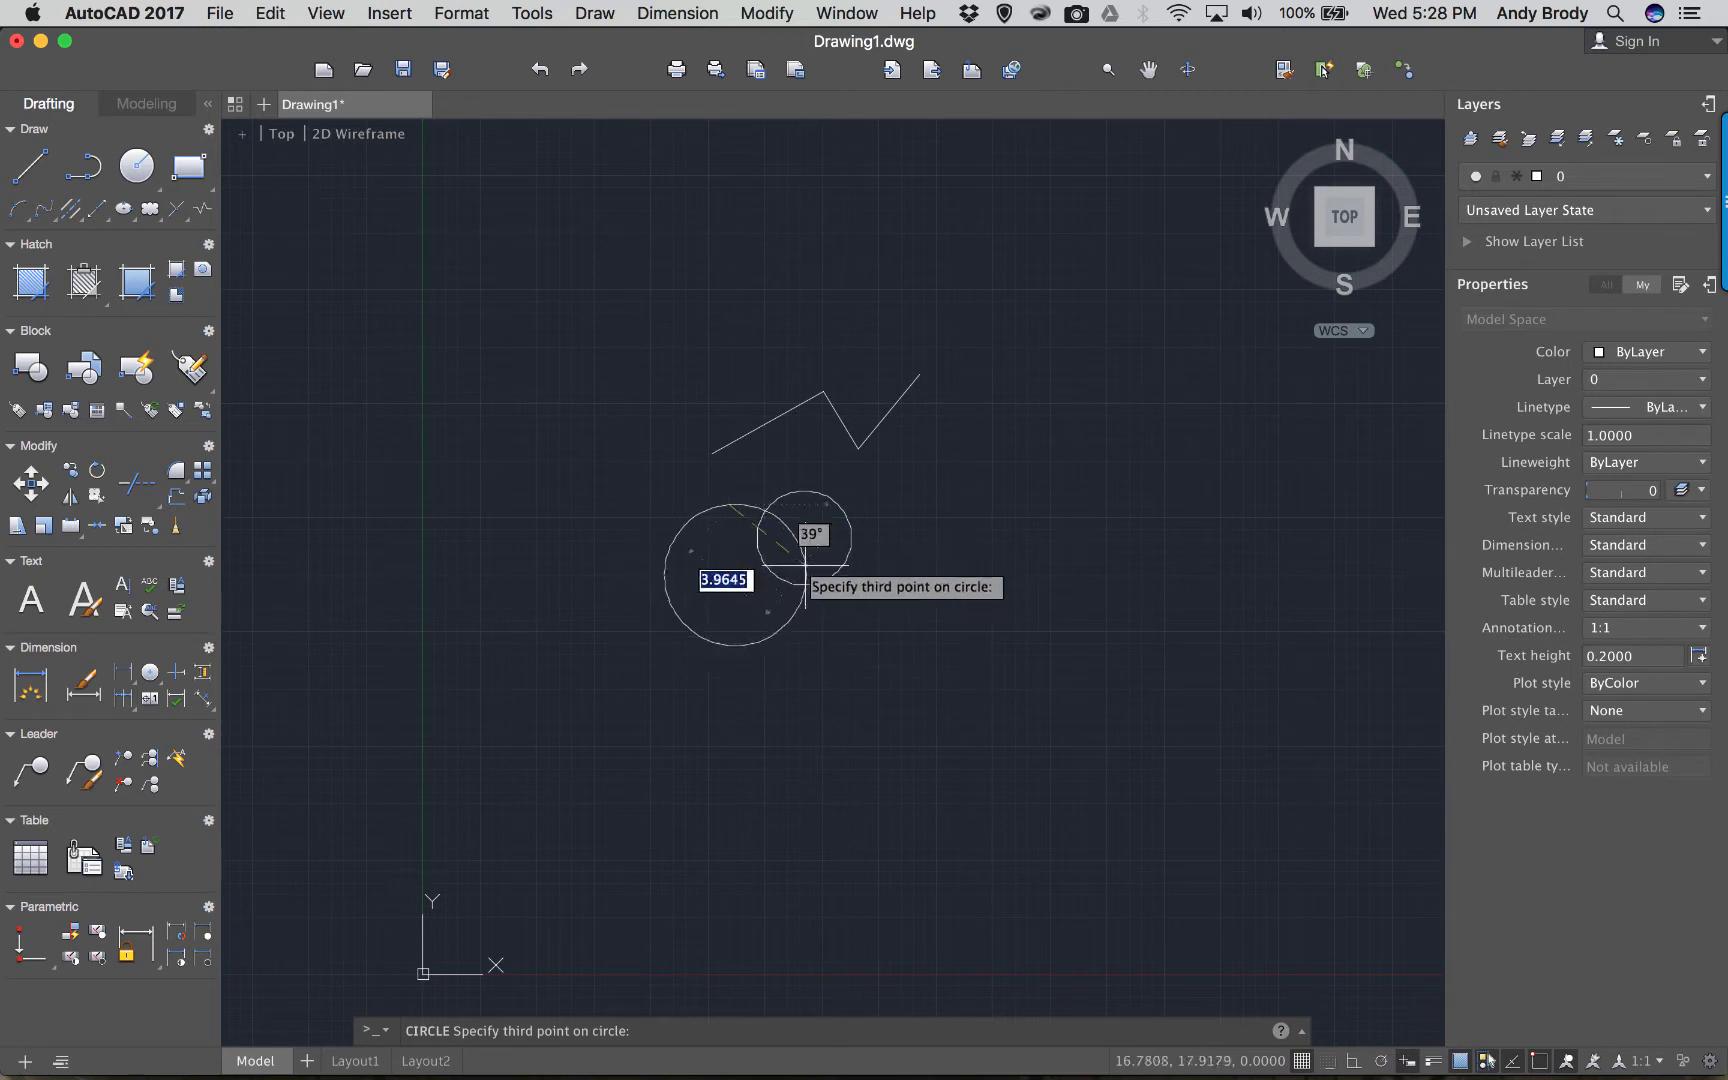
click(815, 592)
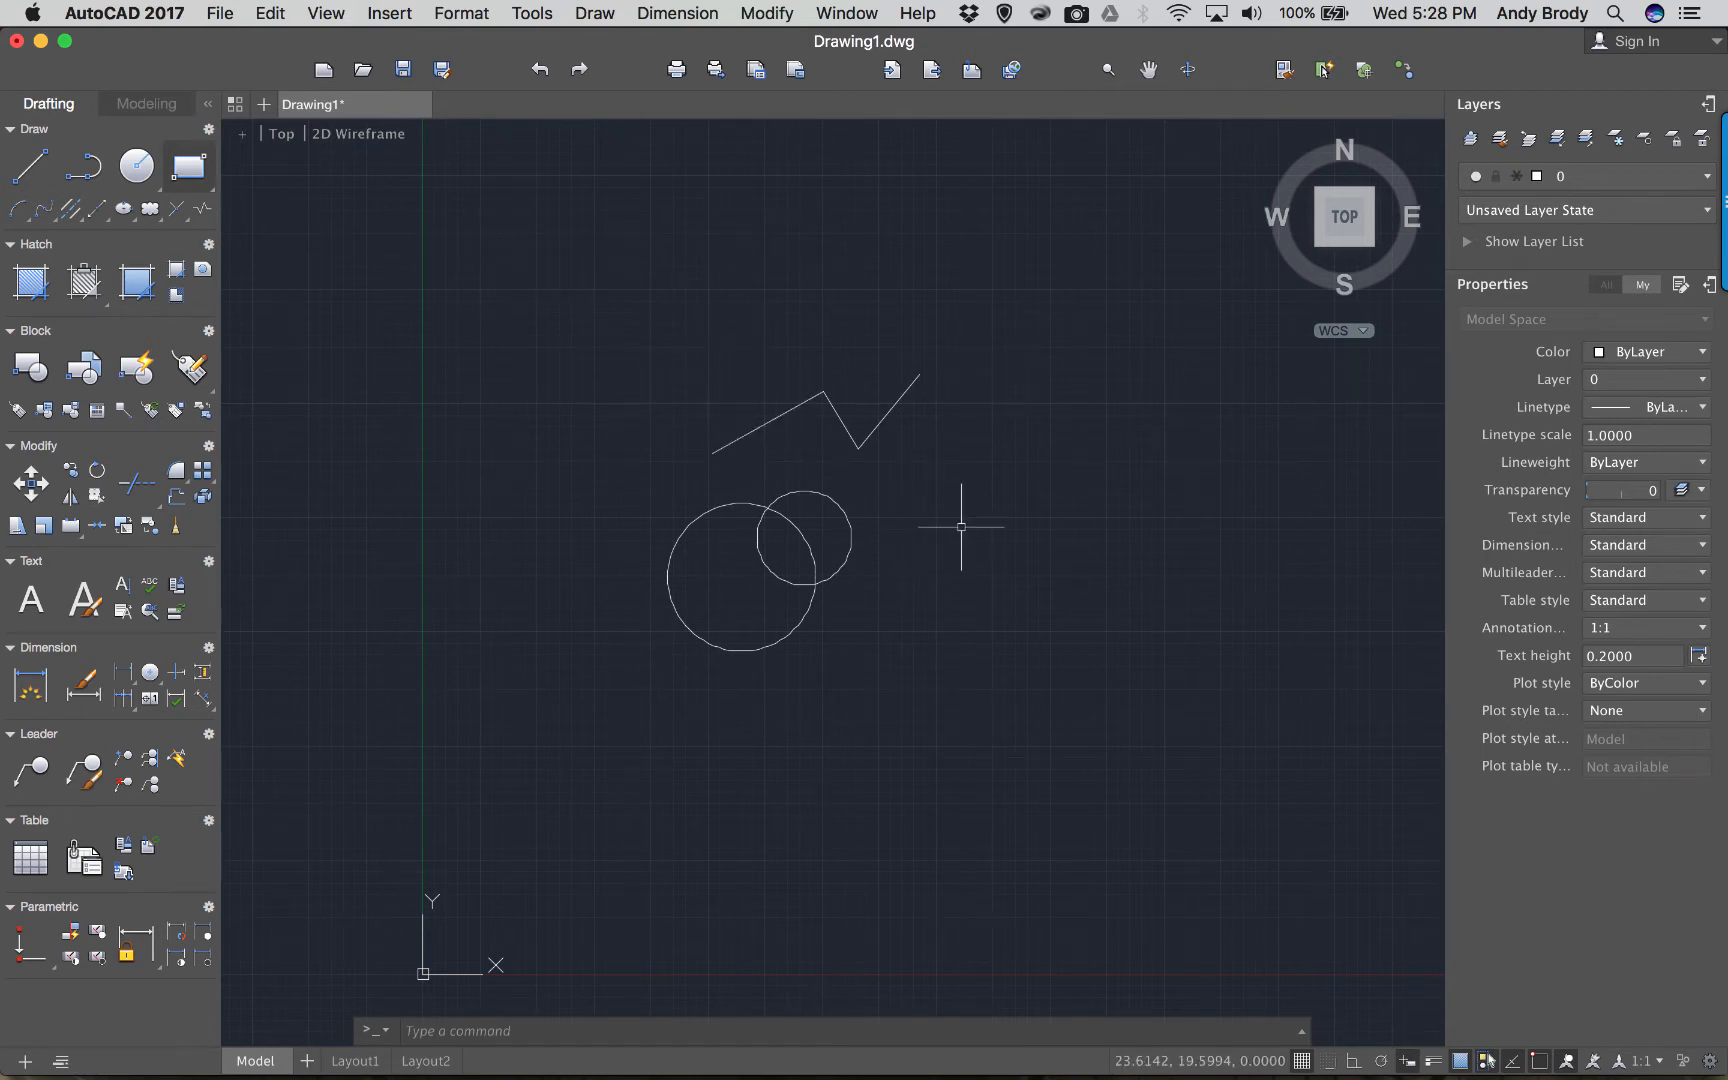
Draw a third circle by centre and radius to the right of the others.
scroll(913, 479, up, 2)
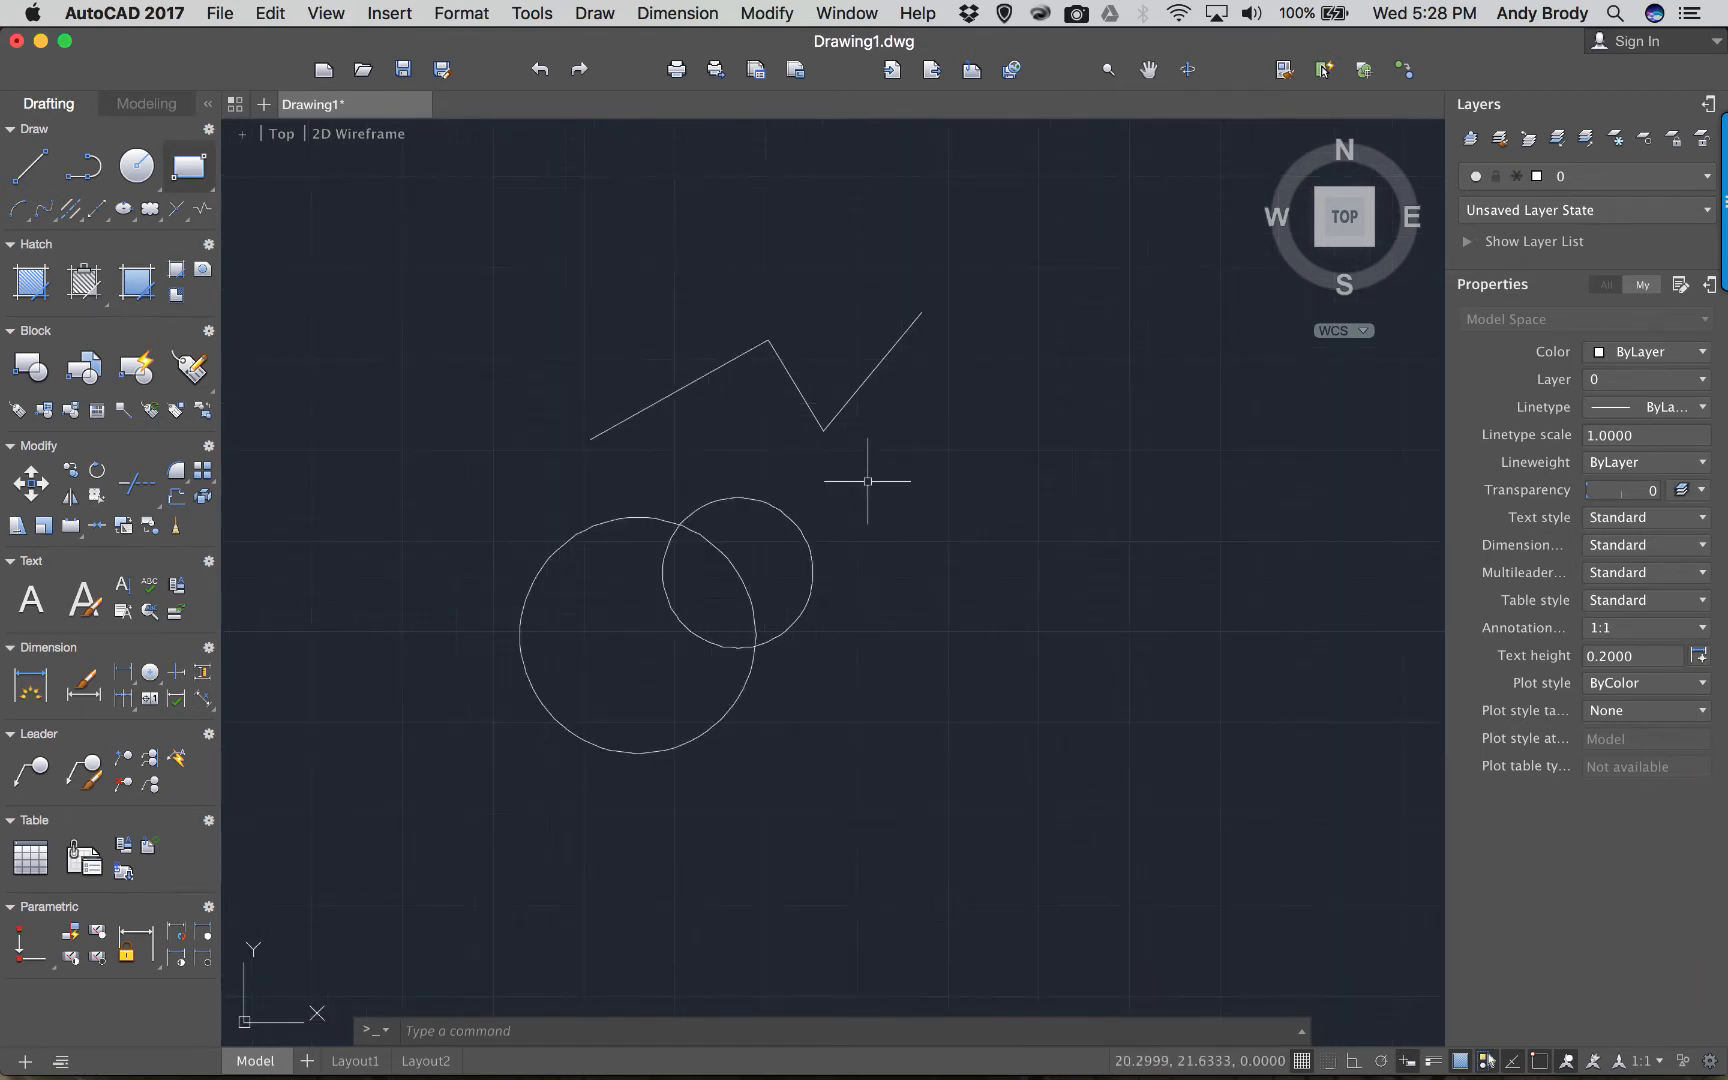
text(c)
key(Return)
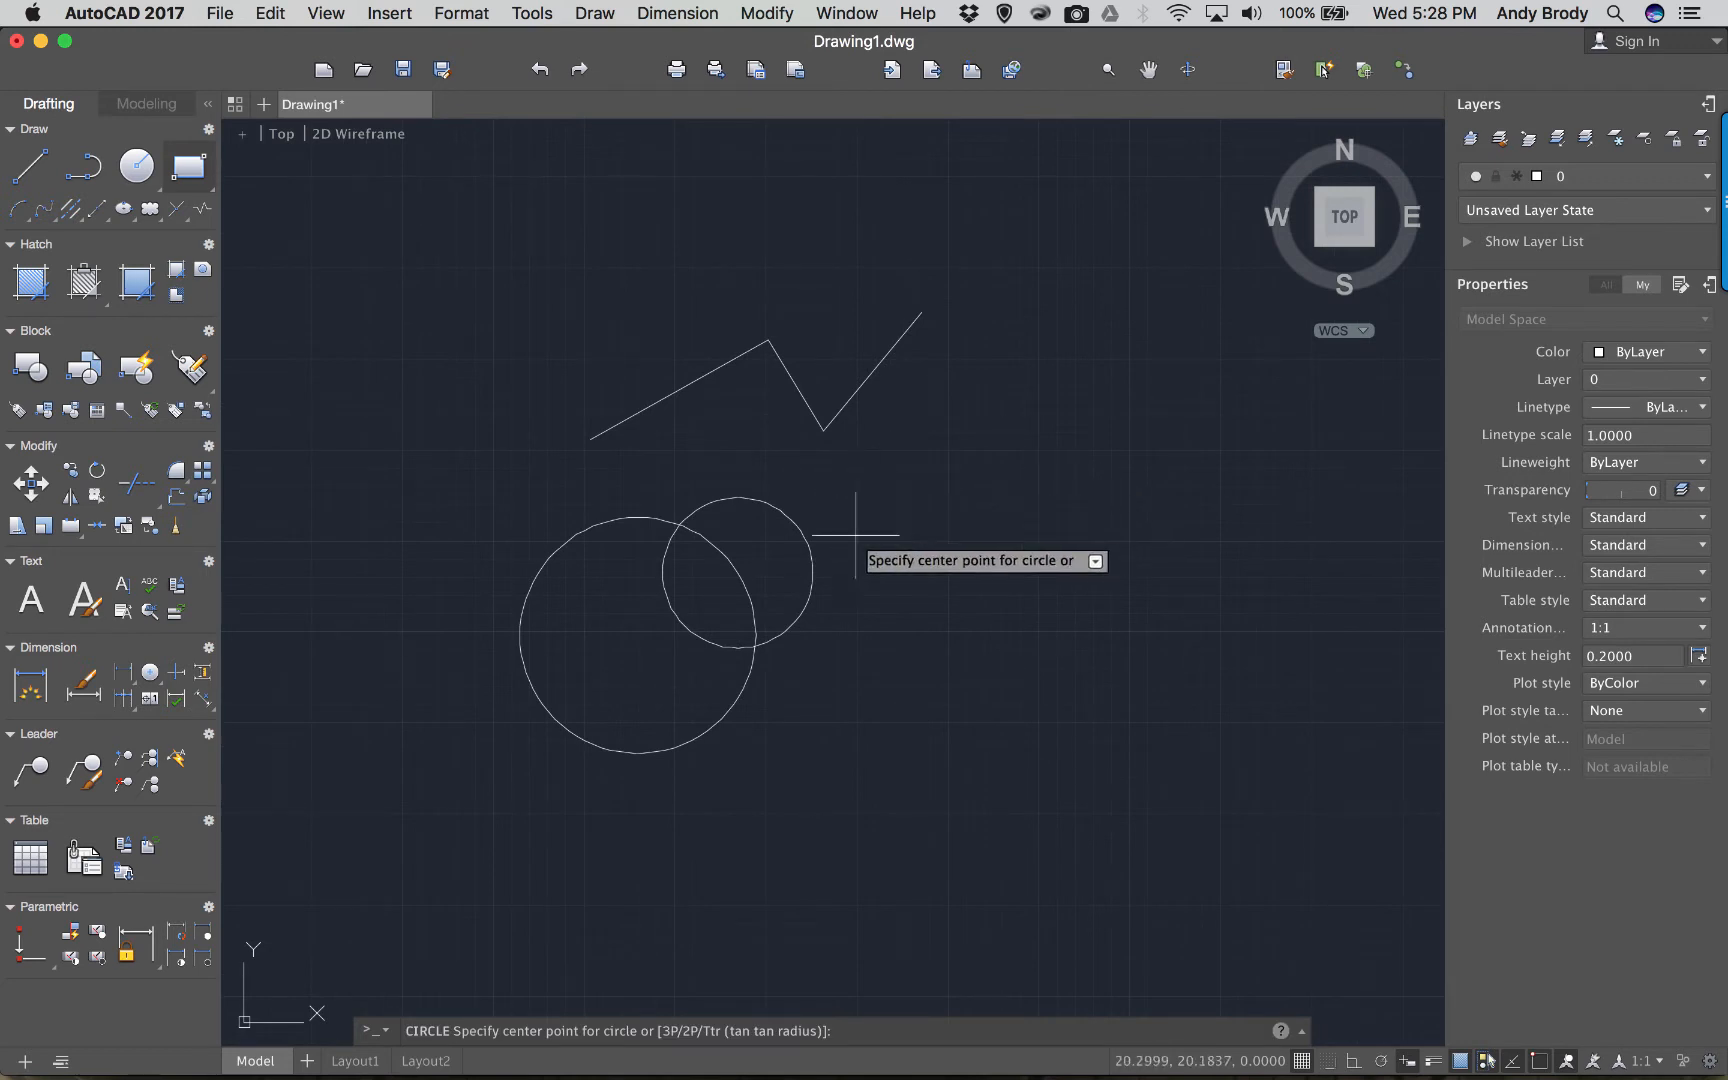
click(902, 613)
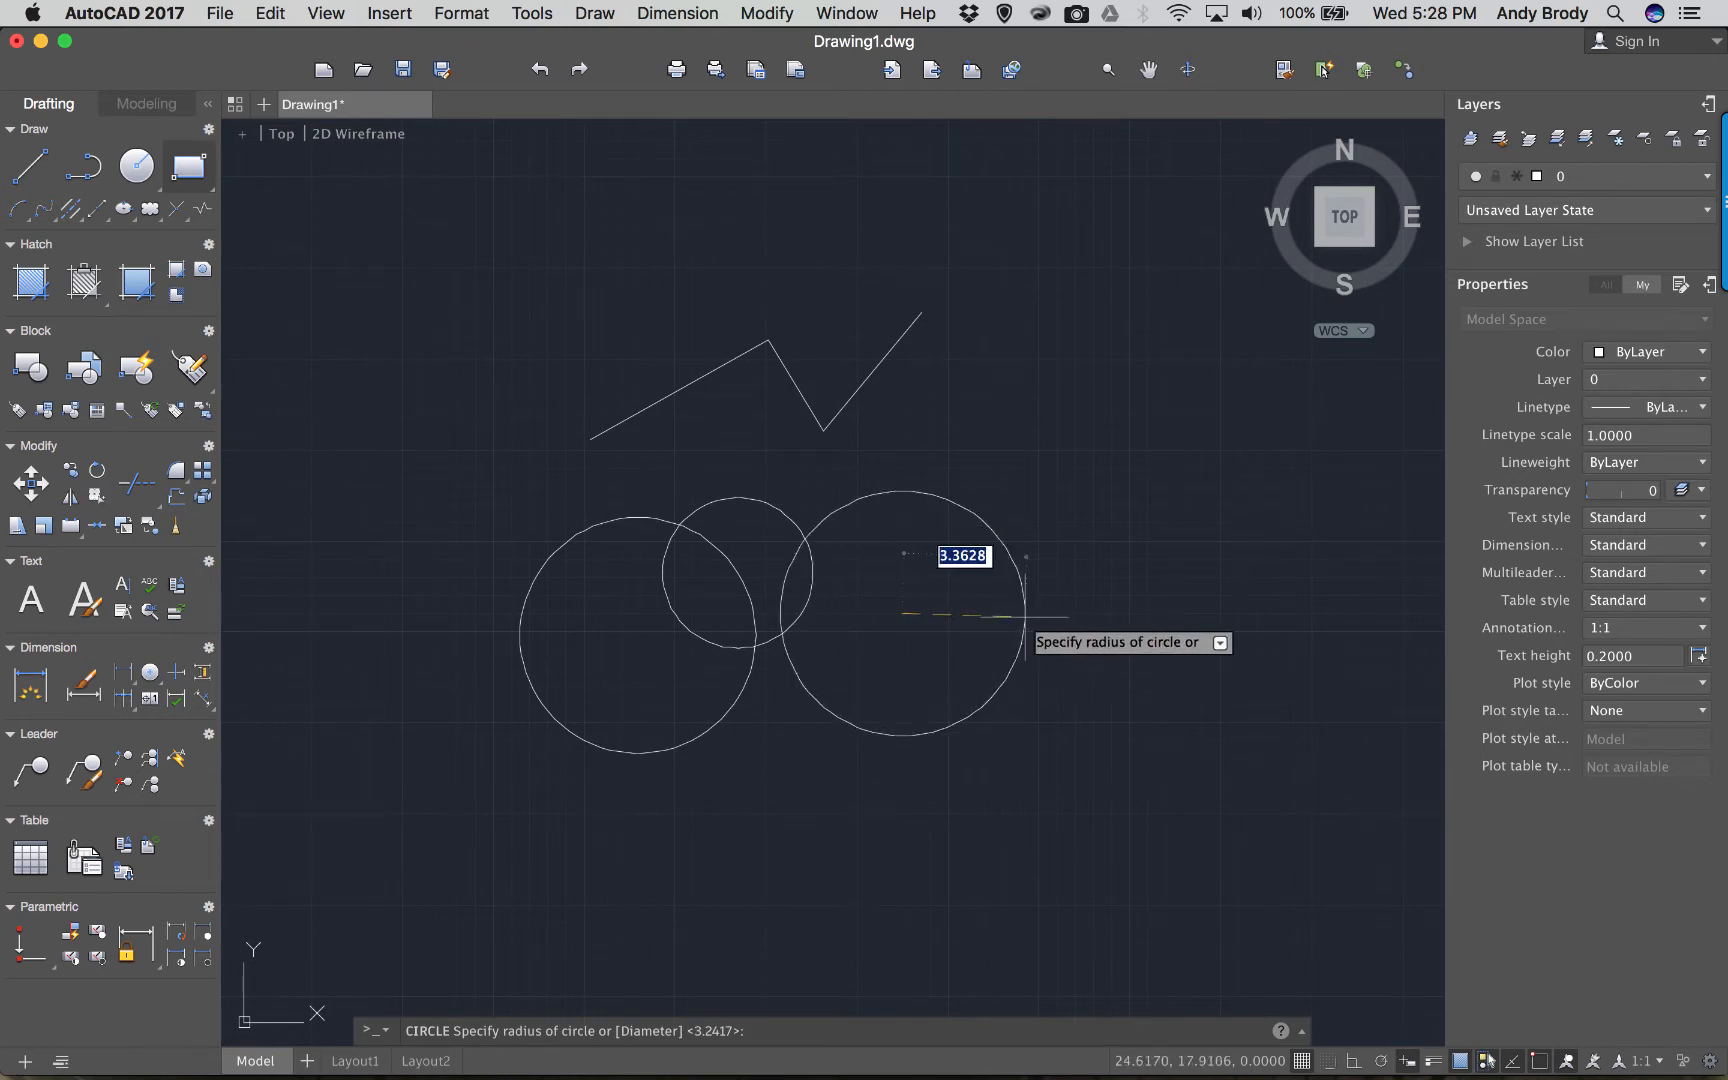
click(1024, 614)
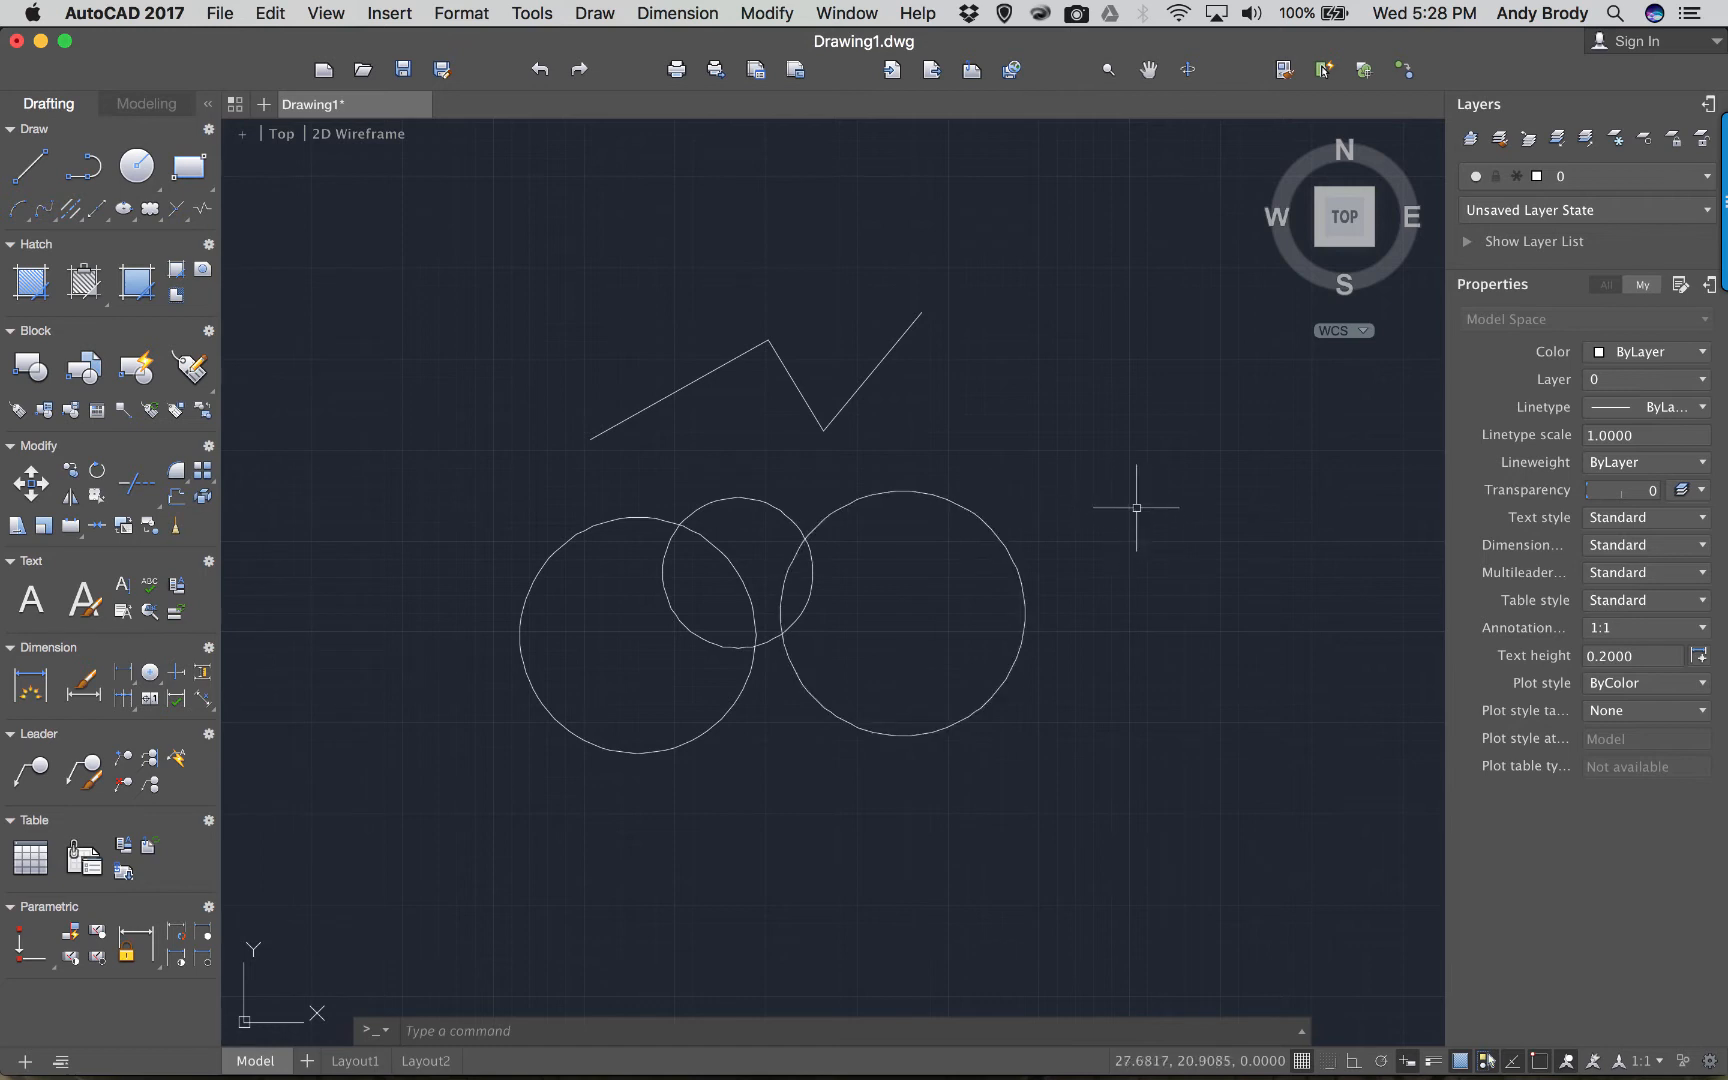
Draw a REC rectangle right of the zigzag by two opposite corners.
text(re)
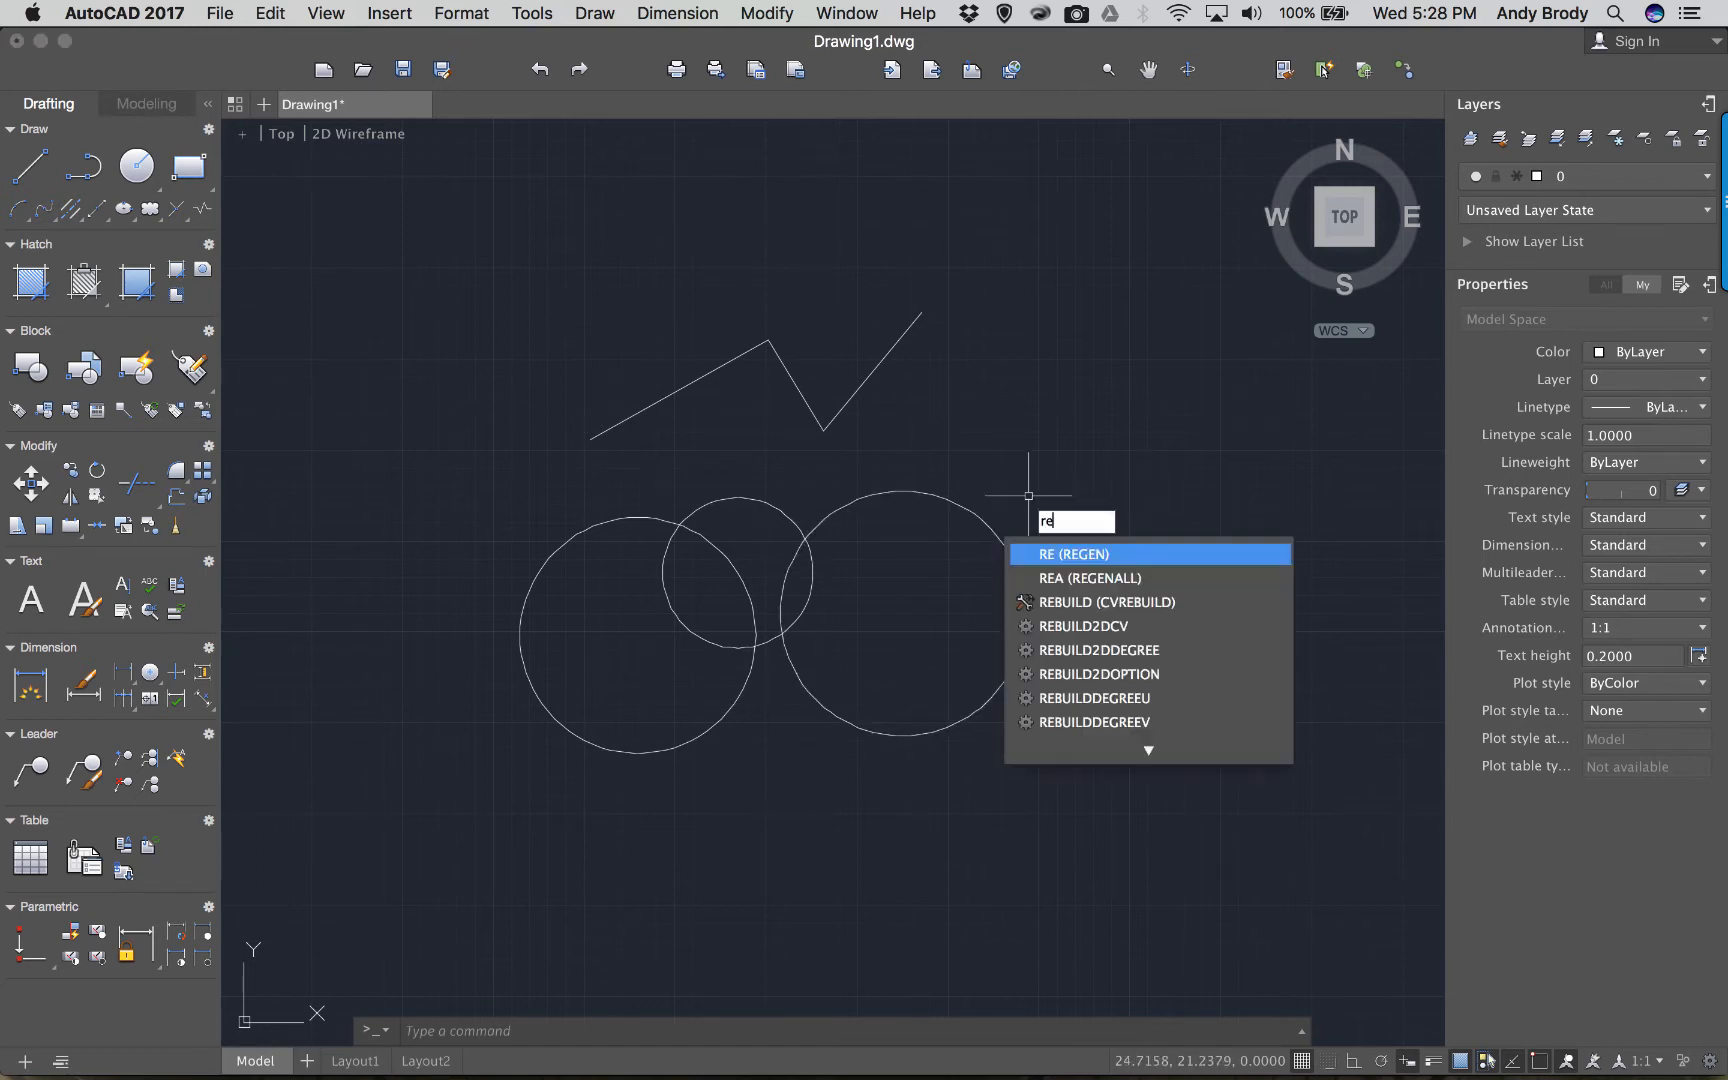
text(c)
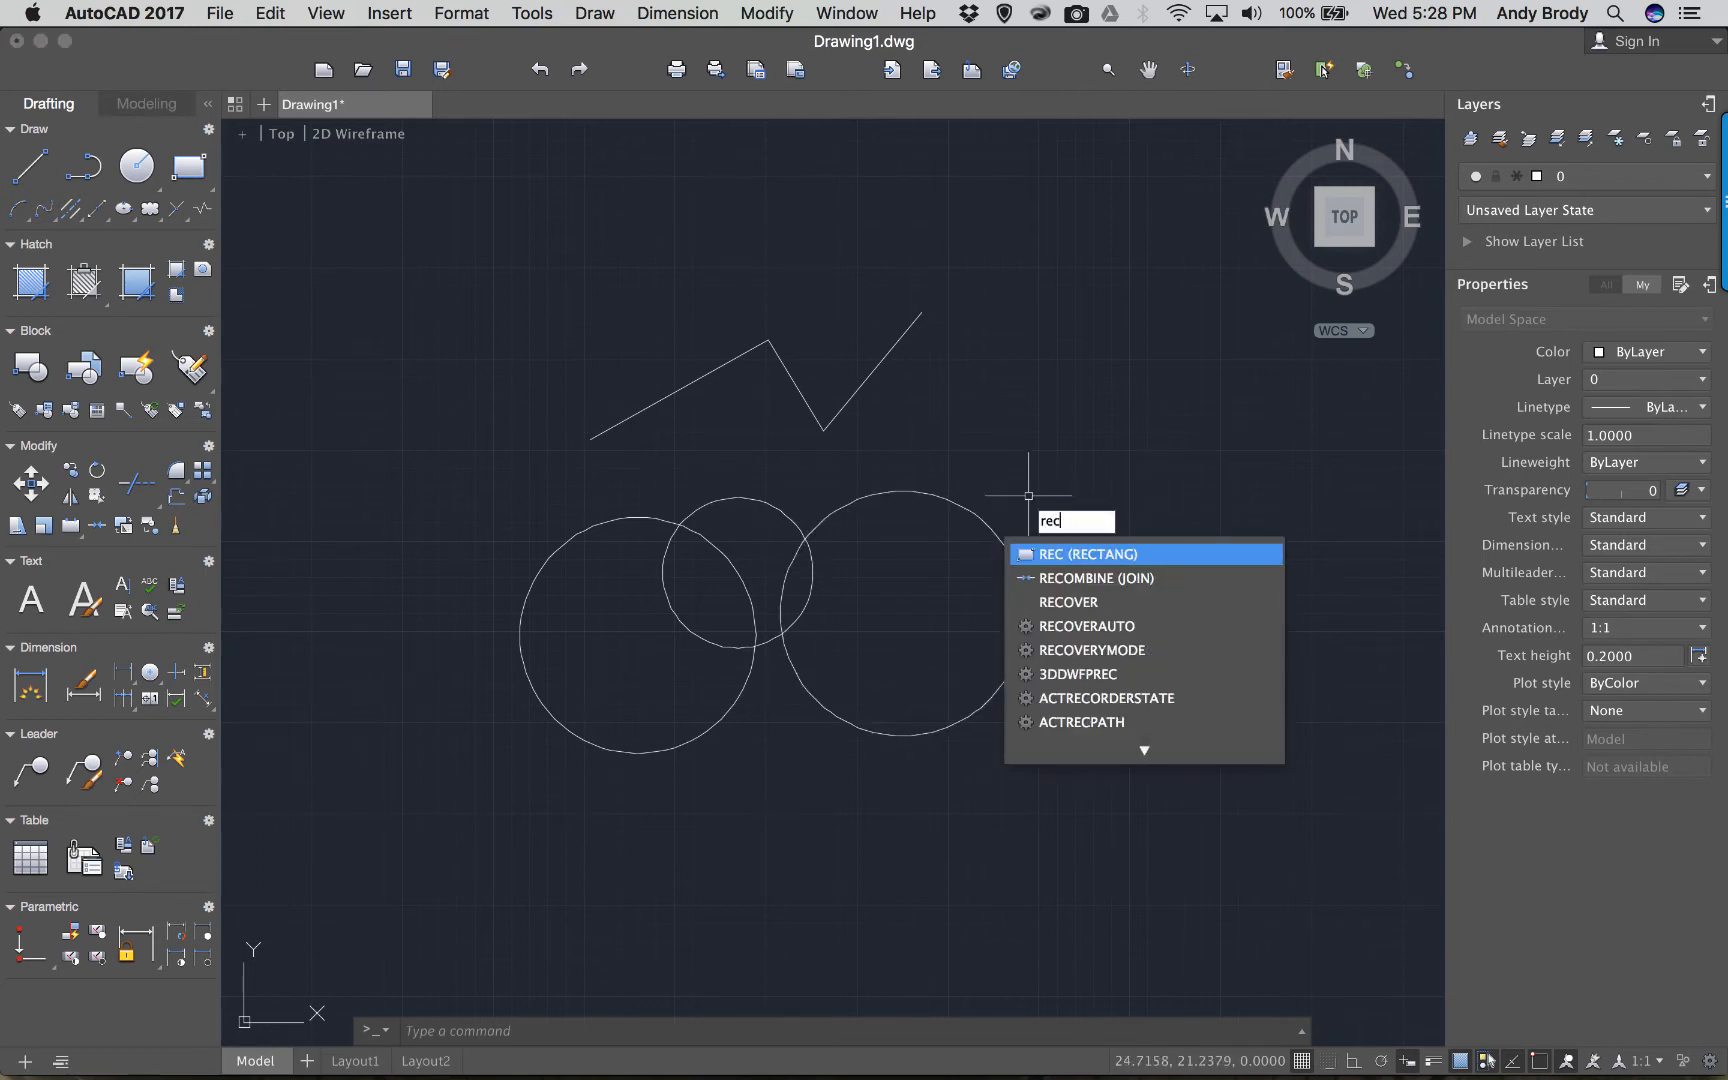
key(Return)
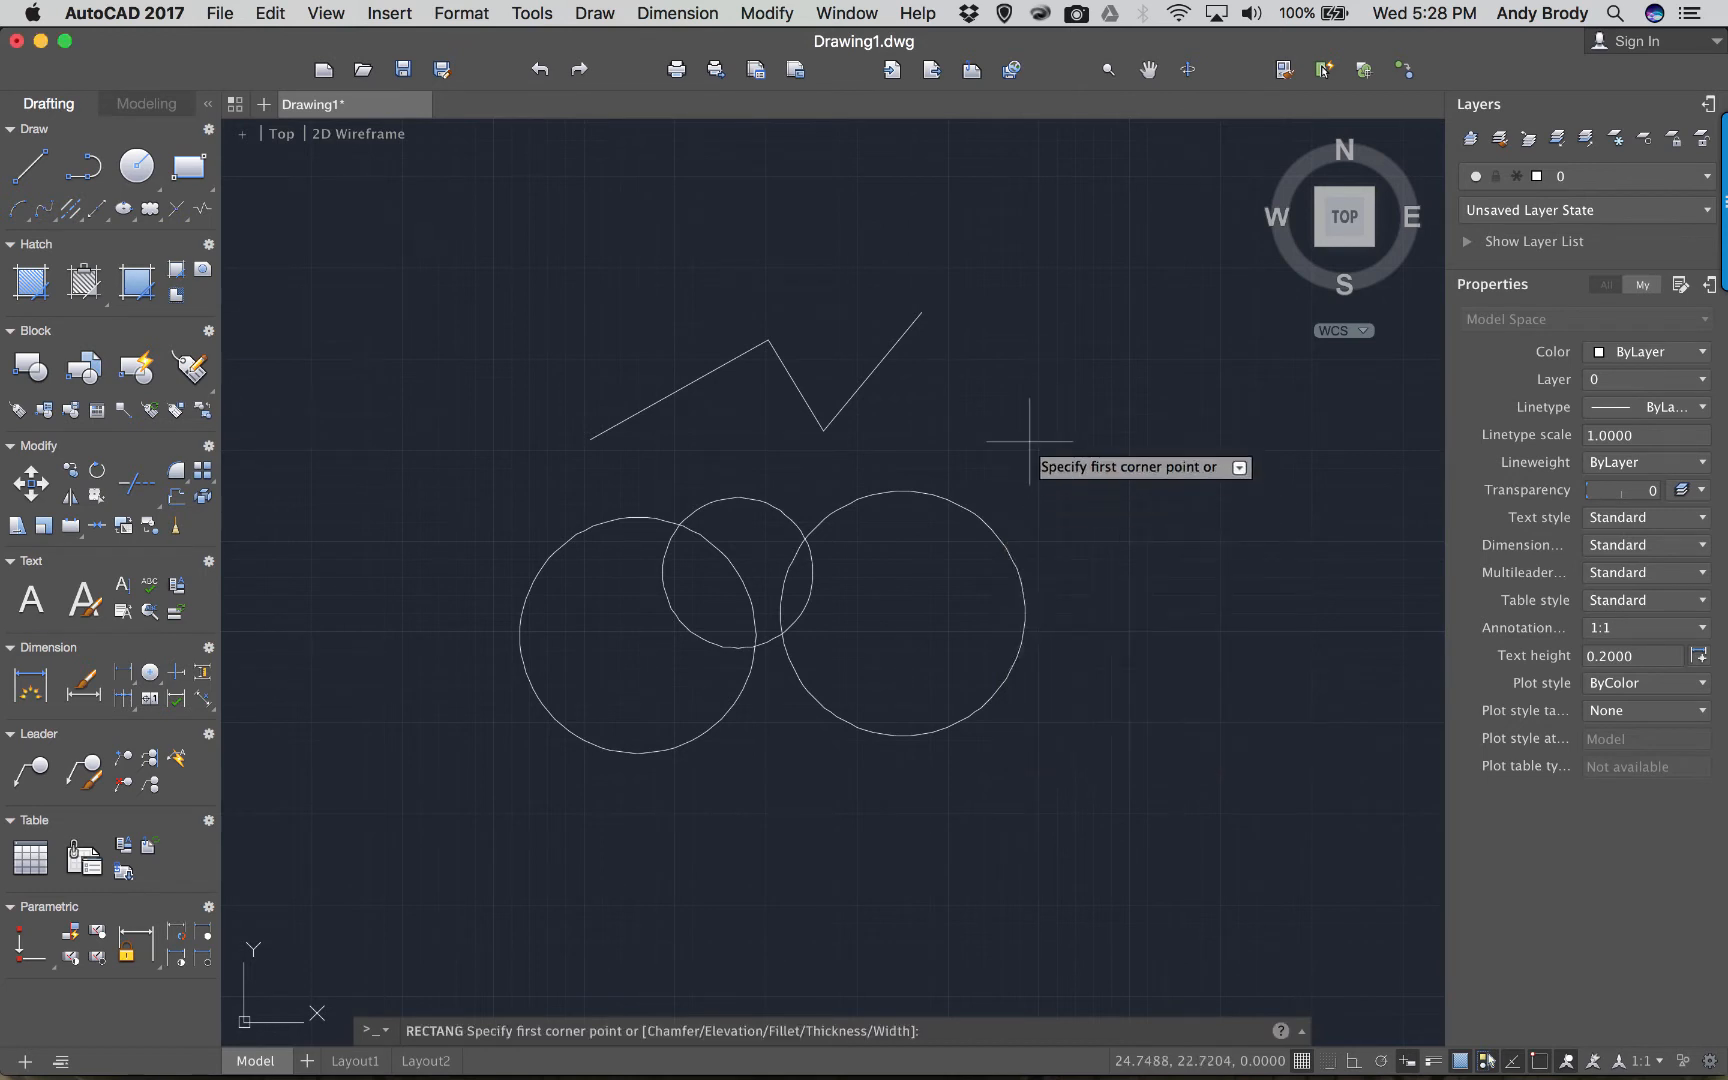
click(1002, 383)
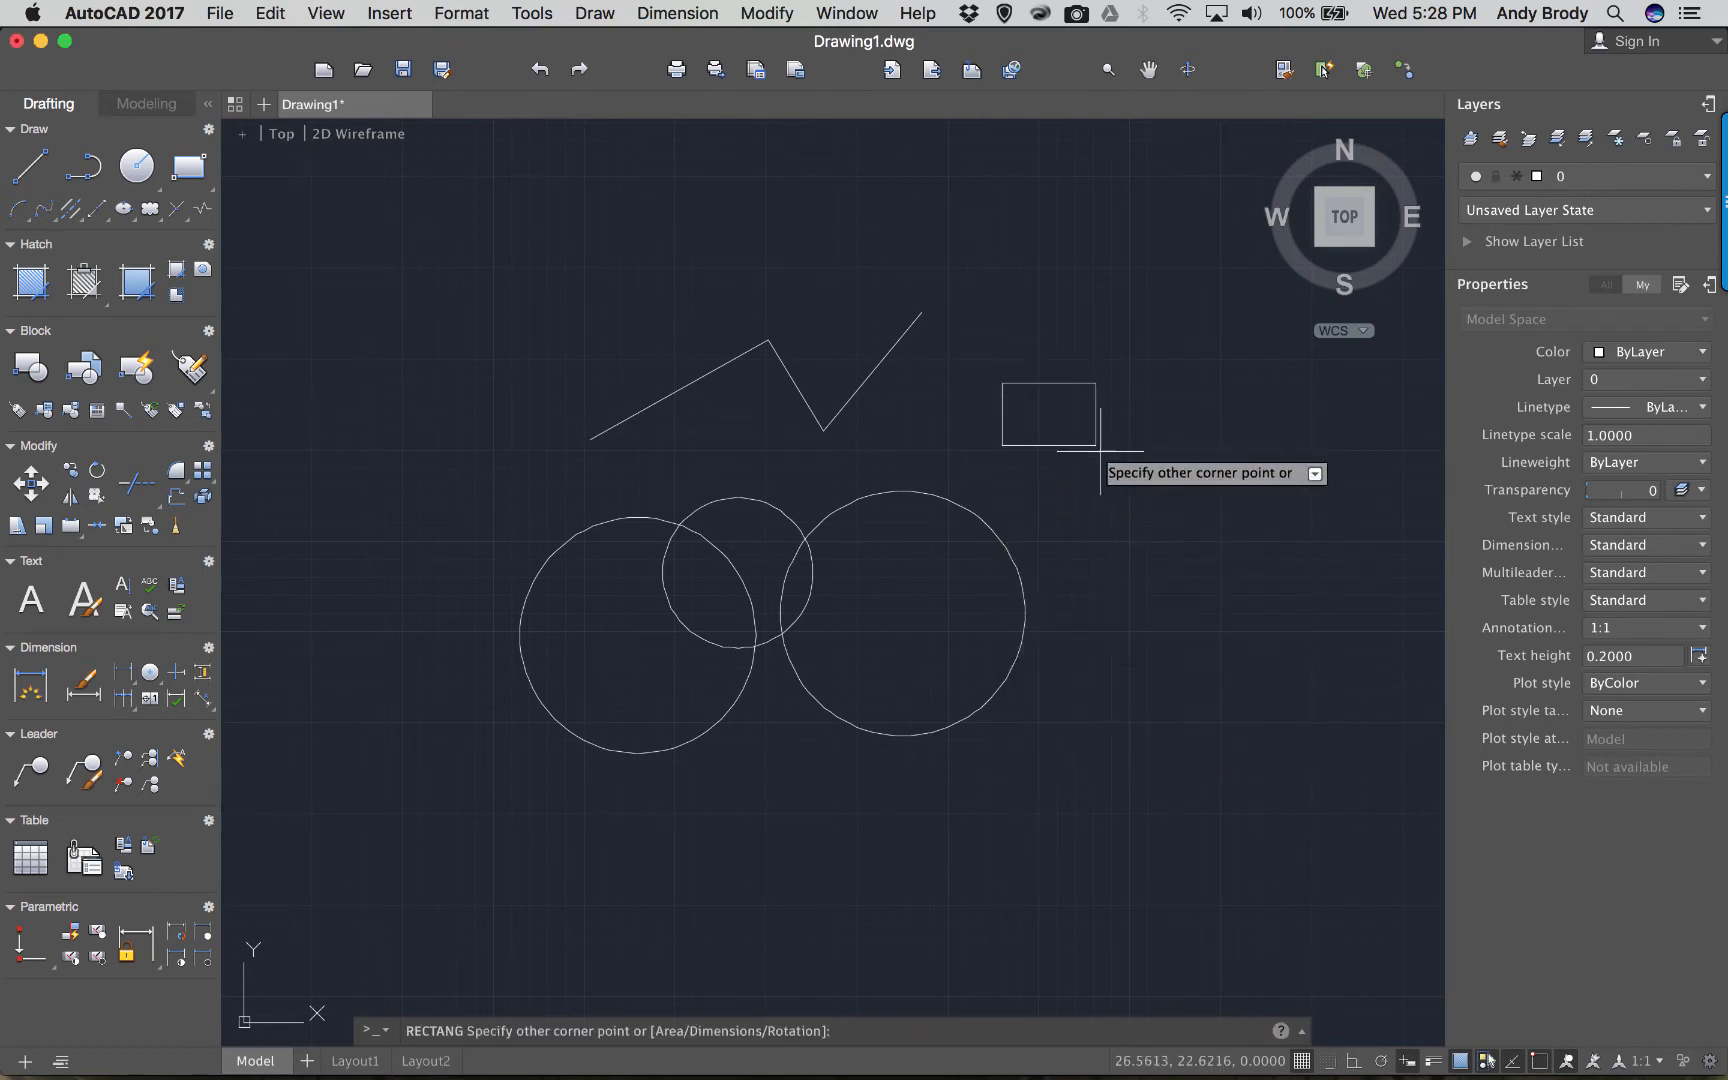
click(1171, 503)
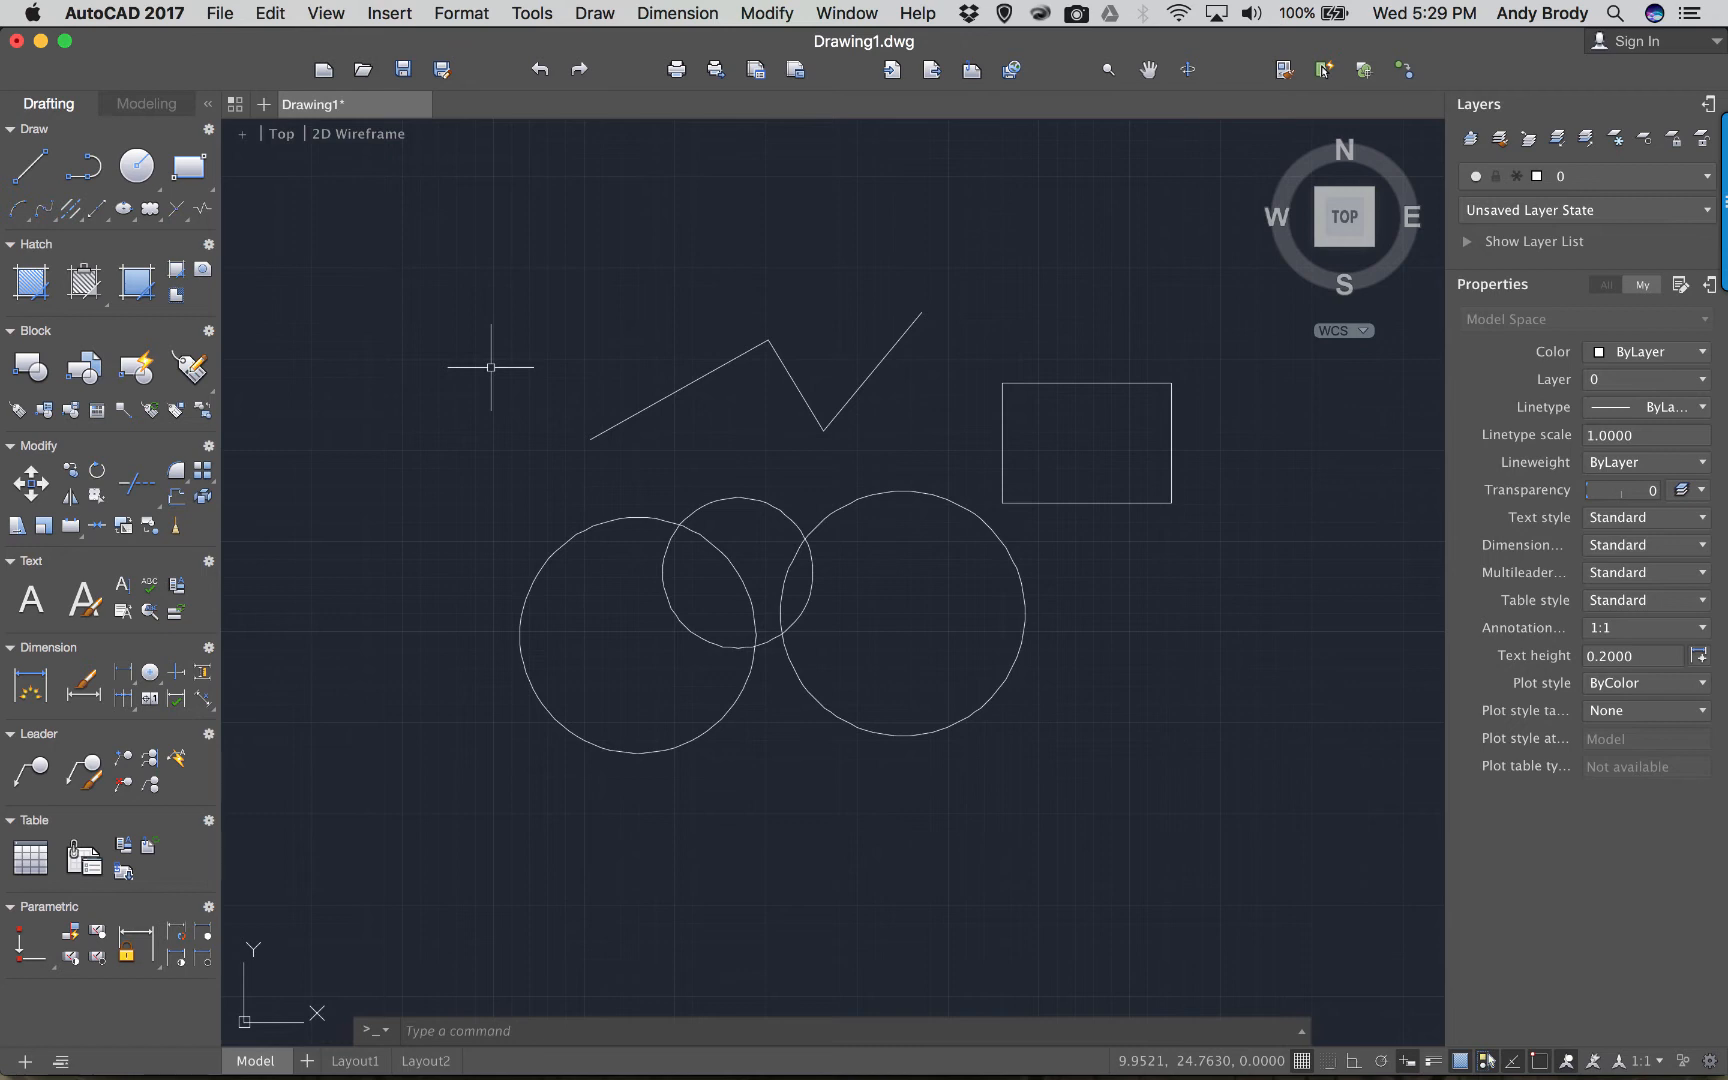
click(148, 212)
click(558, 327)
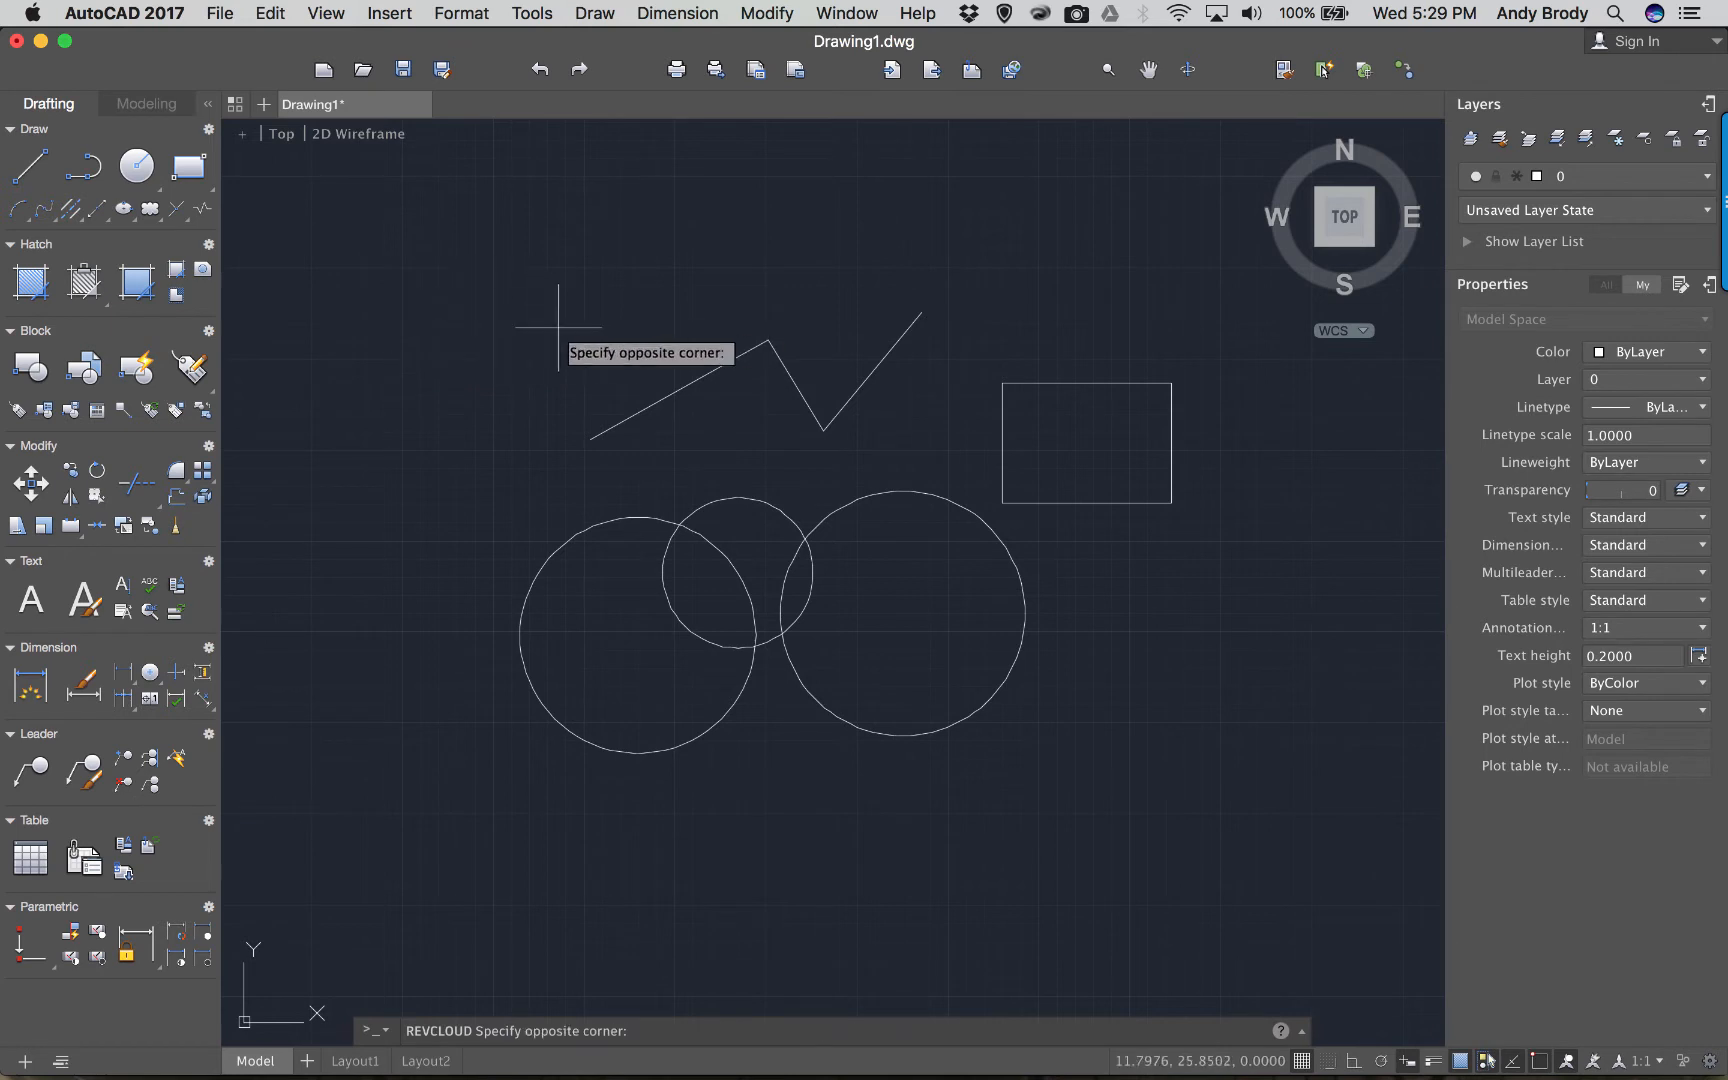
click(1091, 687)
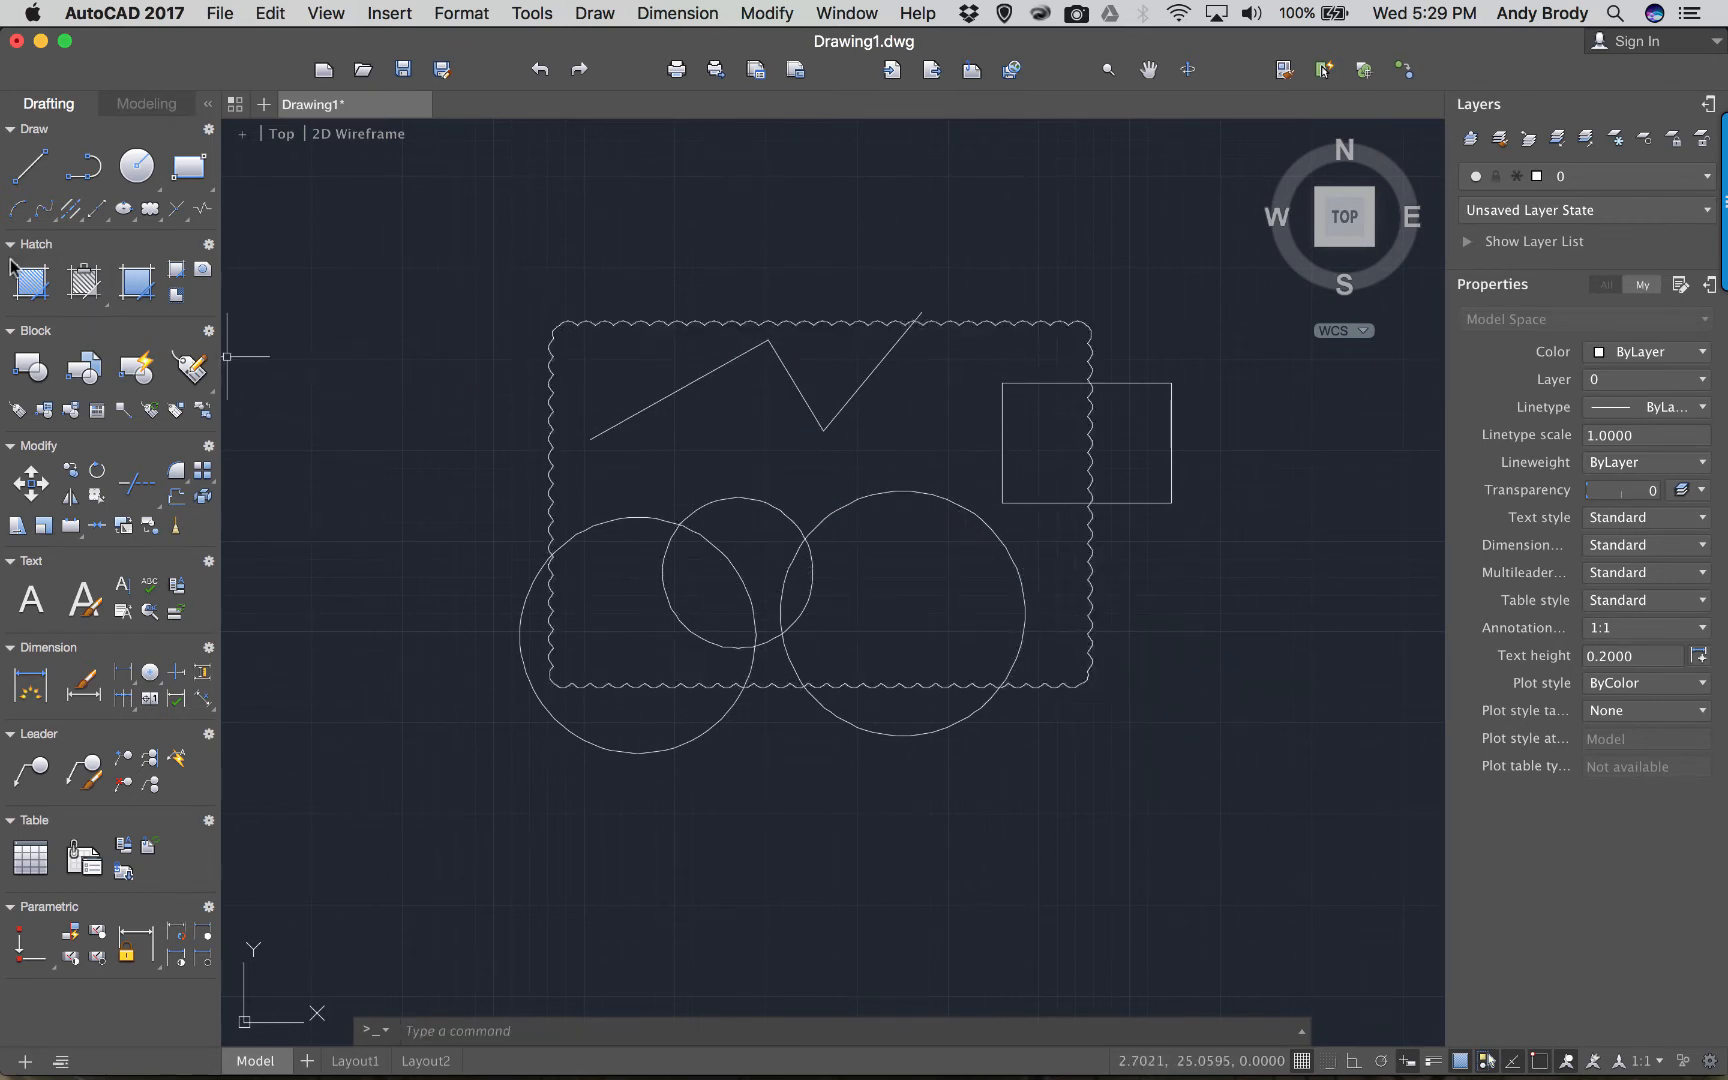
click(603, 324)
key(Delete)
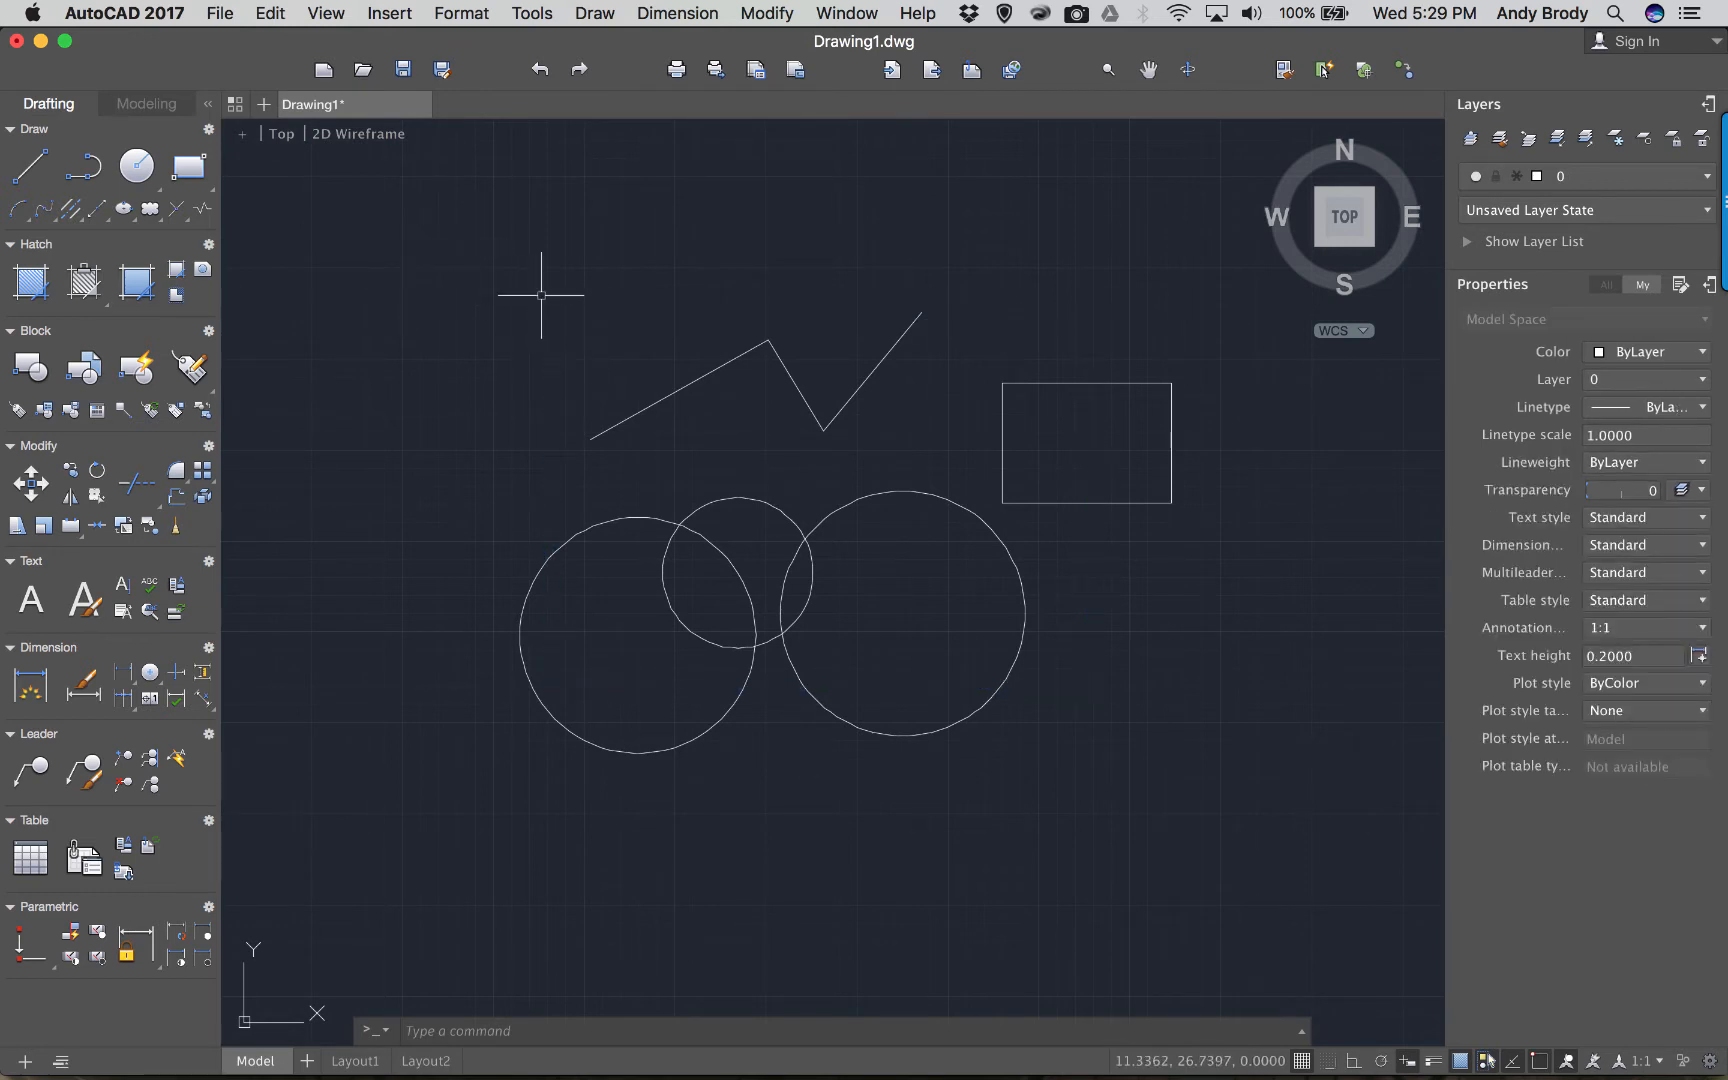
scroll(652, 395, up, 2)
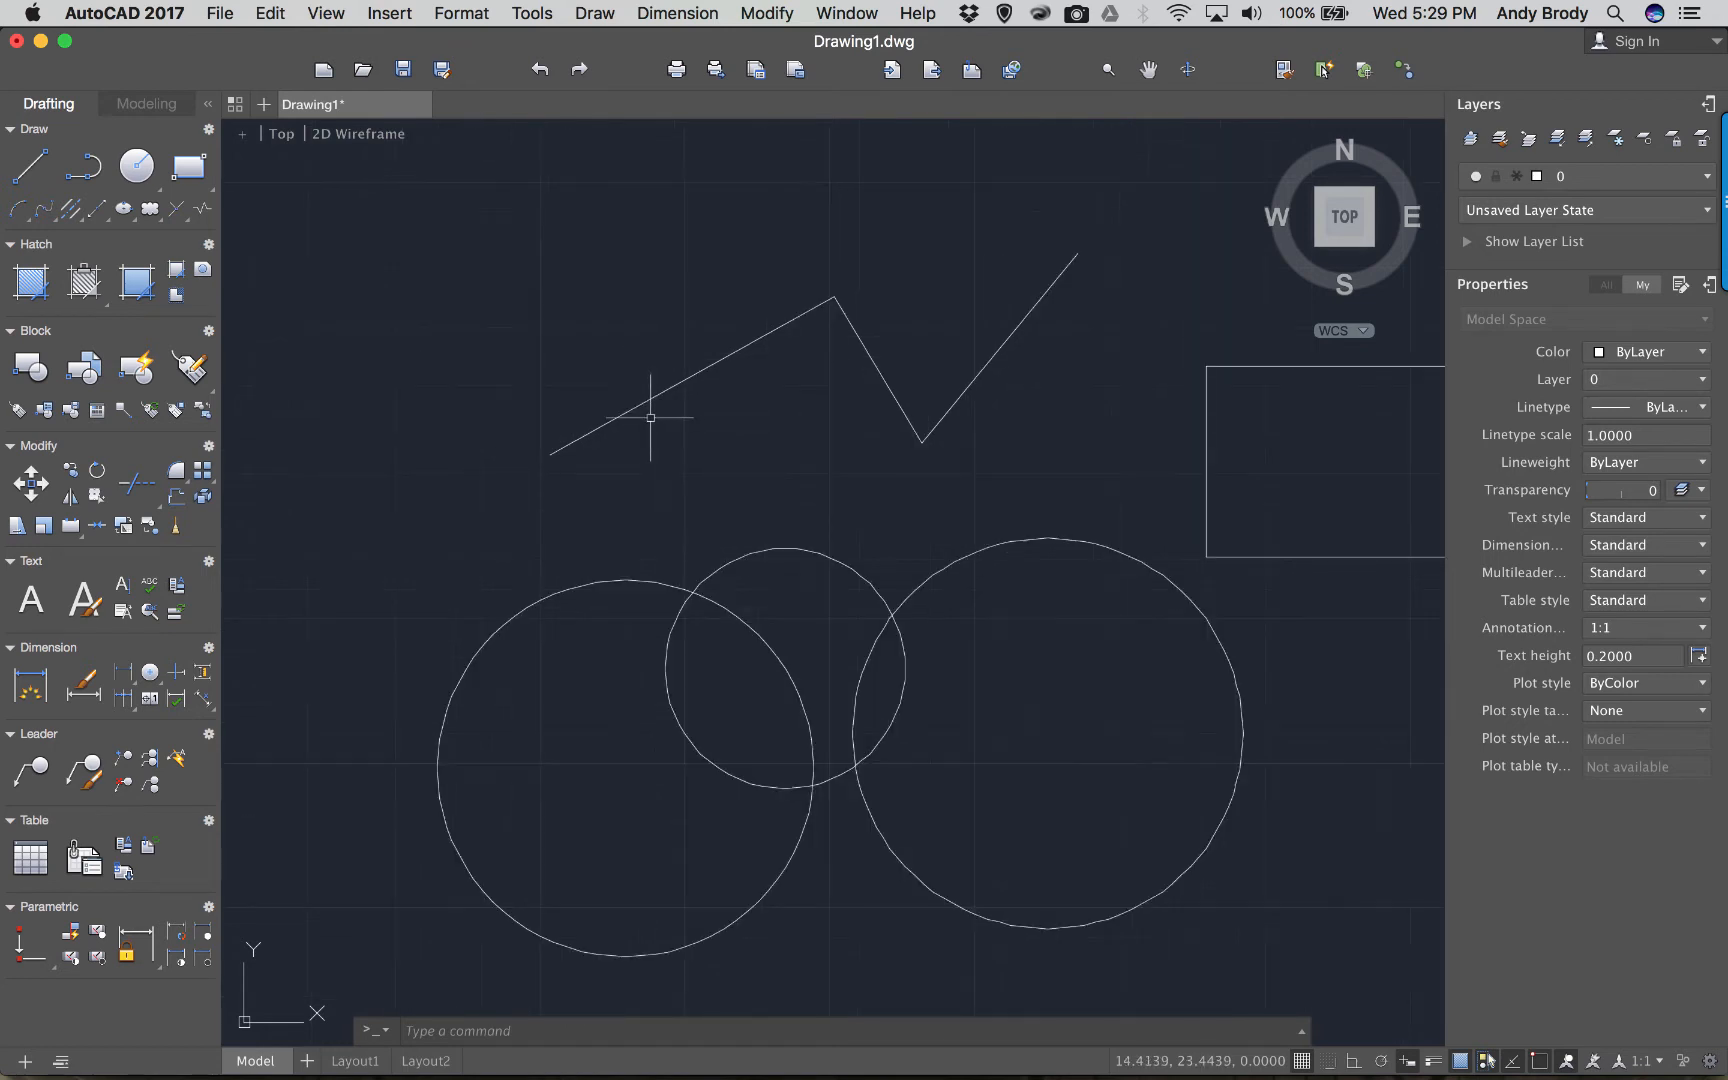
middle_drag(667, 390, 582, 378)
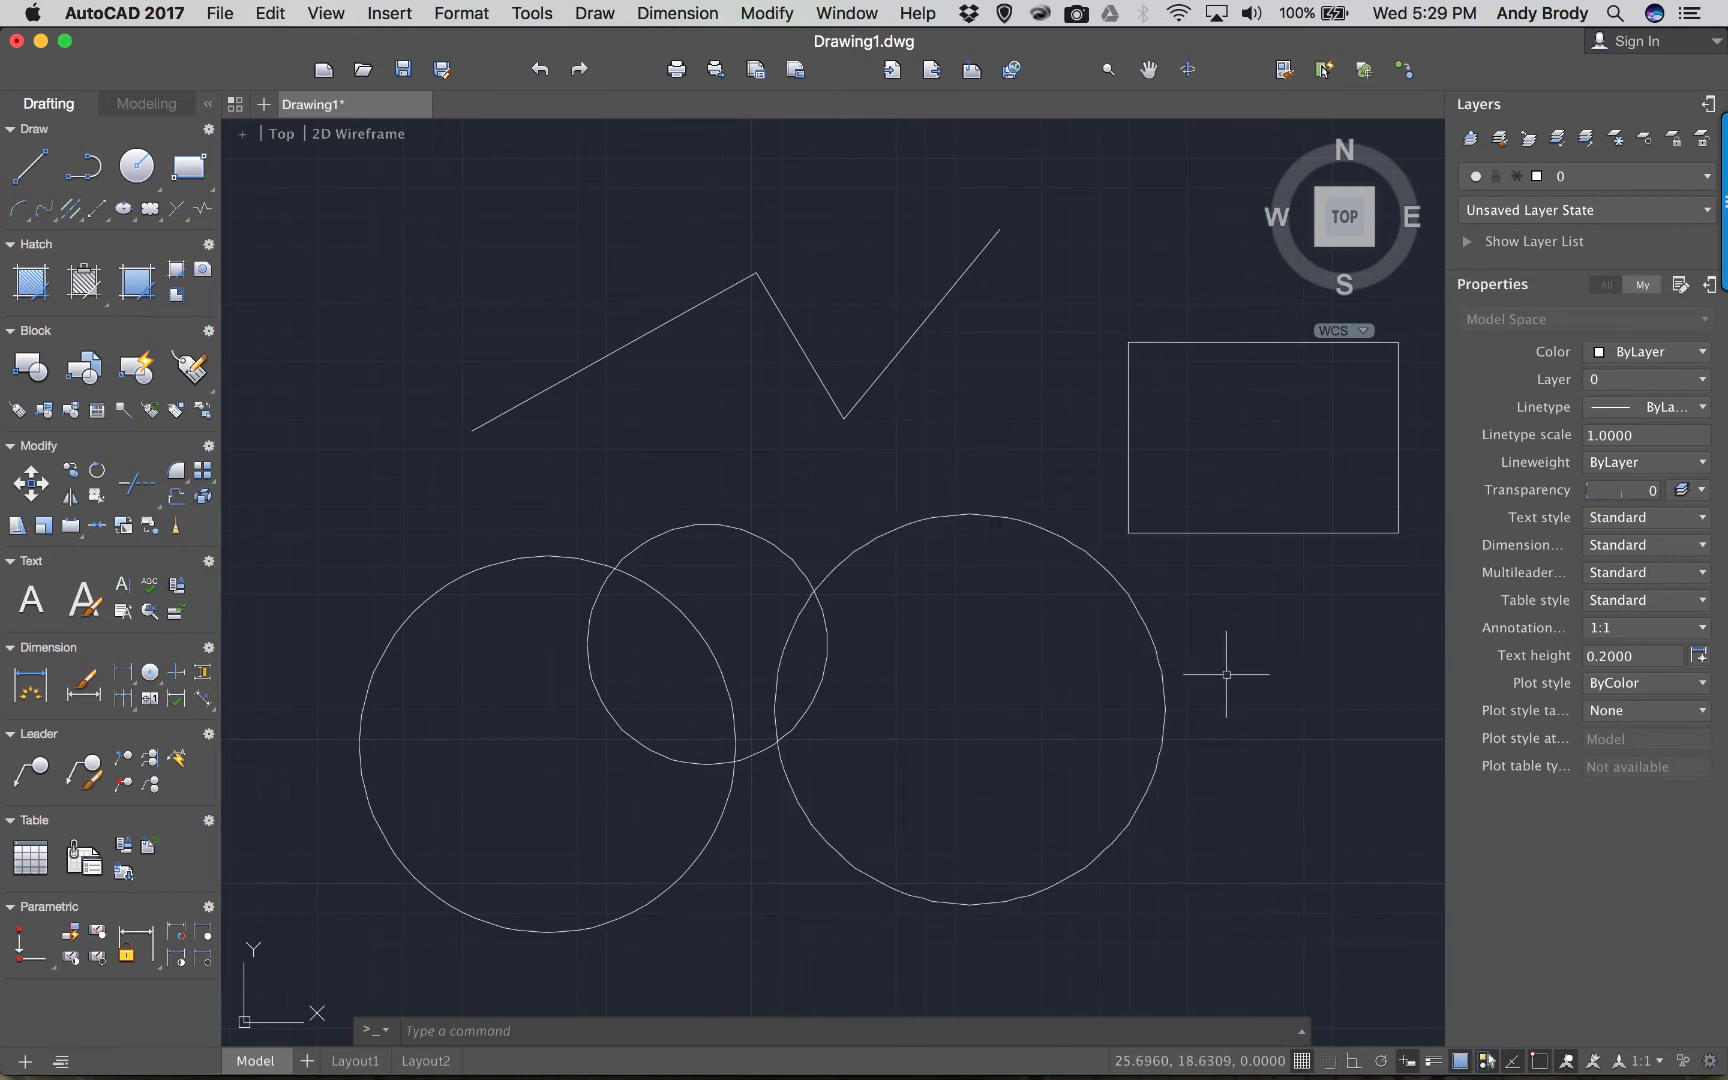
Stretch the rectangle's lower-left corner, bottom edge and left corner into a slanted quadrilateral.
click(1239, 720)
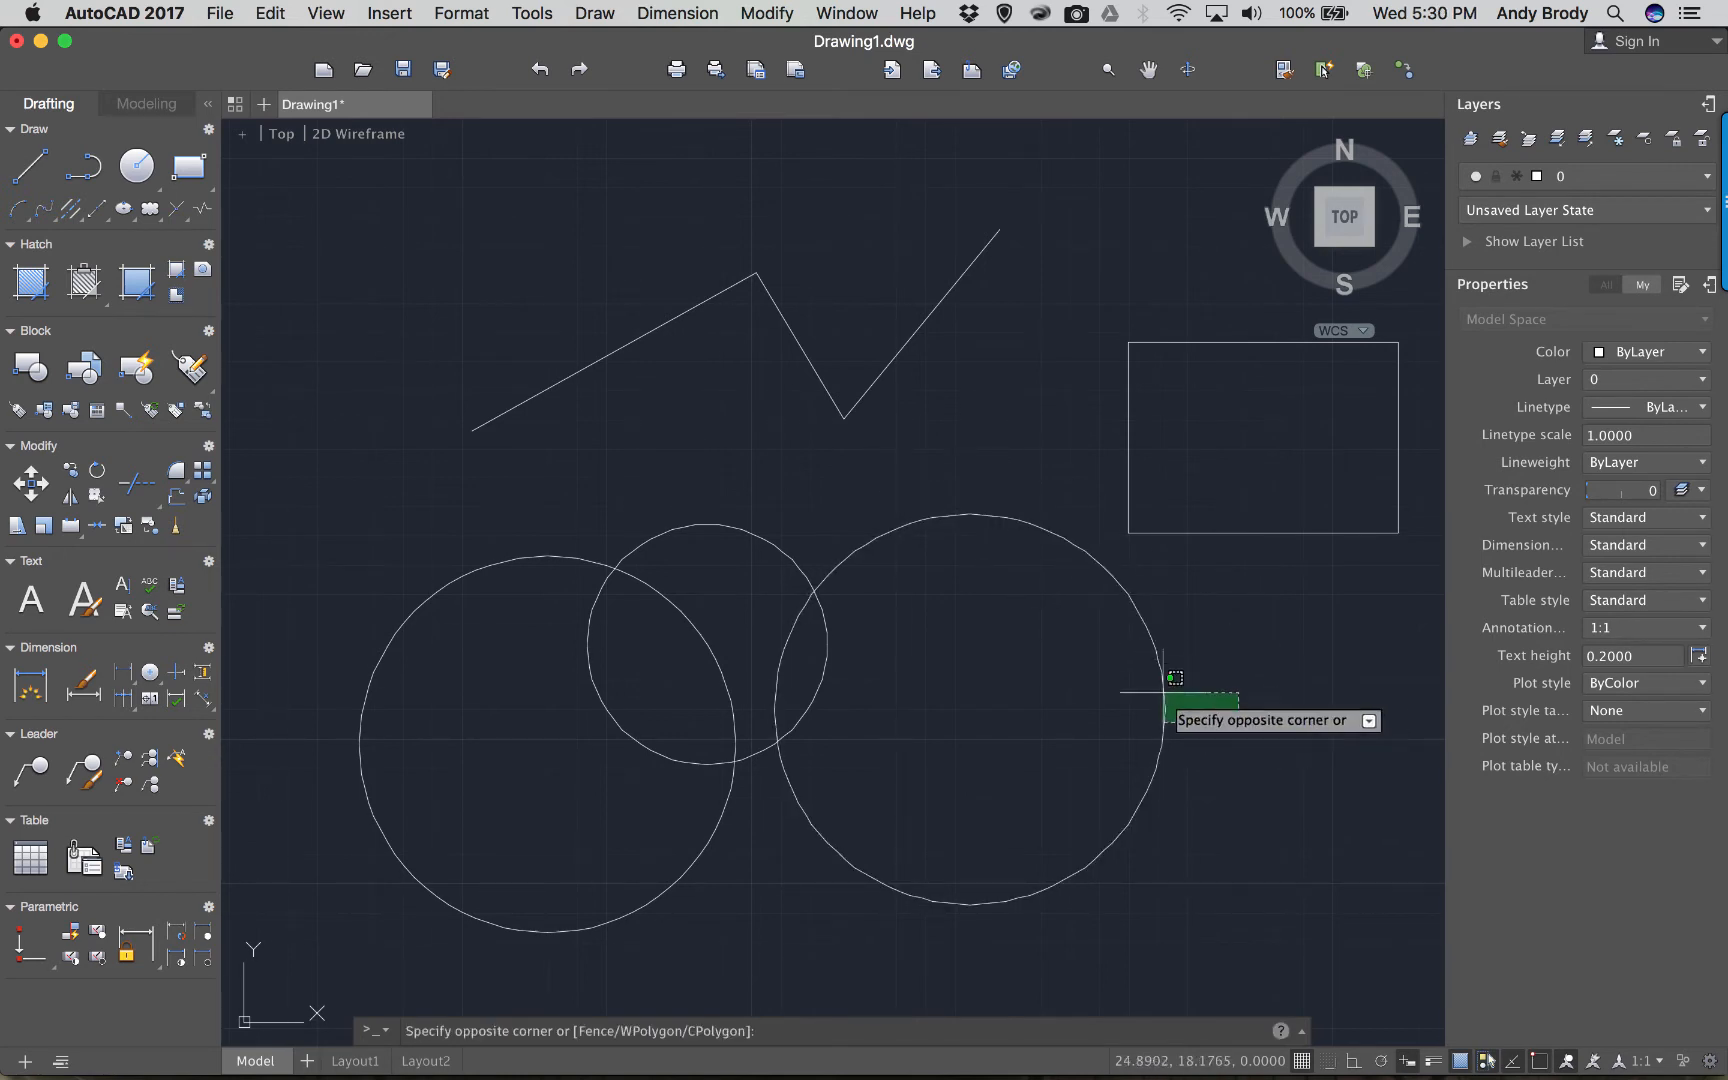
click(1189, 656)
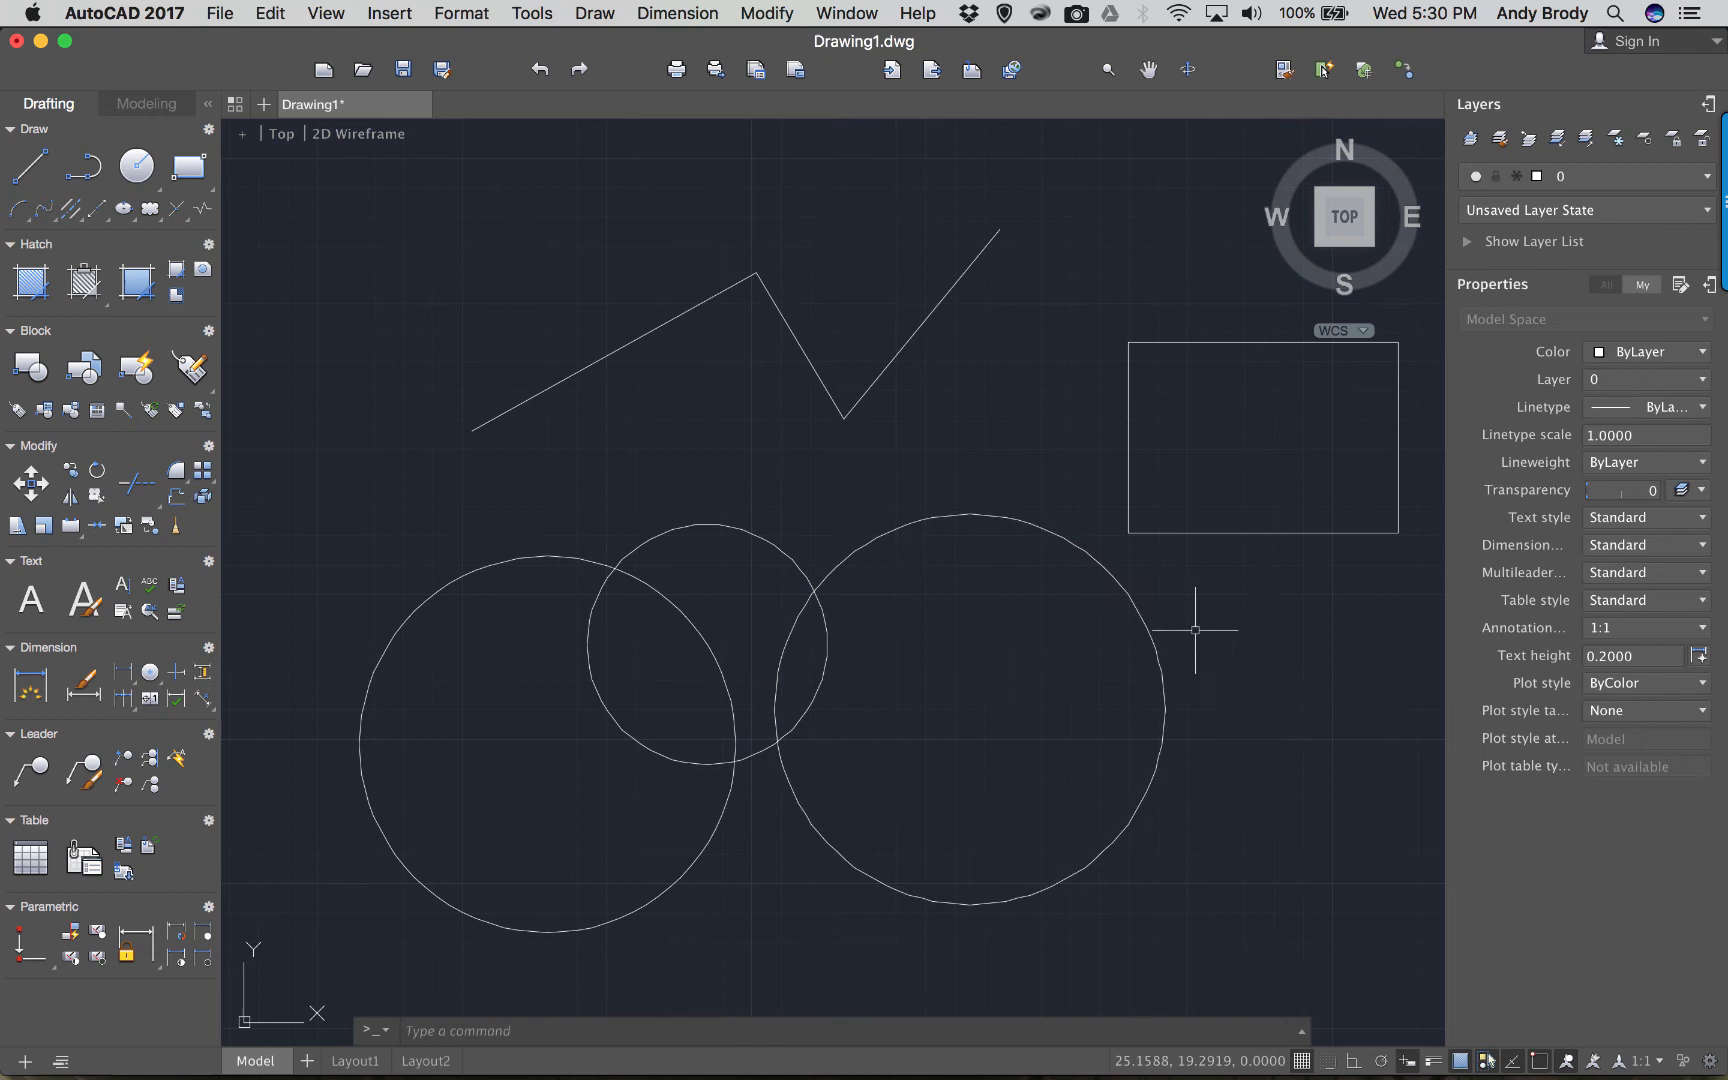
click(1182, 533)
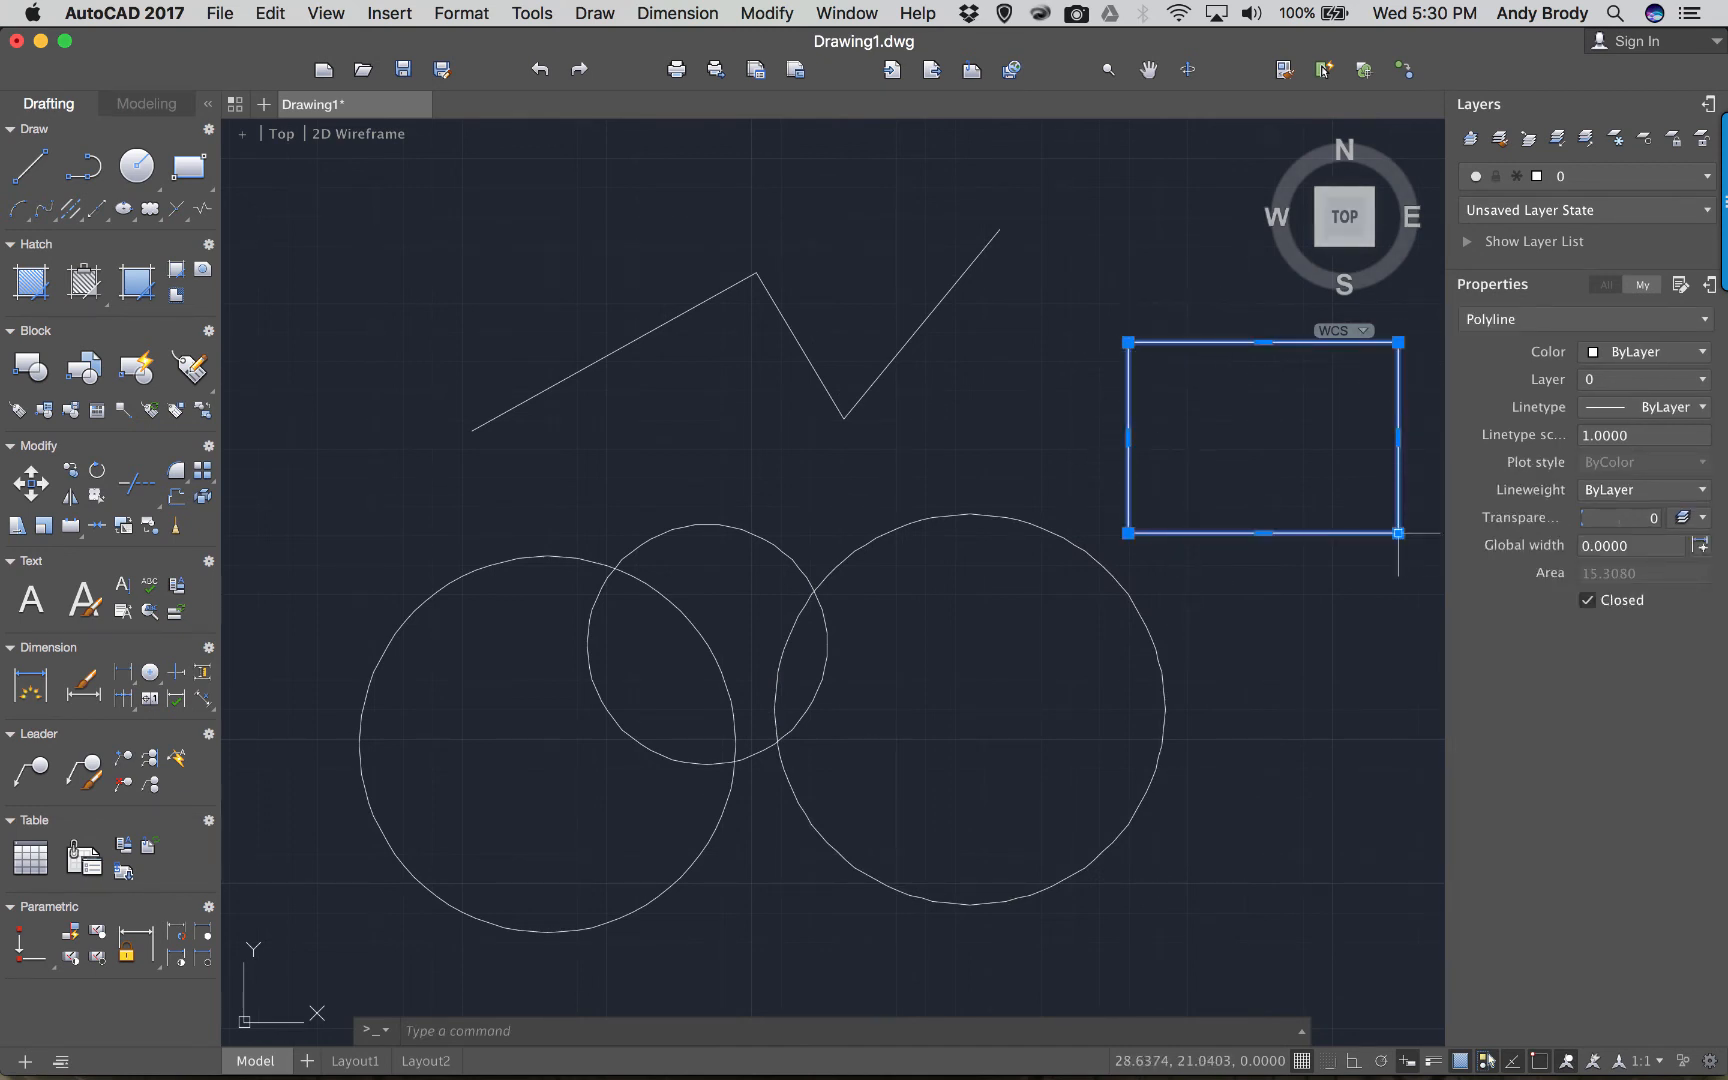
click(1128, 533)
click(1128, 533)
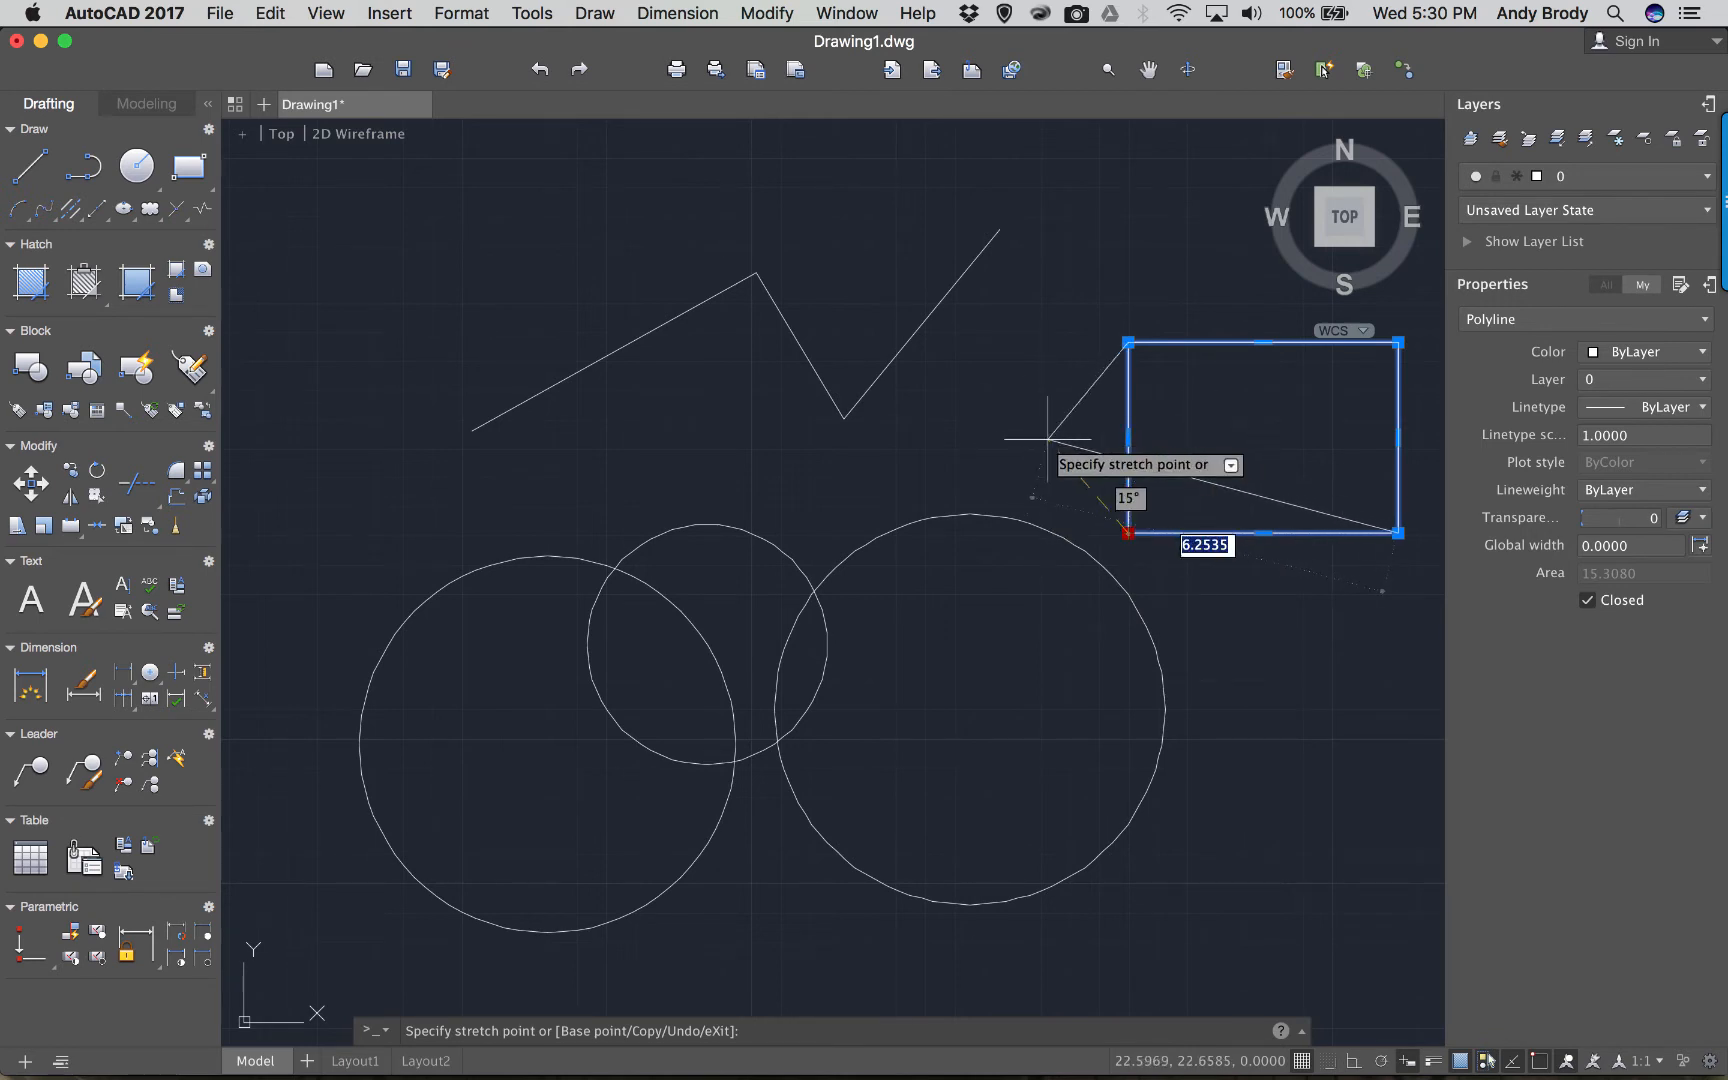
click(1045, 438)
click(1221, 486)
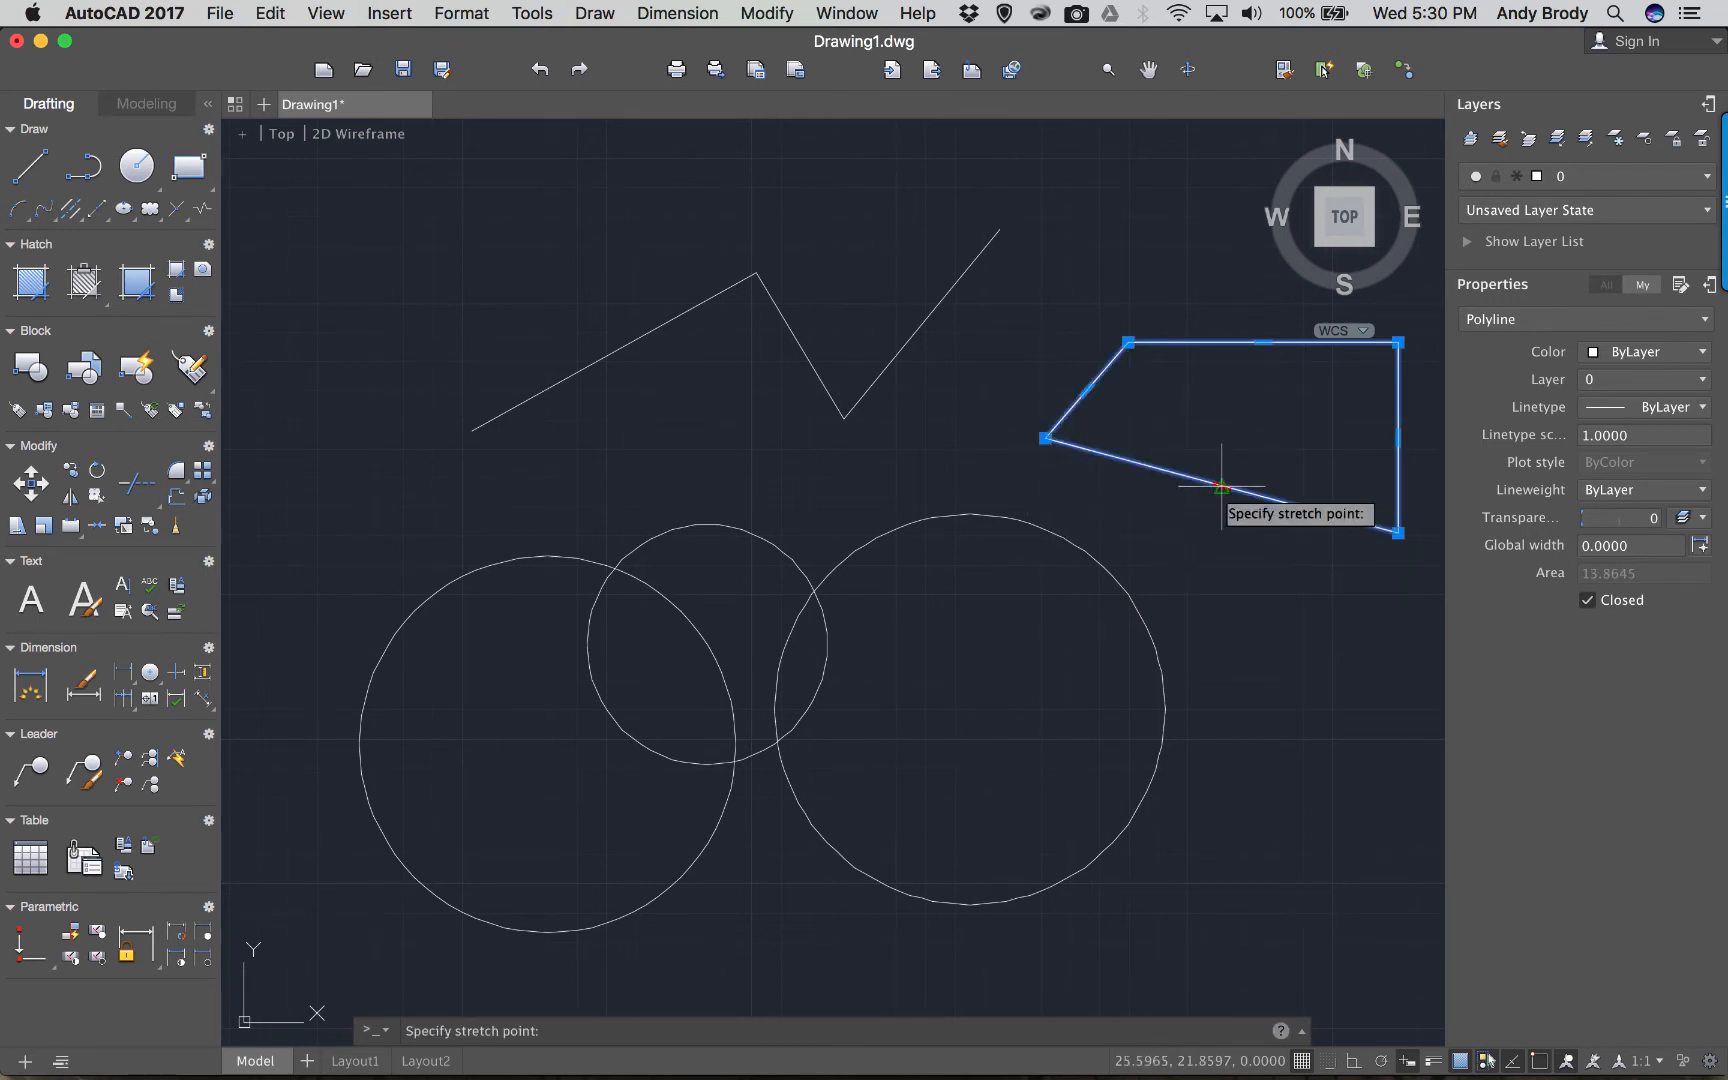
click(1221, 447)
click(1045, 401)
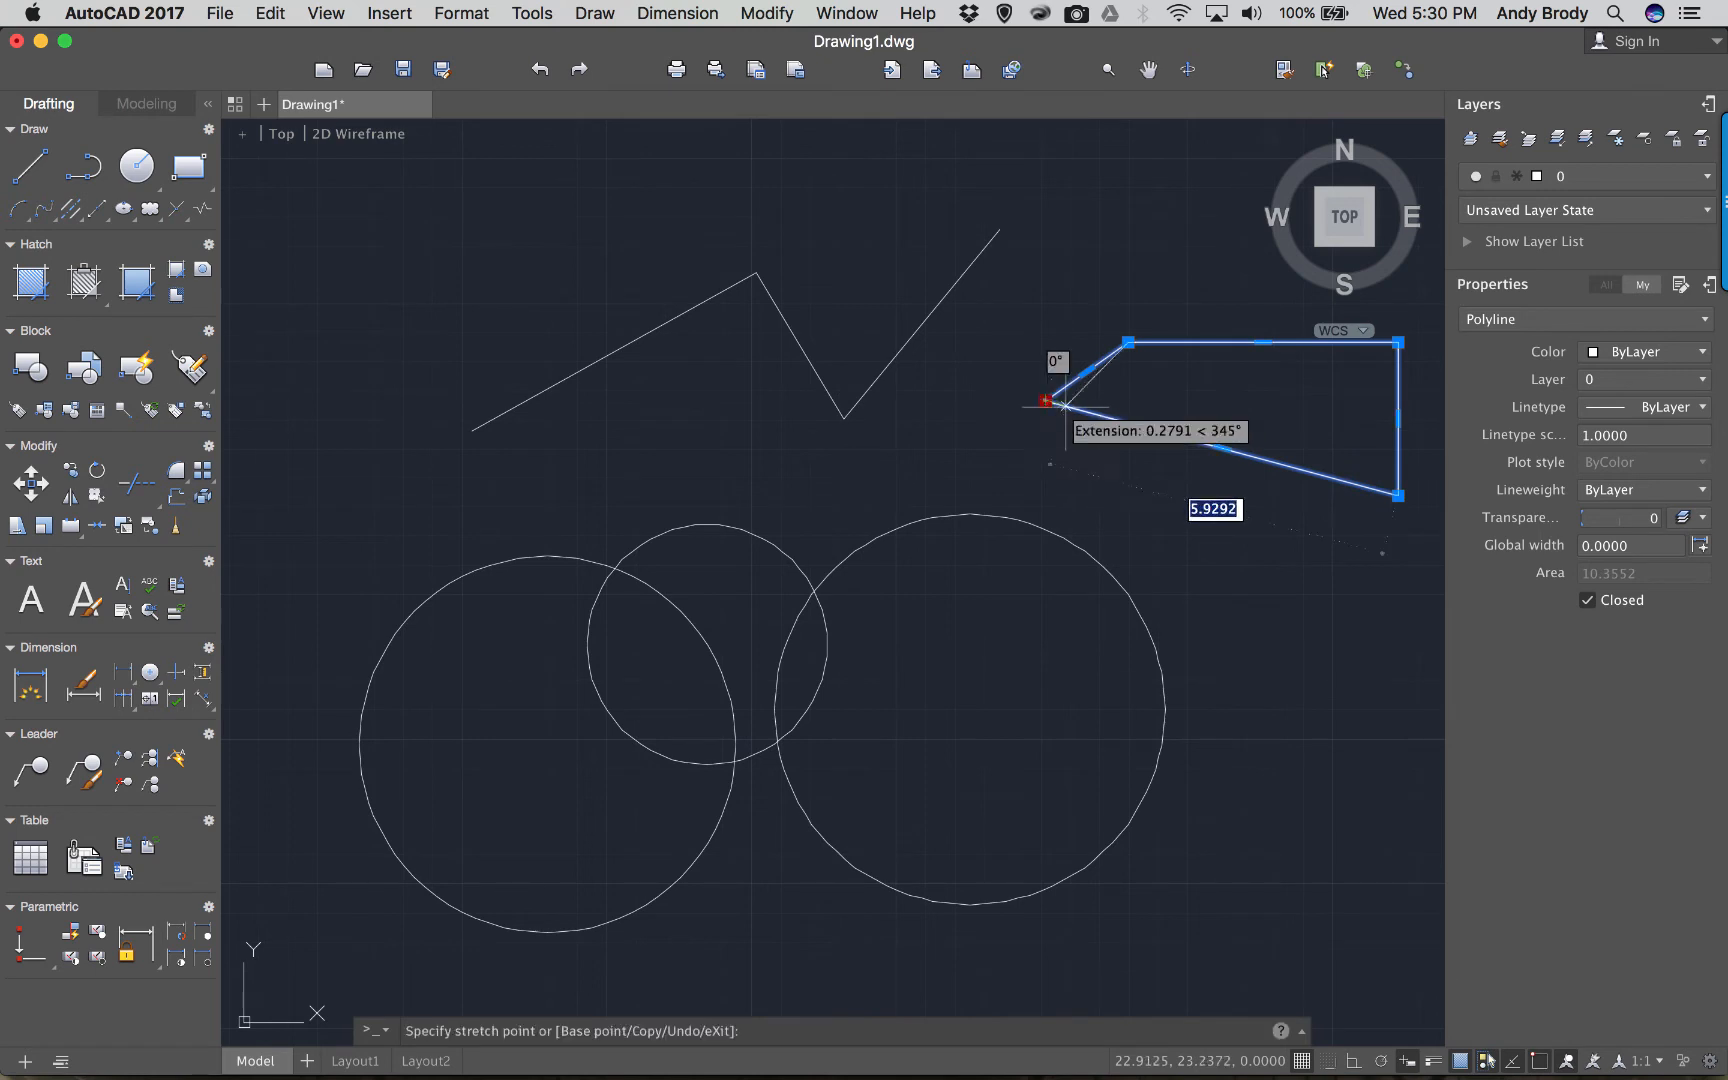
click(1105, 434)
click(984, 361)
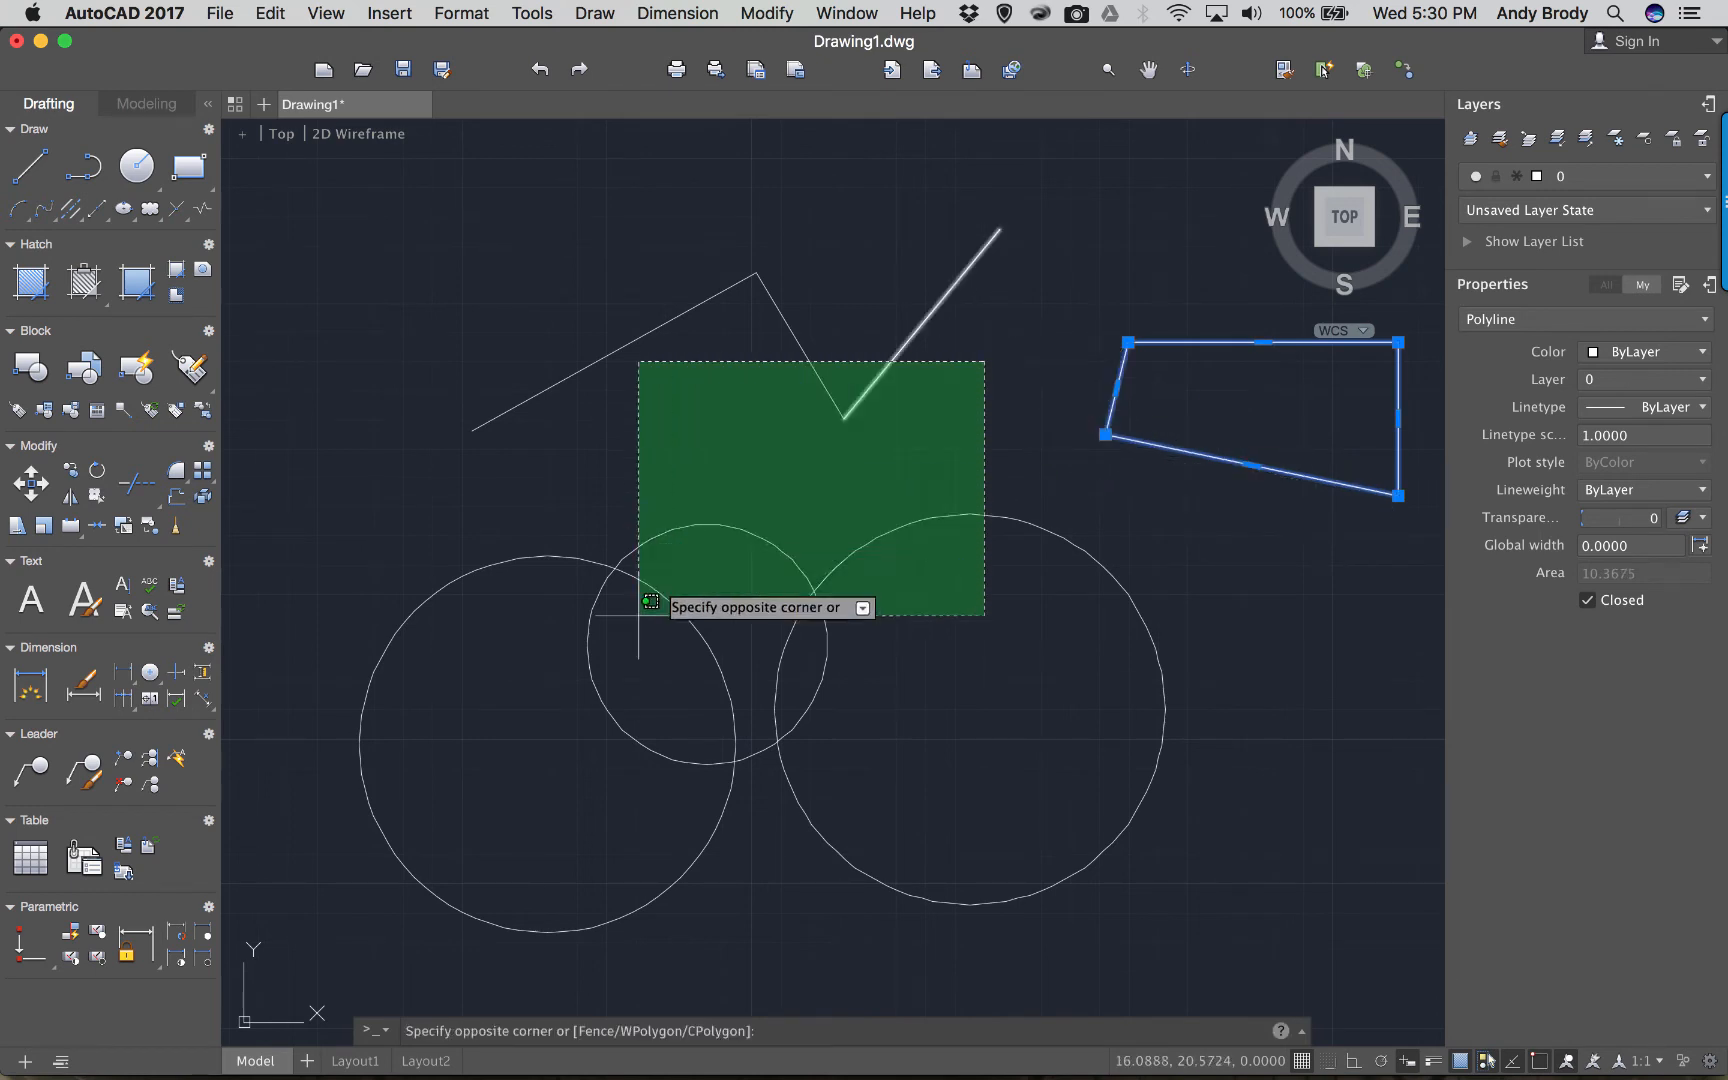
Grip-move the left circle up-left and the right circle slightly up-left.
click(455, 687)
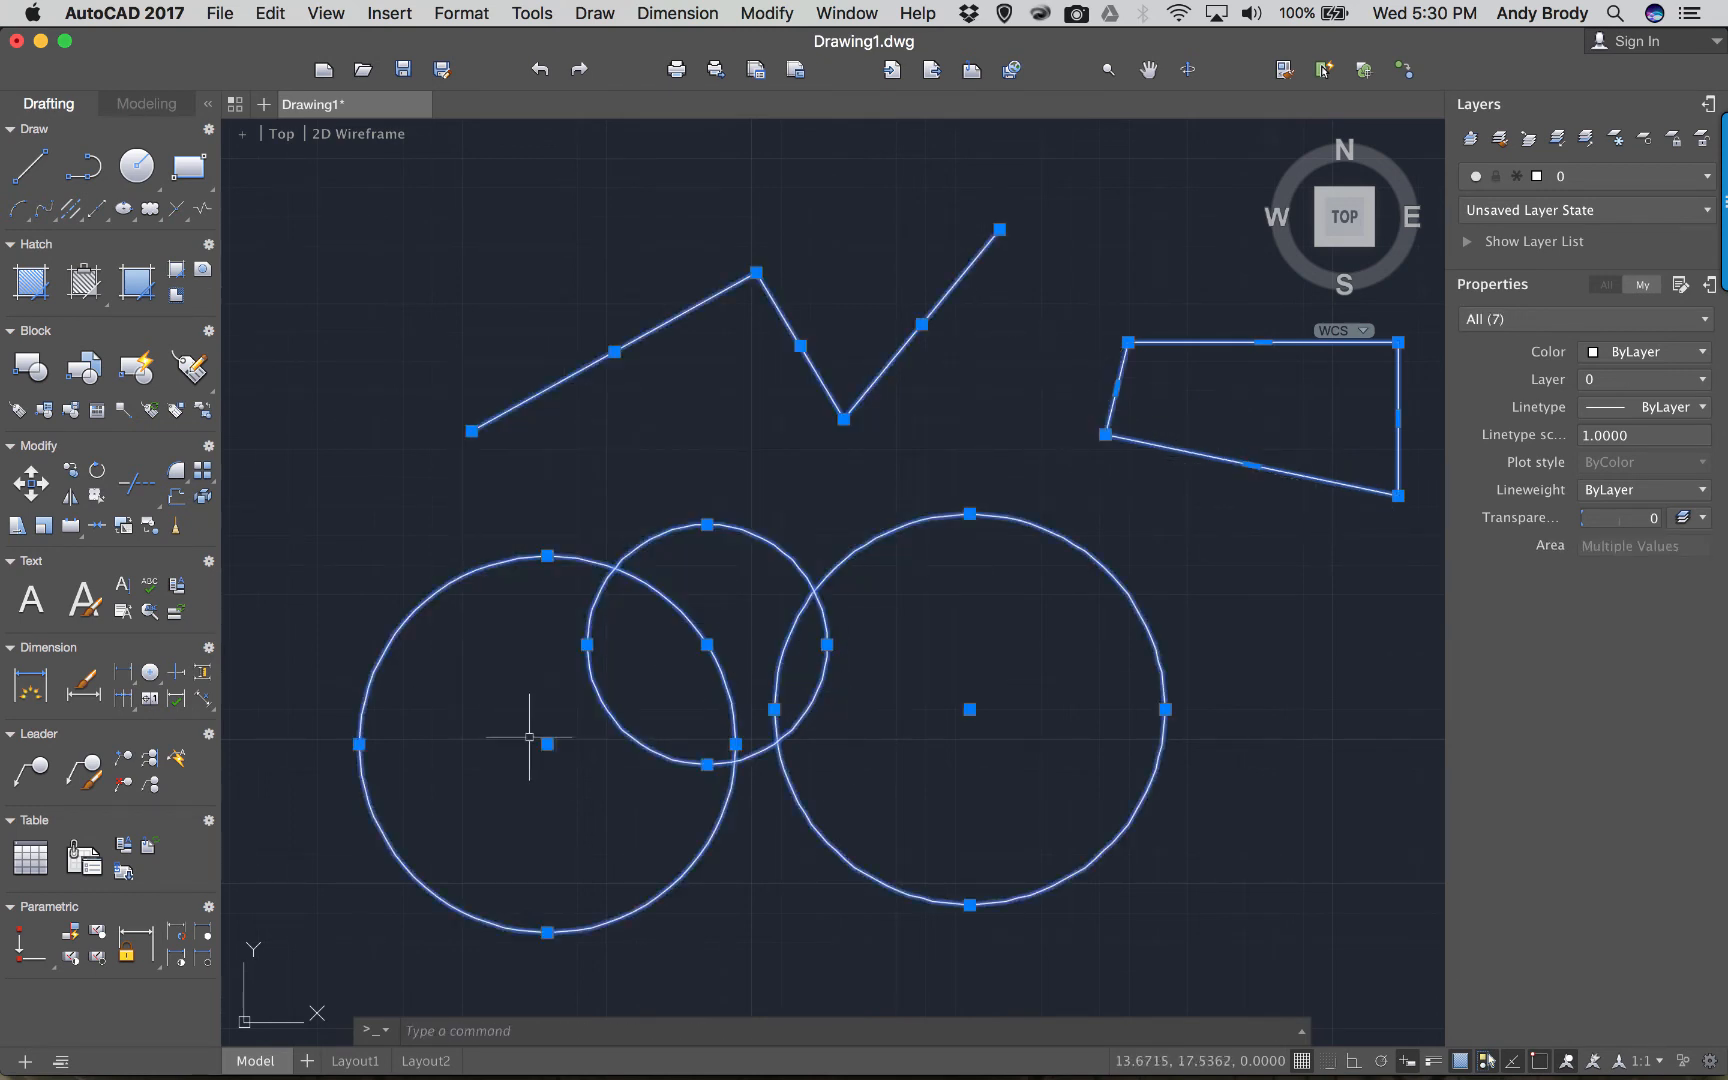
click(547, 744)
click(508, 668)
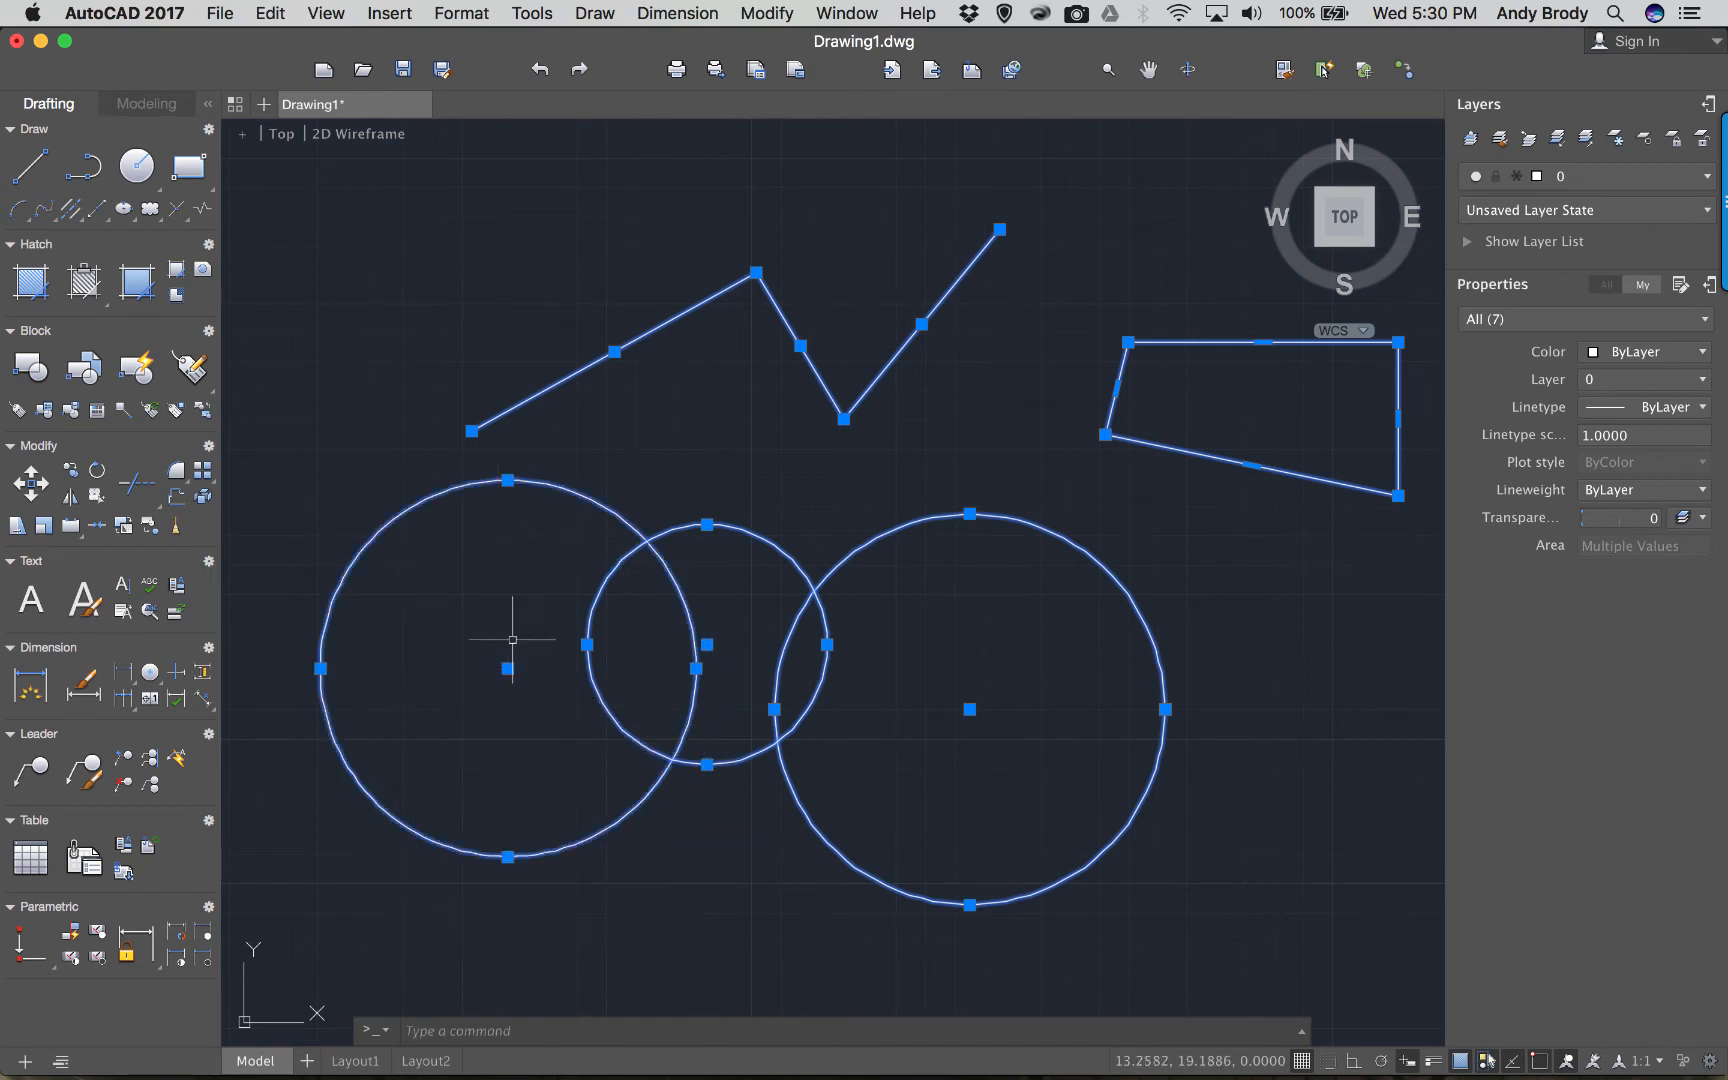
click(969, 709)
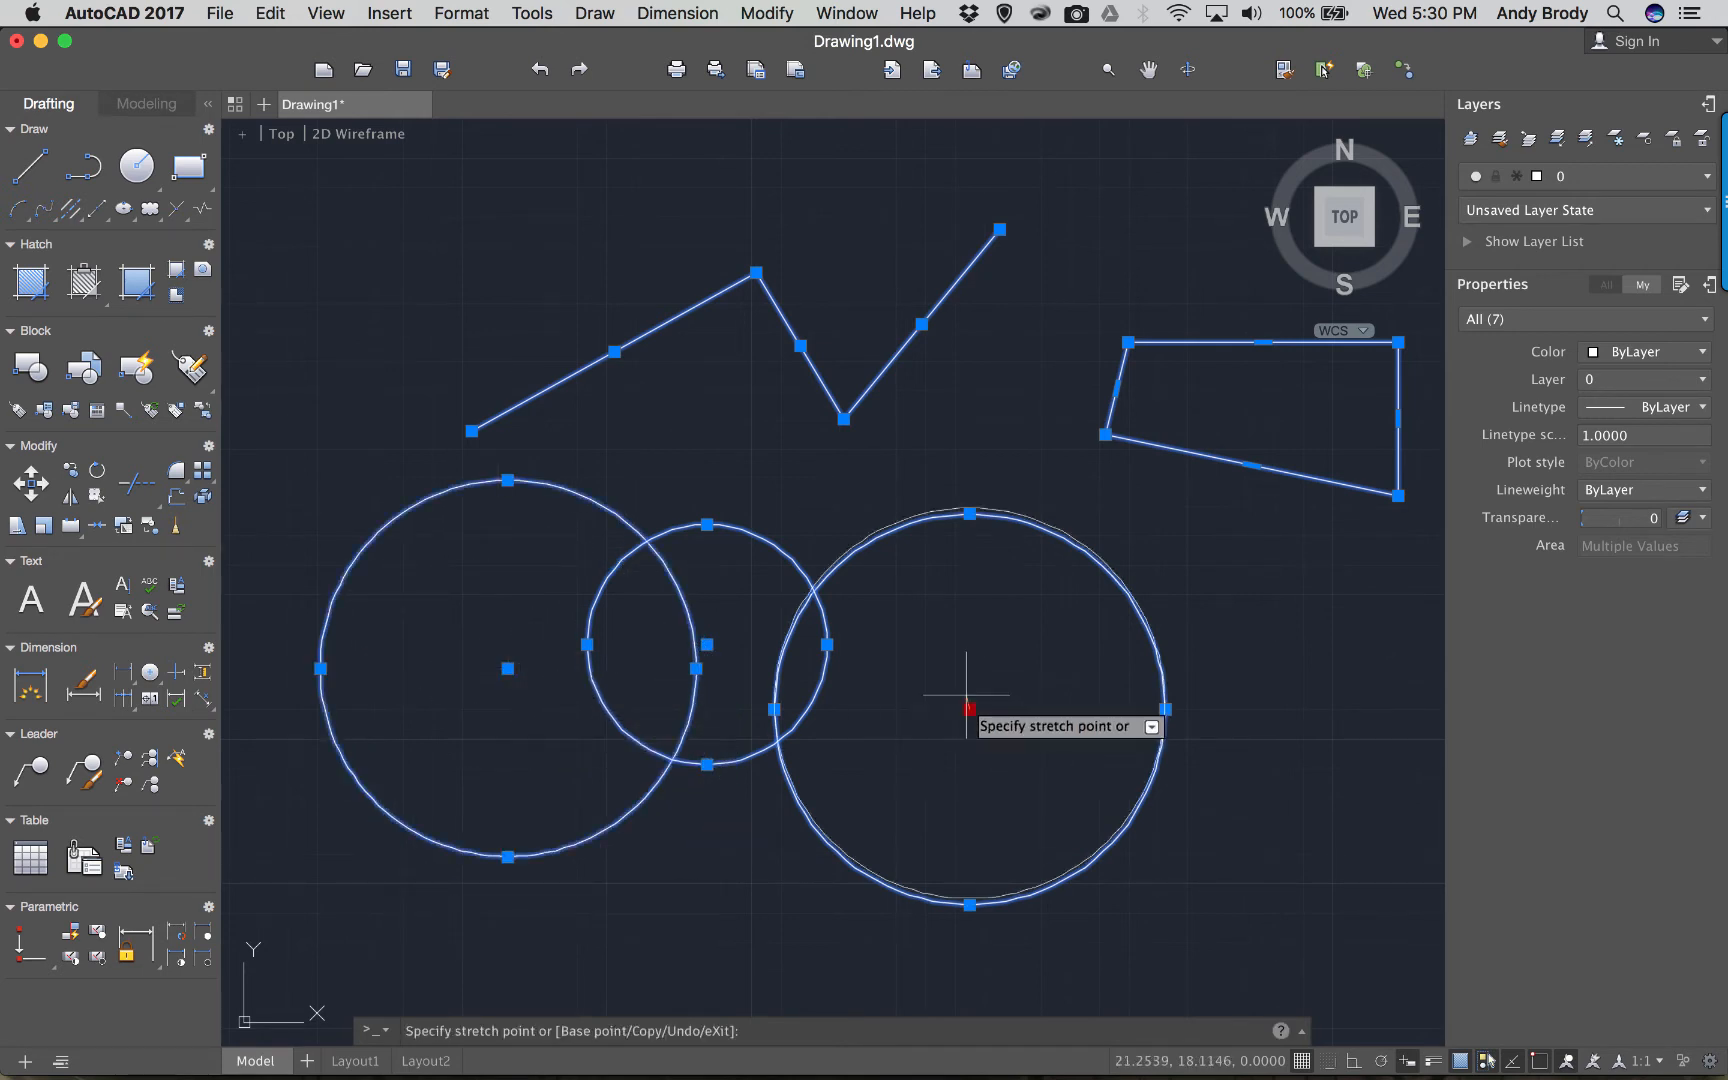
click(959, 671)
Shift the zigzag's middle segment up-left and shorten the first segment to meet it.
click(800, 345)
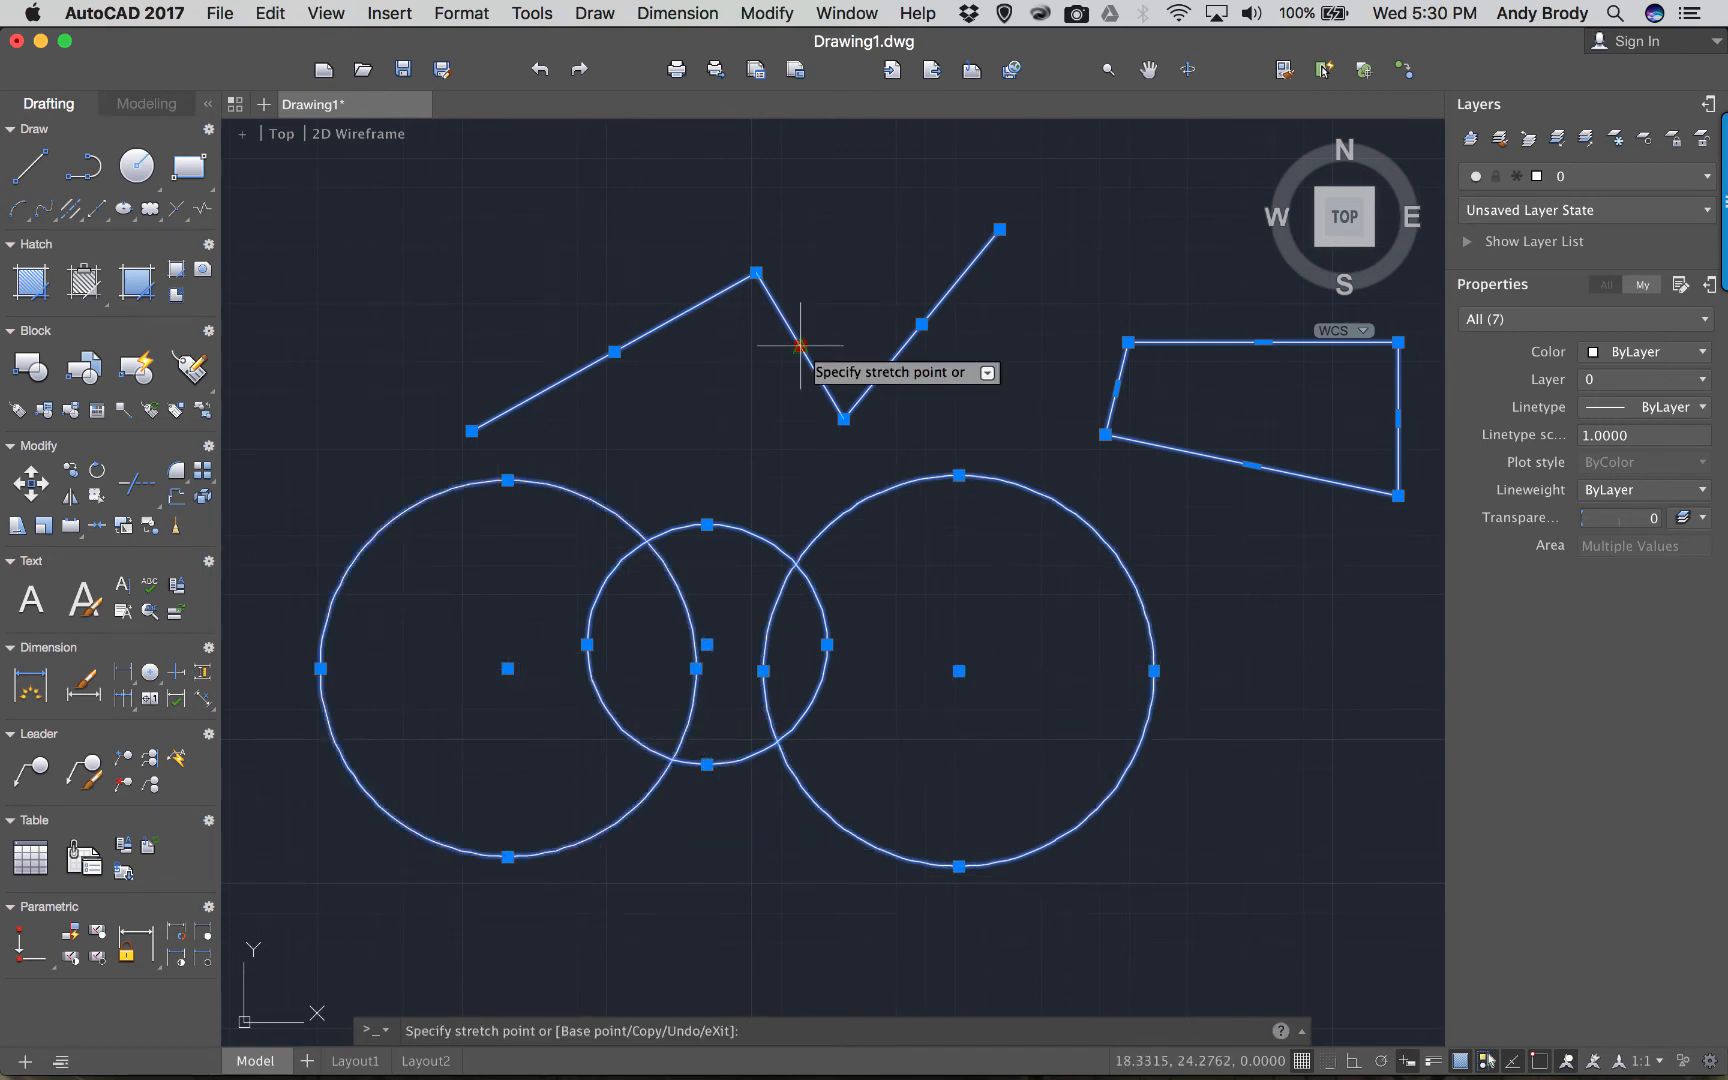
click(767, 400)
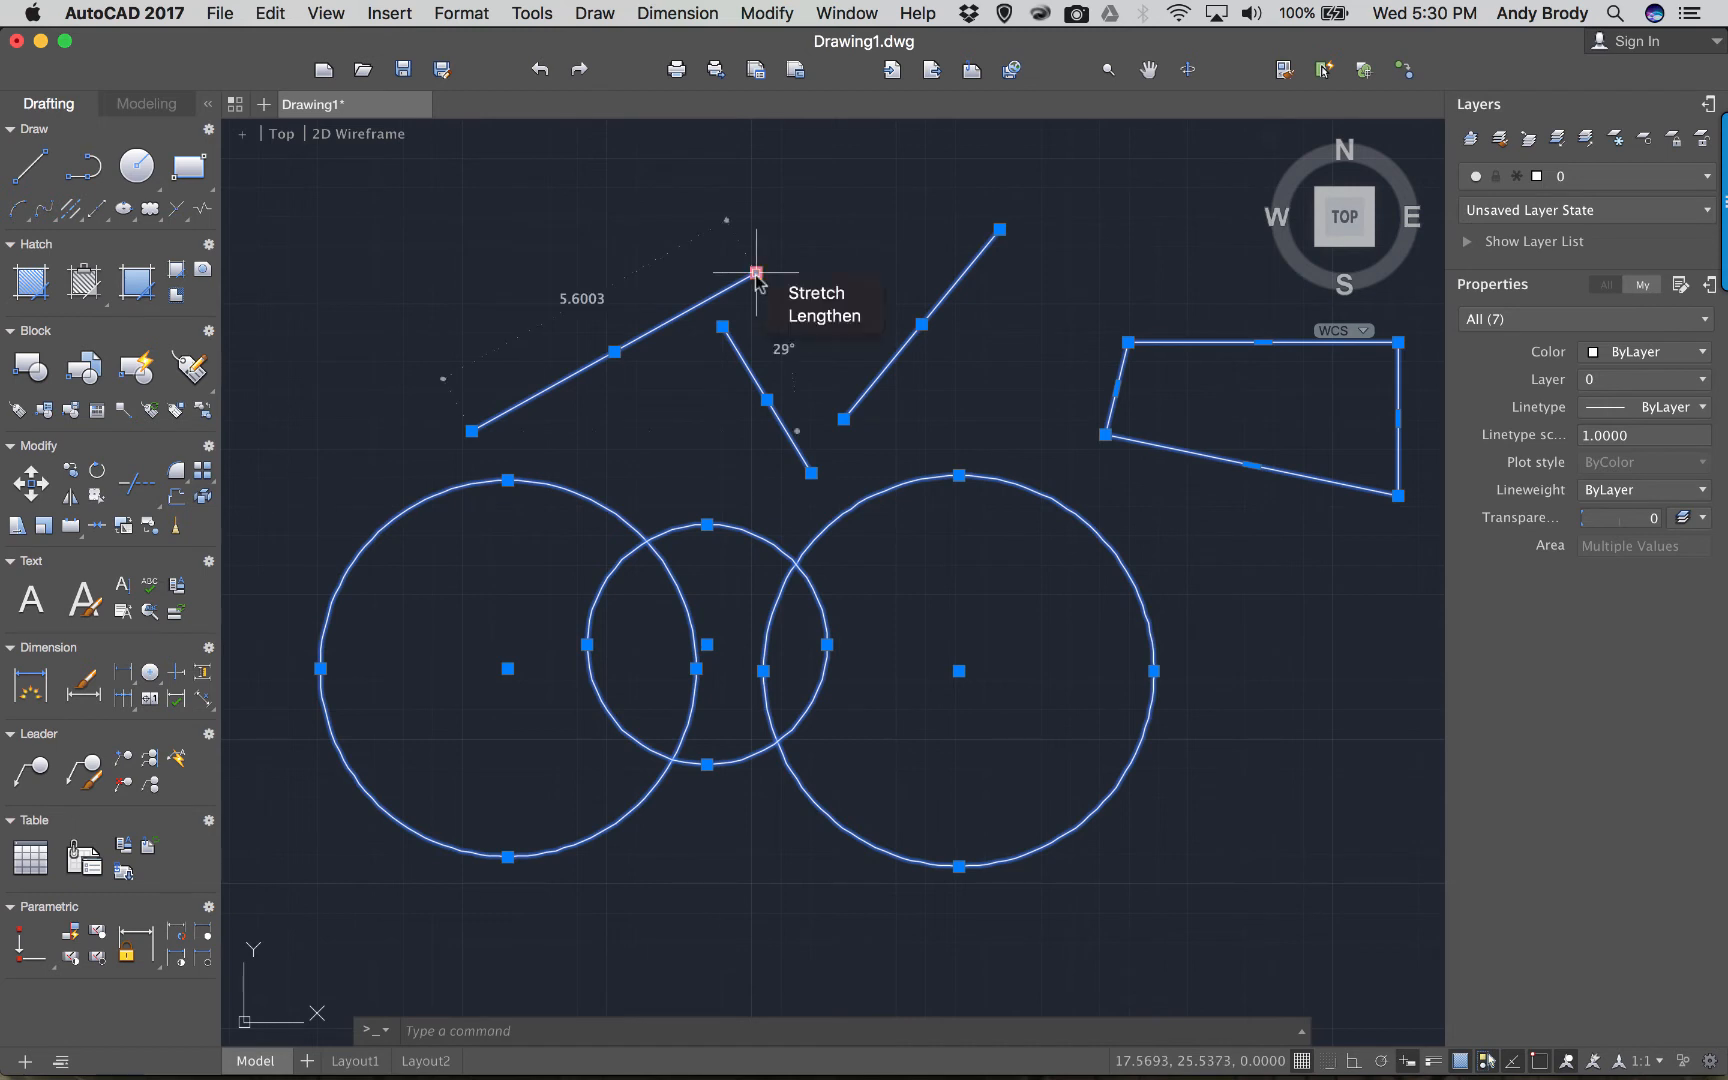
click(757, 272)
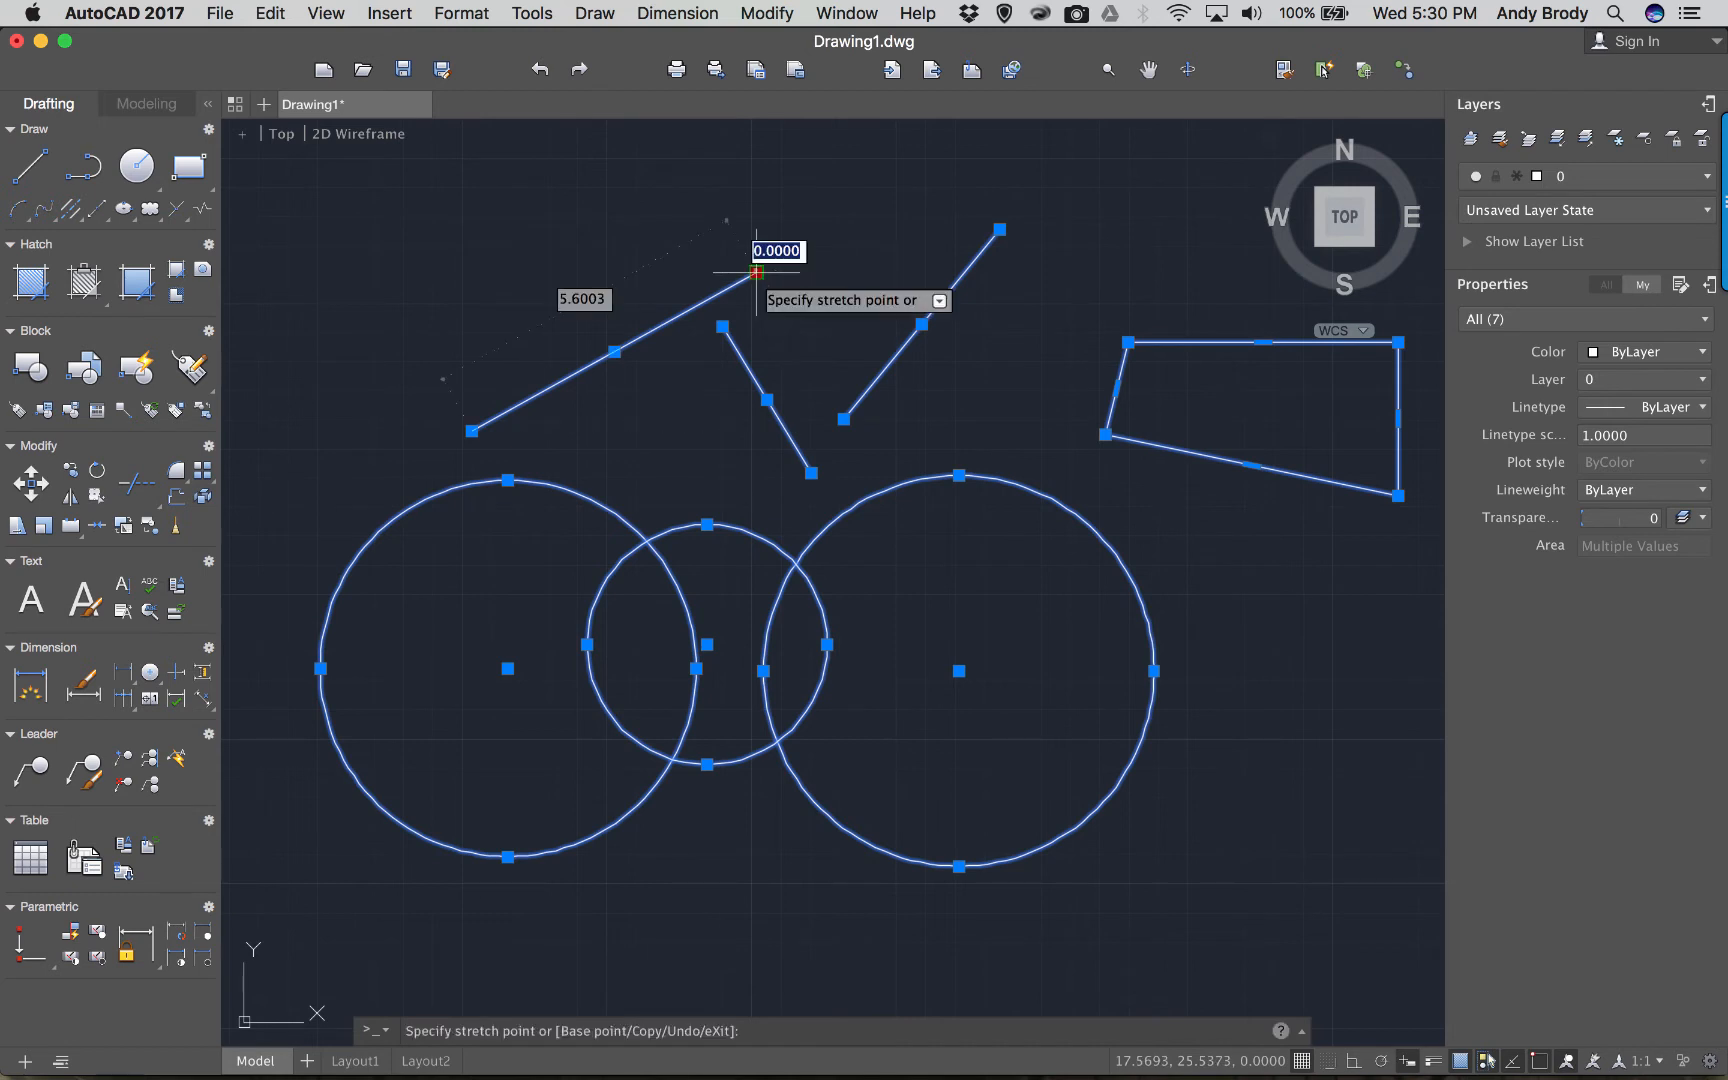
click(722, 327)
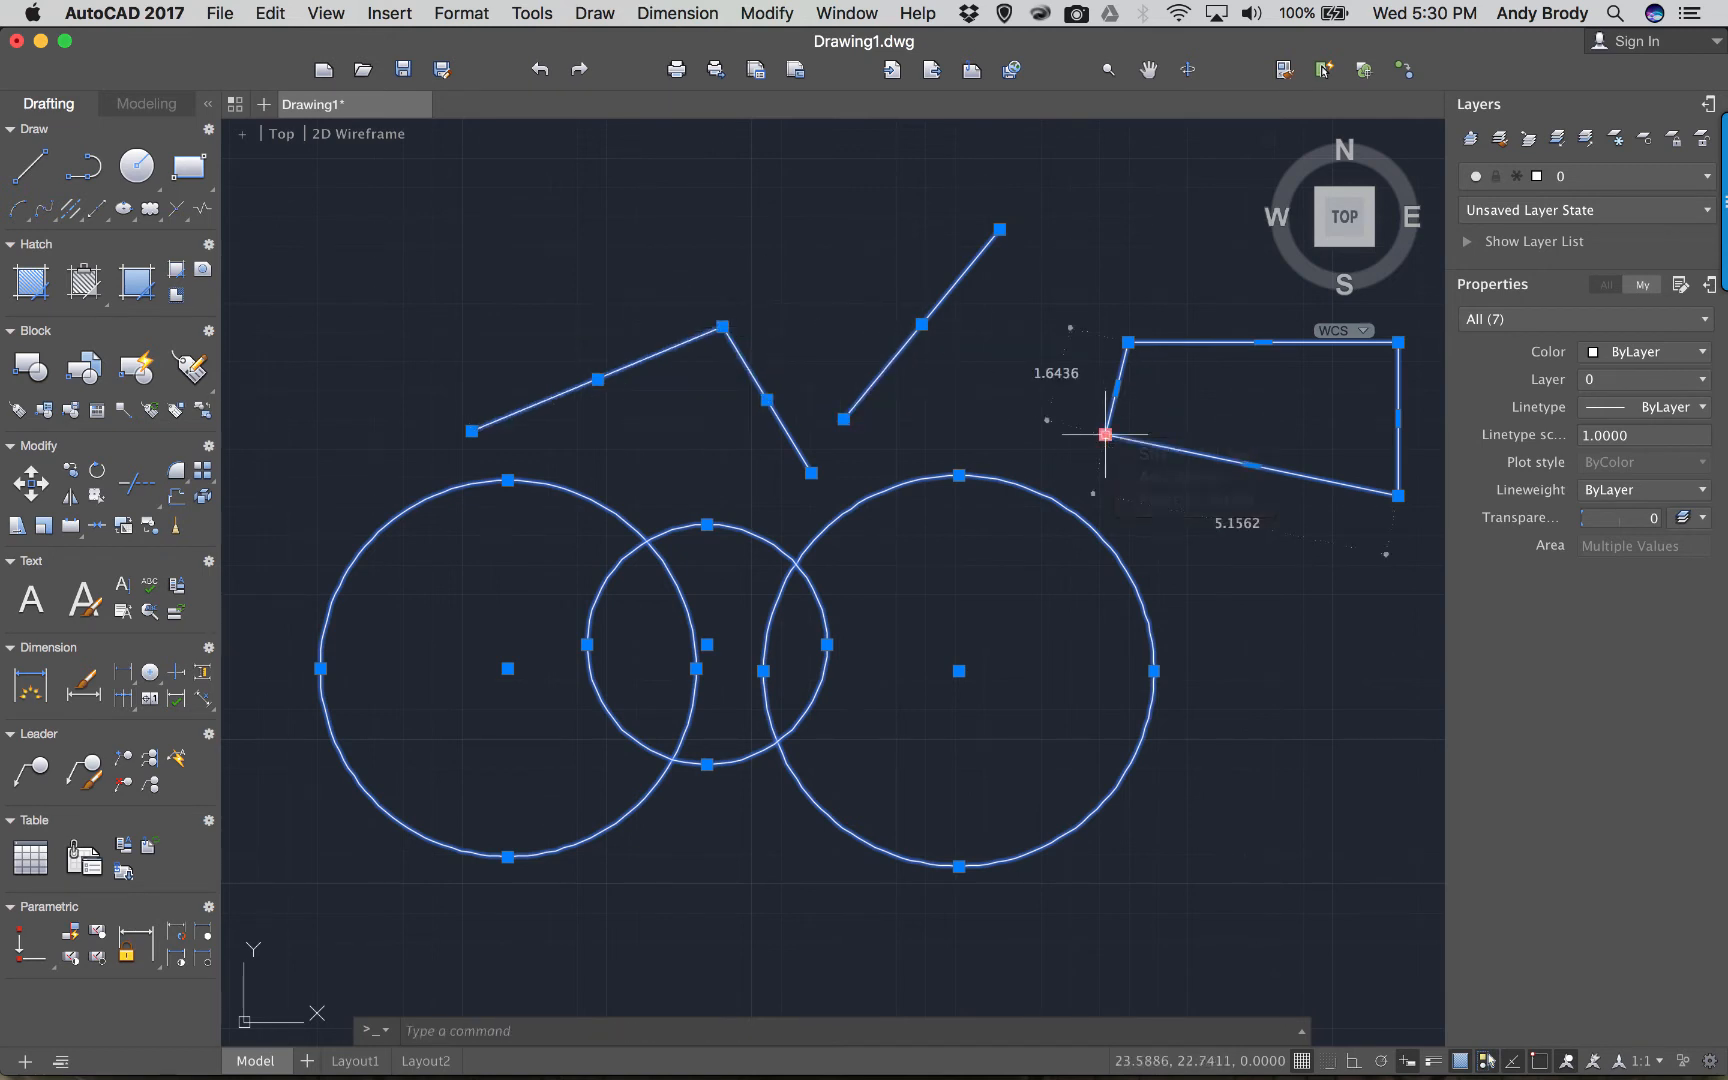
Stretch the quadrilateral's corners outward into a large parallelogram around the circles and zigzag.
click(1105, 434)
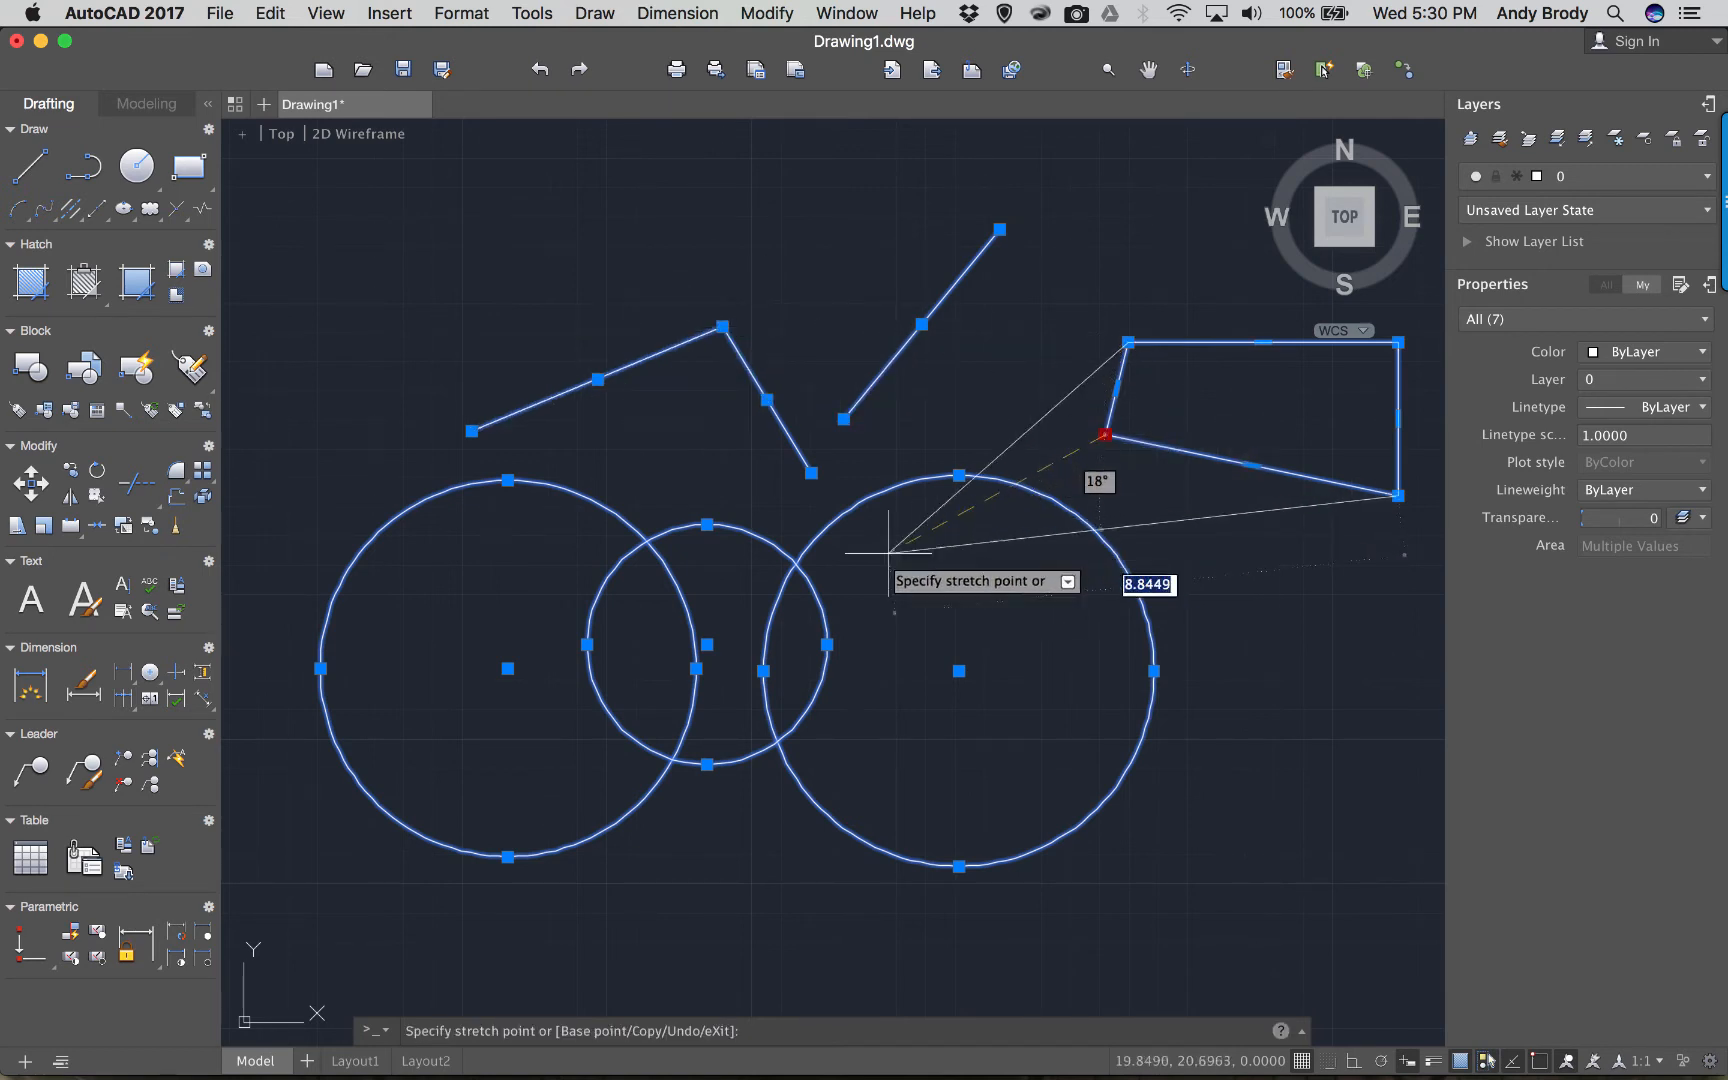
click(295, 770)
click(1128, 342)
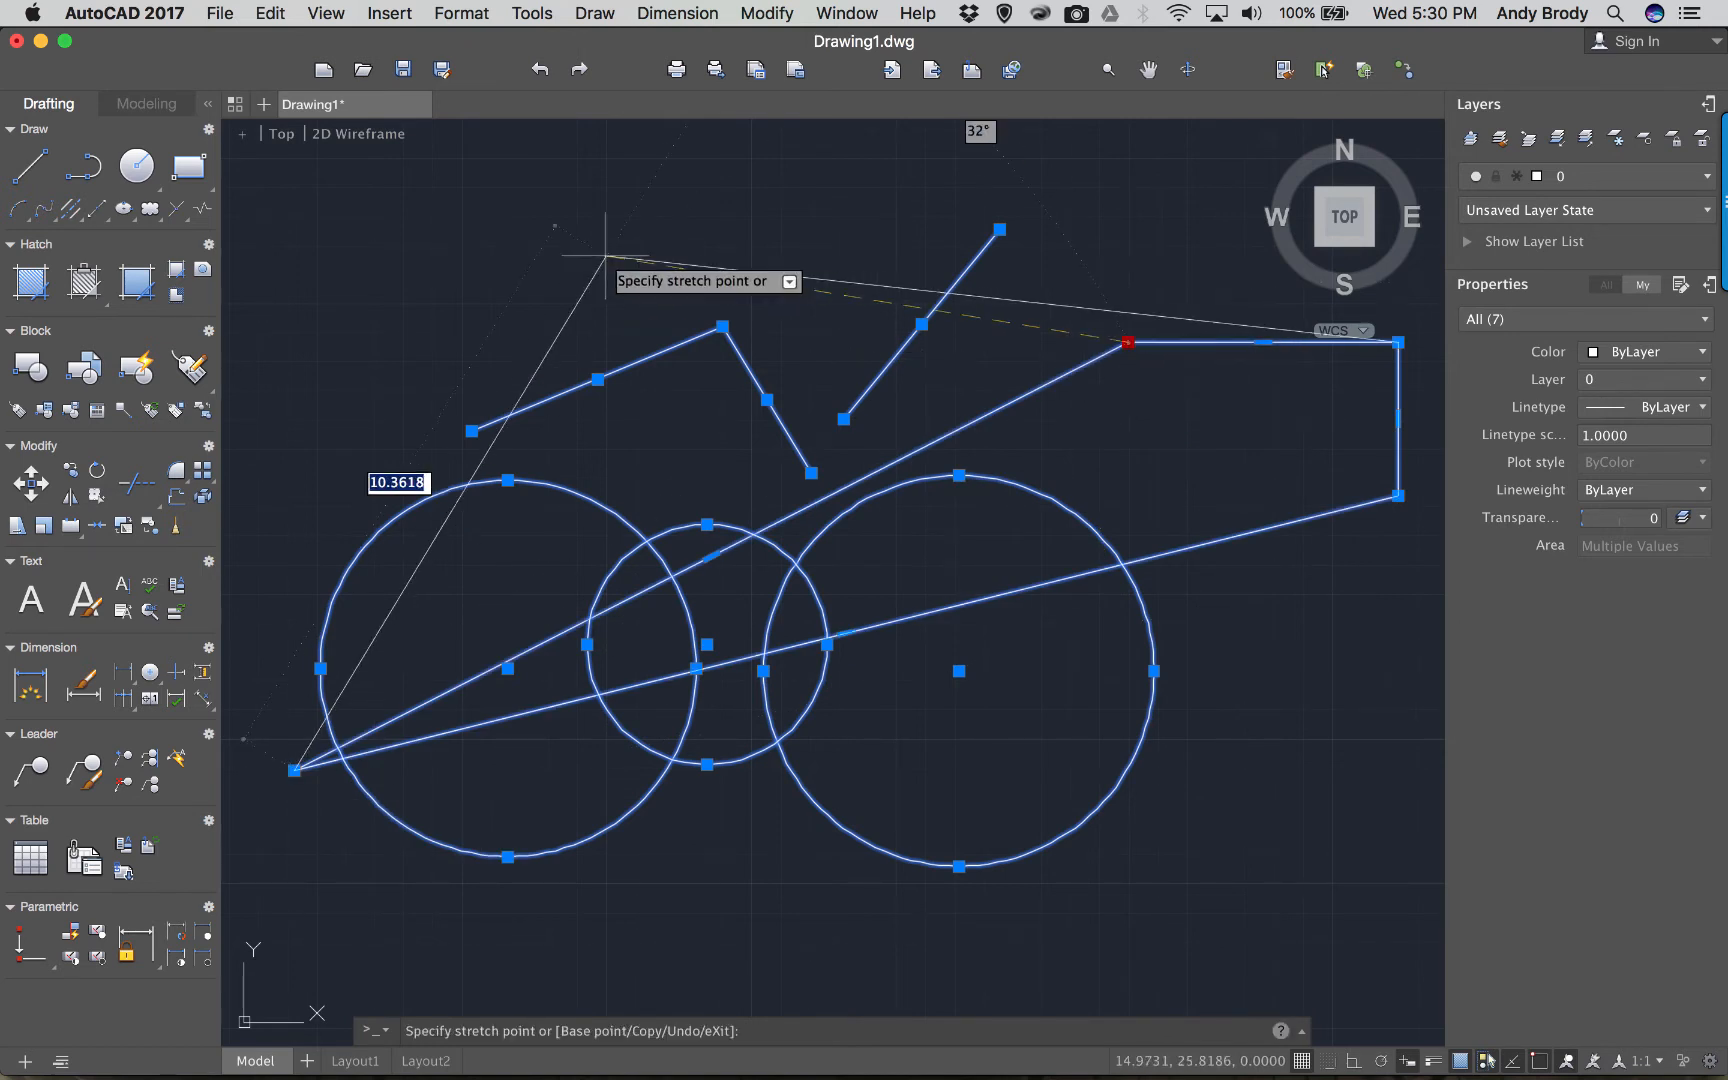
click(601, 257)
click(1398, 495)
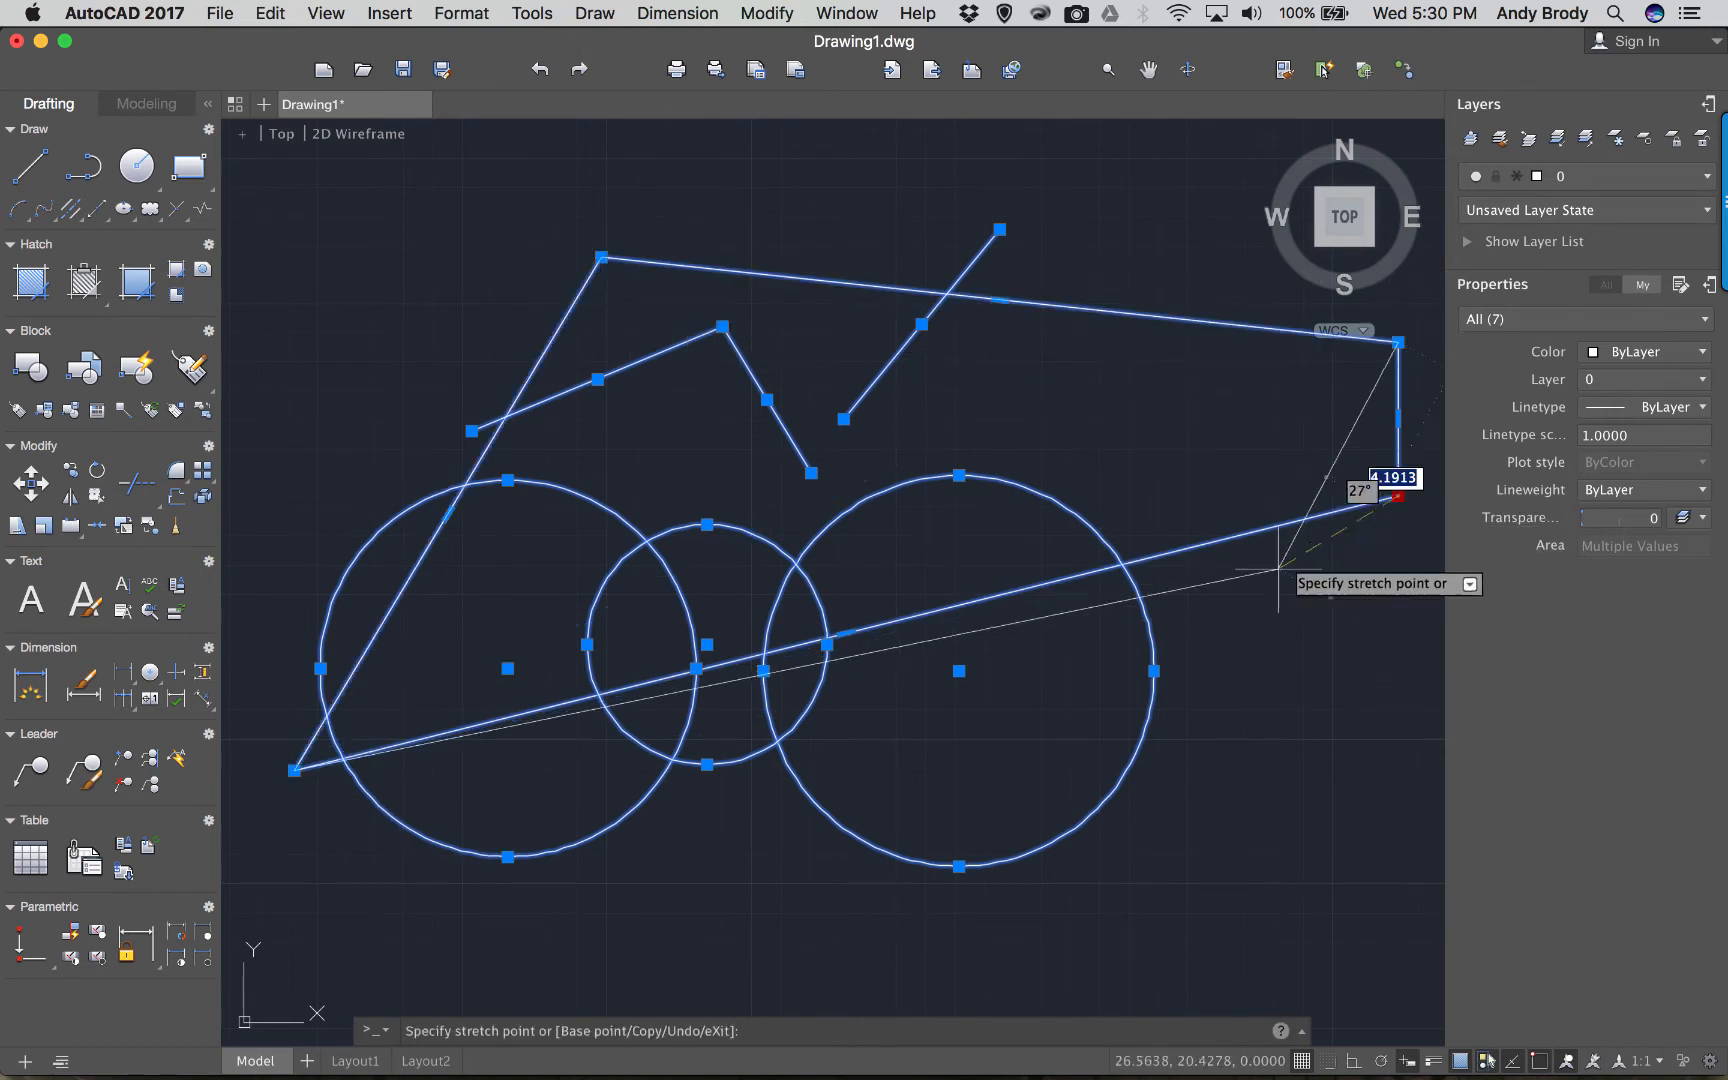
click(1206, 778)
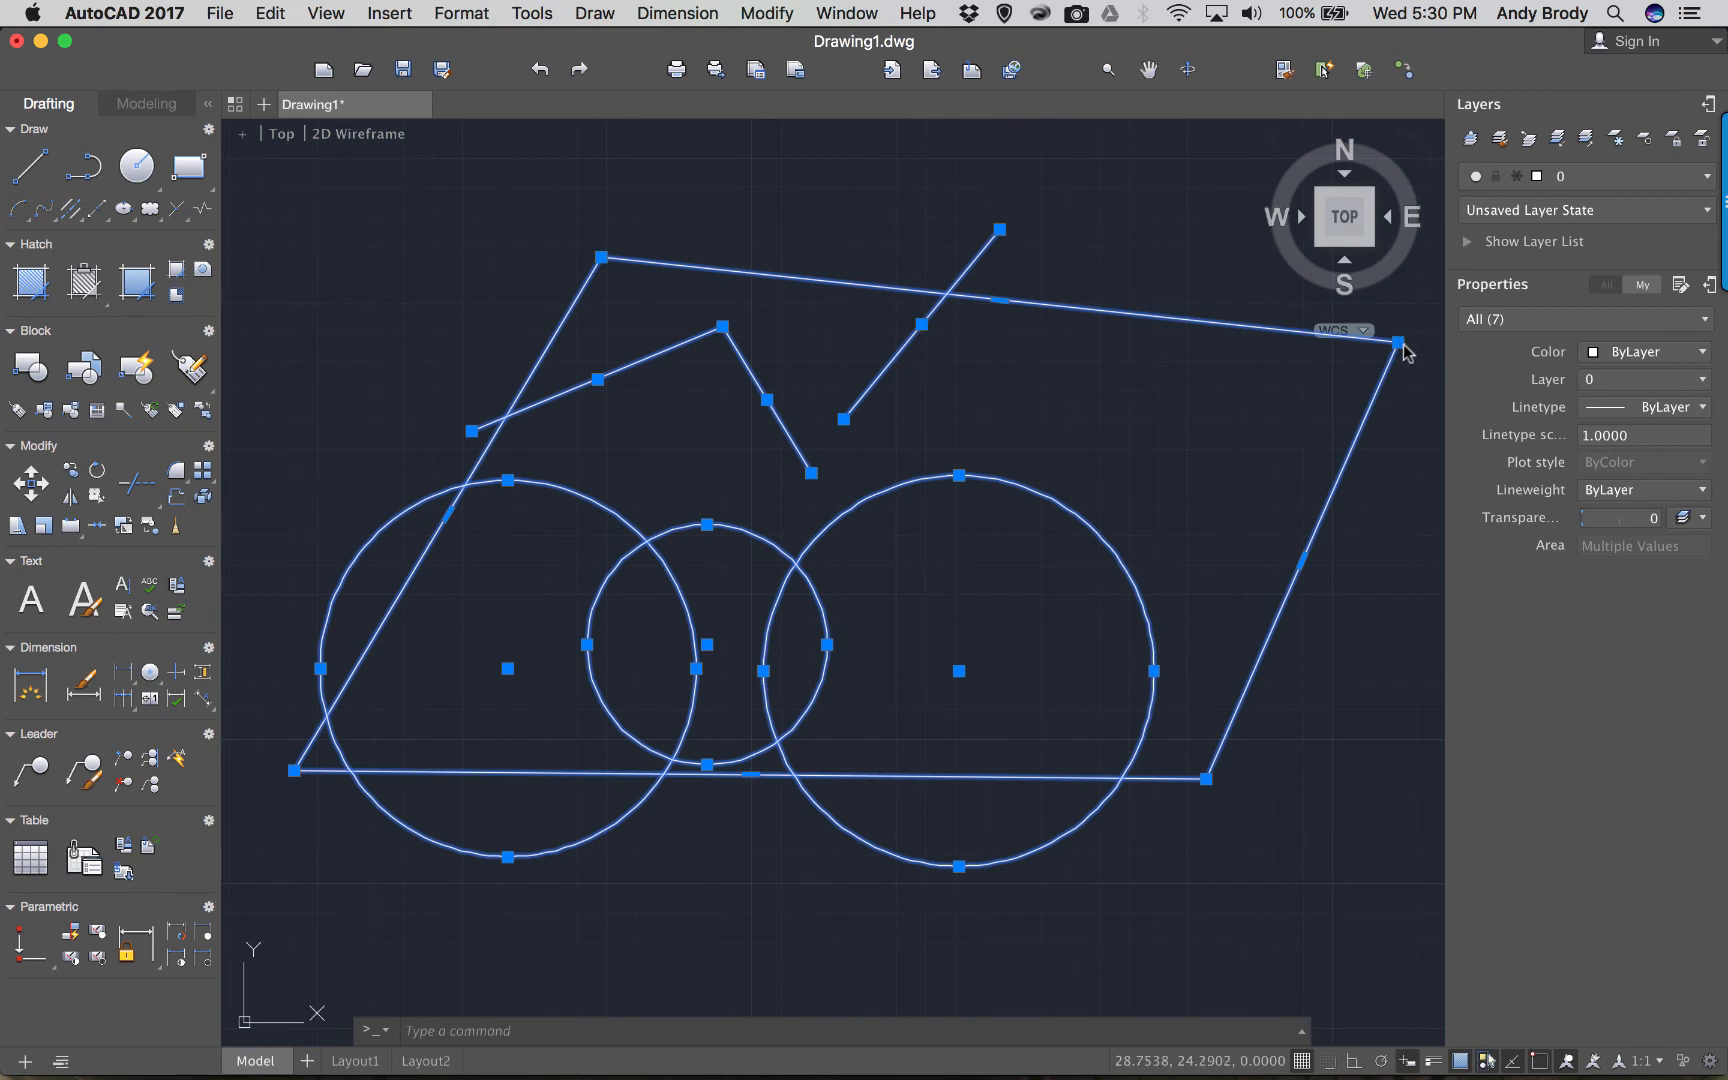
mouse_move(1399, 343)
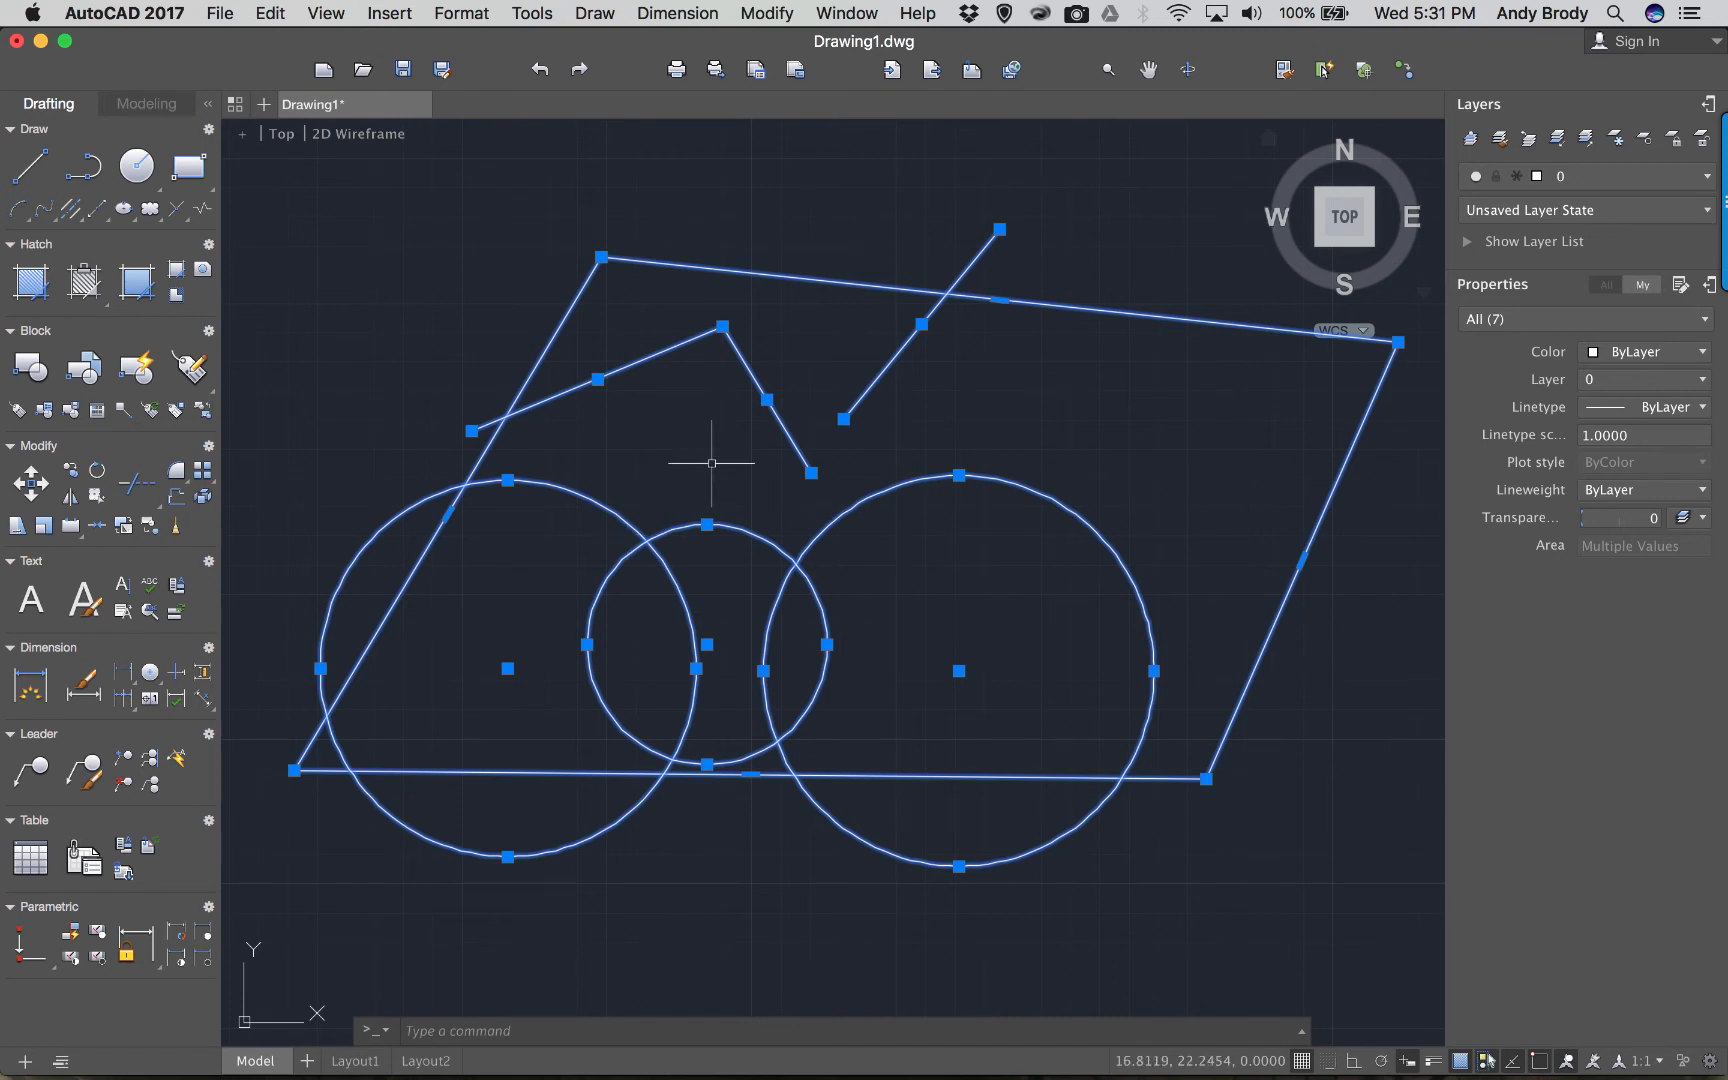
key(Escape)
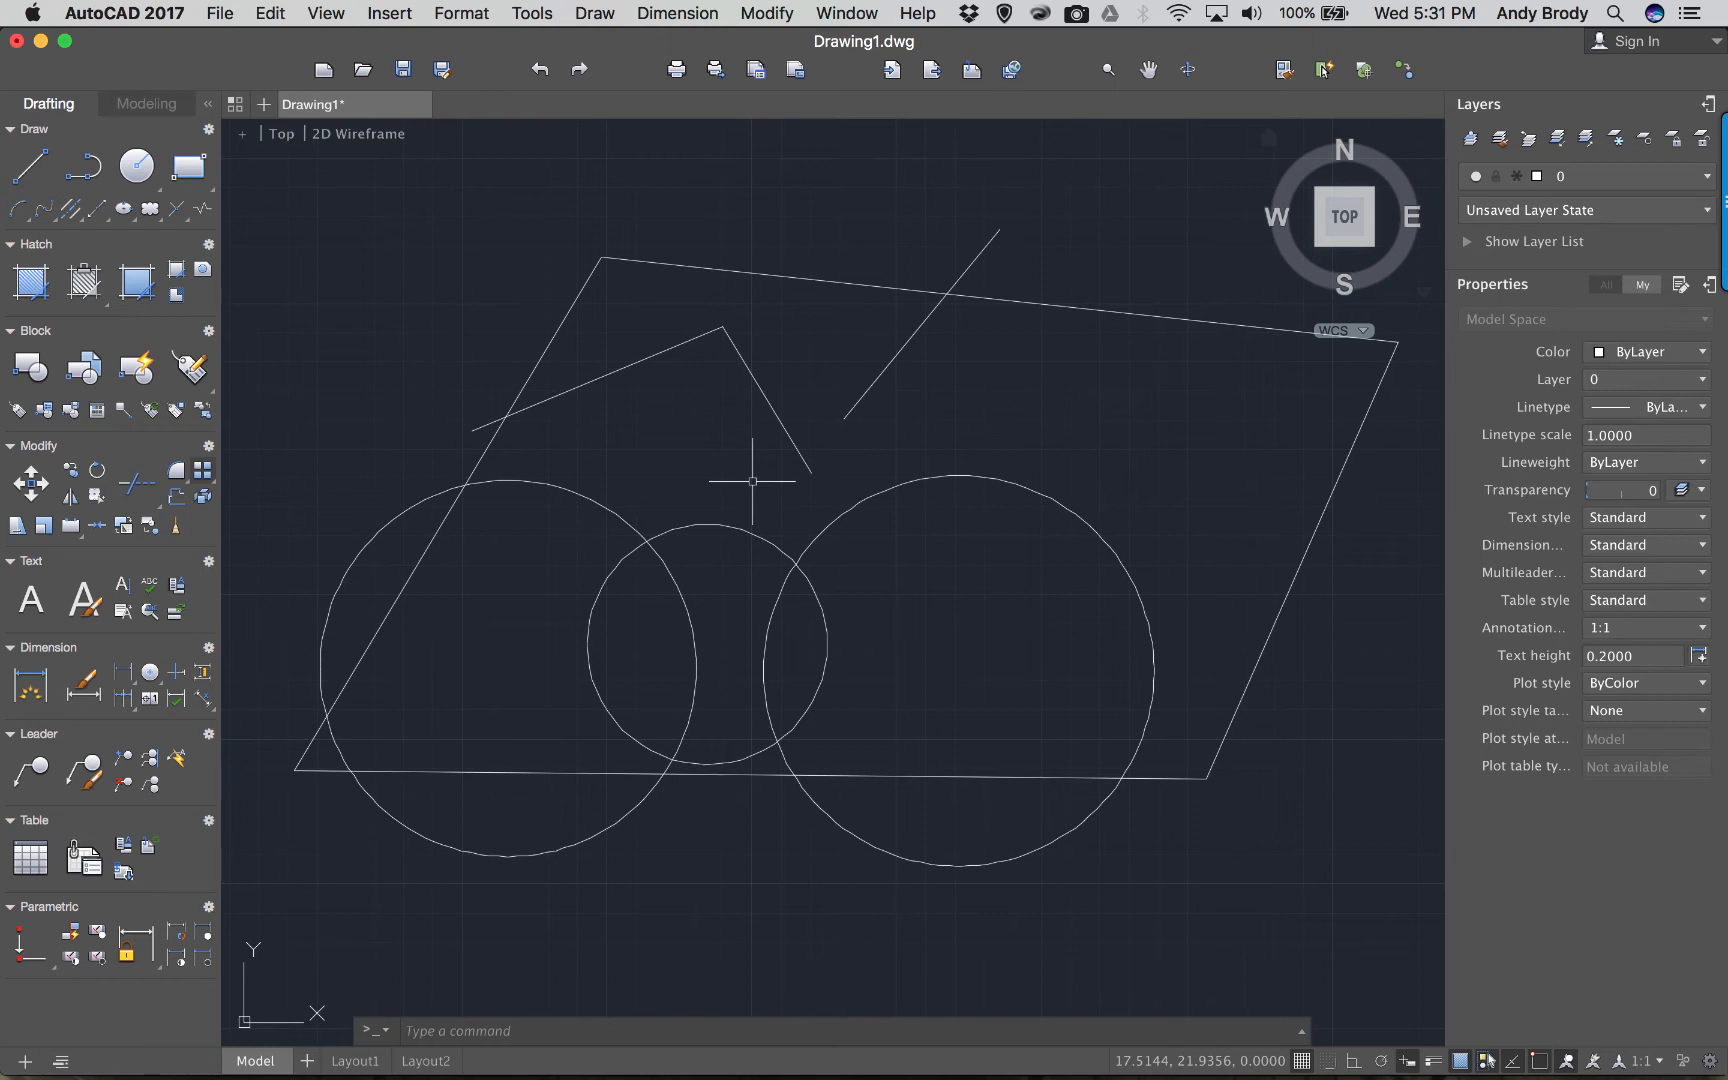
MOVE the small middle circle and large left circle further right inside the parallelogram.
text(m)
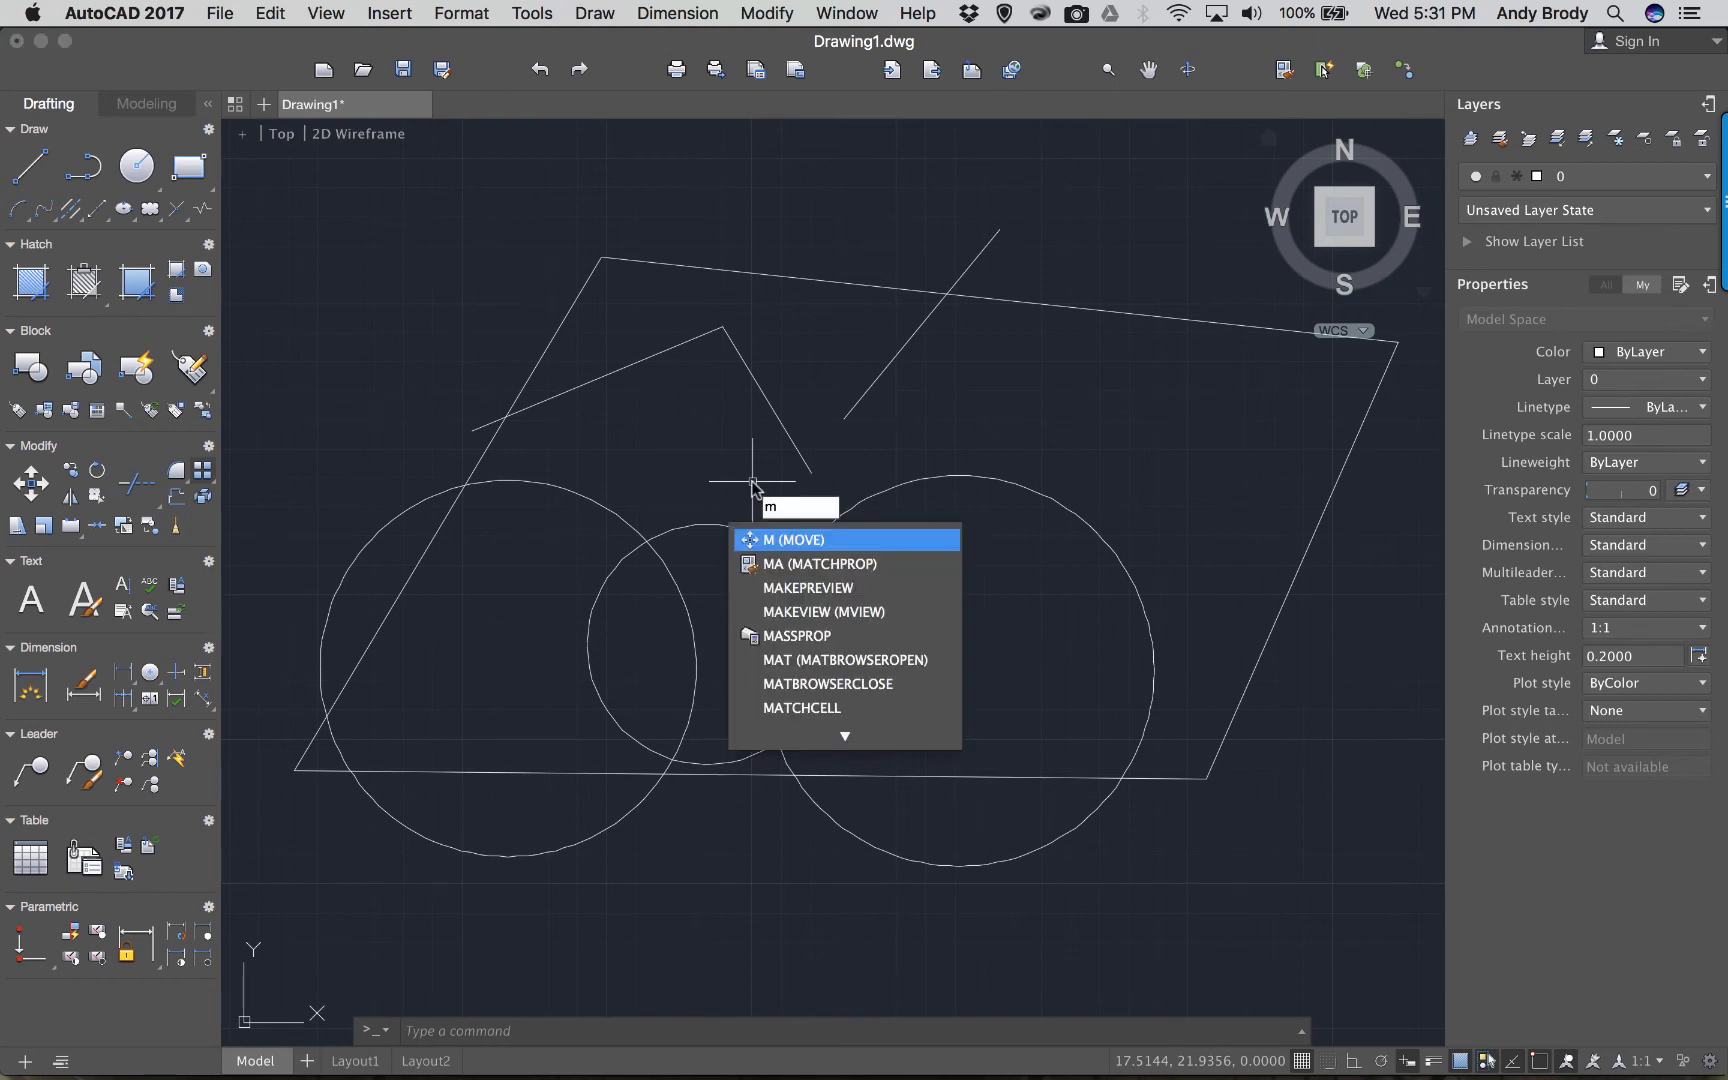
key(Return)
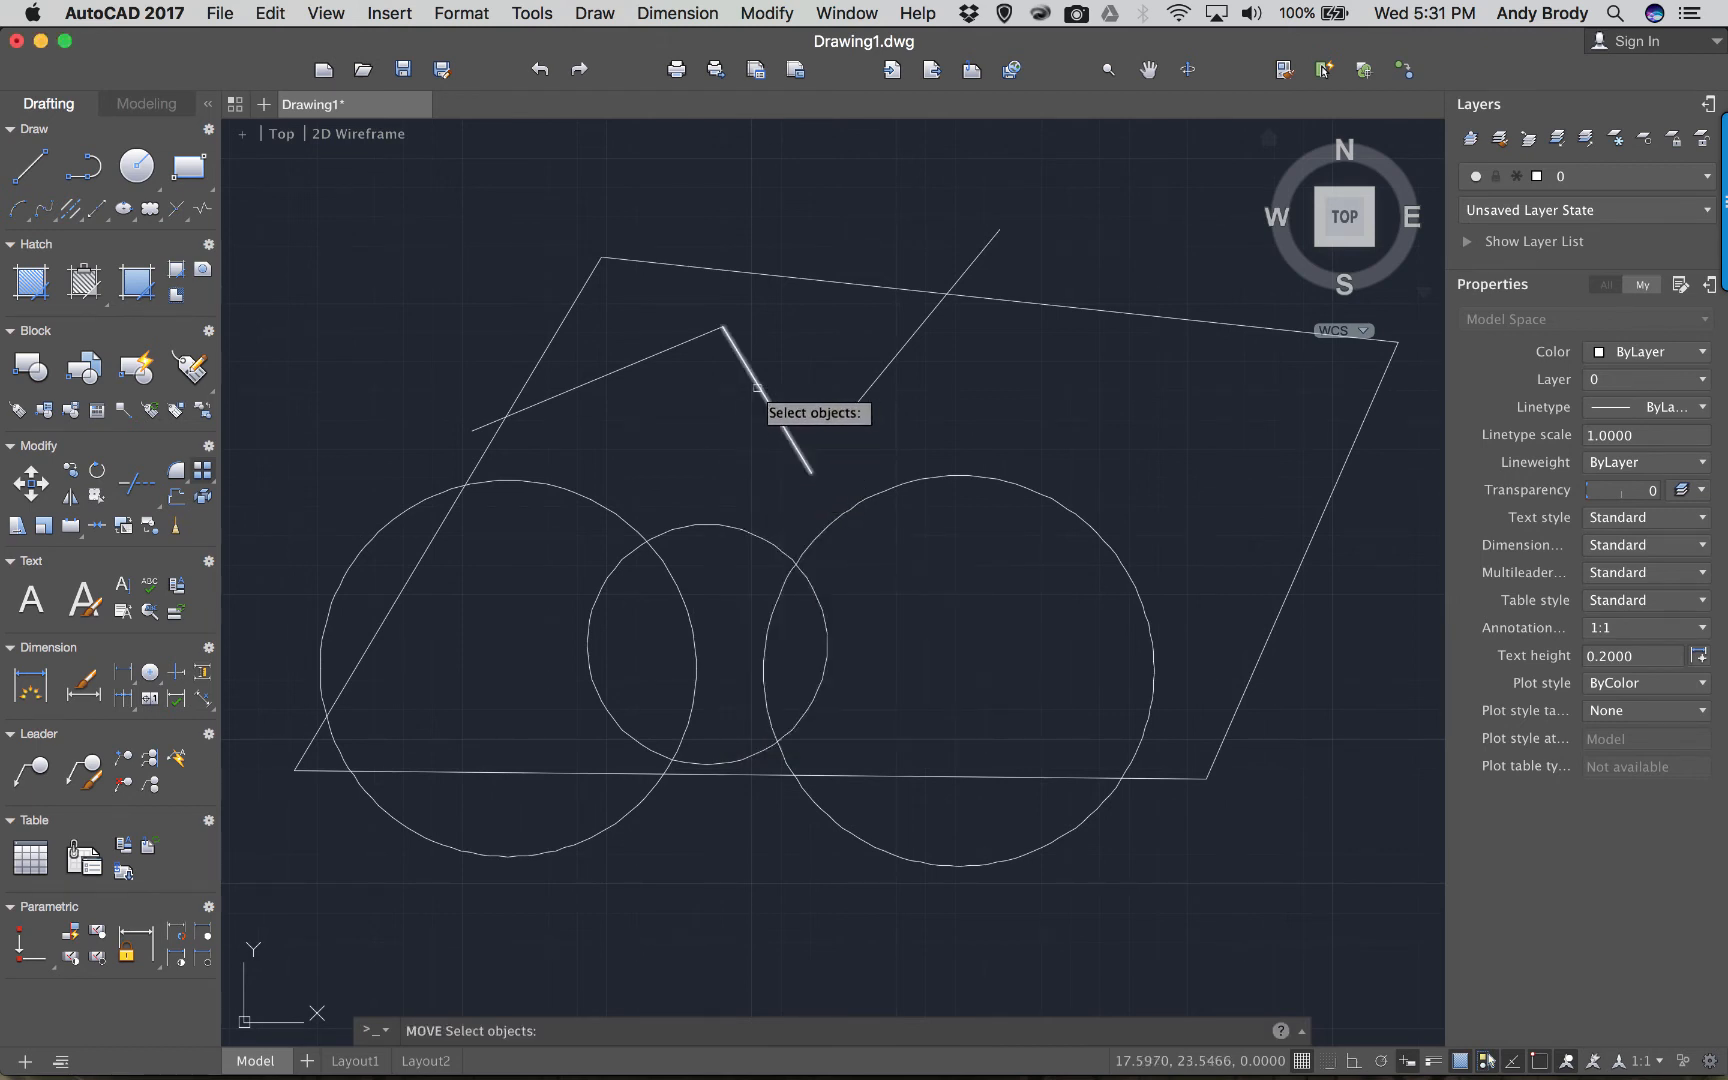
click(712, 526)
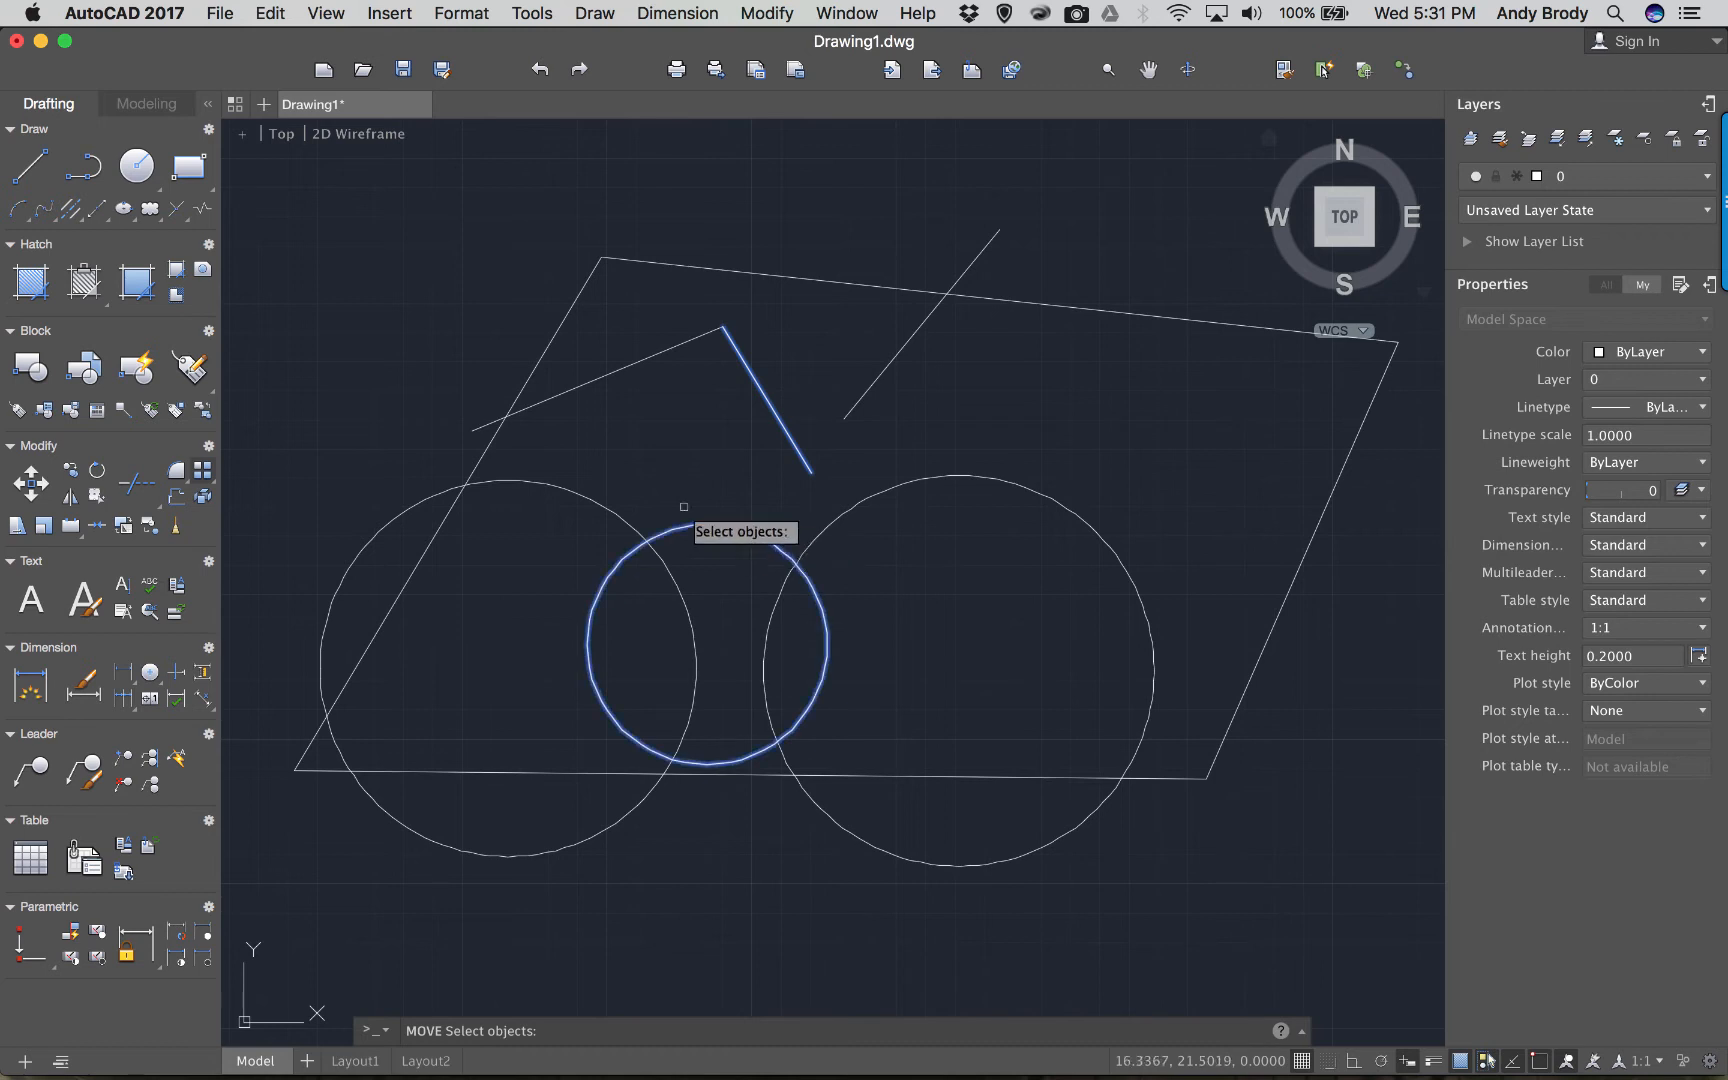
click(581, 494)
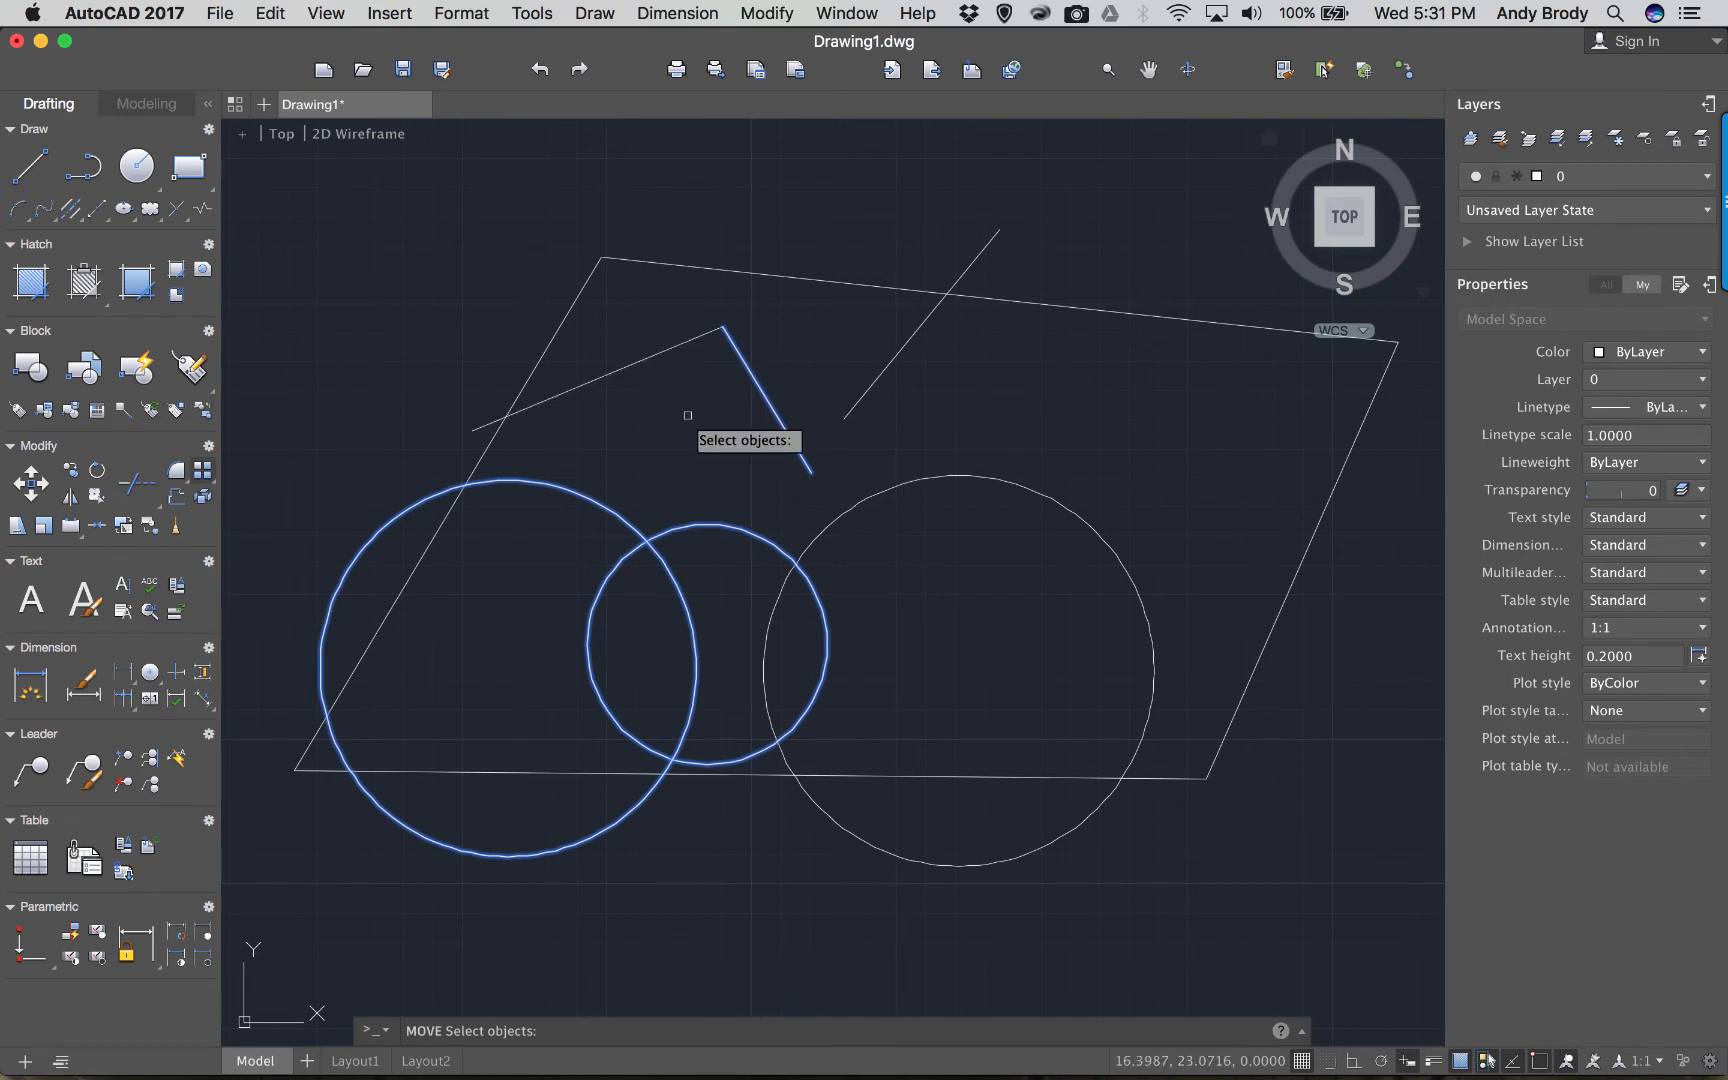
key(Return)
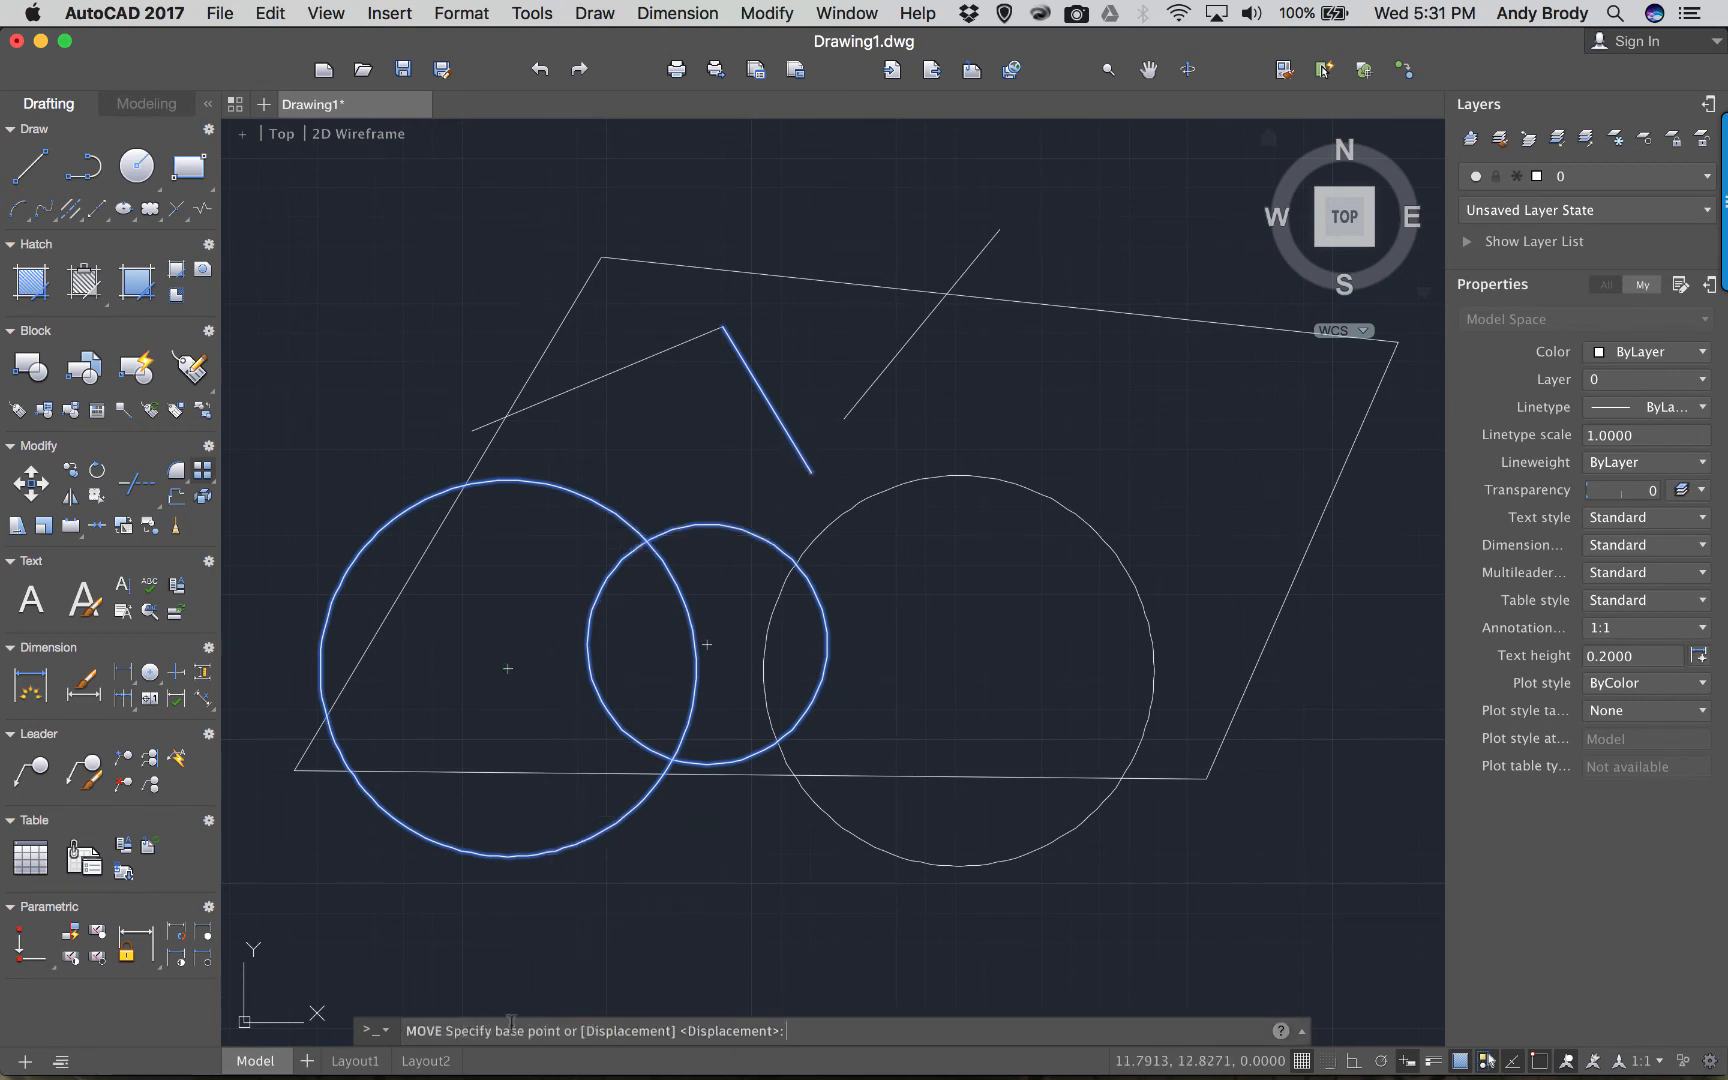
click(653, 461)
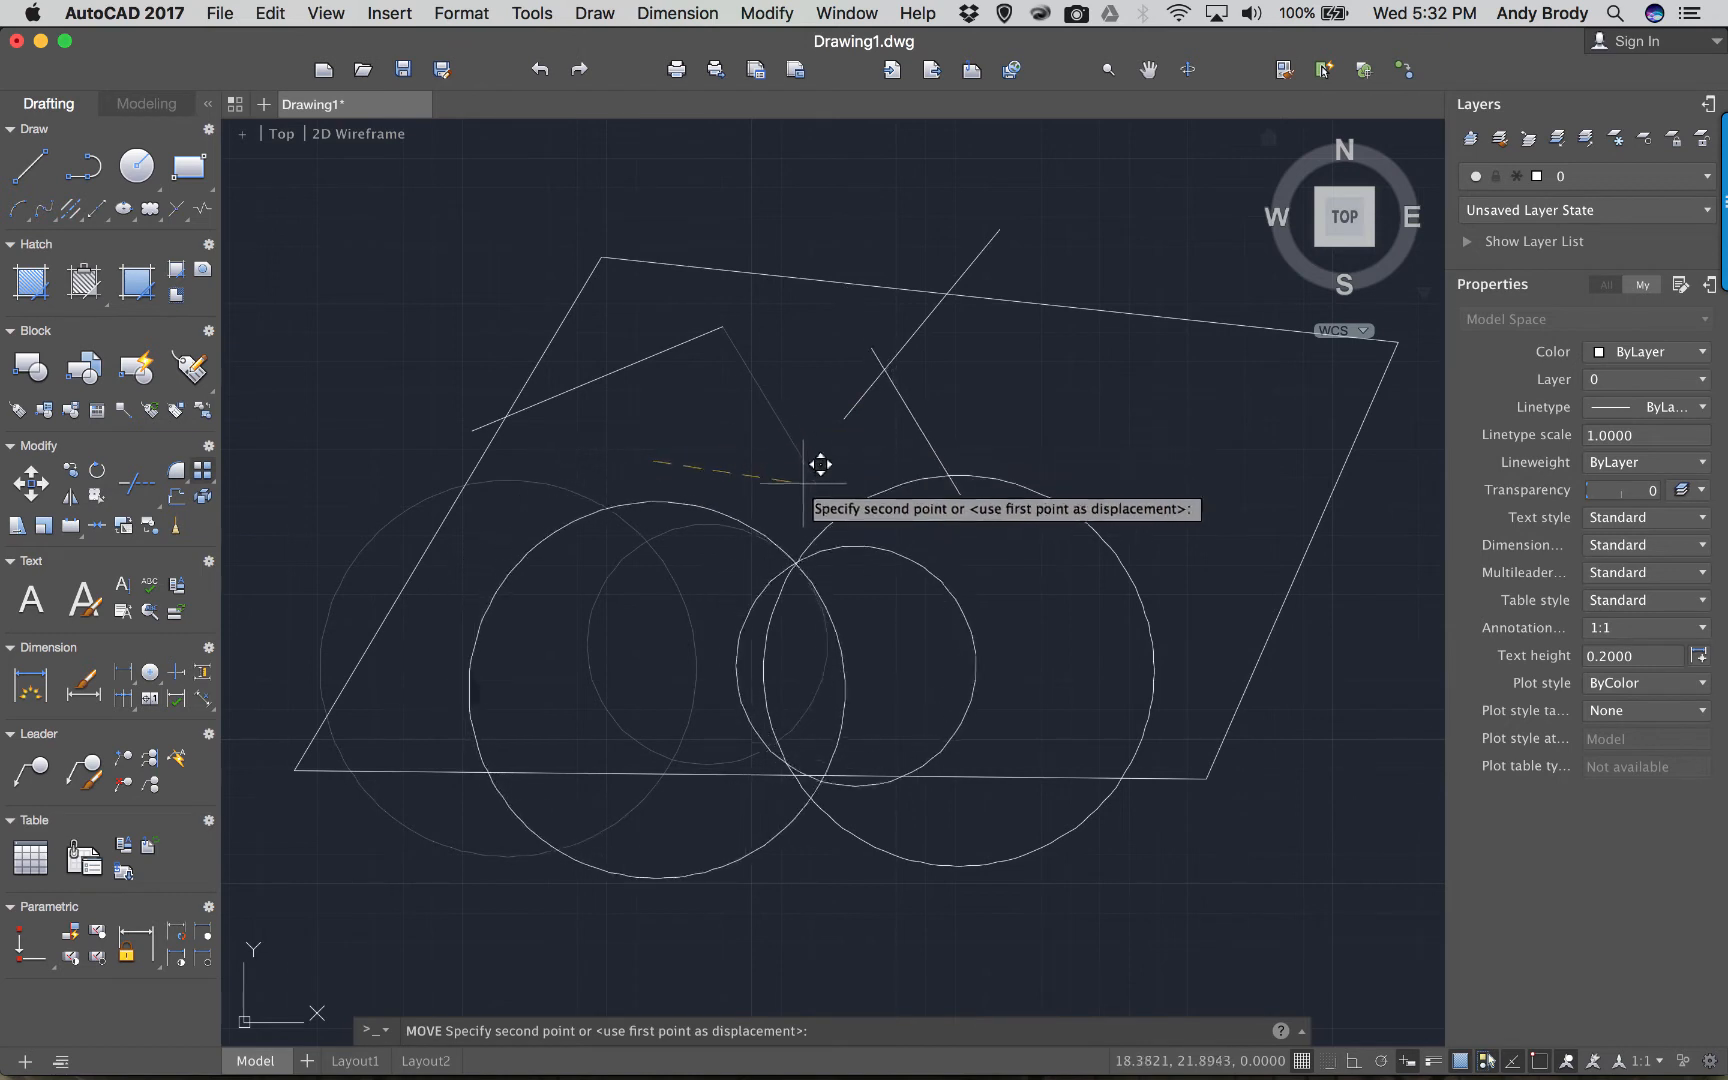
click(741, 463)
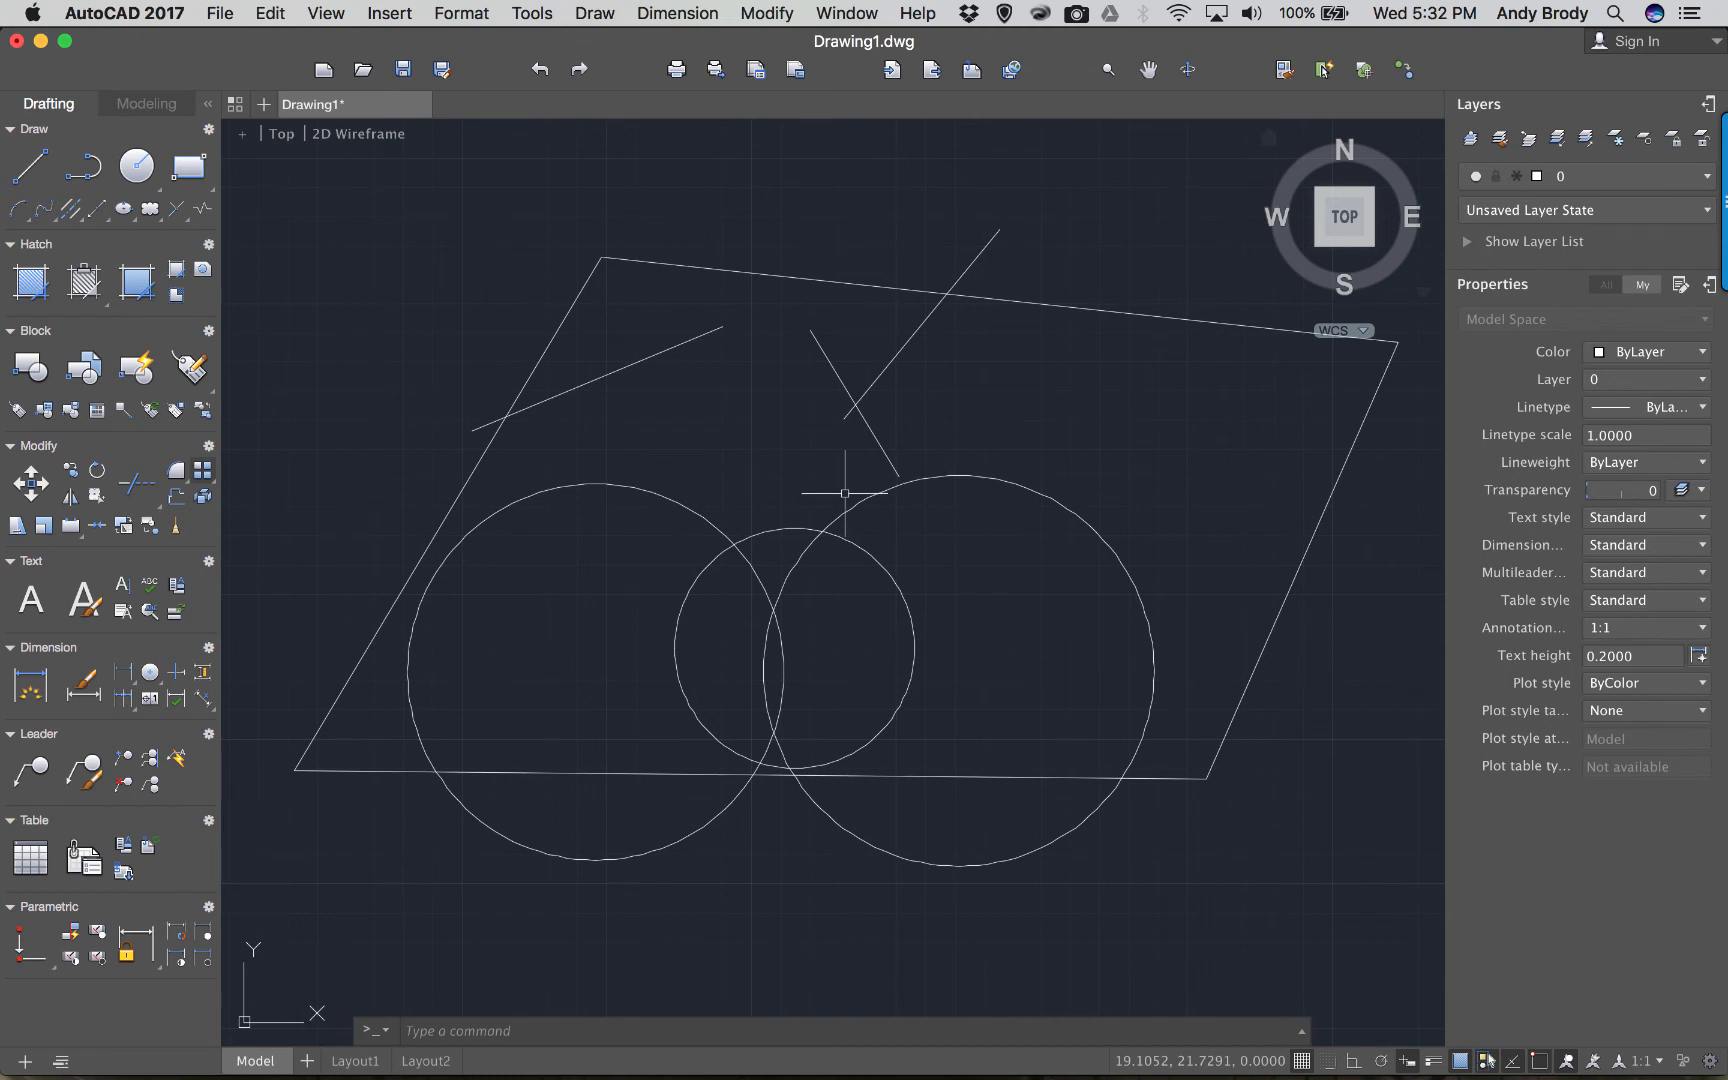
key(Return)
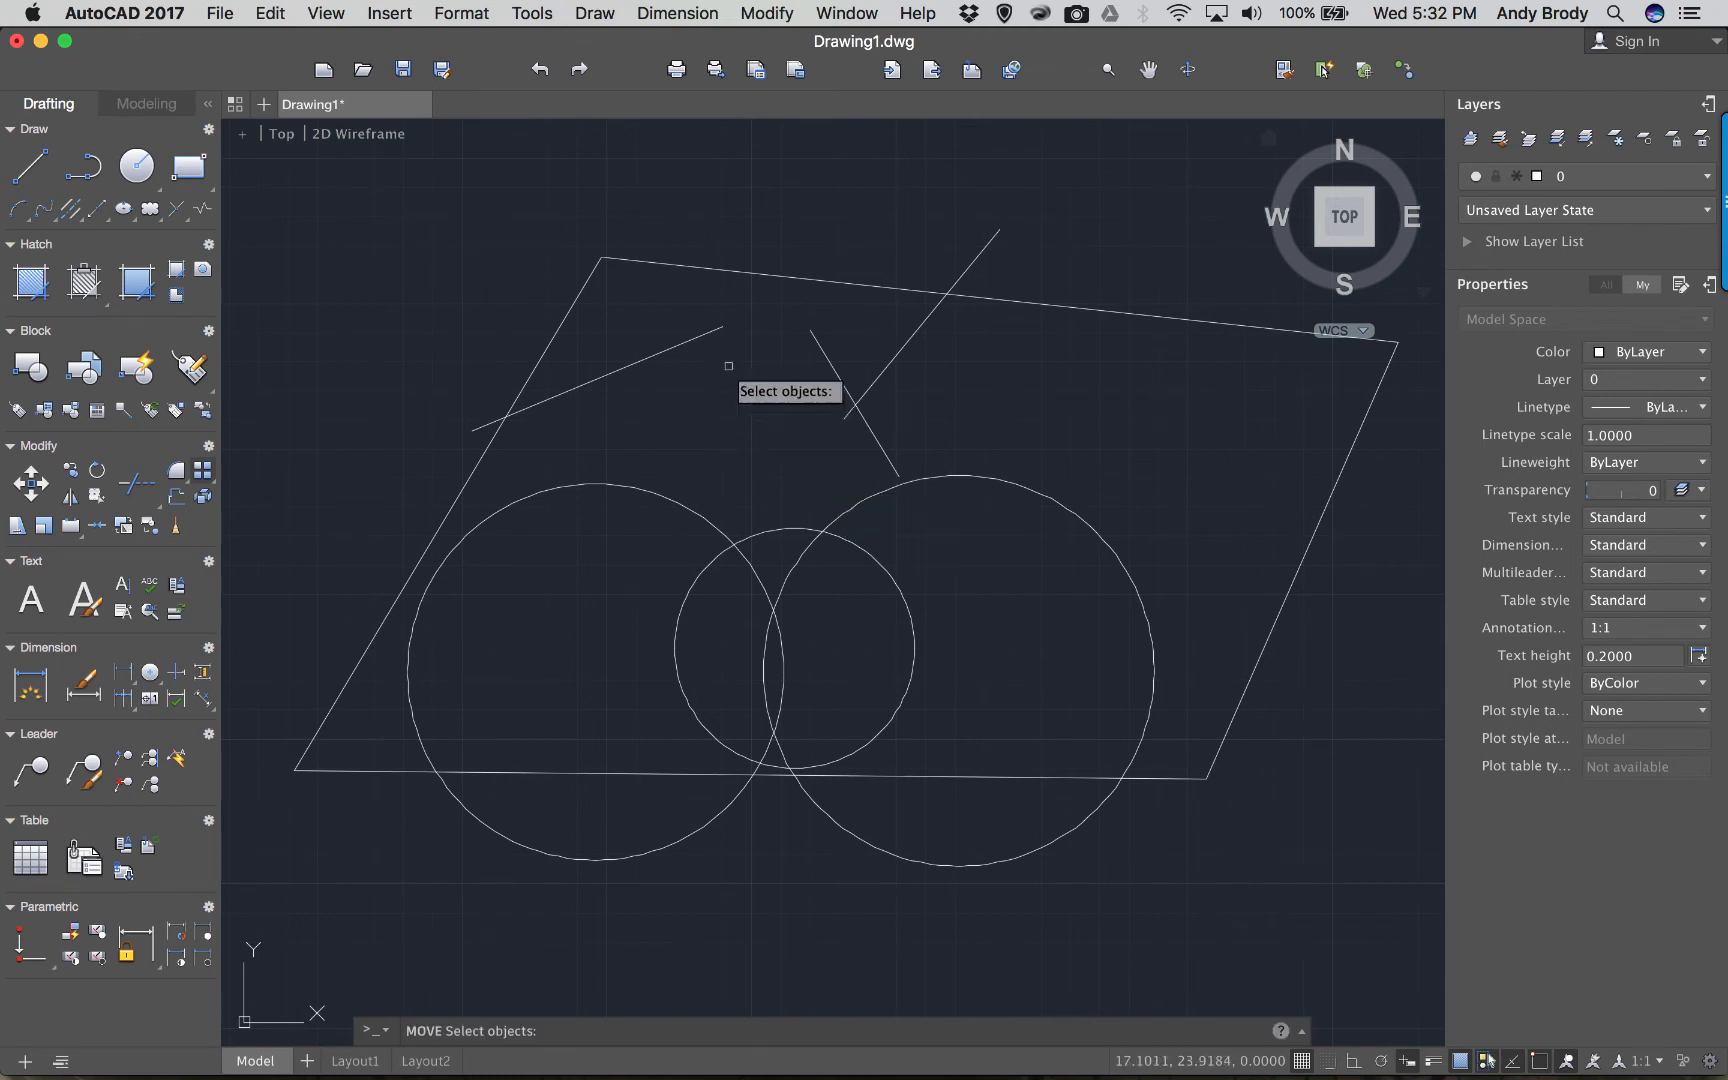
Move the tilted parallelogram outline slightly downward so its top edge crosses the zigzag lines.
click(669, 262)
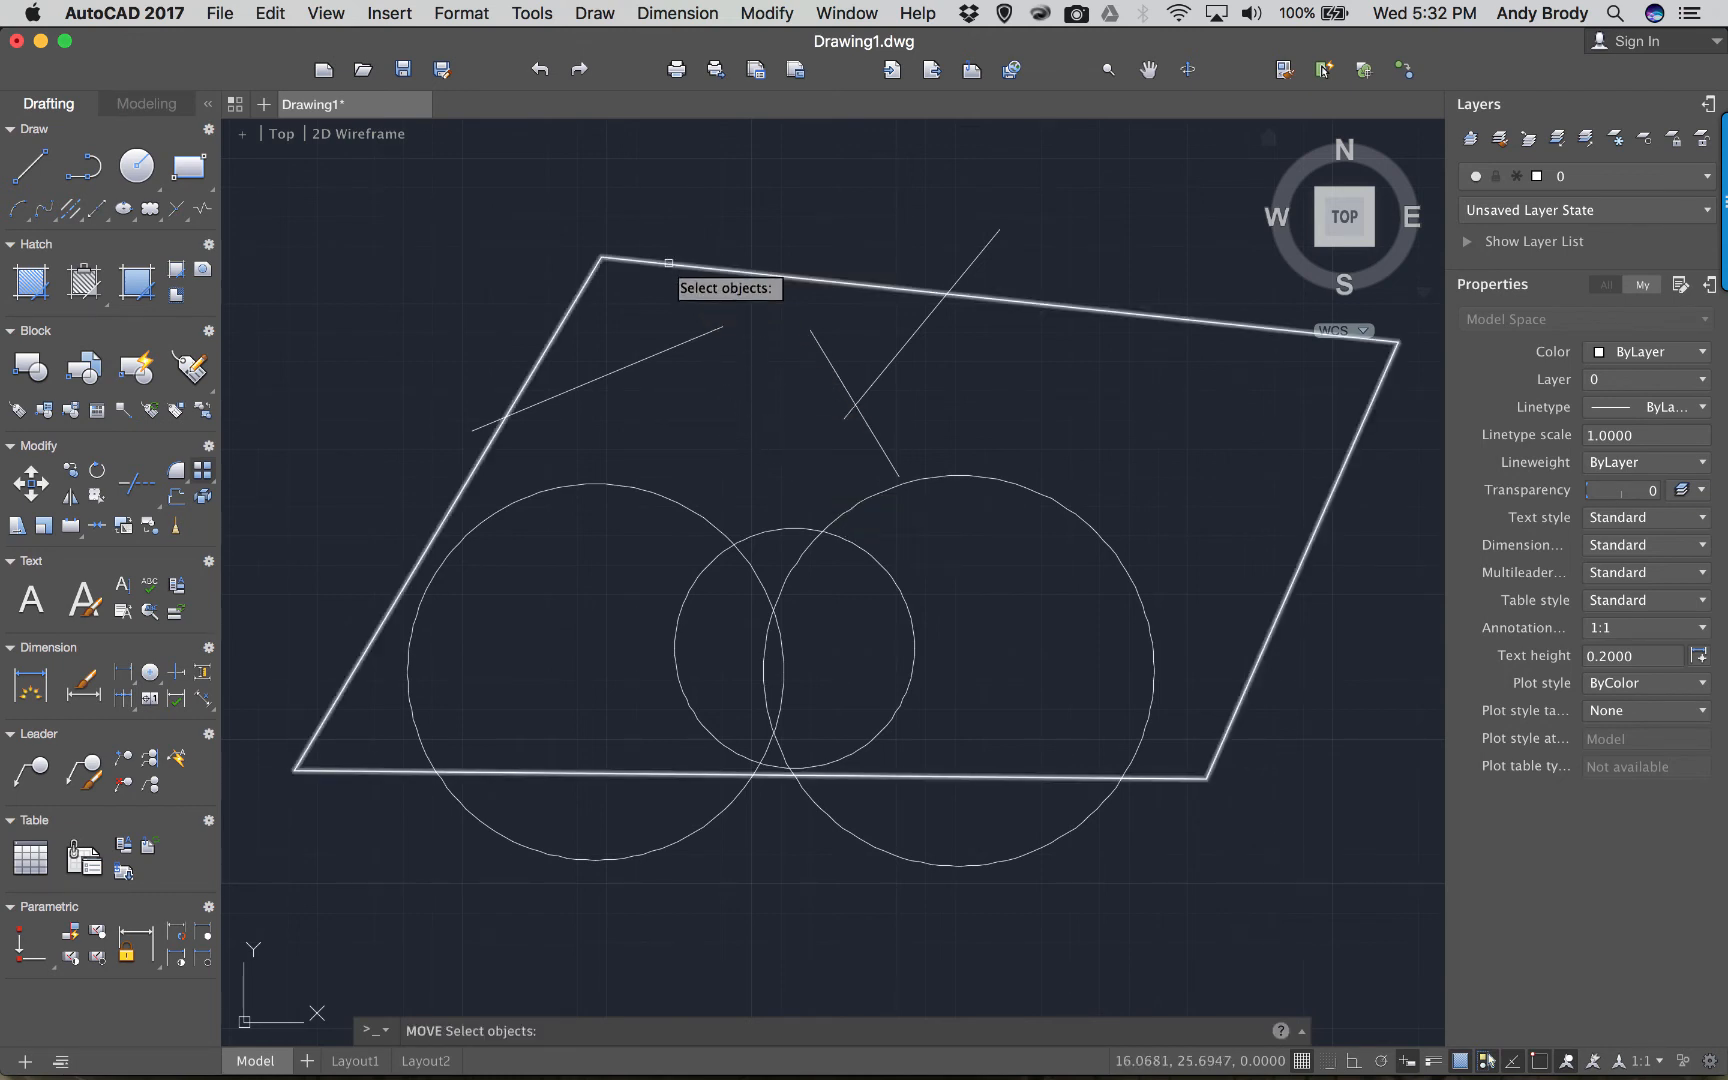
click(669, 262)
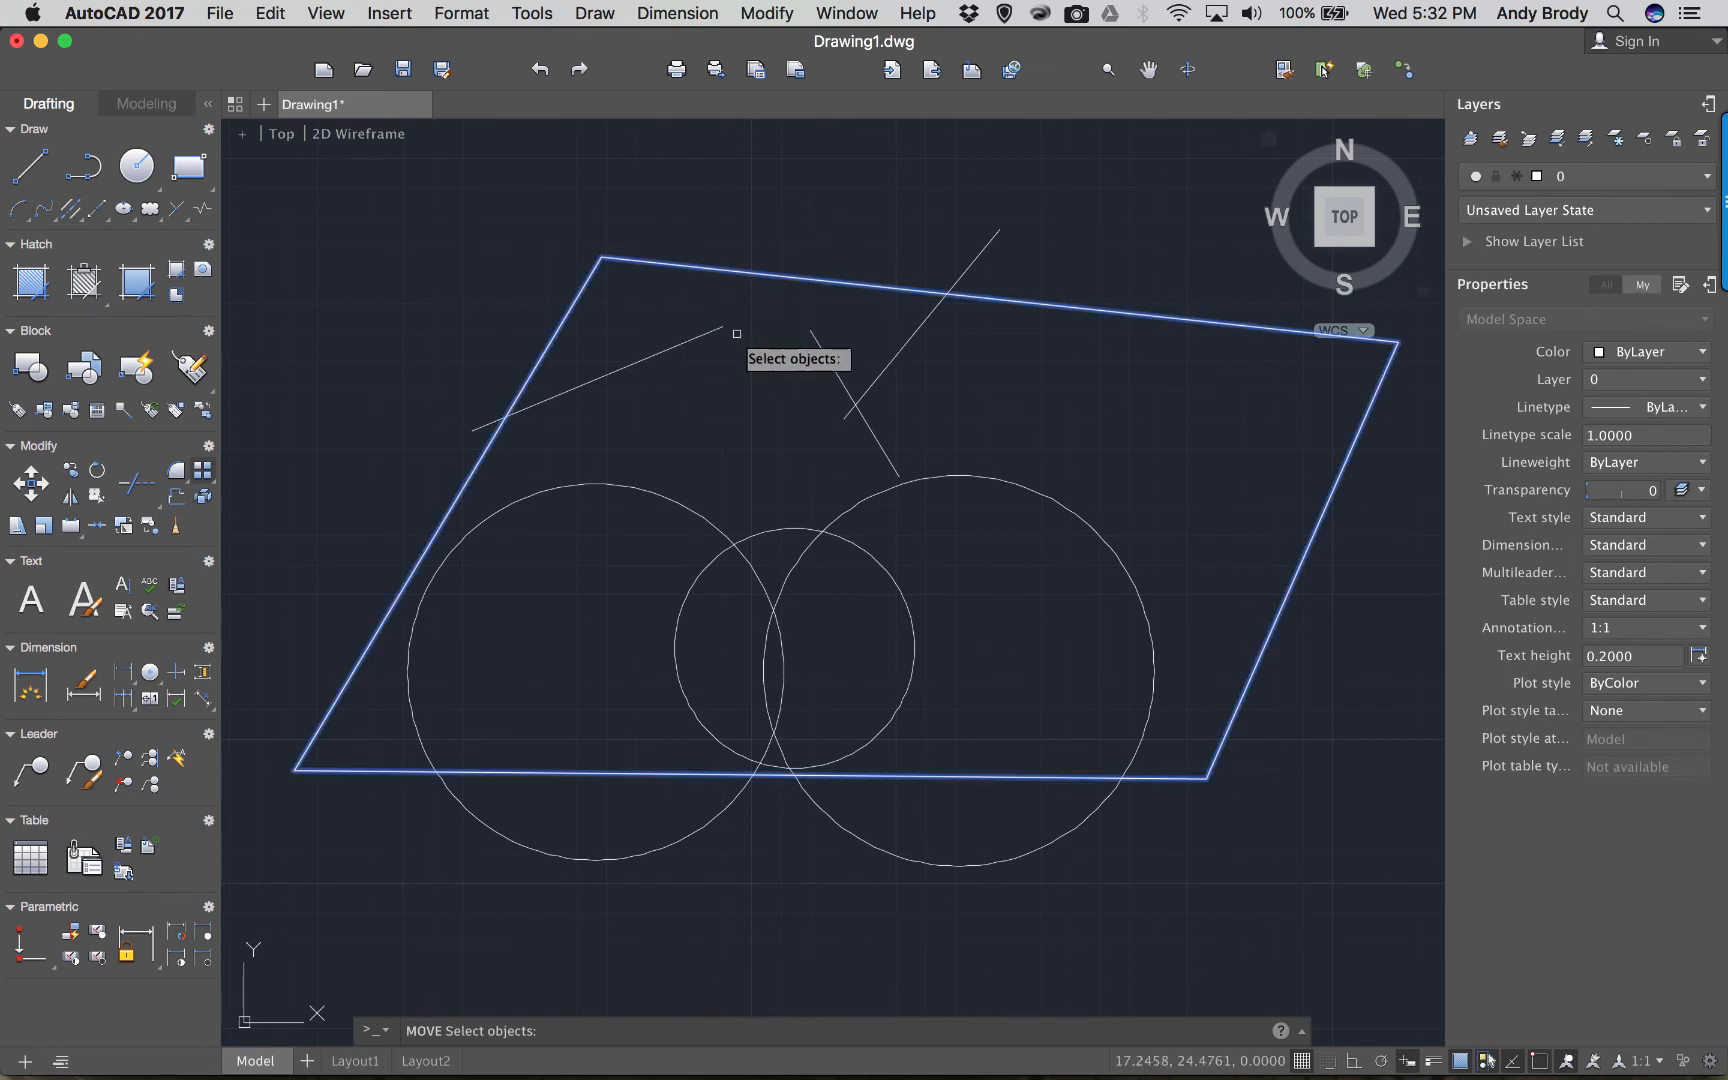
key(Return)
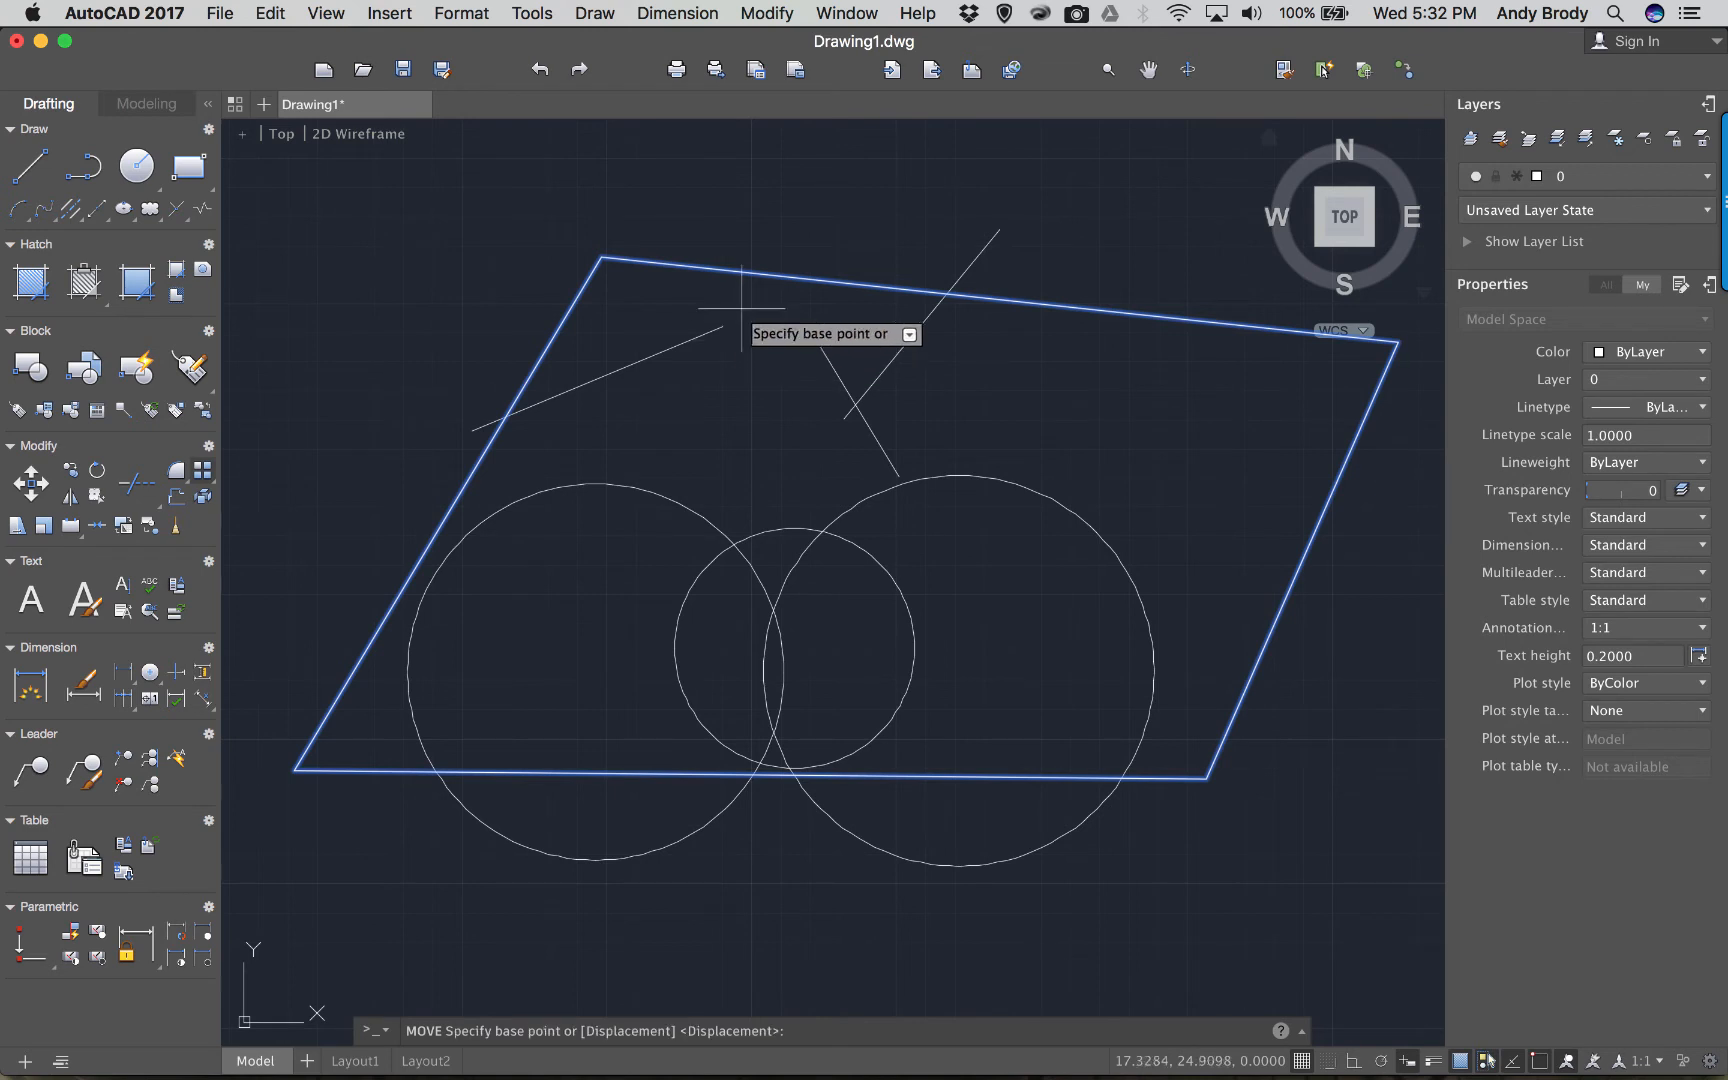
click(767, 284)
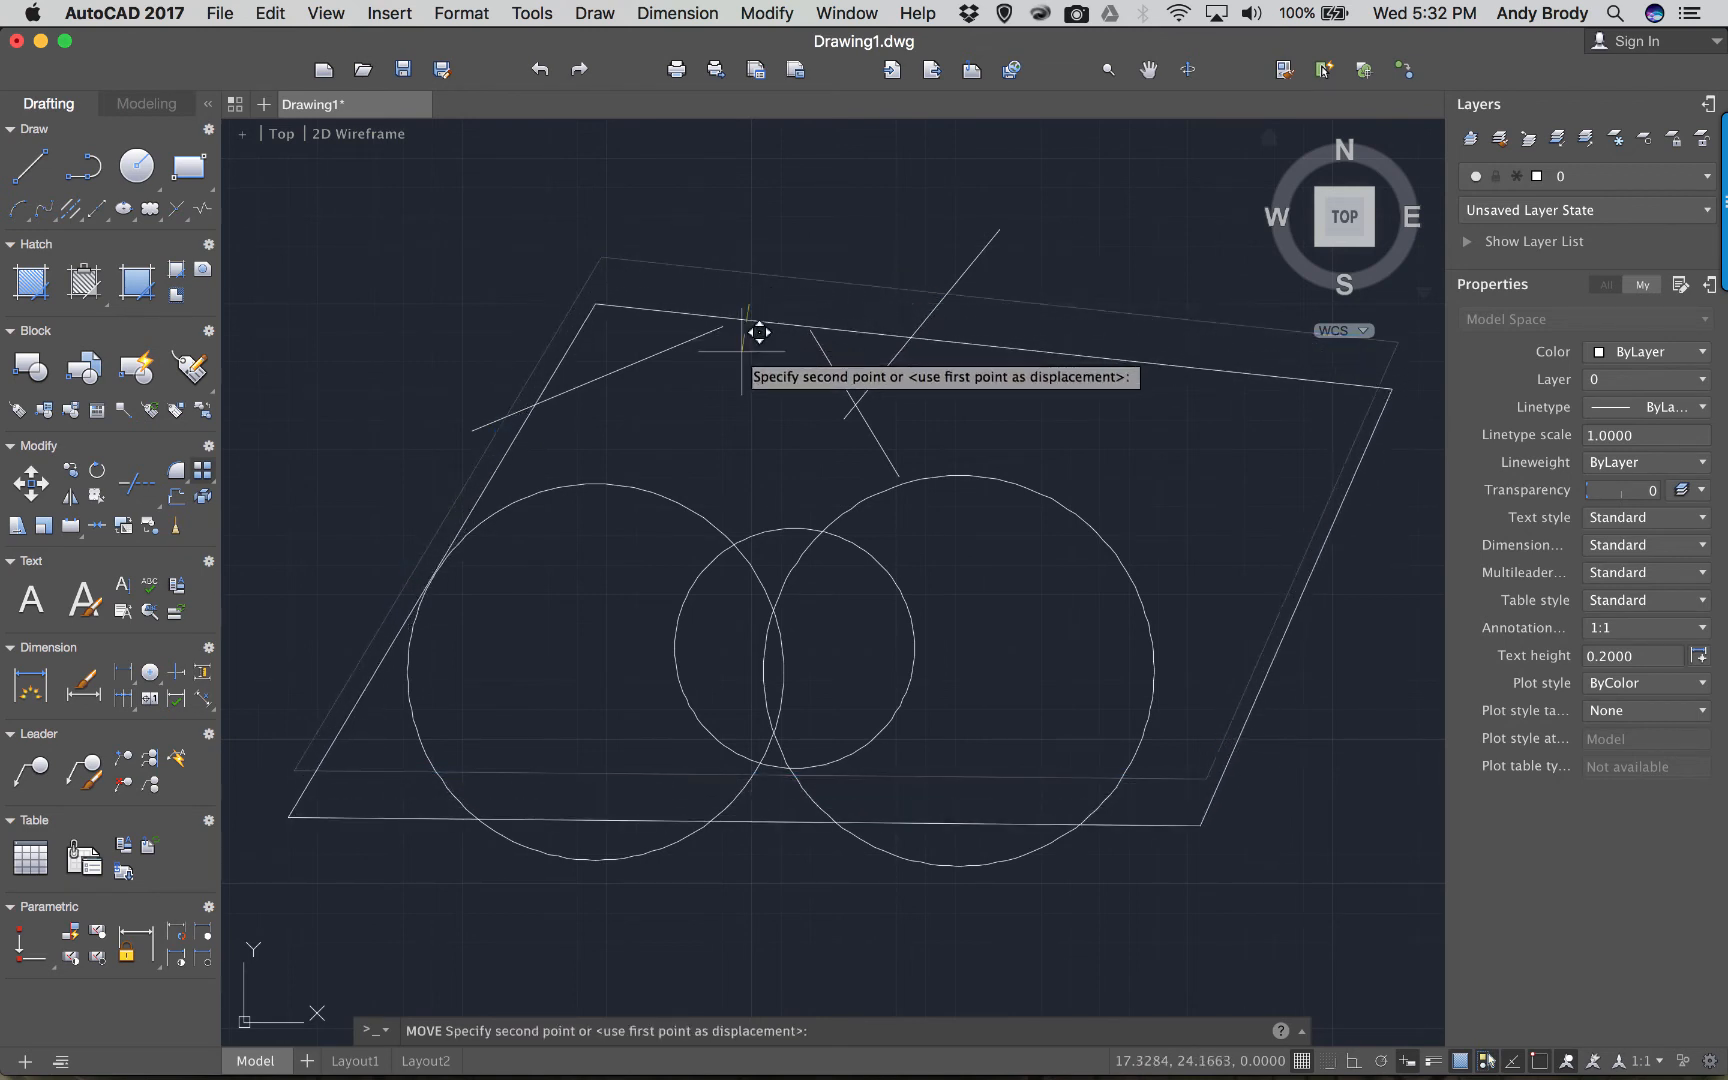
click(771, 341)
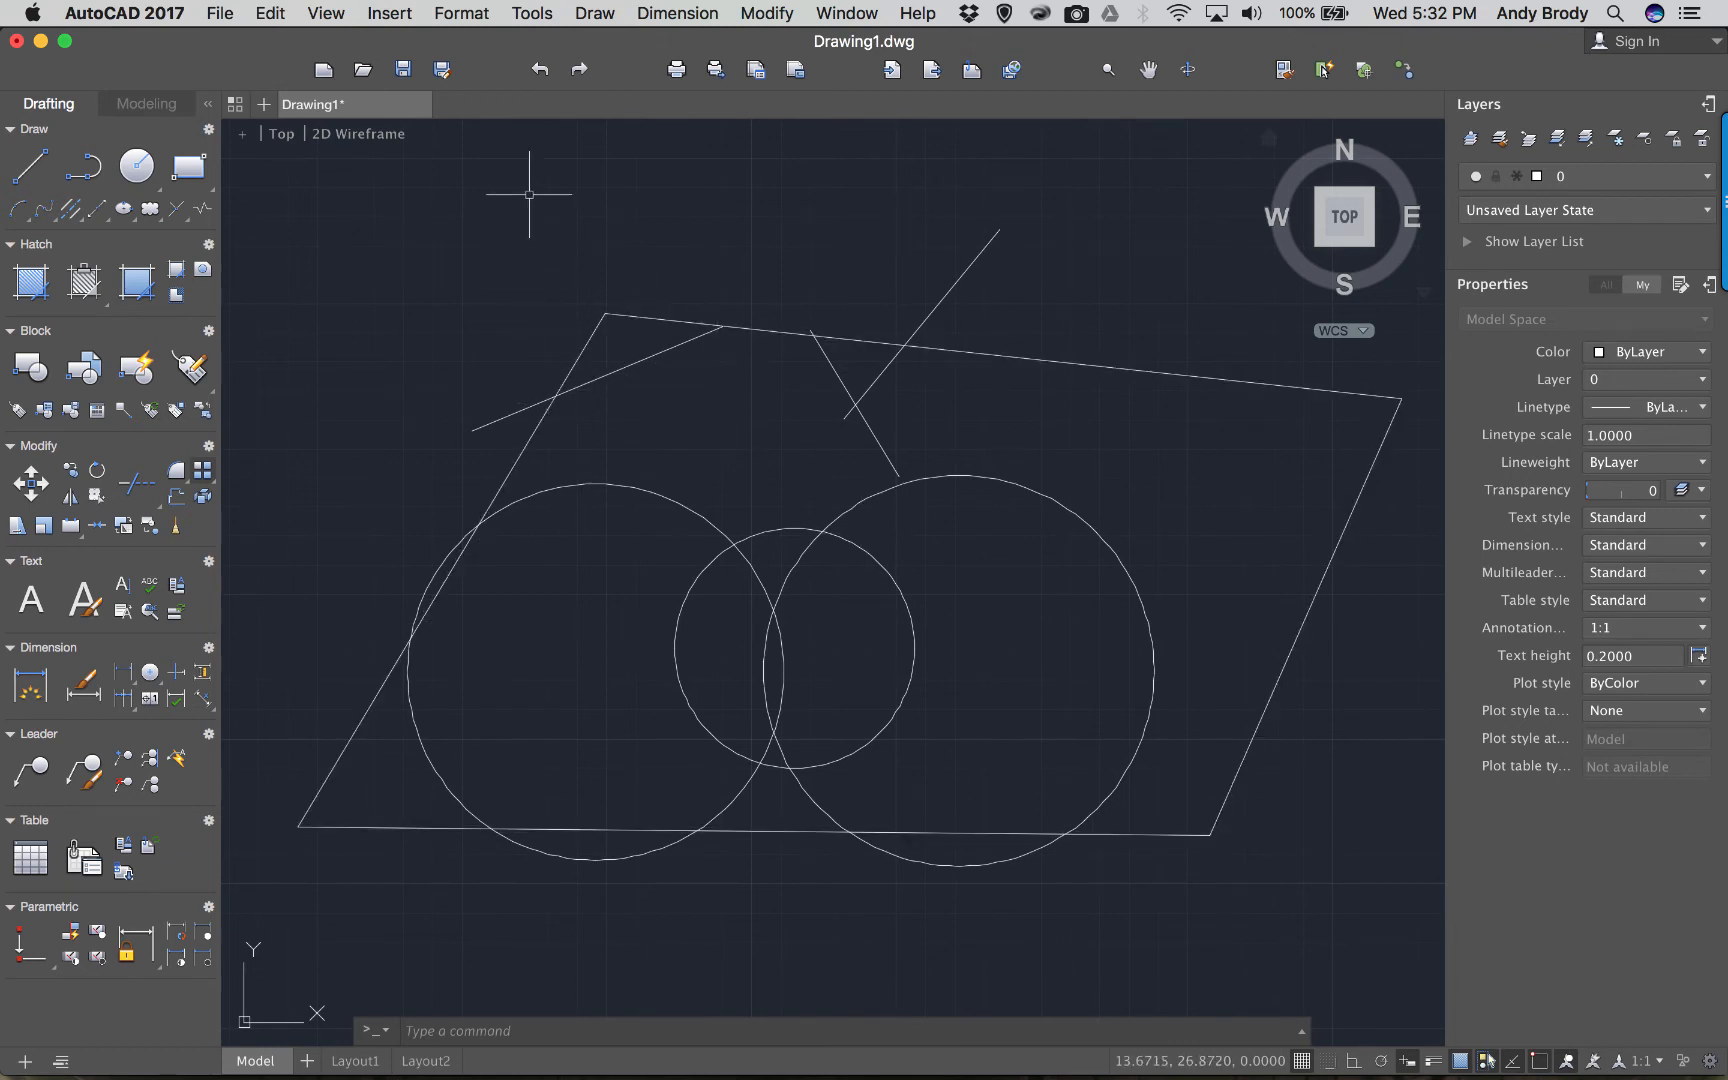
text(cop)
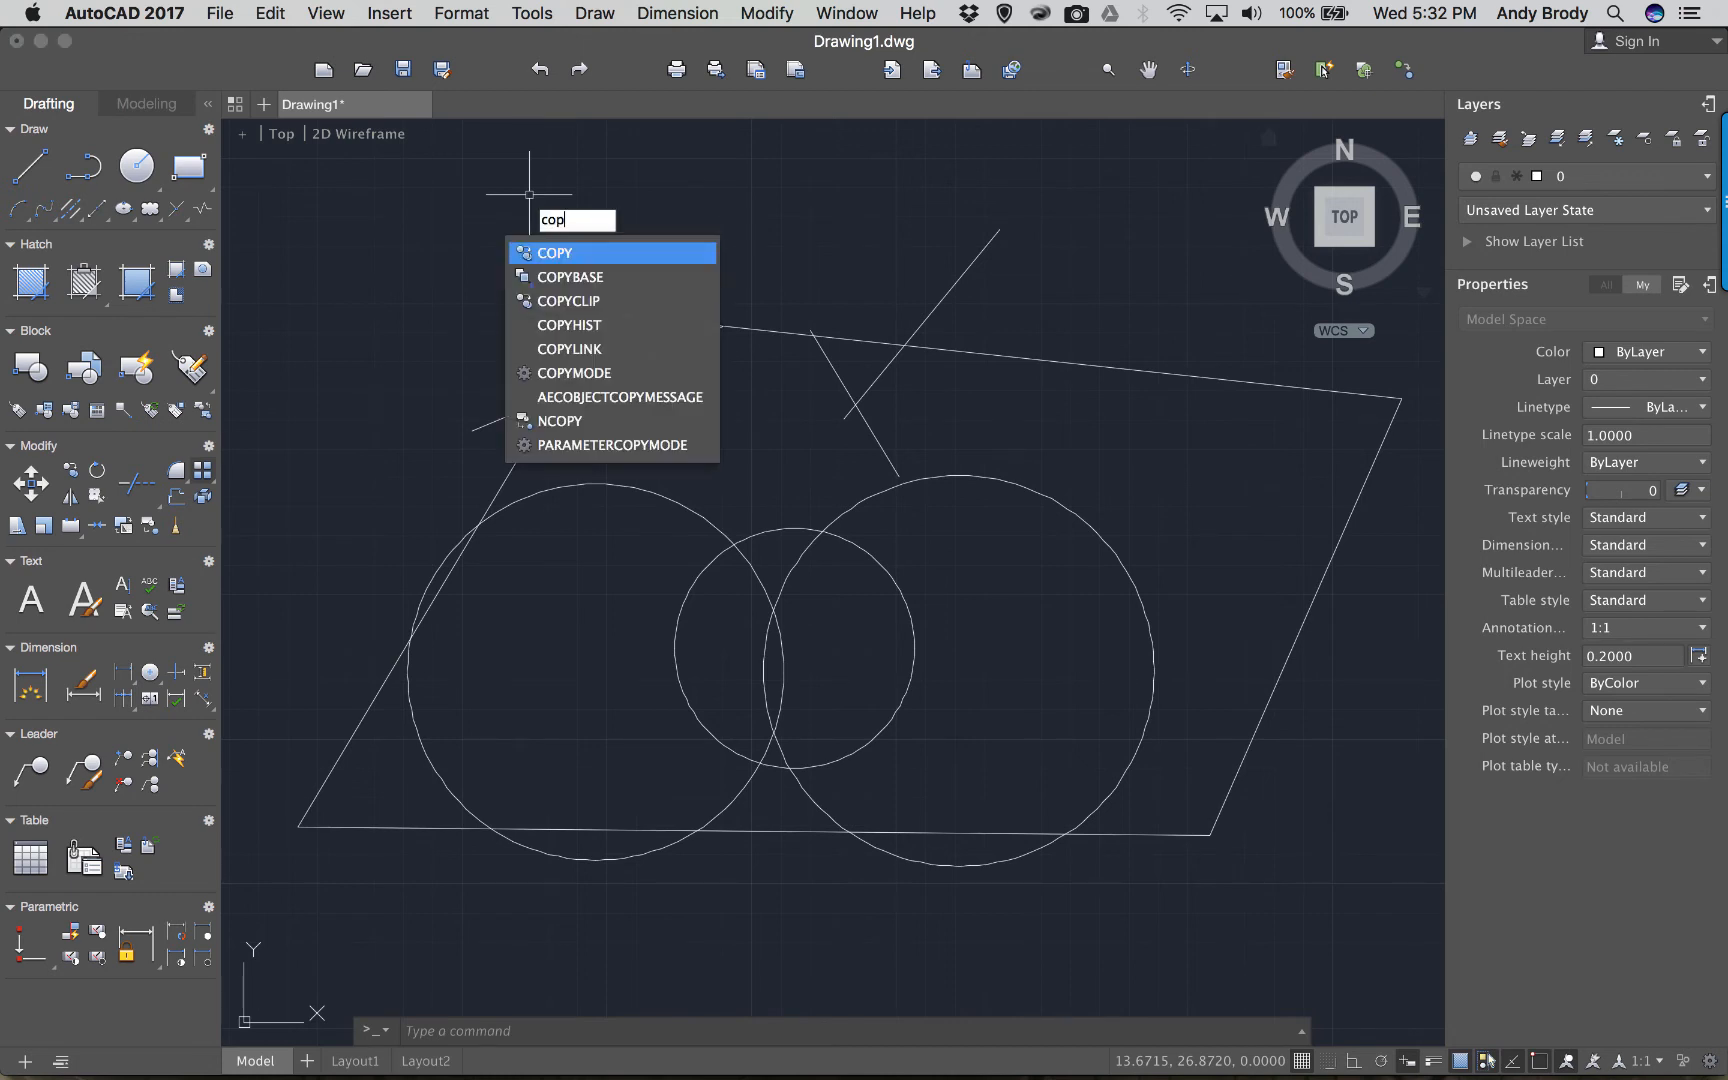
click(563, 256)
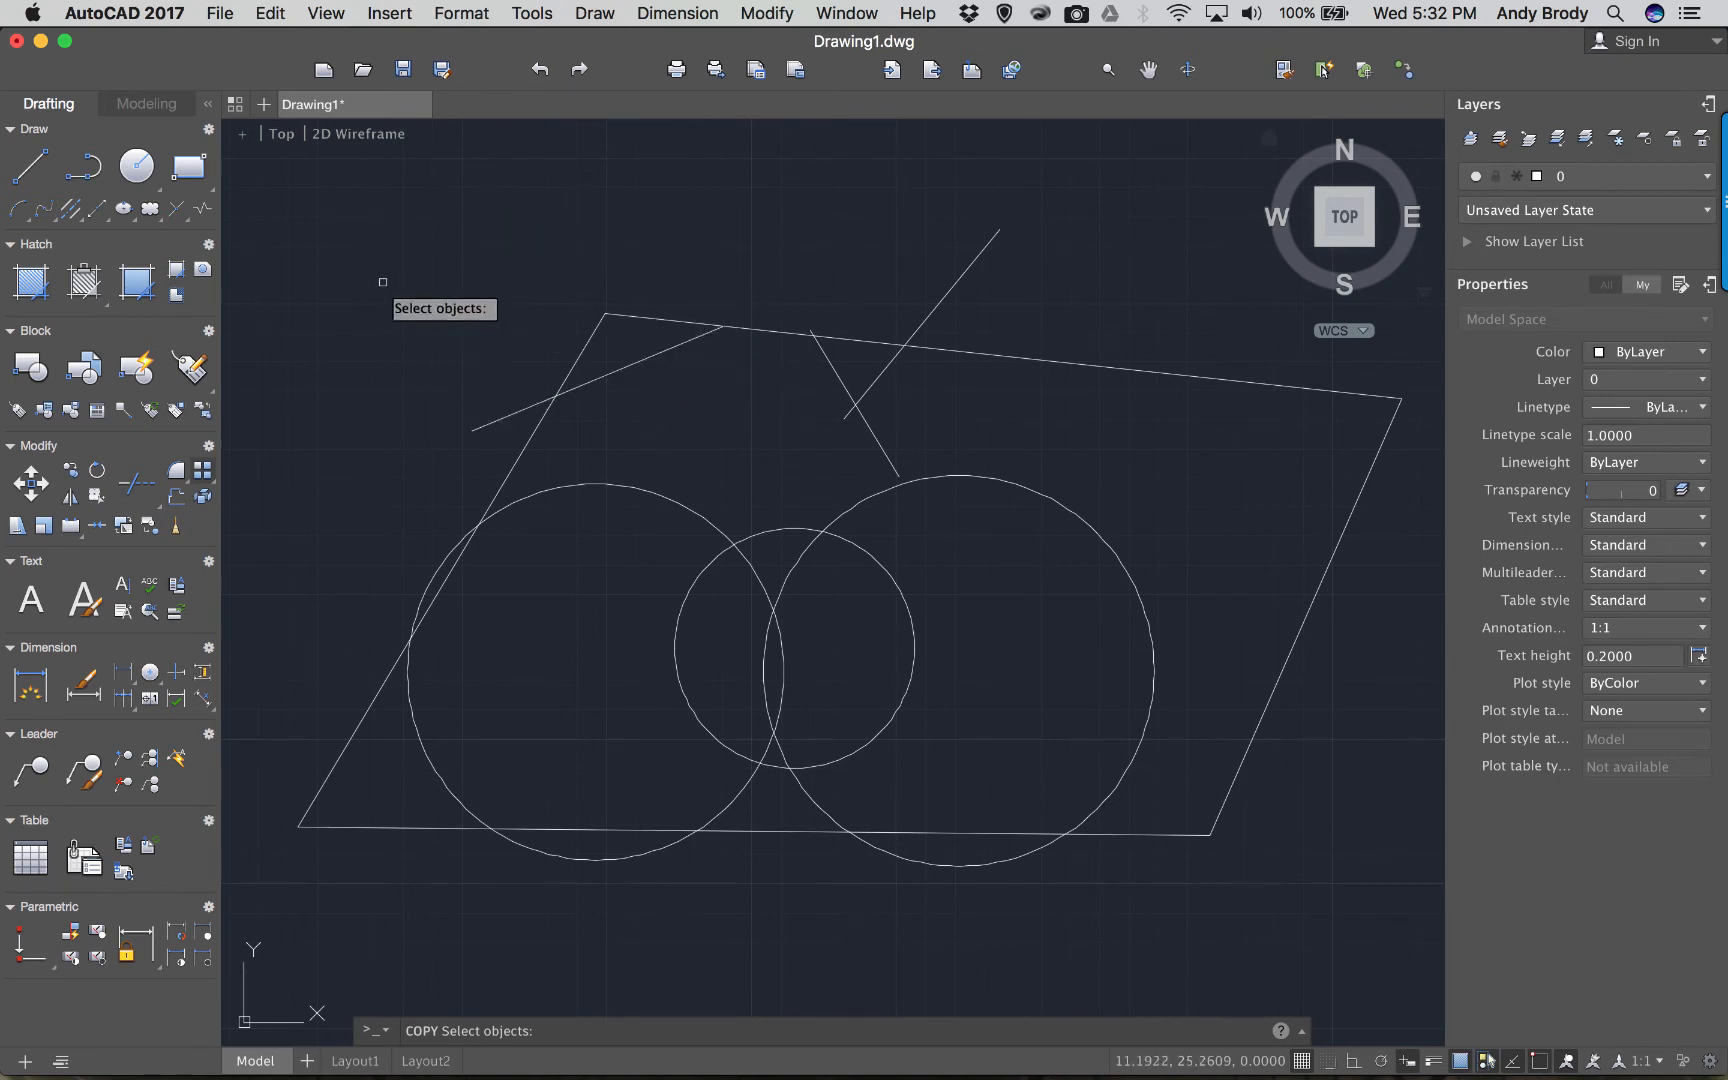
click(348, 206)
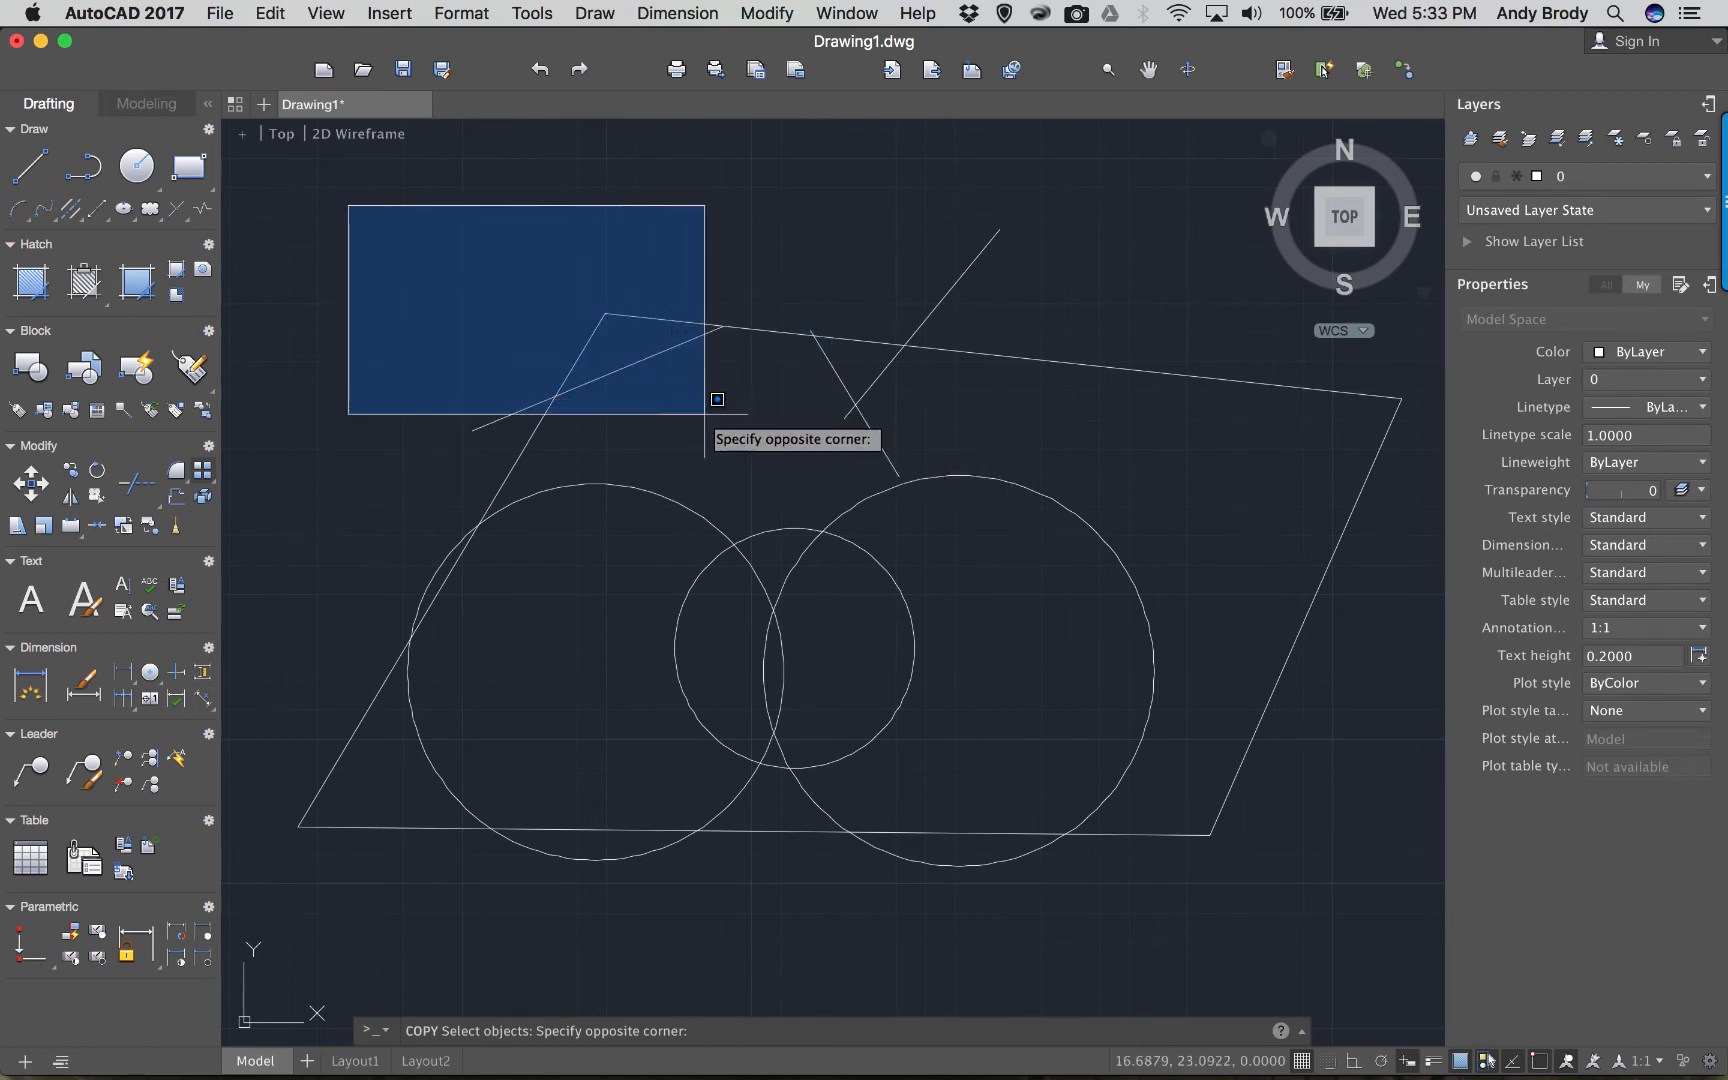
click(787, 441)
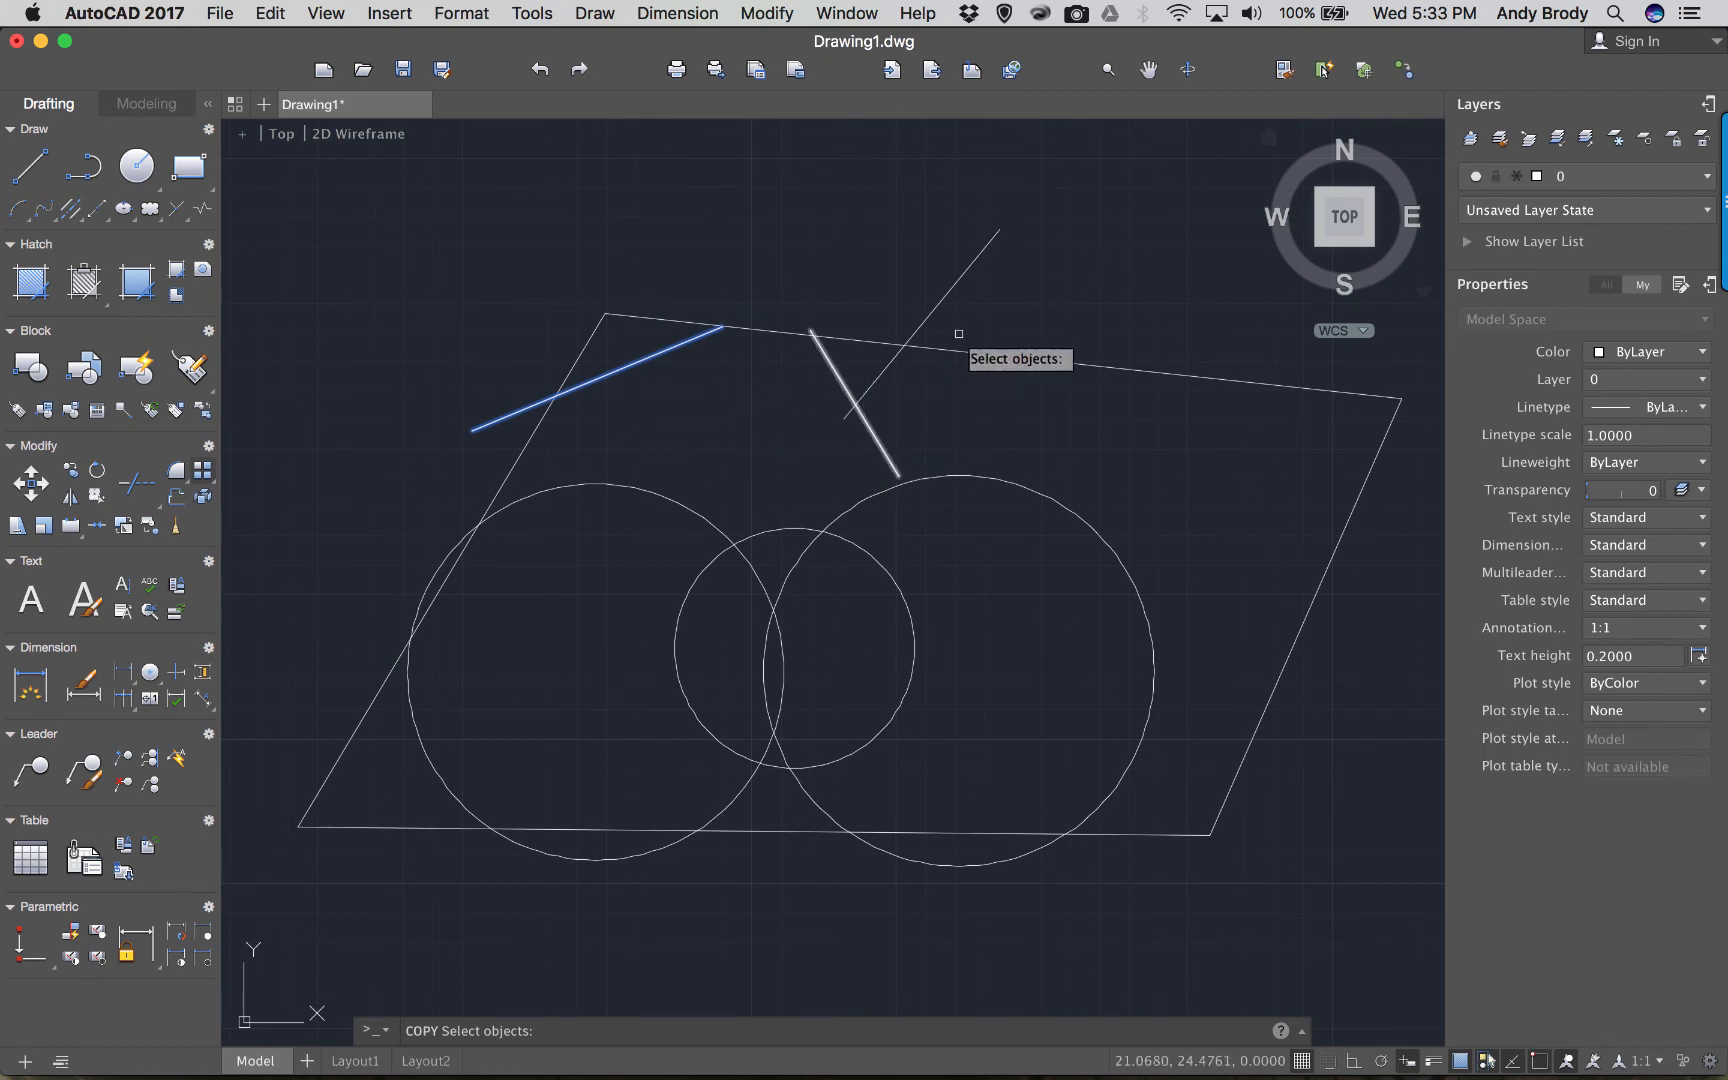
click(1185, 205)
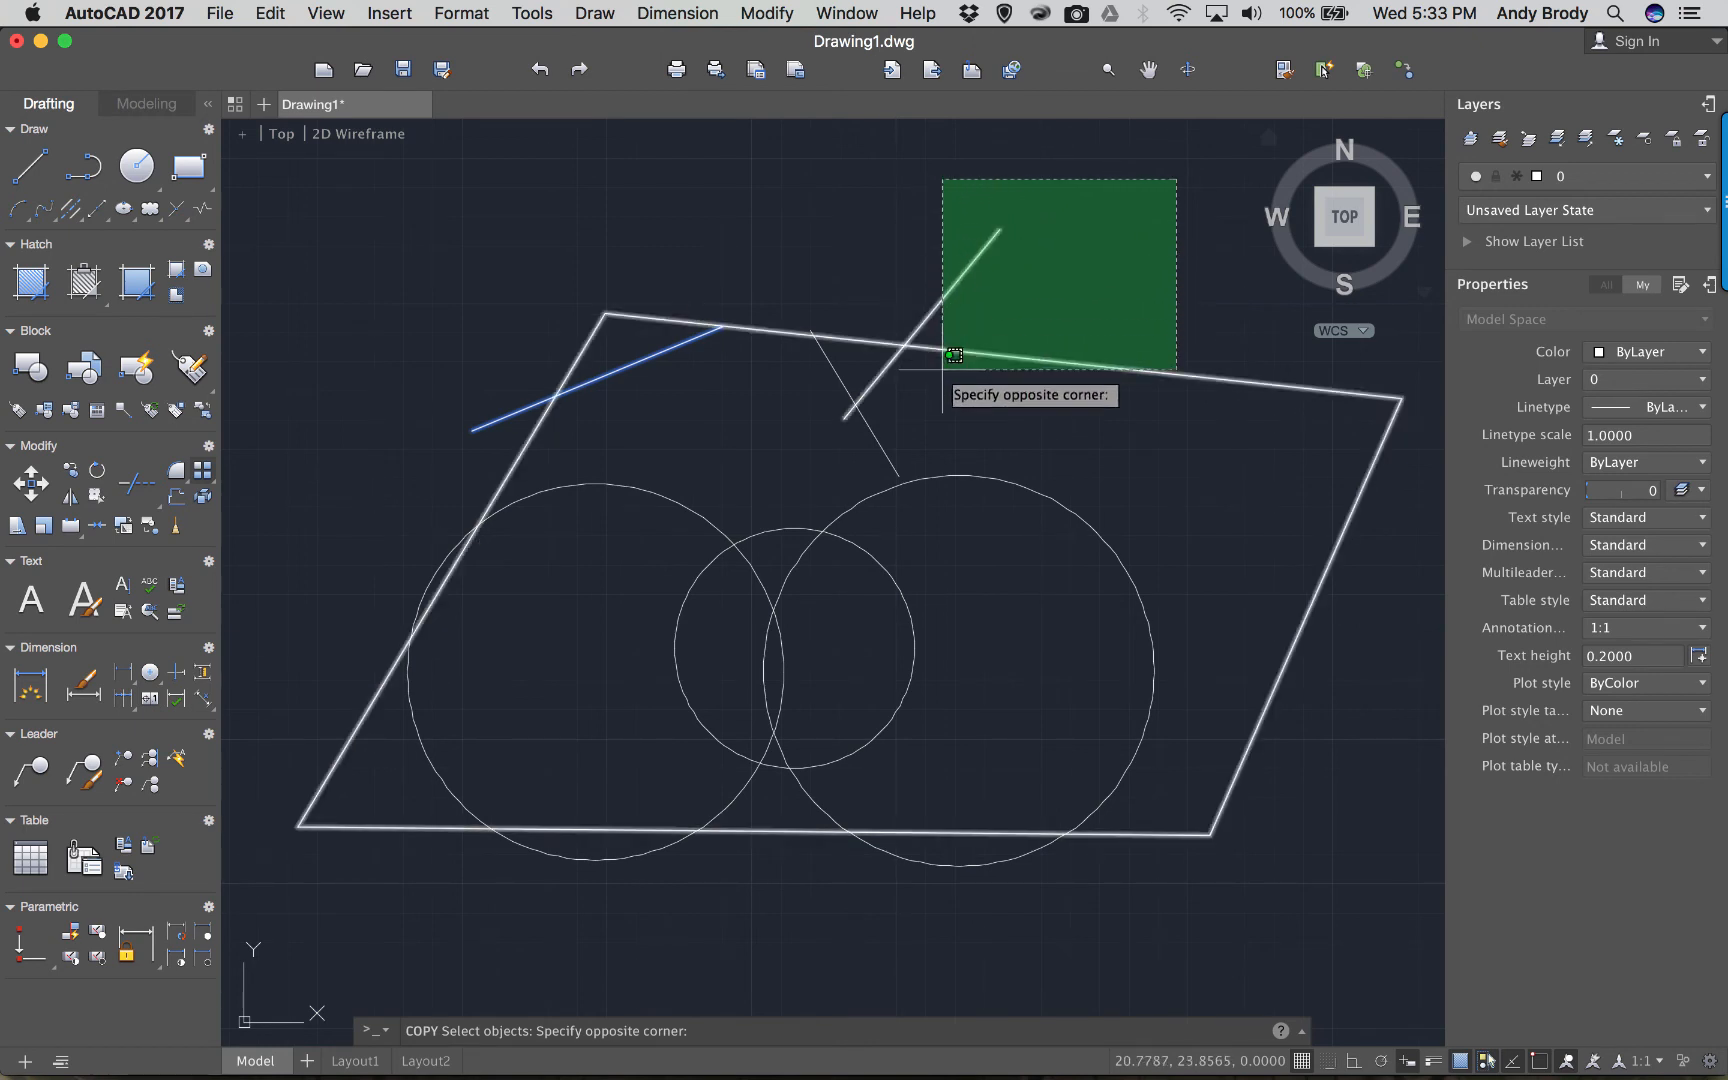
click(830, 392)
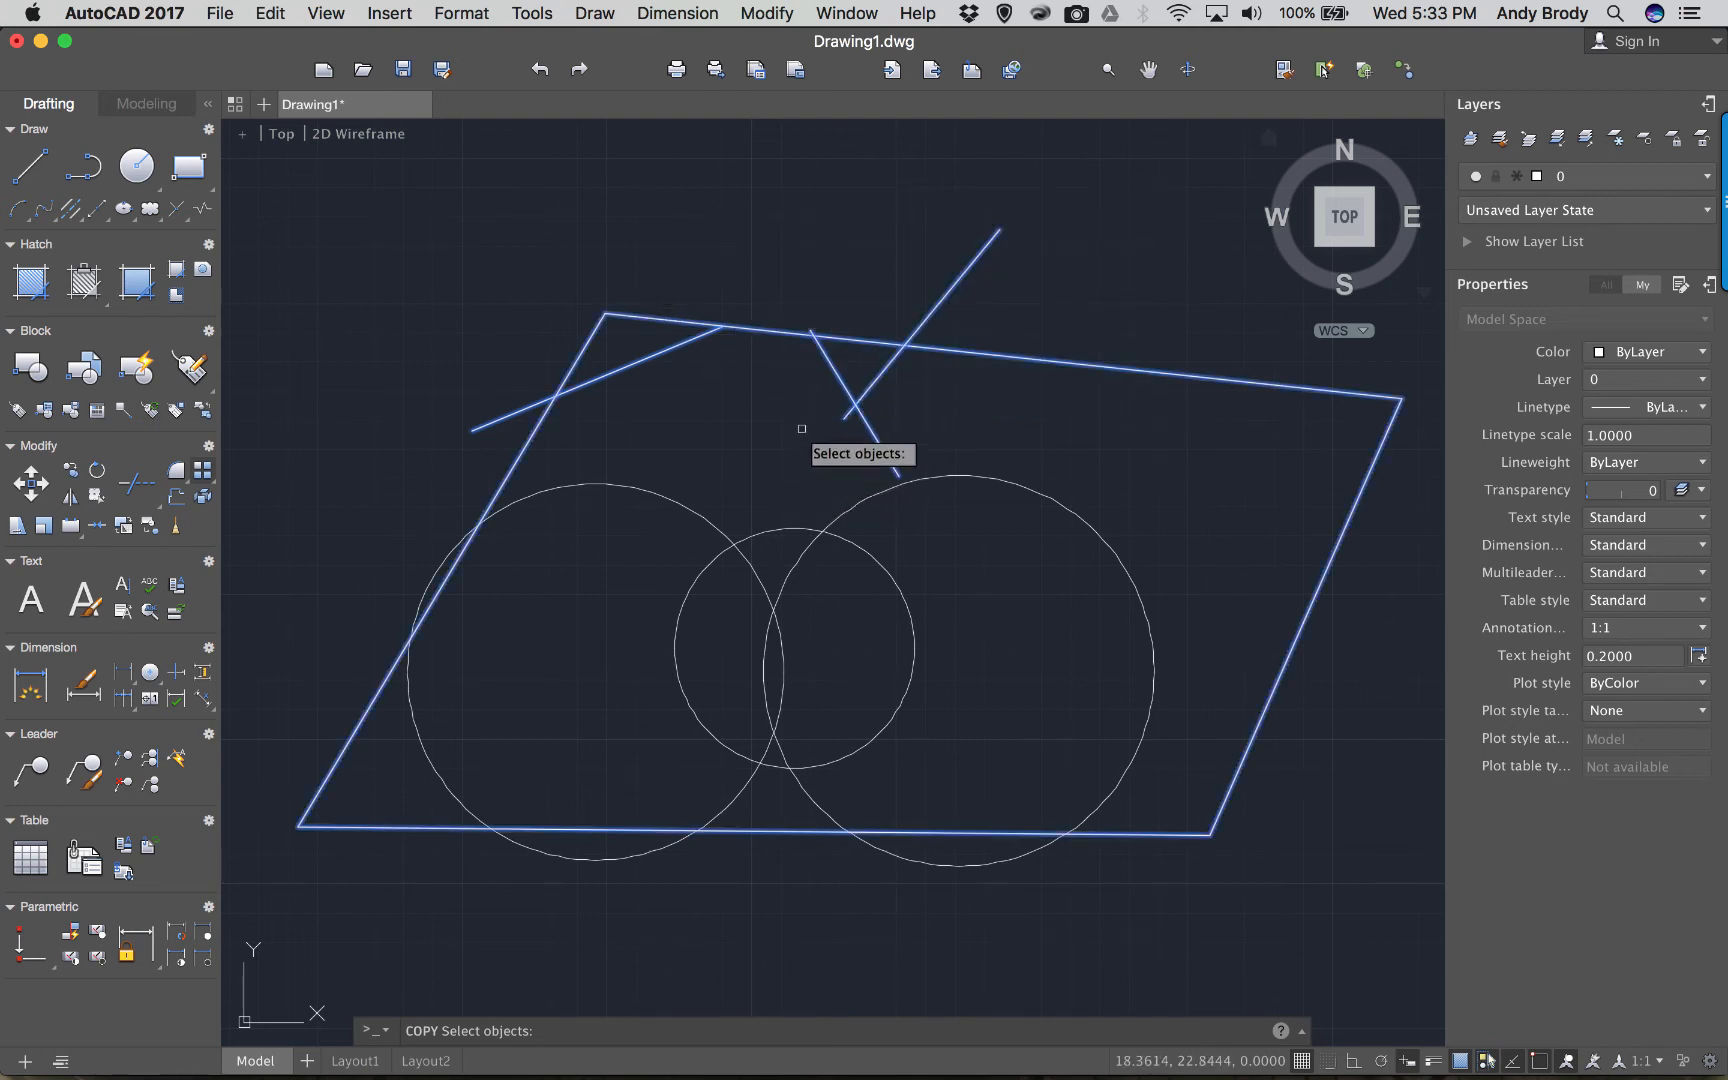
click(669, 206)
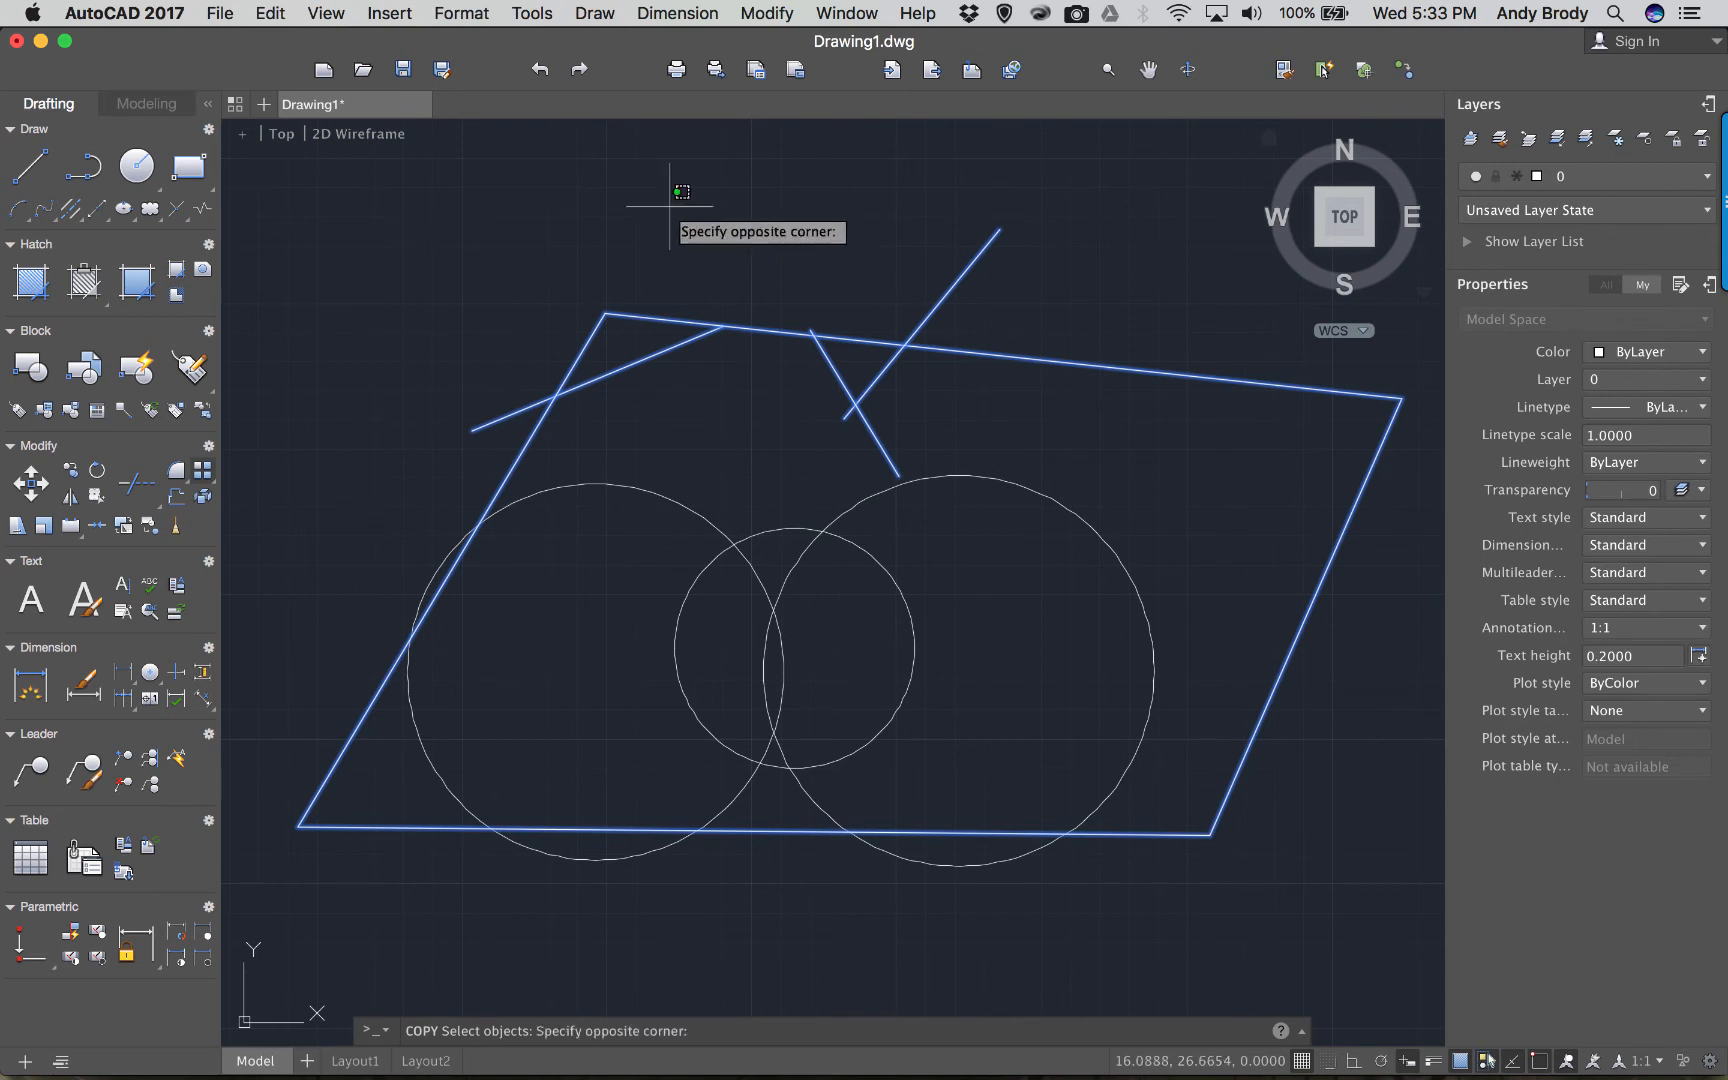
click(838, 286)
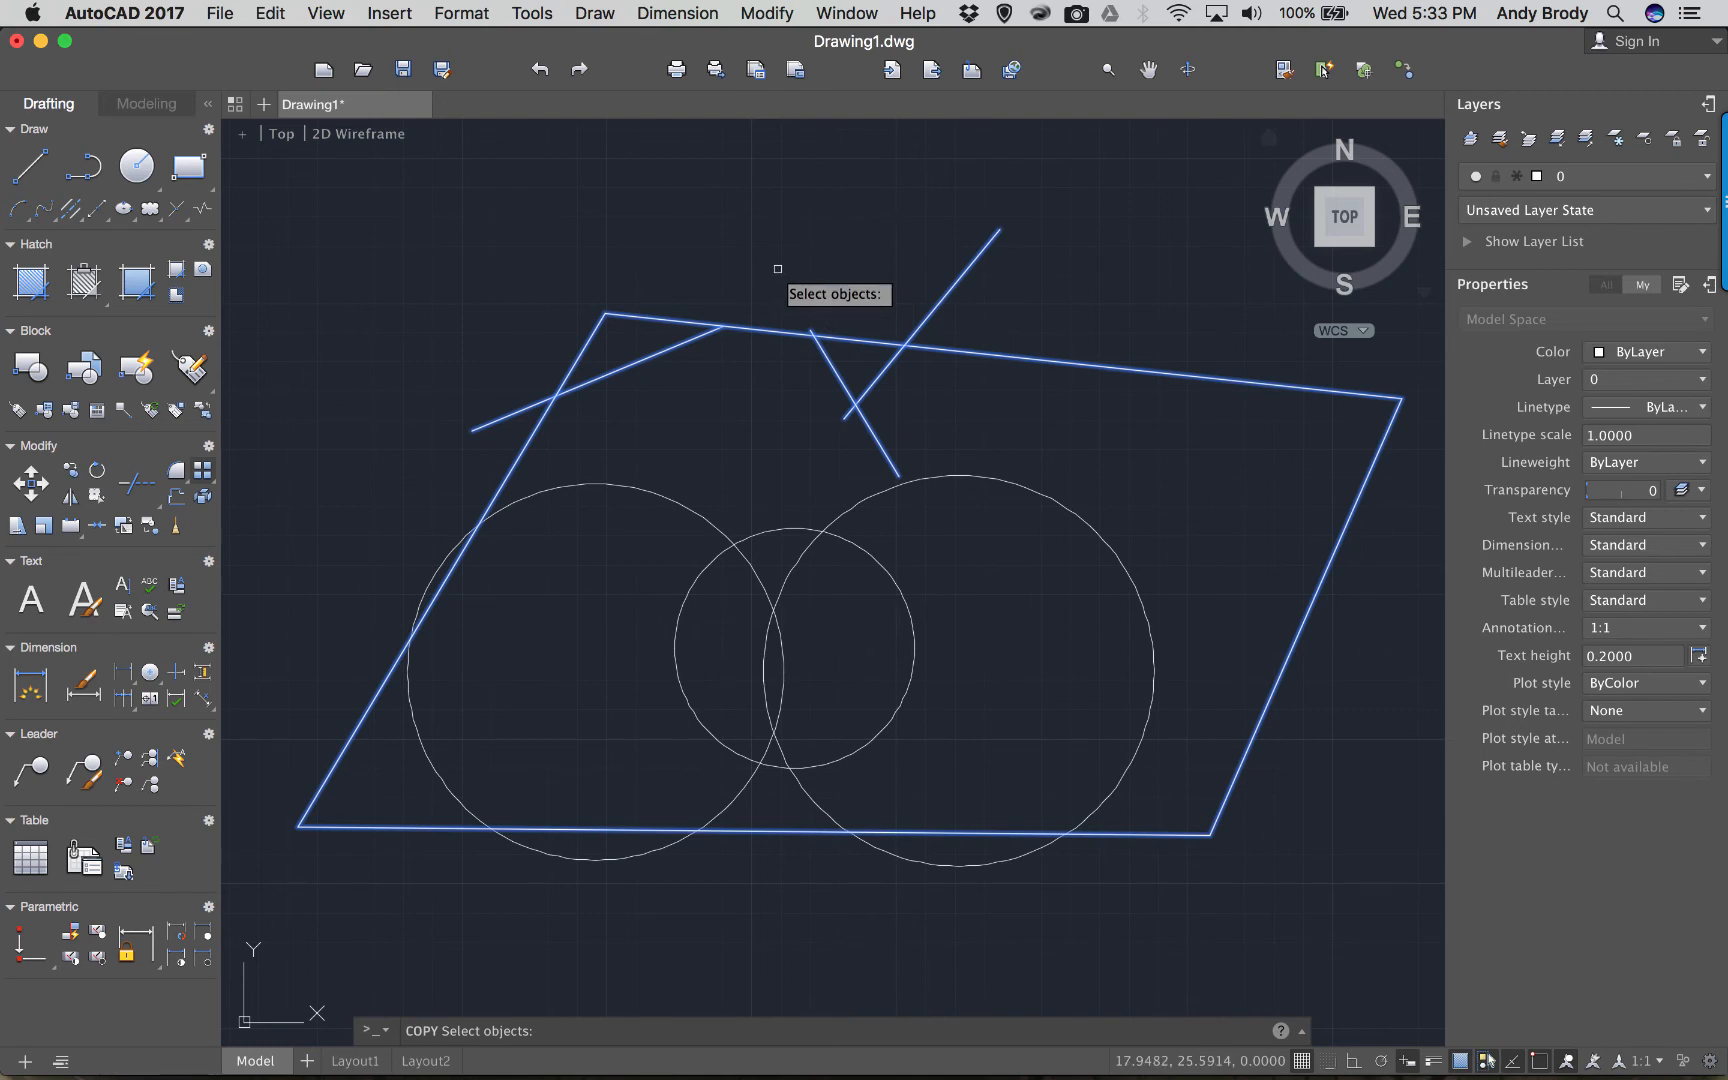
key(Return)
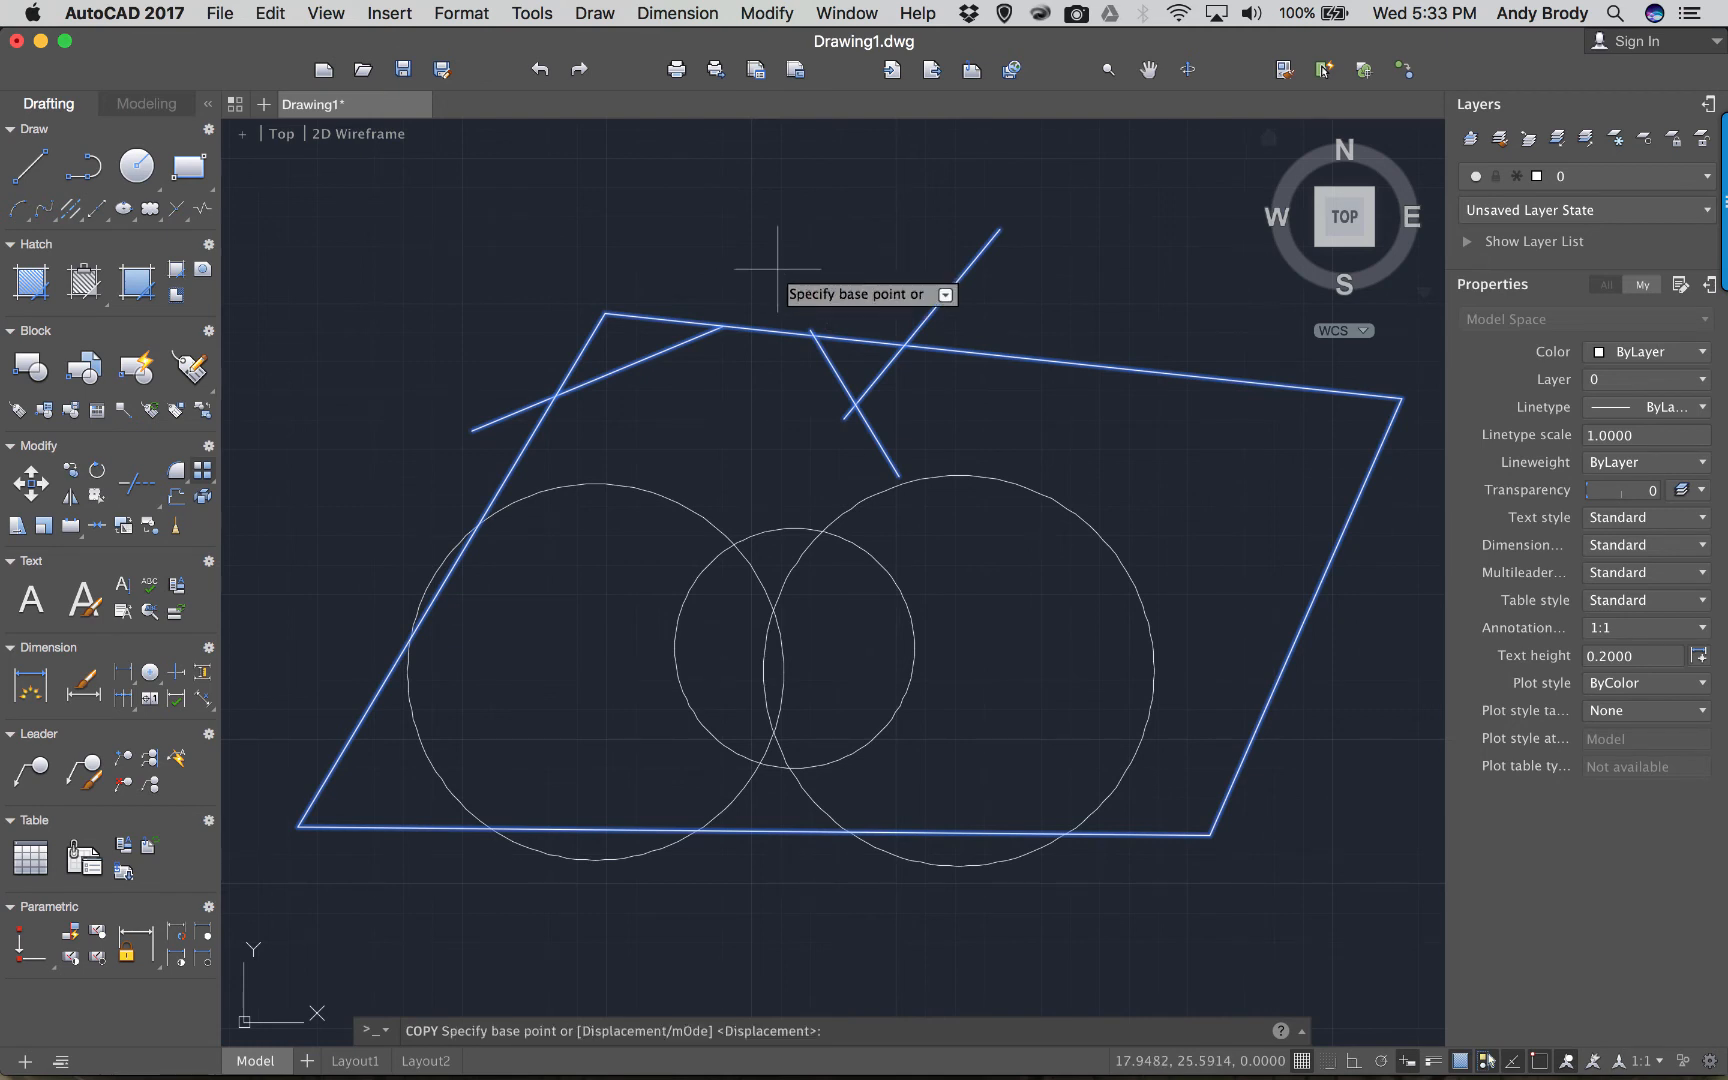
click(749, 384)
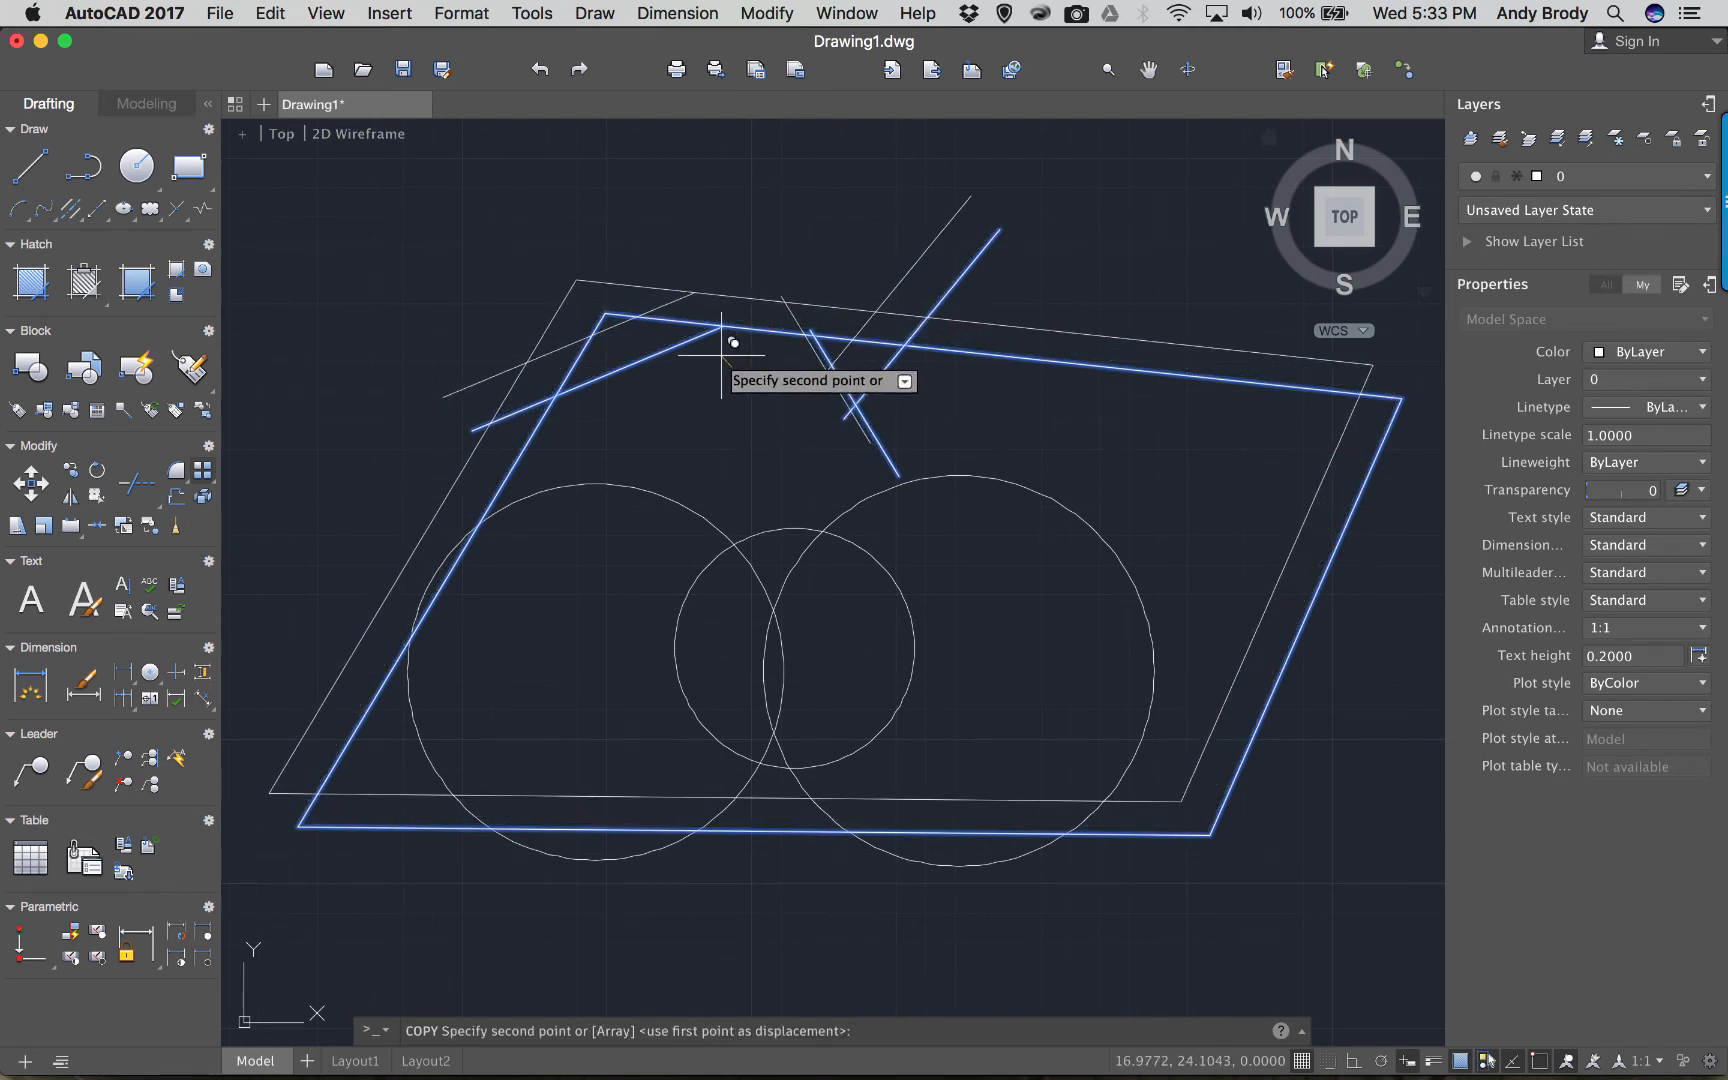
click(760, 343)
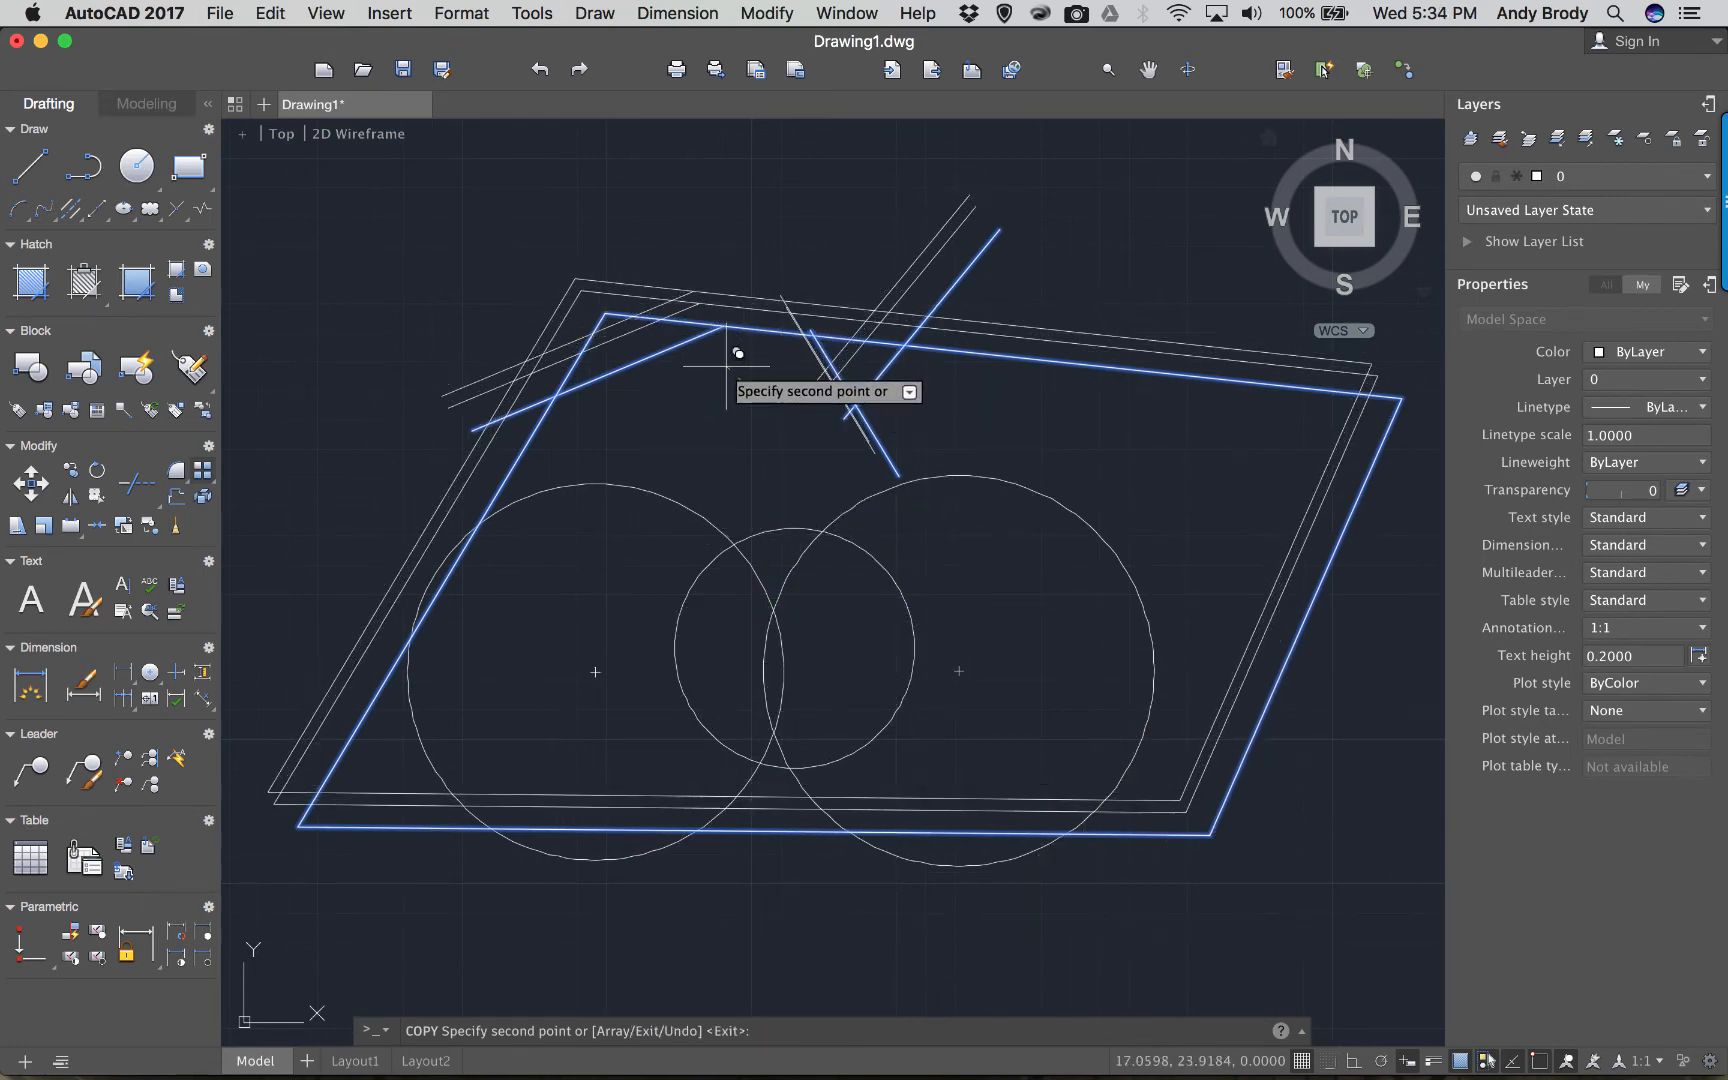
click(691, 290)
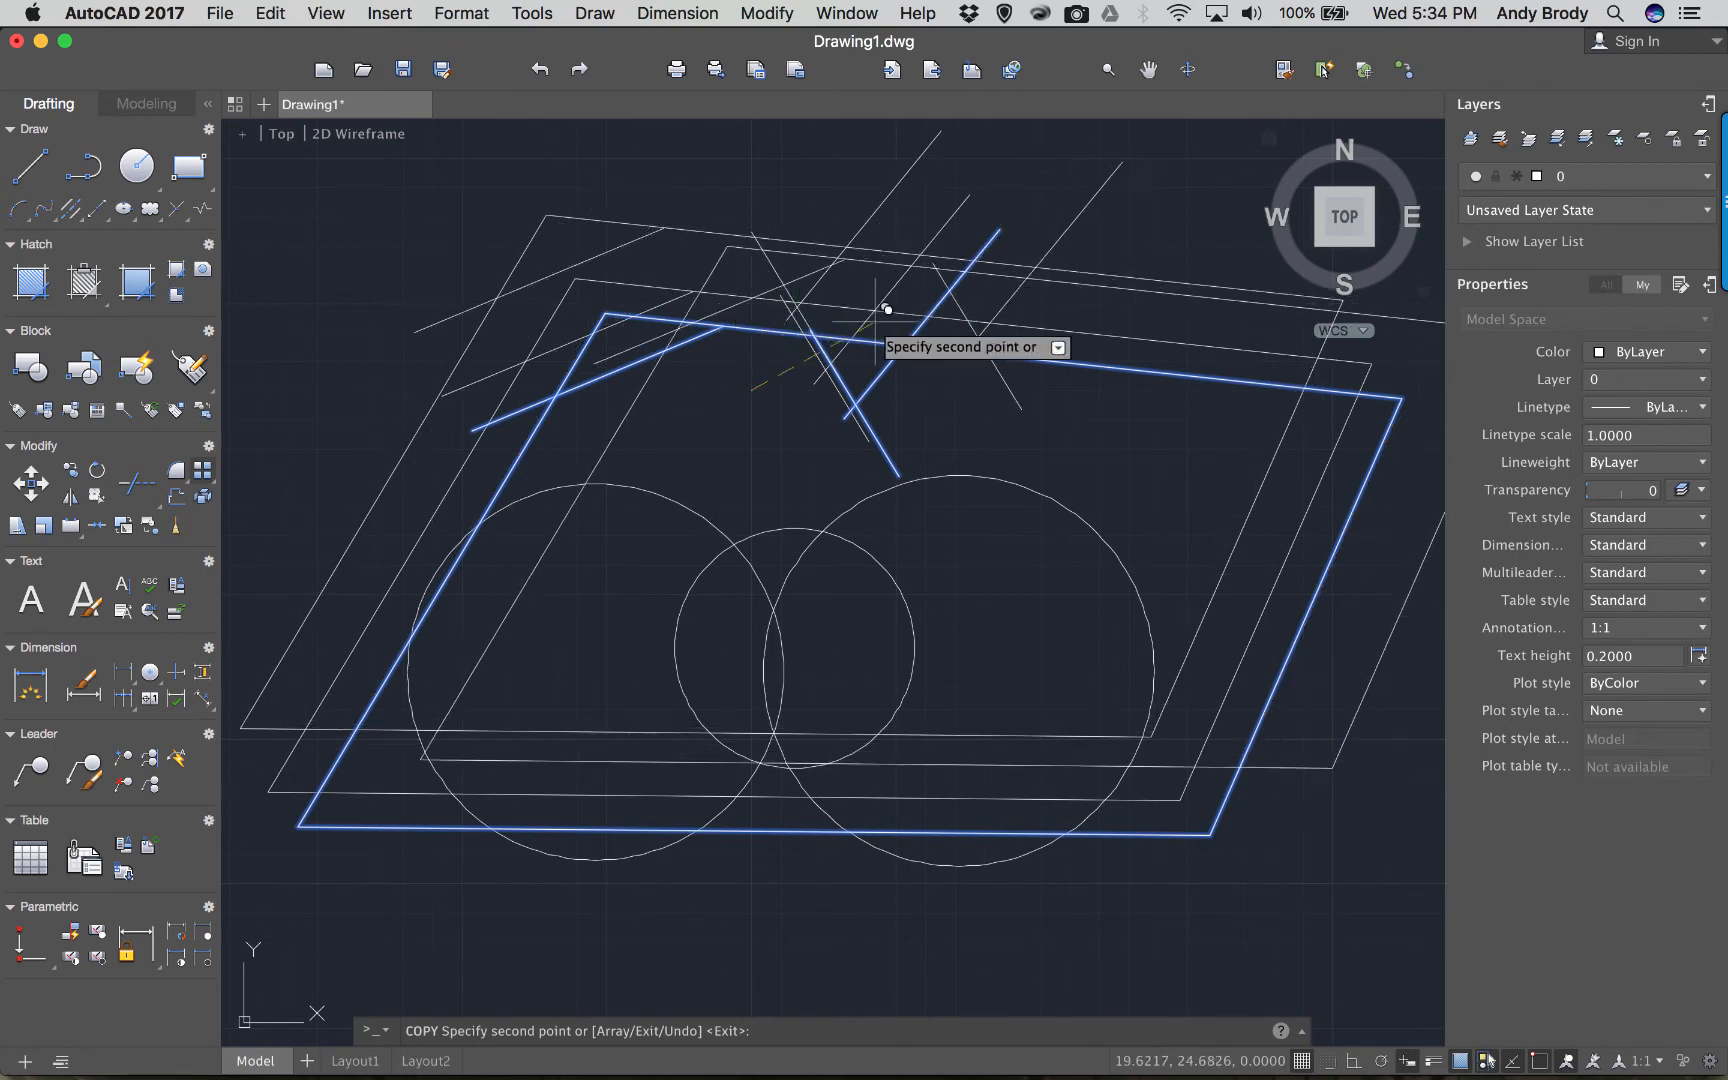
click(901, 343)
click(776, 441)
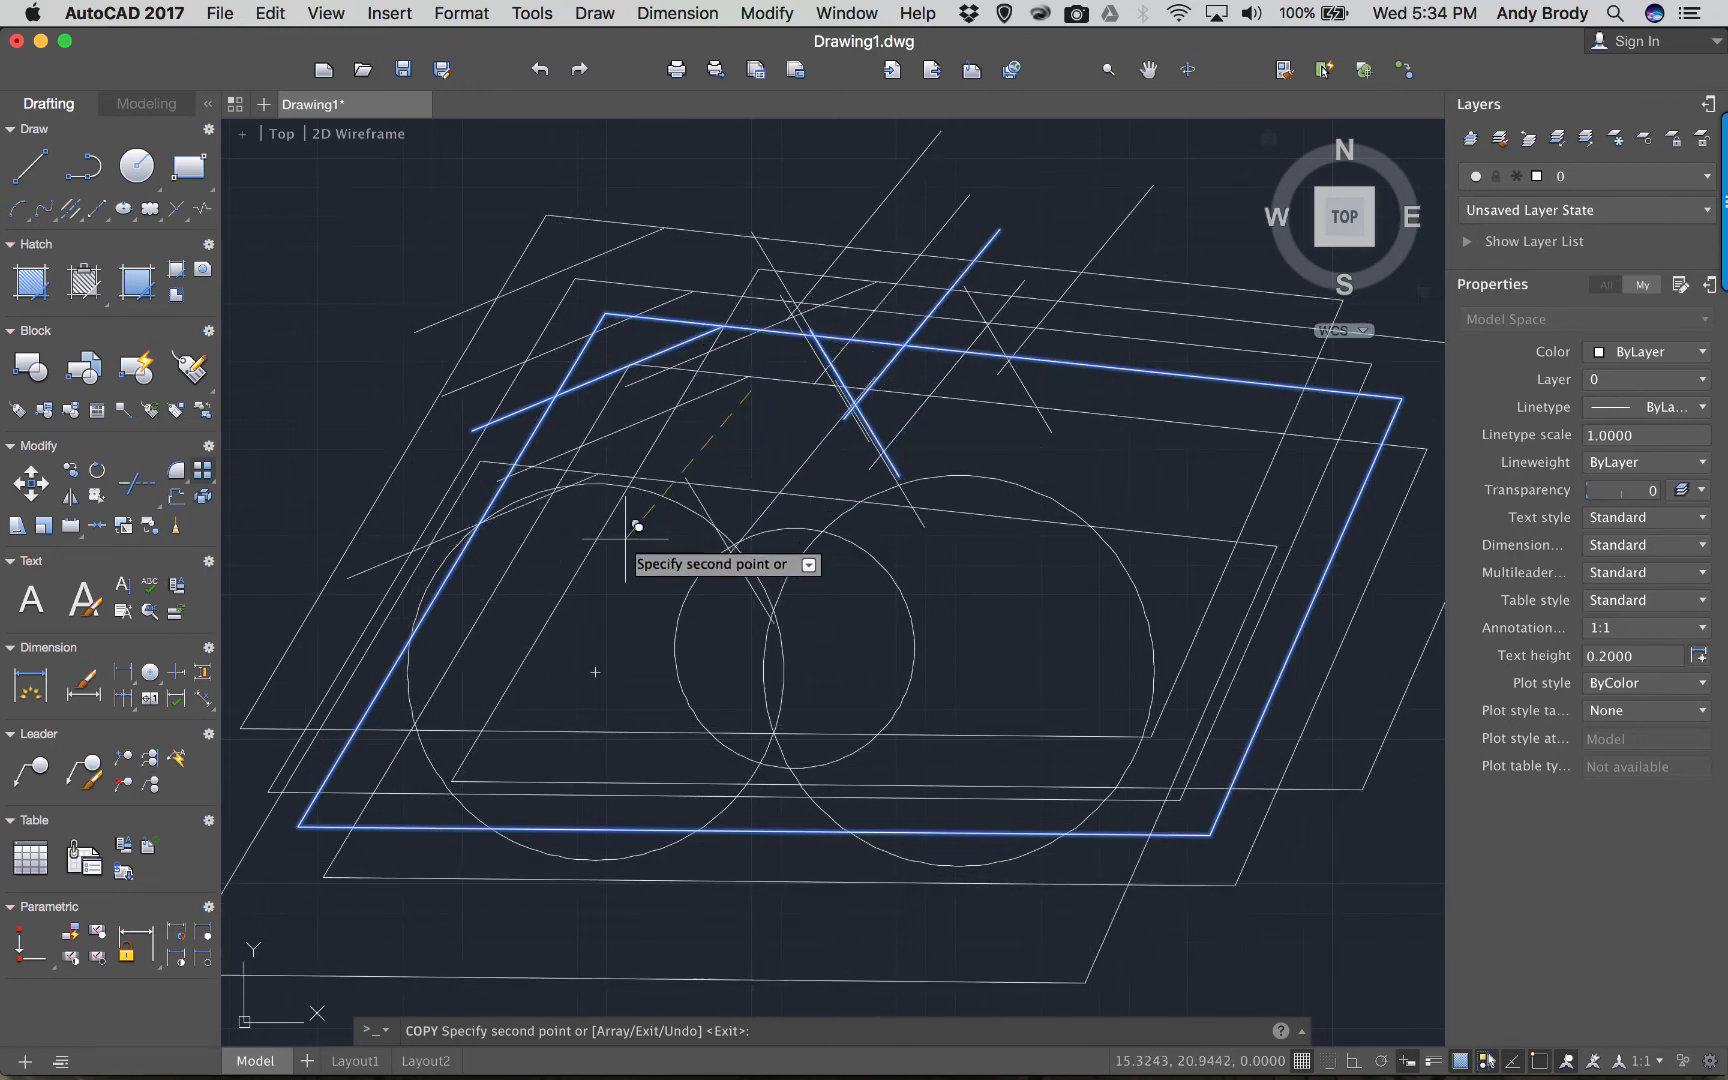
click(621, 534)
click(525, 363)
click(538, 283)
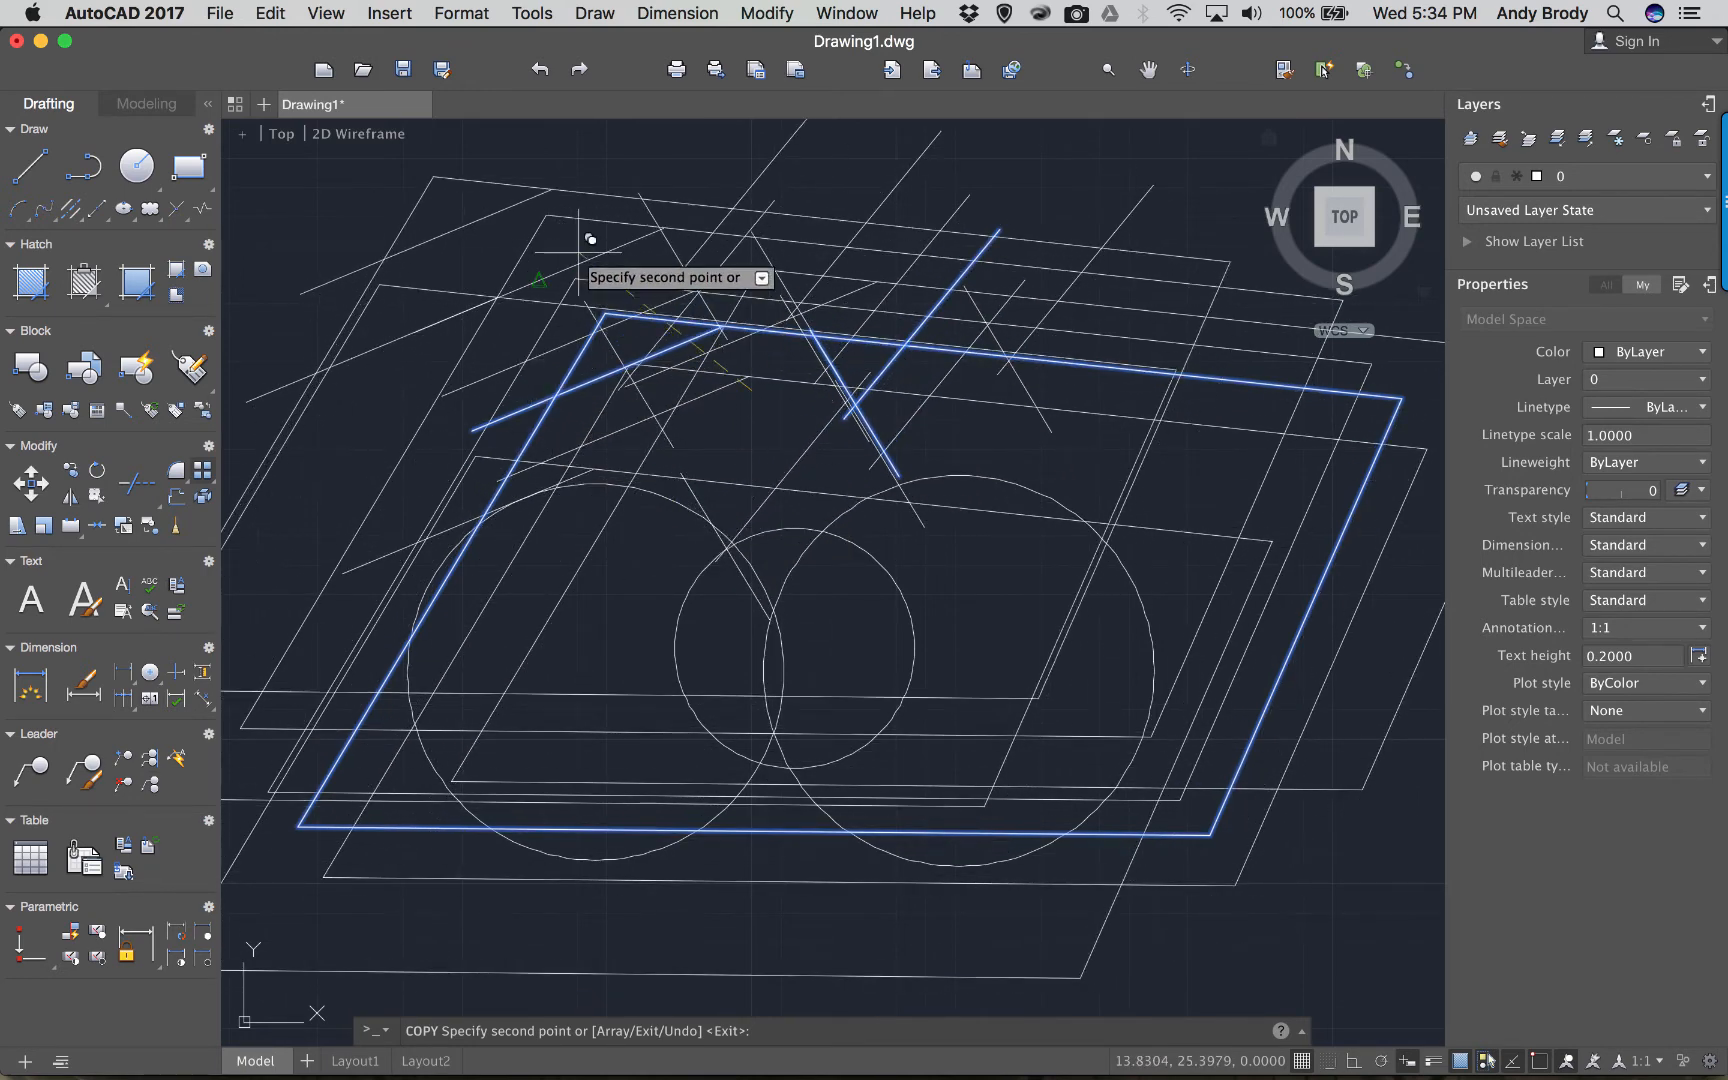
click(801, 302)
click(720, 262)
click(653, 234)
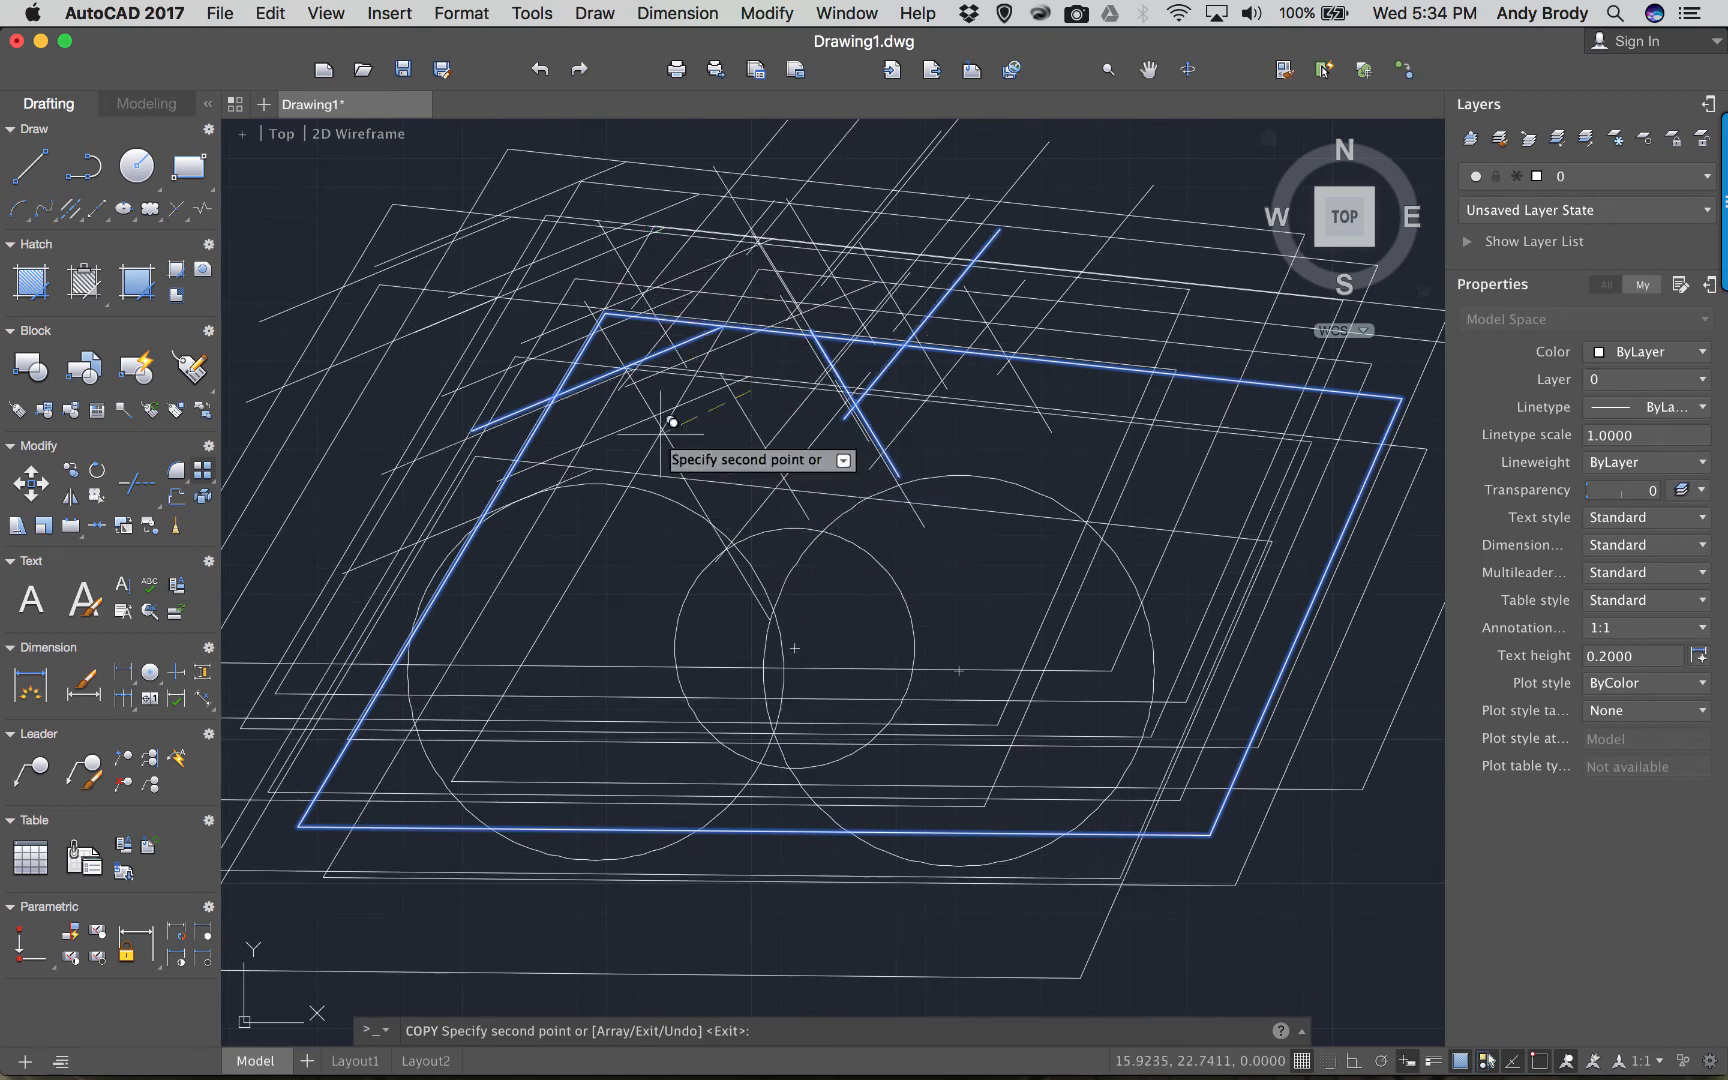
click(778, 442)
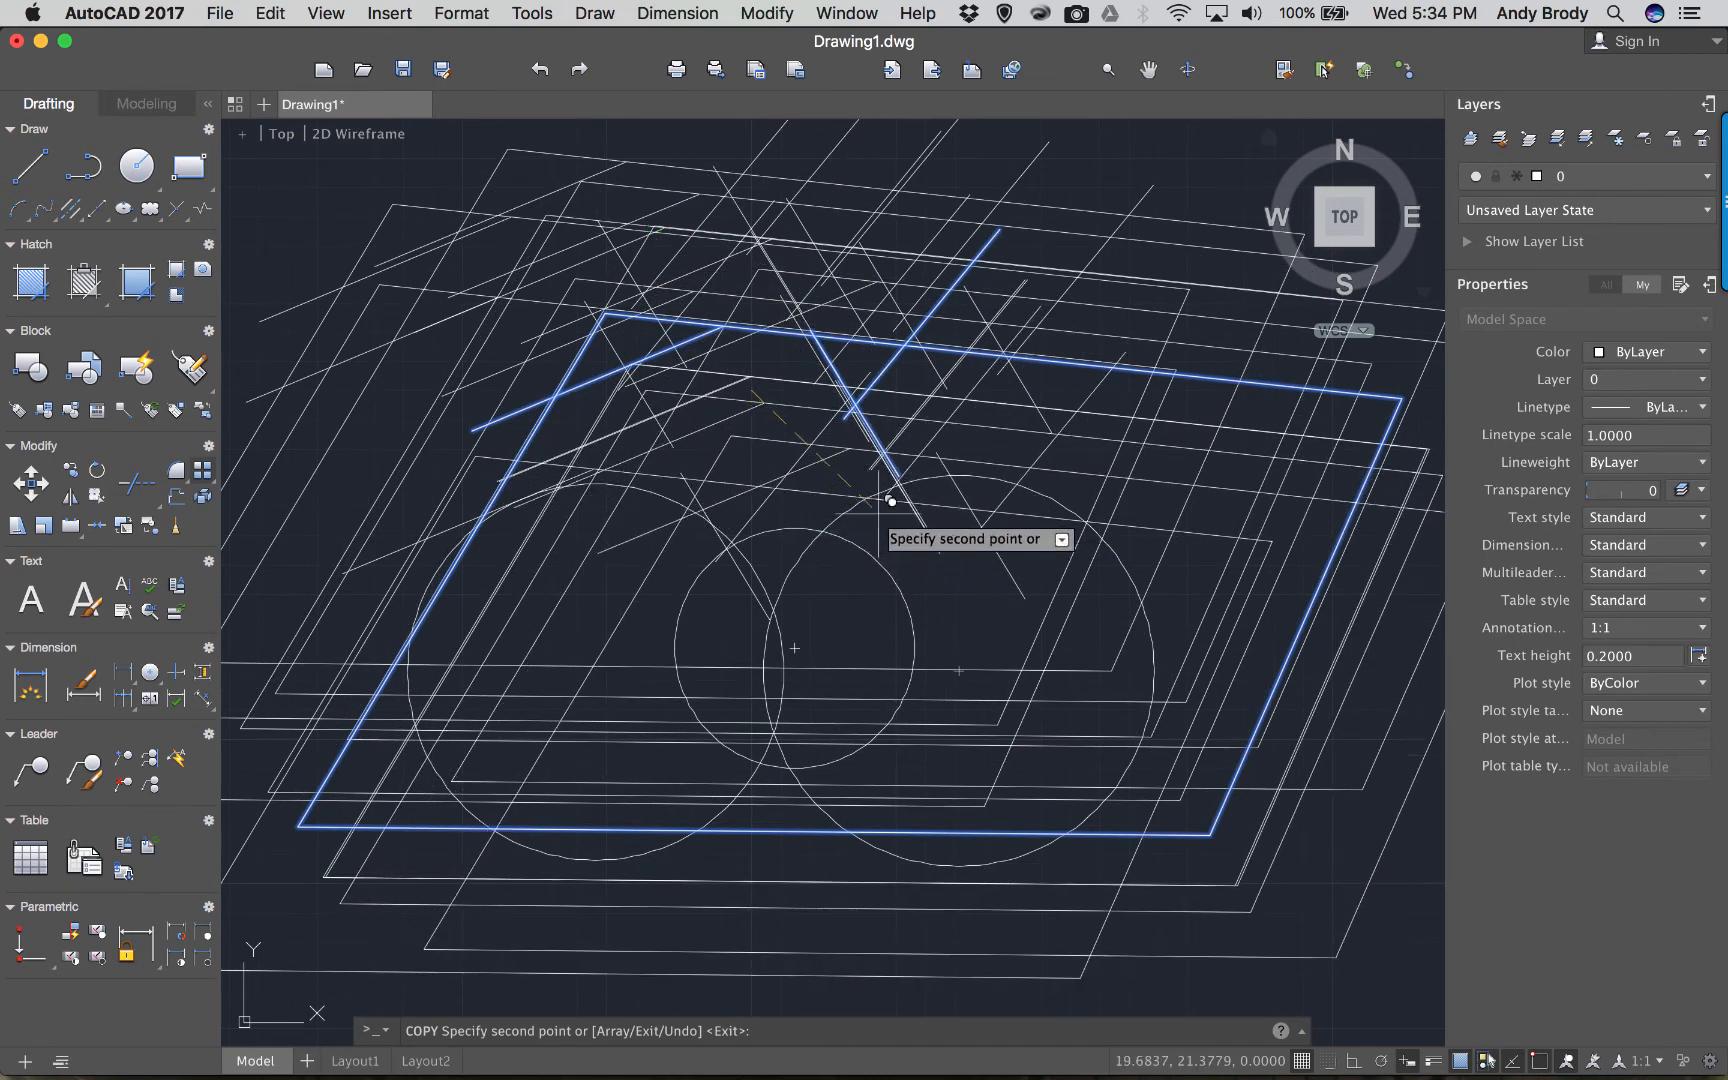
key(Return)
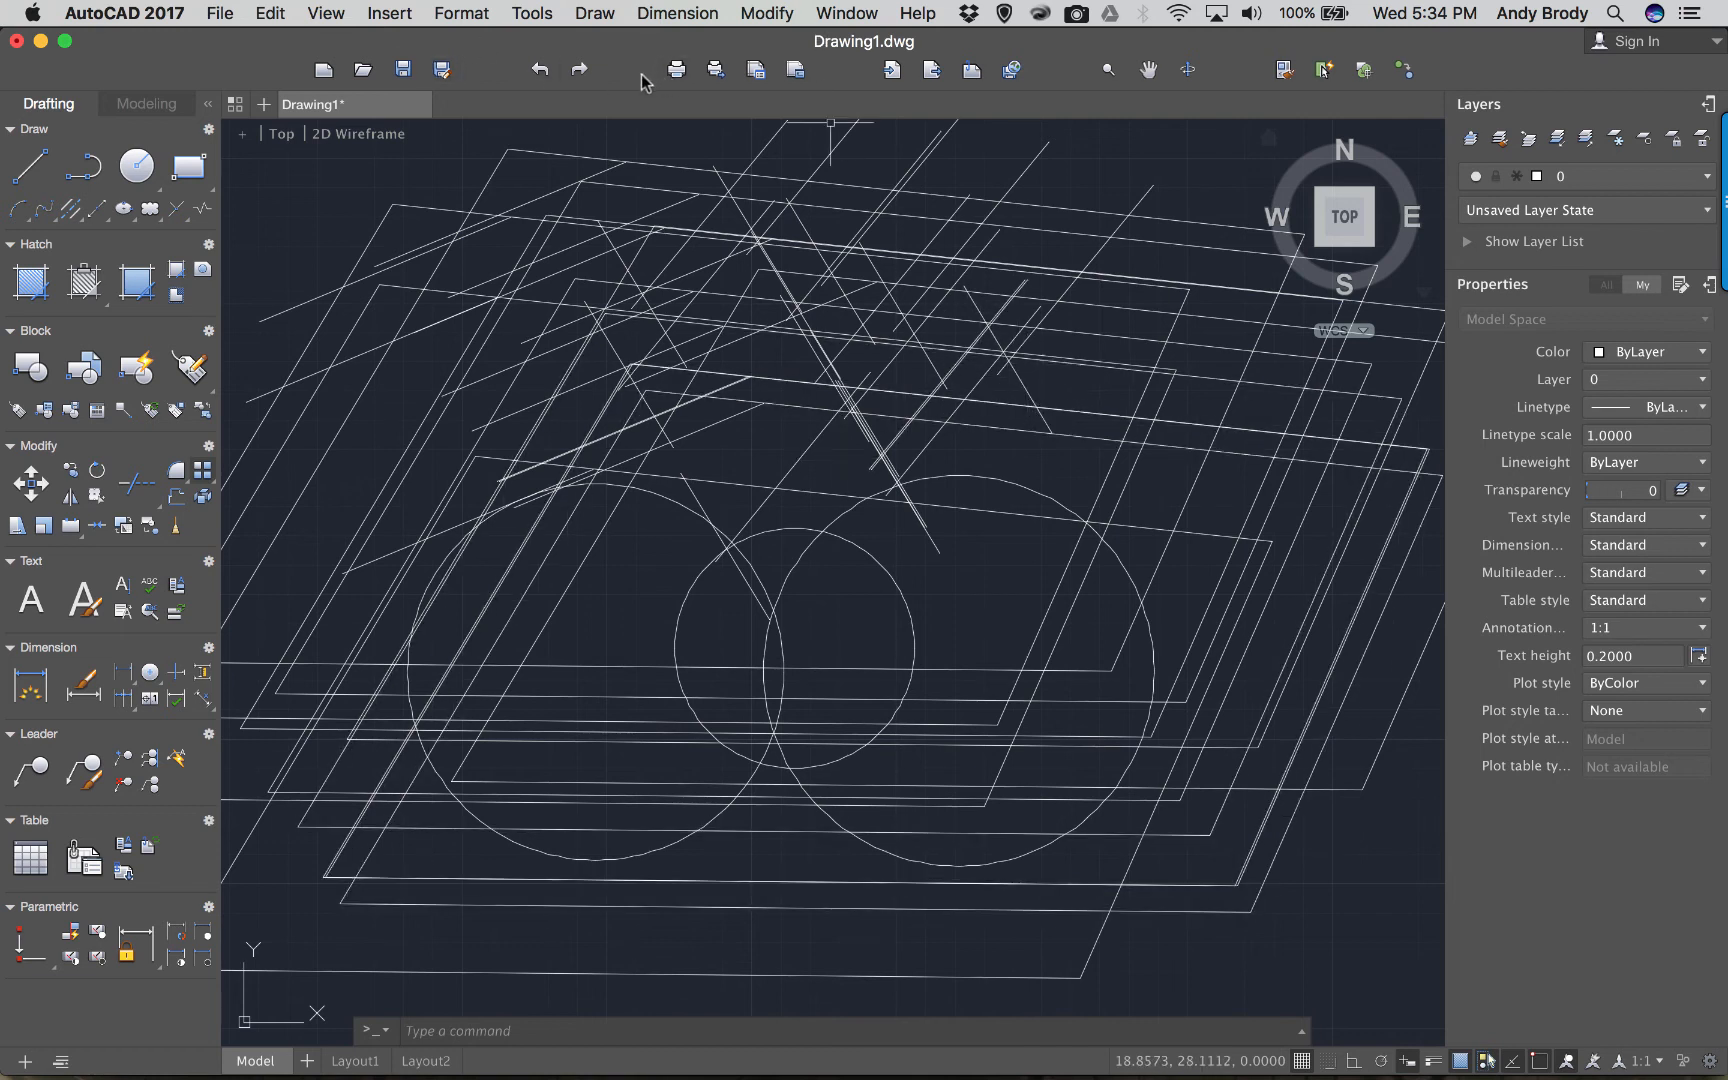
click(541, 70)
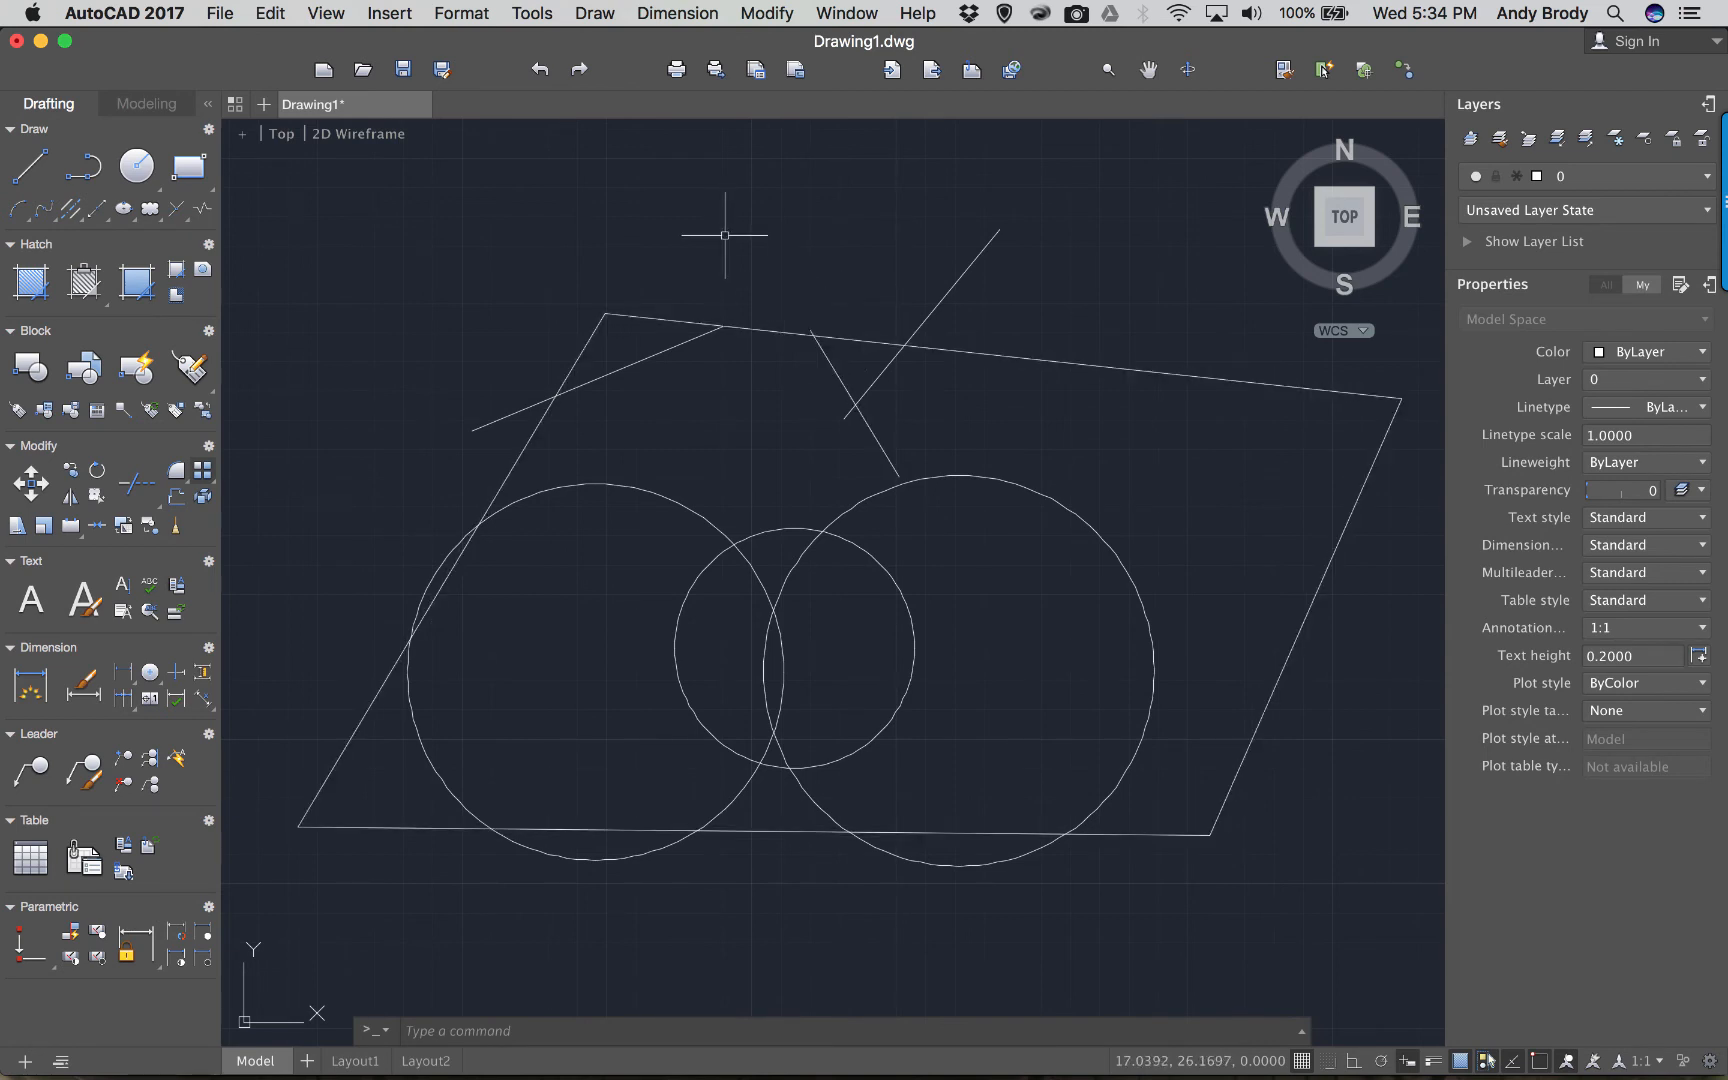
Copy the parallelogram and its left slanted line three times, each stepping further up and left.
text(copy)
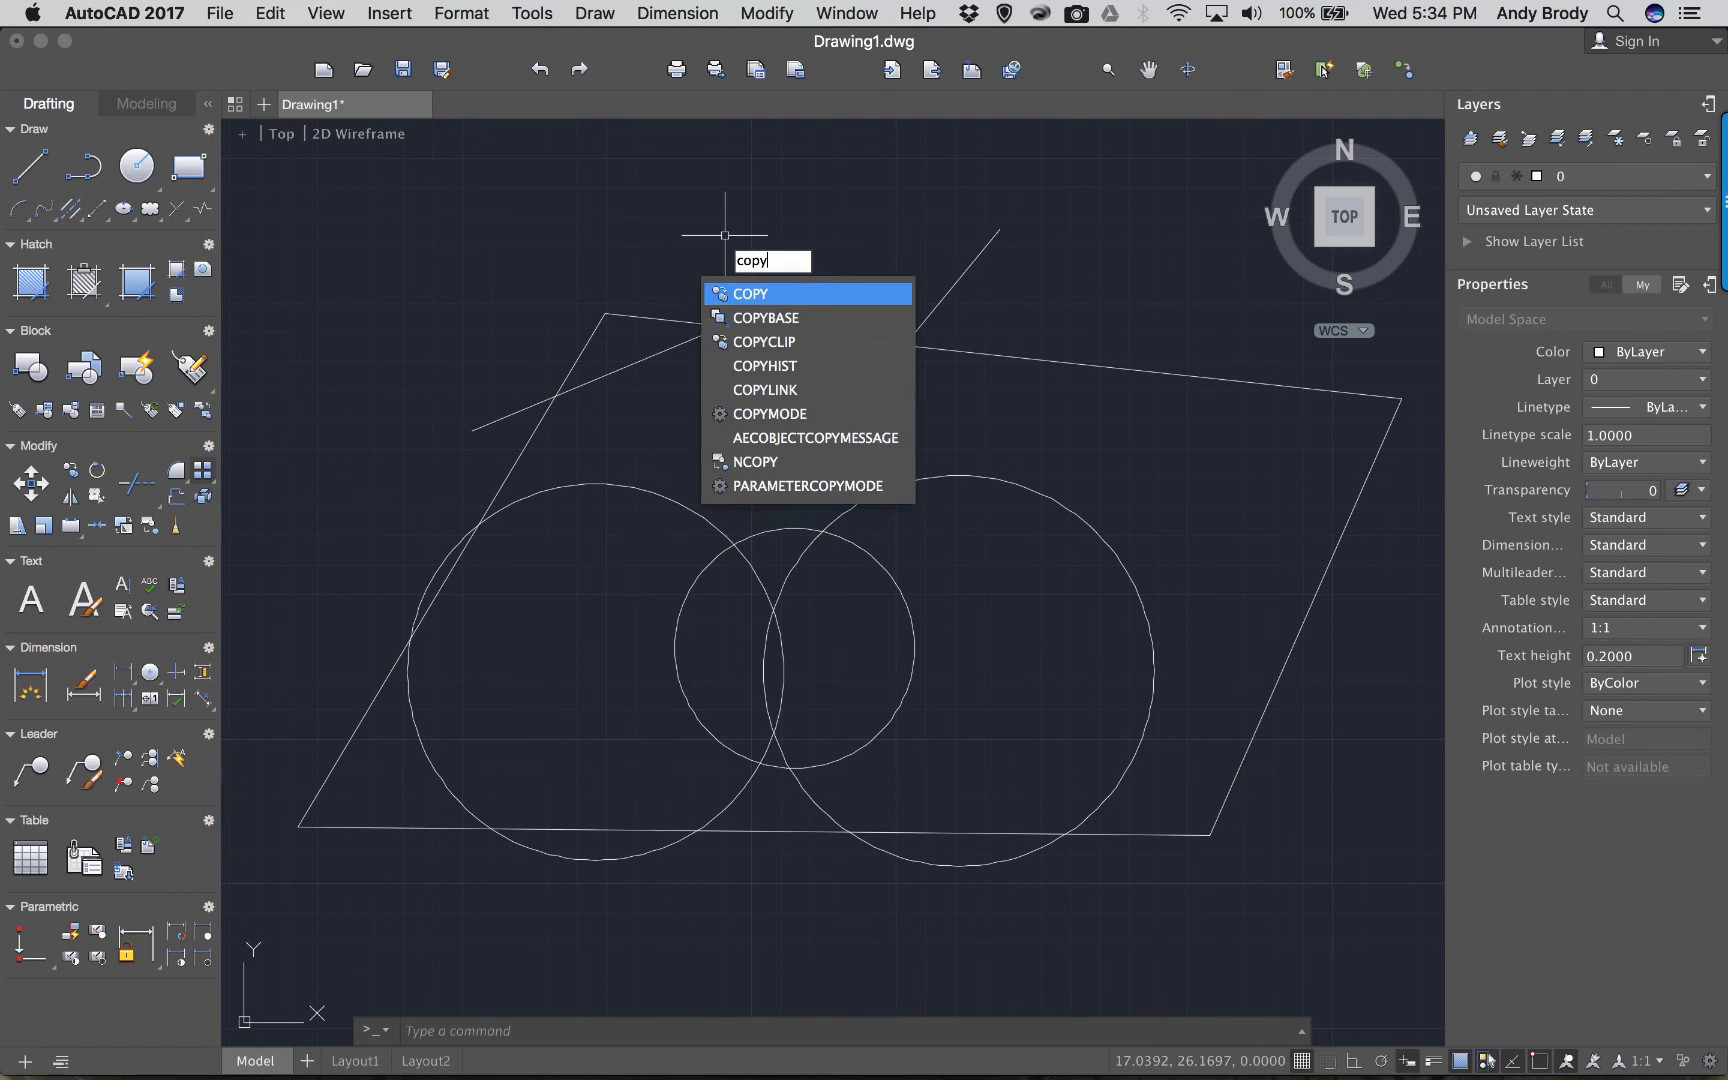
key(Return)
click(747, 287)
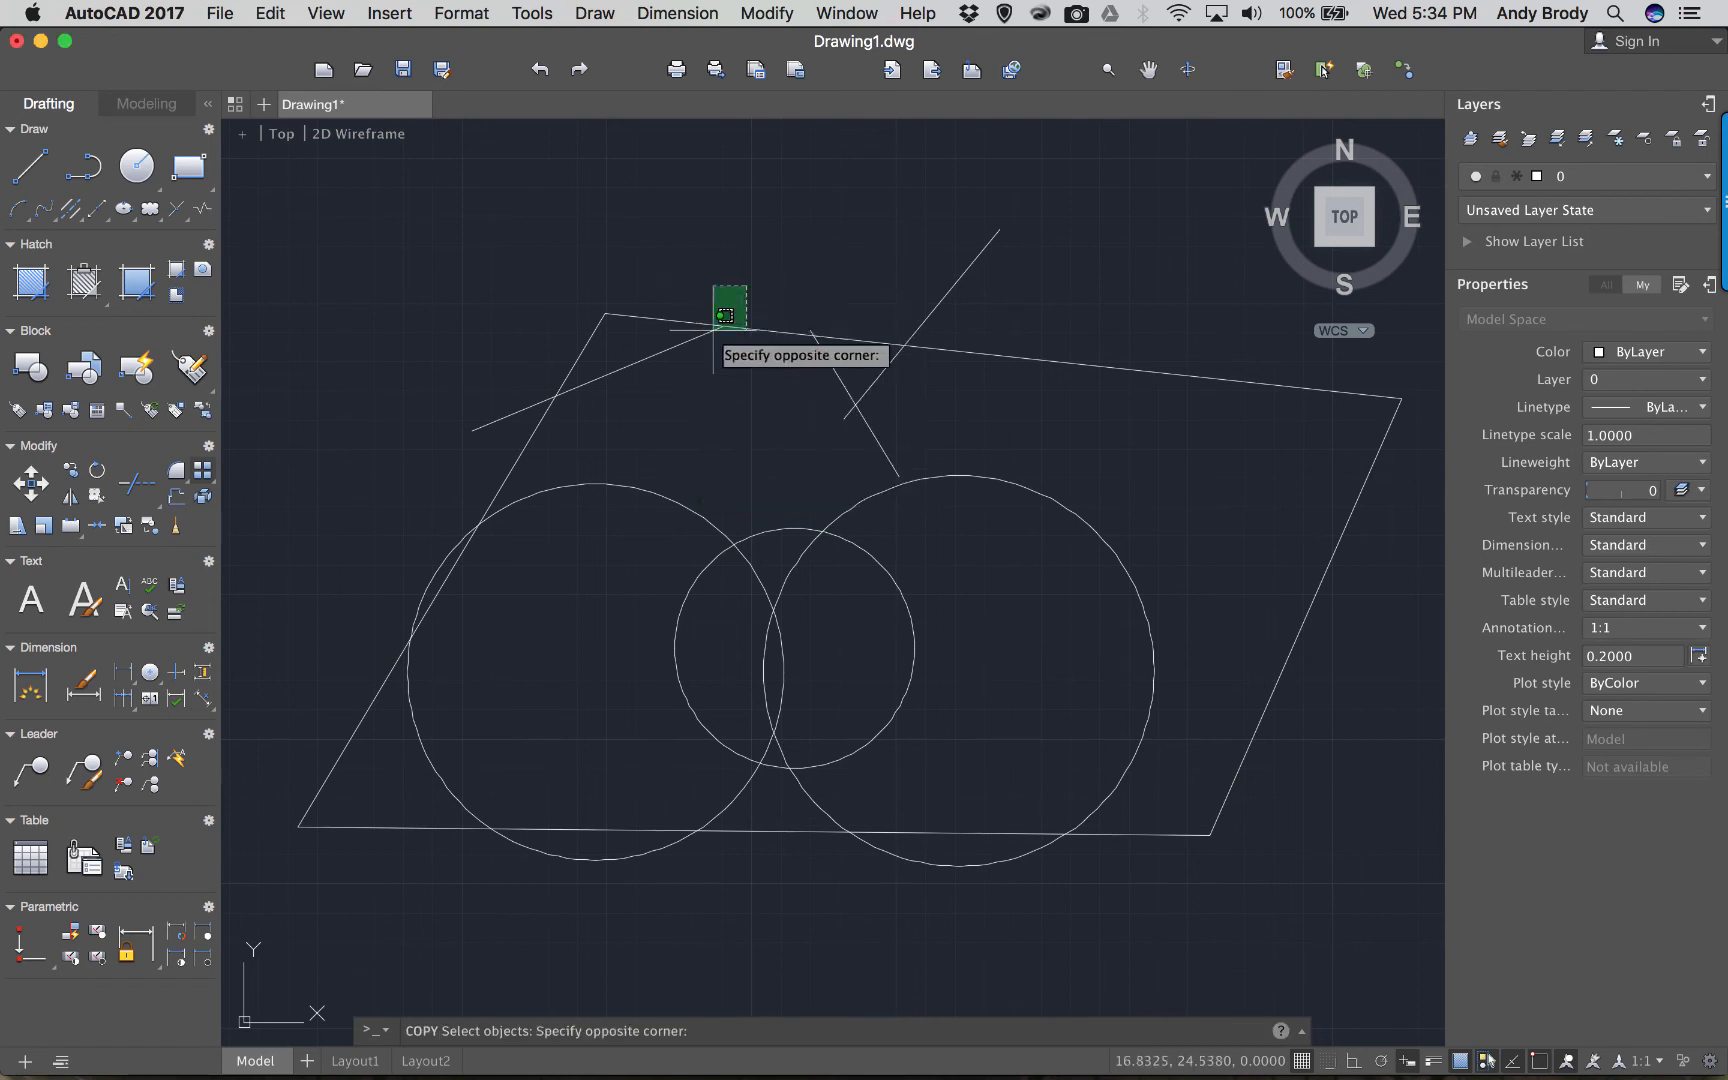
click(673, 363)
key(Return)
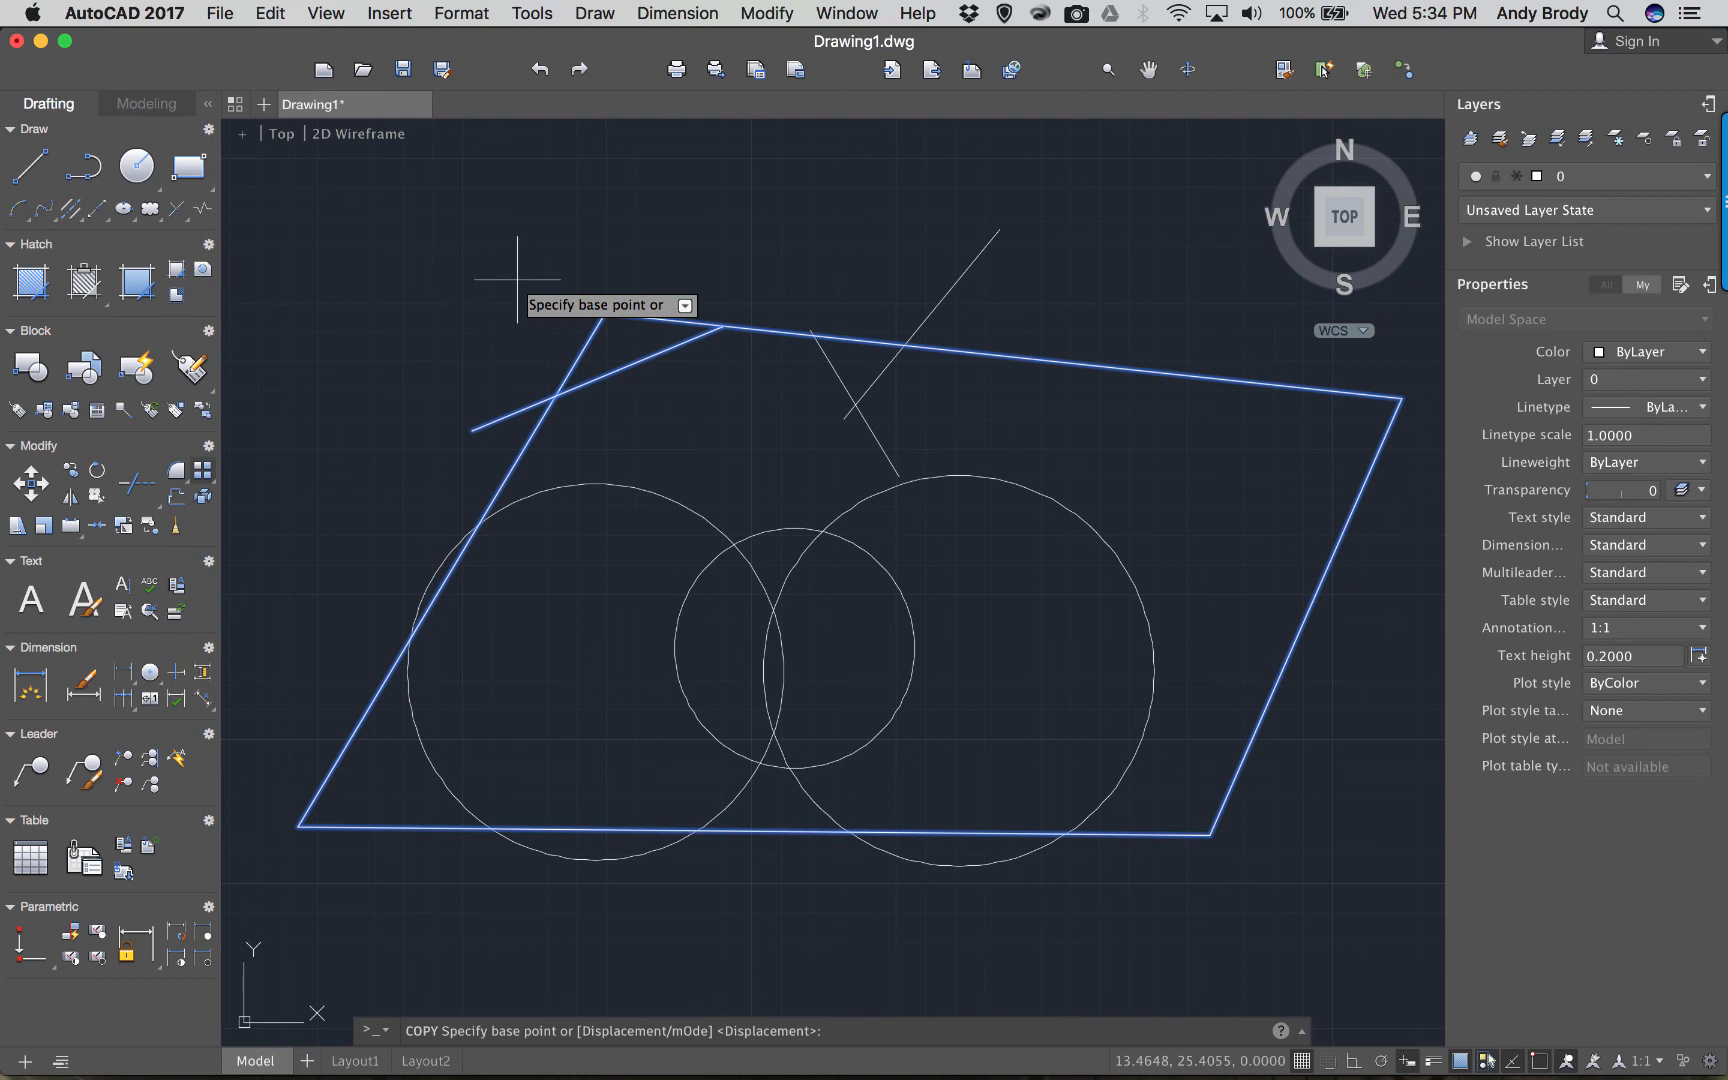
click(557, 318)
click(529, 291)
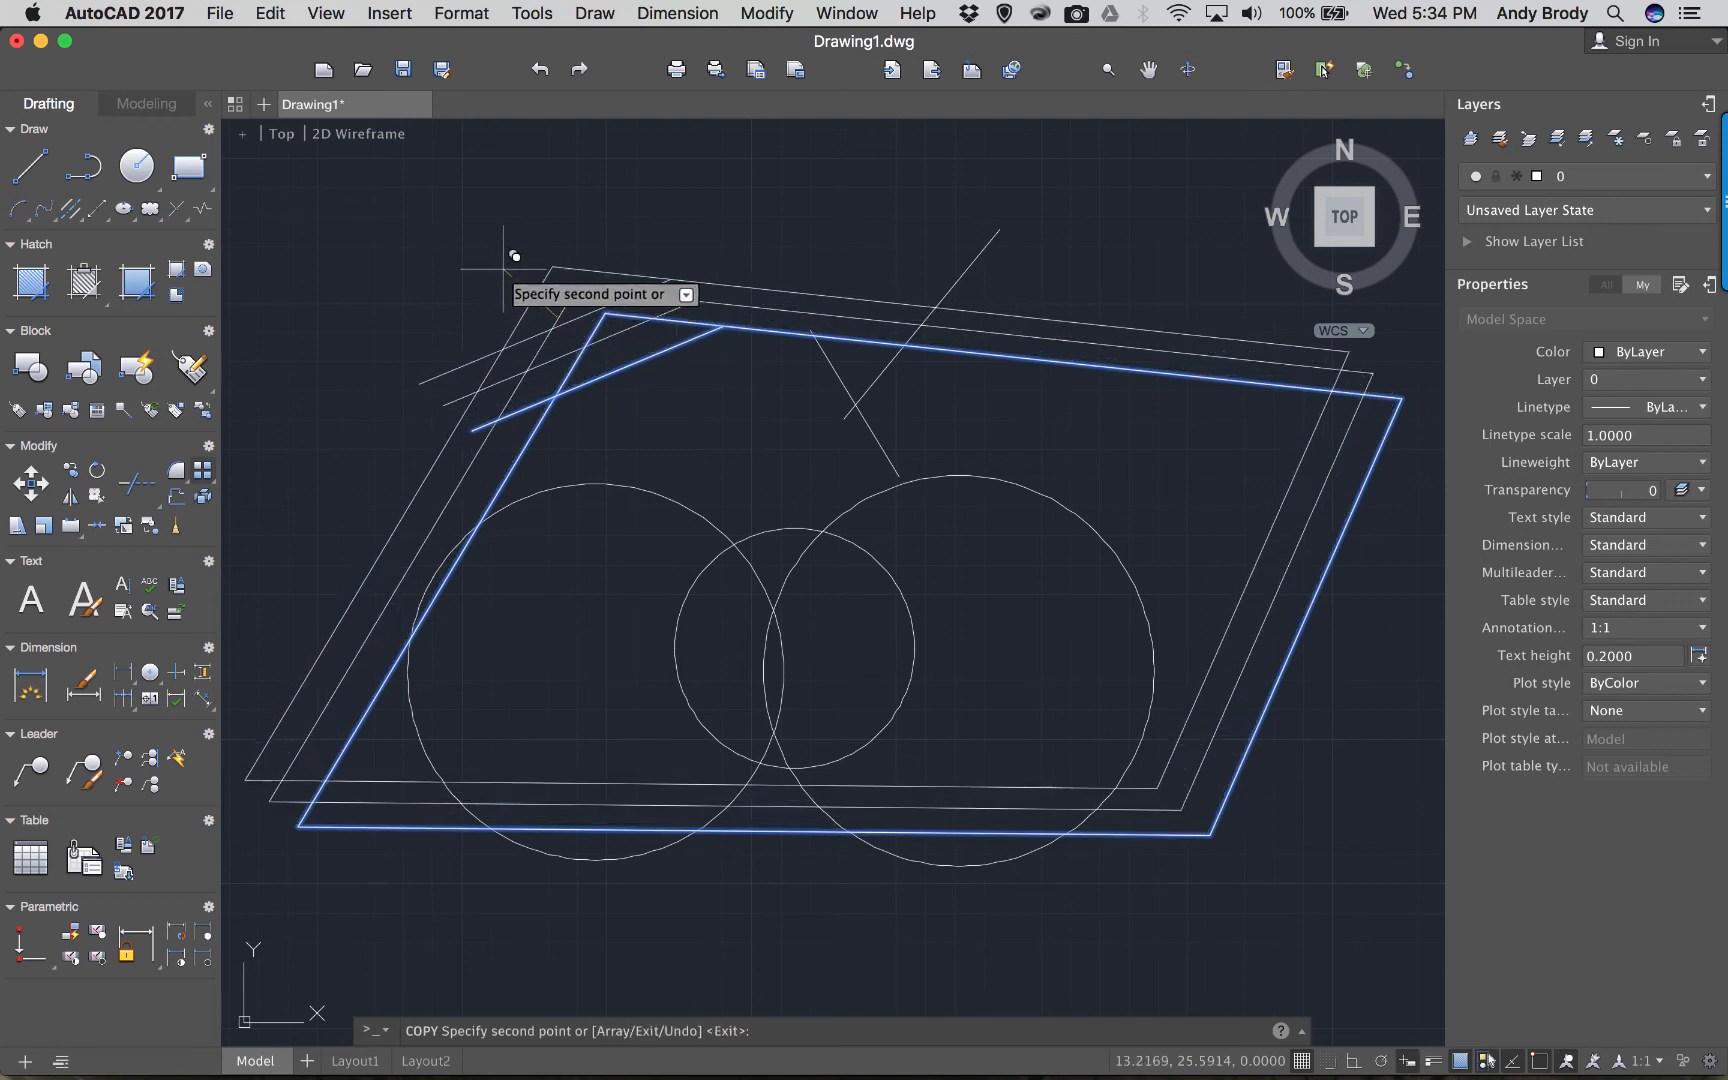
click(516, 254)
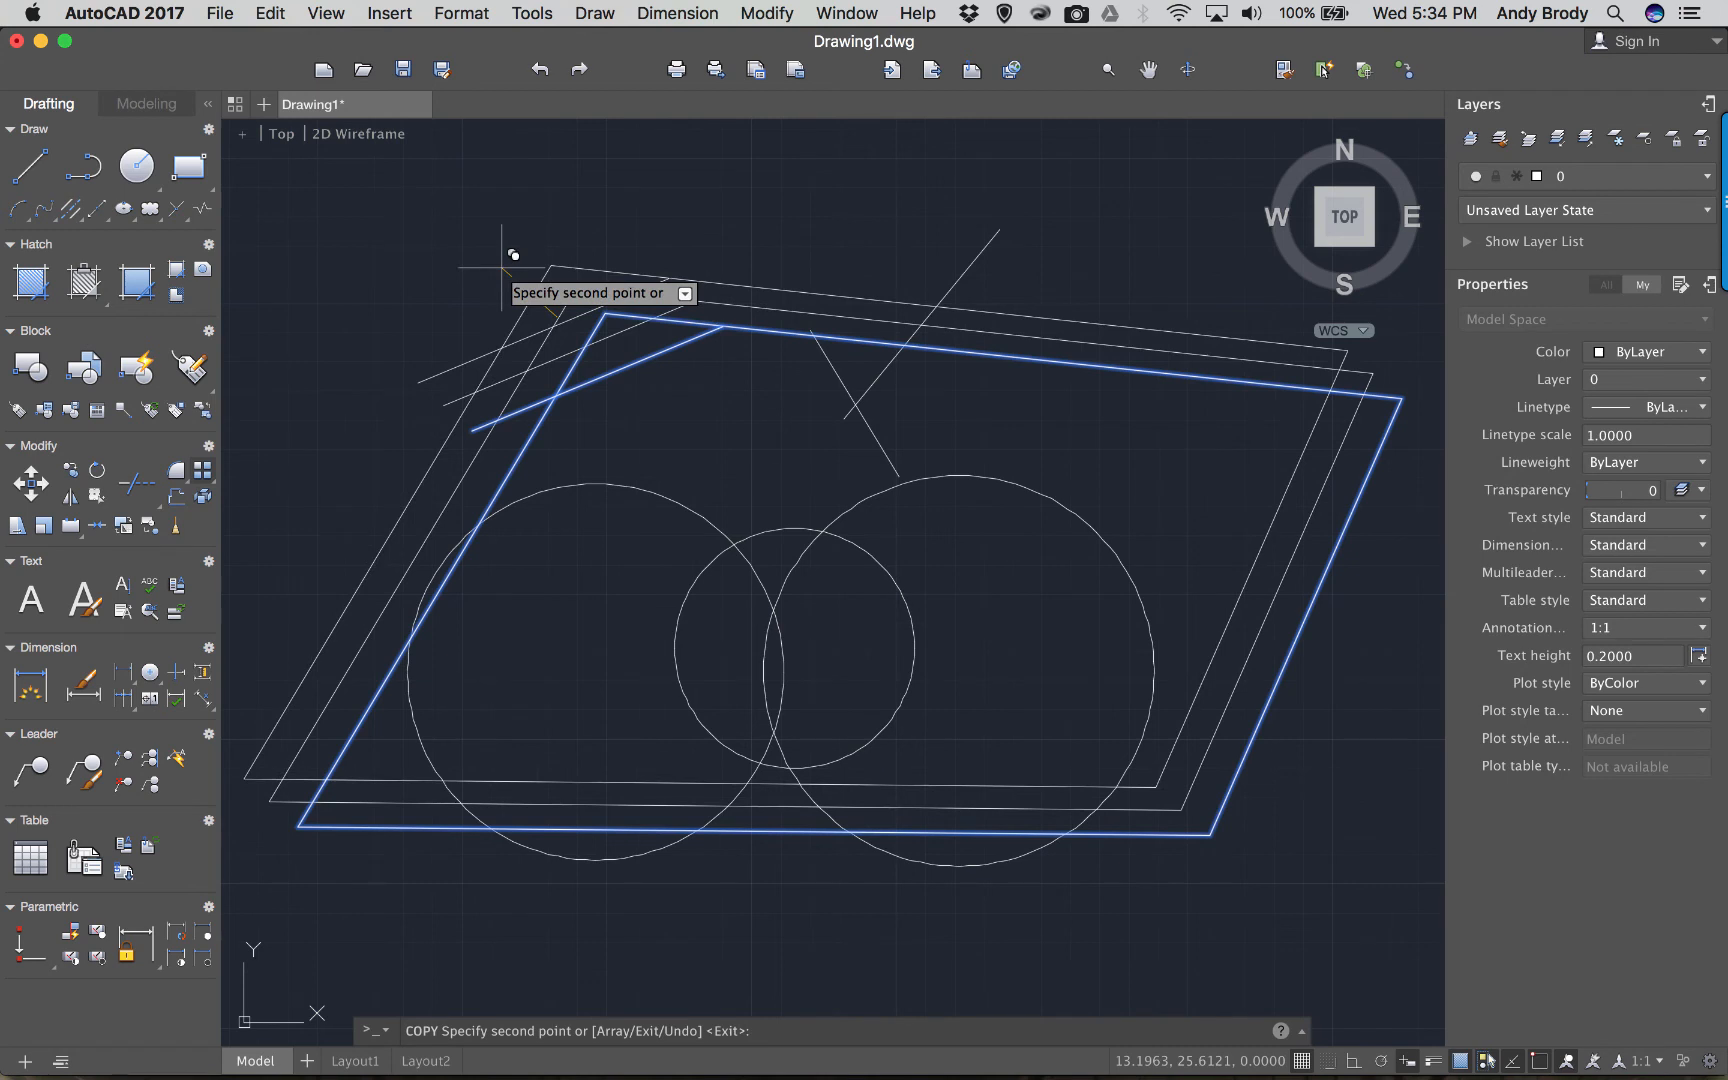
click(442, 222)
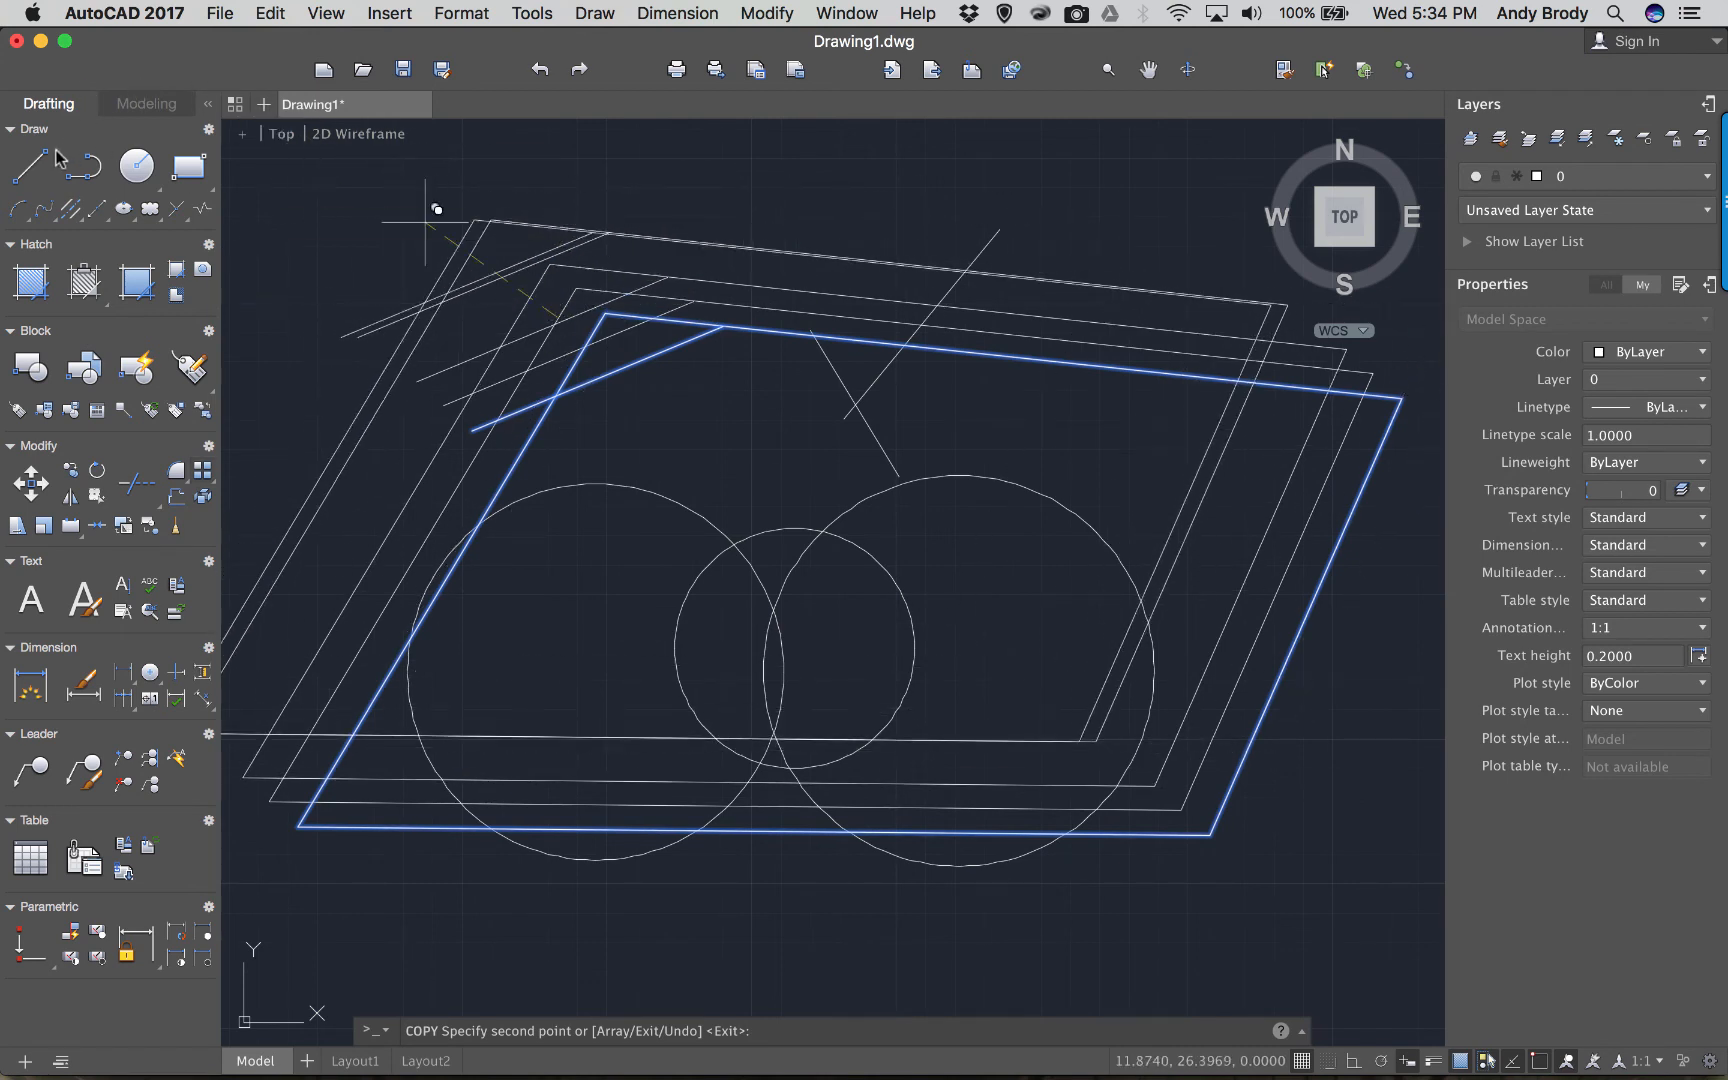
key(Escape)
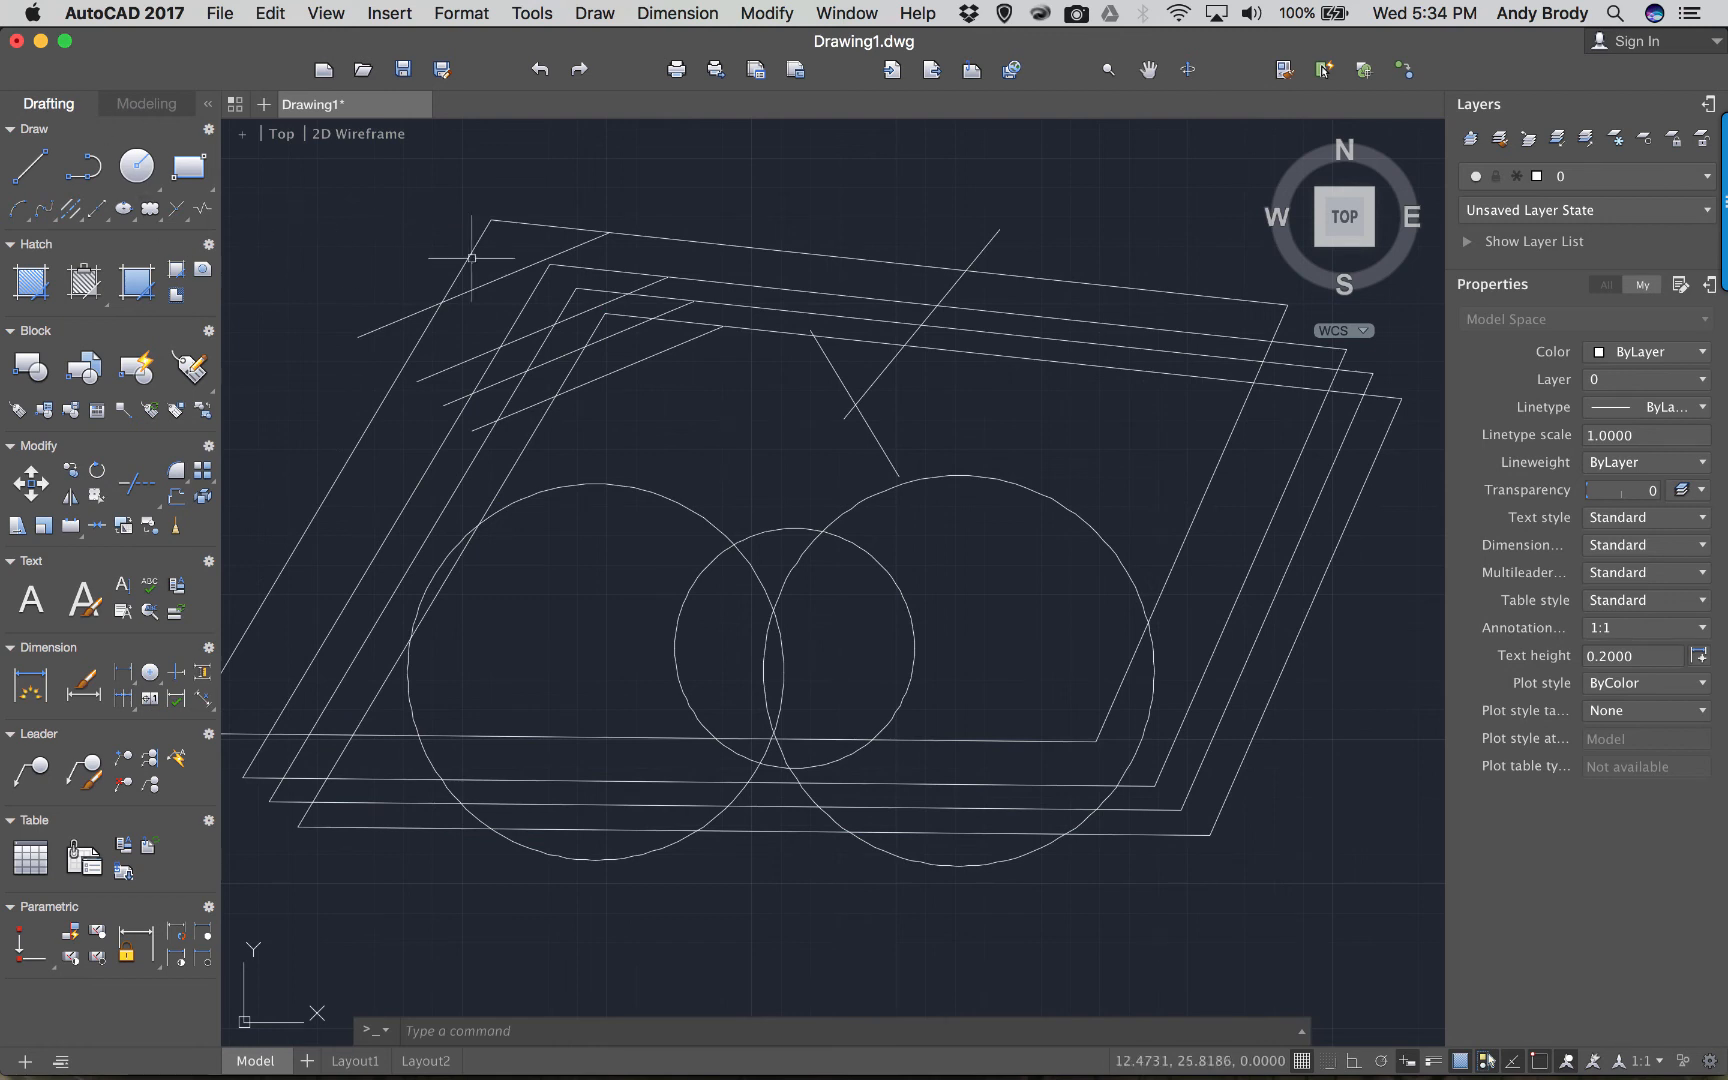
middle_drag(660, 342, 697, 354)
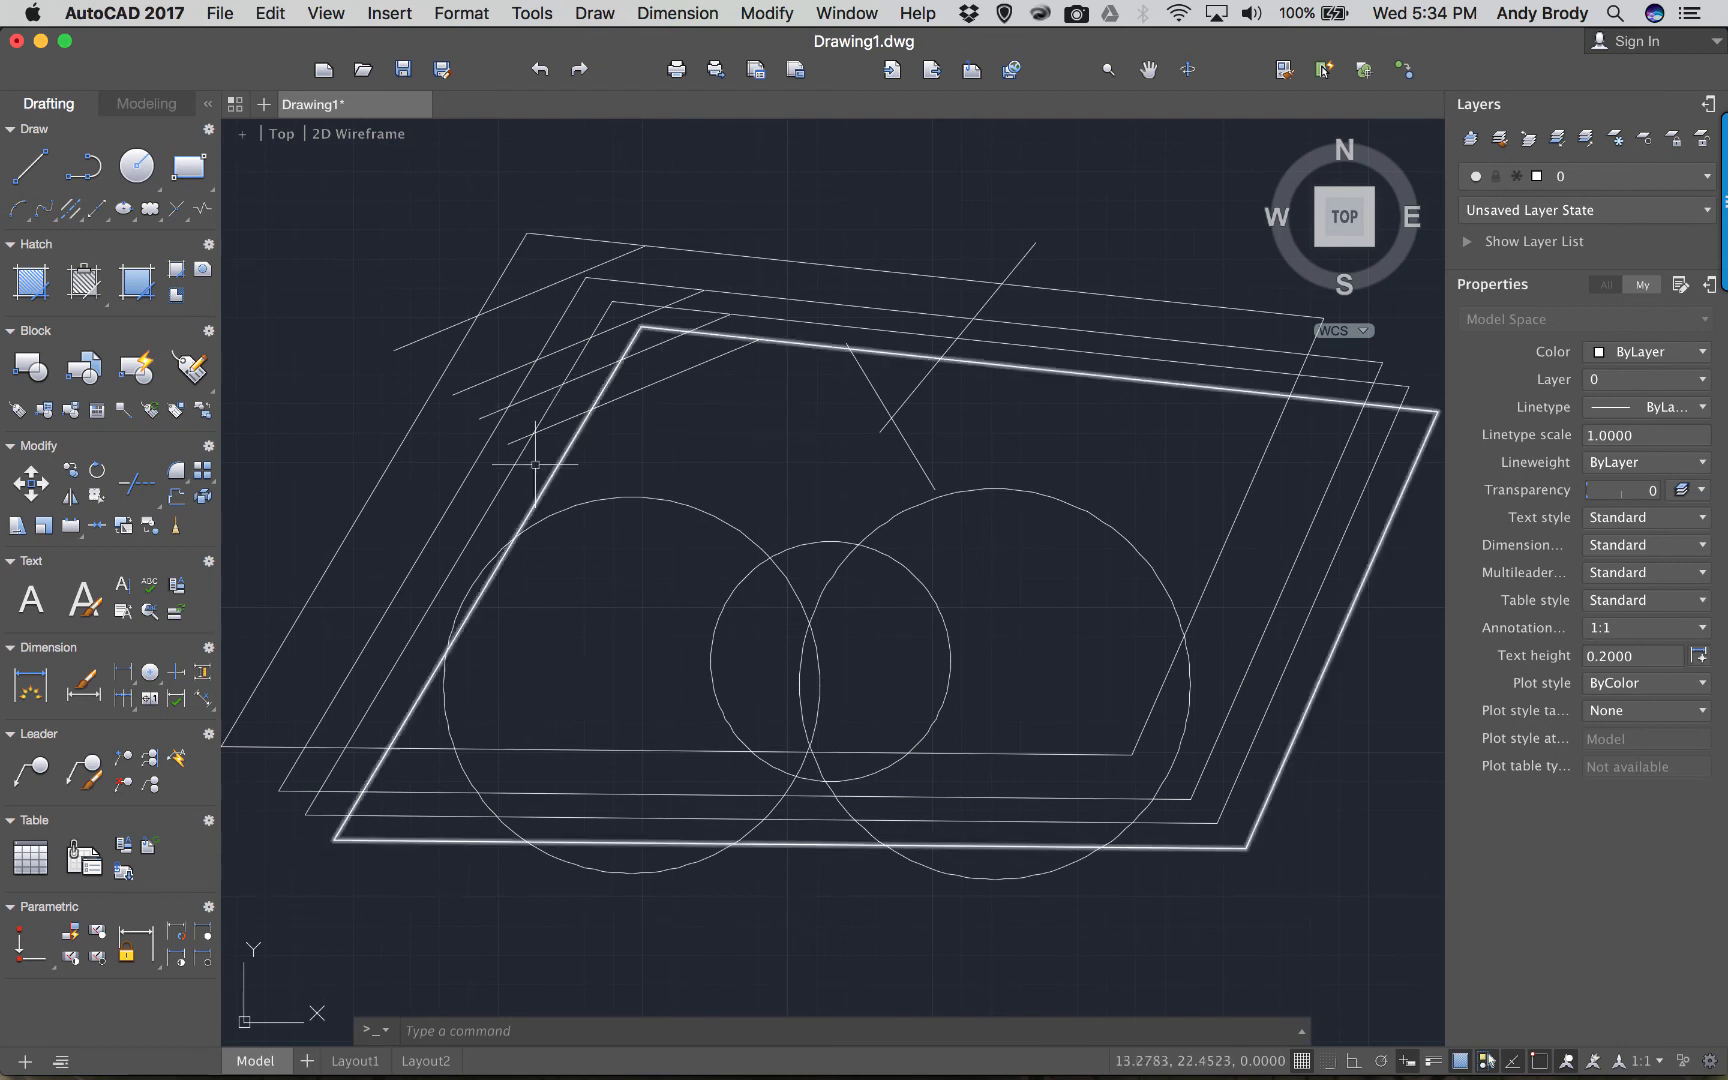
Zoom in and start EXTEND with the outer parallelogram as the boundary edge.
scroll(741, 364, up, 3)
scroll(761, 398, down, 3)
middle_drag(761, 398, 738, 382)
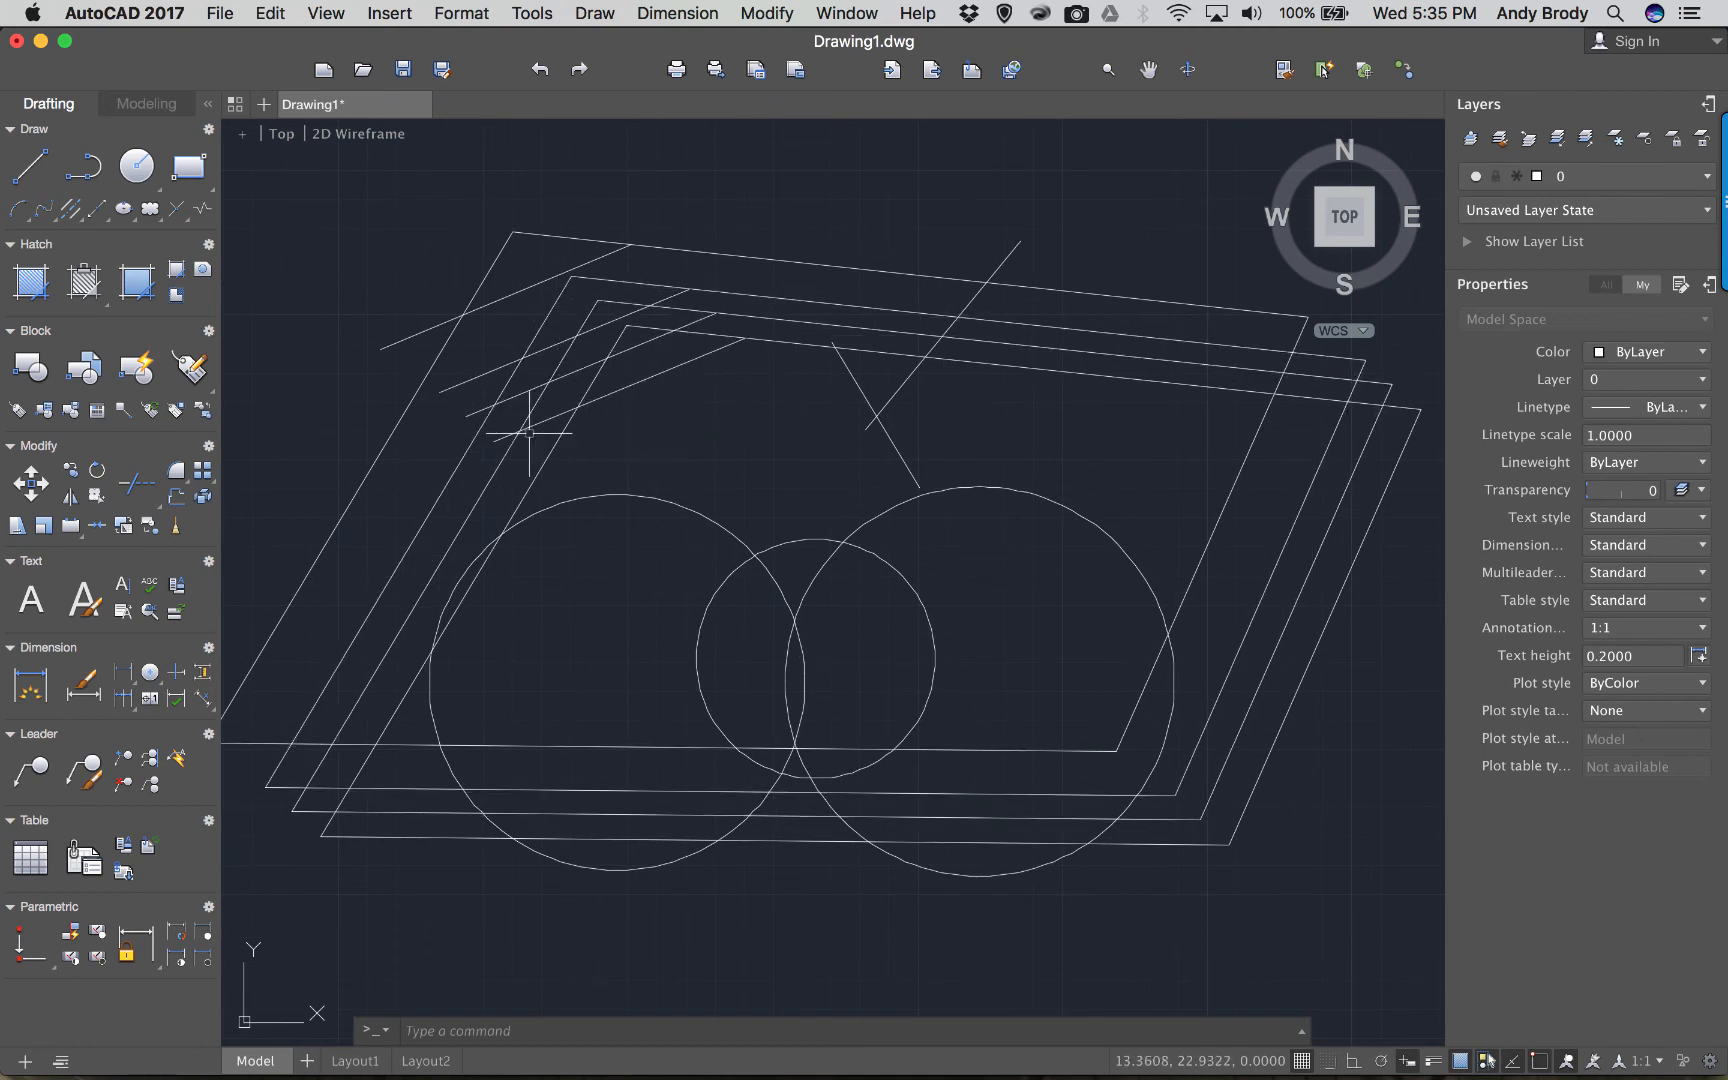
scroll(425, 395, up, 3)
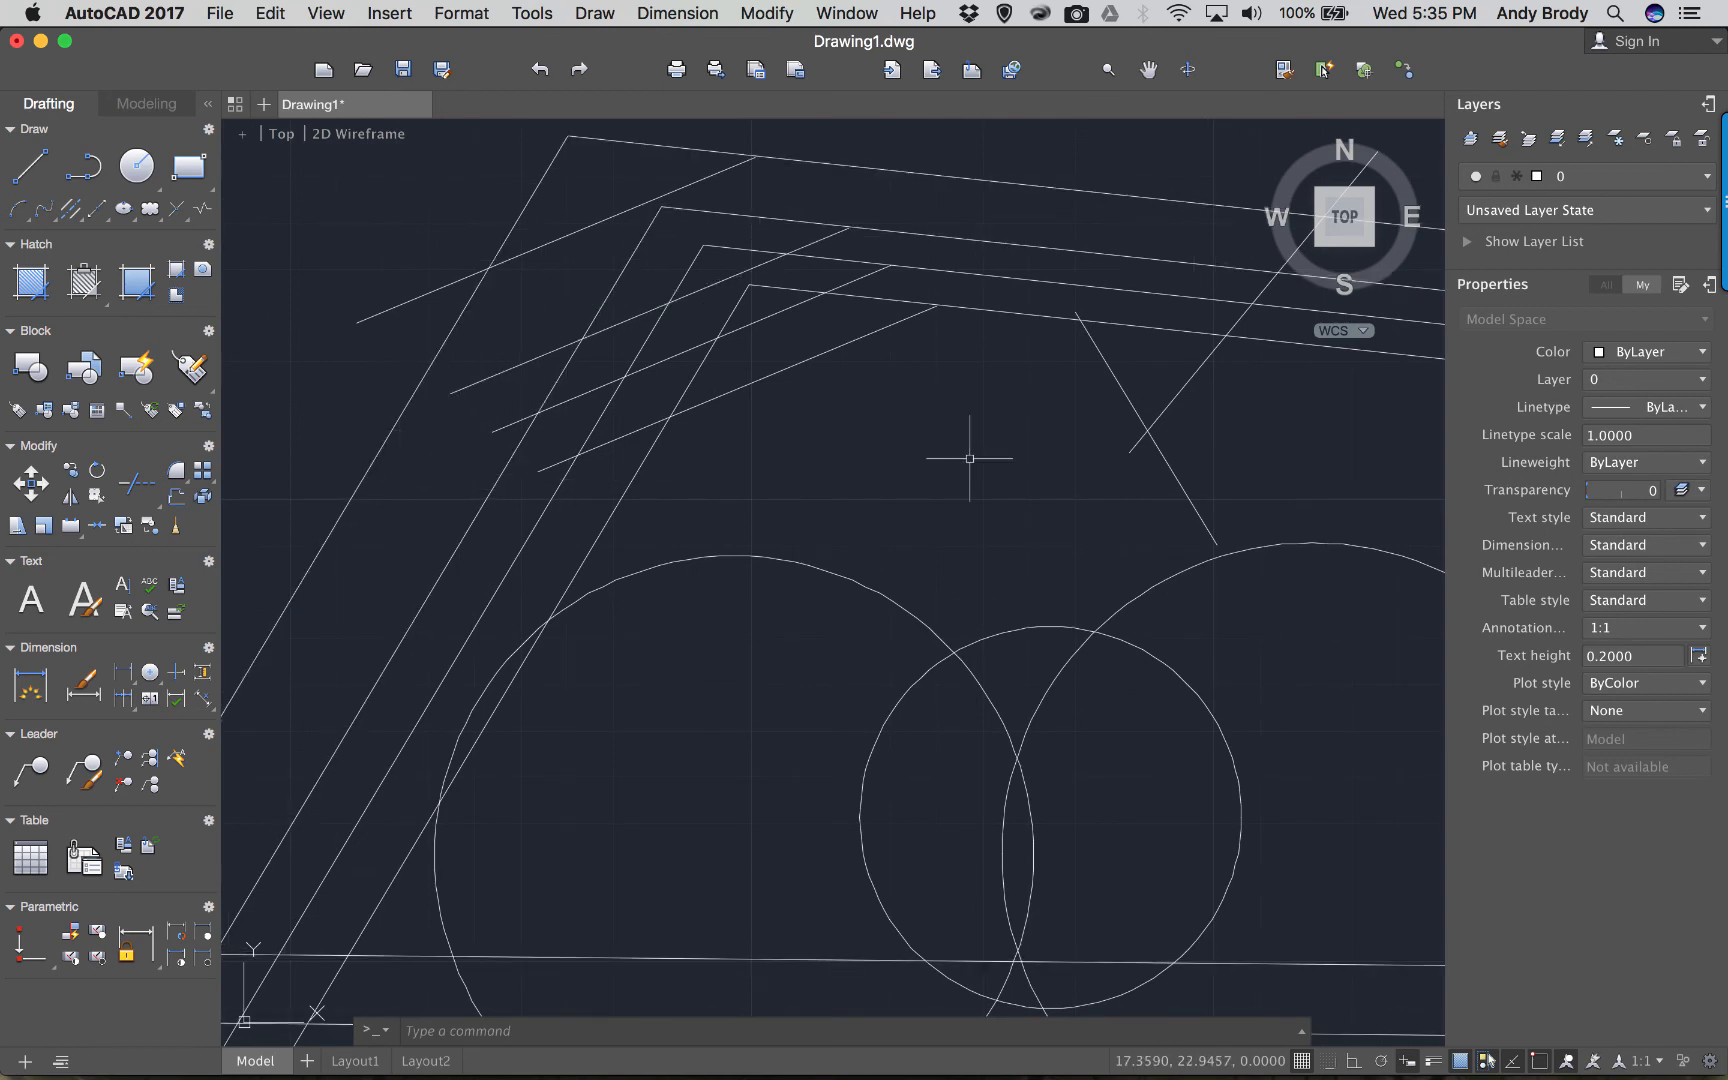
text(exten)
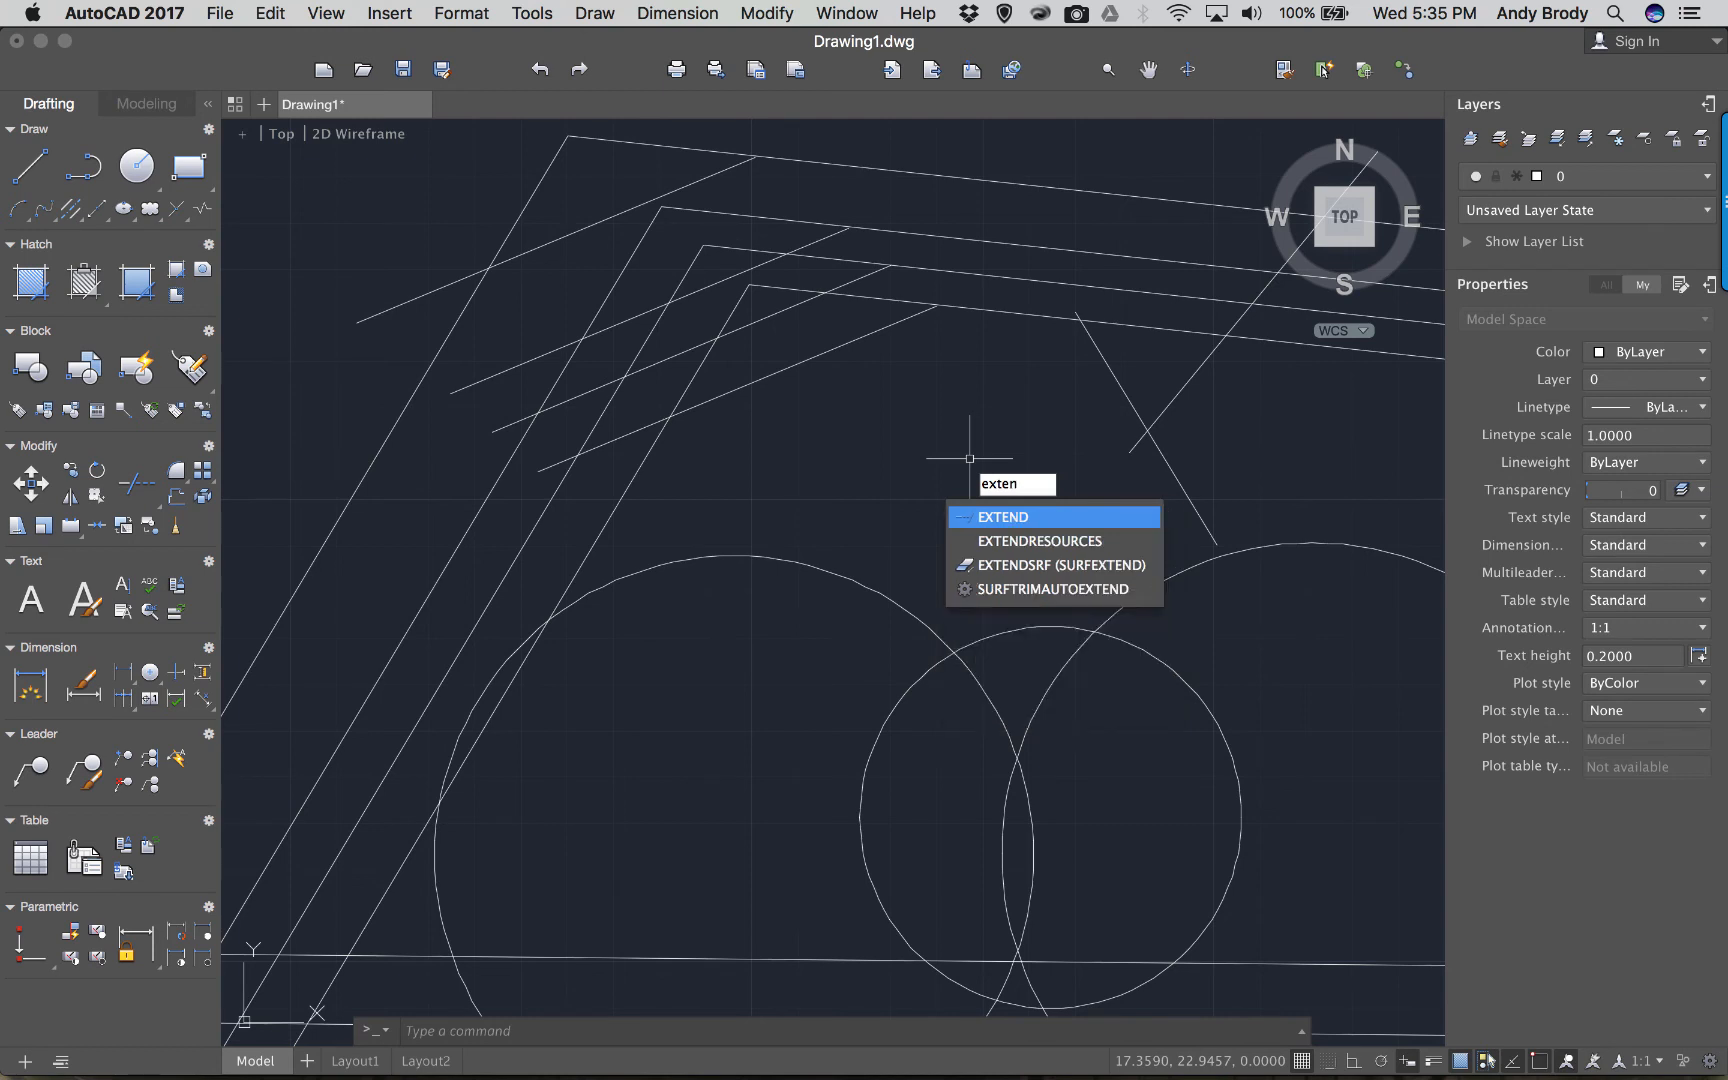
click(1005, 518)
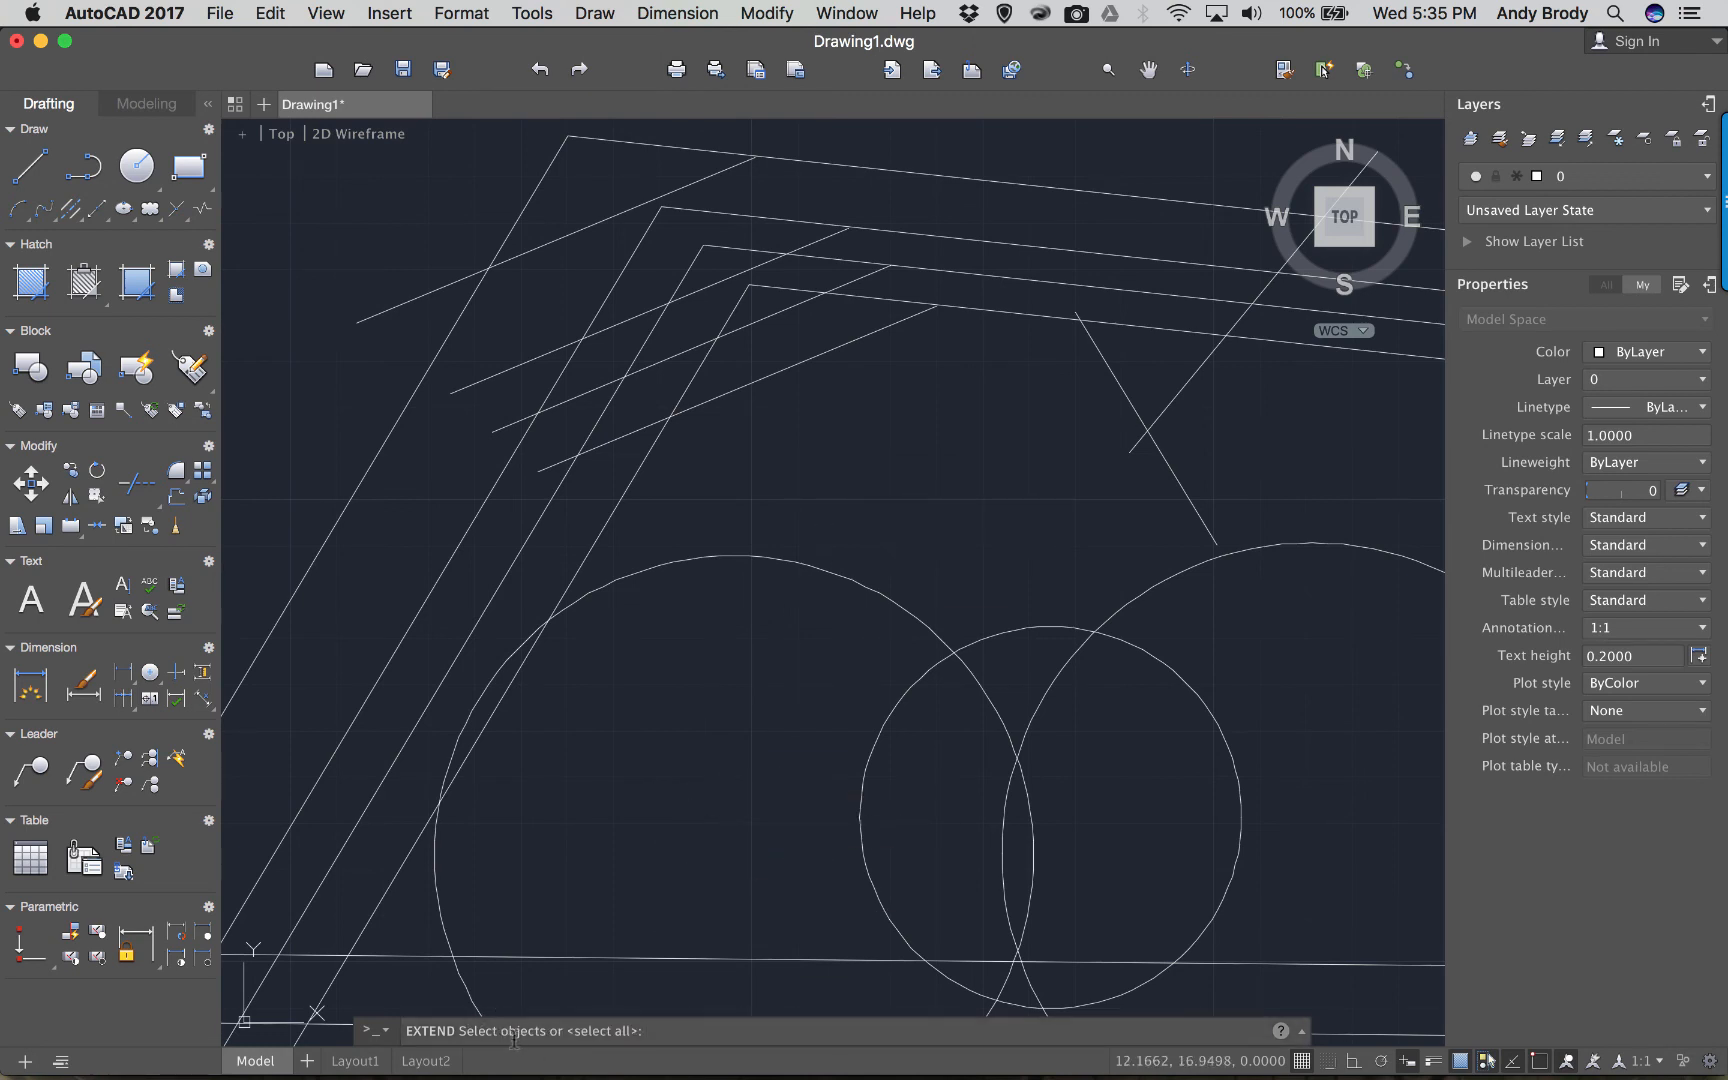
click(366, 471)
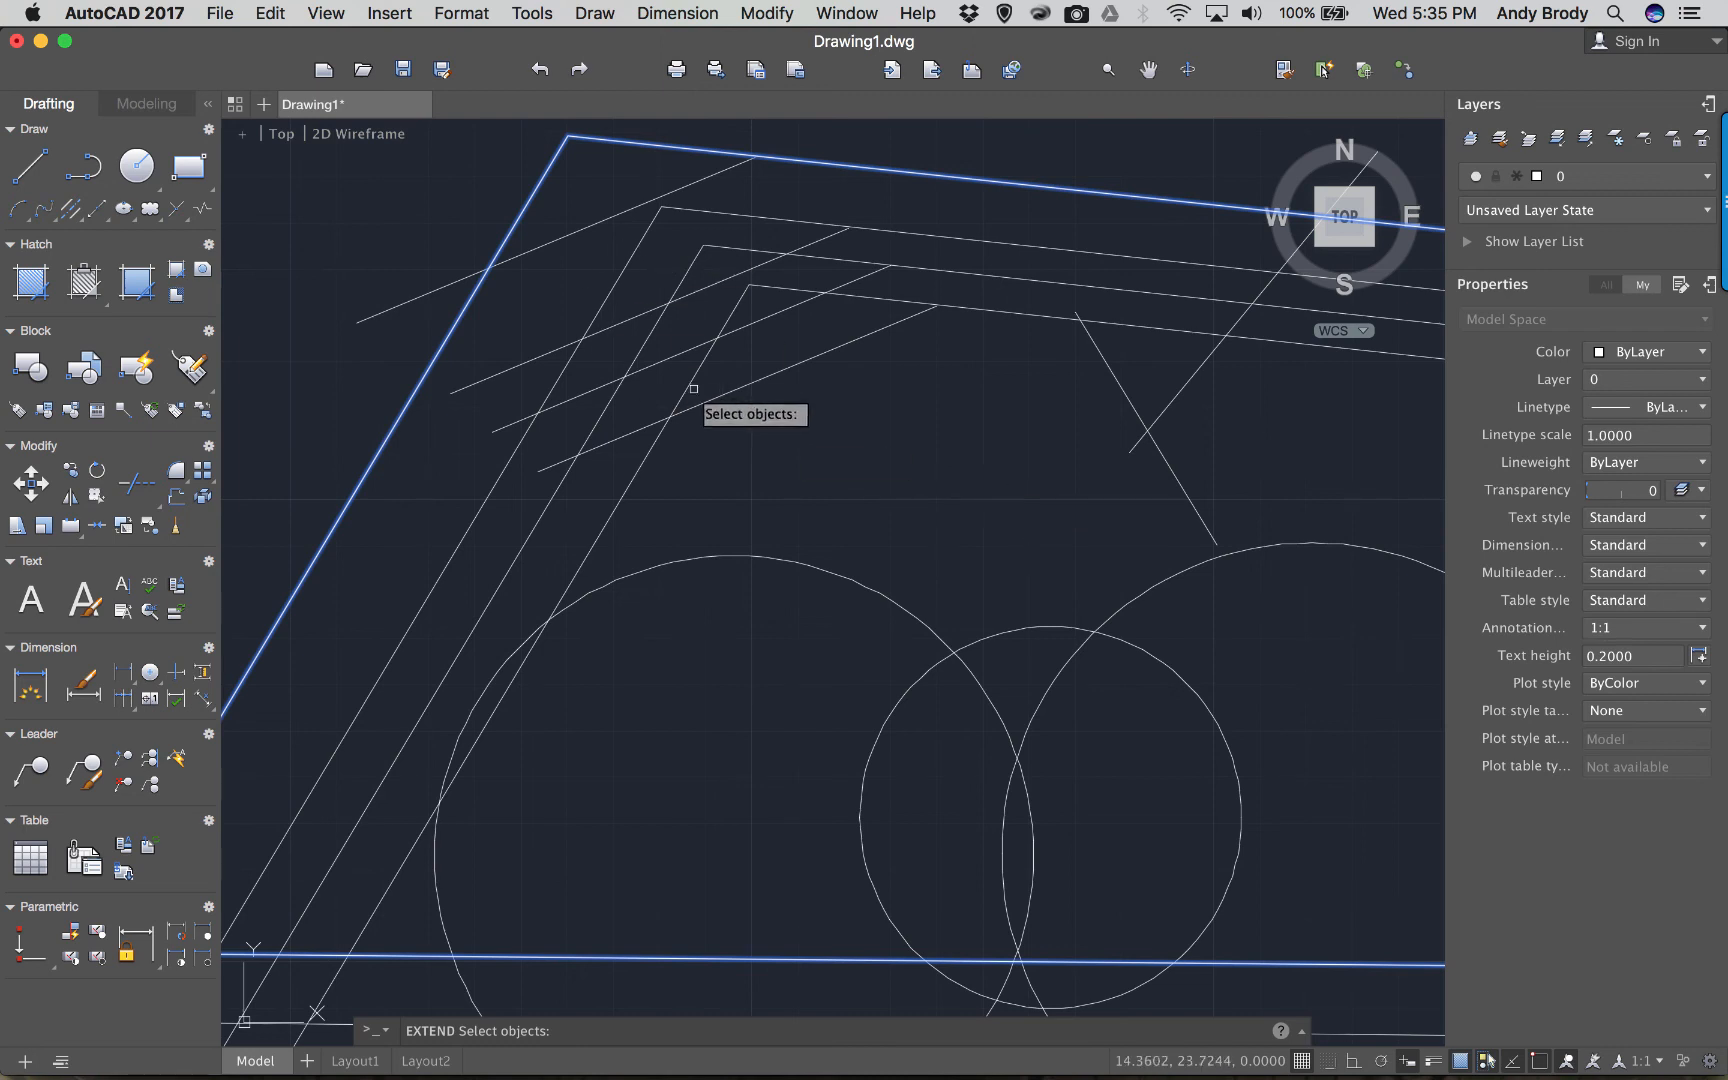
scroll(692, 388, down, 3)
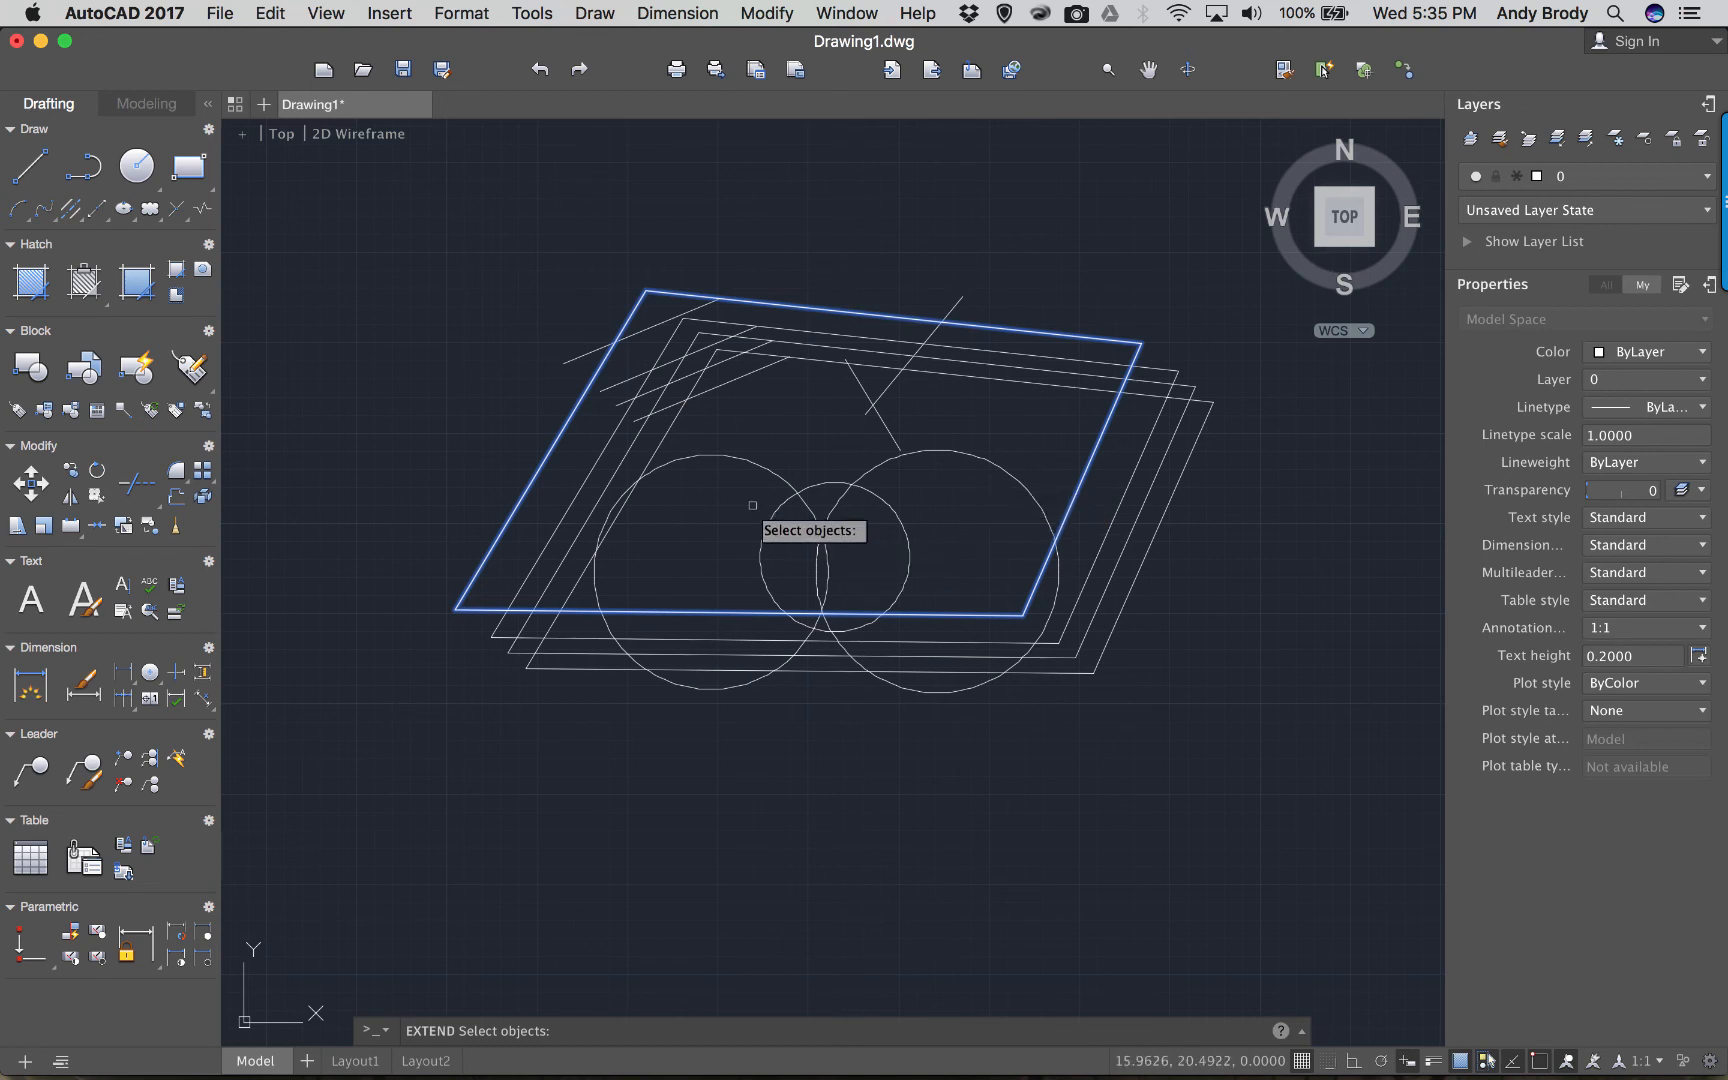
scroll(684, 342, up, 2)
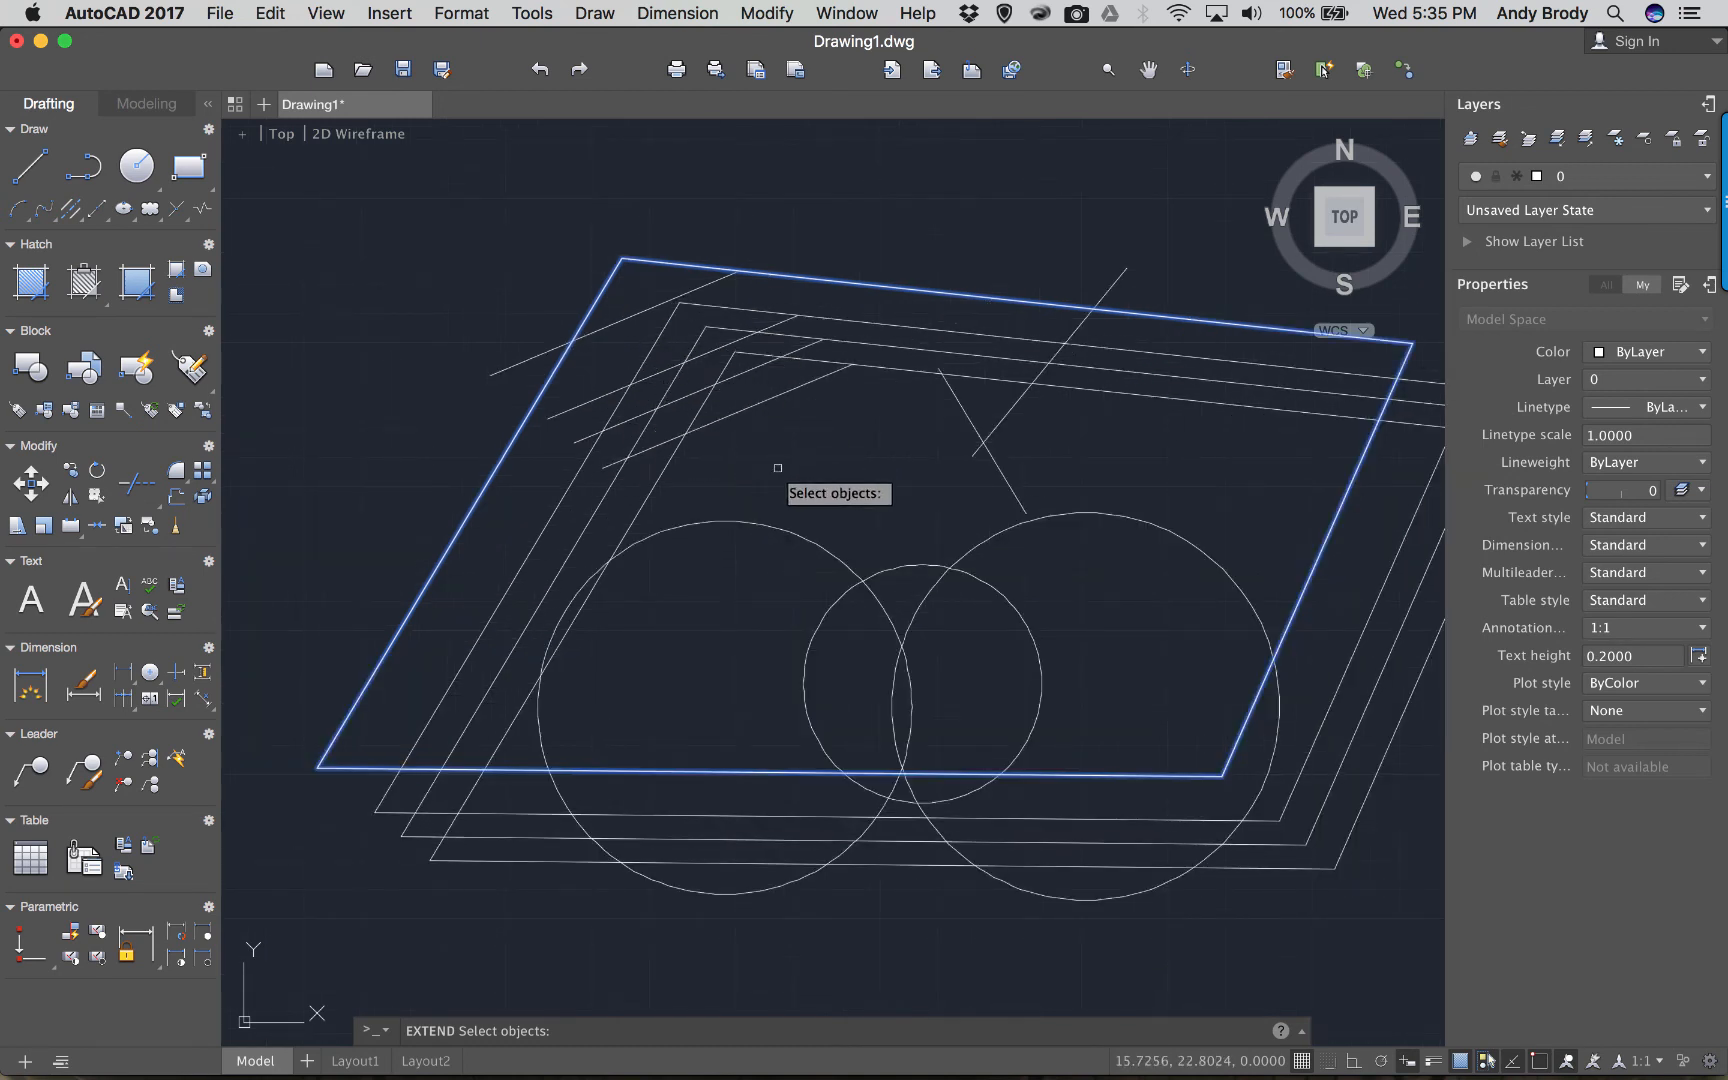
key(Return)
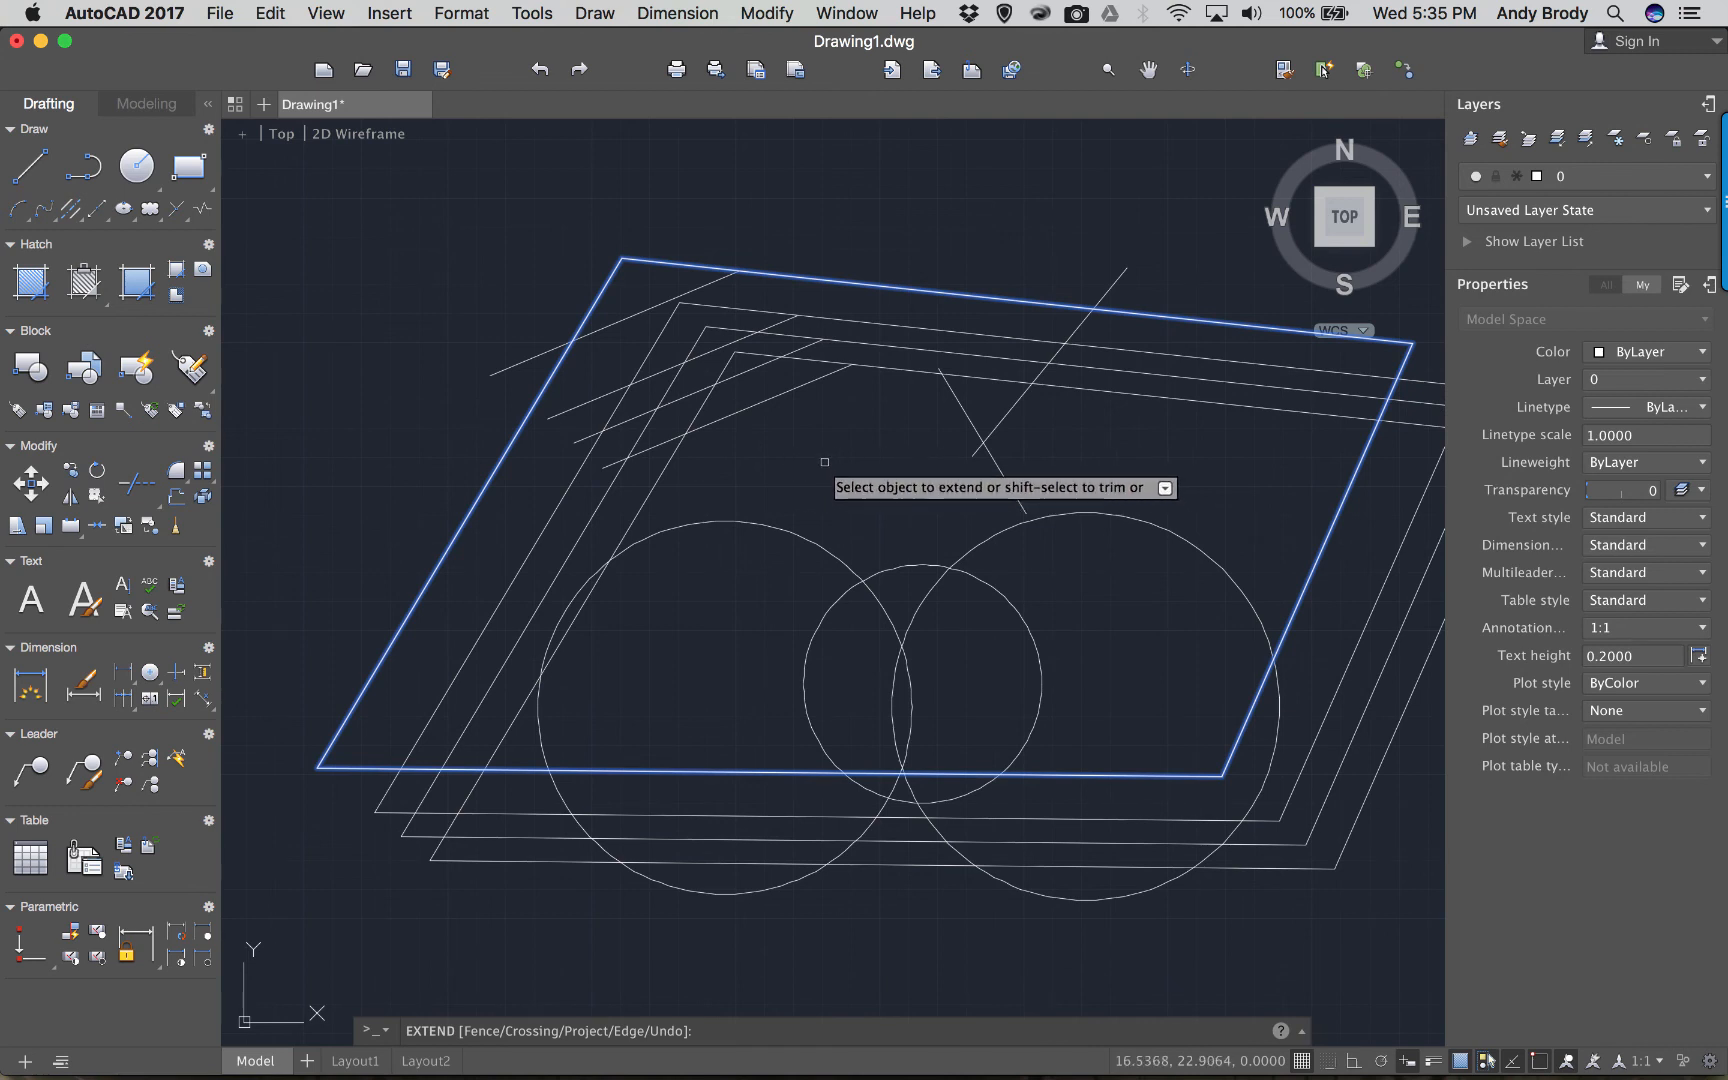
Extend the short offset lines inside the outline up to the outer parallelogram's top edge.
click(601, 375)
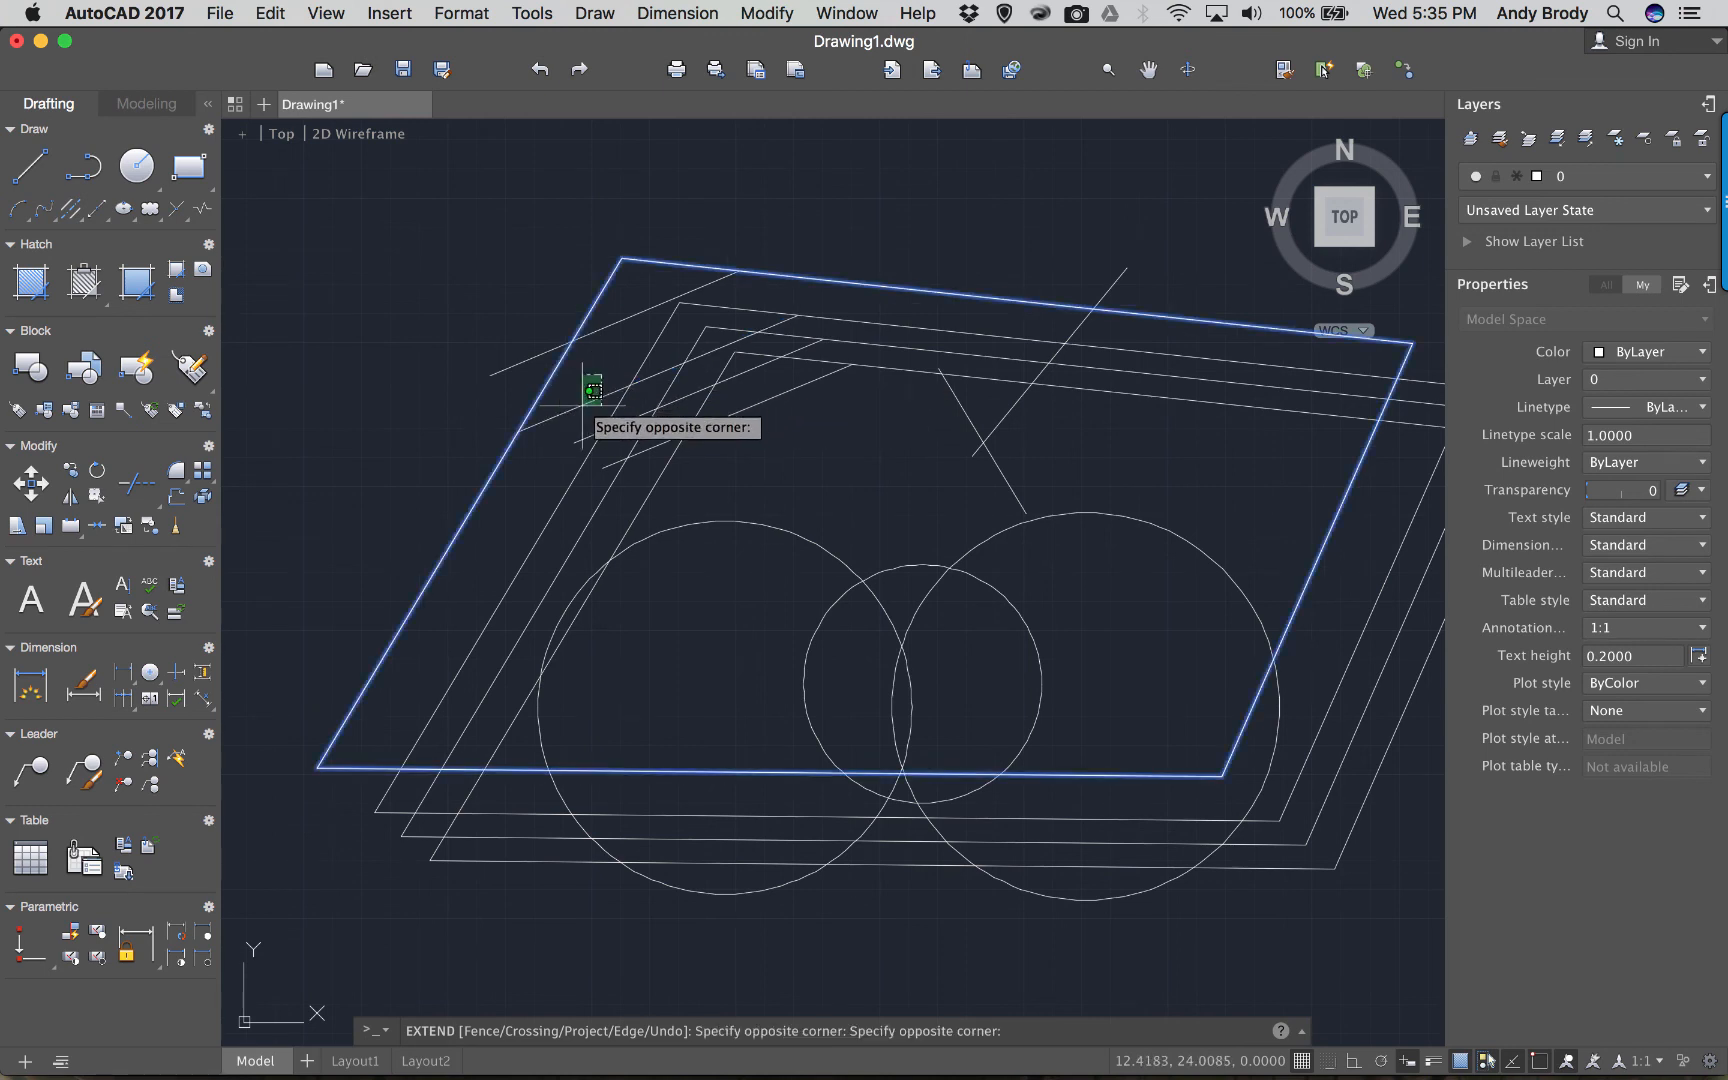
click(557, 536)
click(794, 453)
click(750, 402)
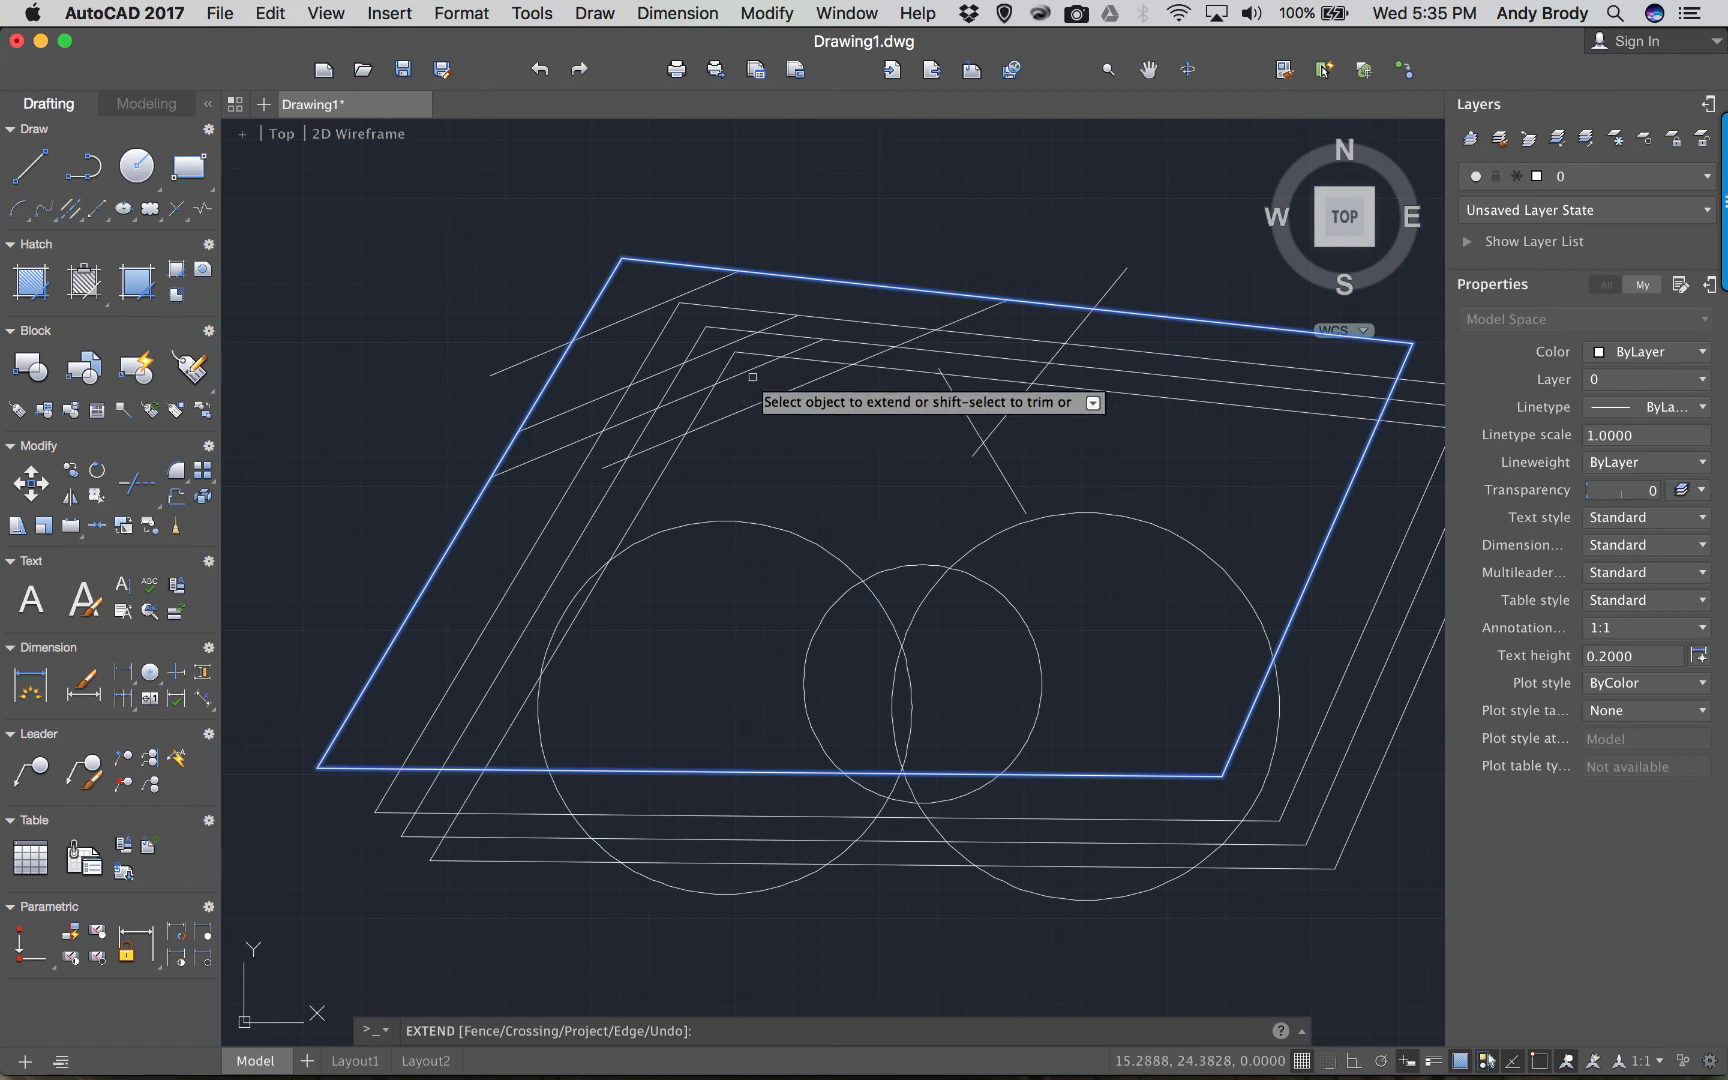
click(746, 364)
click(766, 331)
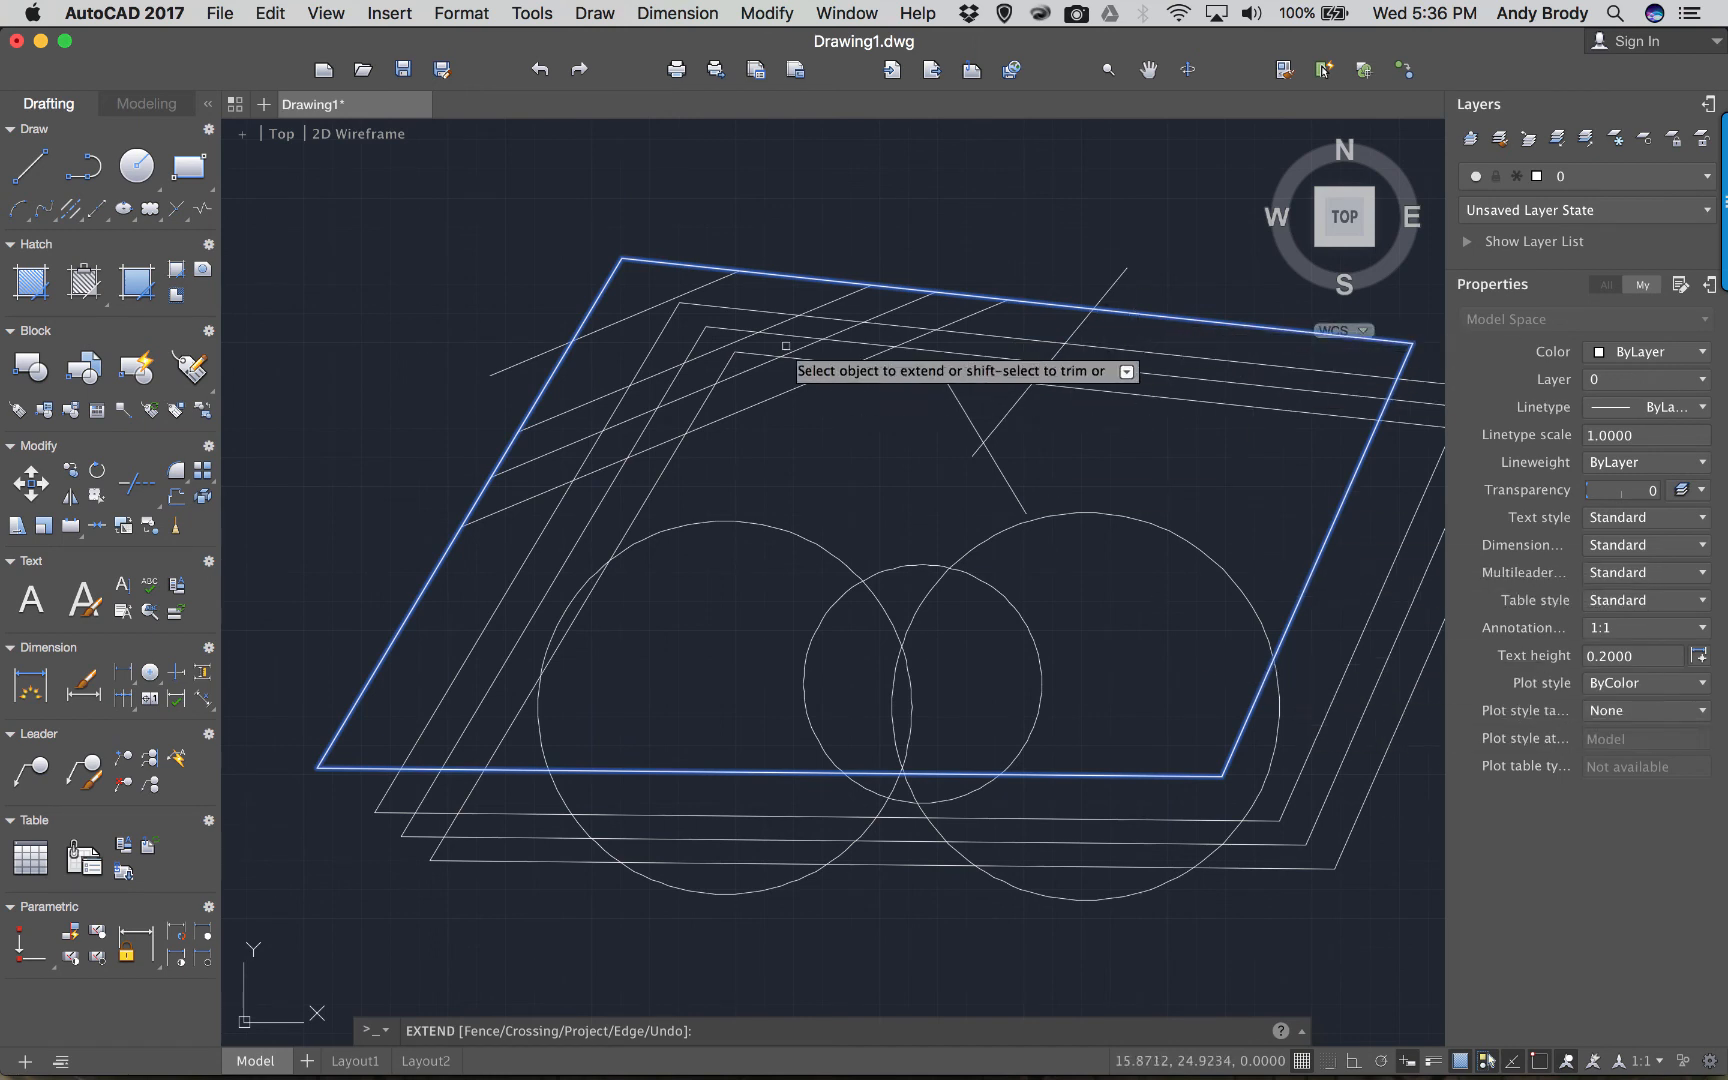
key(Escape)
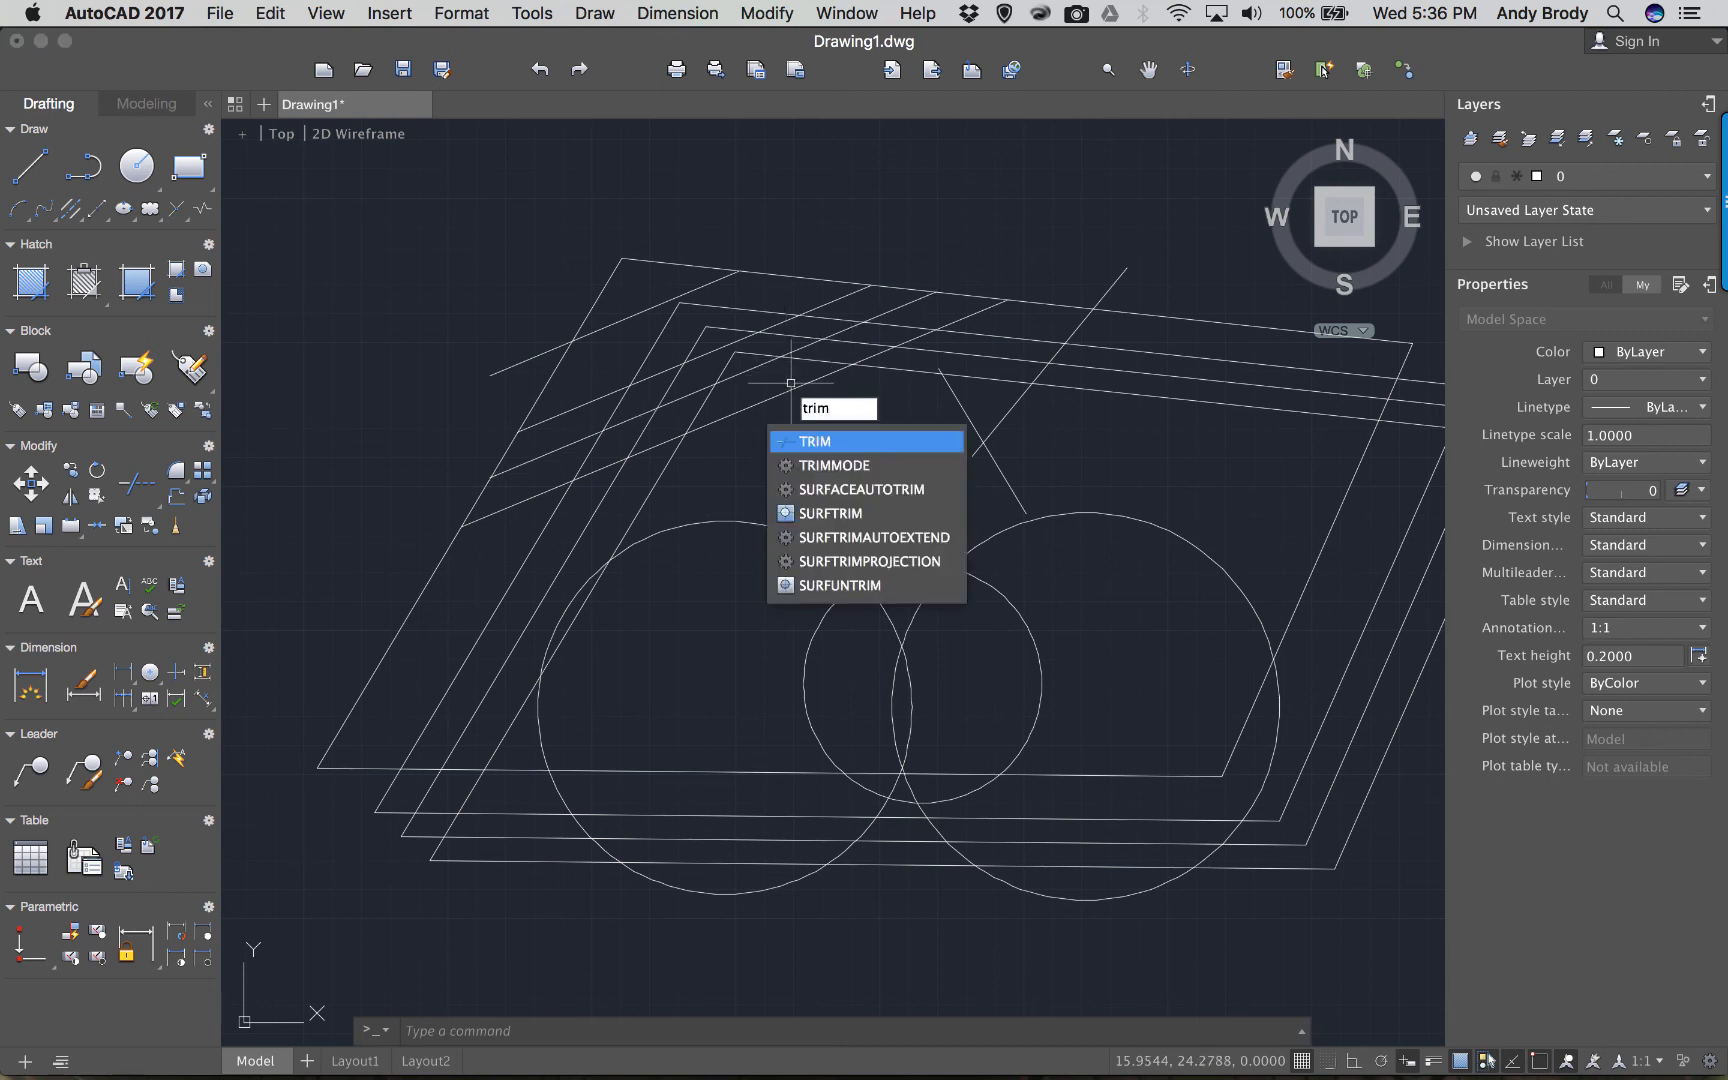
Trim overhangs outside the outer parallelogram and both large circles' arcs inside the small middle circle.
key(Return)
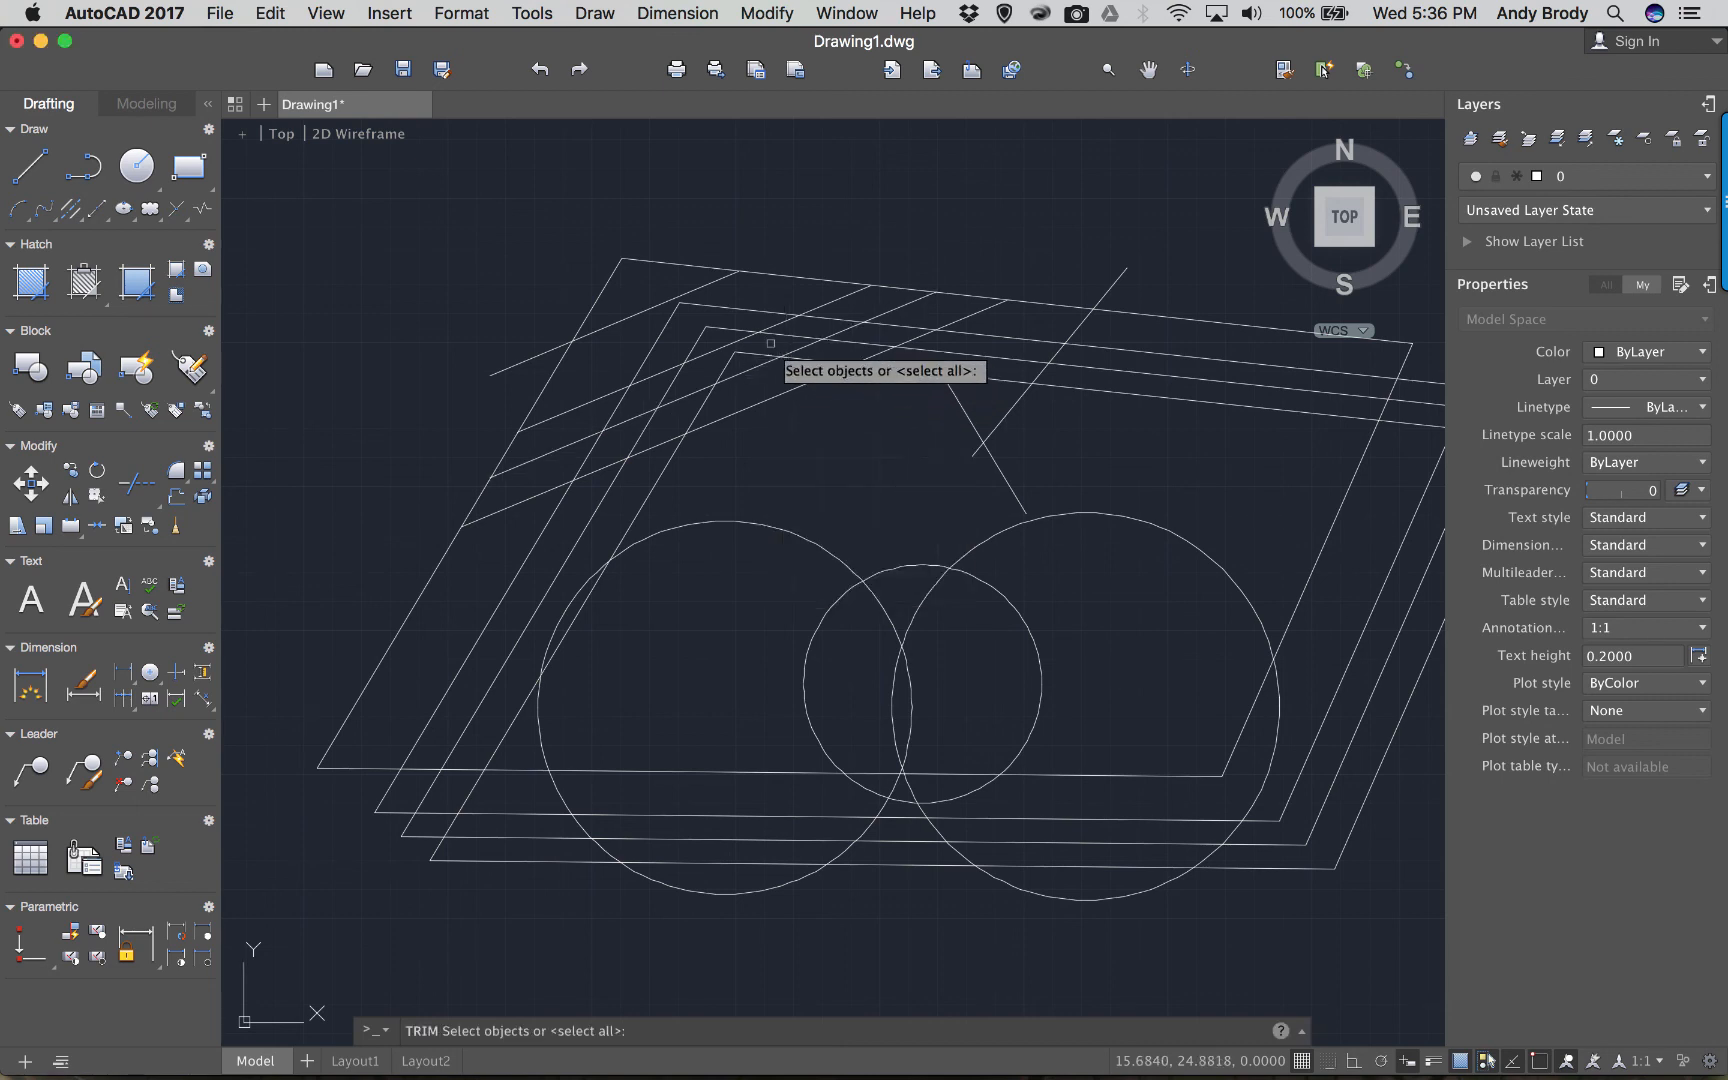
click(672, 266)
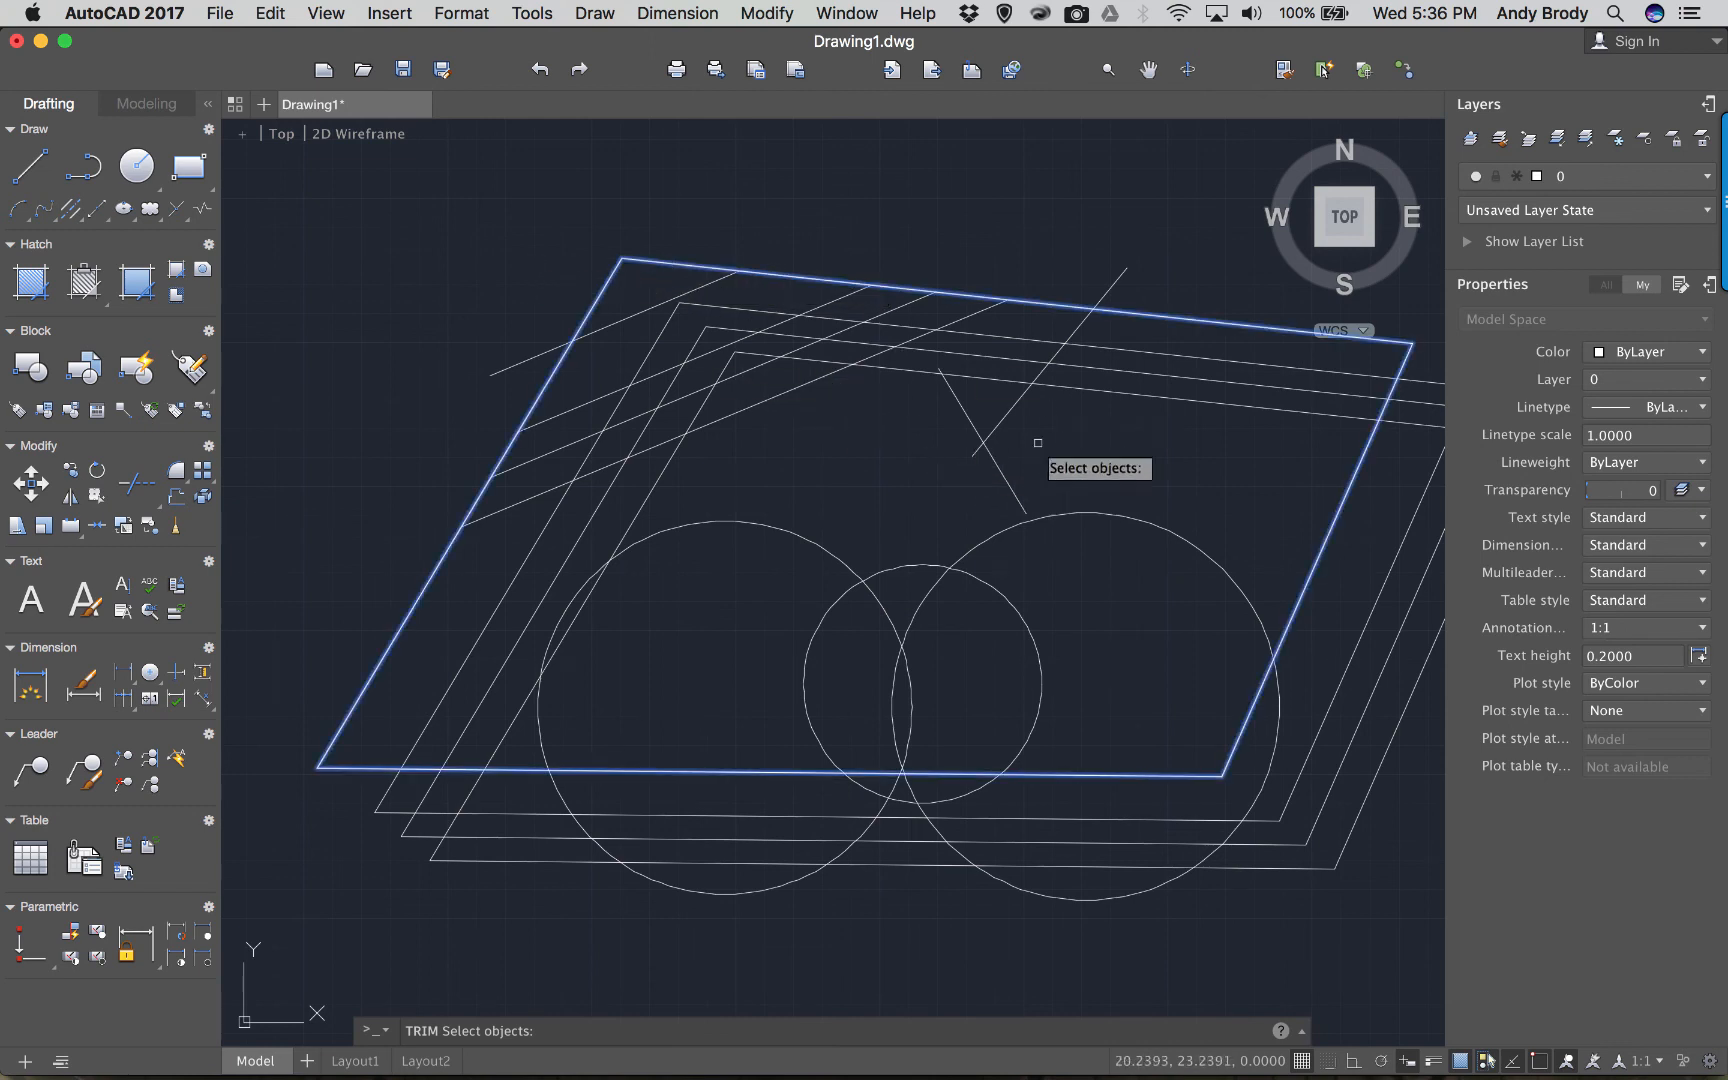
click(891, 574)
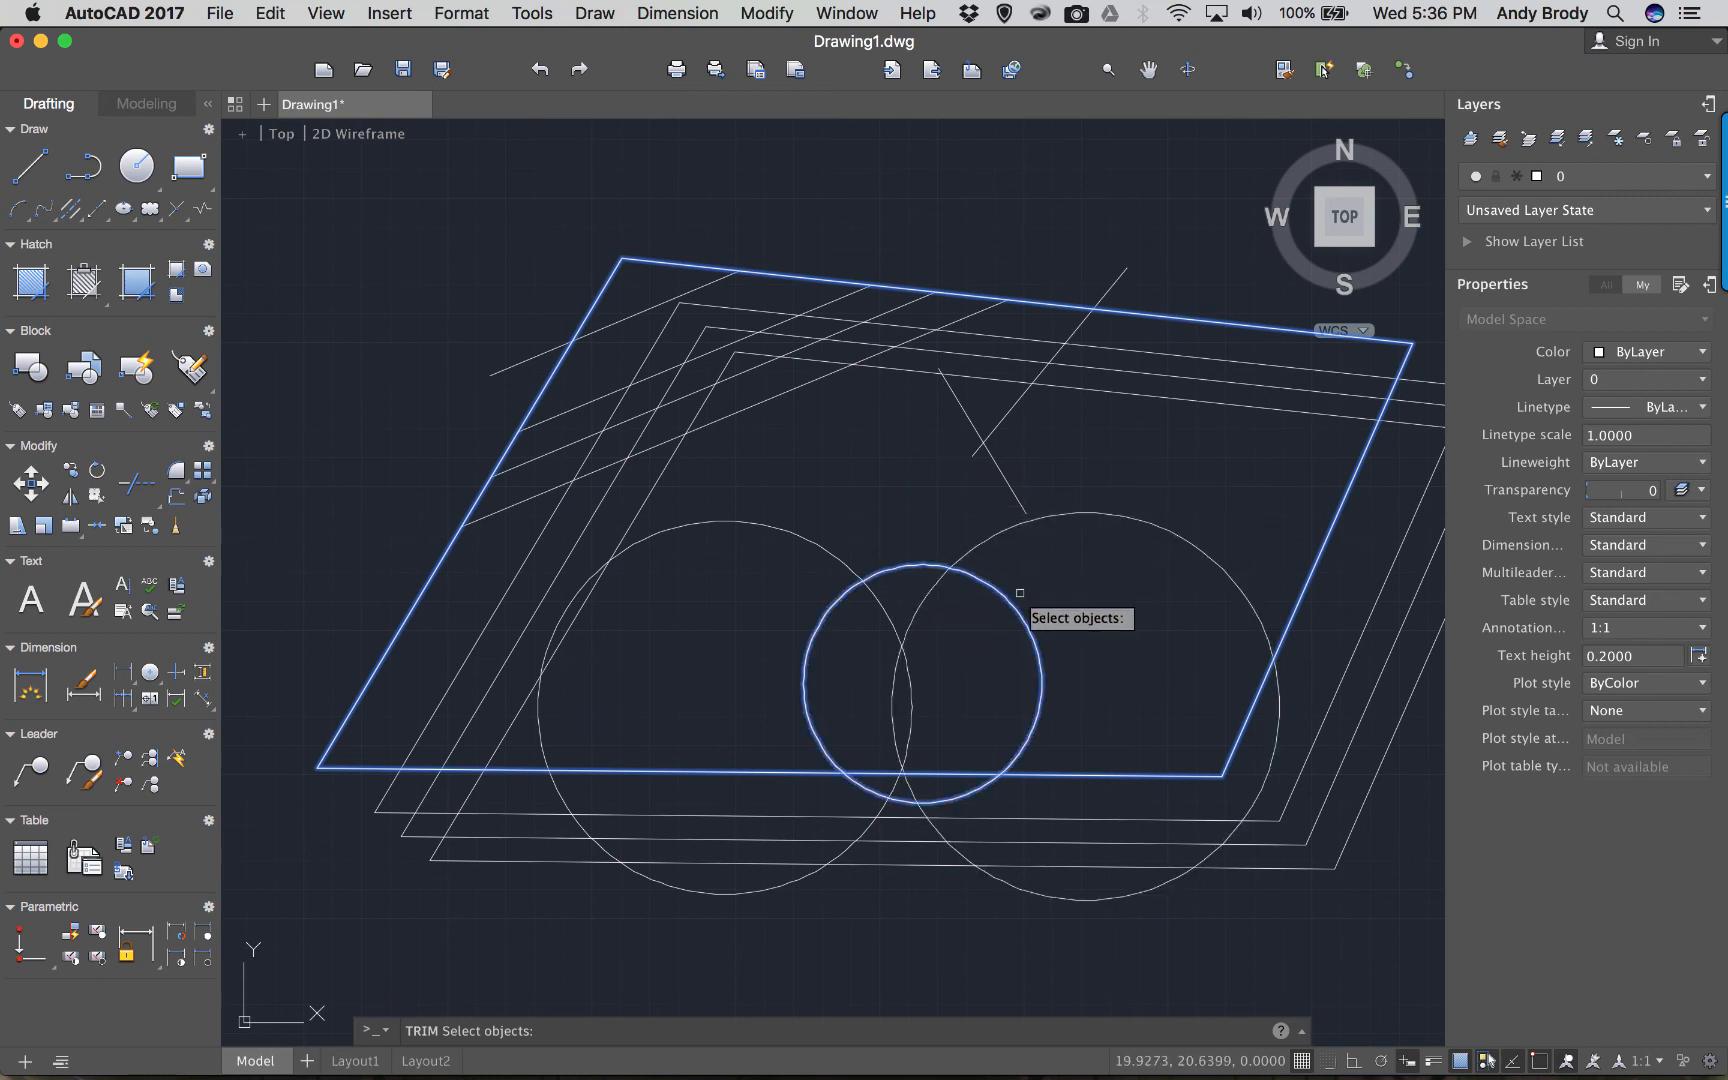
key(Return)
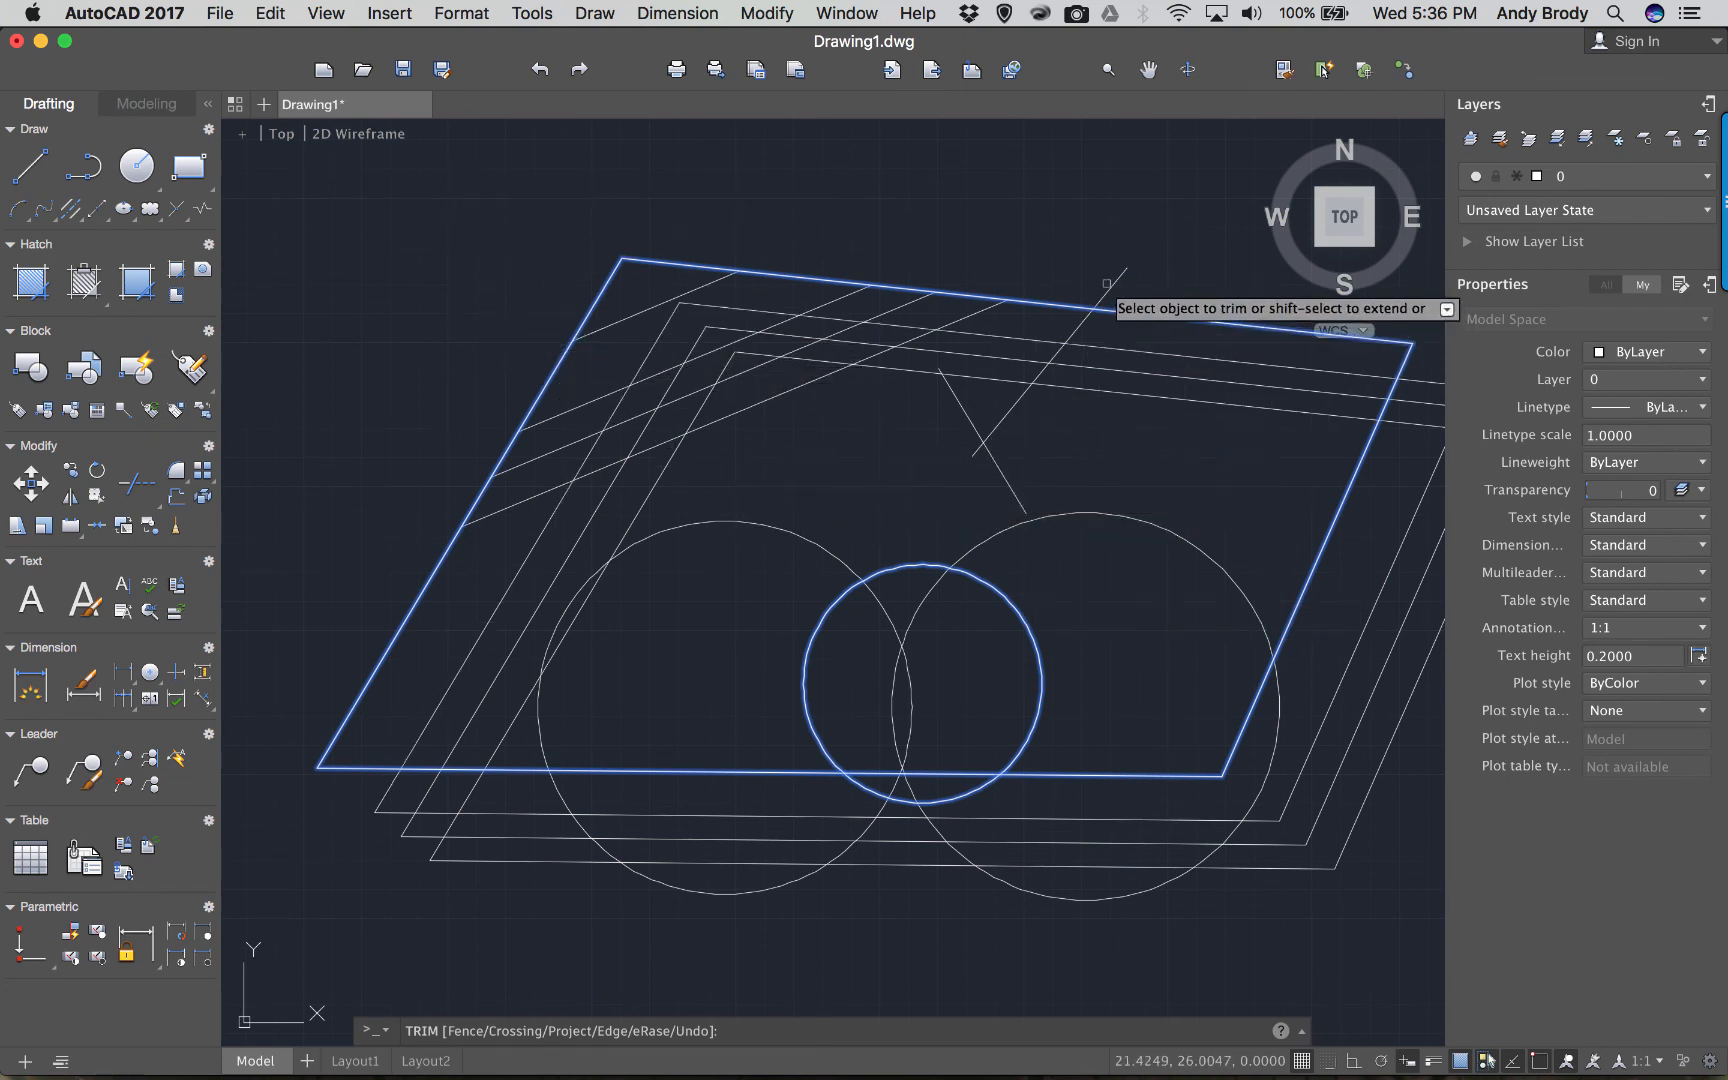
click(1349, 920)
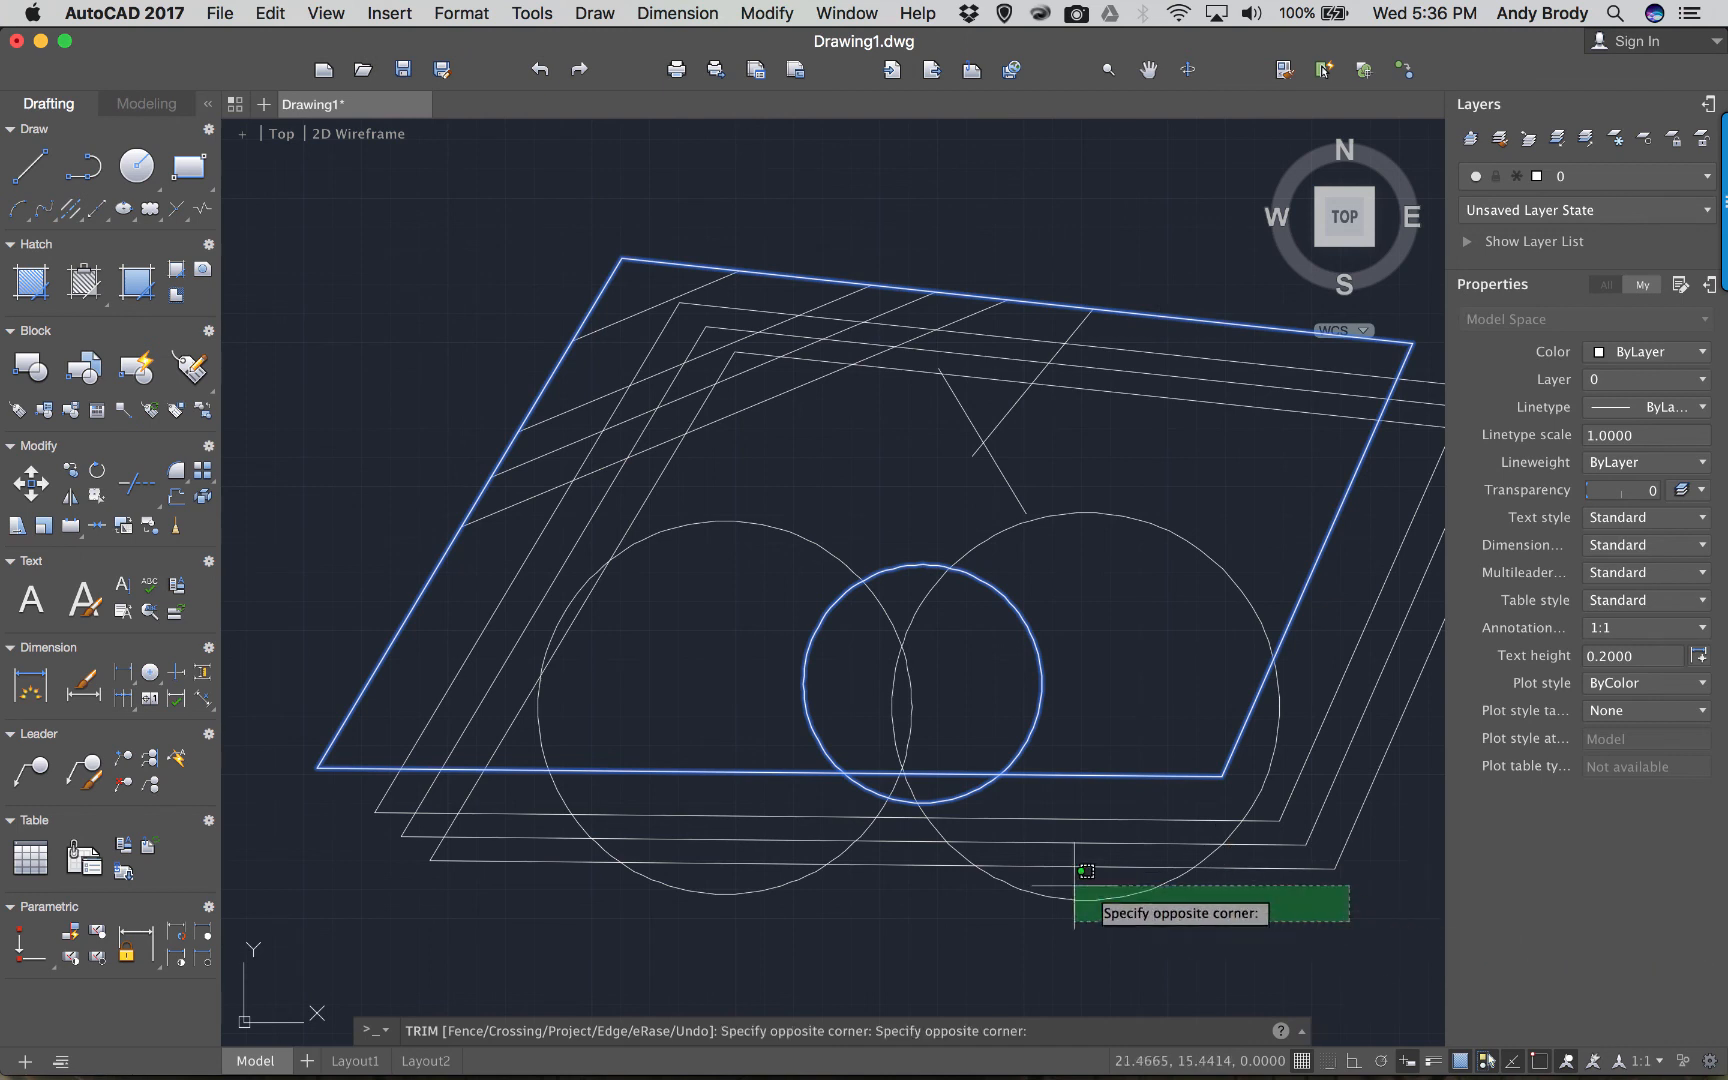
click(682, 800)
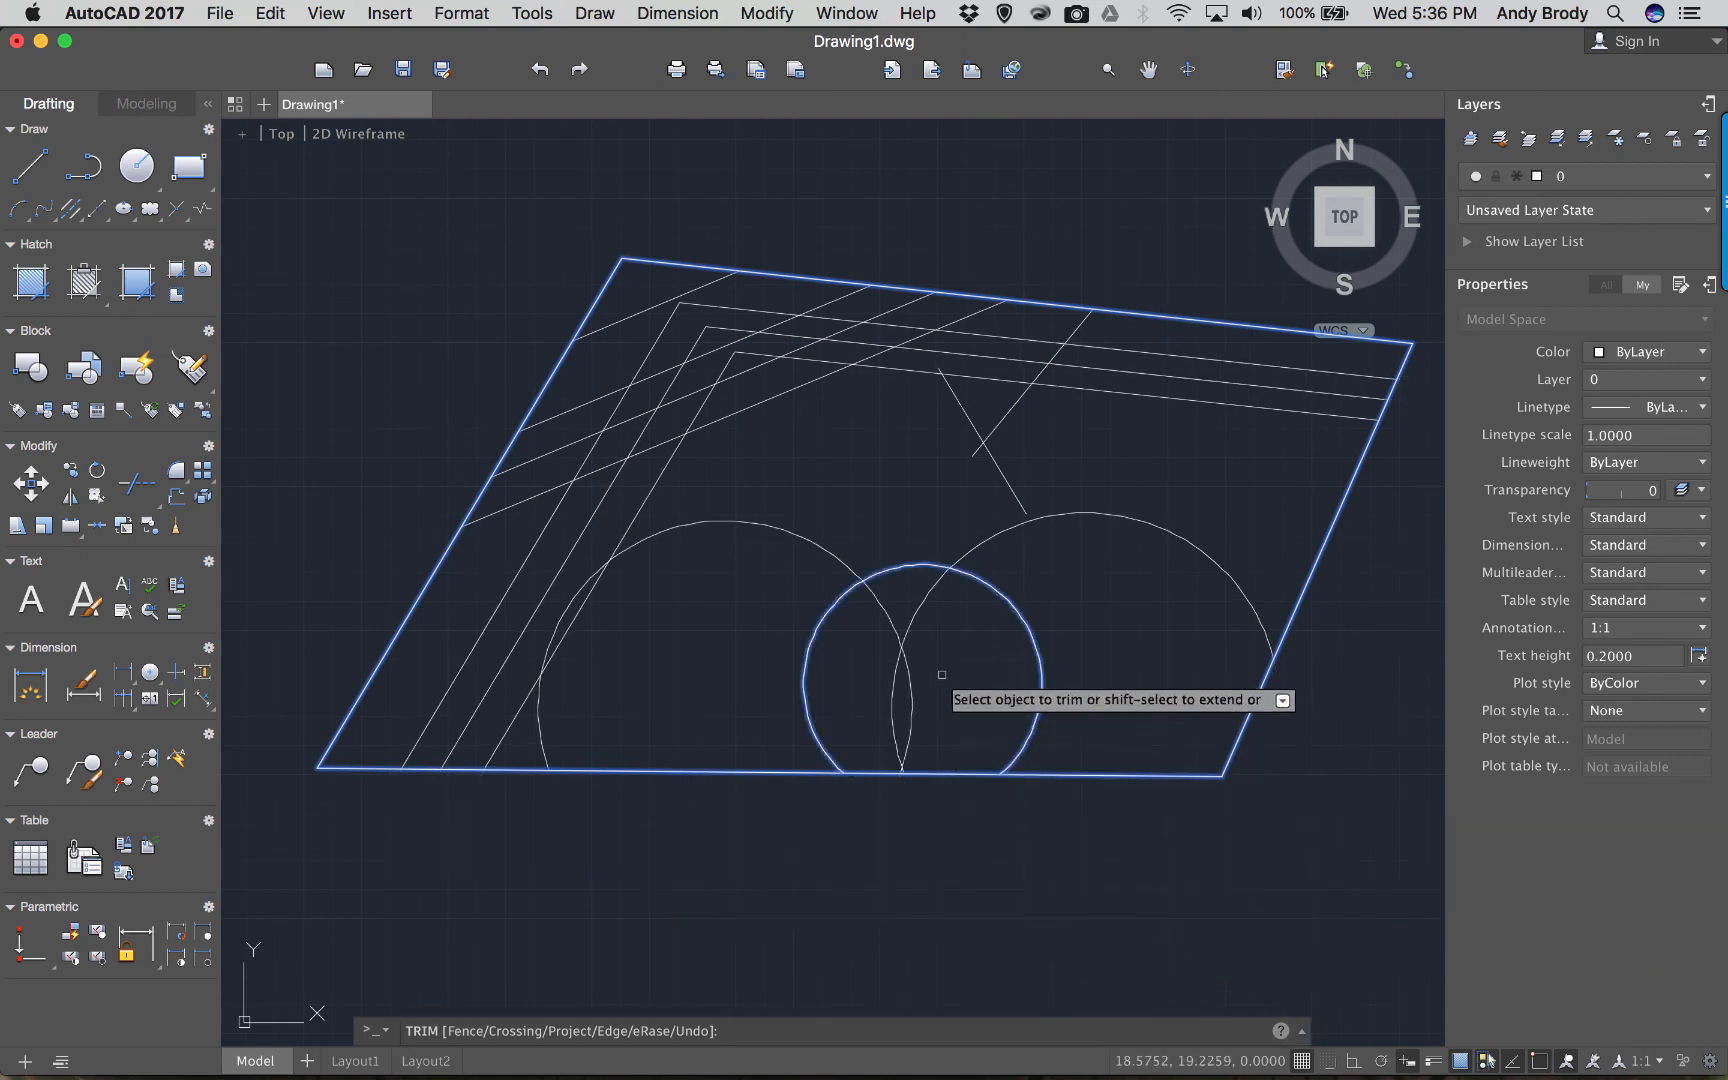
click(908, 629)
click(890, 610)
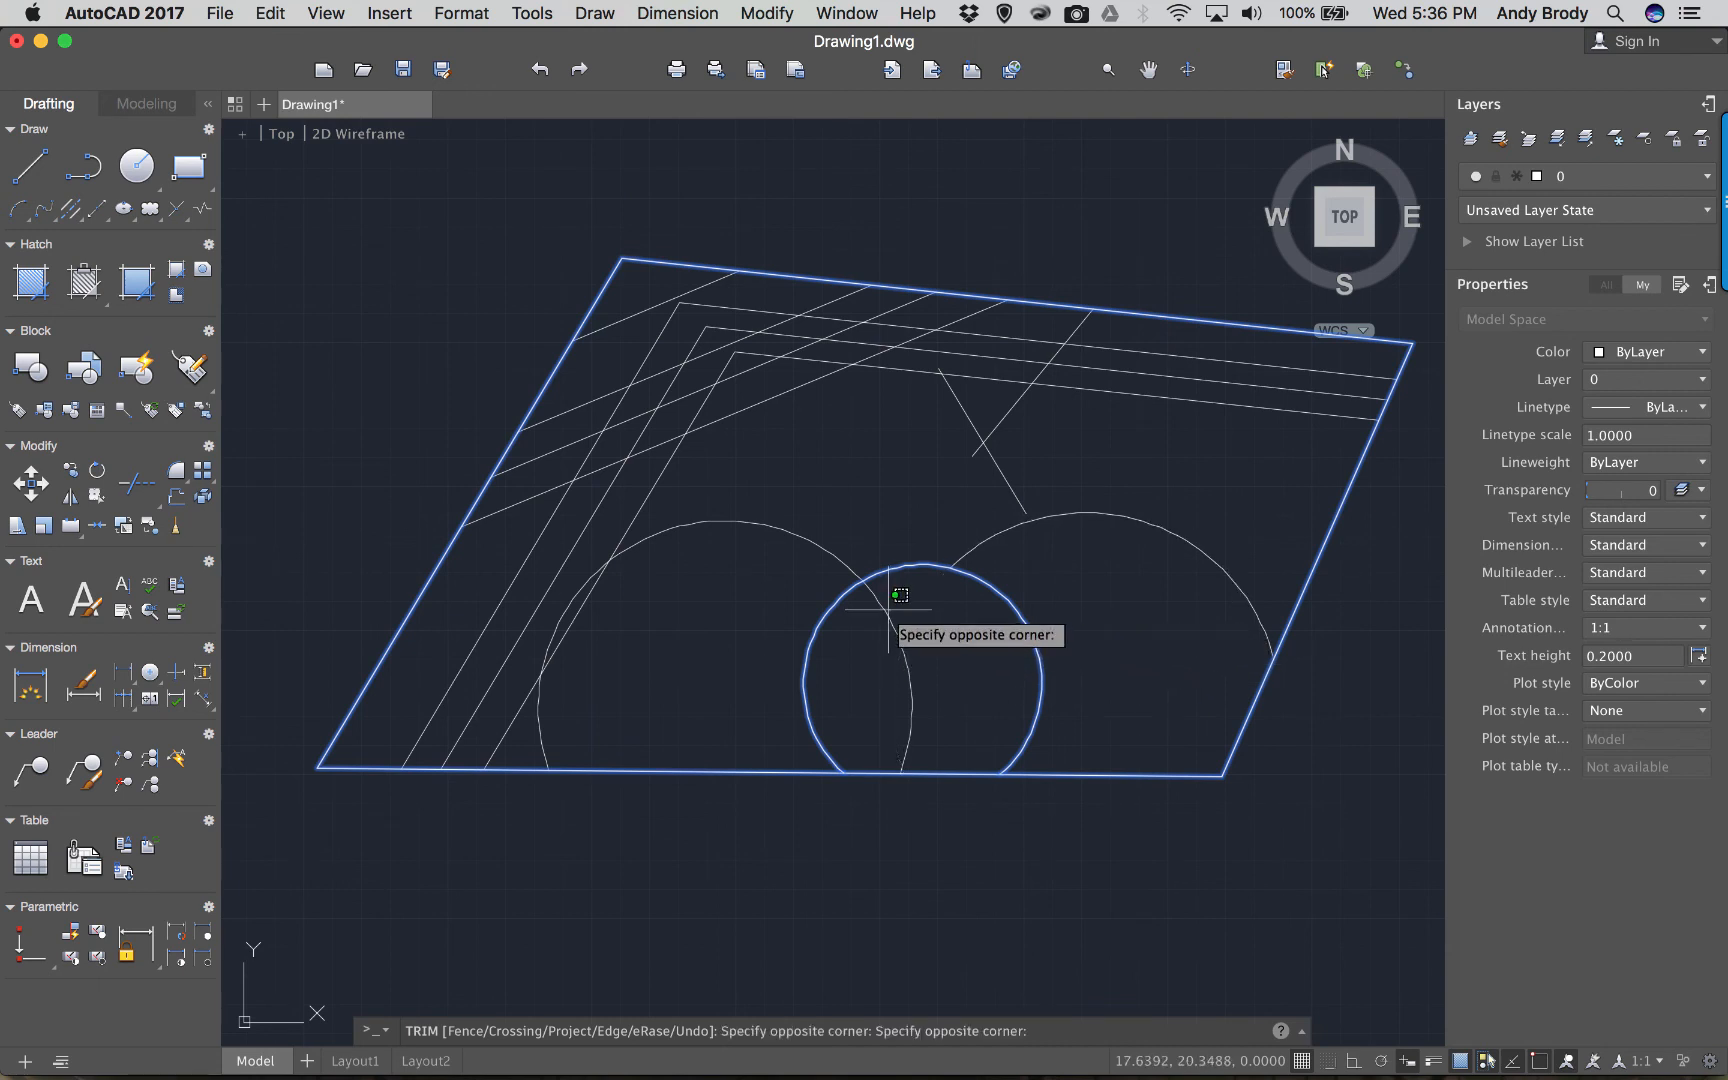
click(955, 745)
key(Return)
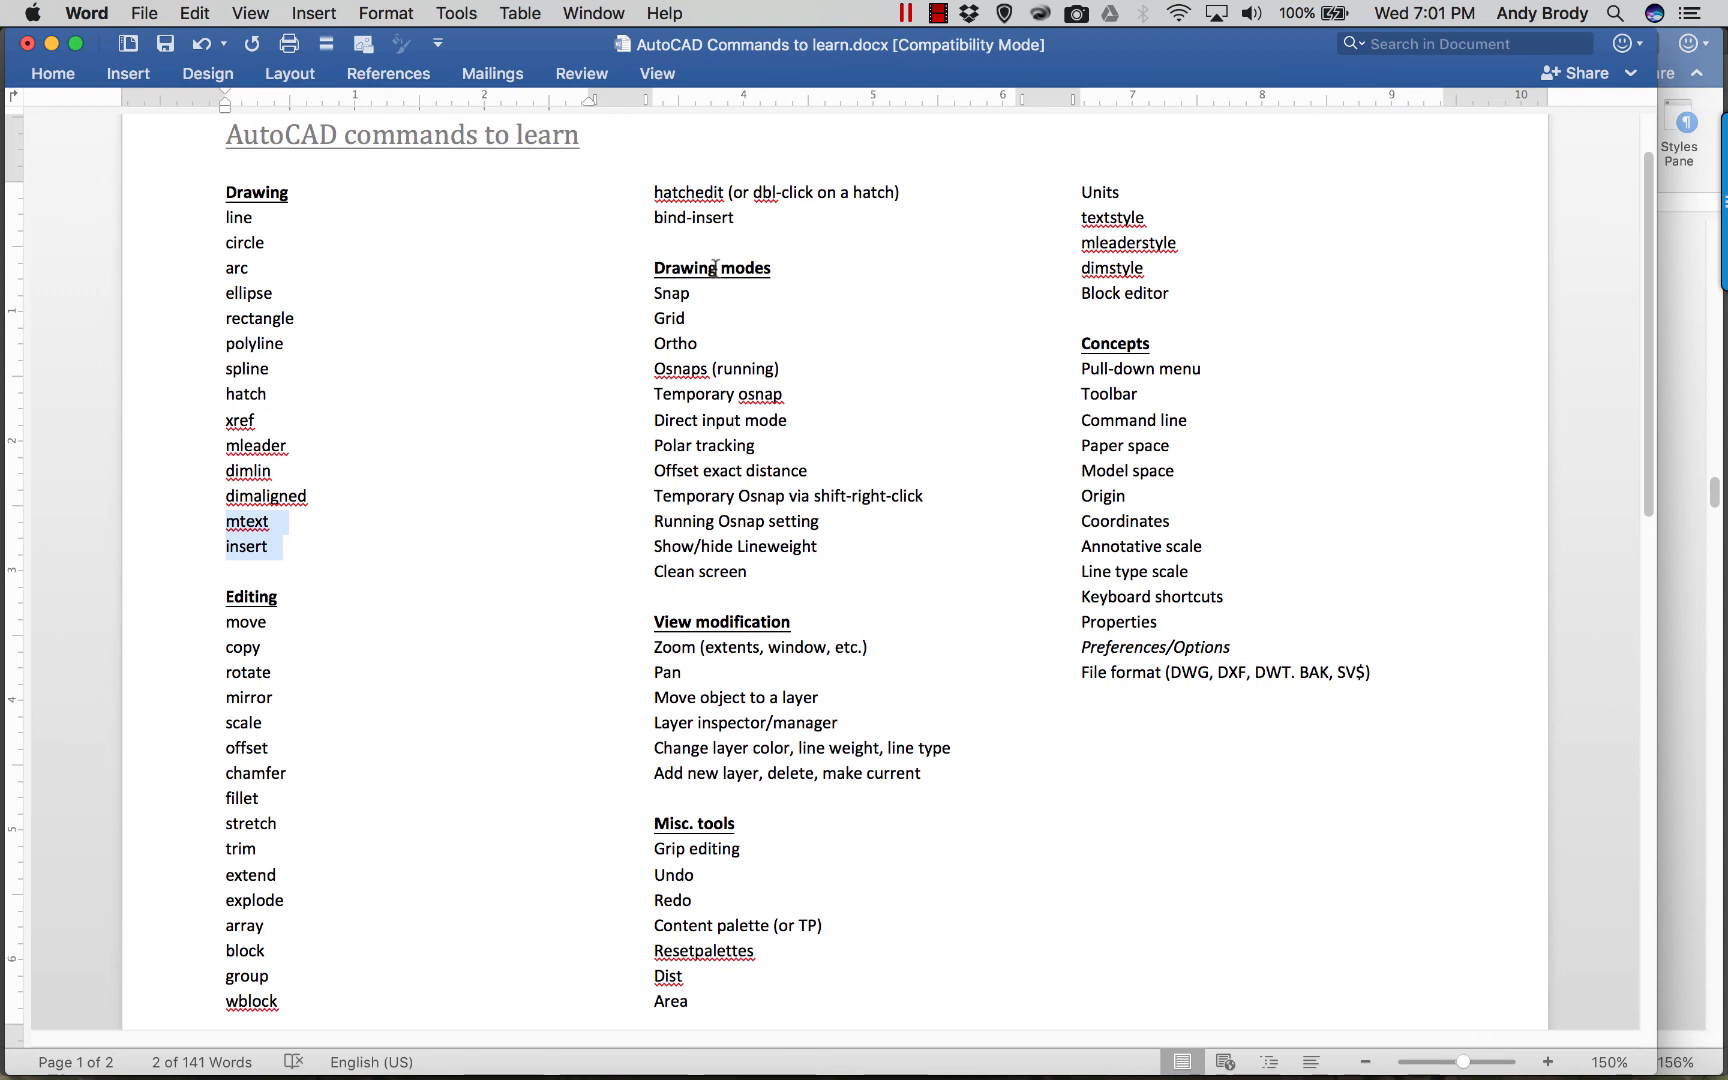
Review the Word checklist, highlighting the circle entry and the Drawing and Editing headings.
click(339, 366)
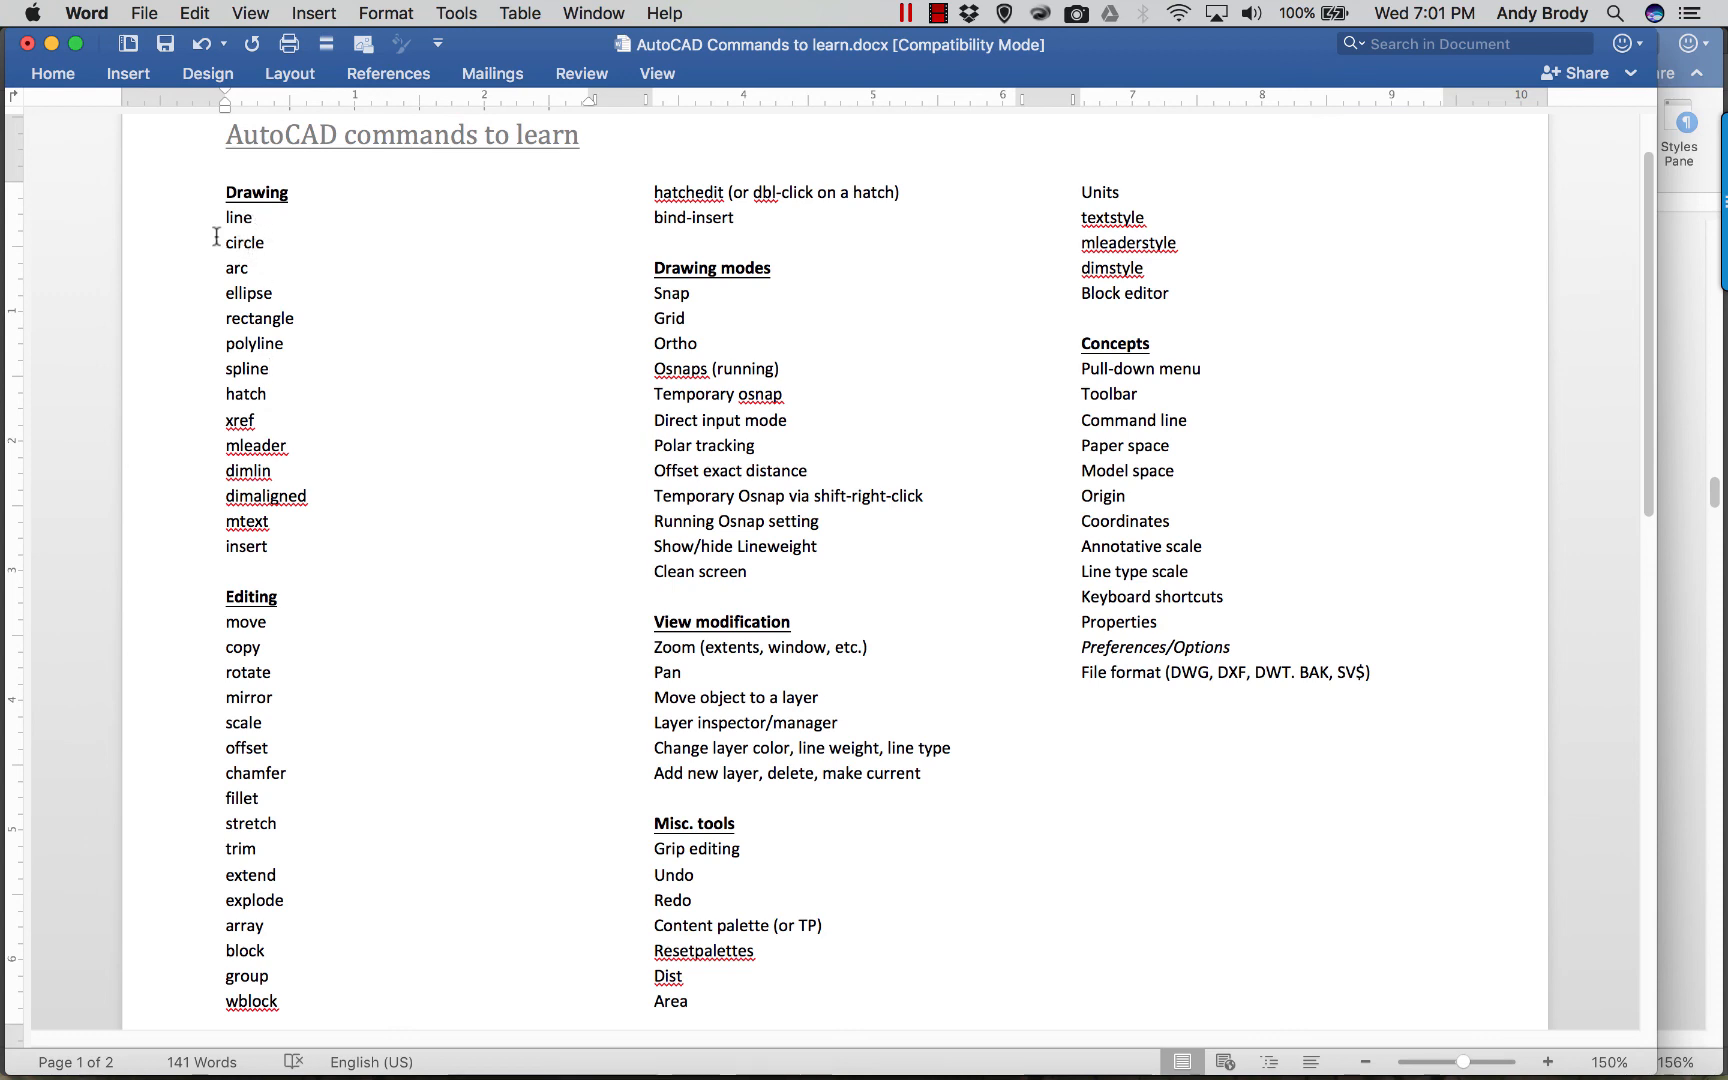
drag(216, 236, 234, 243)
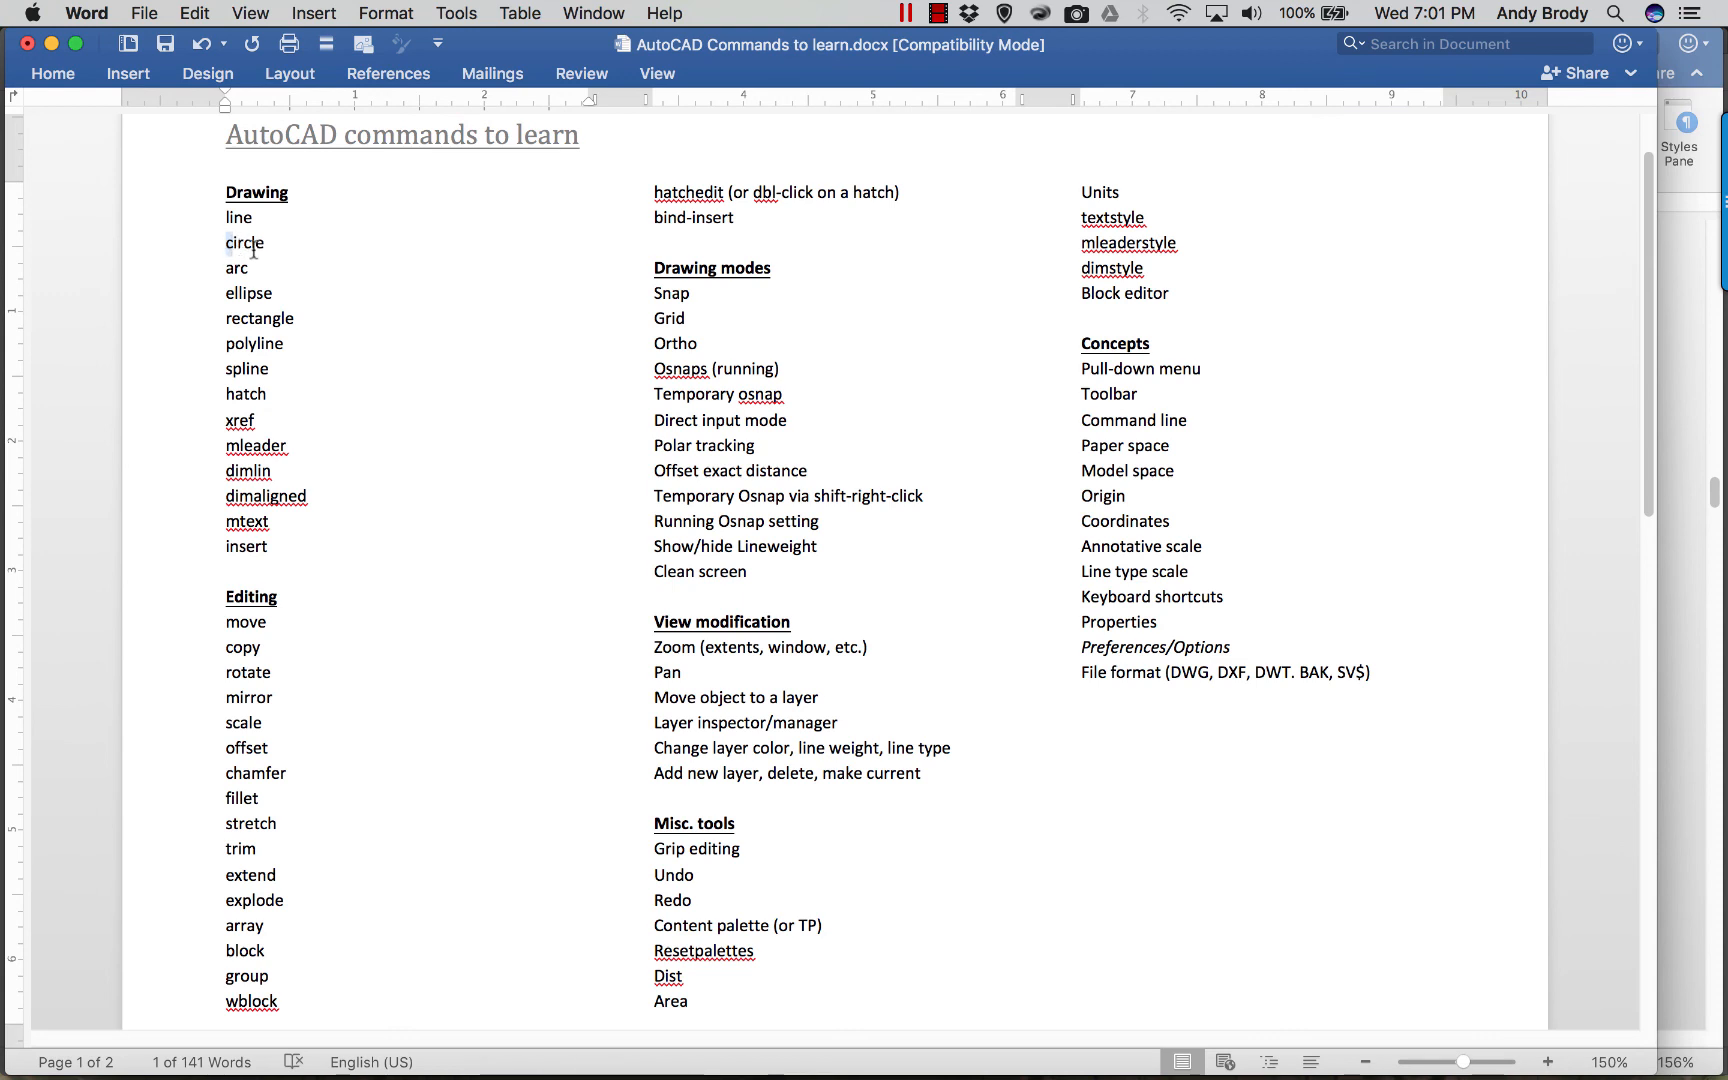
click(213, 190)
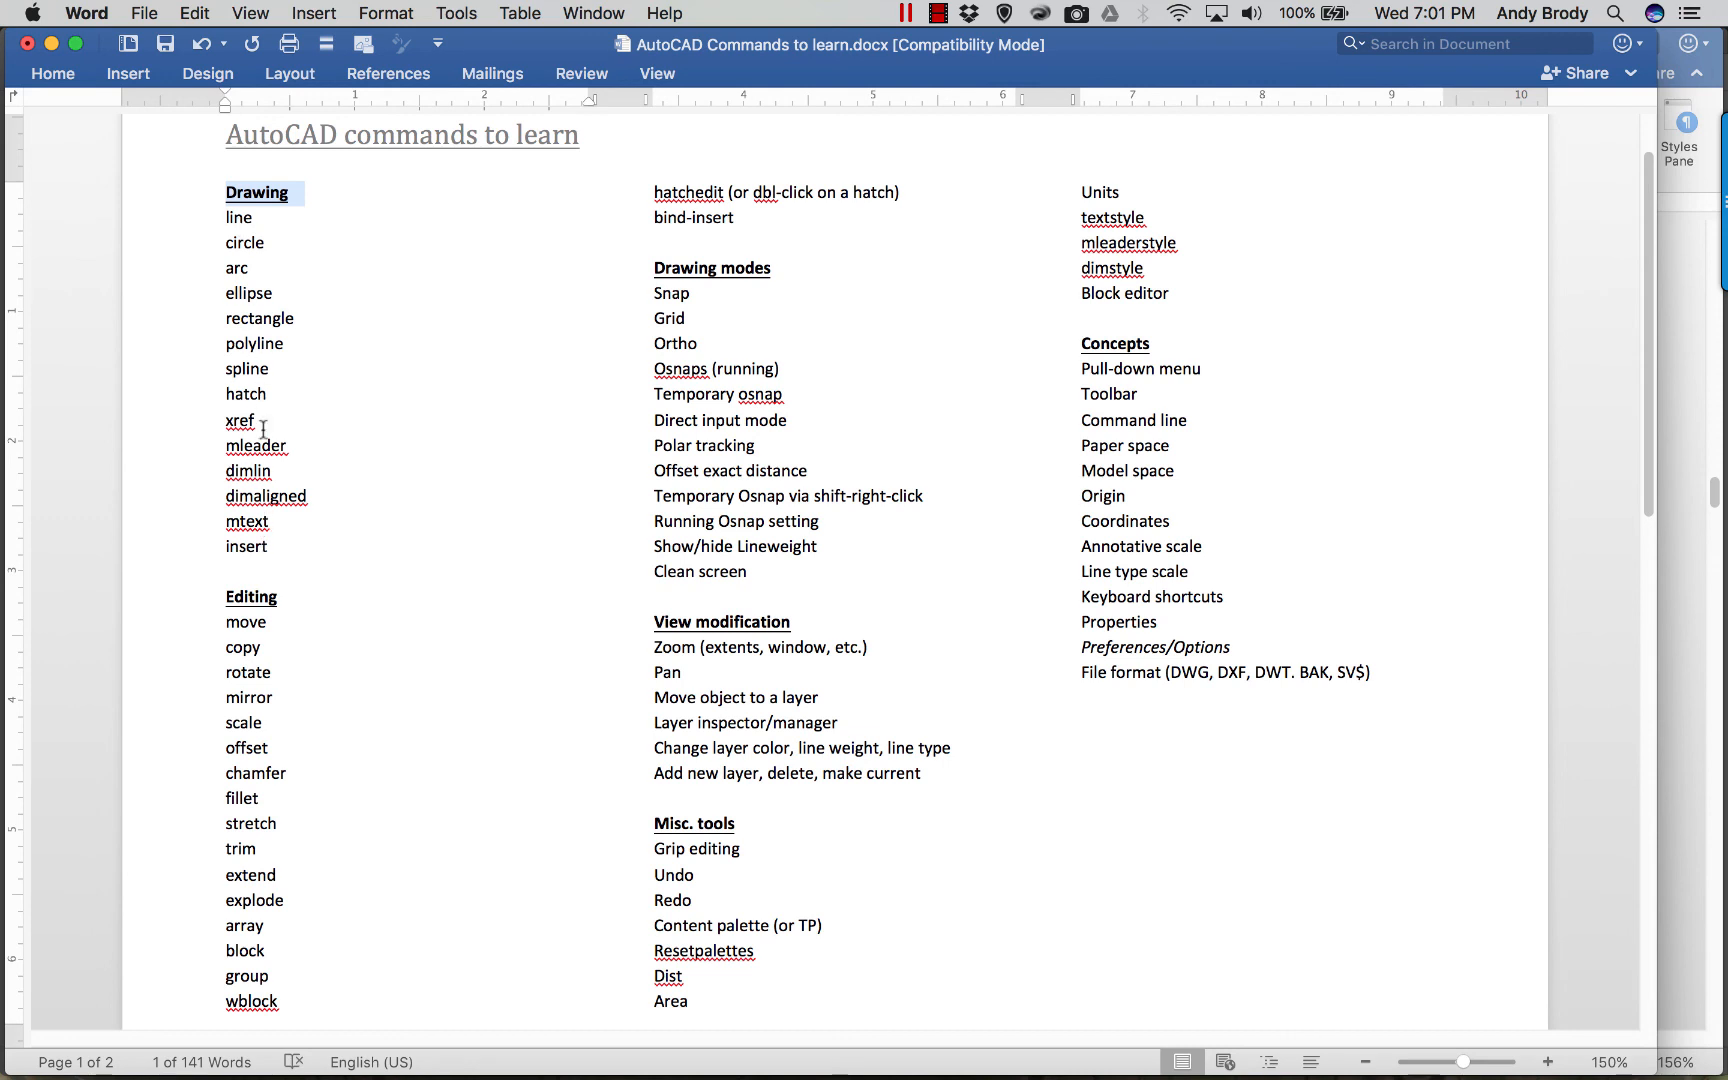
drag(289, 598, 226, 598)
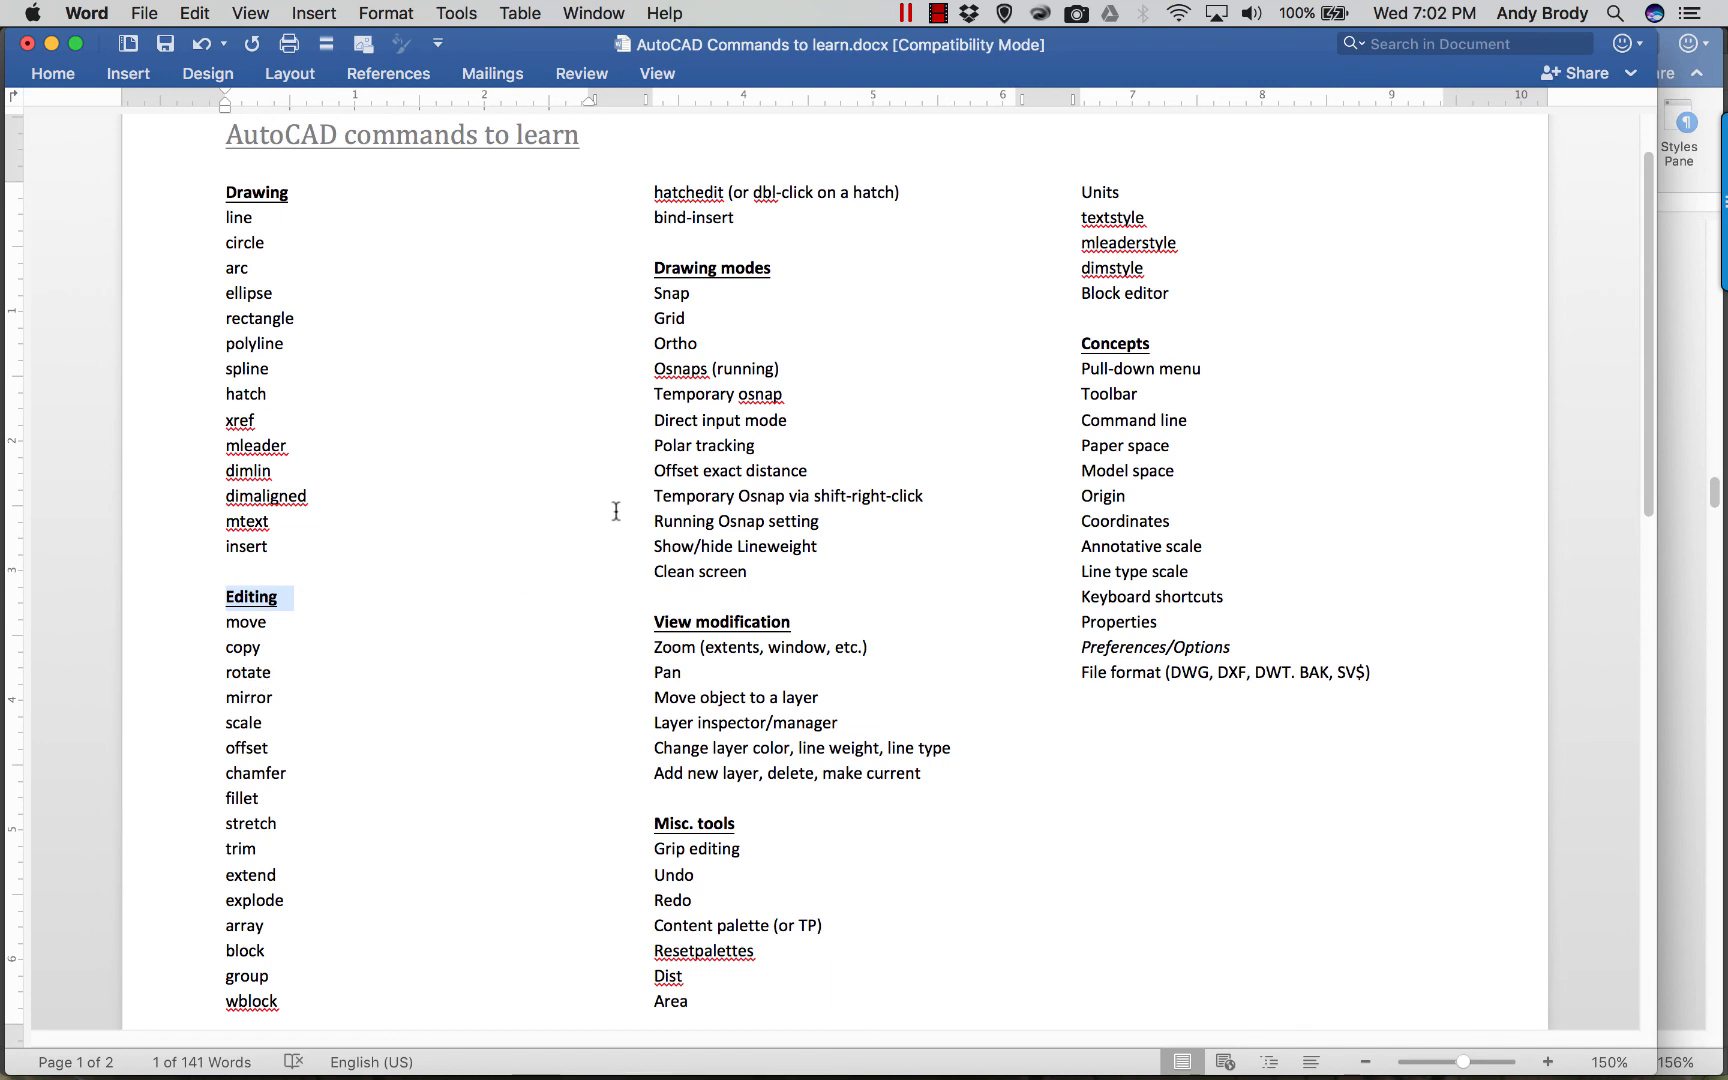
click(740, 478)
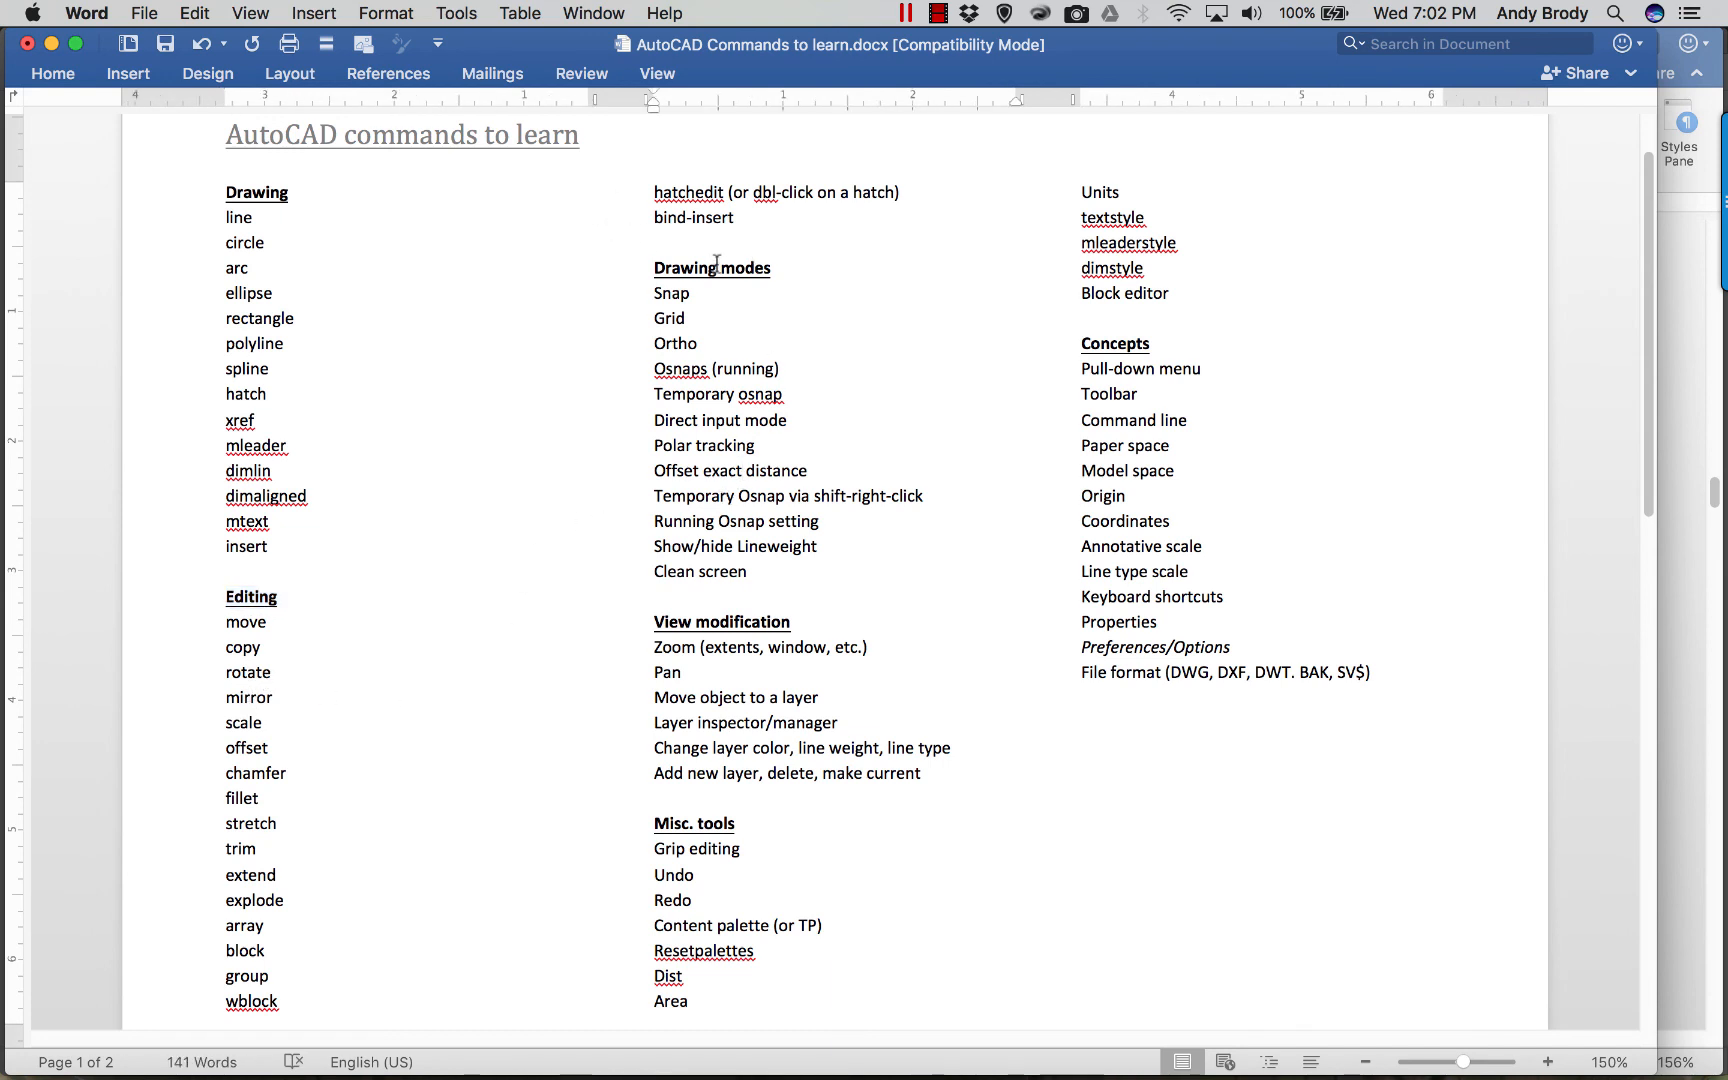
click(773, 268)
triple_click(776, 278)
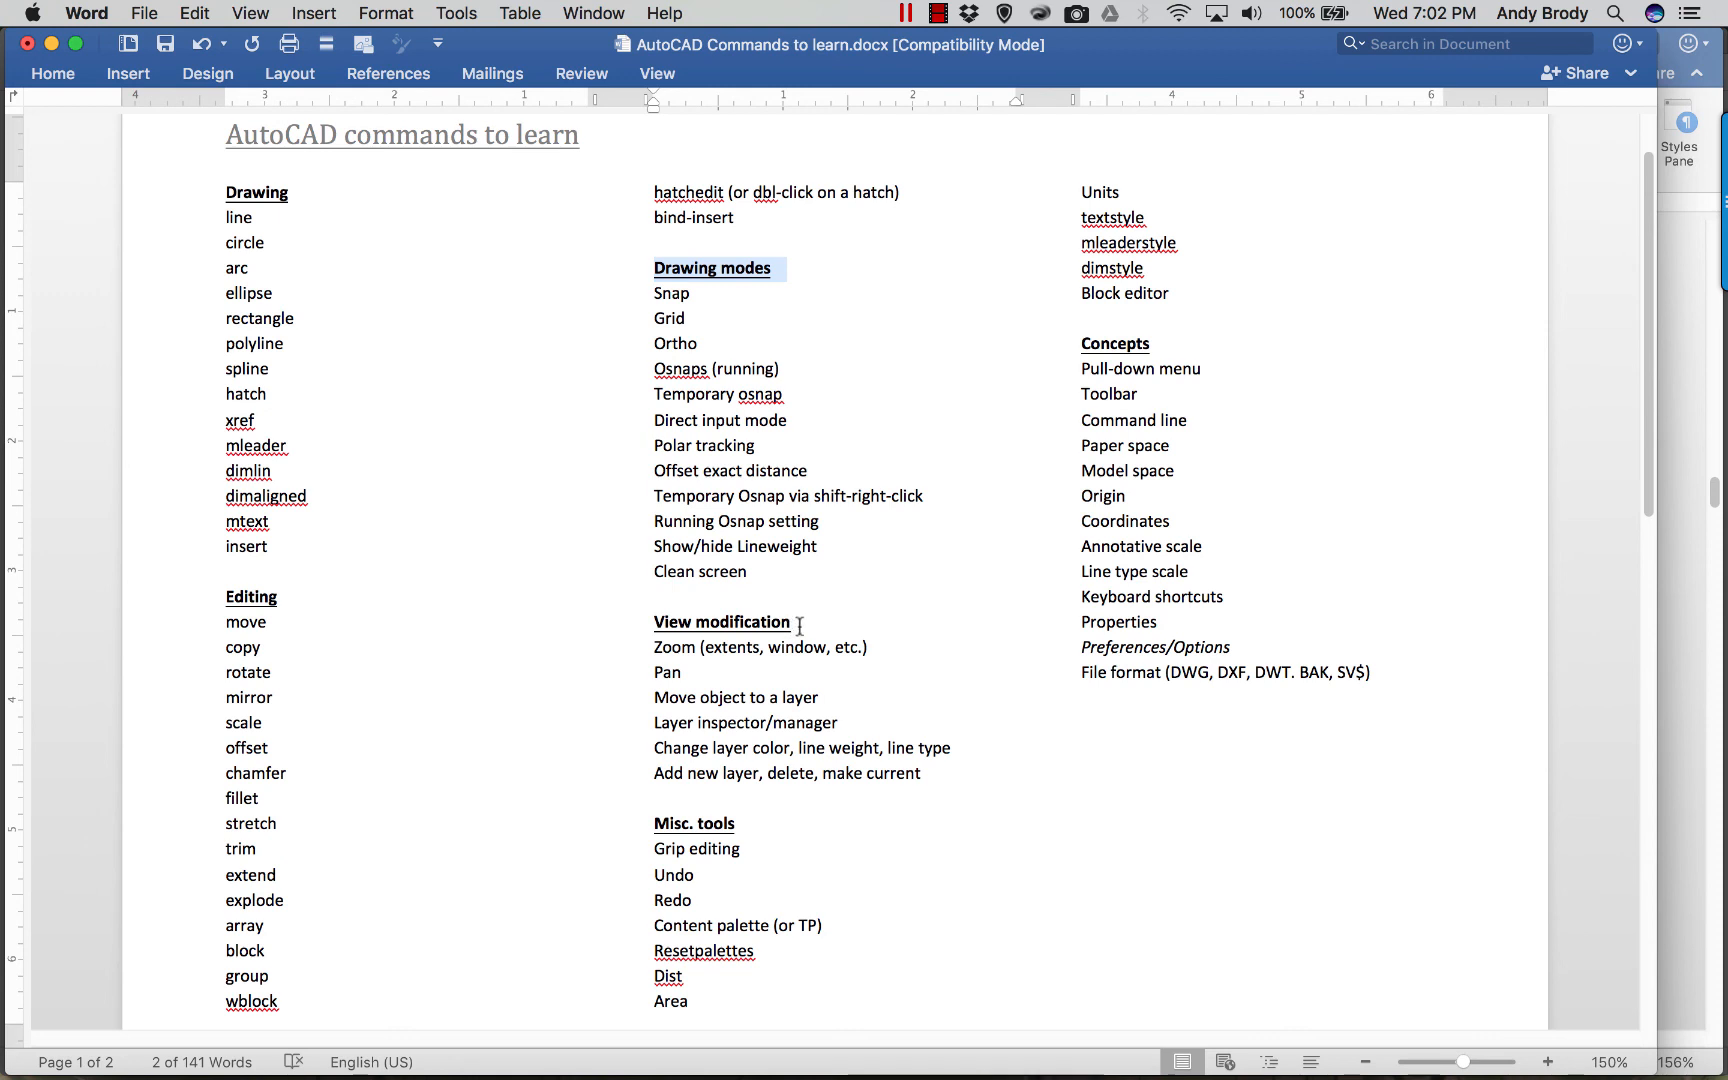
double_click(669, 649)
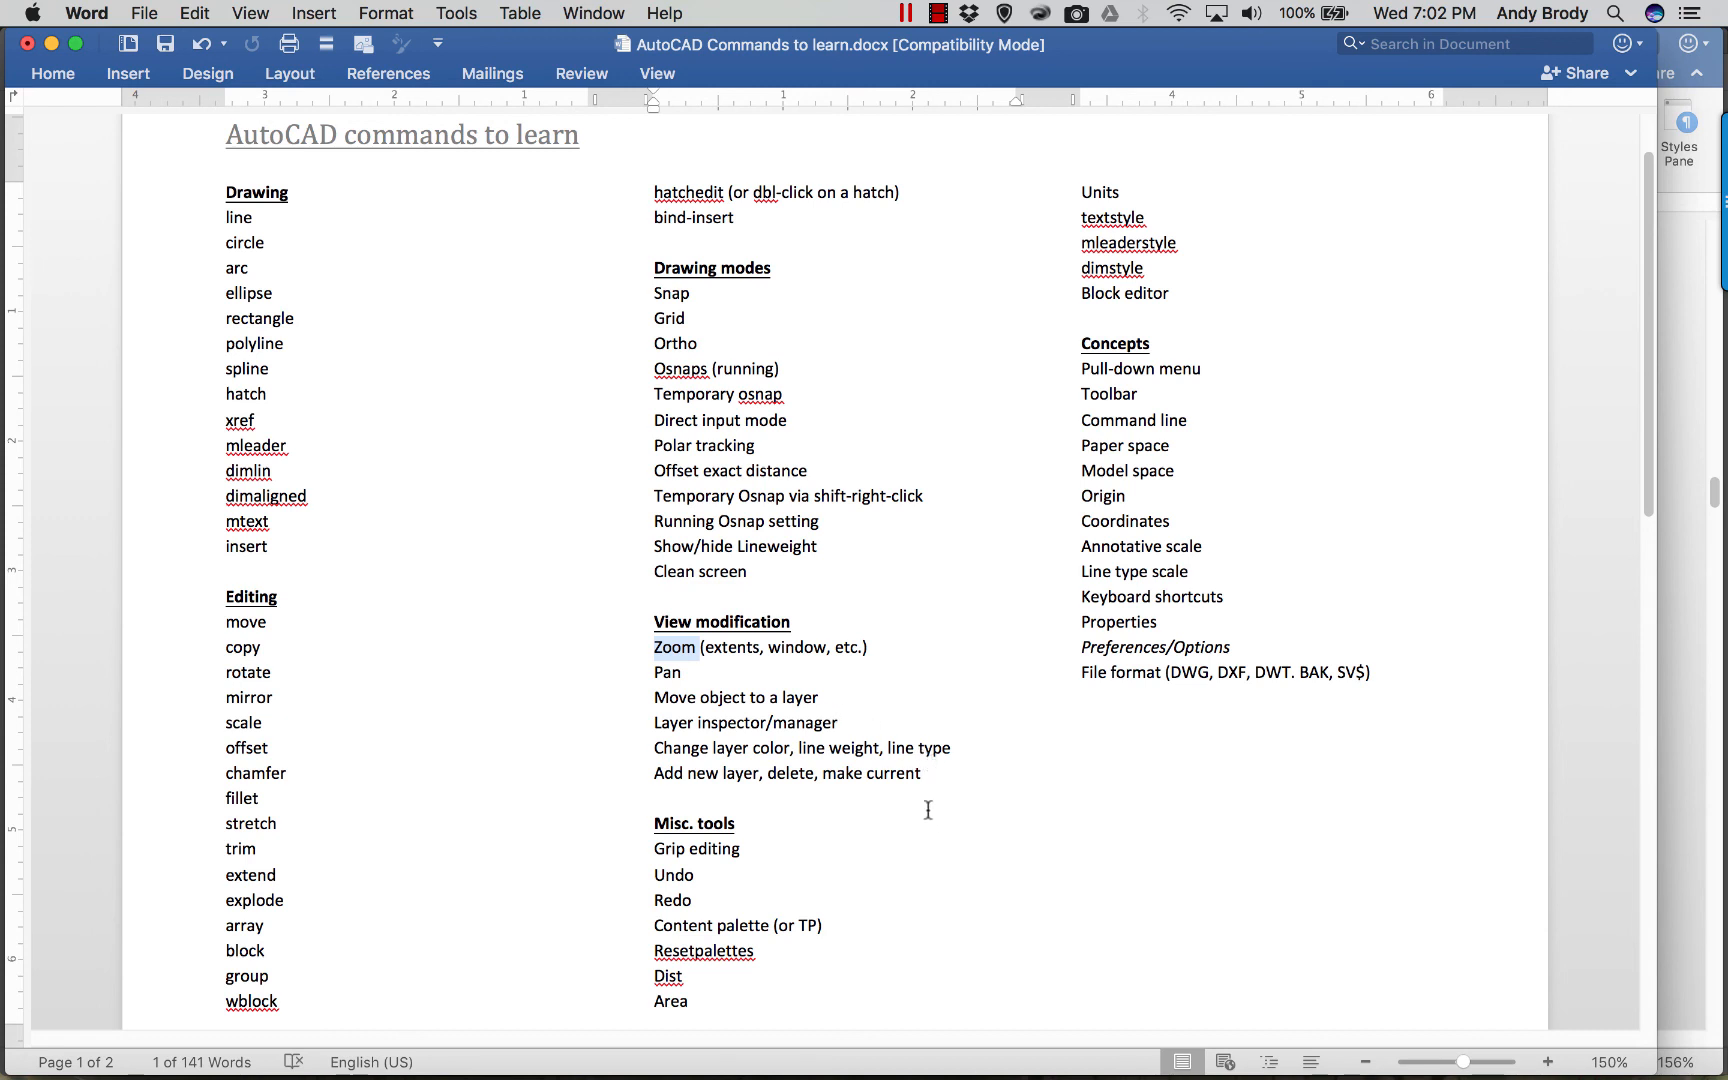
drag(756, 852, 656, 849)
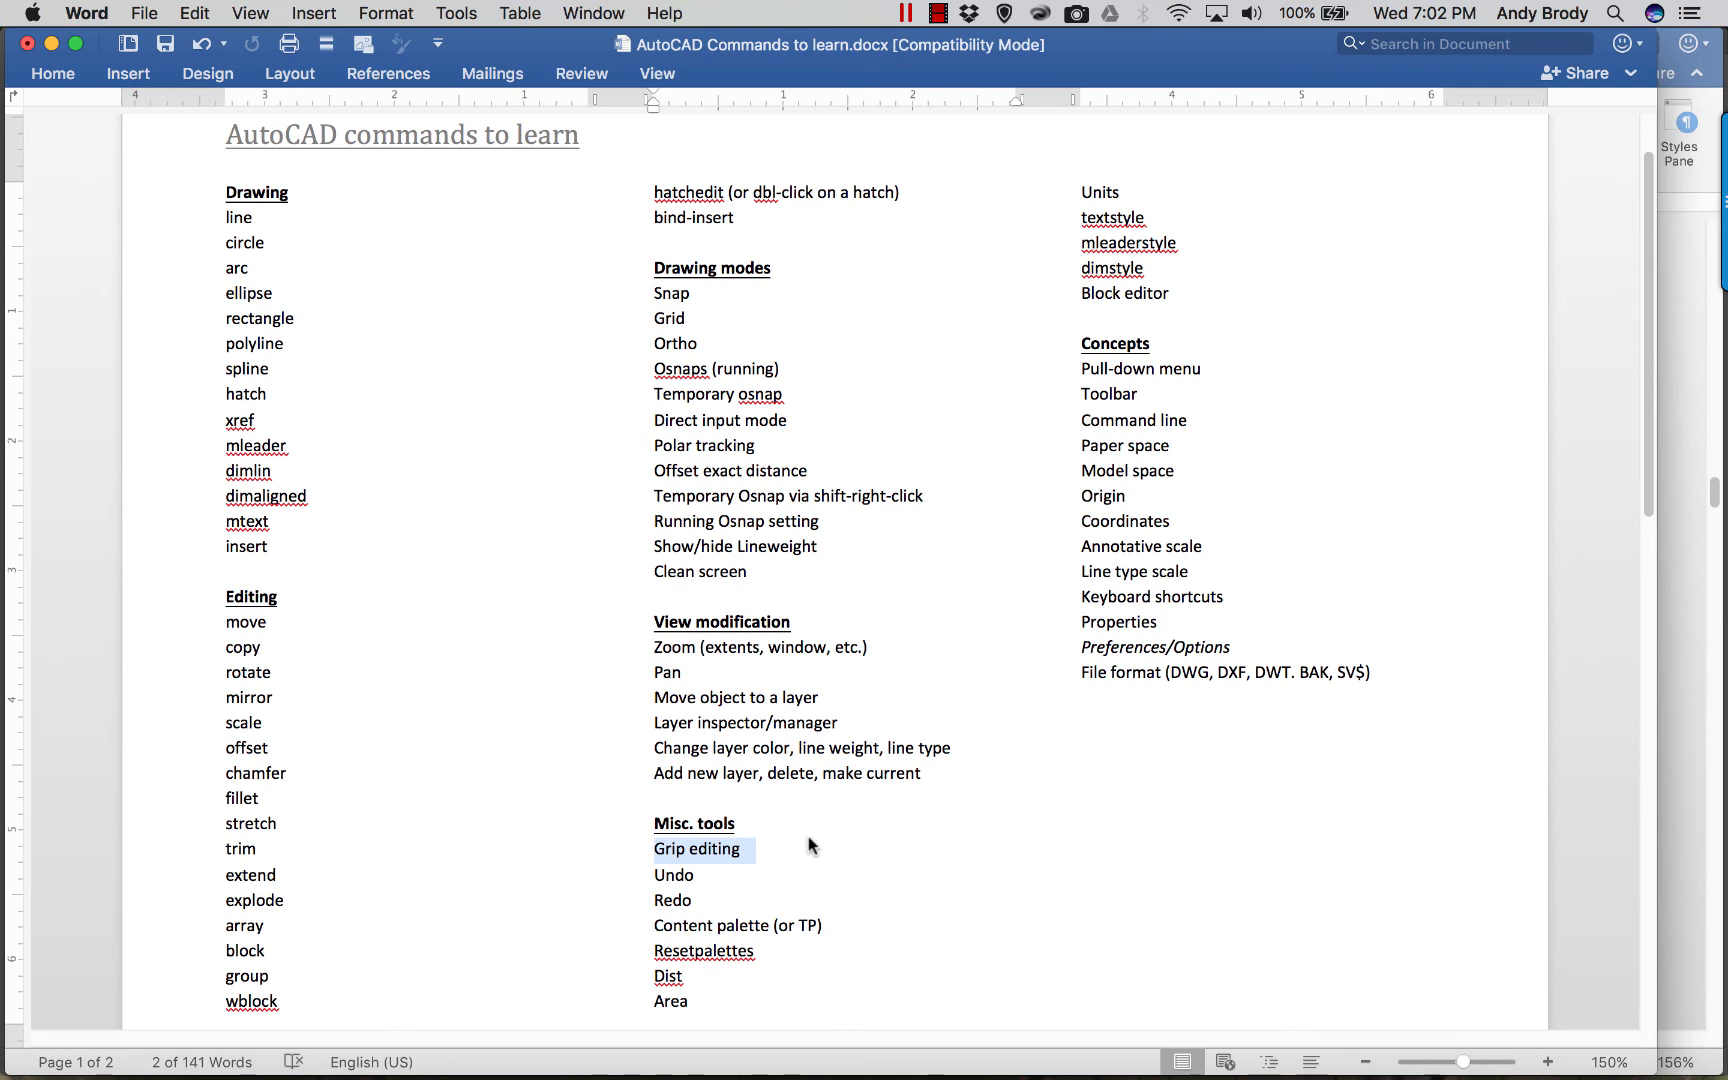